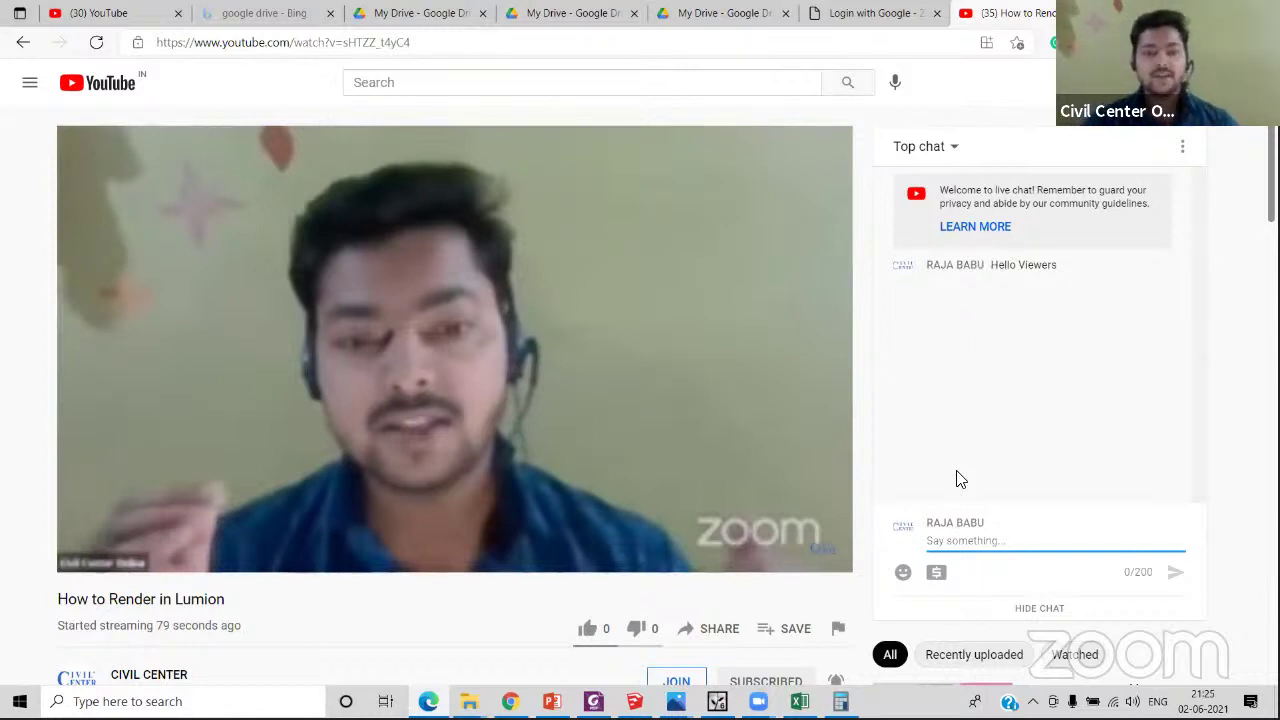
- Switch to the house model in SketchUp and examine the round window and grooved grey cladding on the stair tower
key("alt+Tab")
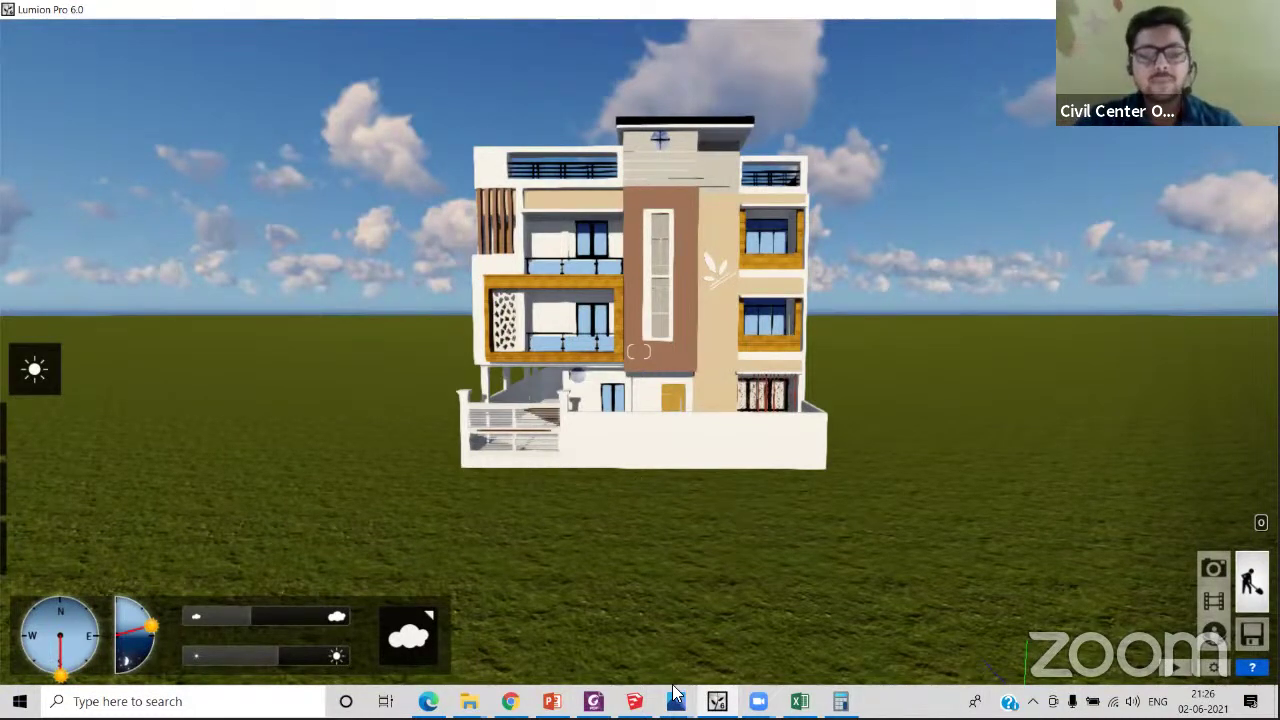
mouse_move(676, 700)
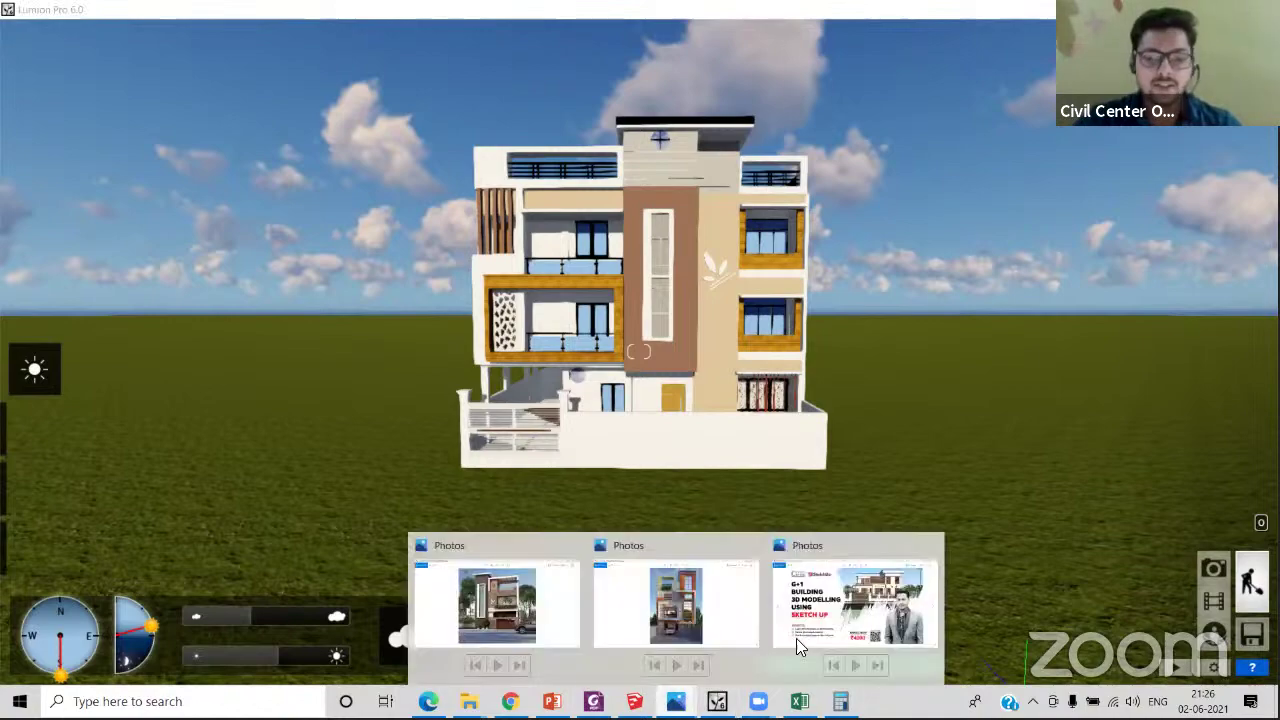
left_click(634, 701)
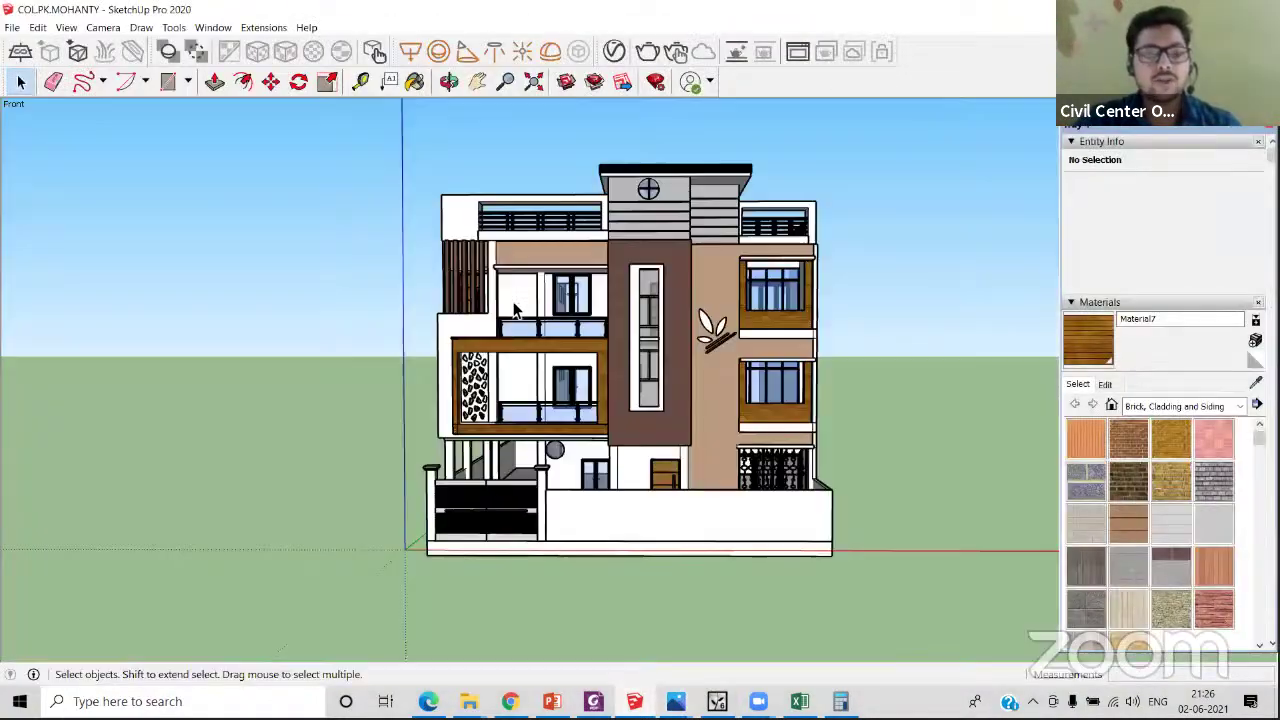
key("o")
mouse_move(353, 413)
left_mouse_down()
mouse_move(443, 443)
mouse_move(400, 626)
mouse_move(549, 622)
left_mouse_up()
middle_click_drag(549, 622, 345, 335)
scroll(680, 225, "up", 8)
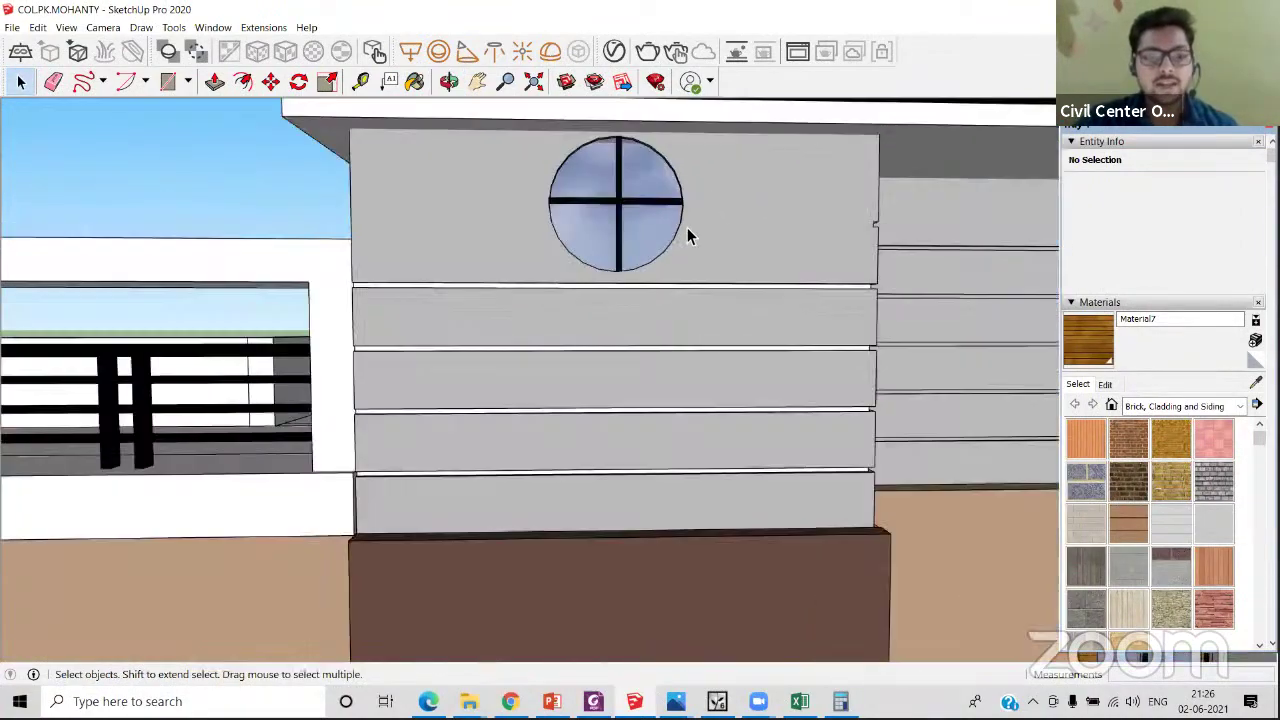
middle_click_drag(687, 235, 453, 237)
scroll(453, 237, "up", 3)
scroll(453, 237, "down", 8)
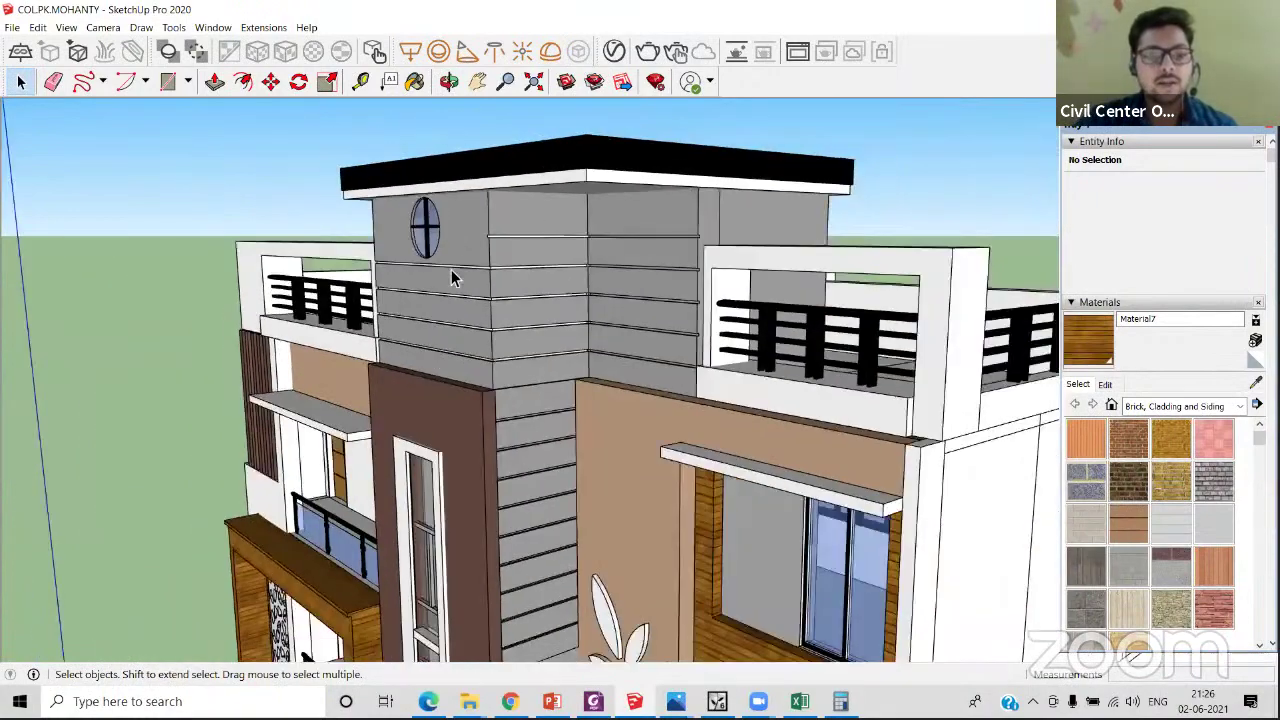
- Examine the tower roof, the terrace parapet with its black railing, and the vertical brown louvres of the front elevation
middle_click_drag(452, 278, 414, 277)
scroll(449, 331, "up", 6)
middle_click_drag(620, 265, 660, 255)
scroll(660, 255, "down", 3)
middle_click_drag(160, 243, 252, 236)
scroll(256, 232, "up", 1)
scroll(256, 232, "down", 8)
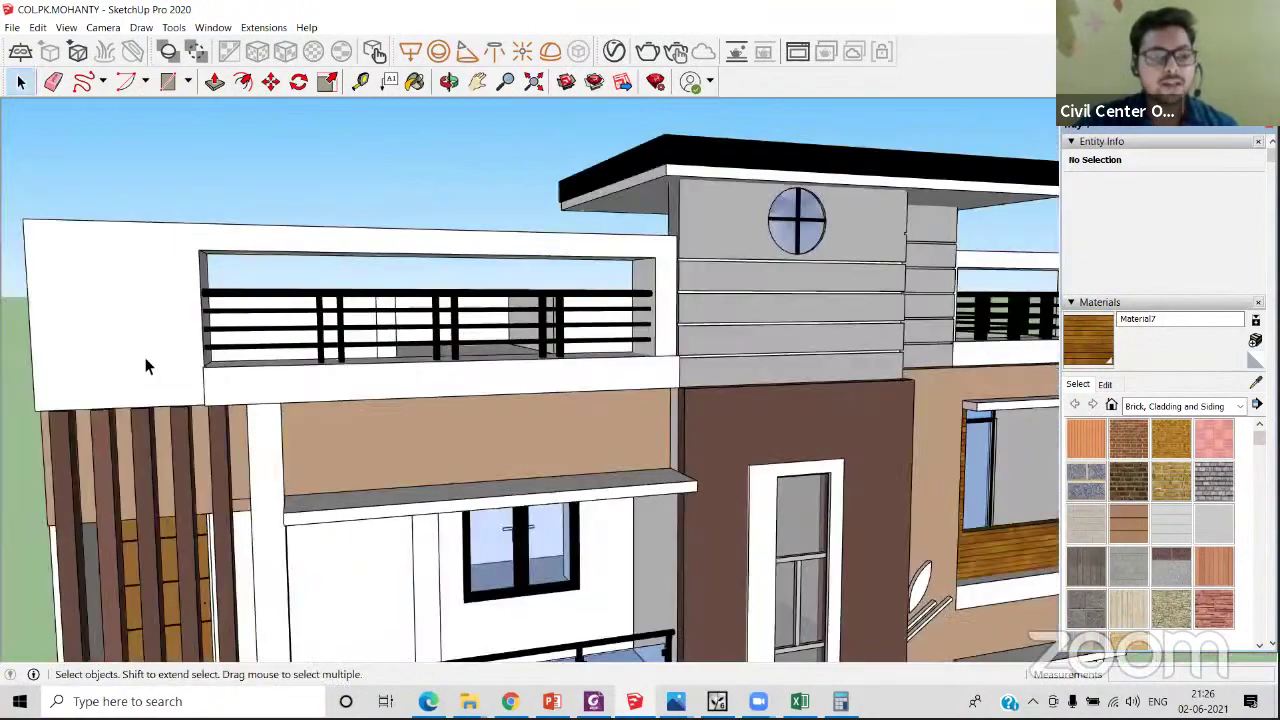
scroll(440, 470, "up", 2)
scroll(260, 530, "up", 5)
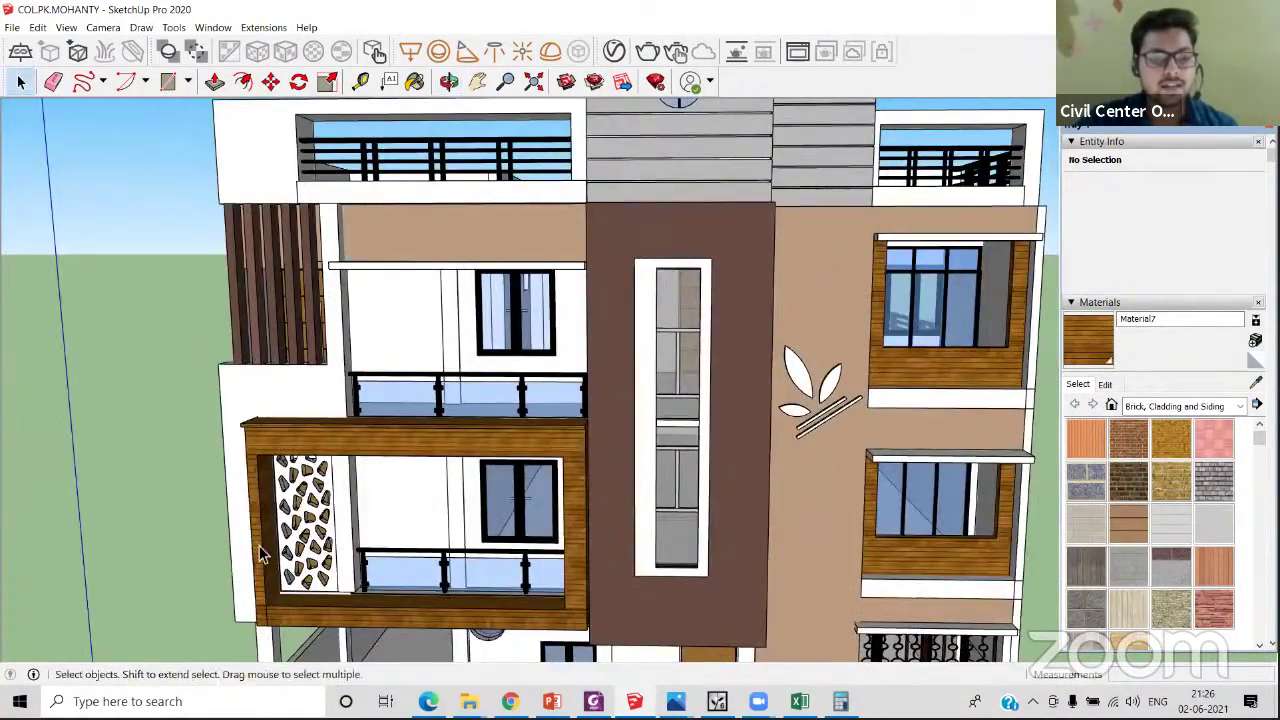
- Examine the perforated screen and glass railing of the wood-framed balcony and the slatted front gate
scroll(395, 280, "up", 2)
scroll(390, 300, "down", 5)
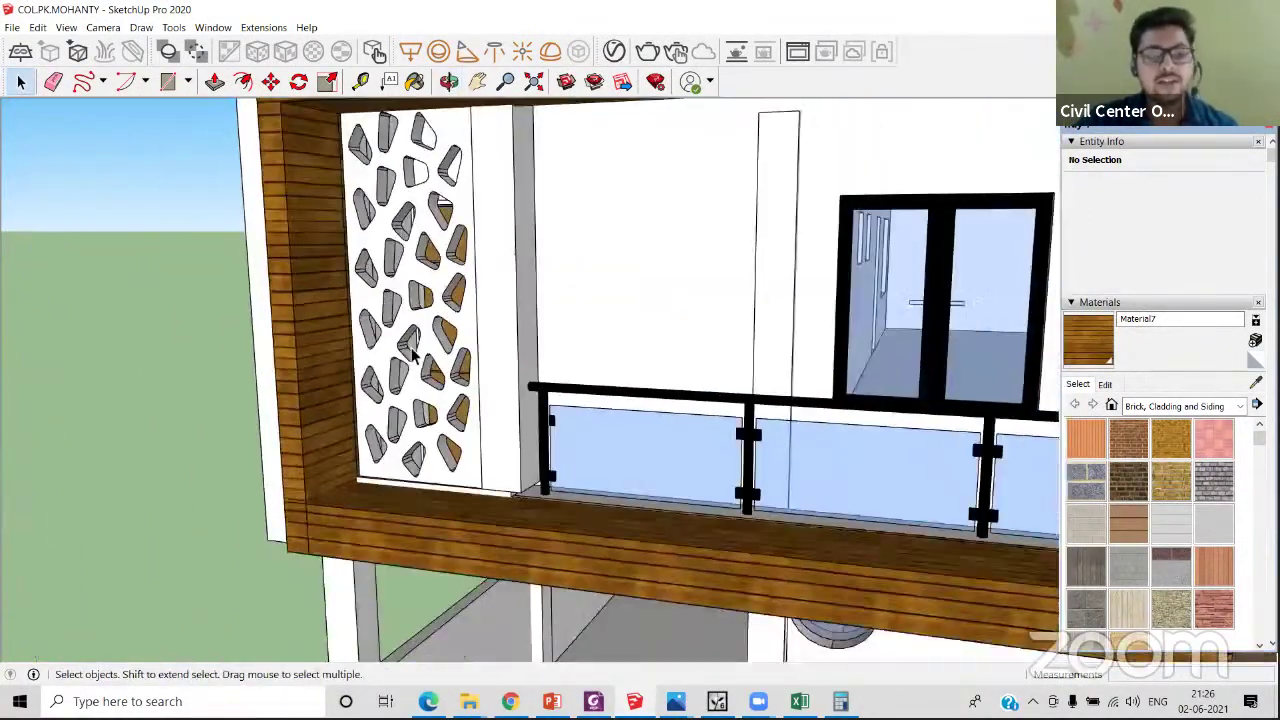
scroll(424, 295, "down", 3)
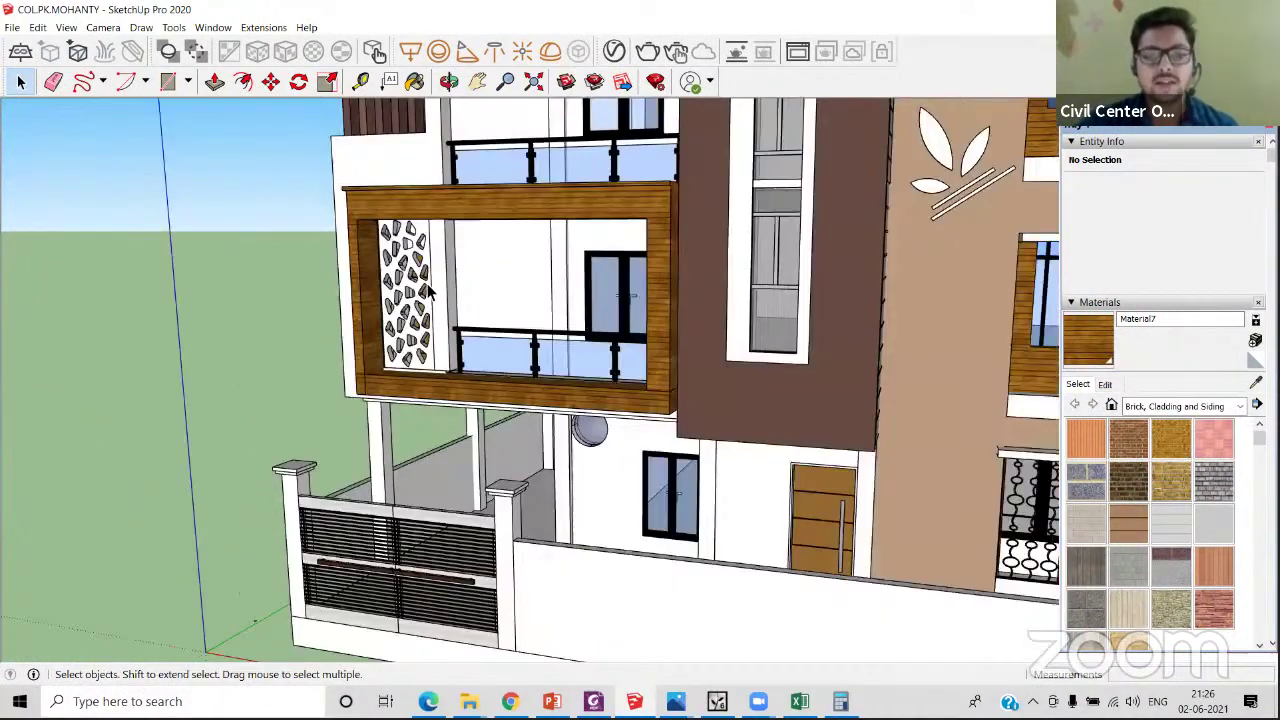
scroll(428, 290, "down", 2)
scroll(237, 529, "down", 4)
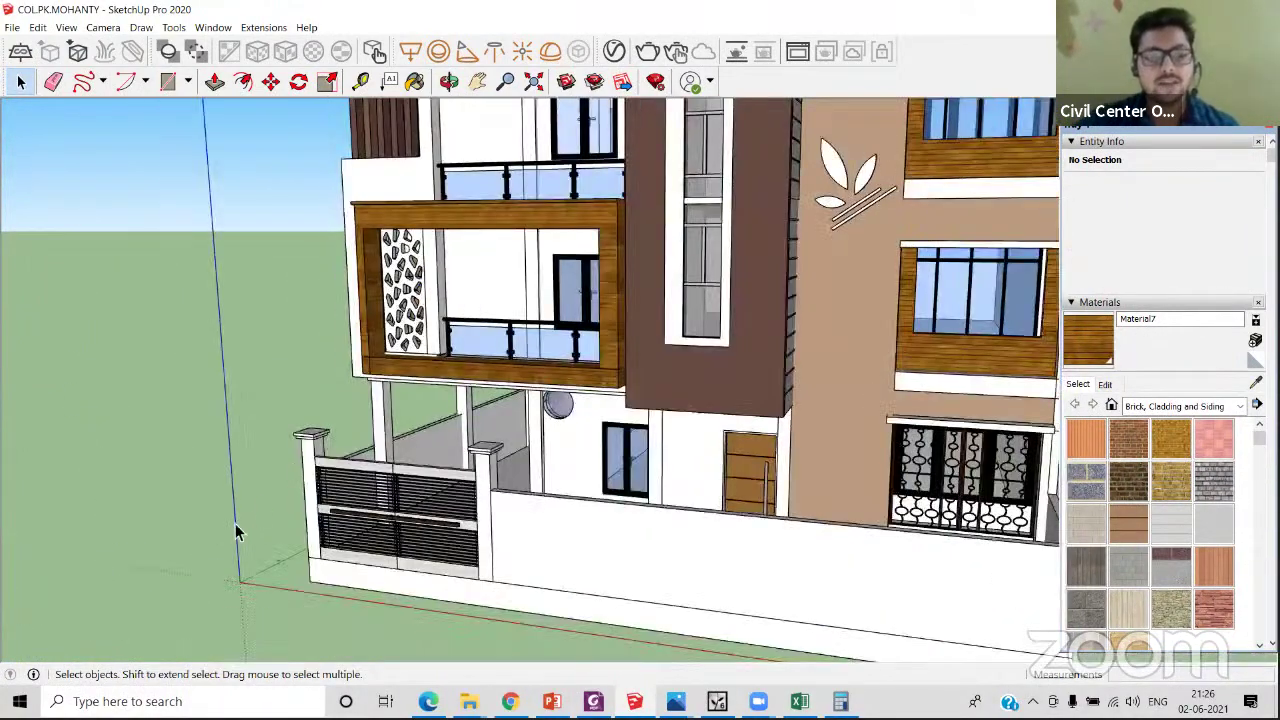
scroll(350, 450, "up", 6)
middle_click_drag(378, 334, 340, 260)
scroll(325, 223, "up", 5)
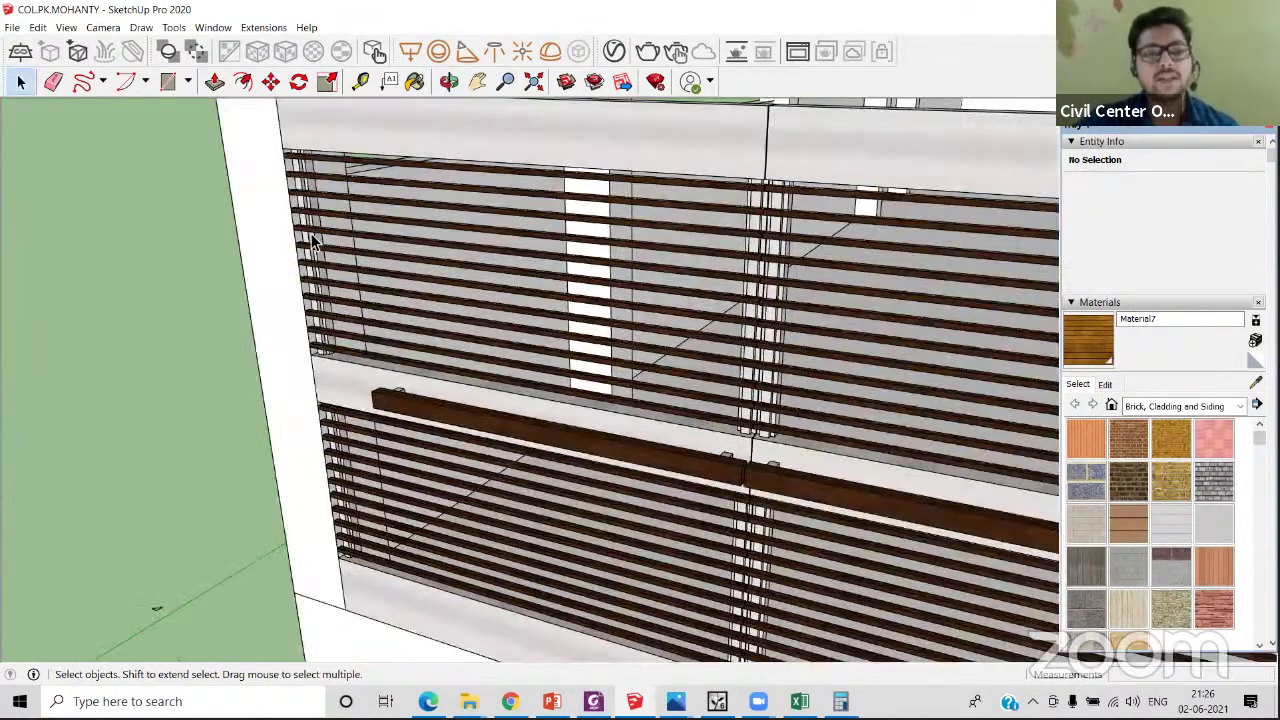
scroll(308, 252, "down", 8)
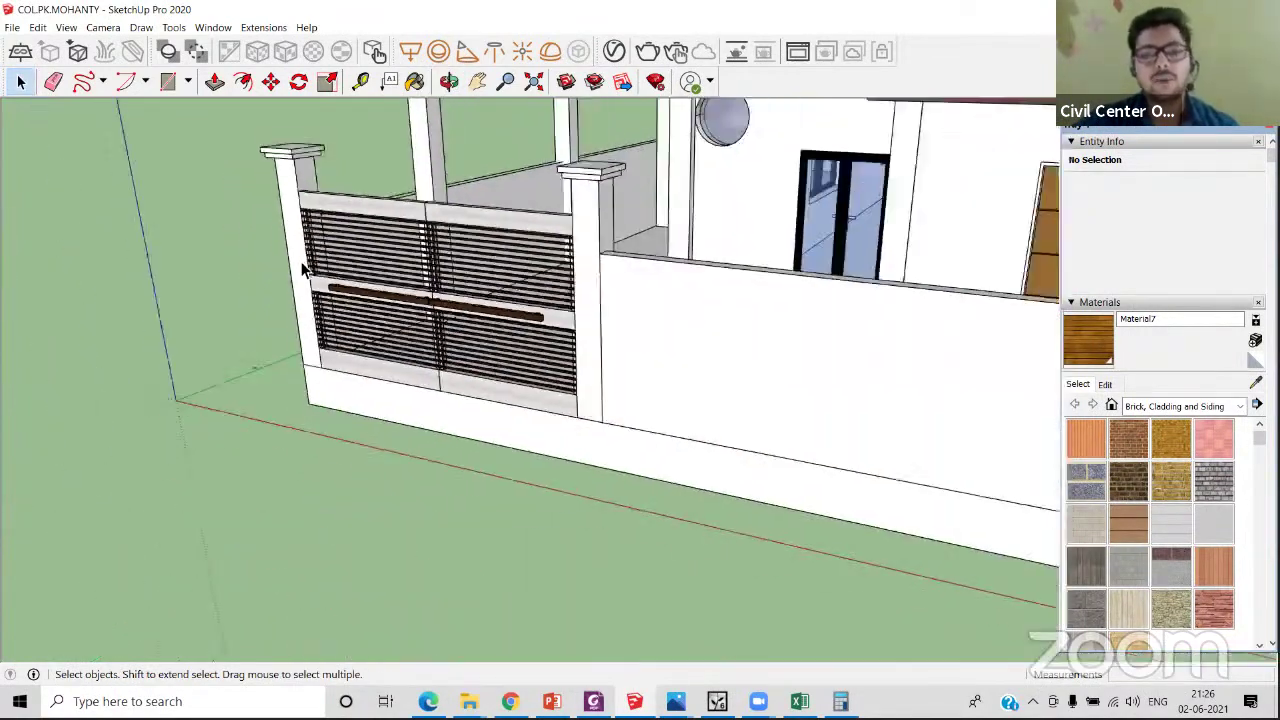
scroll(192, 274, "down", 3)
middle_click_drag(452, 277, 620, 283)
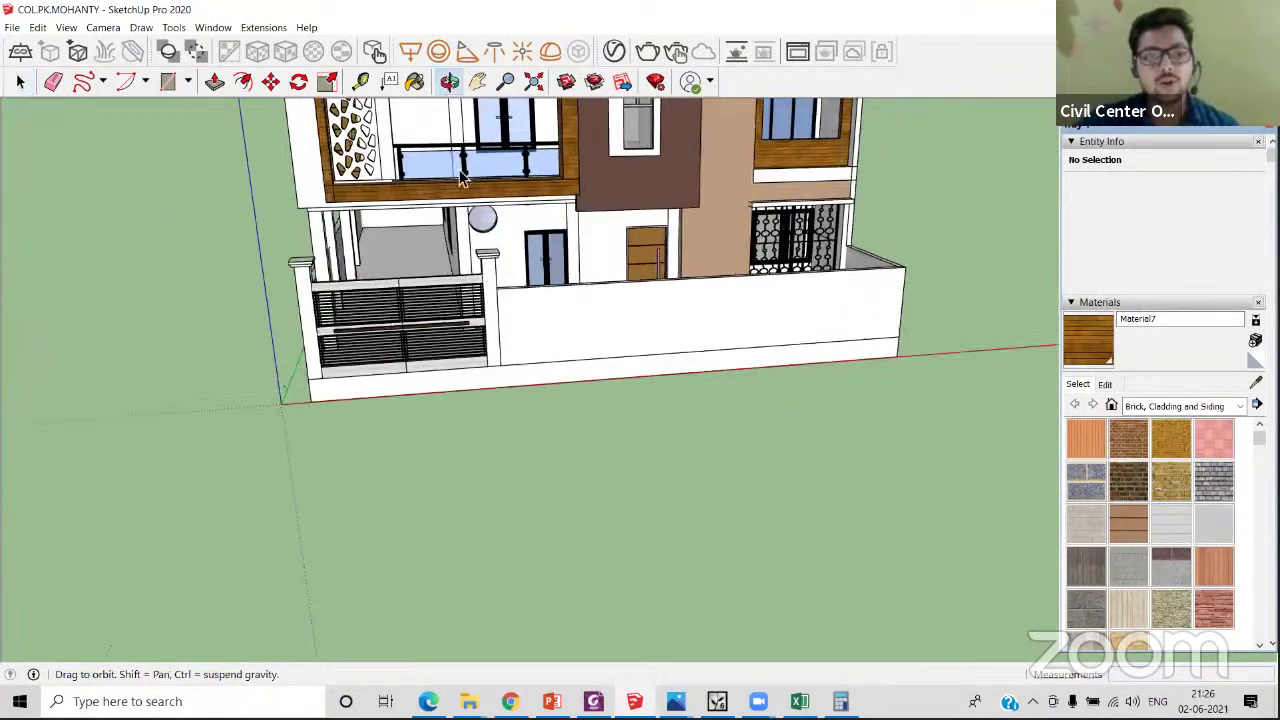
- Inspect the overall front elevation and the side wall of the house from several angles
scroll(522, 250, "up", 3)
scroll(451, 300, "up", 3)
middle_click_drag(451, 300, 591, 300)
scroll(591, 300, "down", 4)
middle_click_drag(790, 316, 669, 332)
middle_click_drag(630, 235, 626, 240)
middle_click_drag(693, 406, 709, 377)
scroll(701, 385, "down", 1)
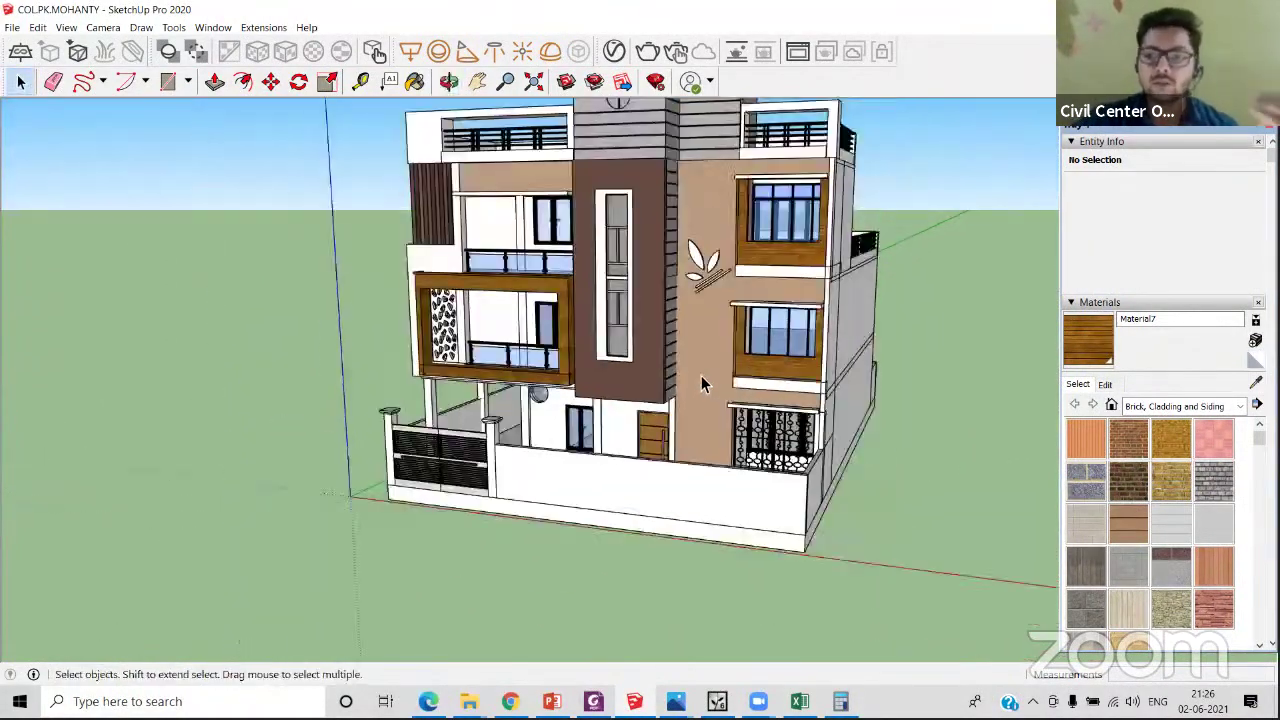
- Examine the ornamental grille over the ground-floor window beside the entrance door
scroll(700, 374, "down", 1)
middle_click_drag(709, 428, 790, 425)
scroll(800, 425, "up", 5)
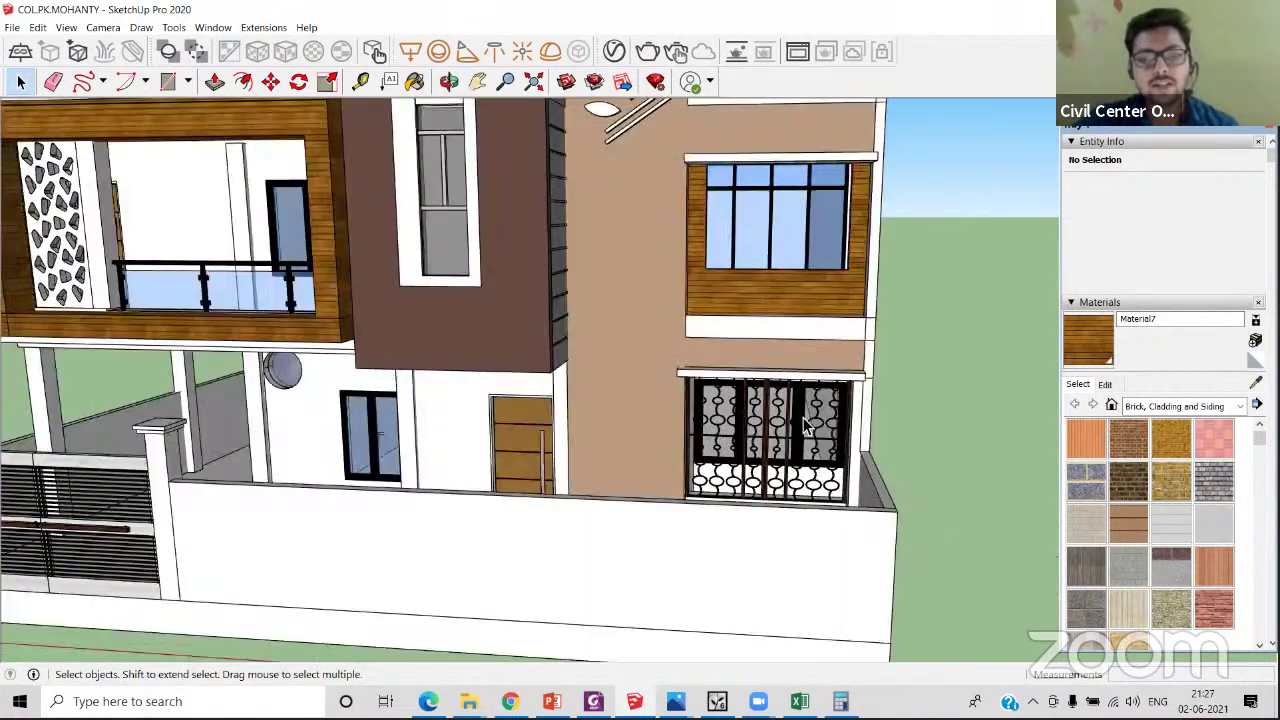
scroll(801, 417, "up", 8)
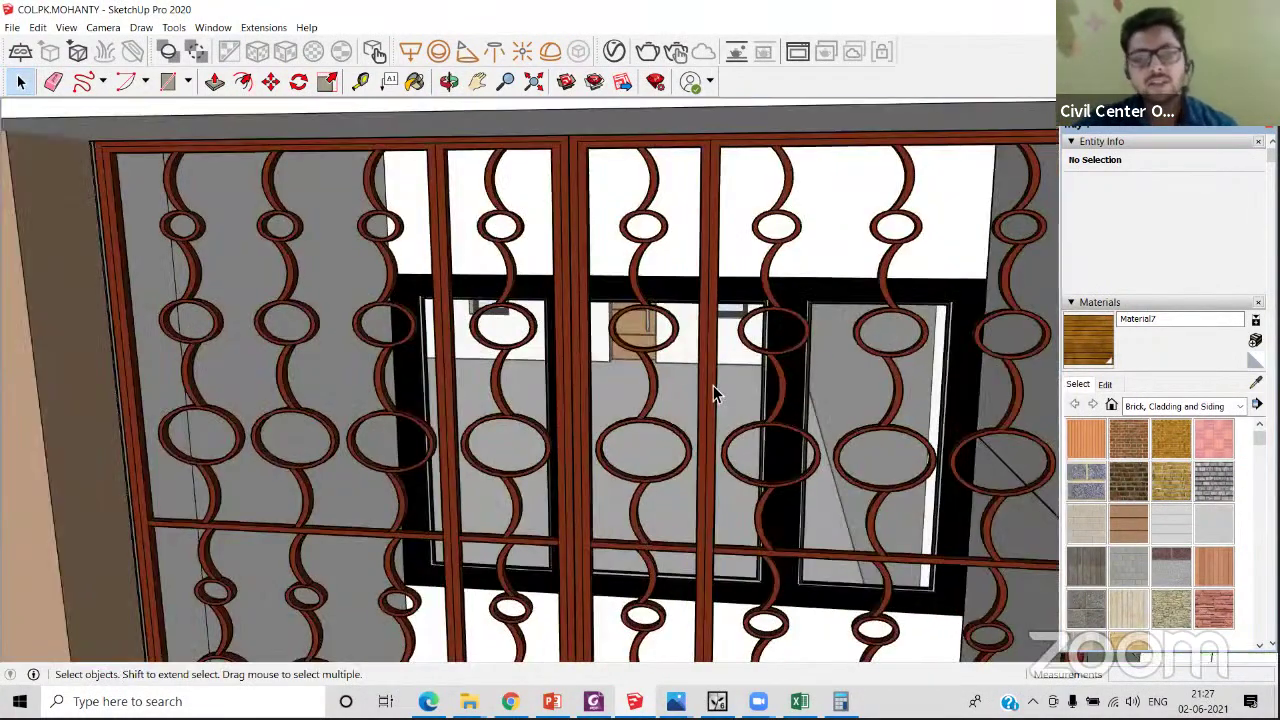
scroll(650, 398, "down", 2)
scroll(650, 398, "down", 5)
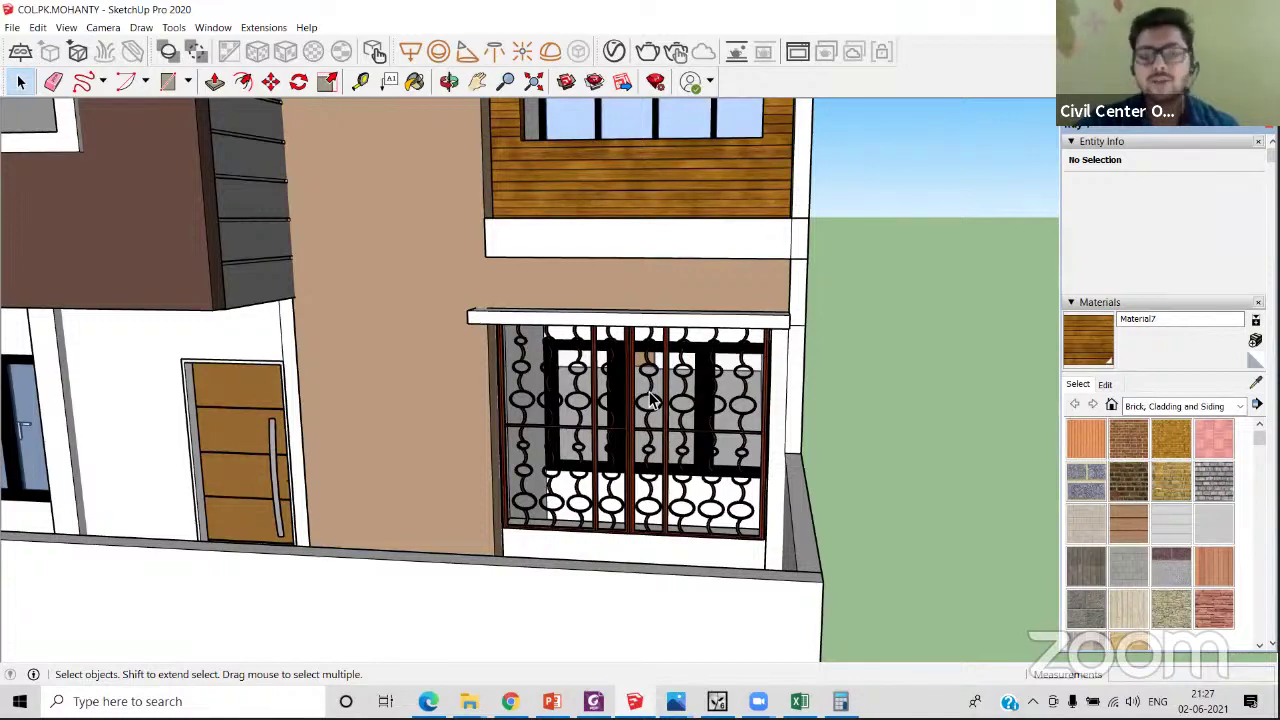
scroll(650, 398, "down", 3)
middle_click_drag(713, 518, 512, 333, "shift")
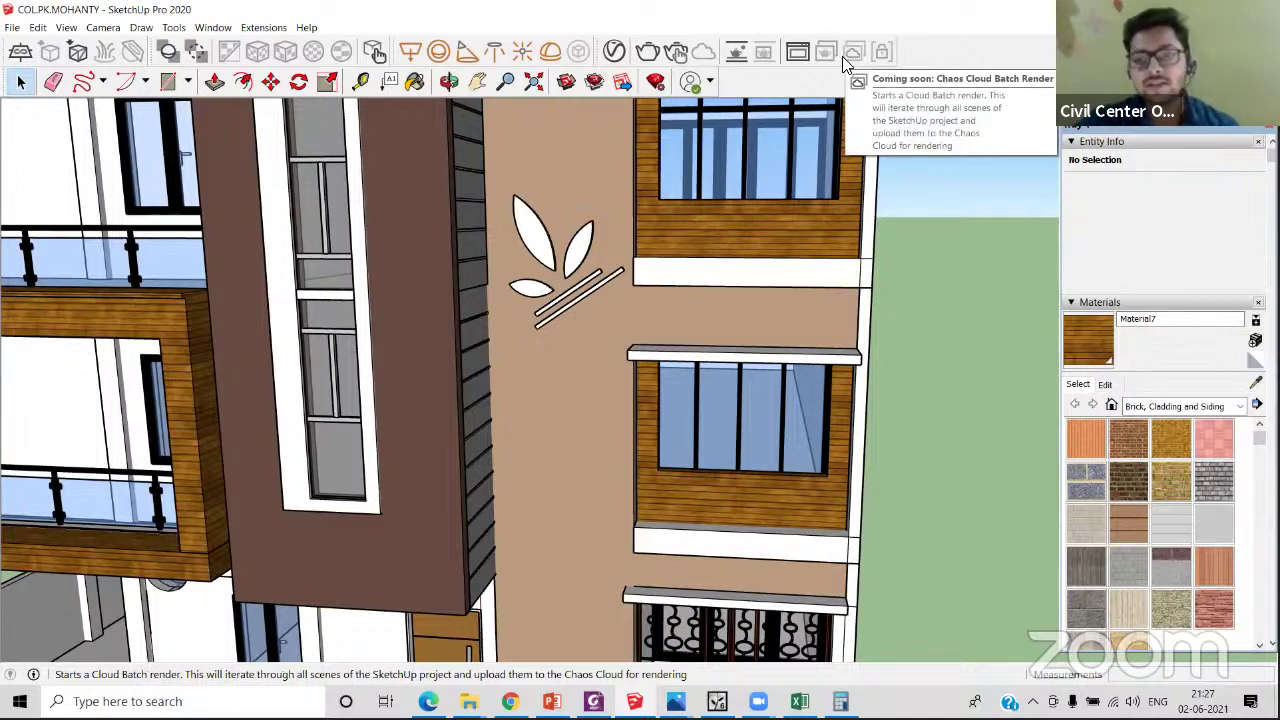
- Examine the upper-floor window with its wood cladding, and review the whole facade from the front and above
middle_click_drag(827, 291, 735, 323)
scroll(740, 198, "up", 5)
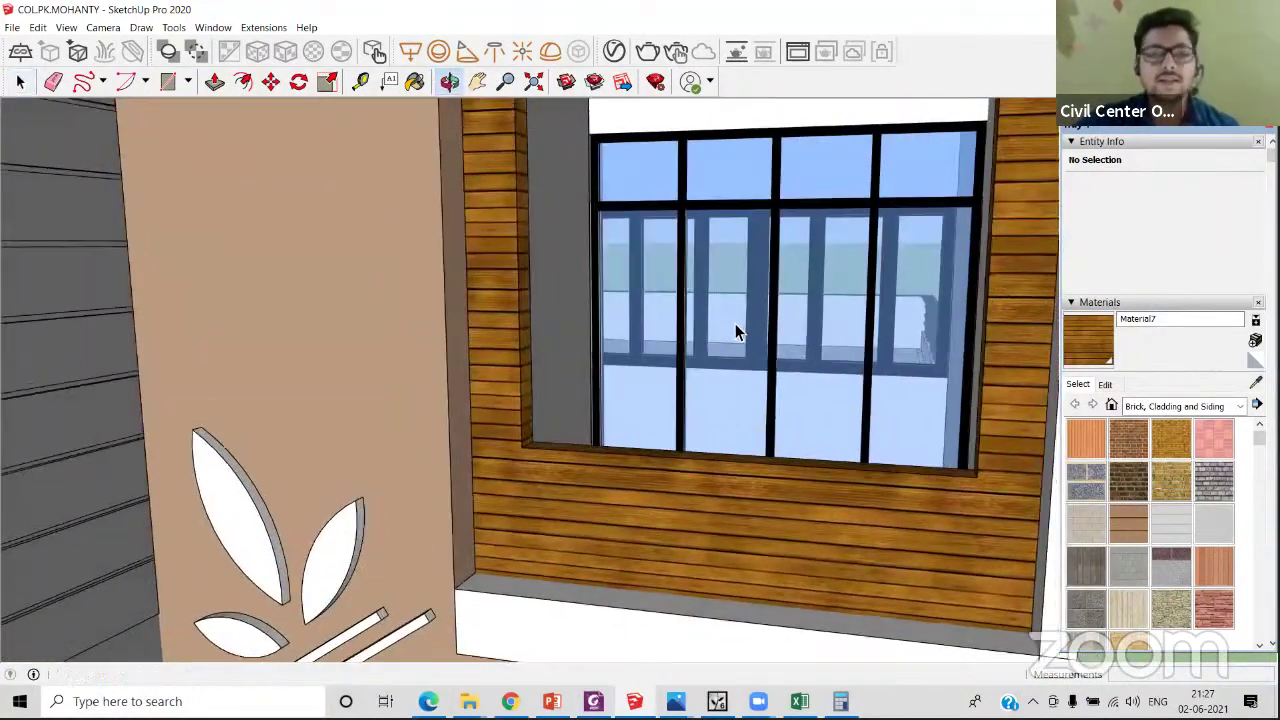
scroll(733, 317, "down", 3)
scroll(733, 325, "down", 5)
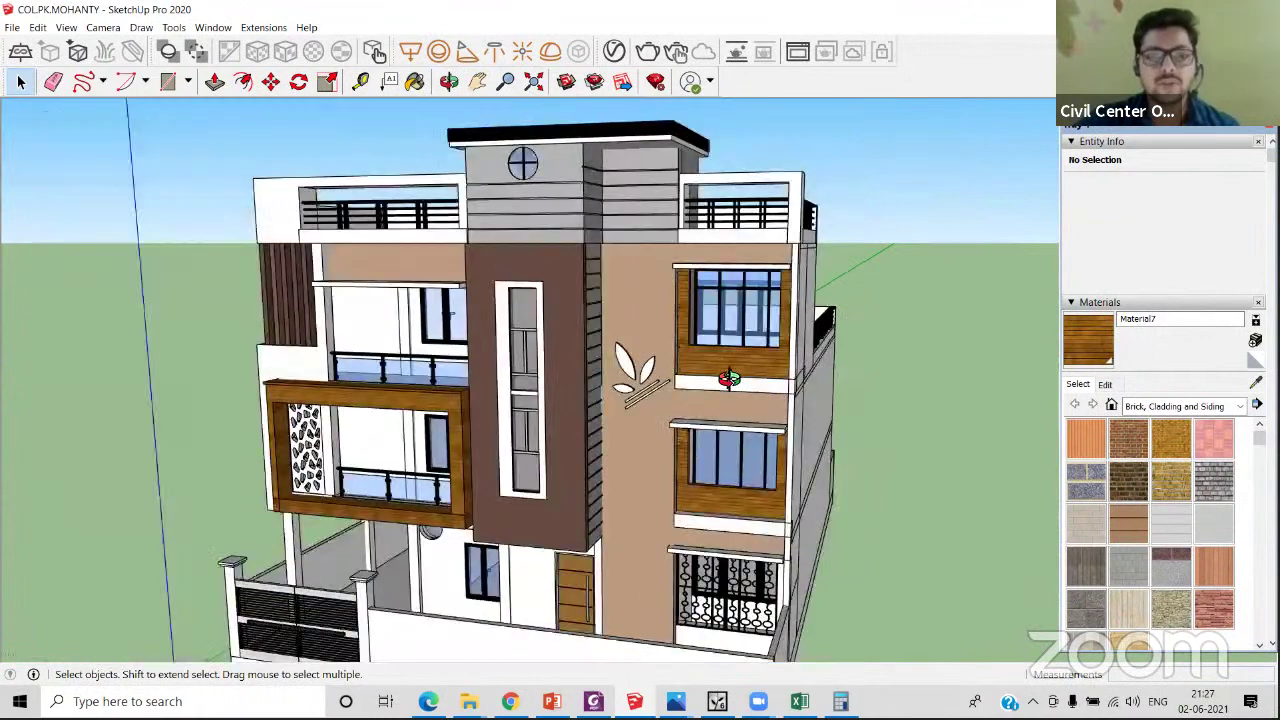
middle_click_drag(715, 372, 719, 371)
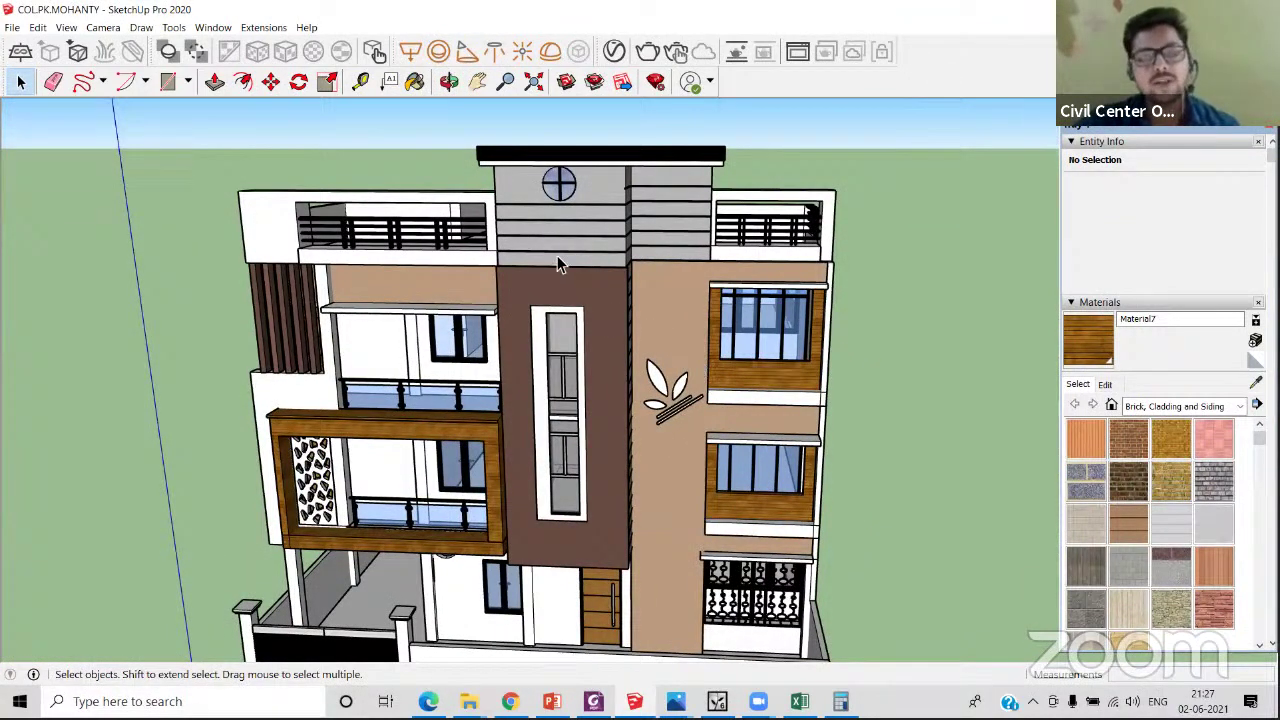
middle_click_drag(599, 295, 568, 203)
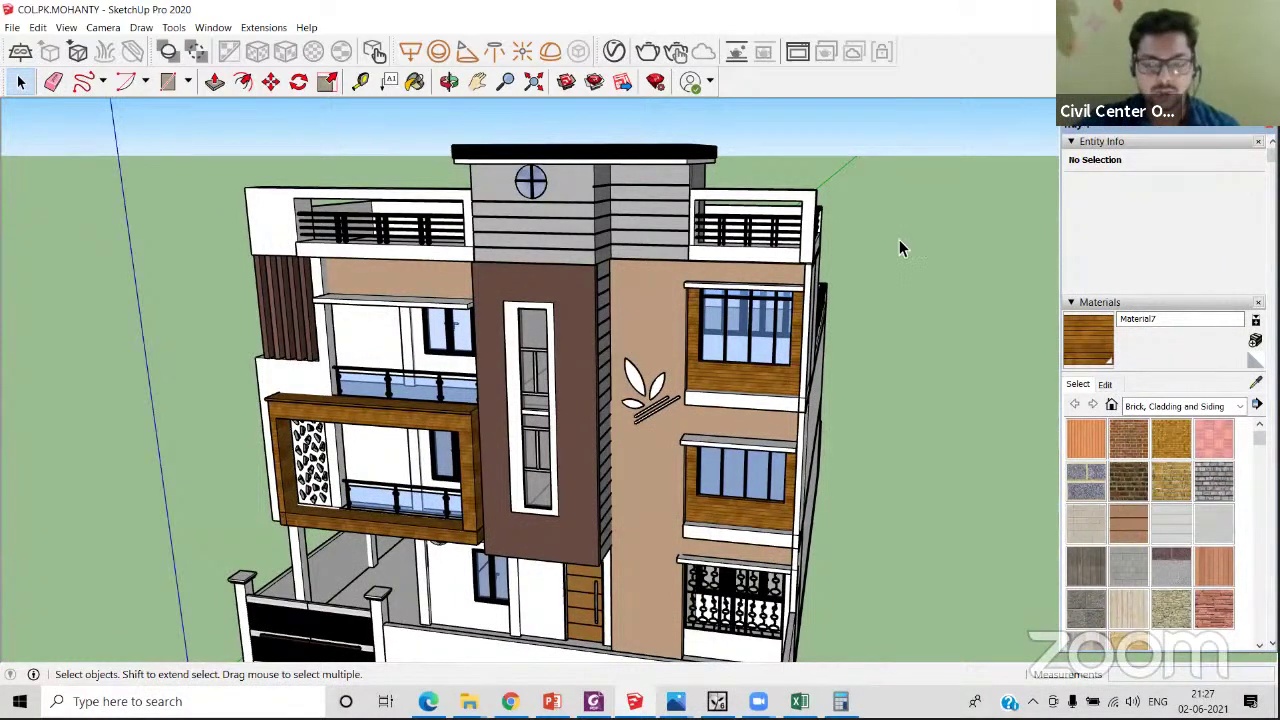
middle_click_drag(869, 347, 741, 359)
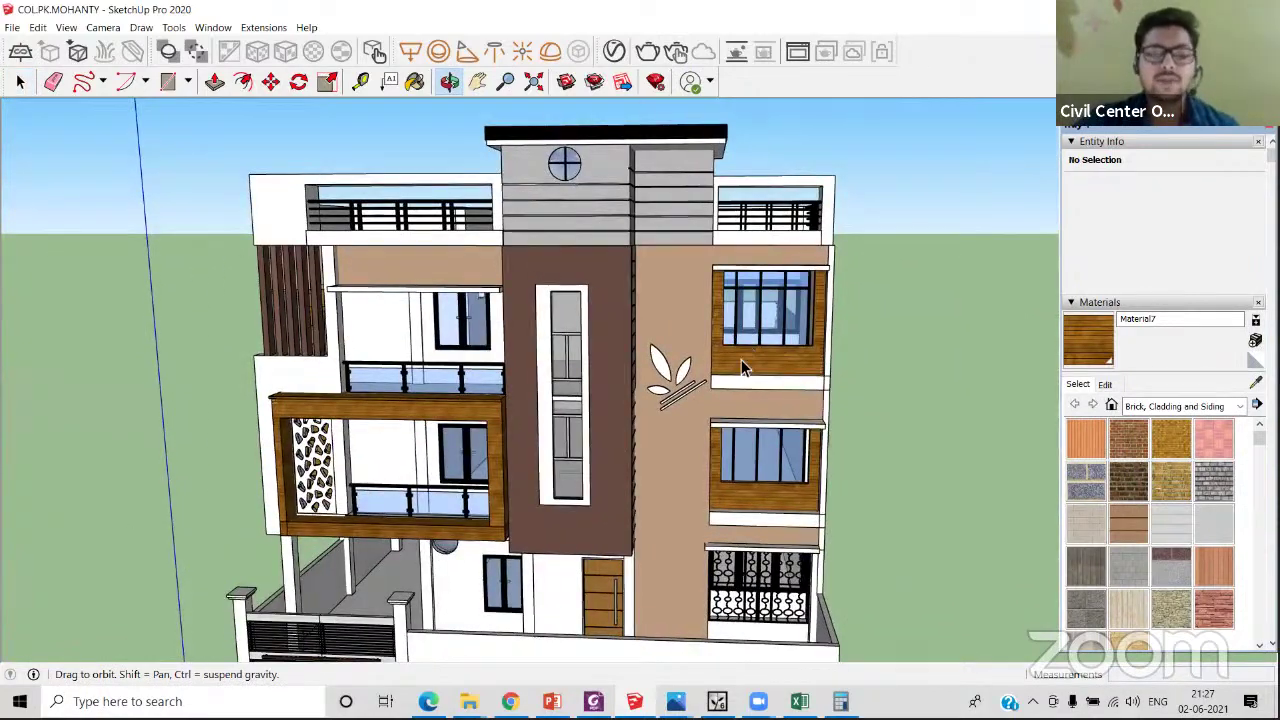
- Check the imported house in Lumion and the live stream page on YouTube, returning to the SketchUp model
left_click(720, 697)
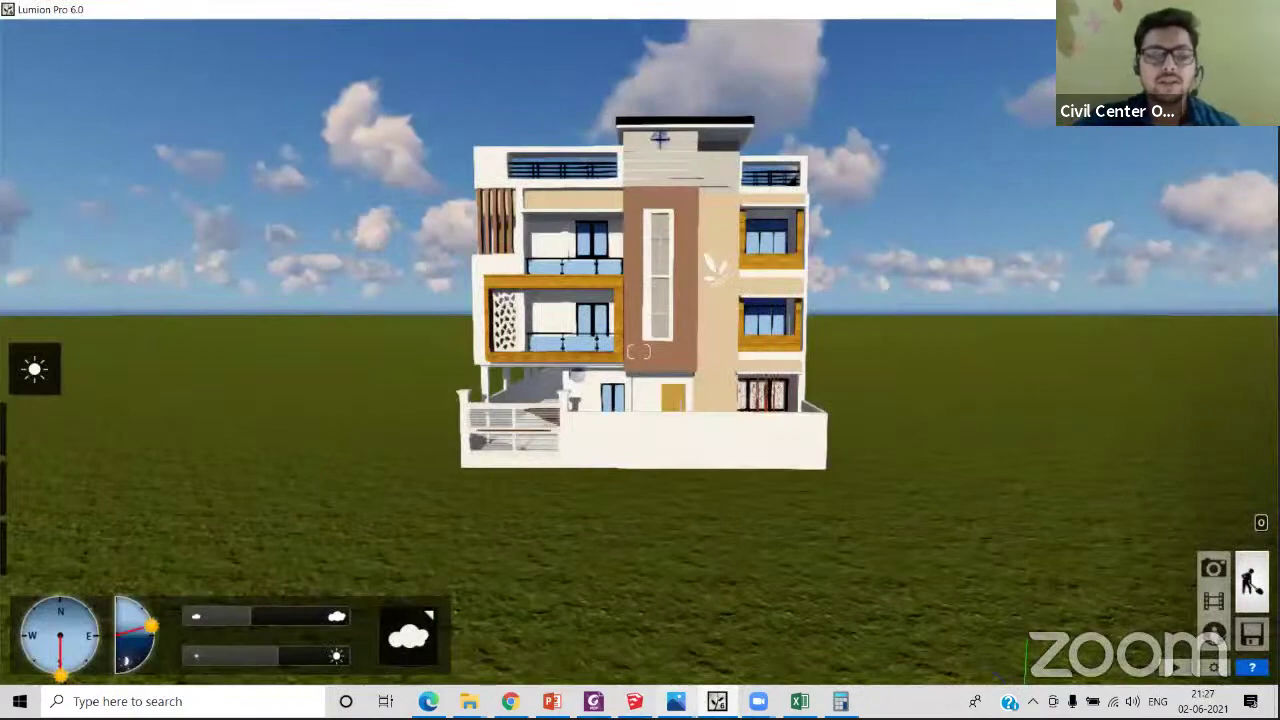
left_click(634, 701)
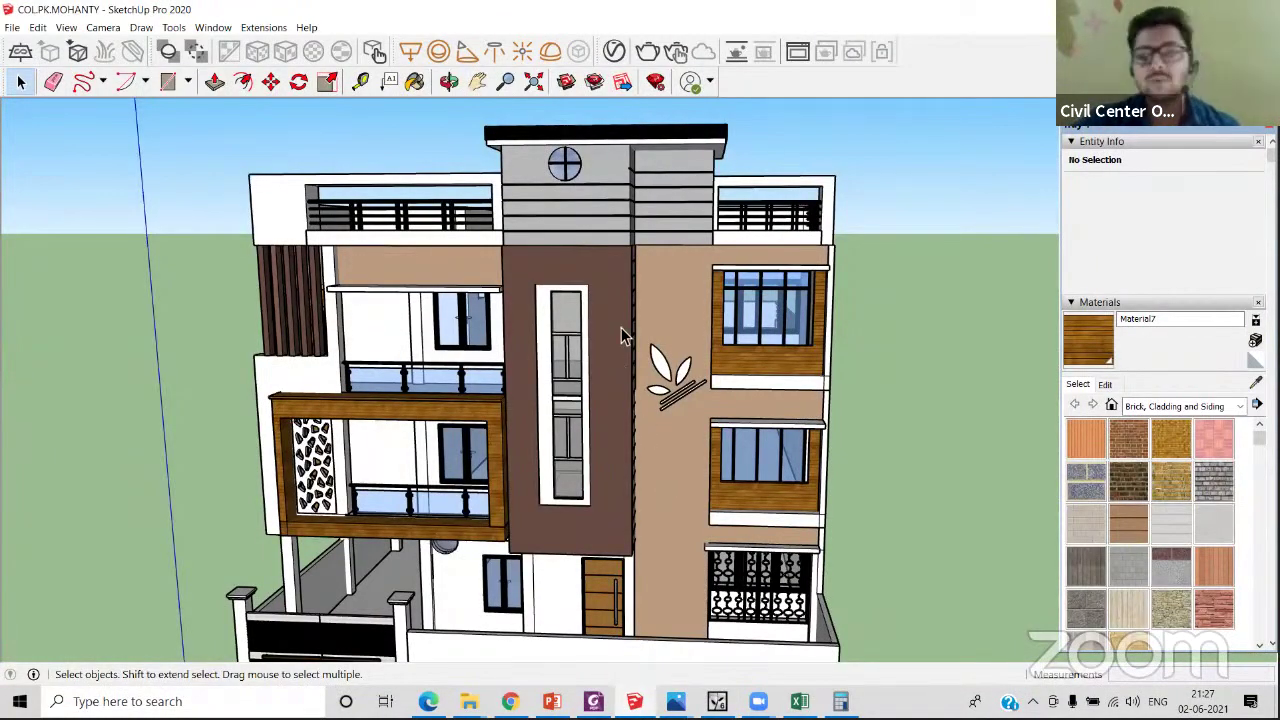
middle_click_drag(645, 322, 563, 331)
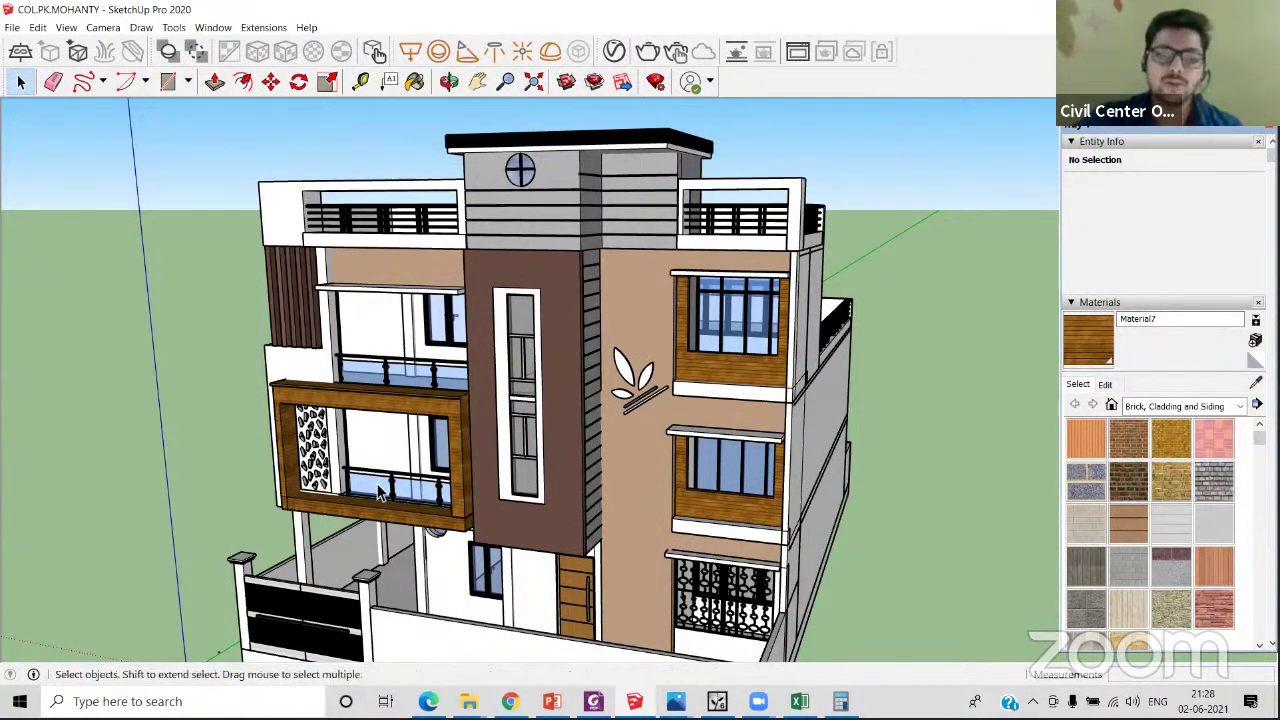
left_click(428, 701)
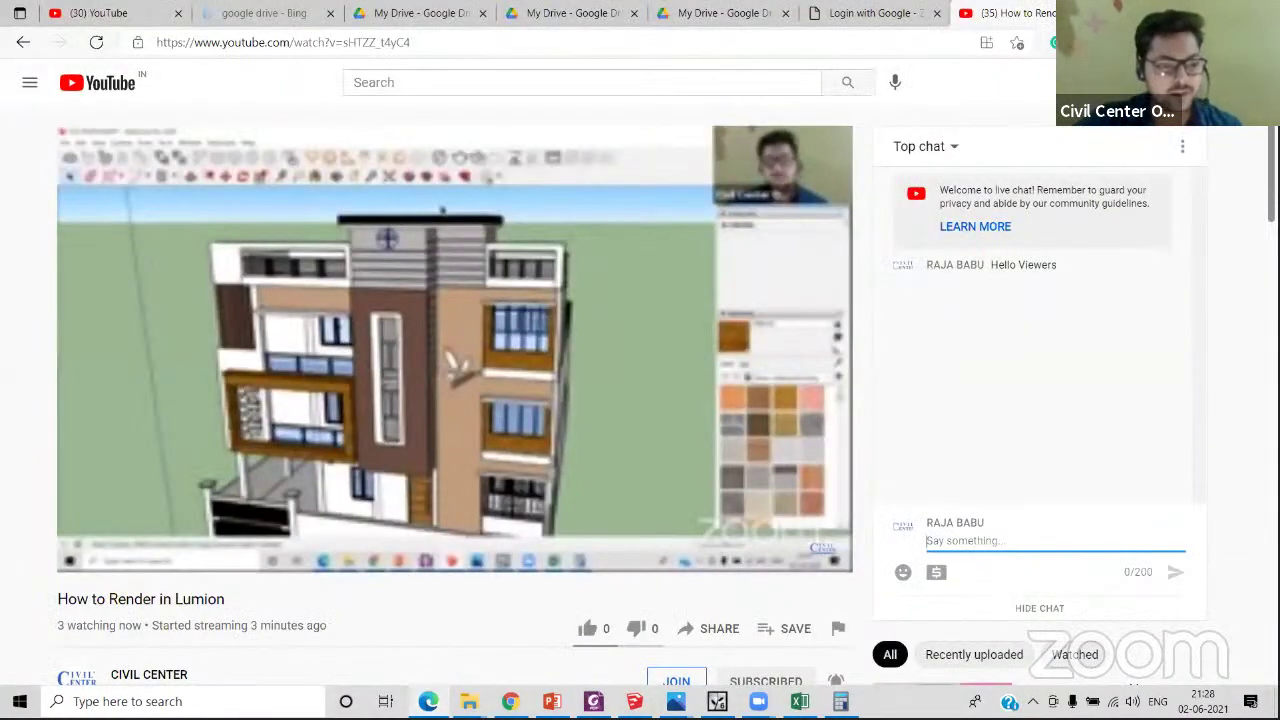
left_click(635, 702)
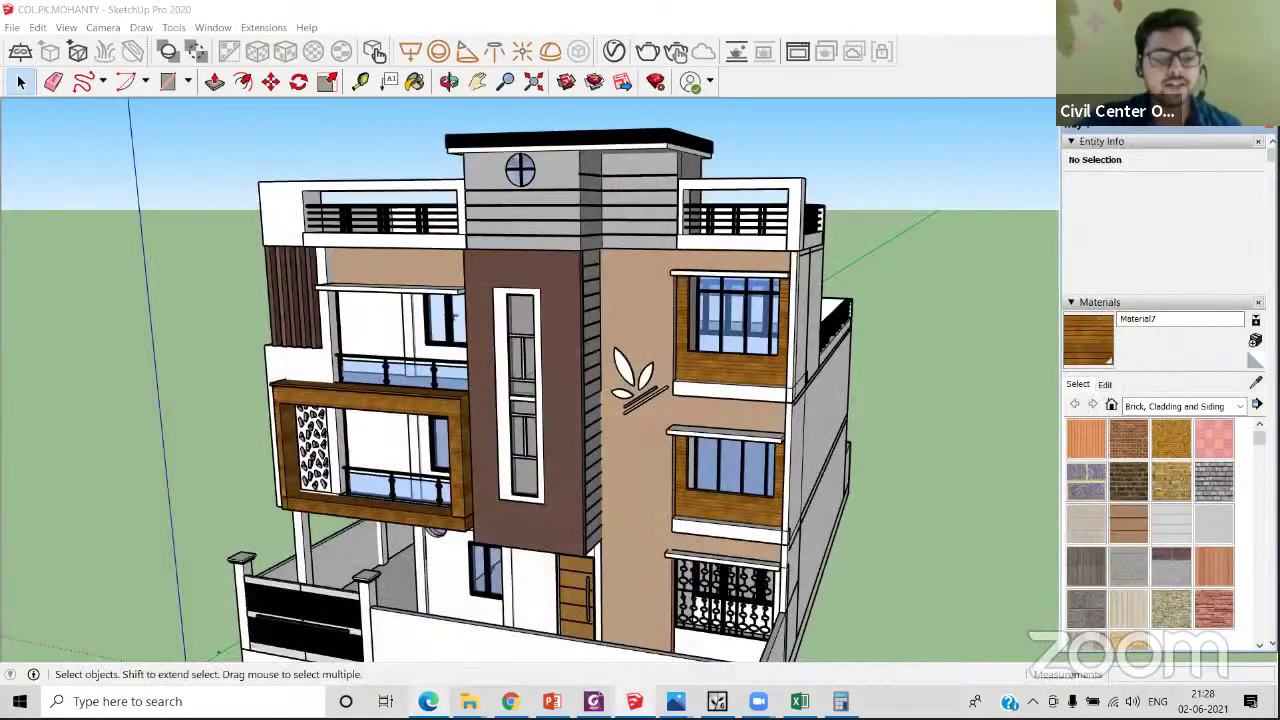
key("alt+Tab")
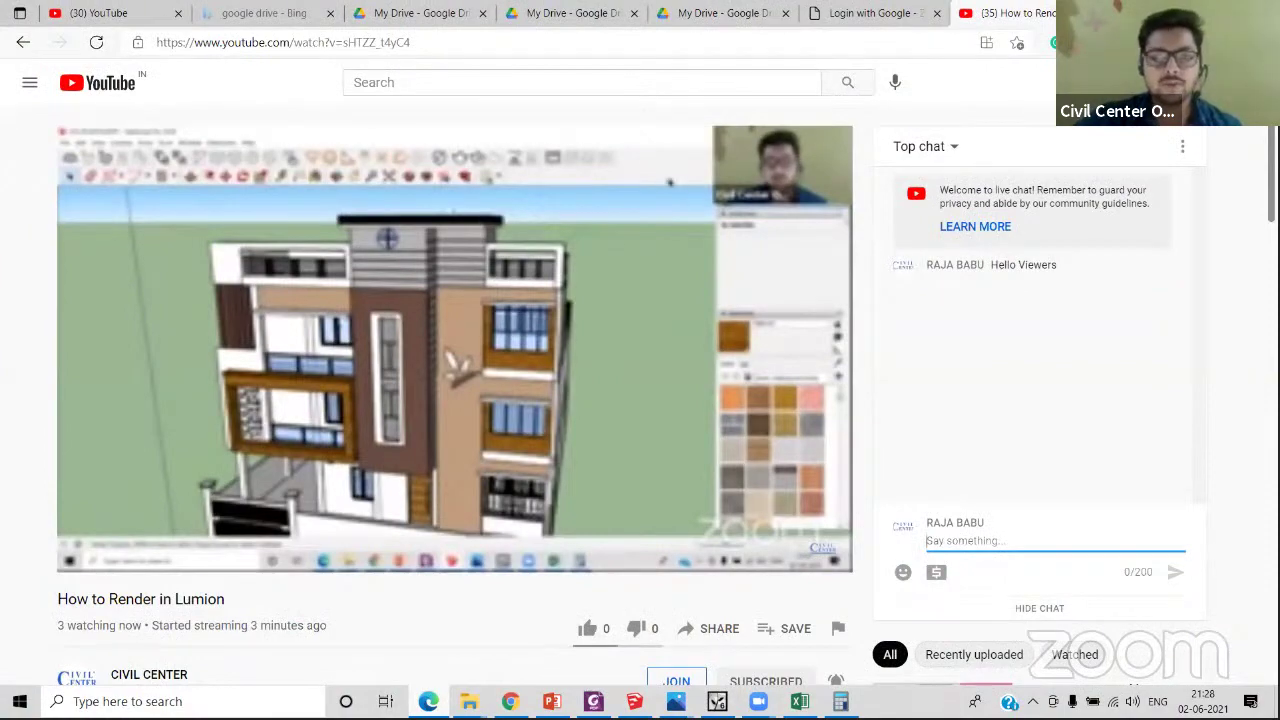
key("alt+Tab")
- Examine the leaf-shaped ornament on the tan wall between the stair window and the wood-clad windows
middle_click_drag(561, 351, 711, 371)
scroll(711, 371, "up", 8)
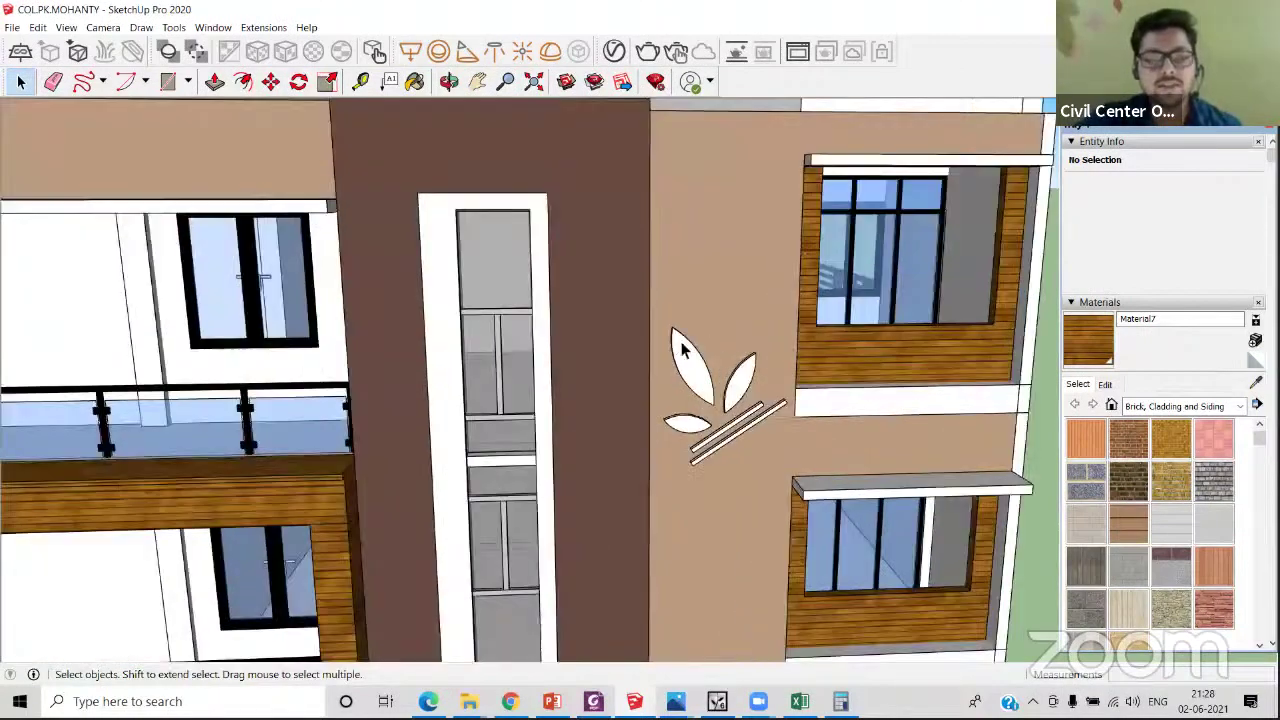
middle_click_drag(623, 416, 634, 394)
scroll(651, 303, "up", 6)
middle_click_drag(651, 300, 666, 354)
scroll(720, 326, "down", 6)
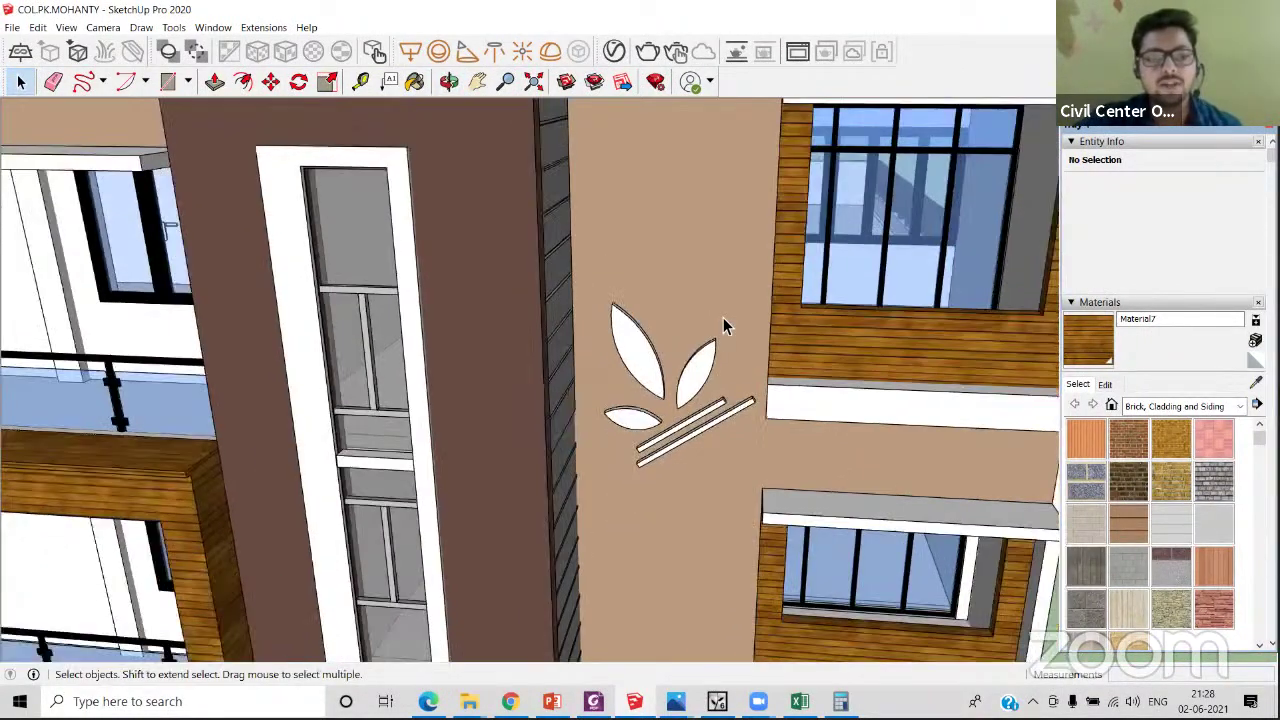
scroll(670, 305, "down", 4)
scroll(680, 303, "up", 4)
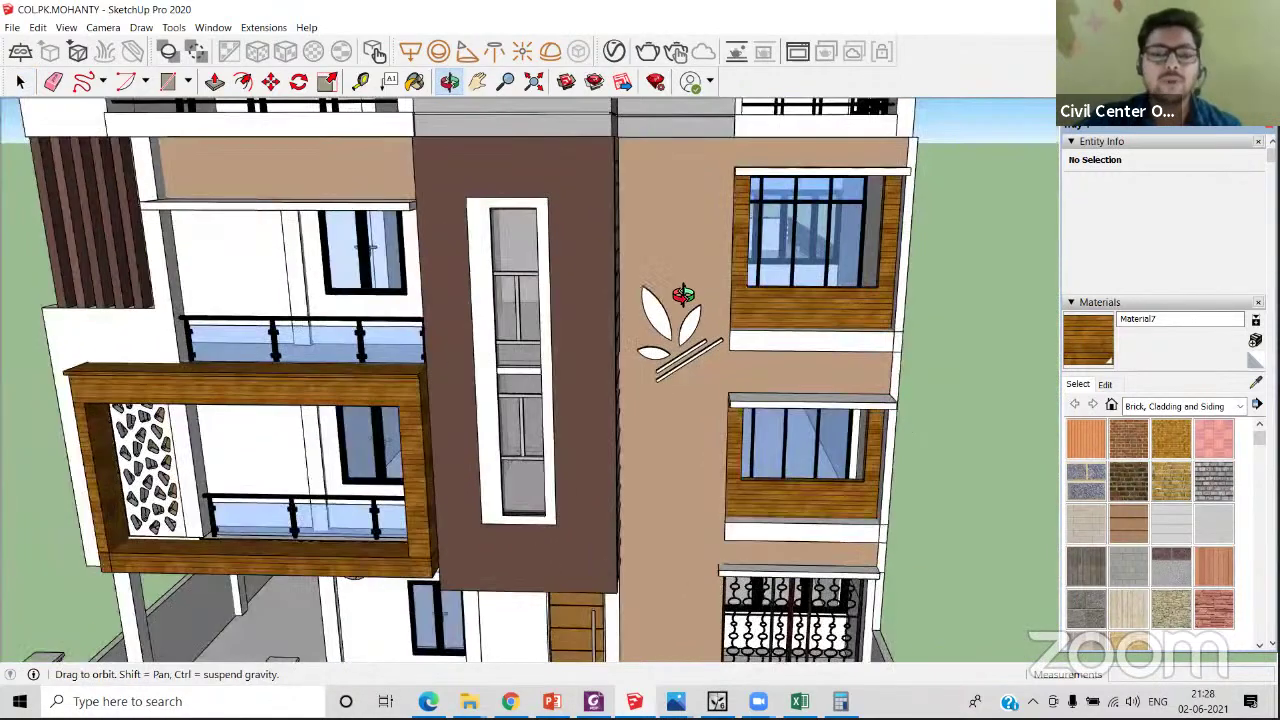
scroll(686, 303, "down", 6)
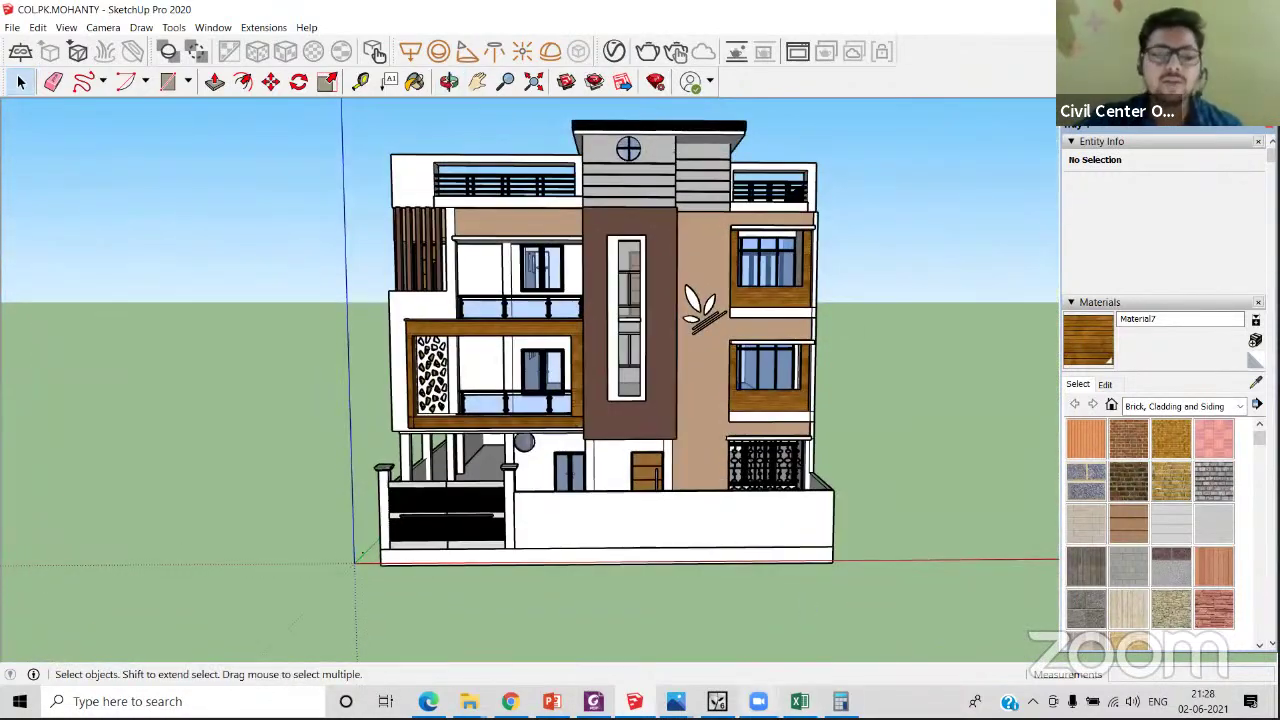
- Switch to Photos and view the reference image of the house elevation with the white car in the driveway
mouse_move(676, 701)
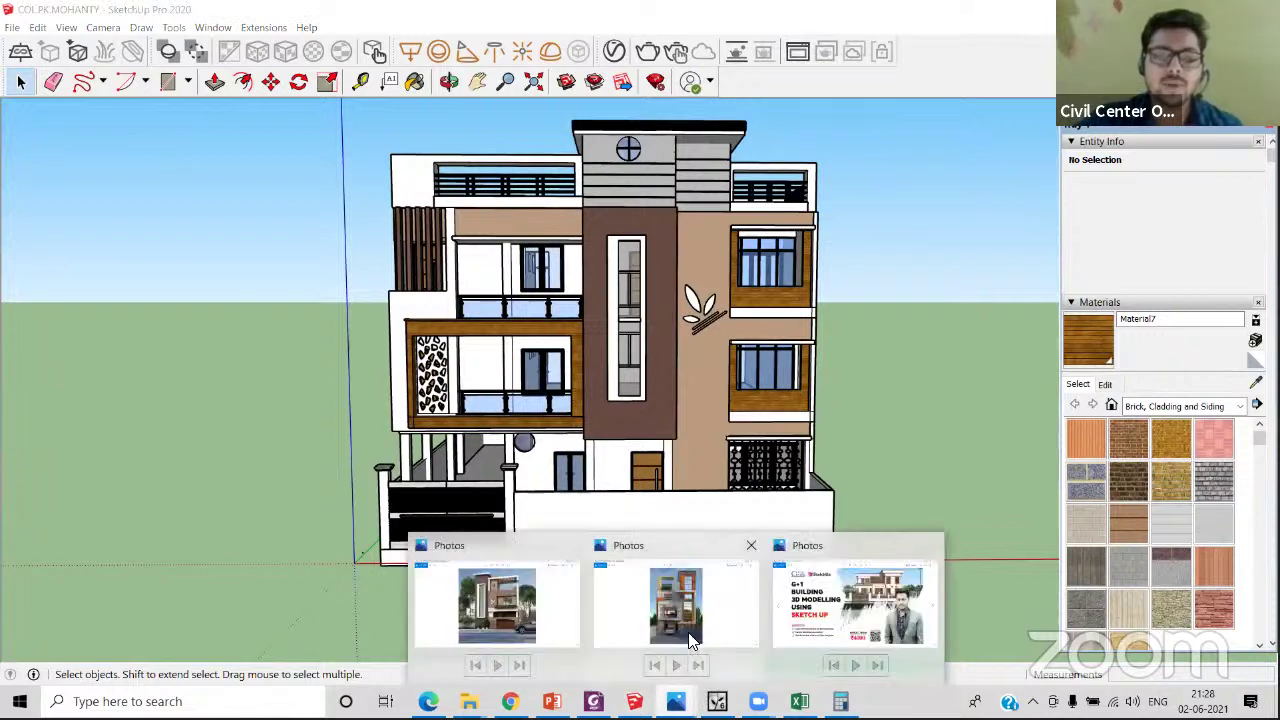
left_click(686, 634)
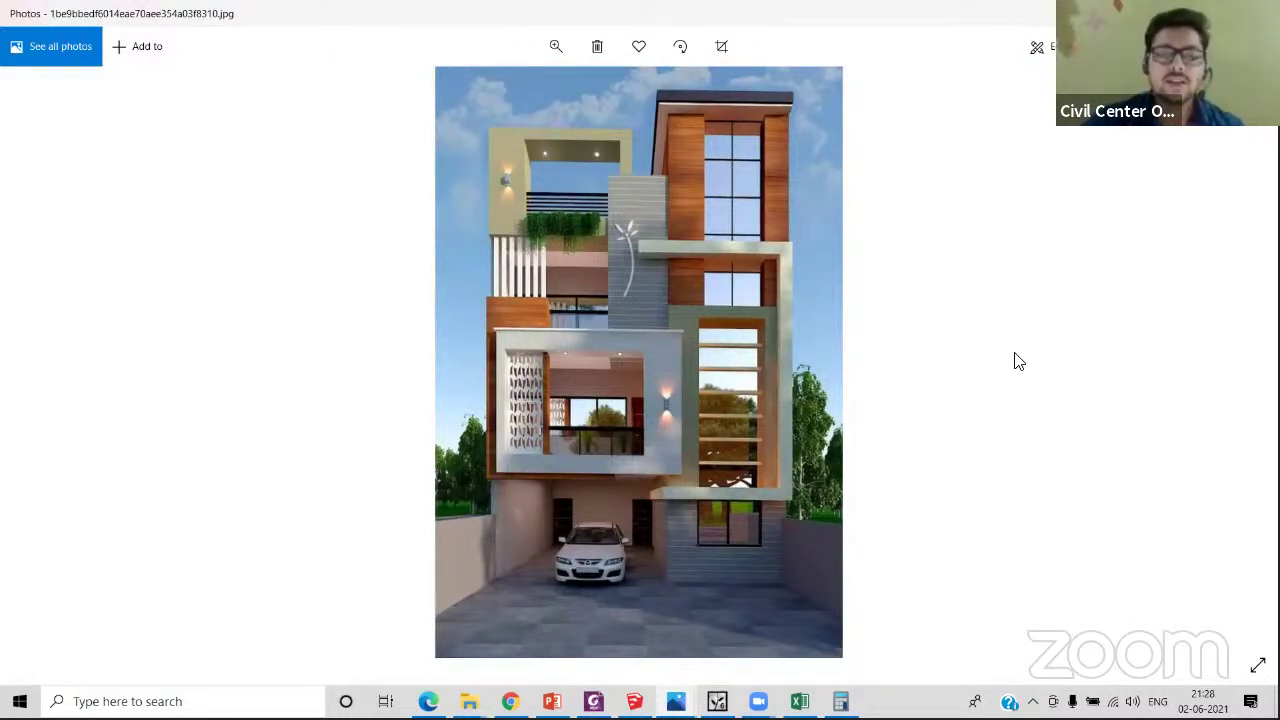
- Compare the white-car and dark-car house elevation images in Photos, and bring up the G+1 Building 3D Modelling course poster
key("Right")
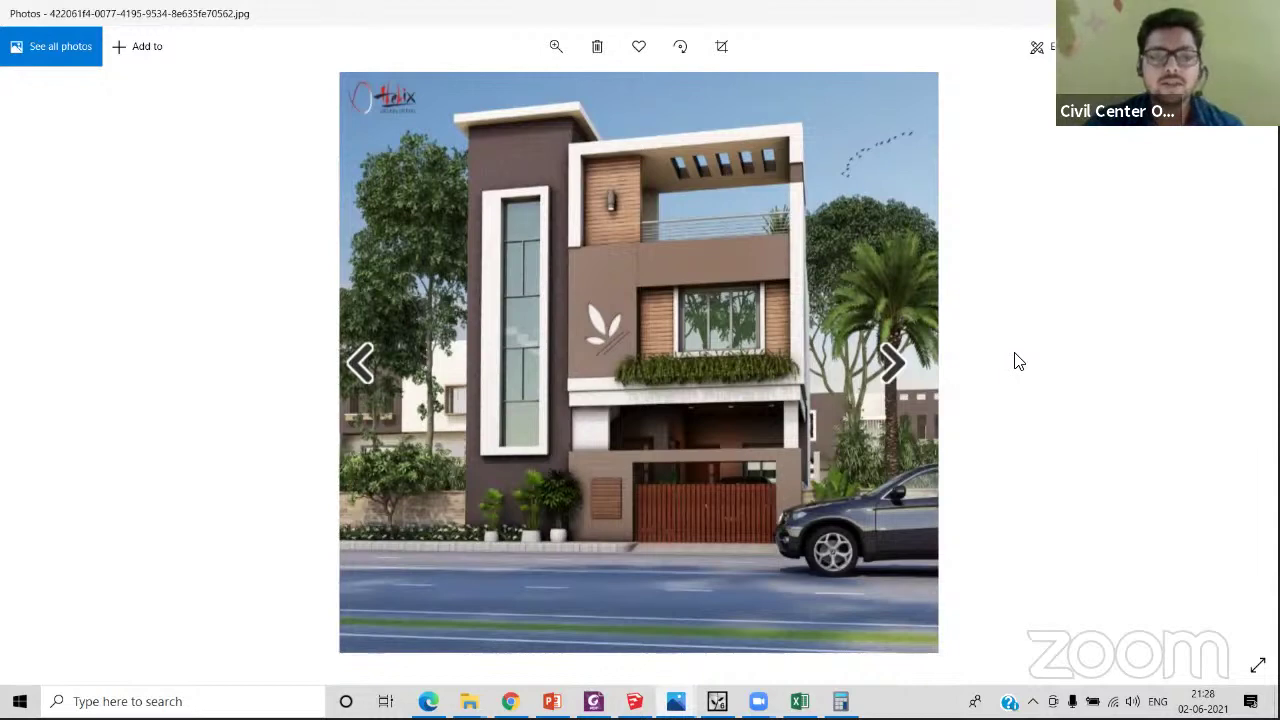
key("Right")
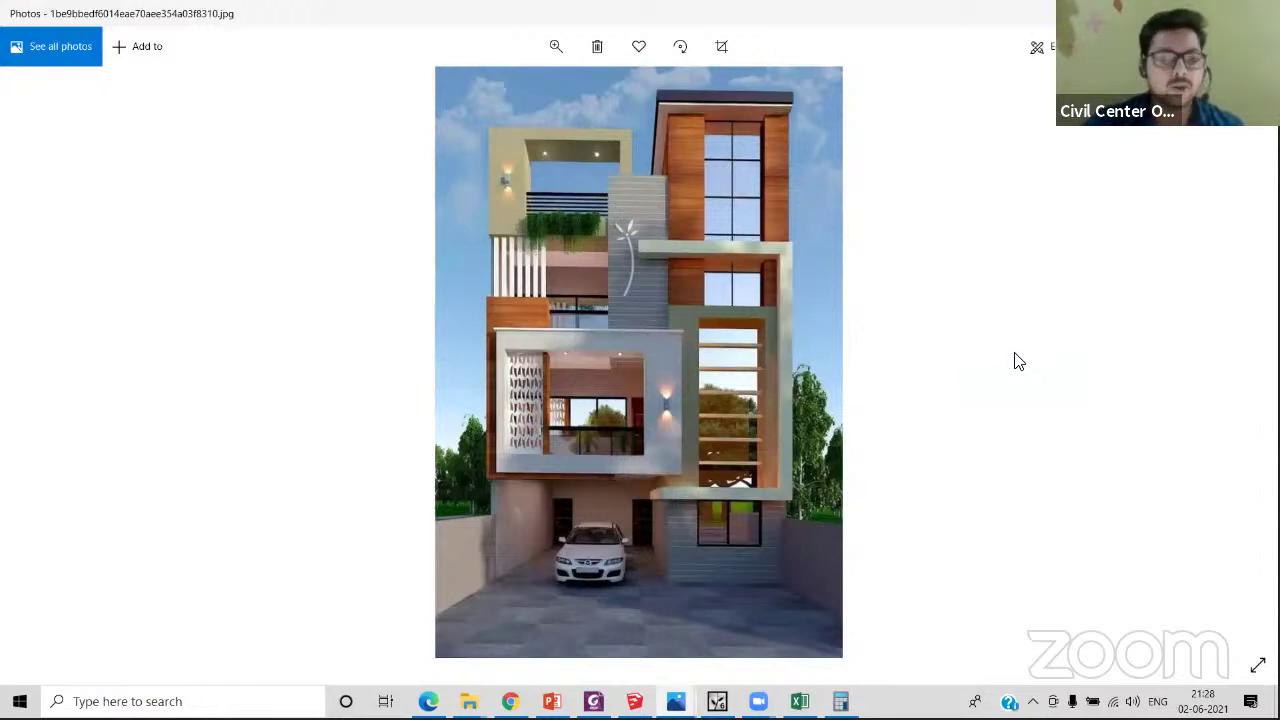
key("Right")
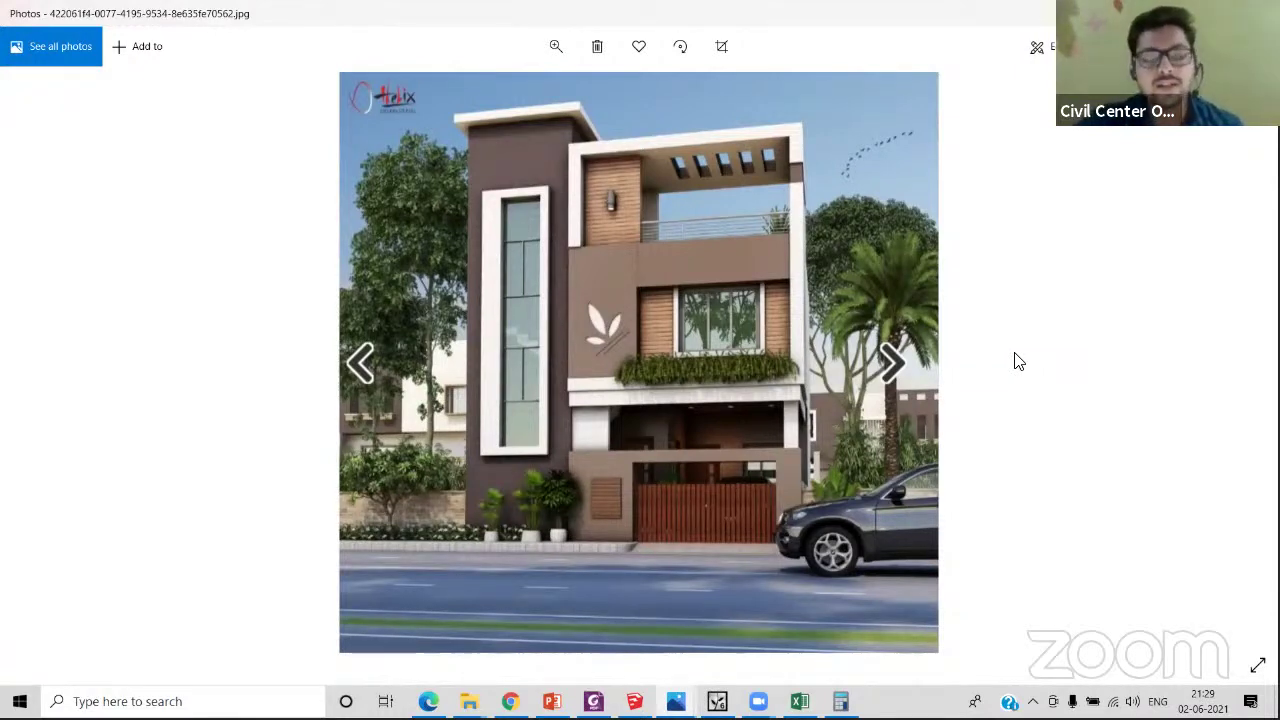
key("Right")
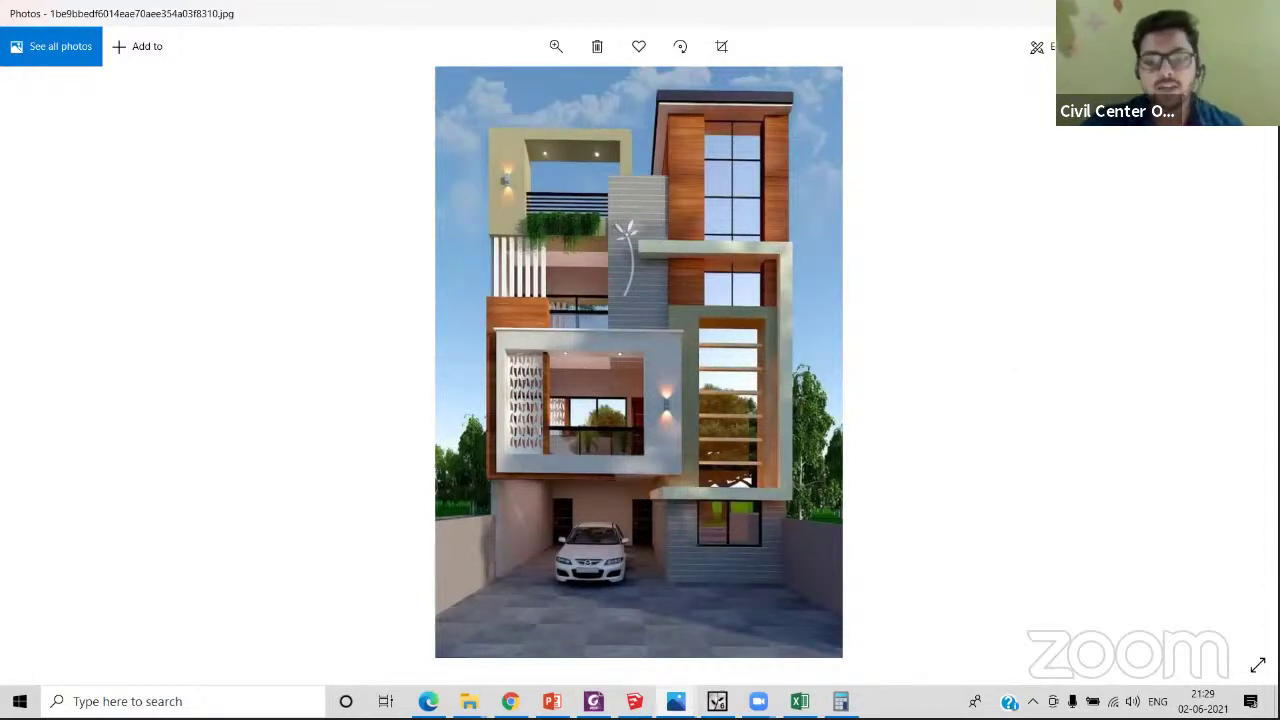
mouse_move(676, 701)
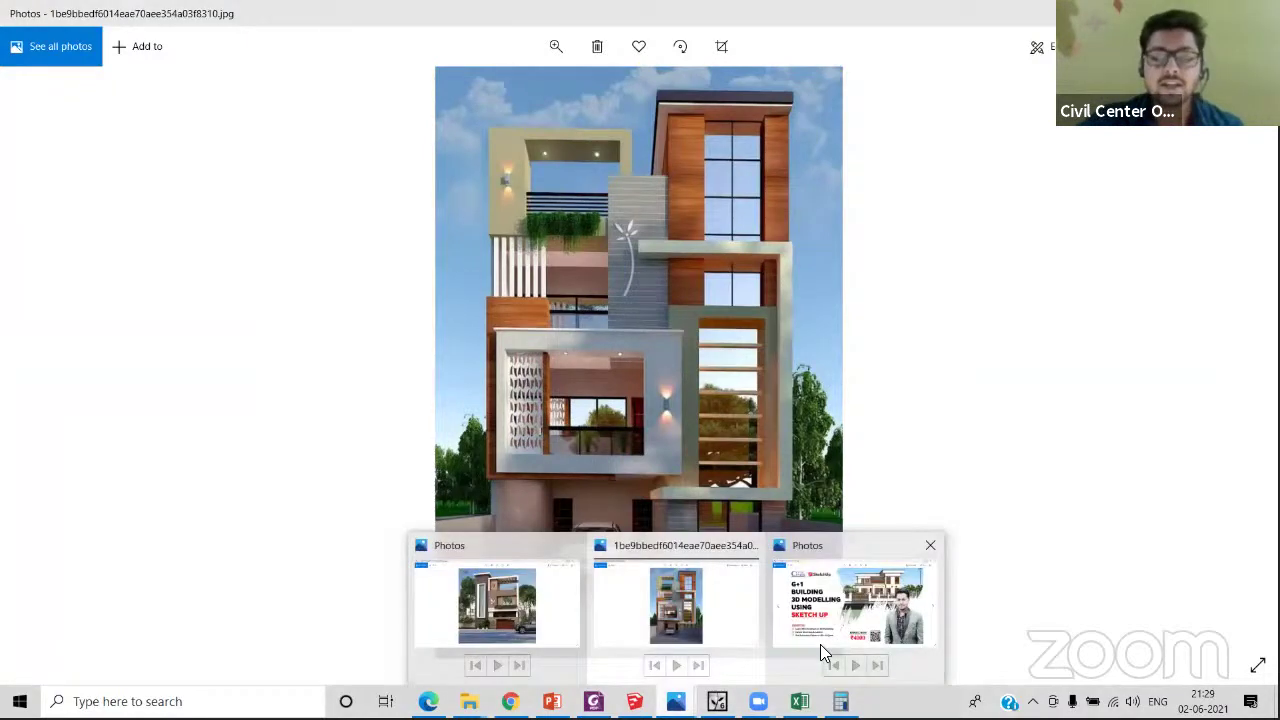
left_click(837, 590)
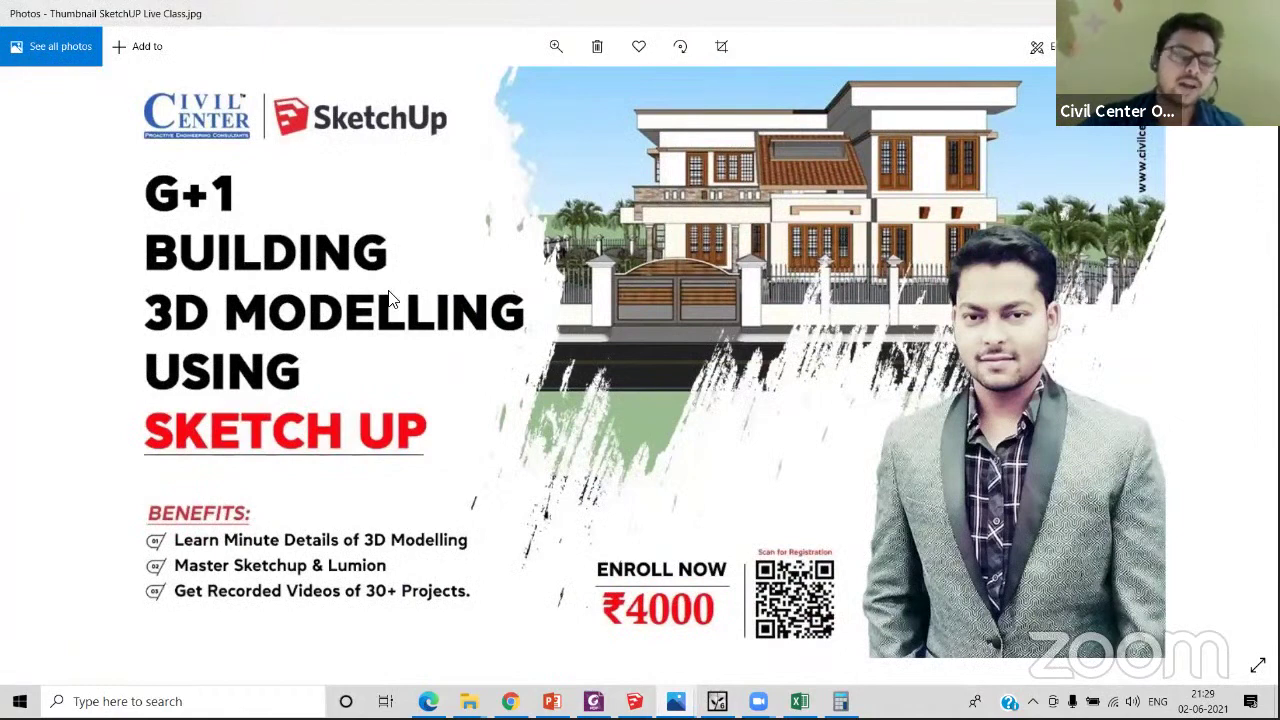
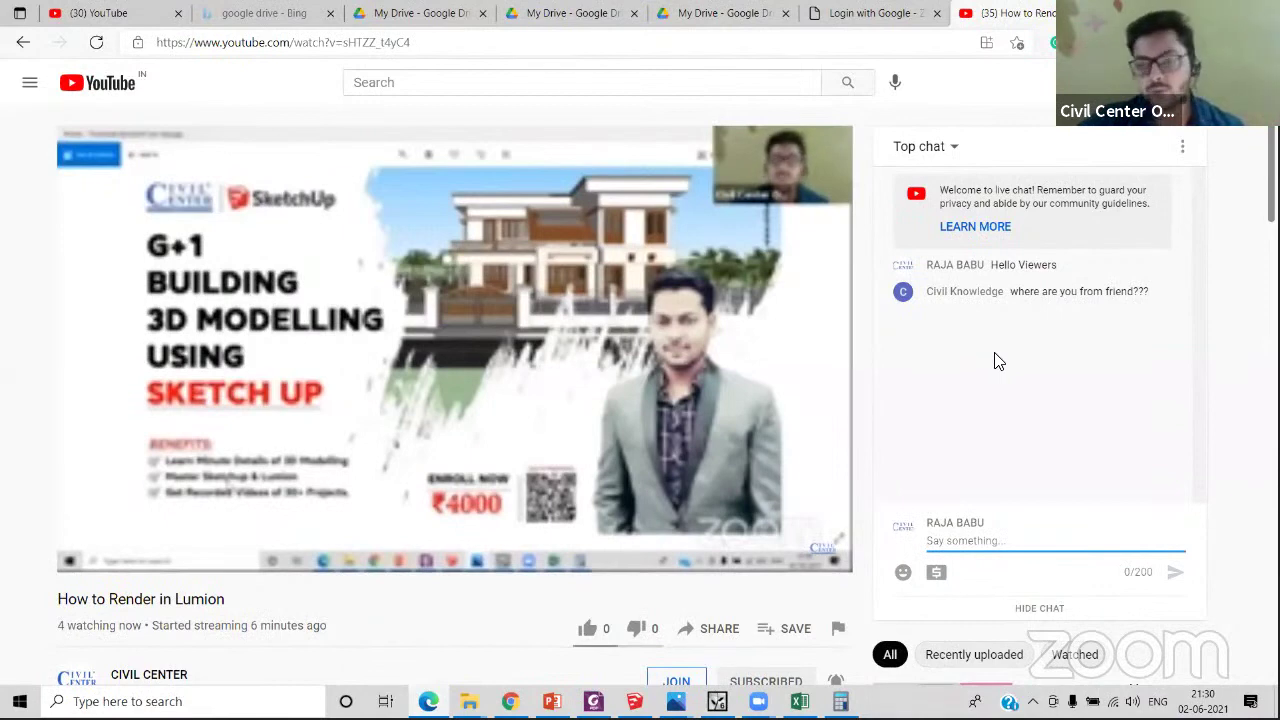
- Switch to Chrome and run a Google search for "civil center" in a new tab
left_click(873, 12)
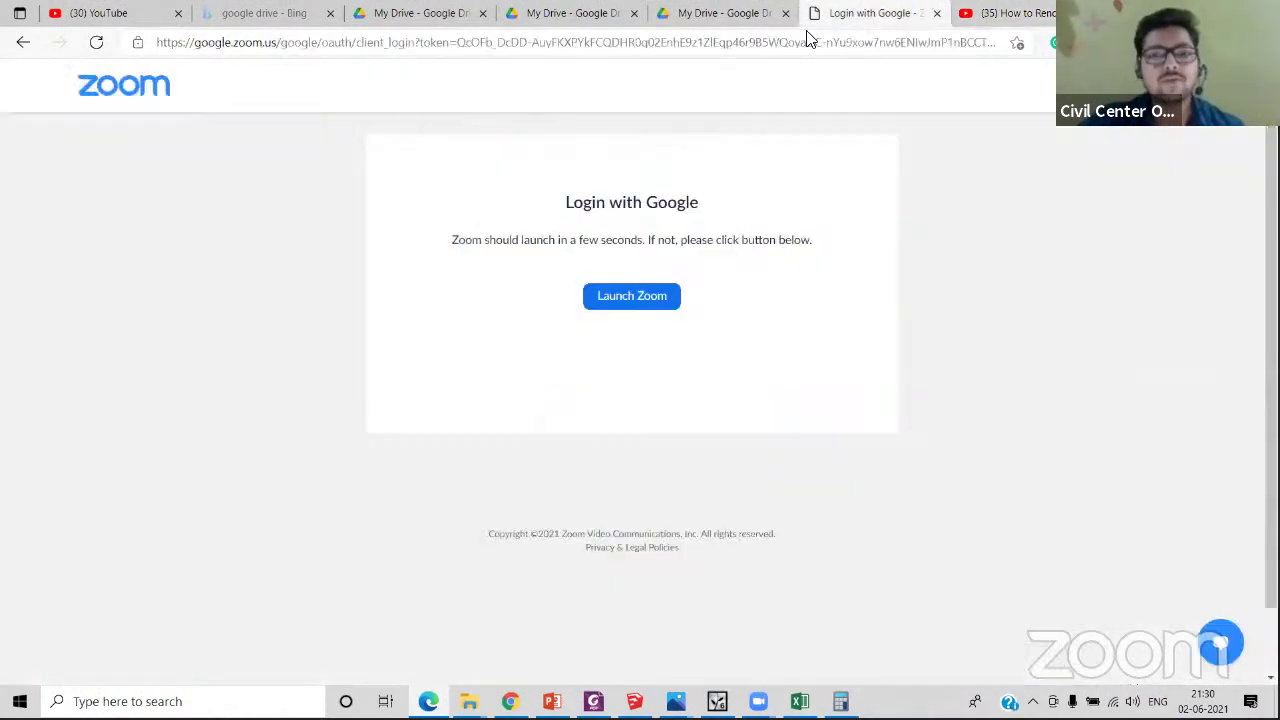
left_click(797, 42)
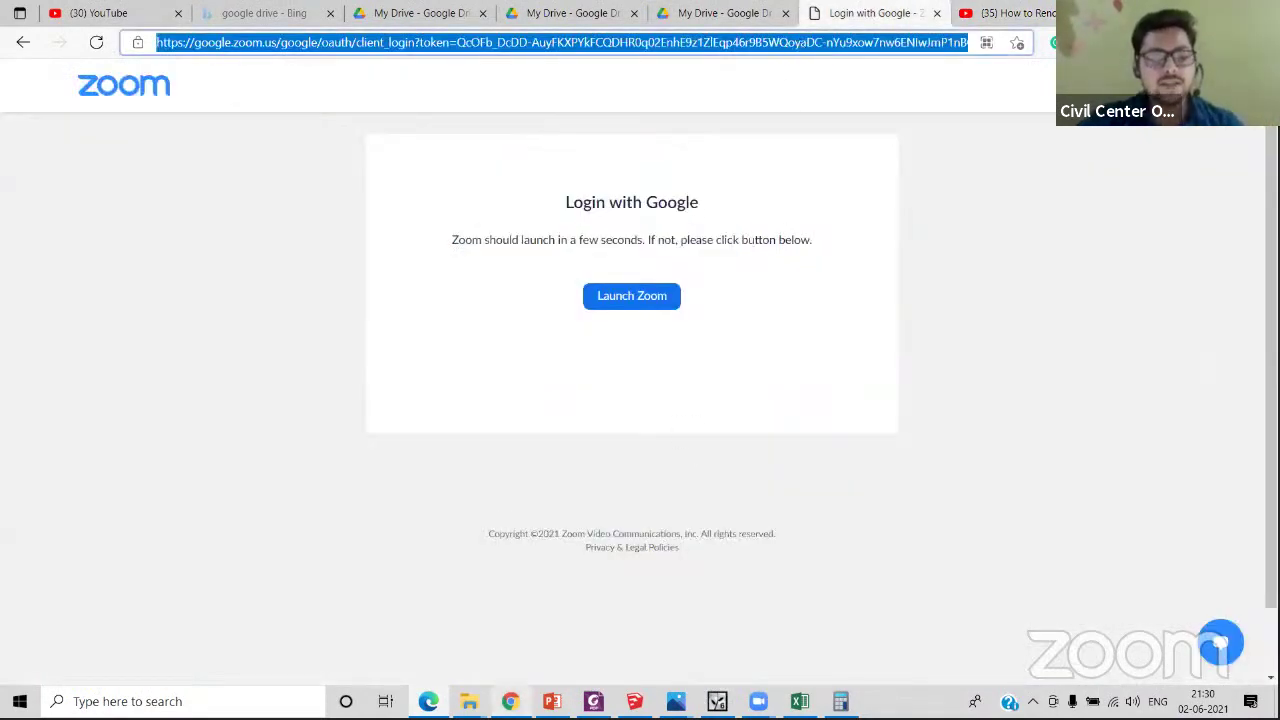
left_click(510, 701)
left_click(1013, 17)
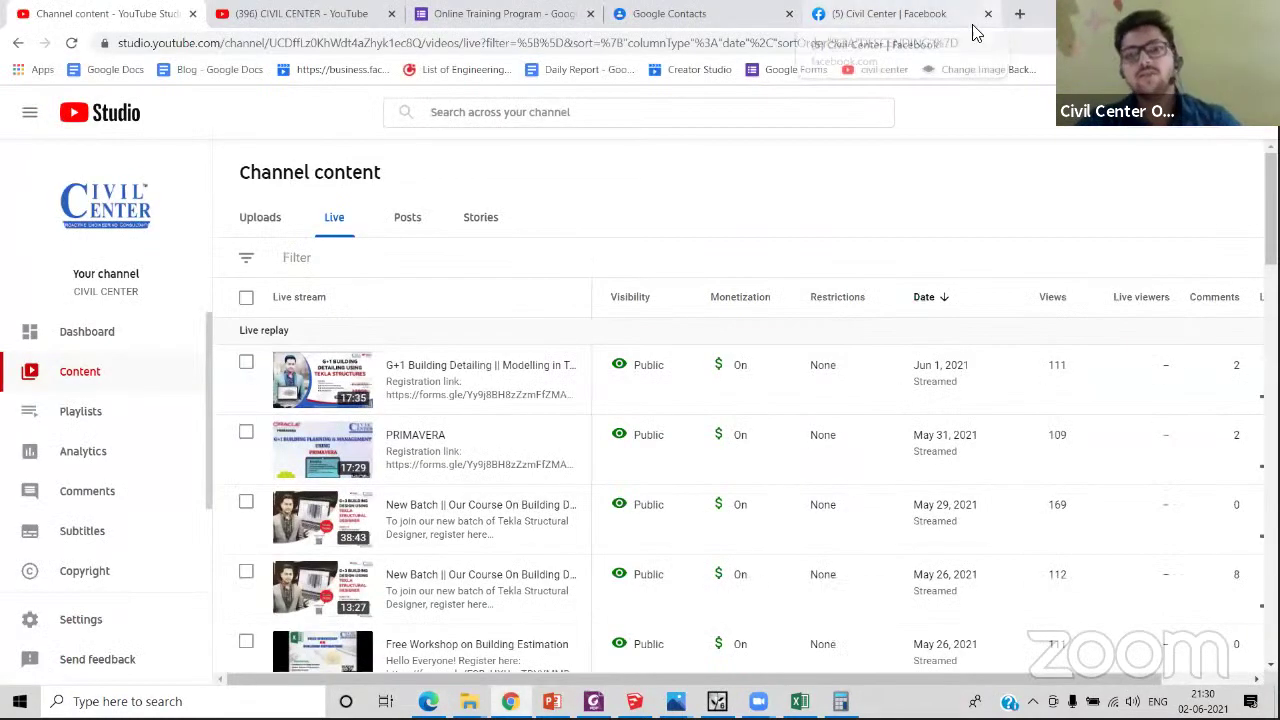
left_click(854, 48)
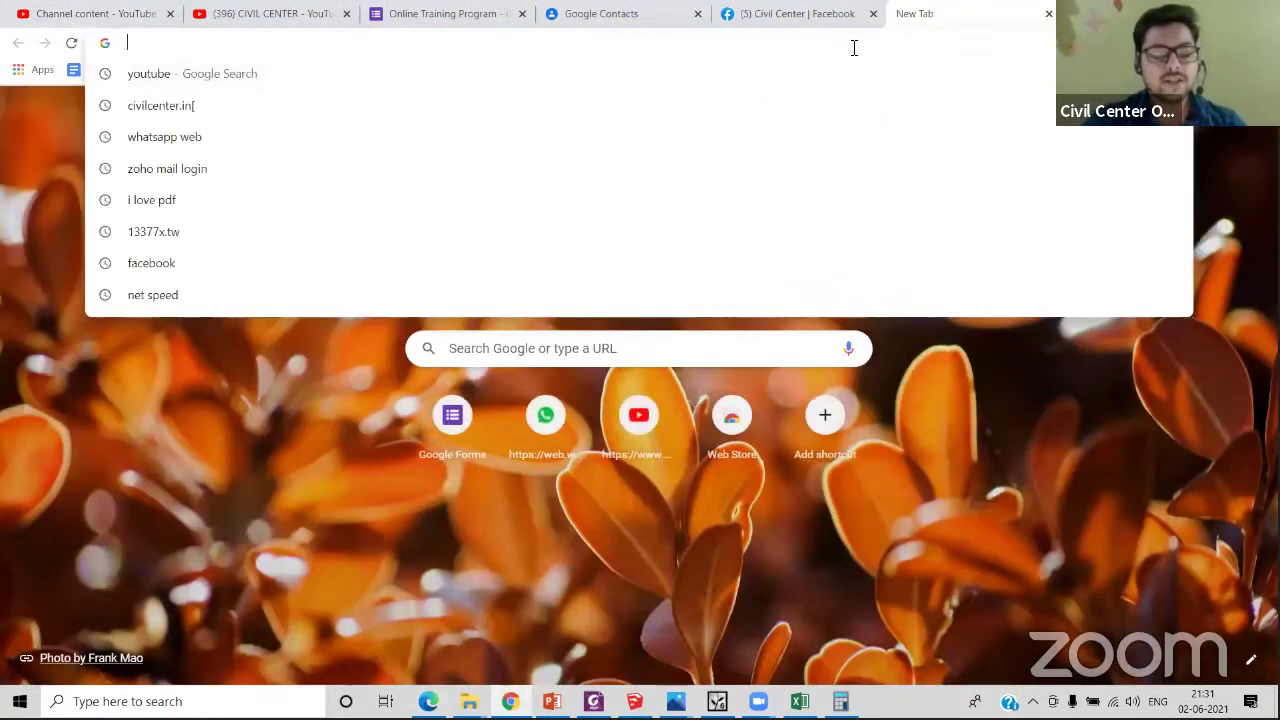
type("civil")
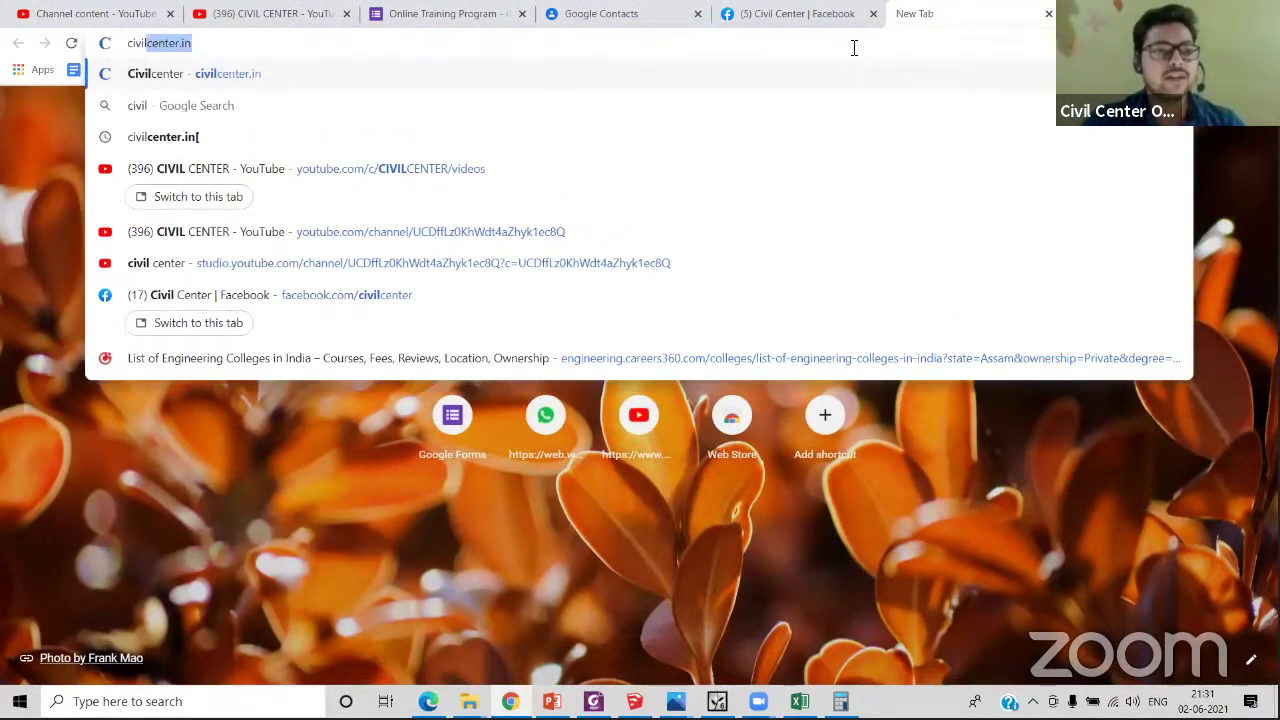
type(" center")
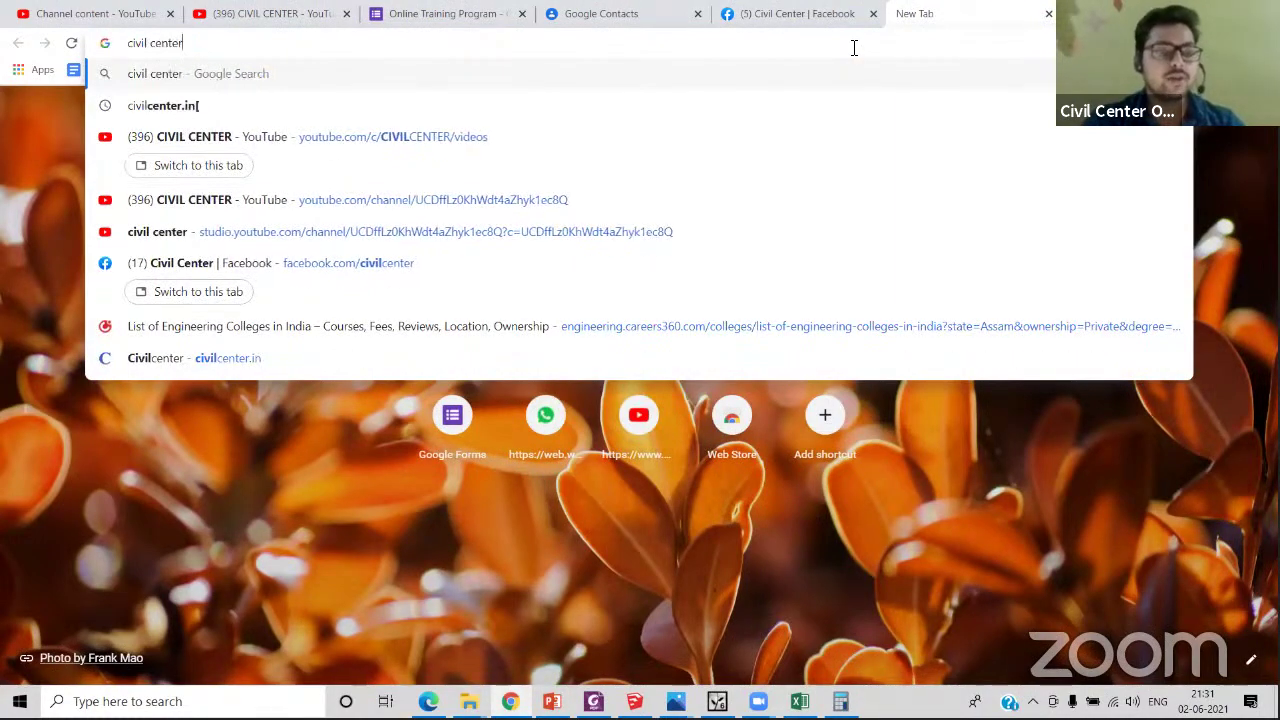
key("Return")
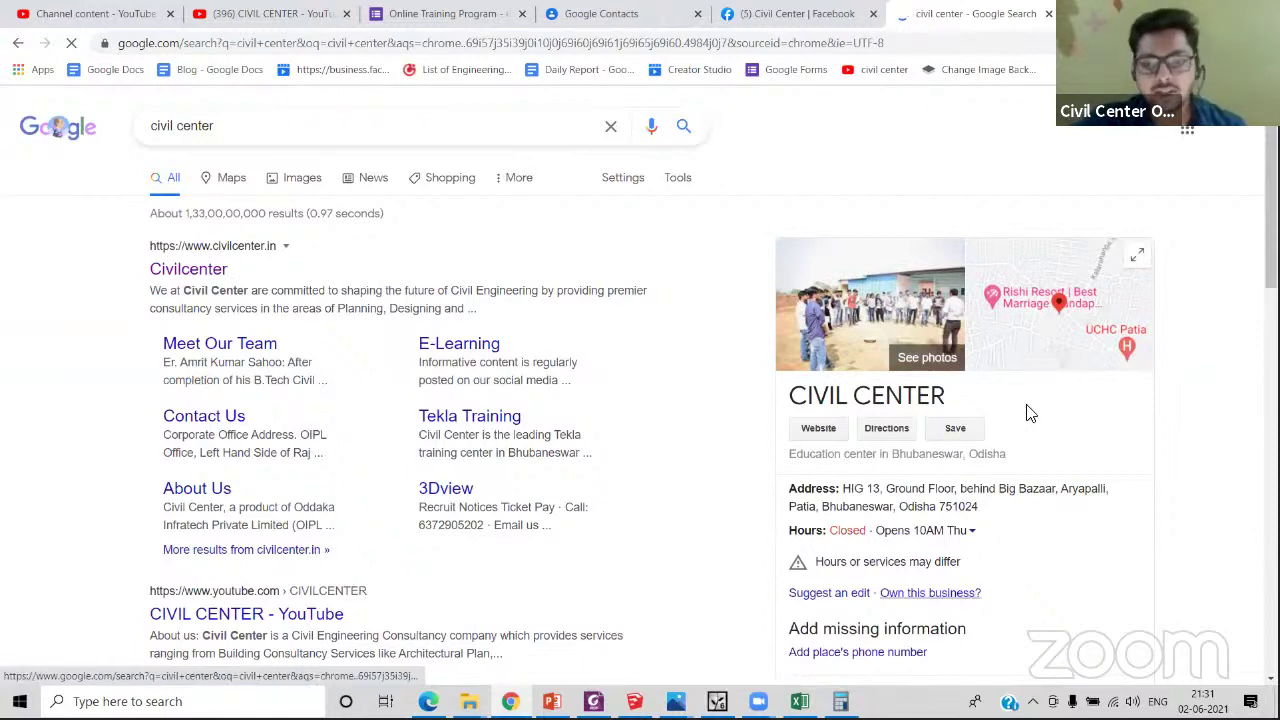
- Examine the CIVIL CENTER business listing, highlighting its address and opening hours and the city in the address
scroll(990, 400, "down", 1)
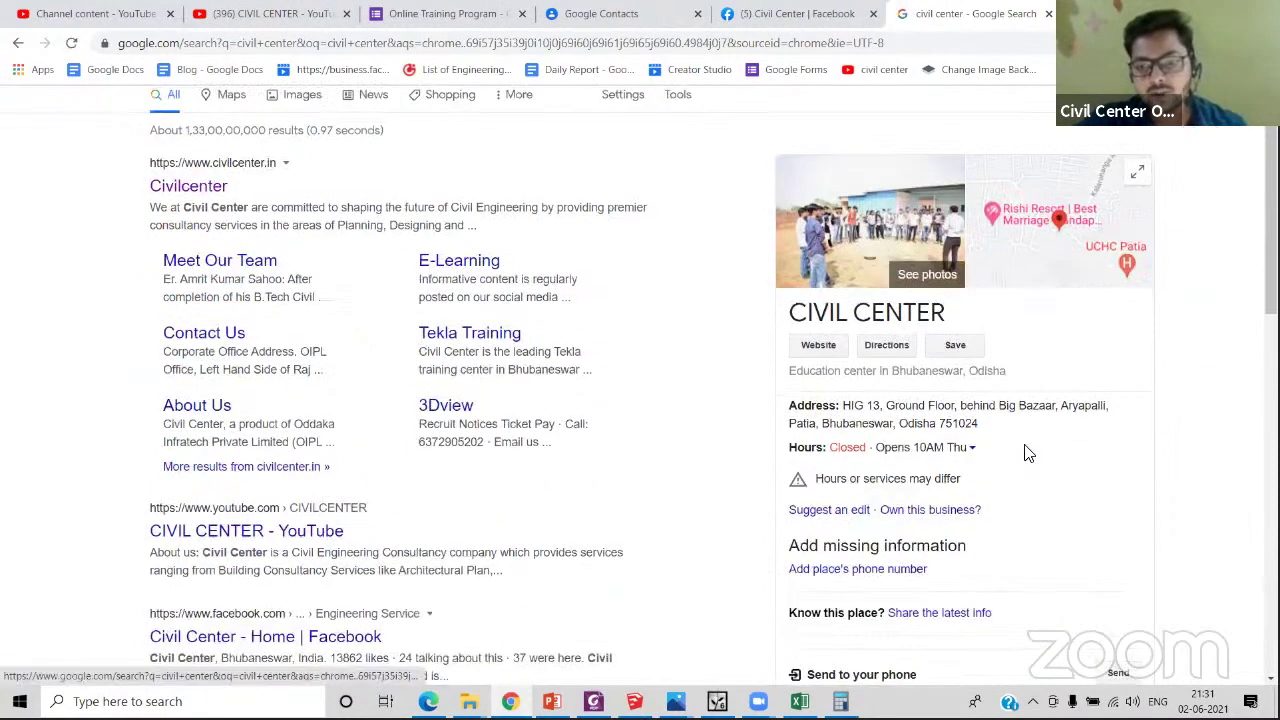
left_click_drag(970, 450, 788, 400)
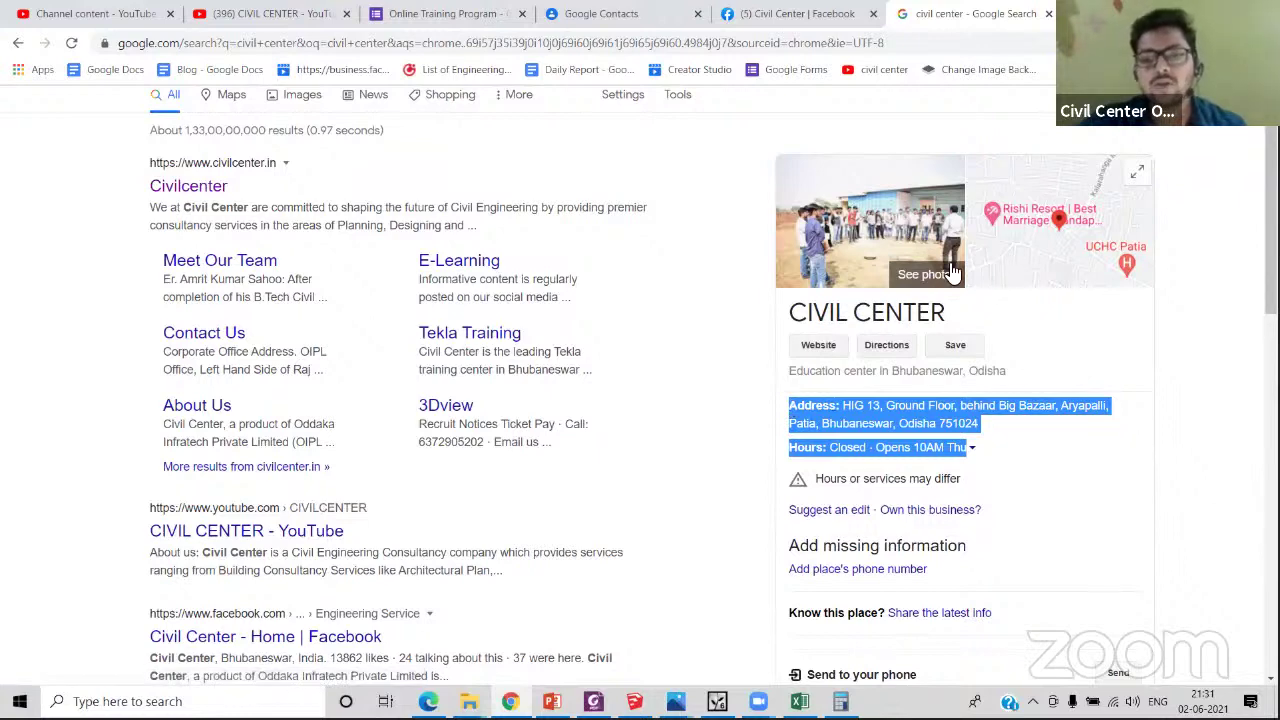
left_click(1248, 445)
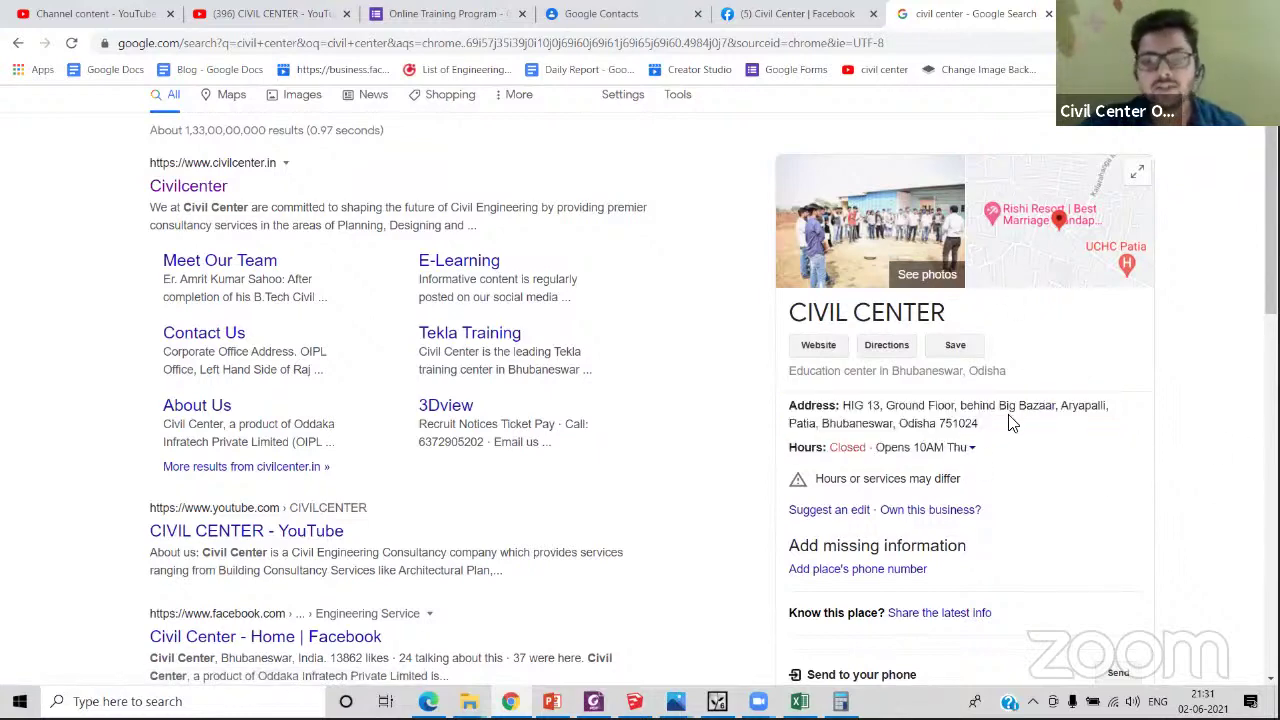
scroll(1010, 423, "up", 1)
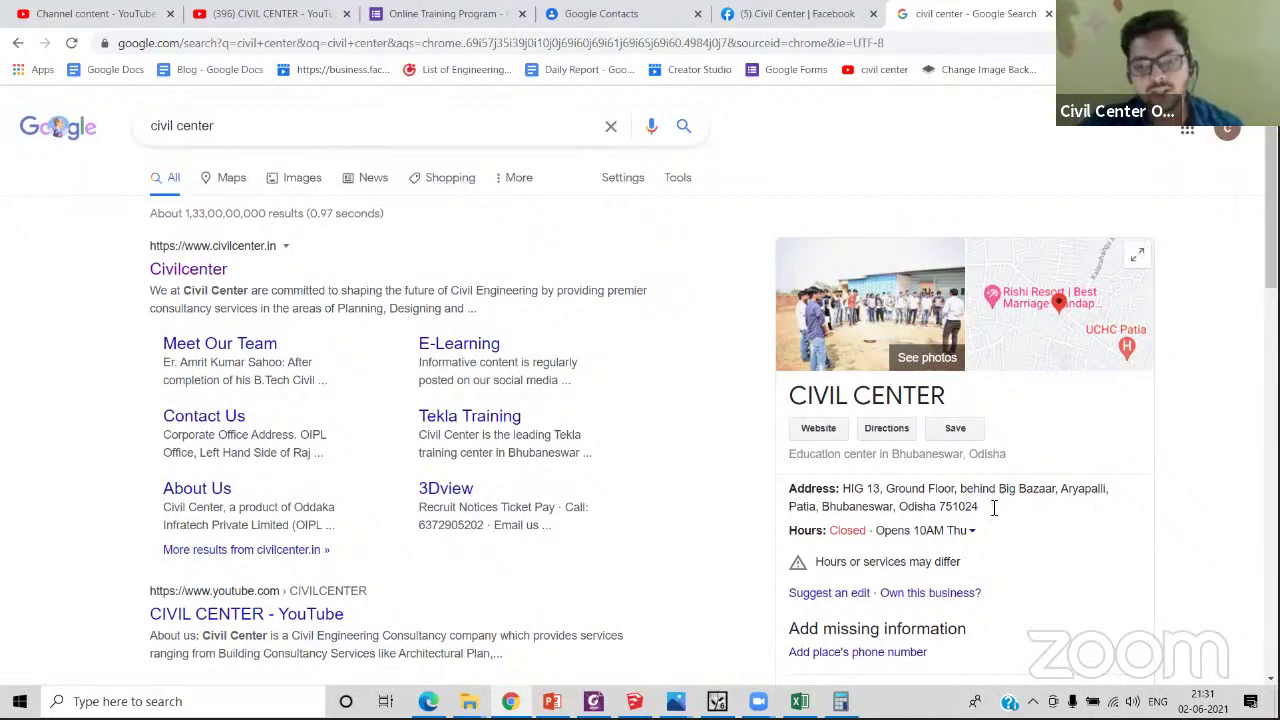
left_click_drag(902, 510, 825, 510)
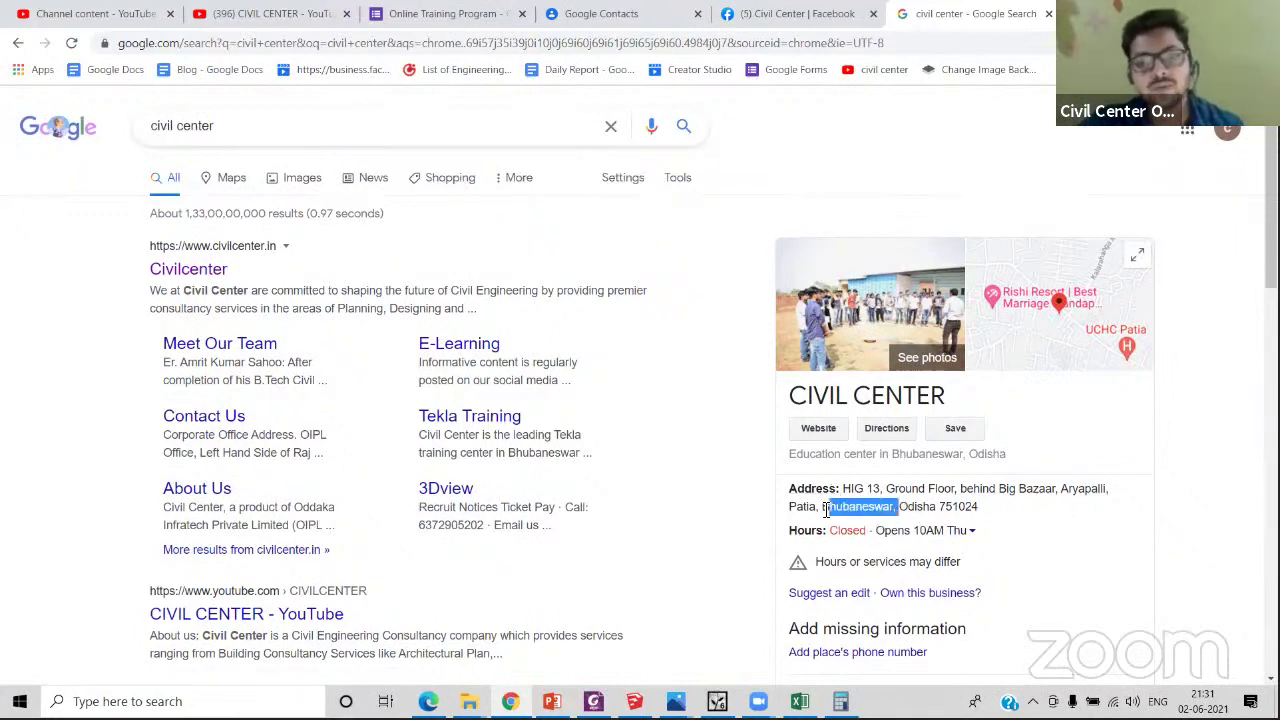
- Switch to Edge and check the live chat beside the How to Render in Lumion stream on YouTube
left_click(428, 701)
left_click(428, 701)
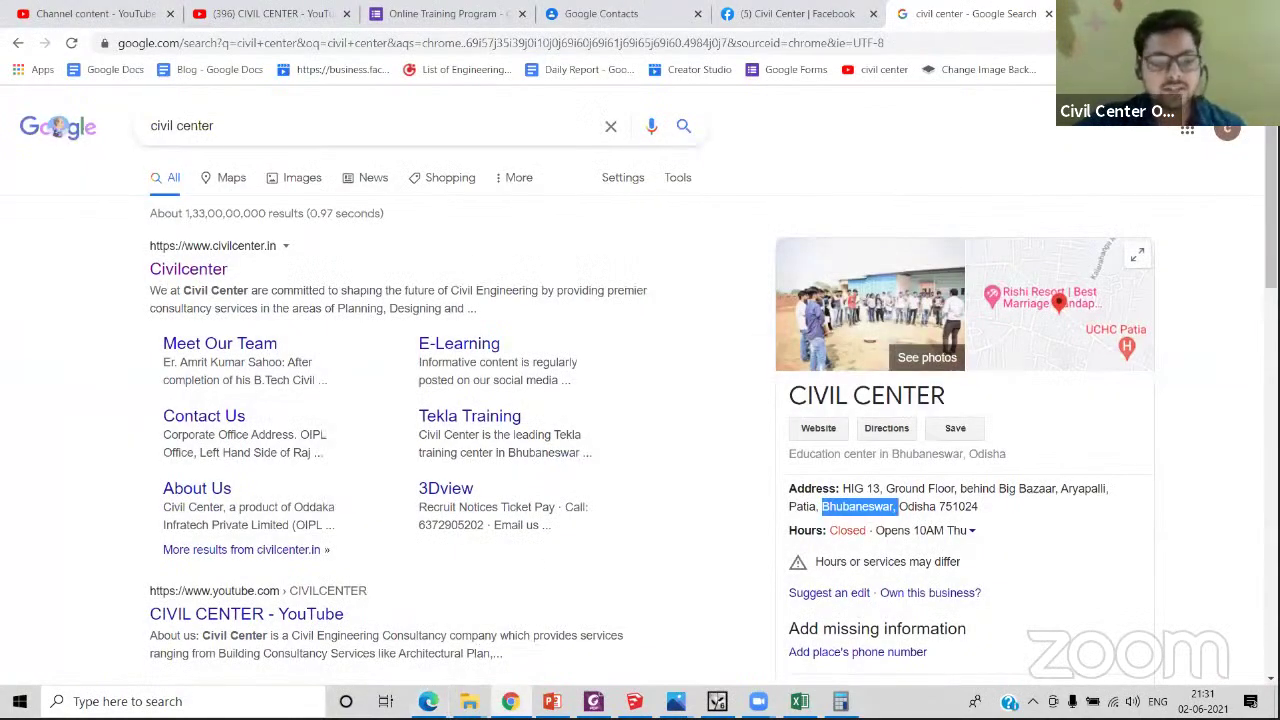
left_click(1180, 11)
left_click(1002, 13)
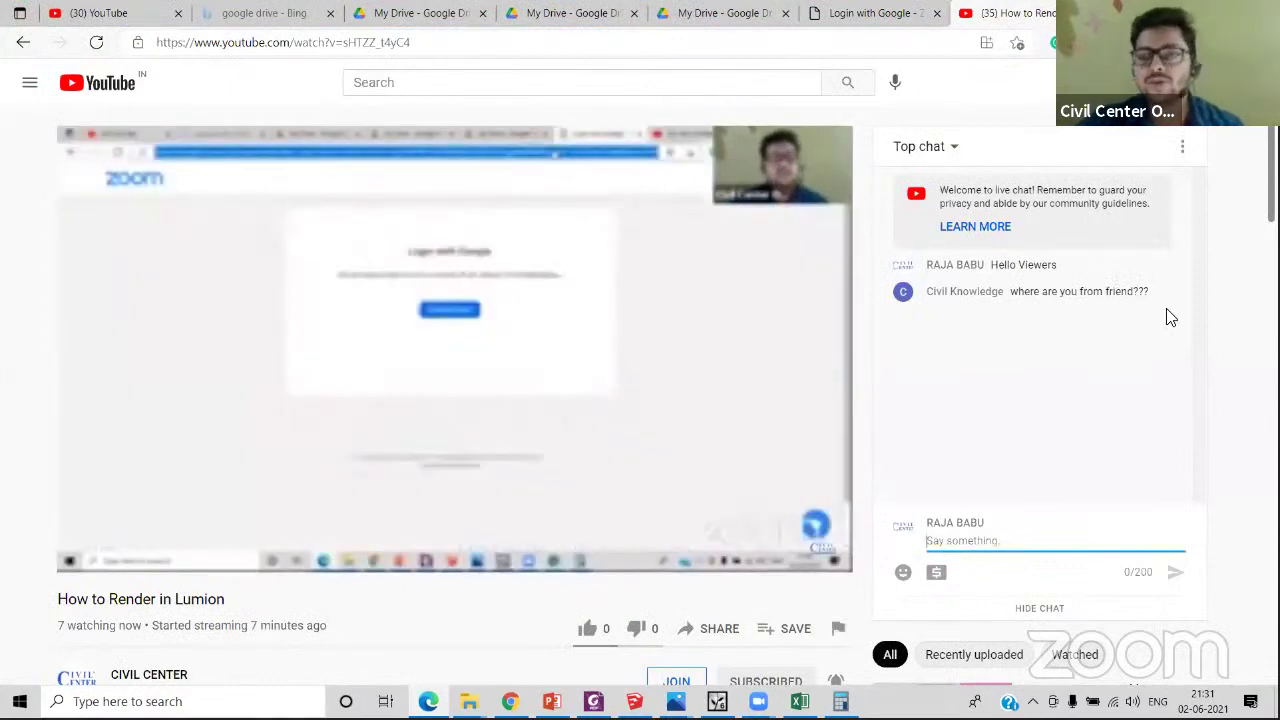
- Switch to Lumion to view the house from the front, and check the paint swatches in the COLOR CODE folder before returning to Lumion
key("alt+Tab")
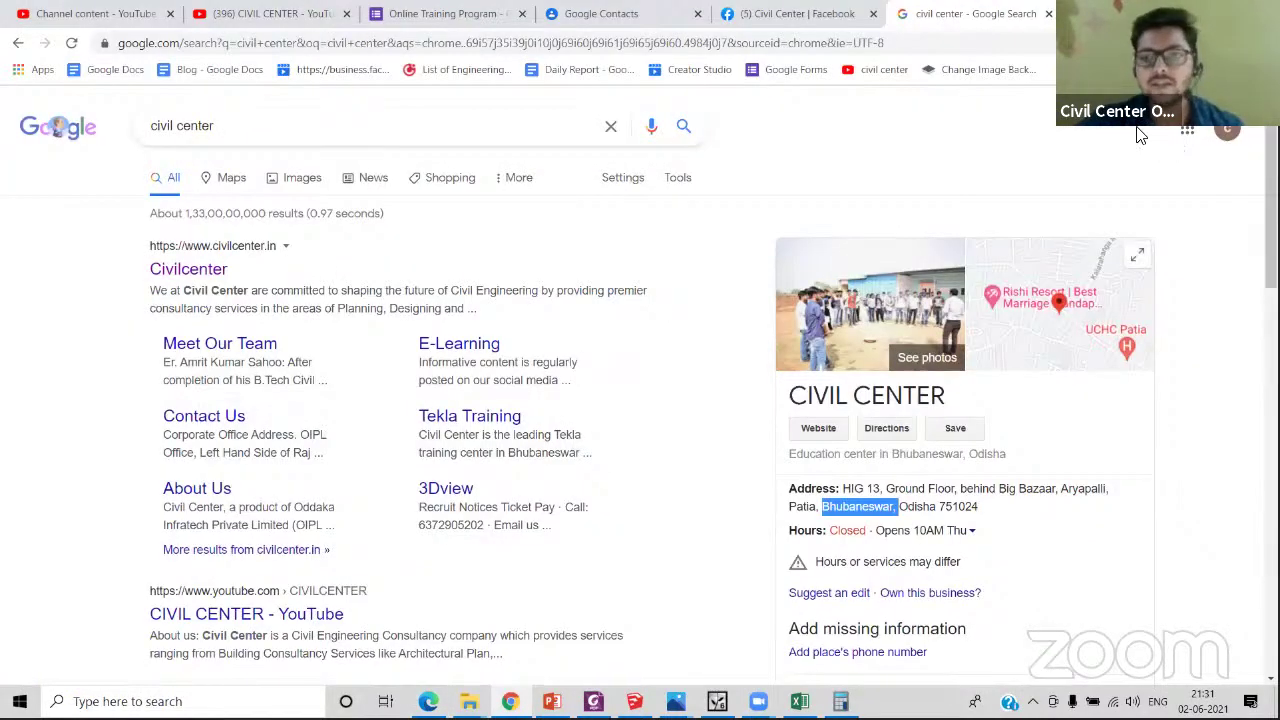
key("alt+Tab")
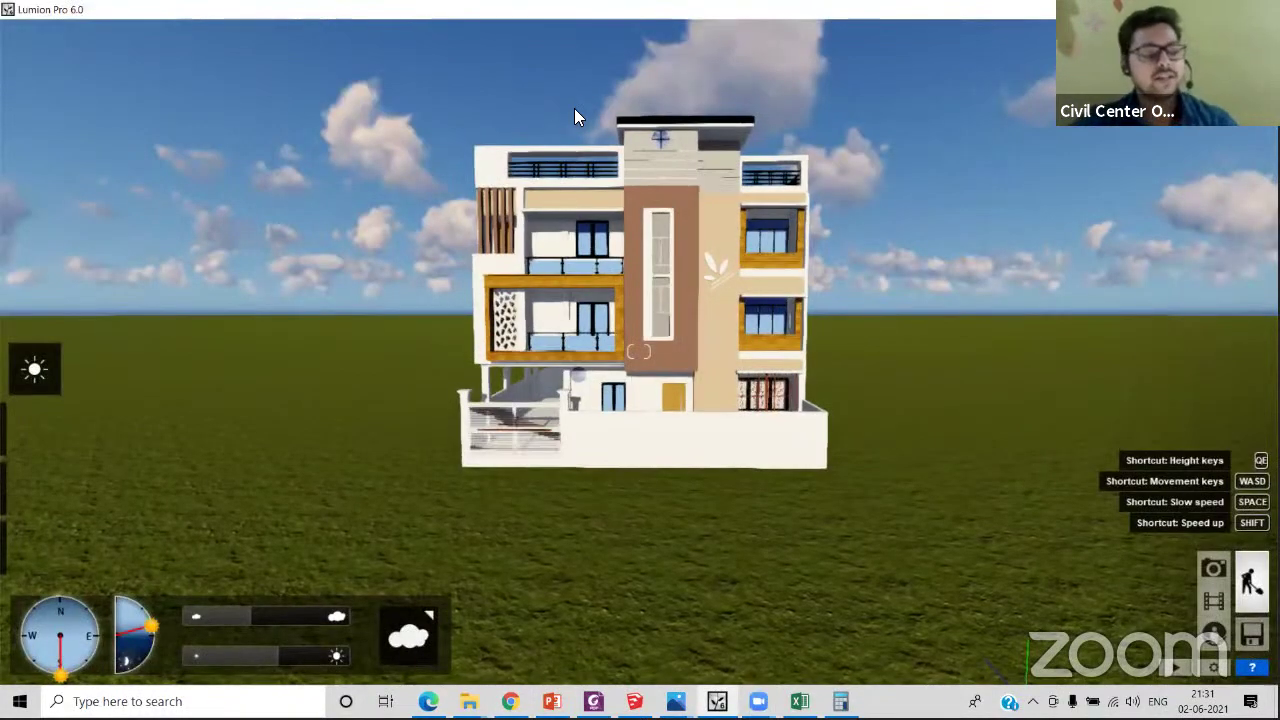
middle_click_drag(554, 156, 618, 96)
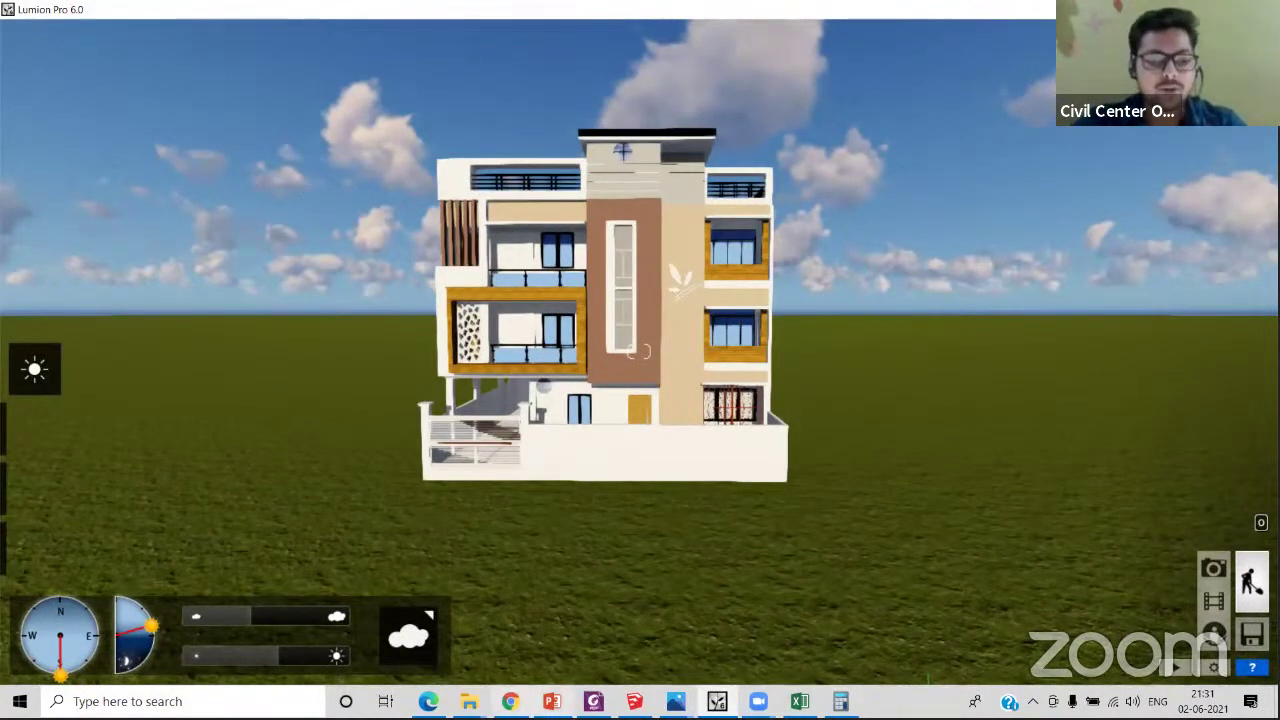
mouse_move(469, 700)
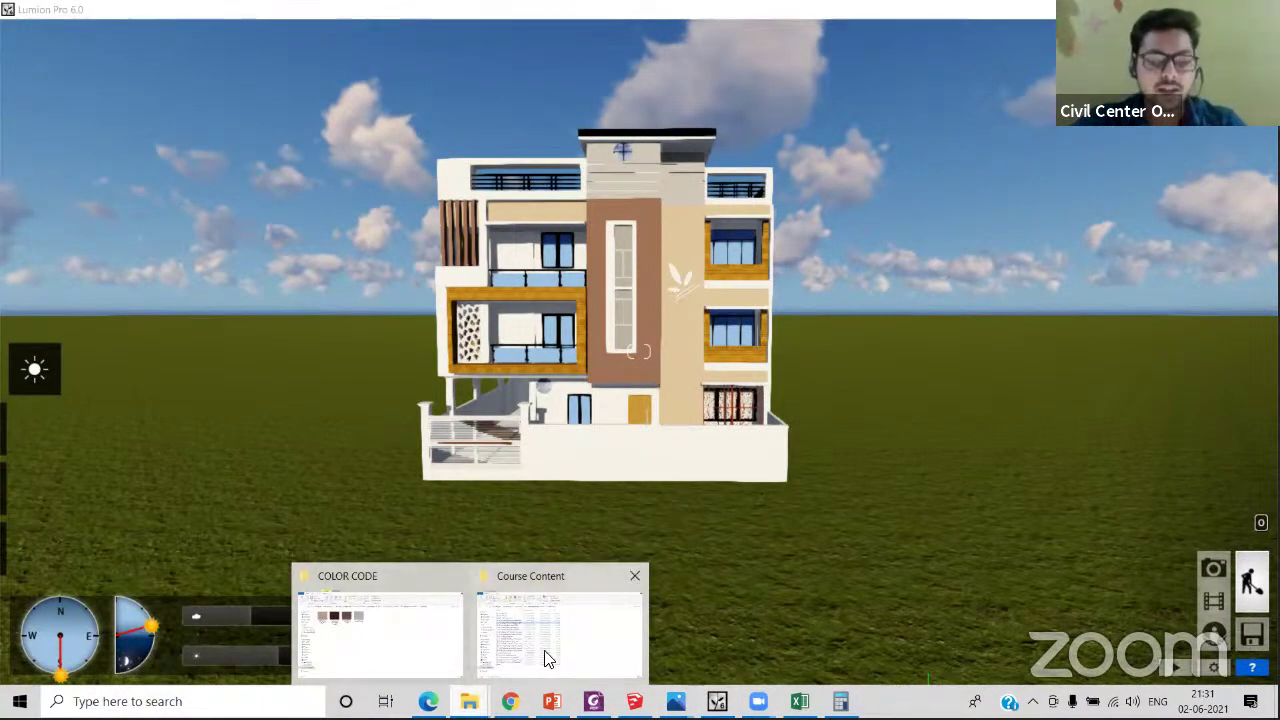
left_click(408, 651)
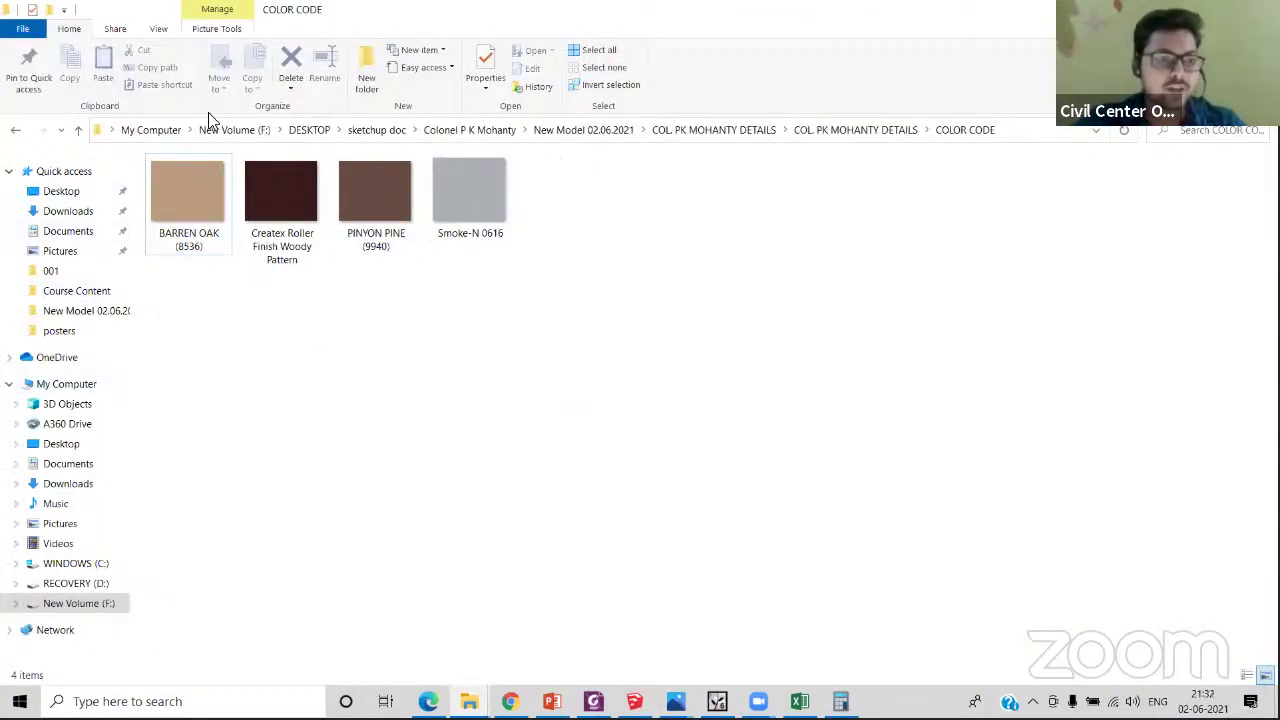
left_click(188, 200)
key("alt+Tab")
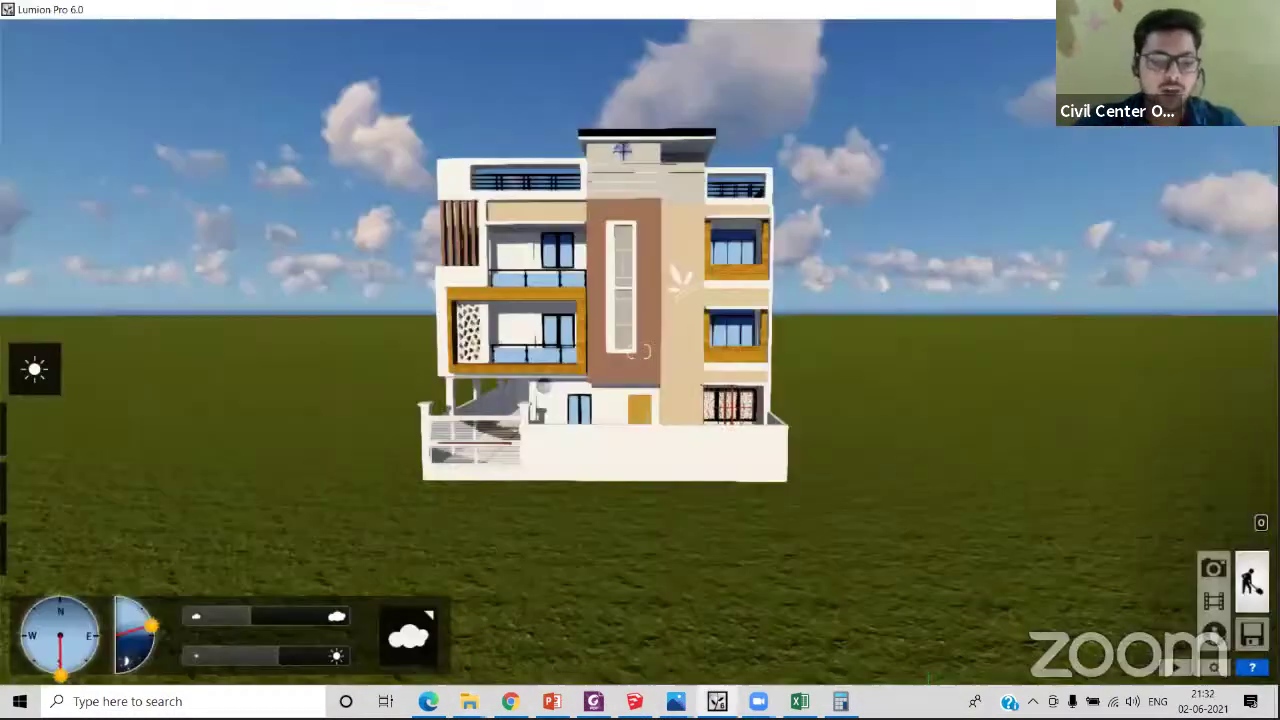
- Switch to the Course Content window in File Explorer and open the Zoom folder inside Documents
left_click(470, 701)
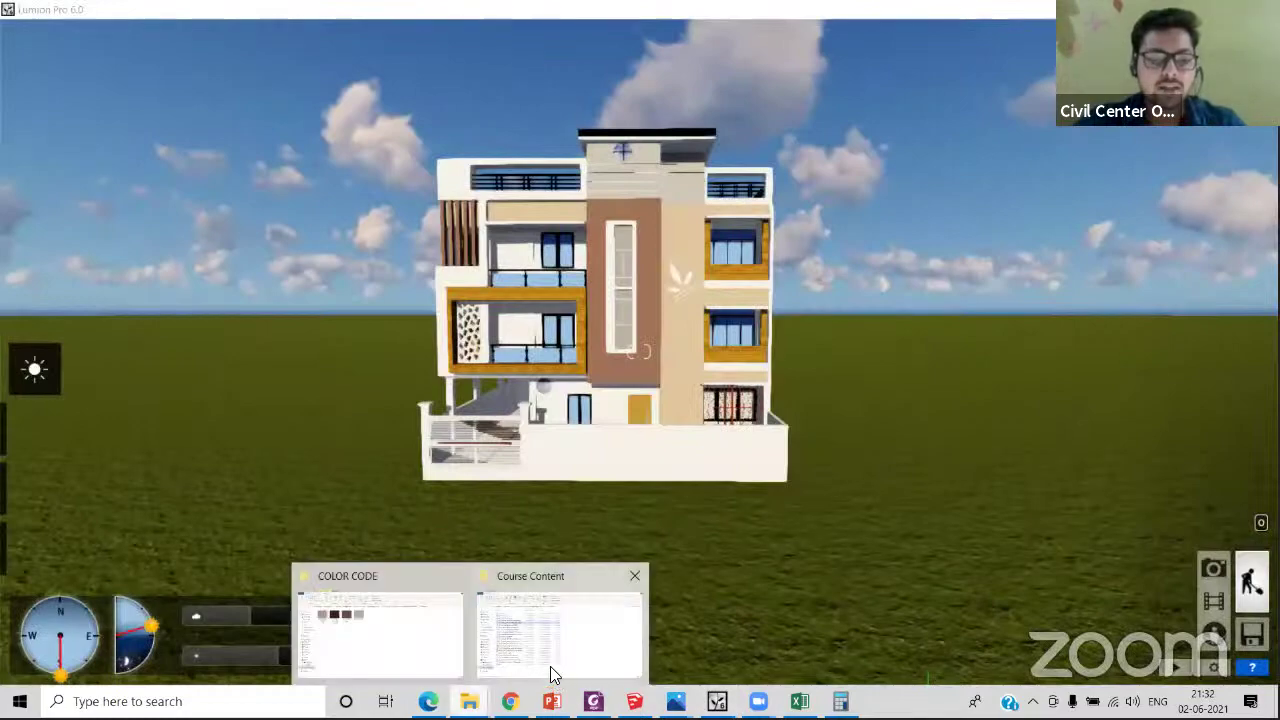
left_click(553, 676)
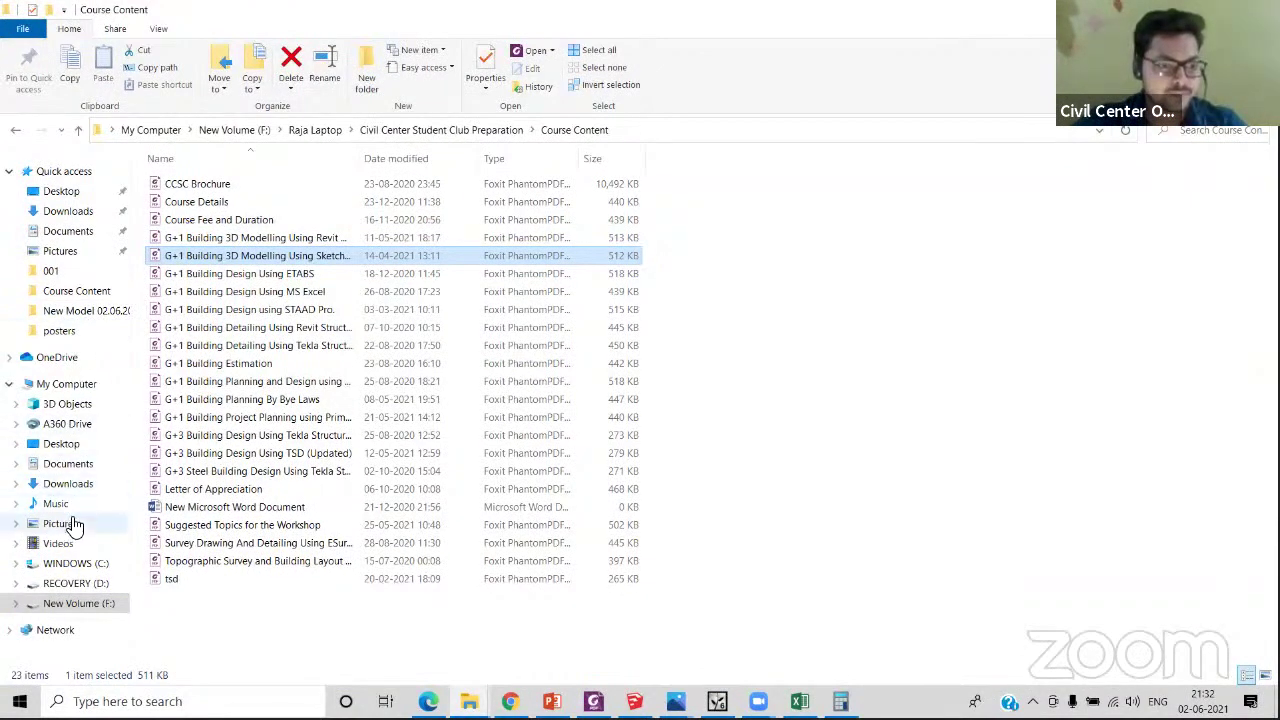
left_click(64, 466)
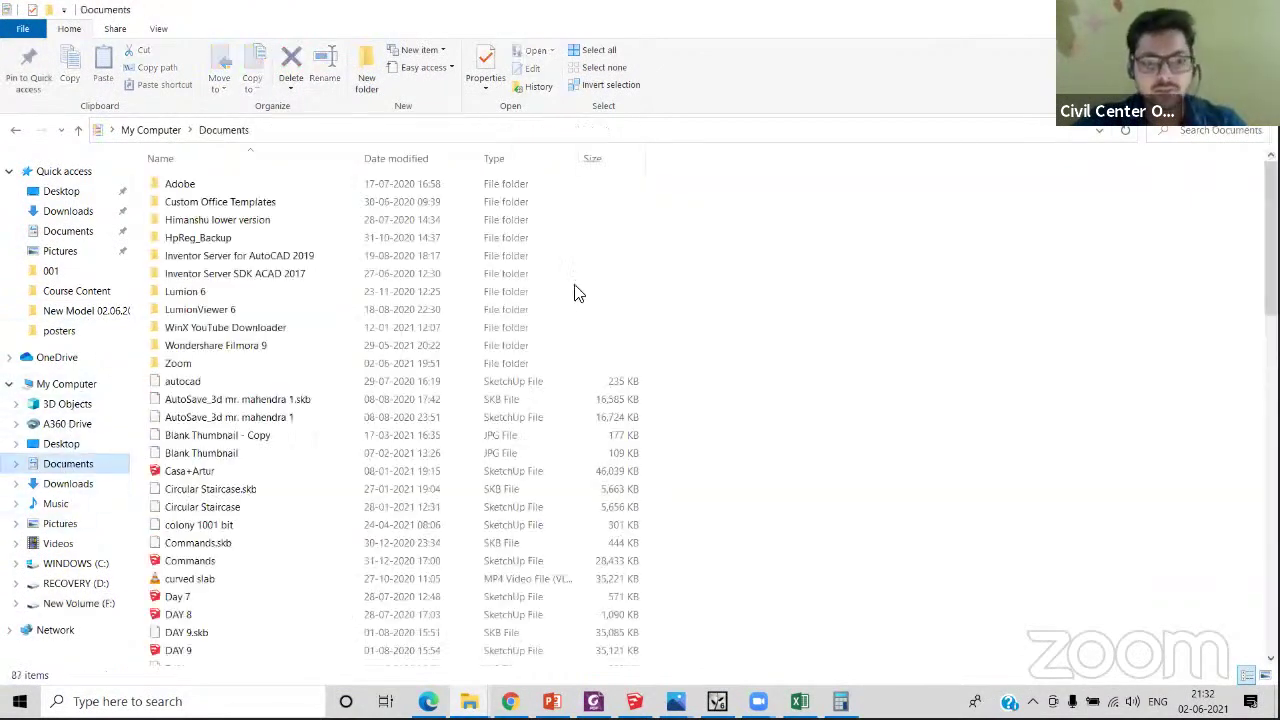
left_click(229, 366)
double_click(231, 370)
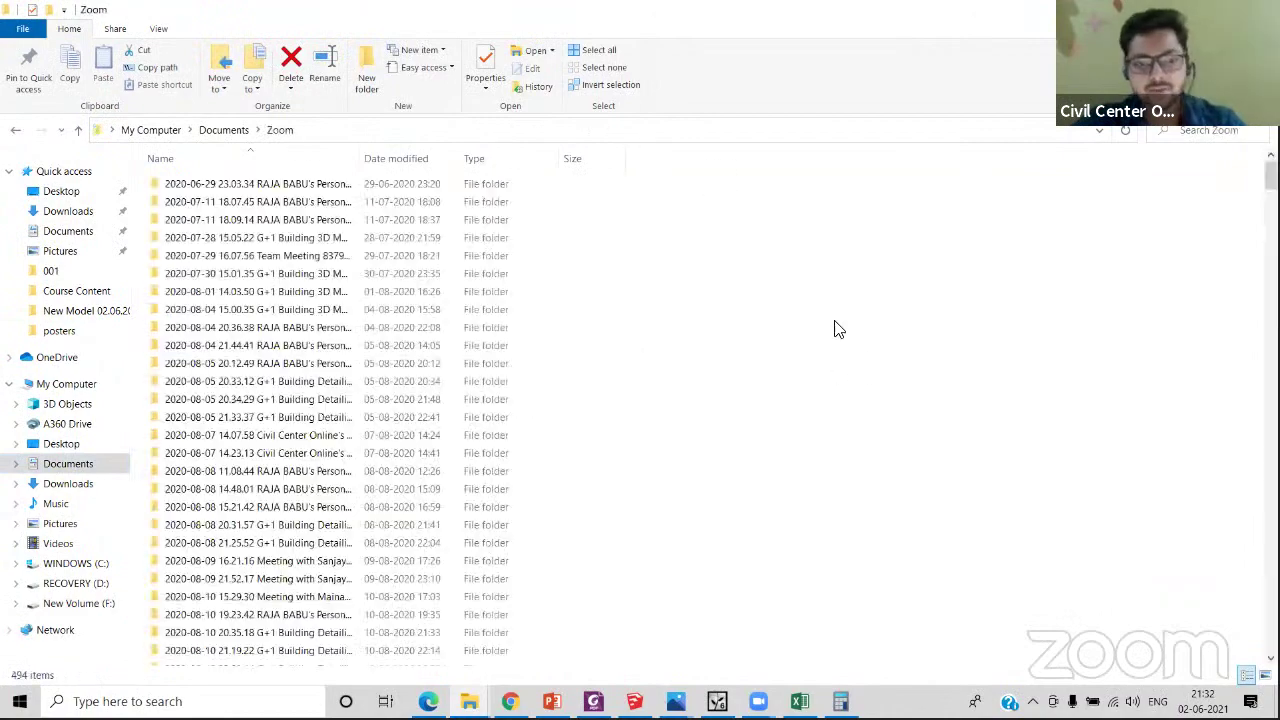
- Find the meeting recording folder dated 2021-06-02 19.51.20 and play zoom_1.mp4 from it in VLC media player
scroll(729, 329, "down", 20)
scroll(1189, 397, "down", 20)
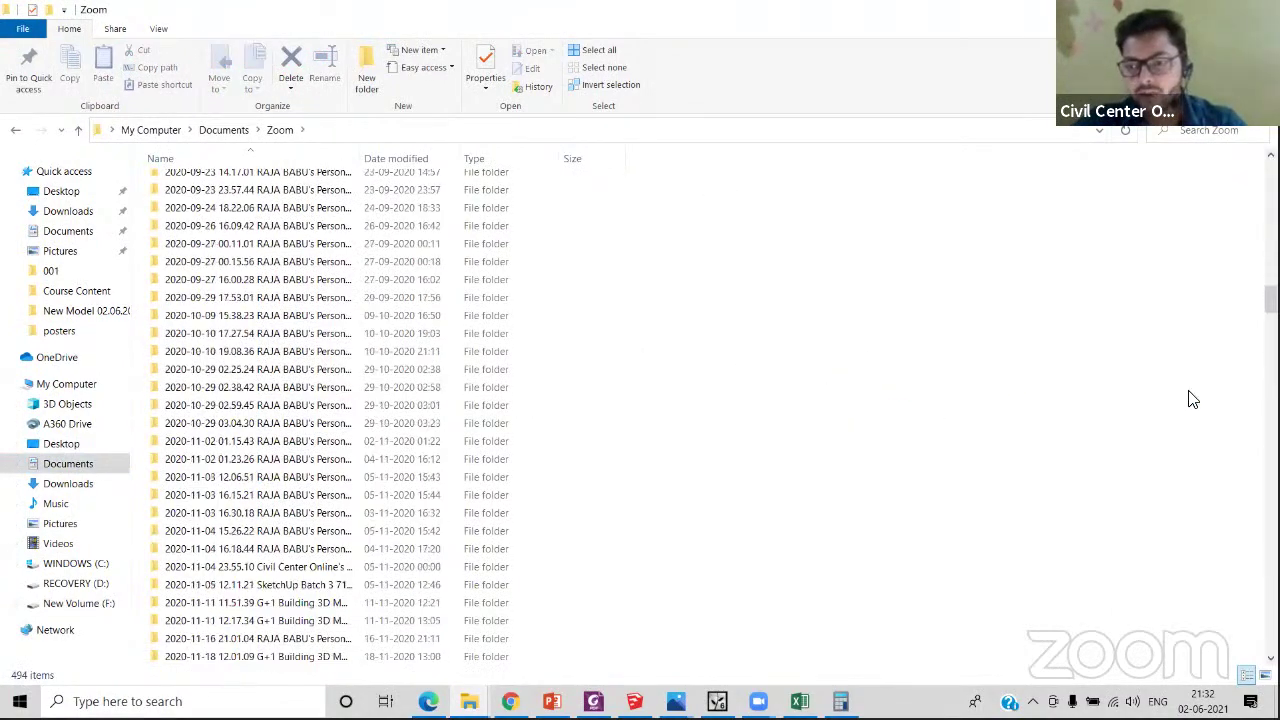
scroll(1180, 330, "down", 20)
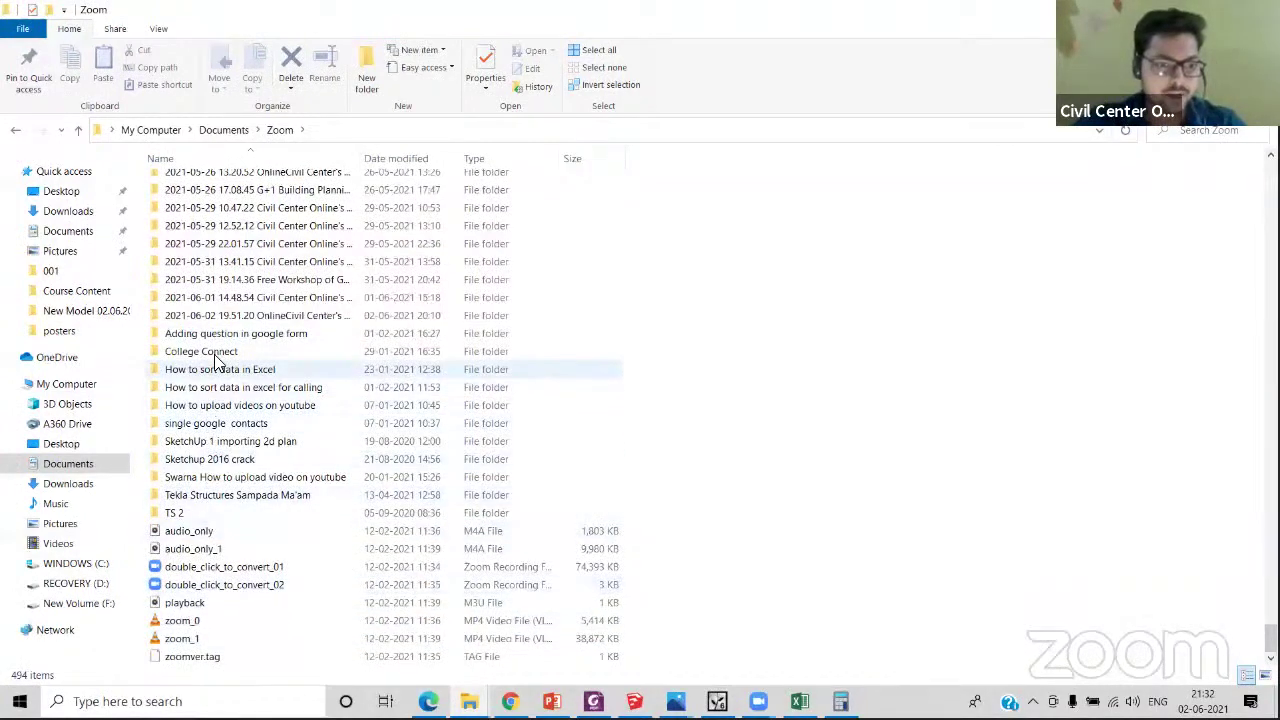
double_click(177, 315)
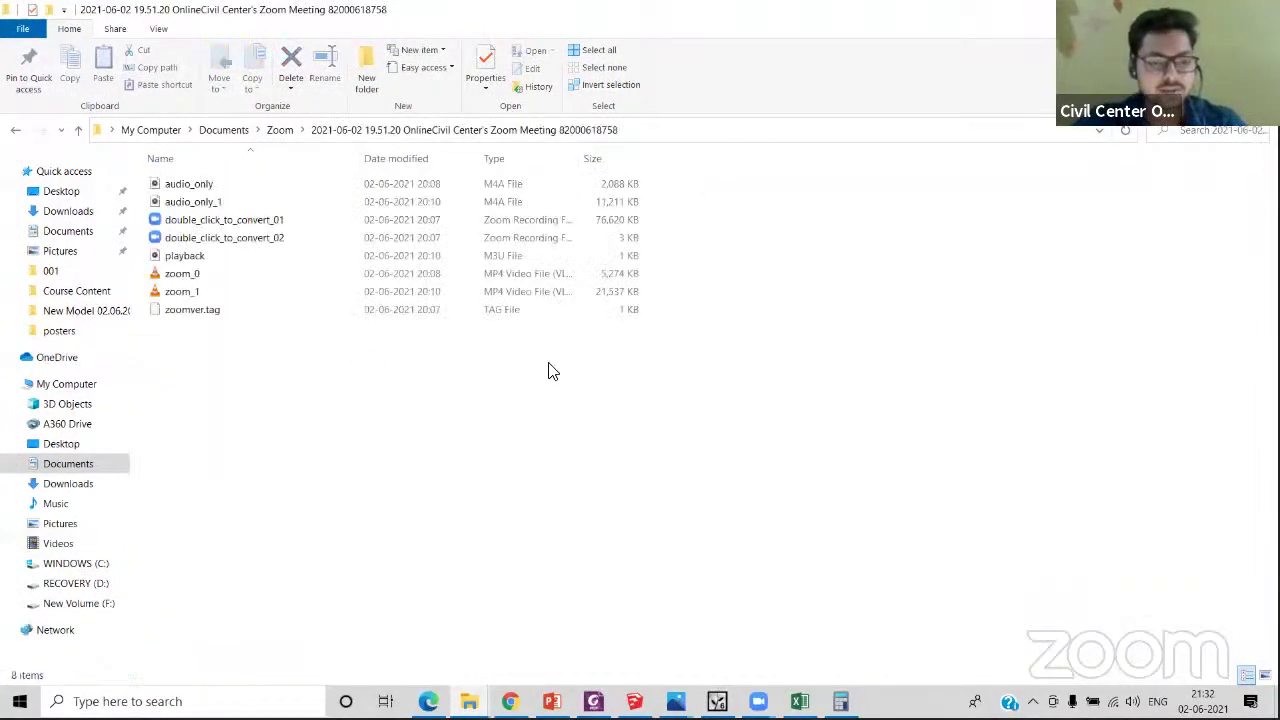
double_click(197, 292)
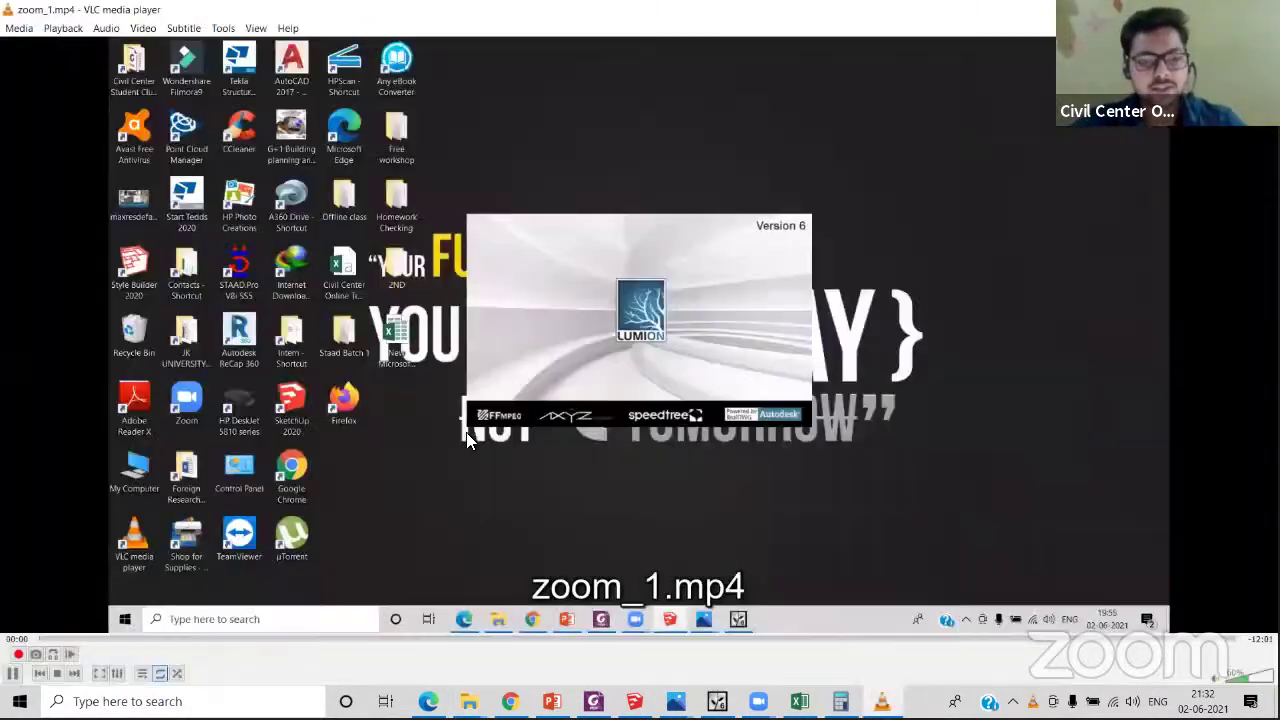
- Show the playback of zoom_1.mp4 full screen
double_click(467, 441)
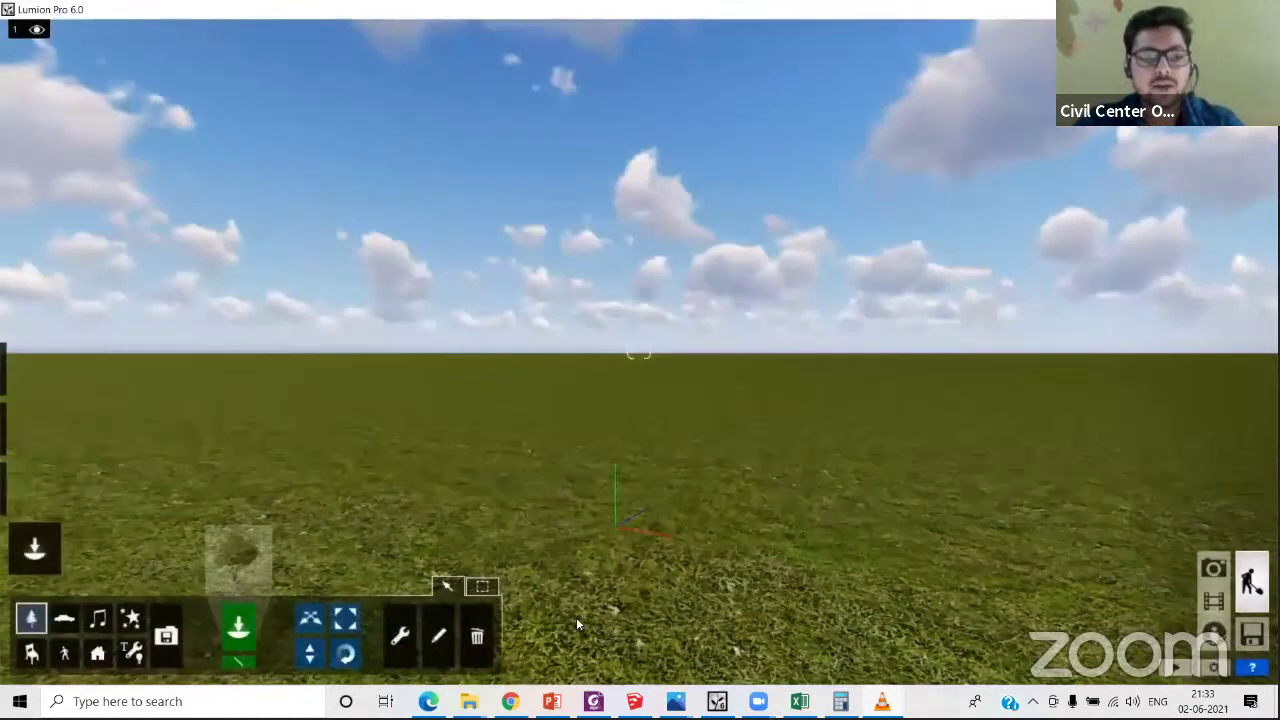
- Import COL.PK.fbx from the New Model 02.06 2021 folder within F:\DESKTOP\sketchup doc and place the house model on the grass
left_click(167, 625)
left_click(292, 560)
scroll(70, 220, "down", 3)
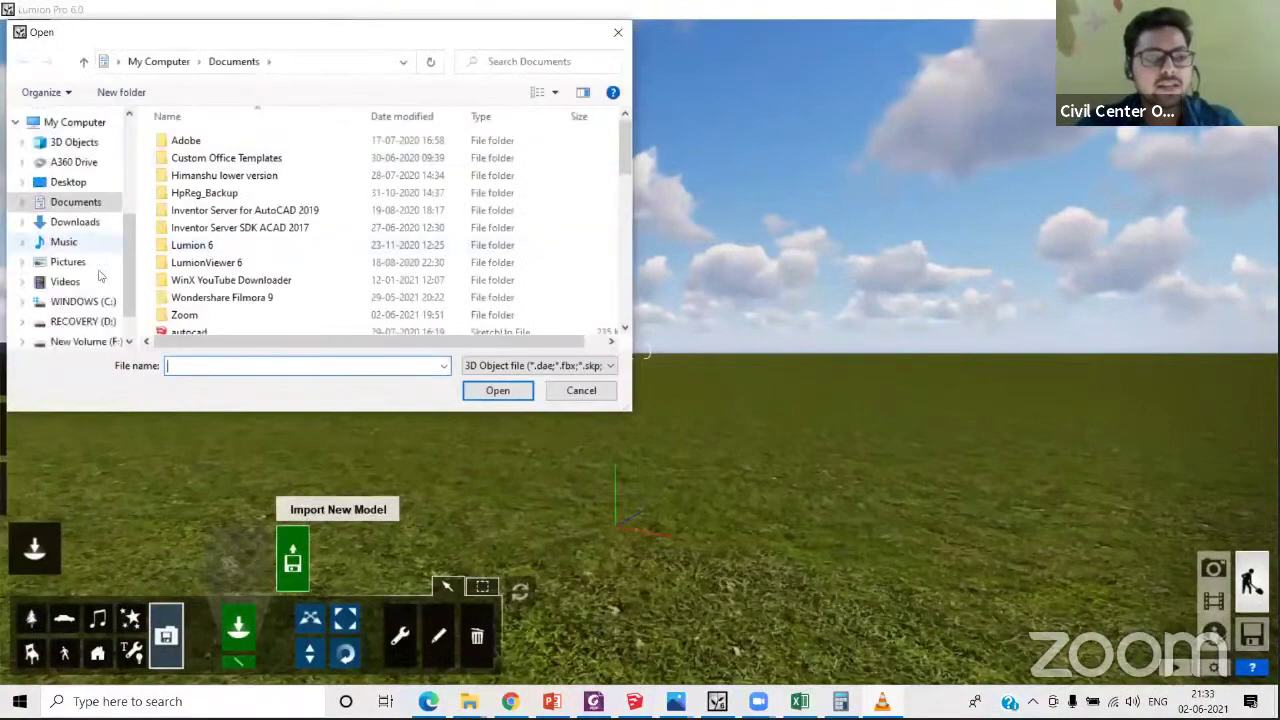
left_click(86, 295)
double_click(200, 227)
double_click(215, 222)
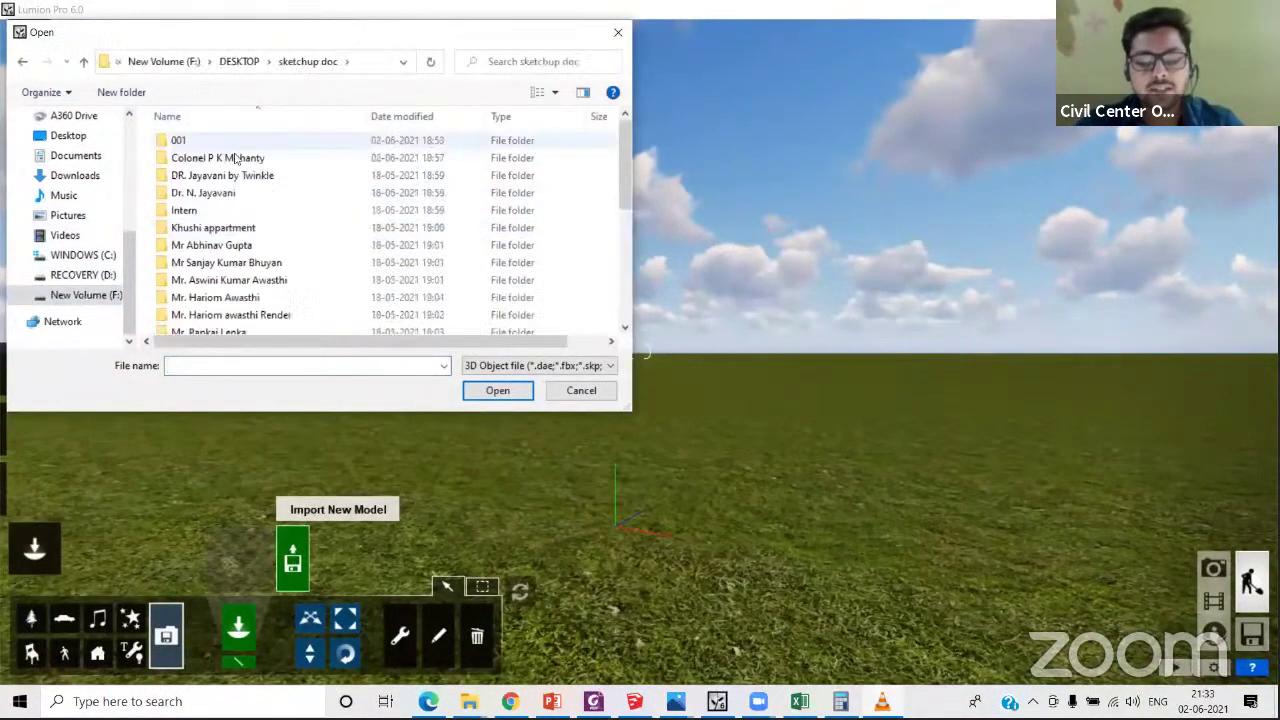
double_click(240, 152)
double_click(386, 165)
left_click(205, 142)
left_click(490, 388)
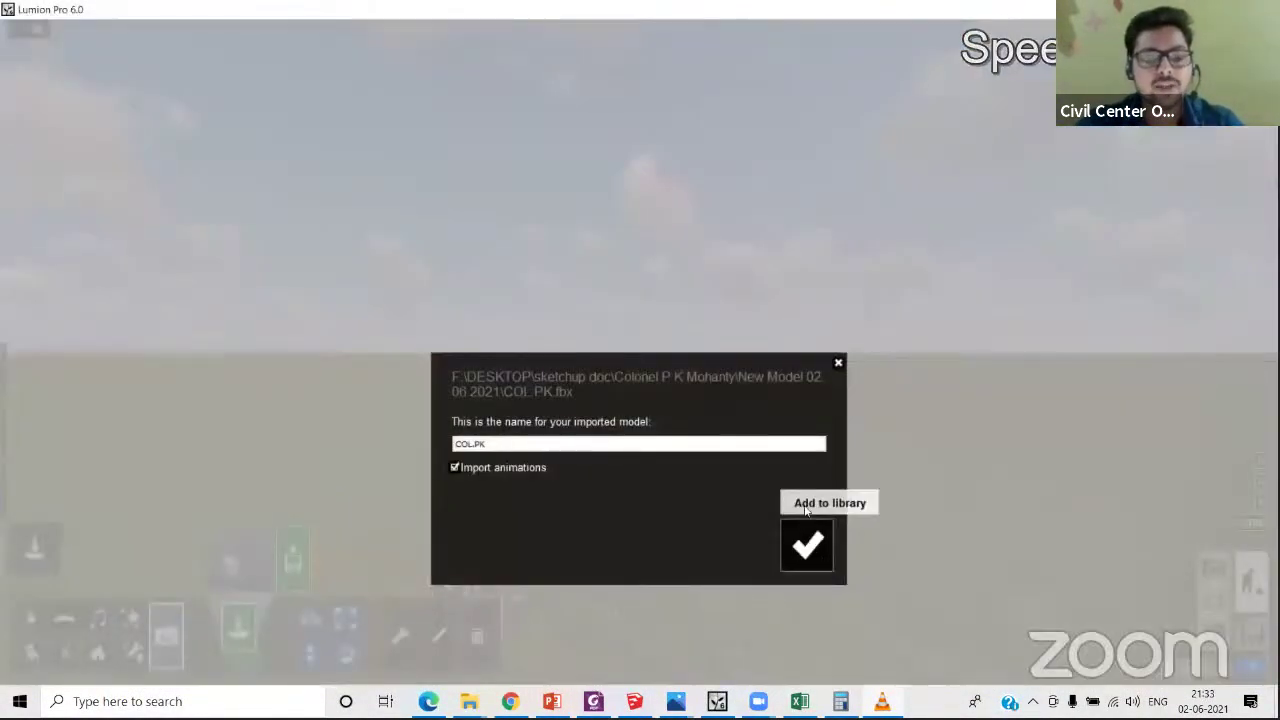
left_click(805, 545)
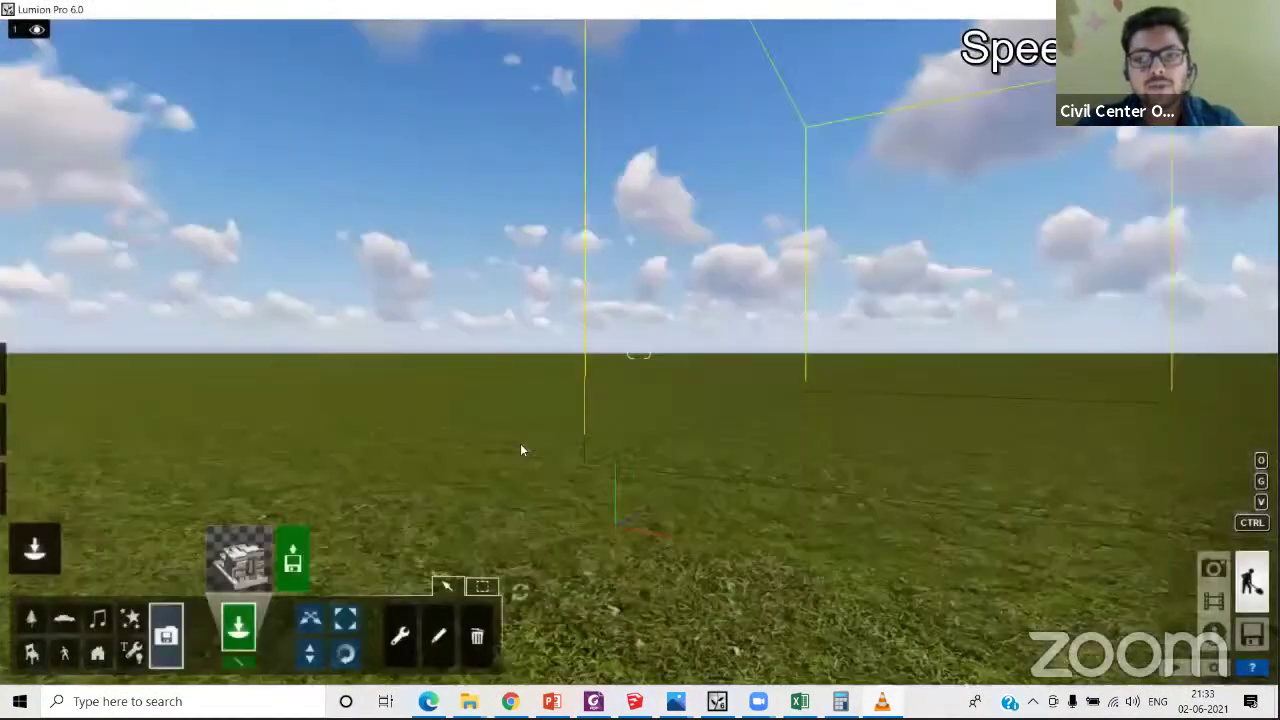
left_click(458, 383)
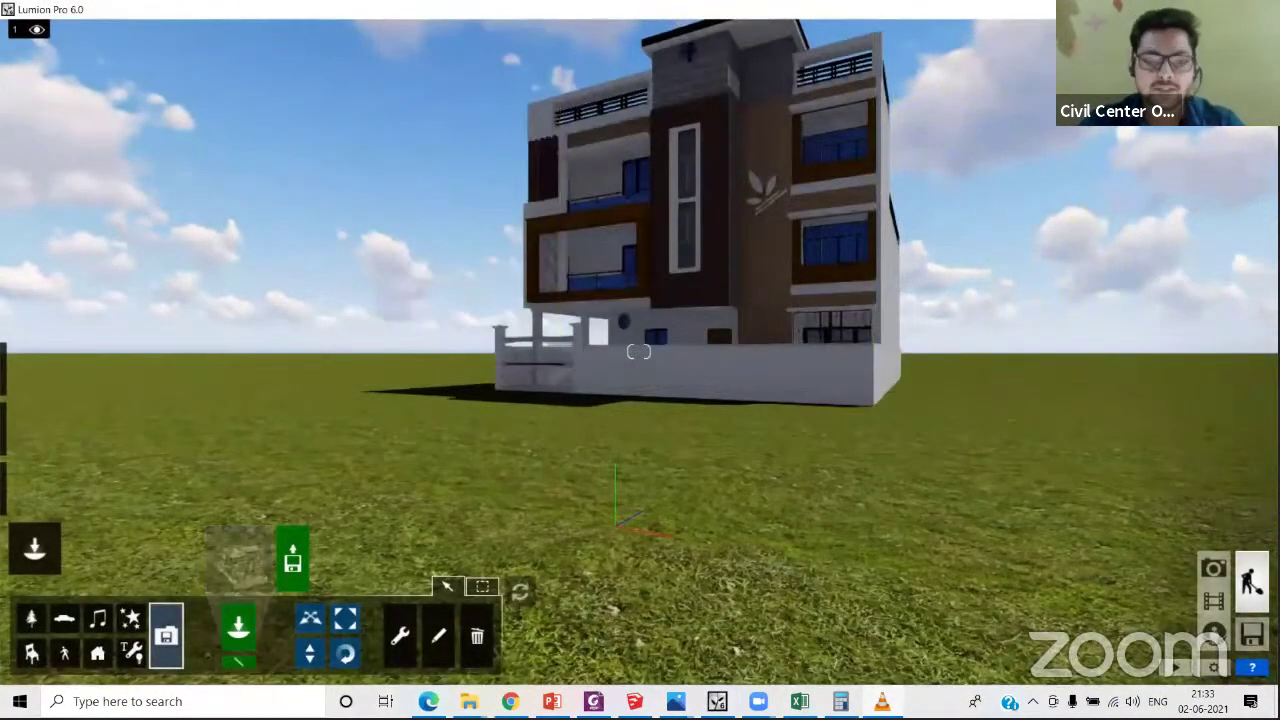
- Look closely at the base of the placed house near the gate and raise the model slightly off the ground
left_click(635, 702)
key("alt+Tab")
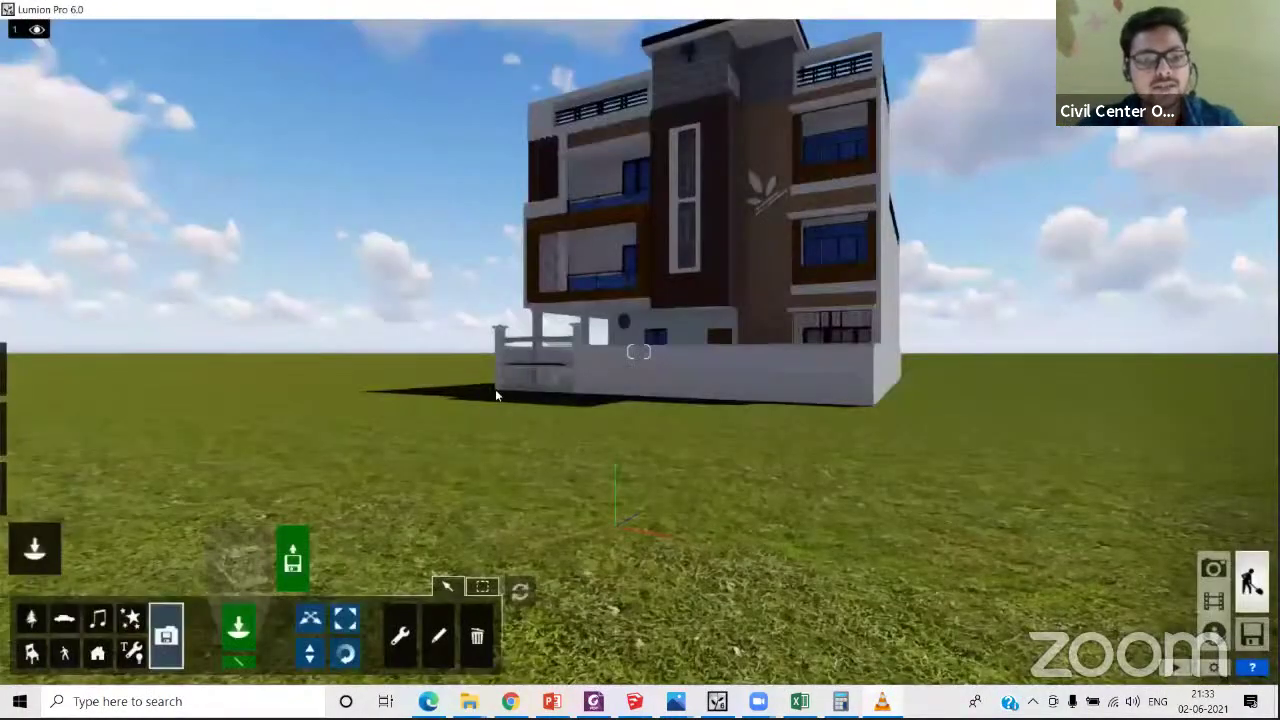
key("d")
right_click_drag(644, 418, 543, 406)
key("s")
key("w")
left_click(315, 655)
left_click_drag(407, 346, 416, 338)
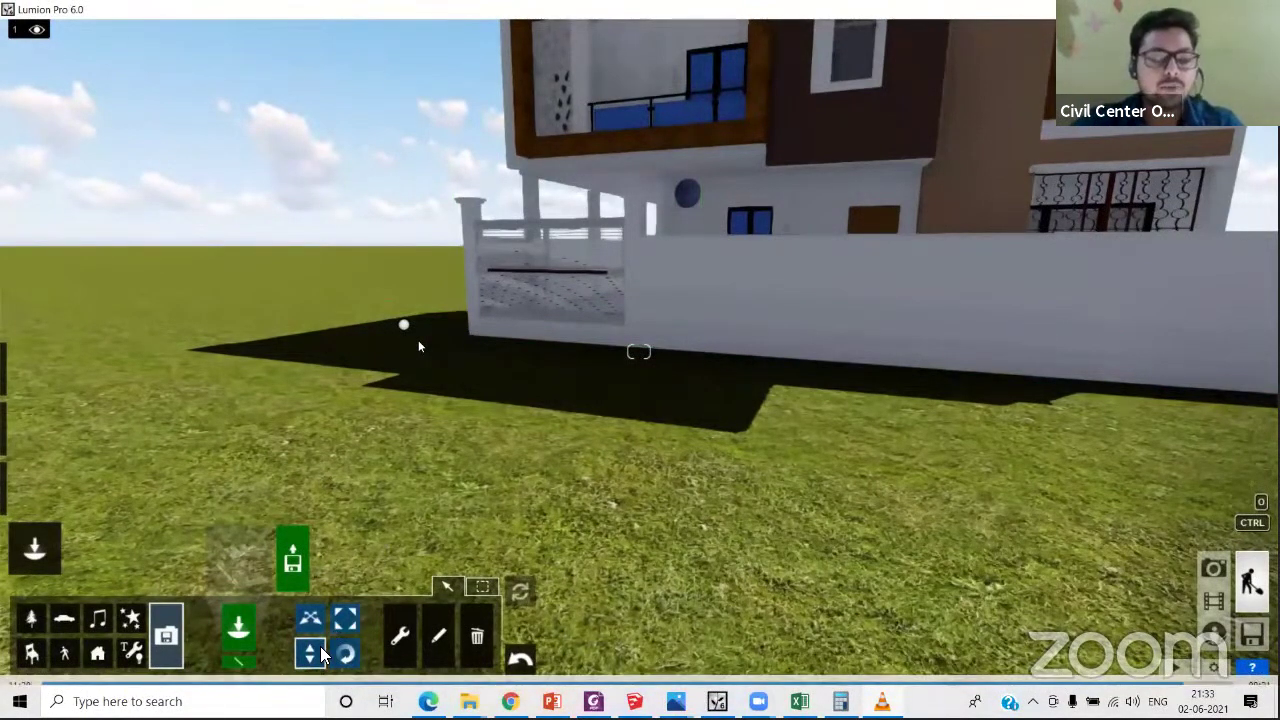
- Leave full-screen playback, close VLC media player and switch to the house scene in Lumion
double_click(944, 283)
left_click(1259, 9)
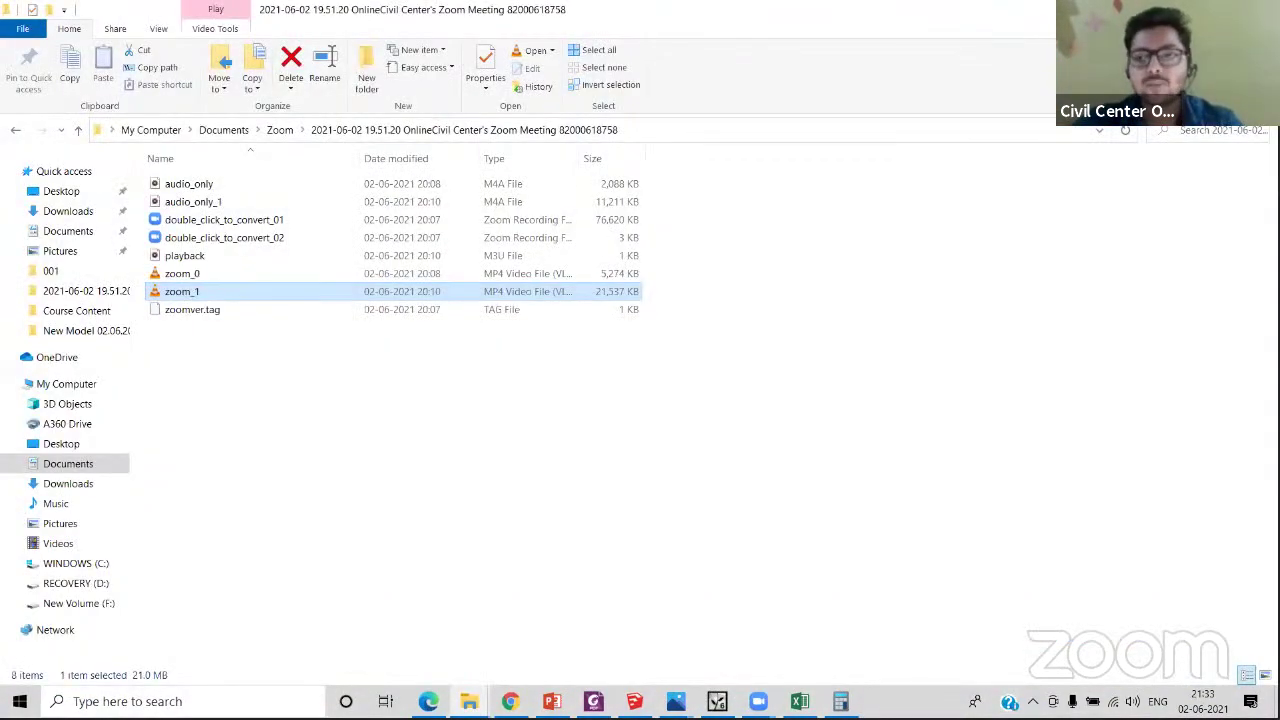
key("alt+Tab")
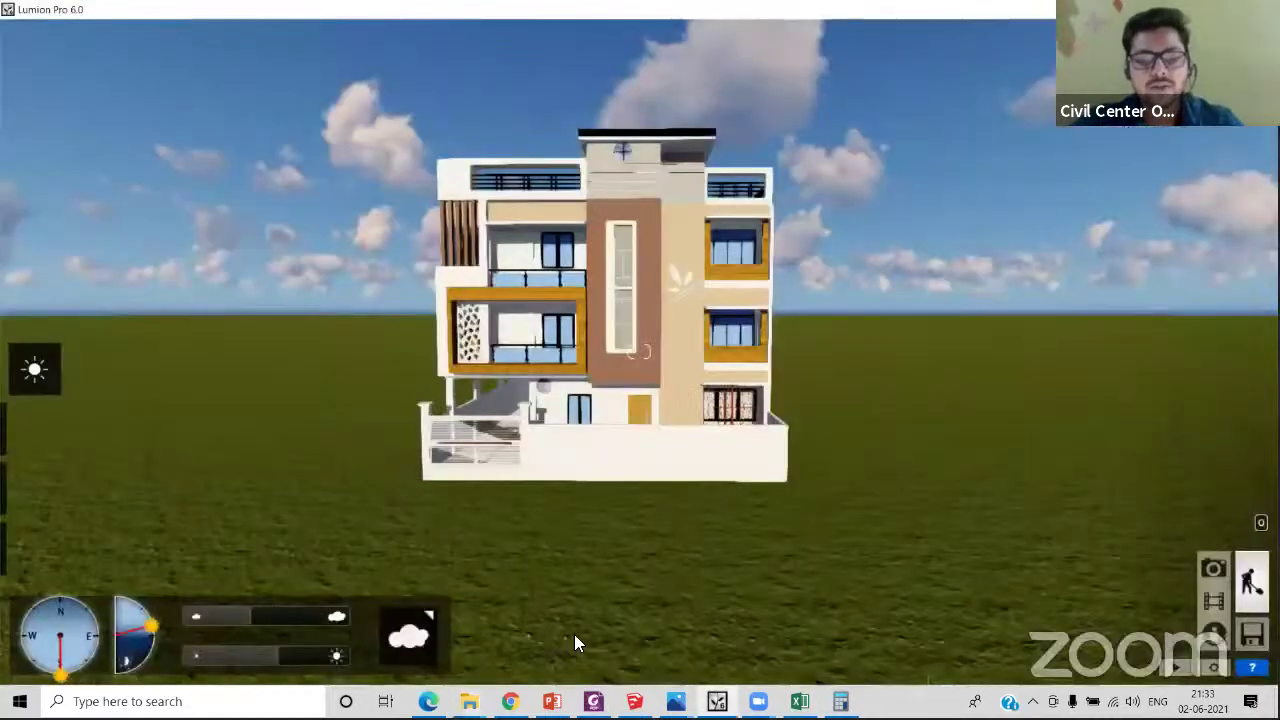
- Switch to Edge to check the stream's live chat, and open the Civil Center Facebook page in Chrome
key("alt+Tab")
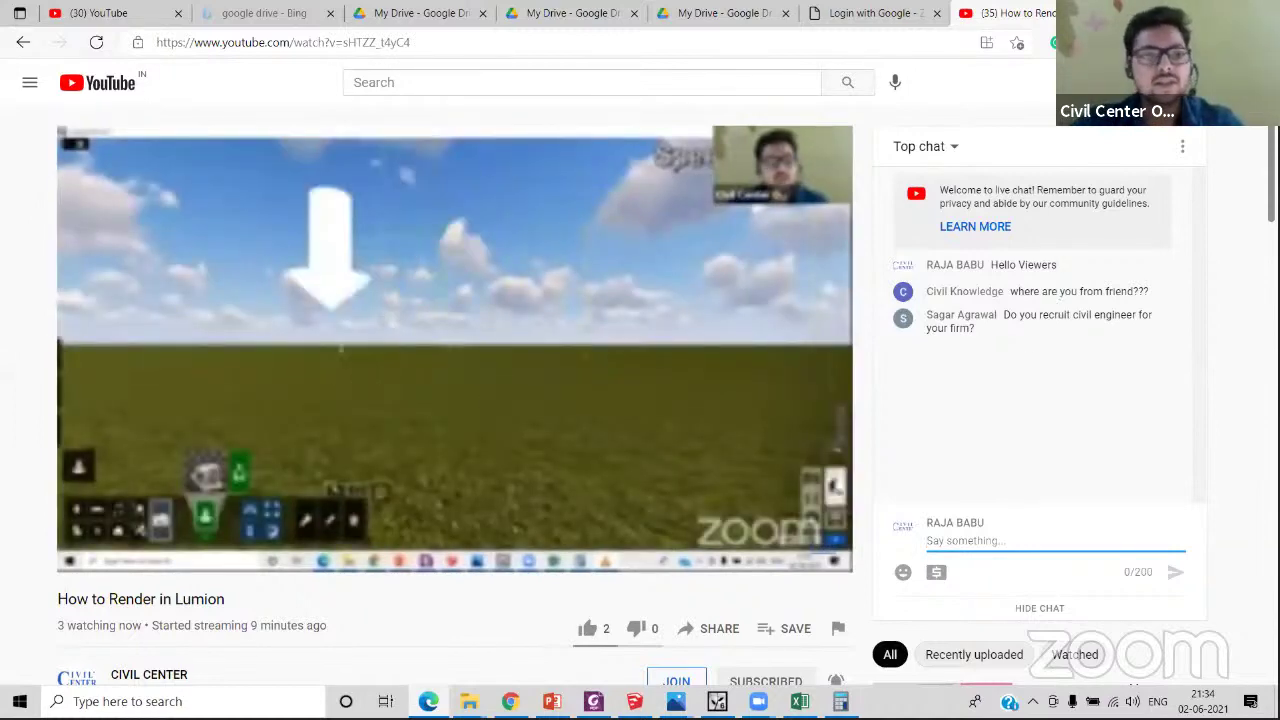
left_click(428, 701)
left_click(510, 701)
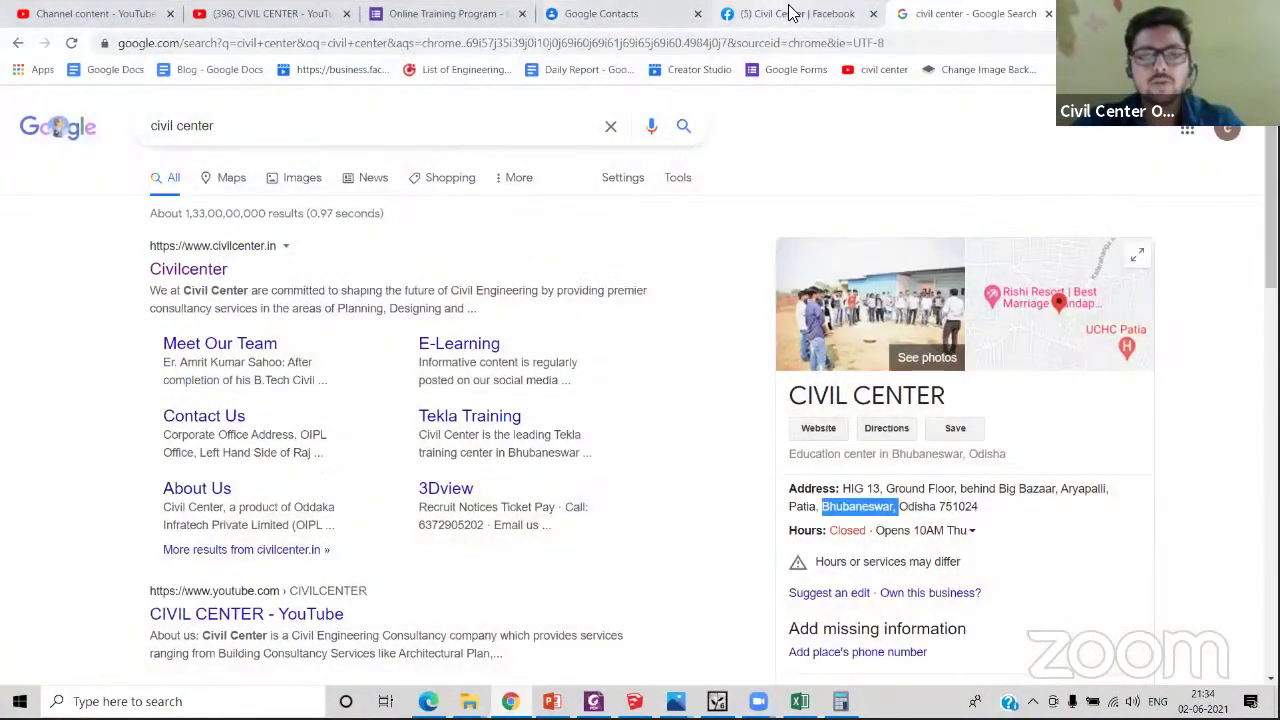
left_click(785, 14)
- Look through the Civil Center Facebook posts for the hiring post about the internship program and review its requirements
scroll(879, 460, "down", 10)
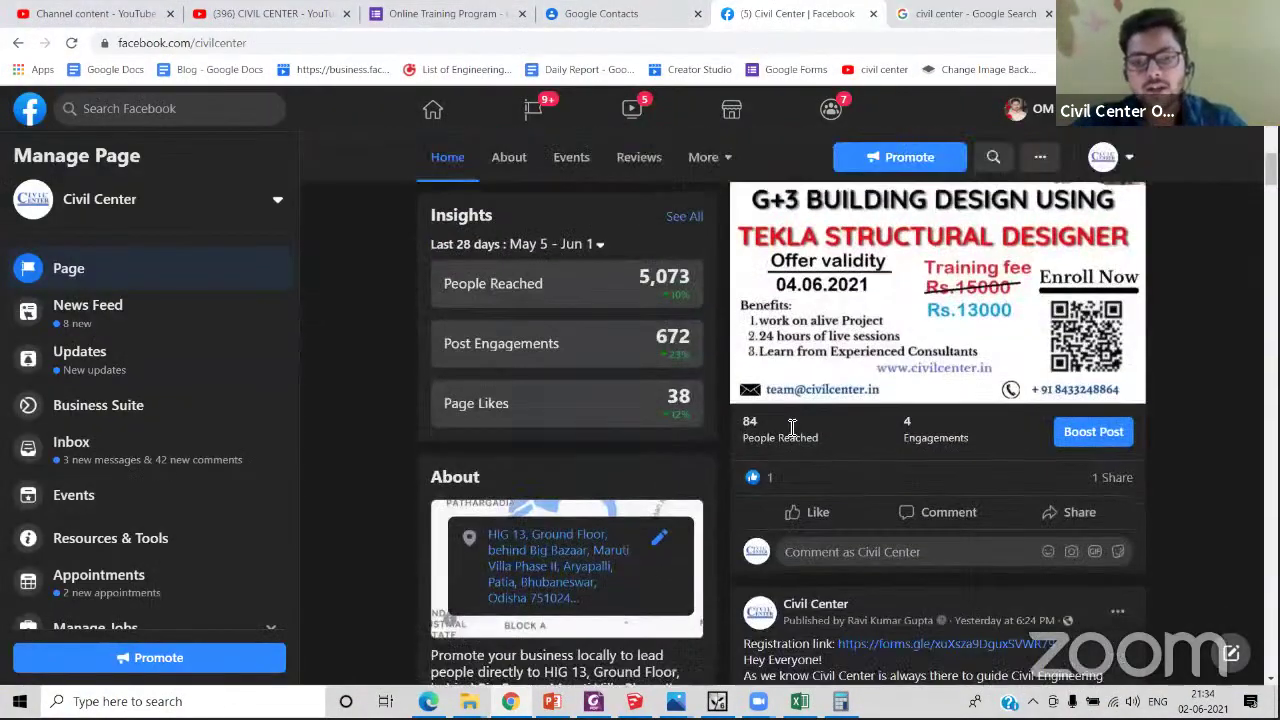
scroll(338, 364, "up", 6)
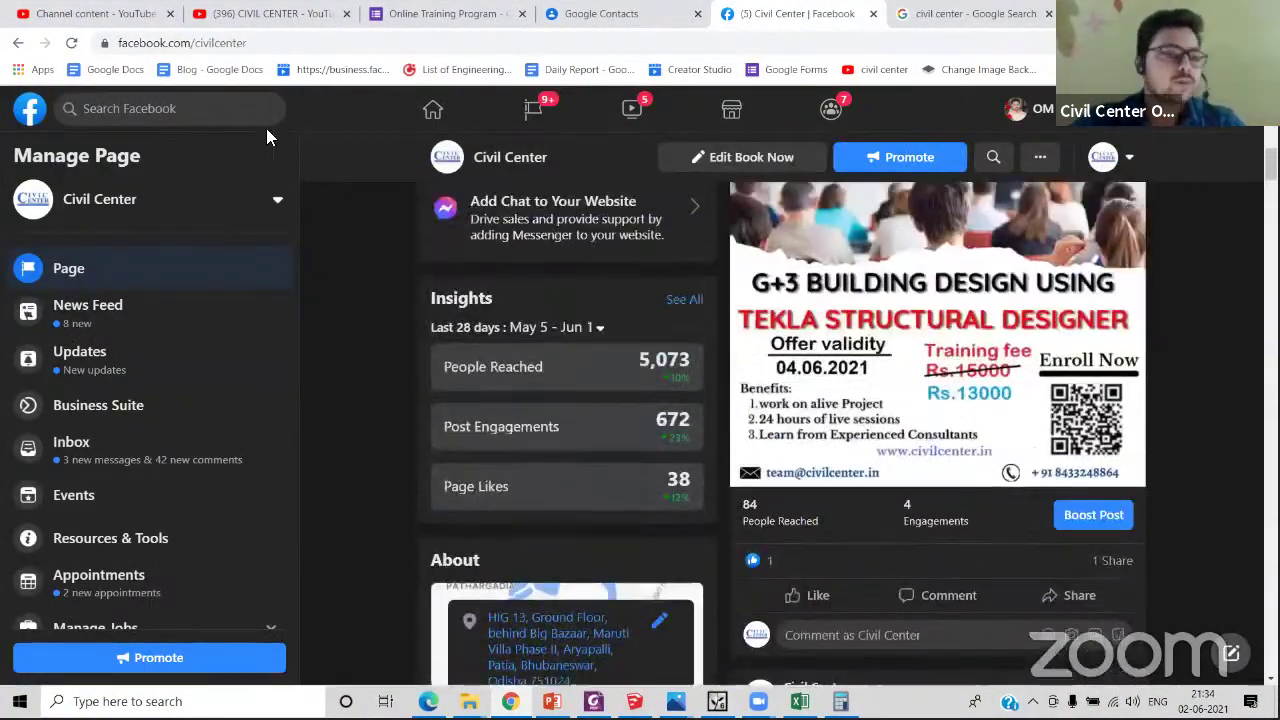
scroll(1218, 445, "down", 5)
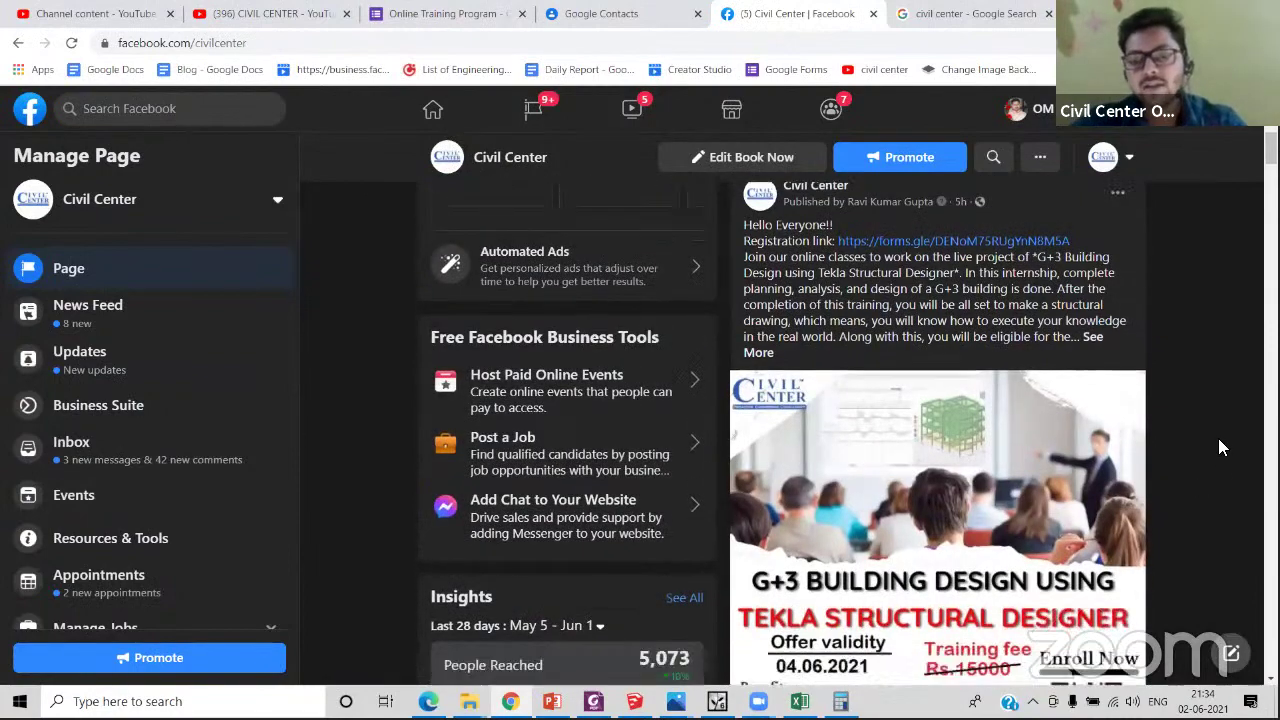
scroll(1160, 445, "down", 12)
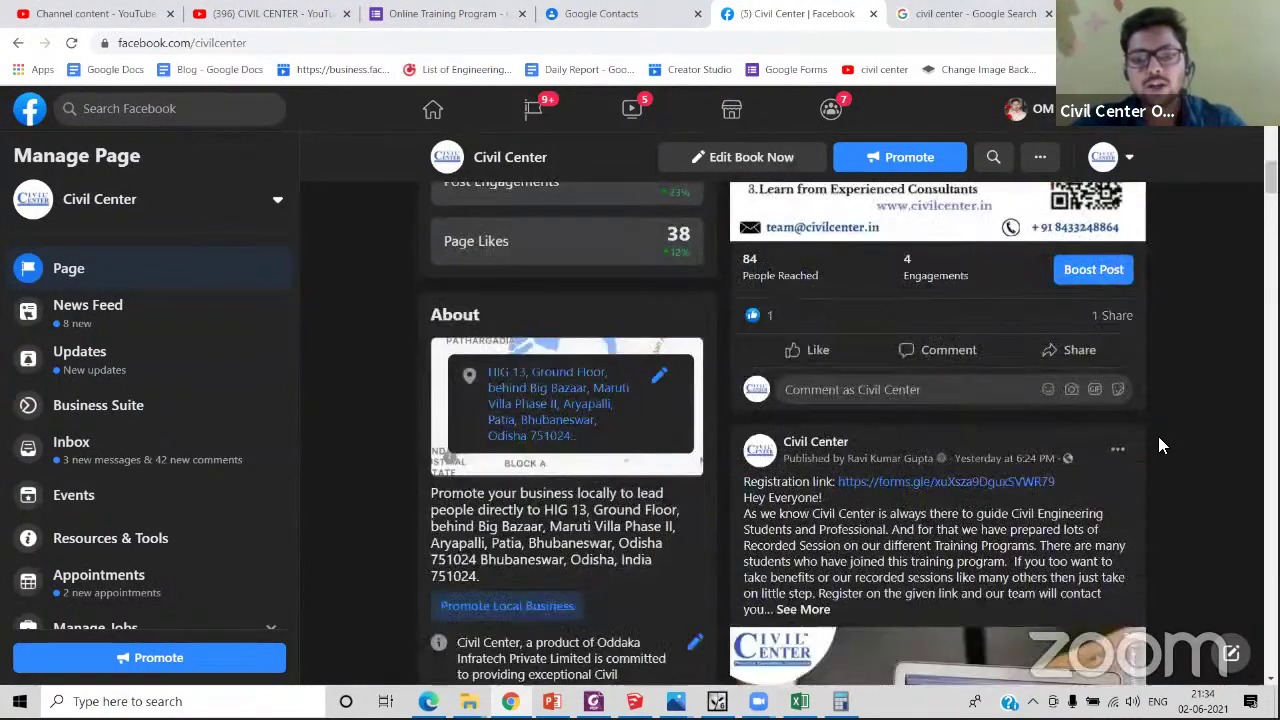
scroll(1160, 445, "down", 10)
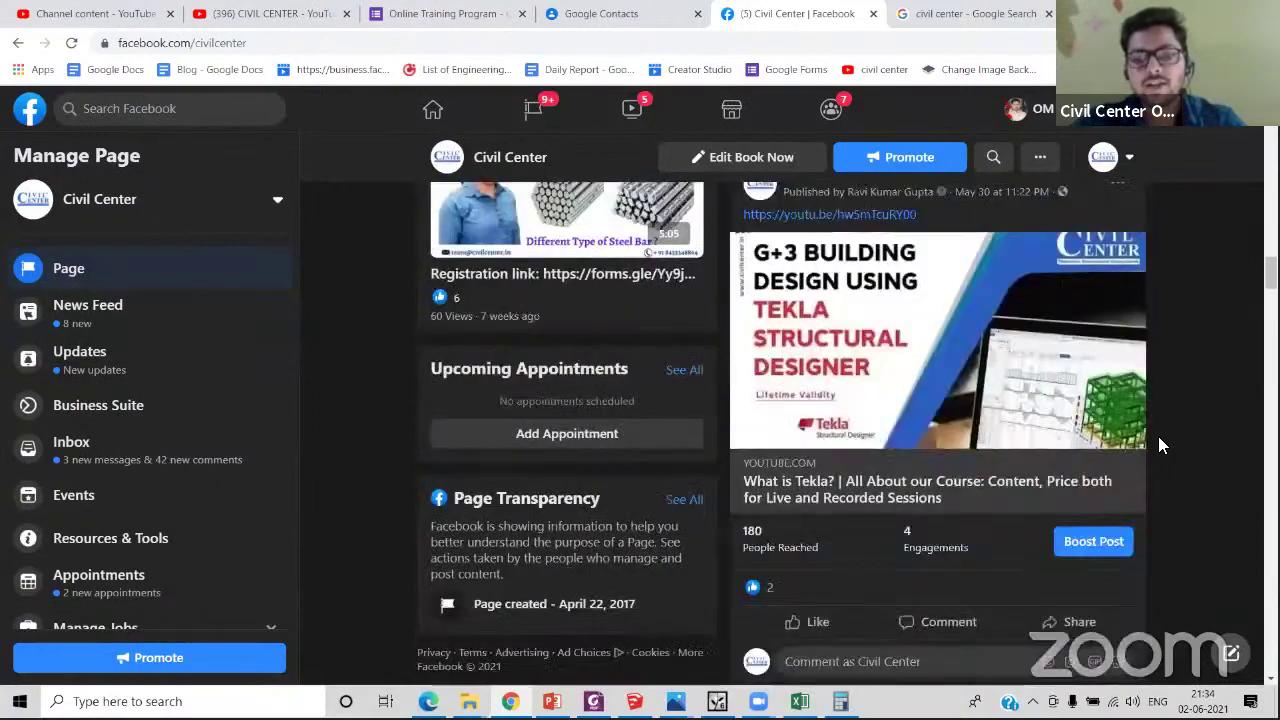
scroll(1158, 446, "down", 15)
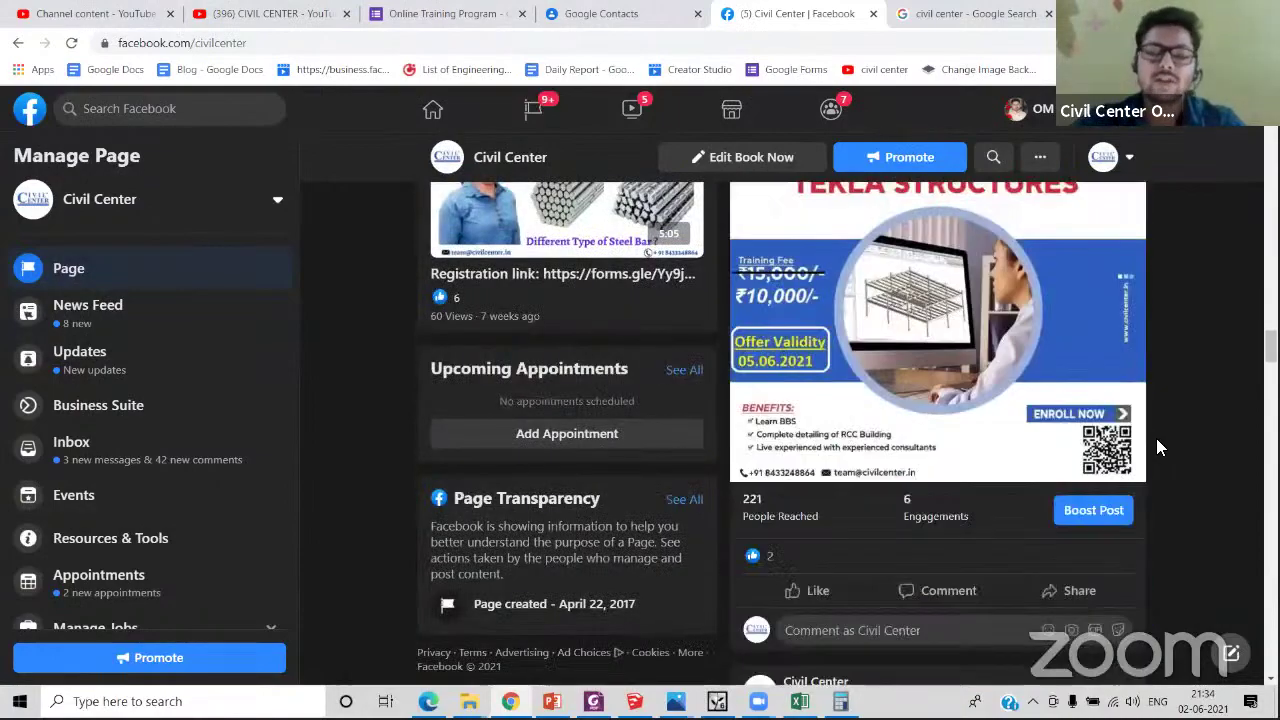
scroll(1158, 447, "down", 12)
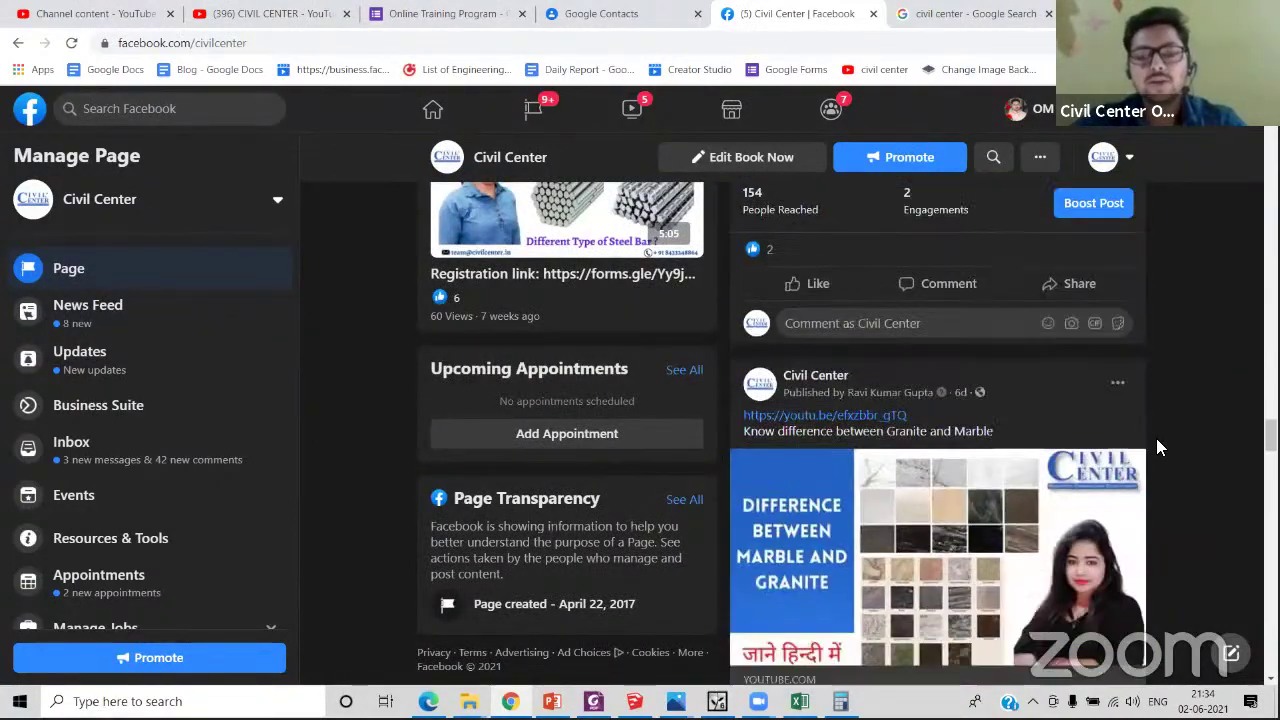
scroll(1158, 447, "down", 1)
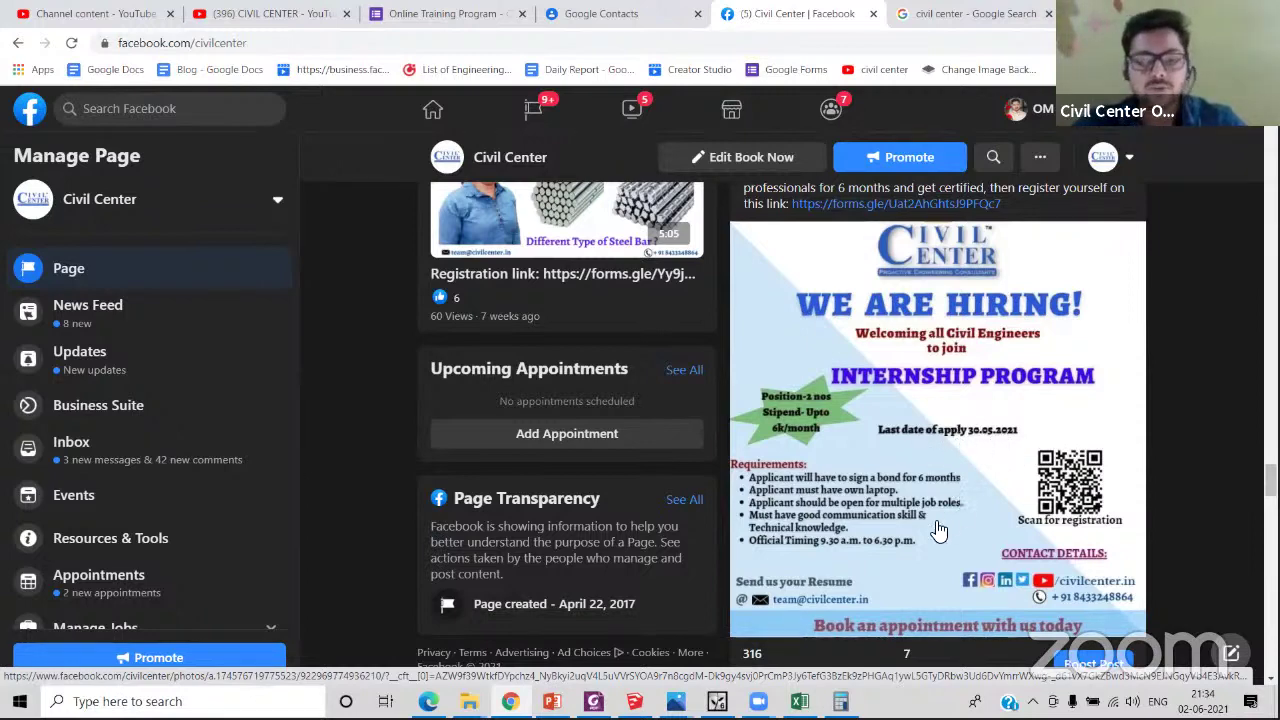
scroll(938, 530, "up", 3)
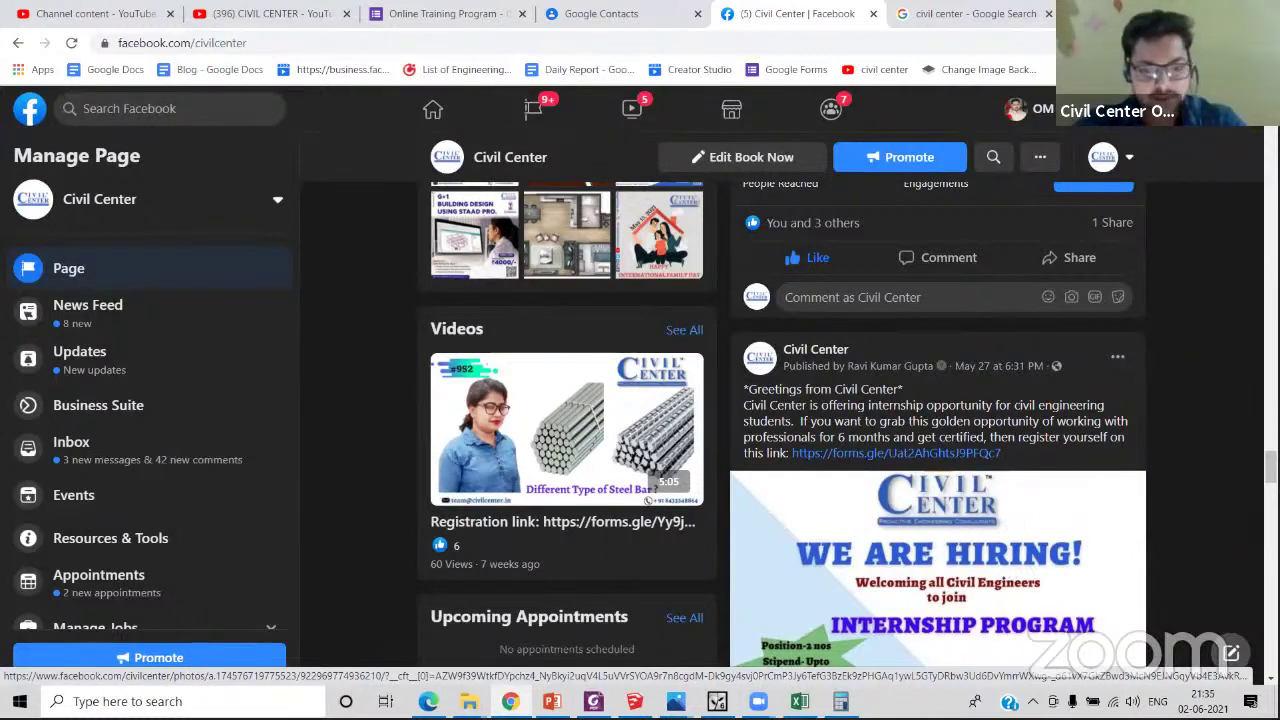
- Check the live chat in Edge again and return to Lumion to view the front of the house
key("alt+Tab")
key("alt+Tab")
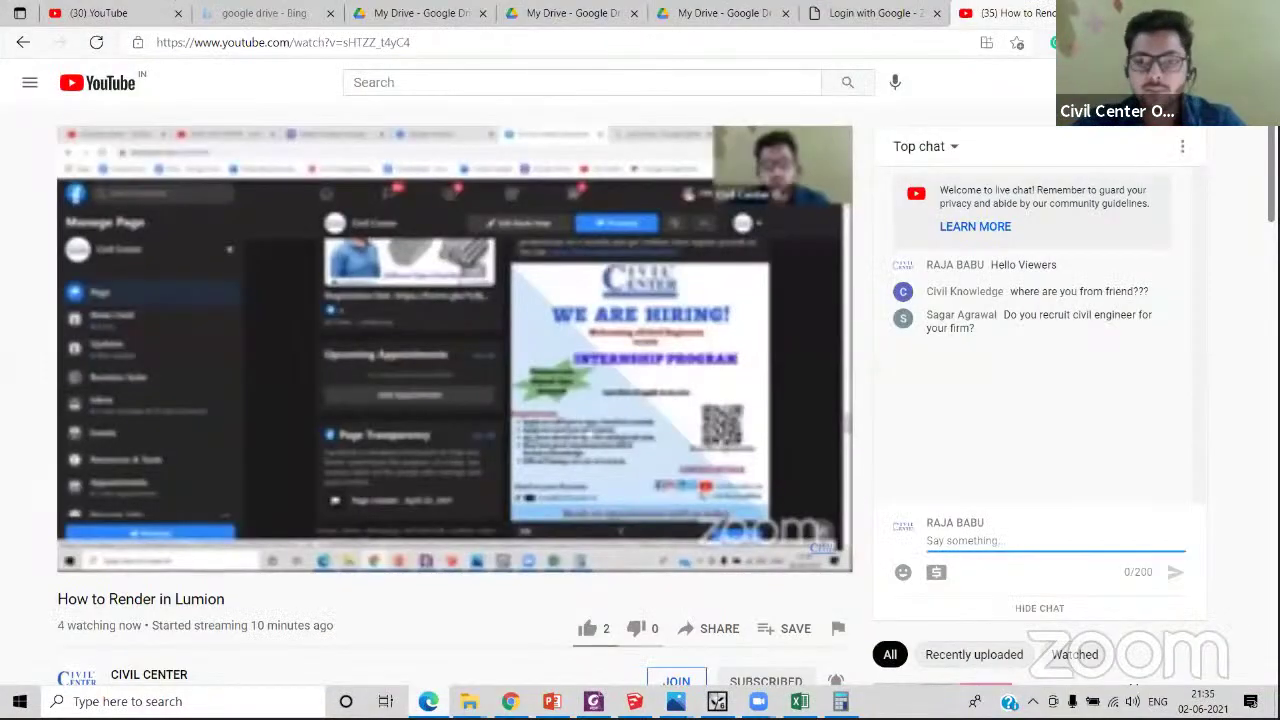
key("alt+Tab")
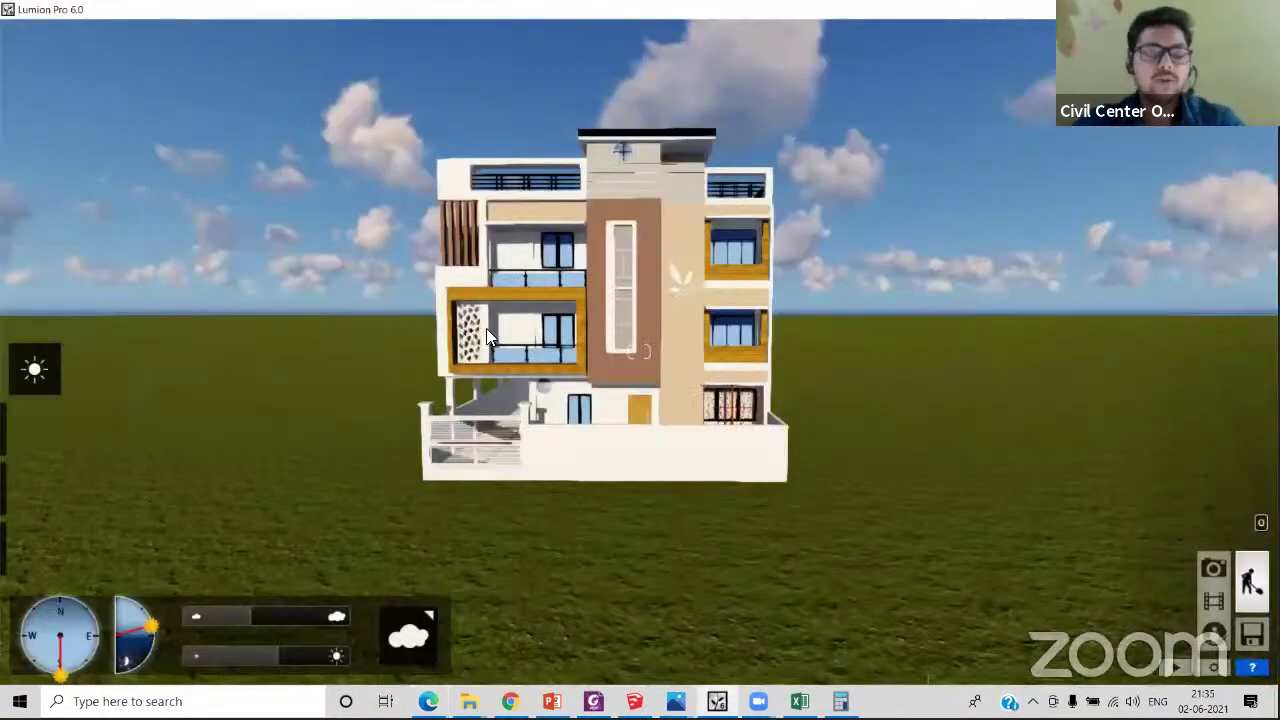
middle_click_drag(562, 364, 580, 344)
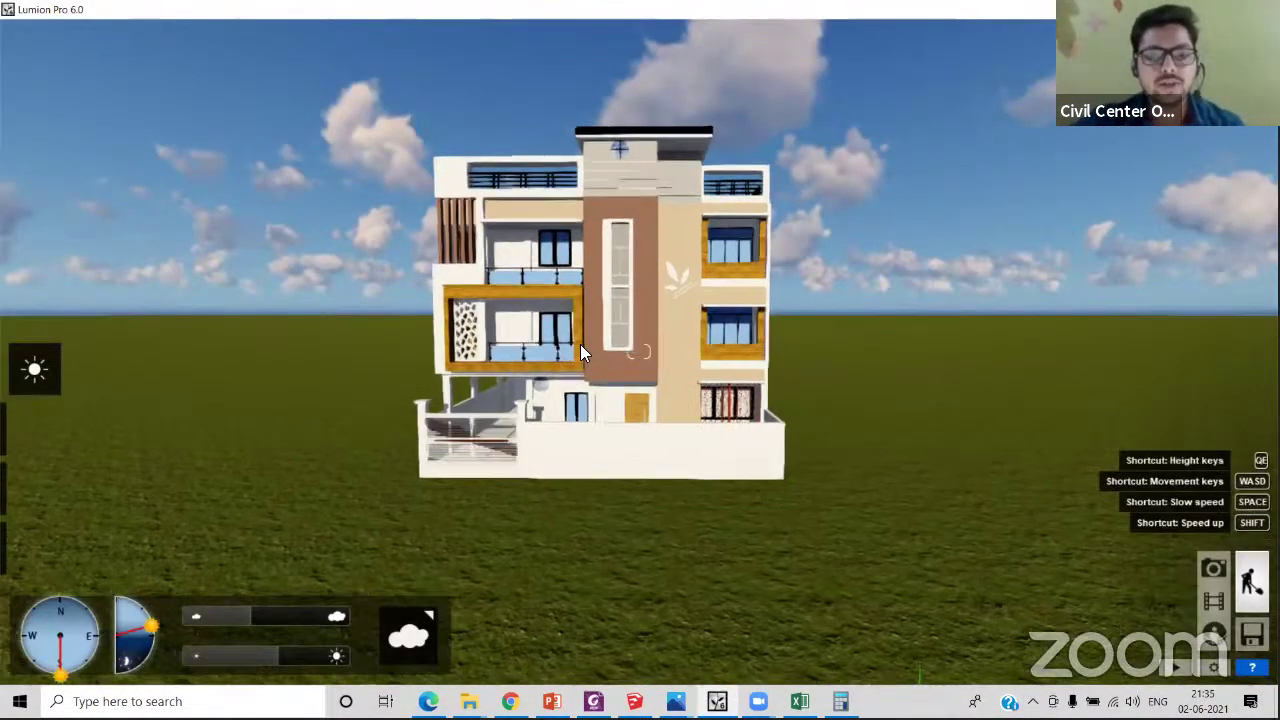
right_click_drag(580, 344, 350, 312)
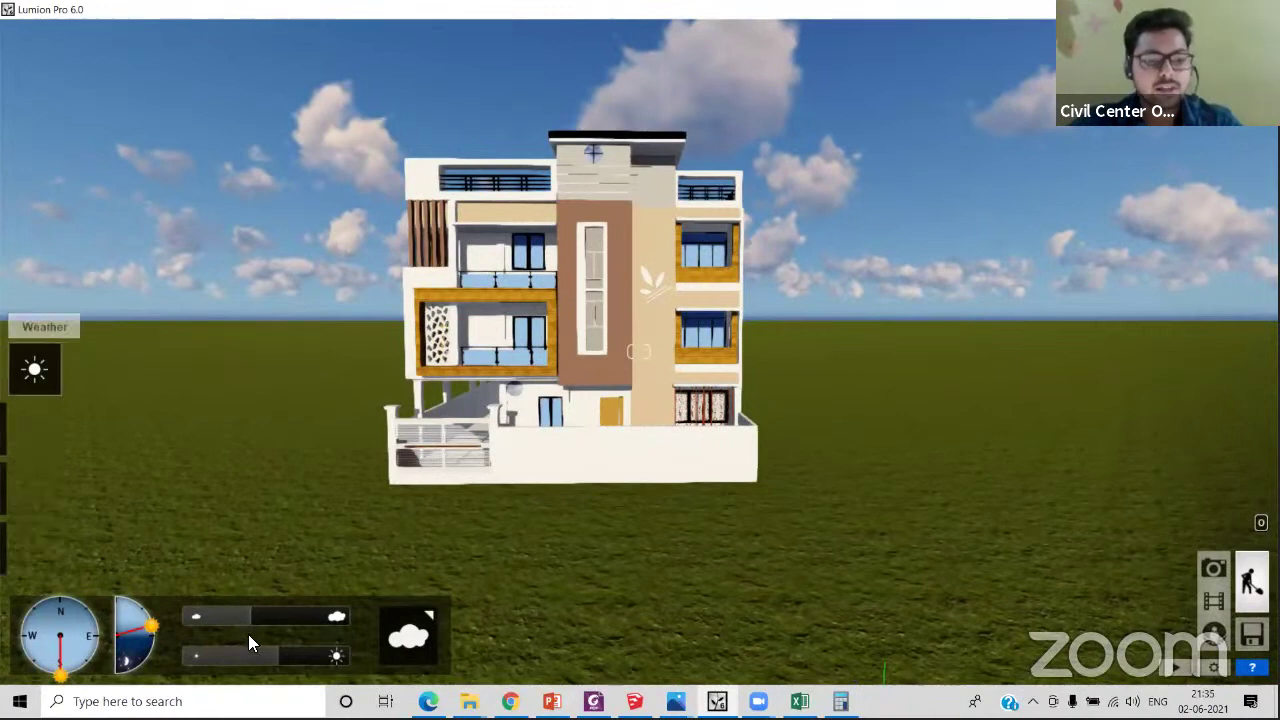
- Set the sun brightness to 0.4 and apply the first cloud preset to the sky
left_click(260, 662)
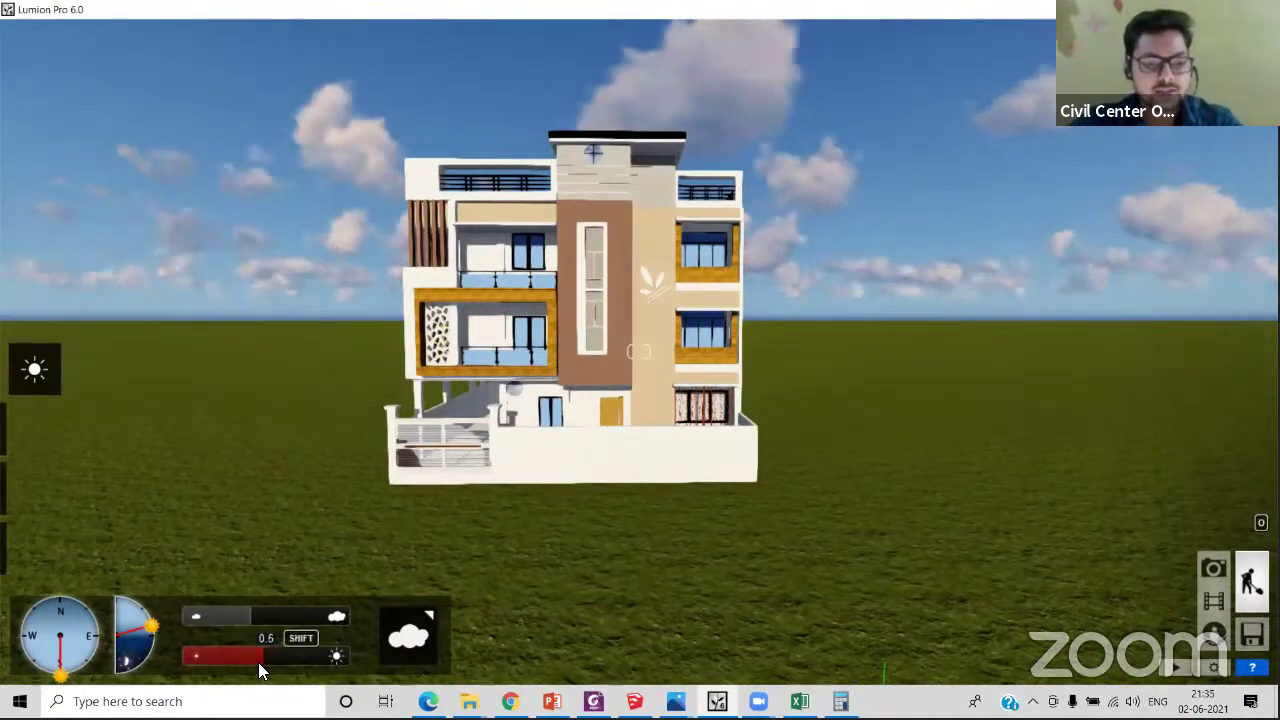
left_click_drag(254, 656, 248, 656)
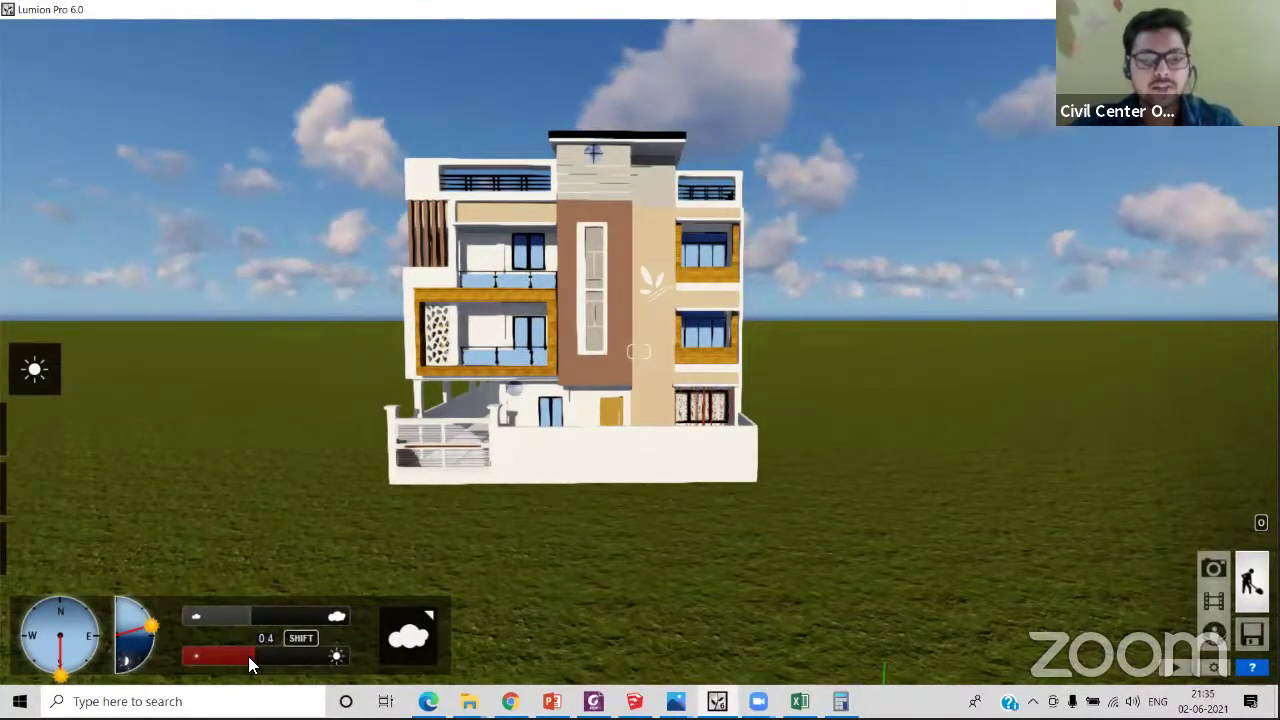
left_click(418, 632)
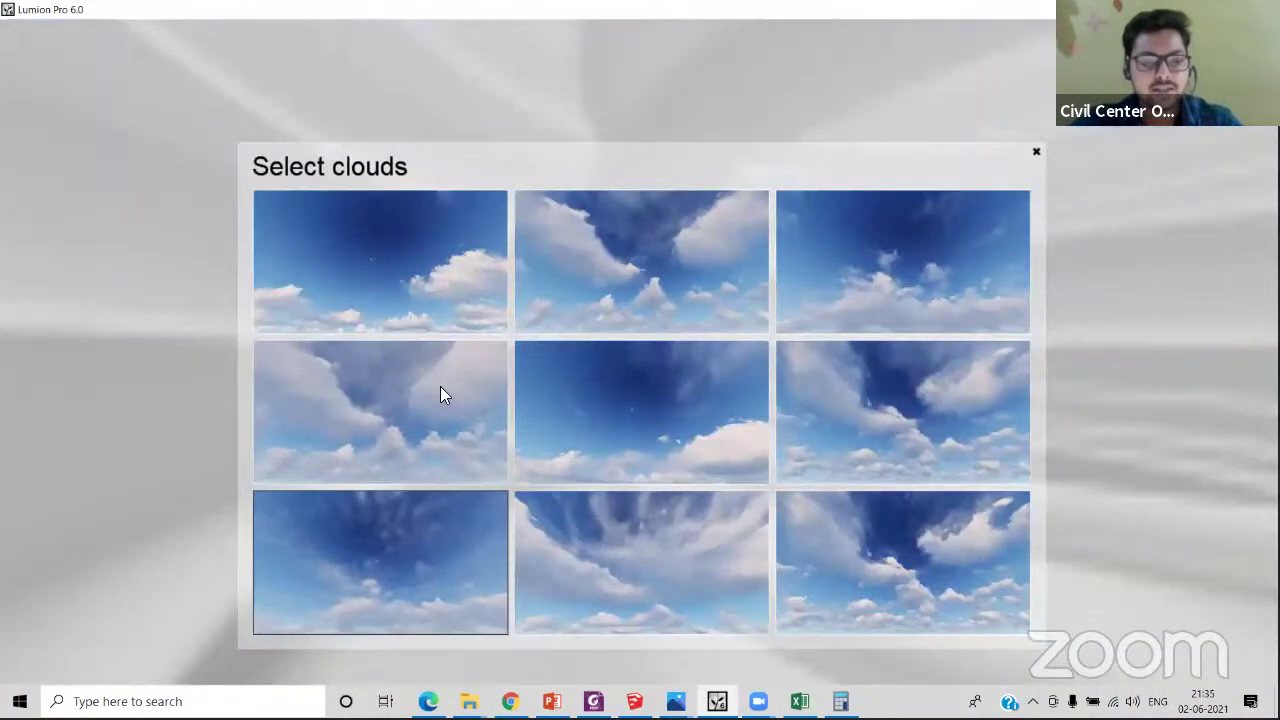
left_click(432, 305)
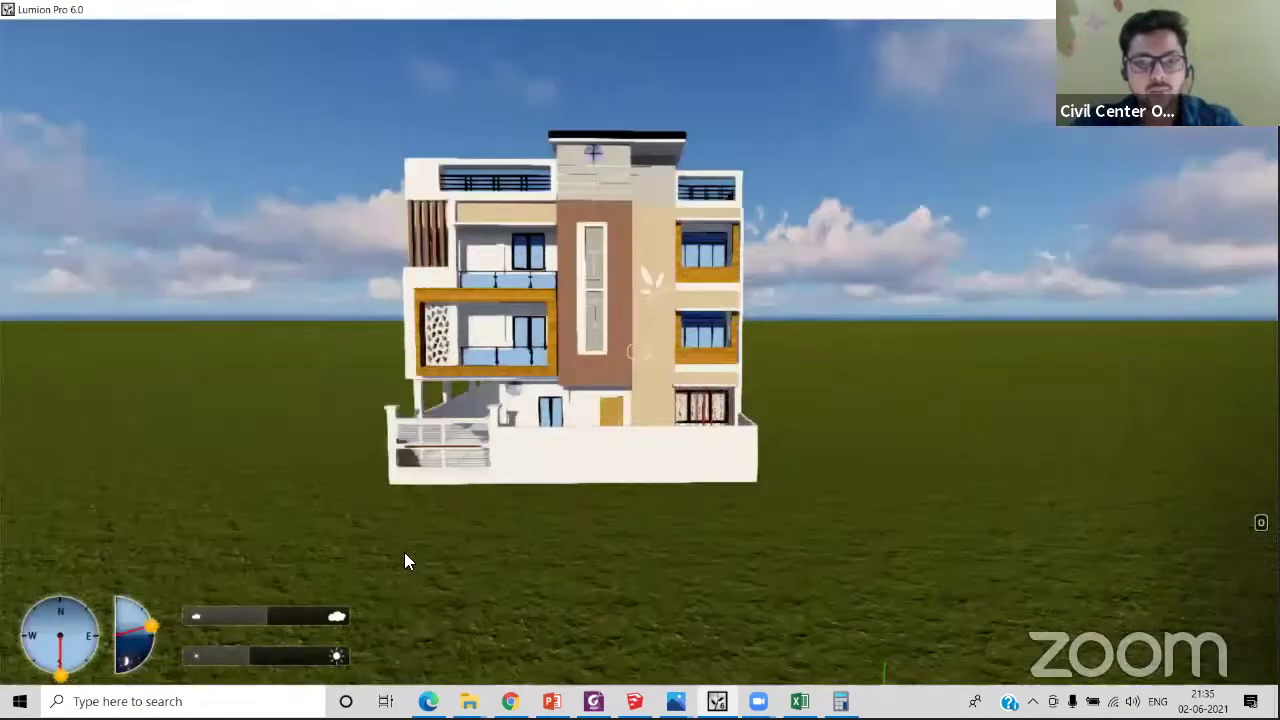
mouse_move(394, 646)
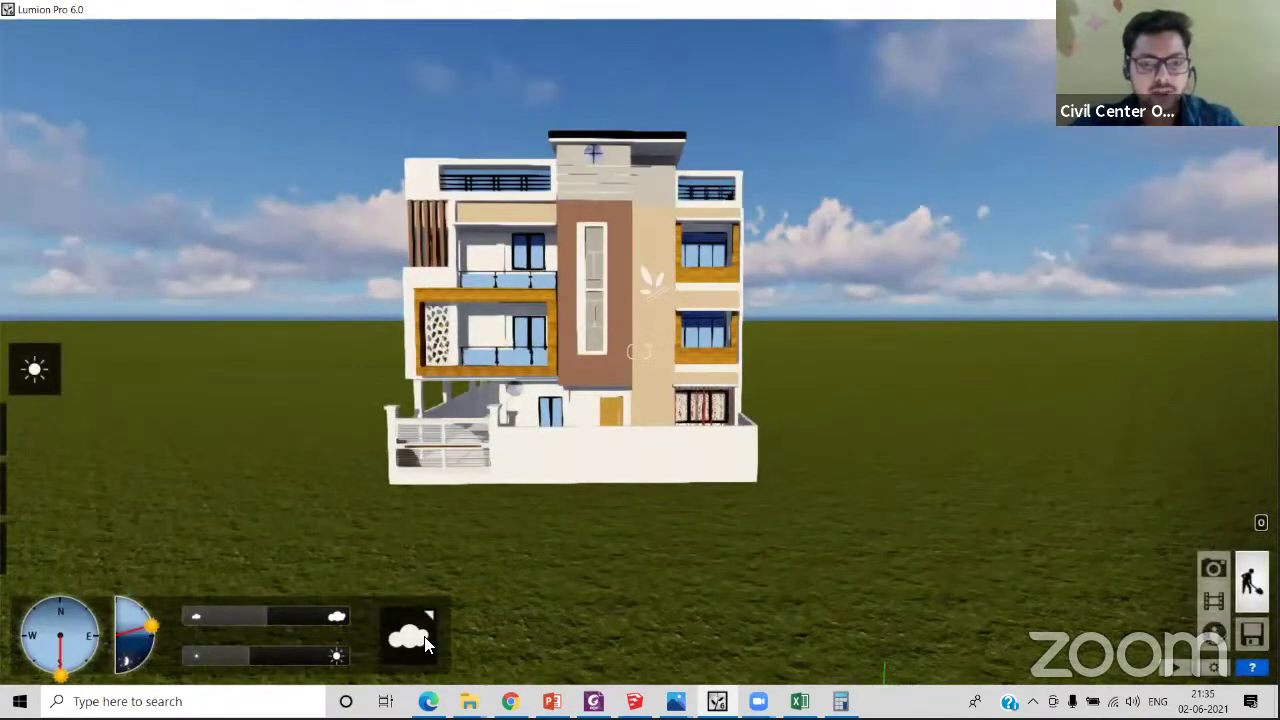
- Try a cloud density of 0.8 while viewing the house, and increase the density for a cloudier sky
left_click(254, 614)
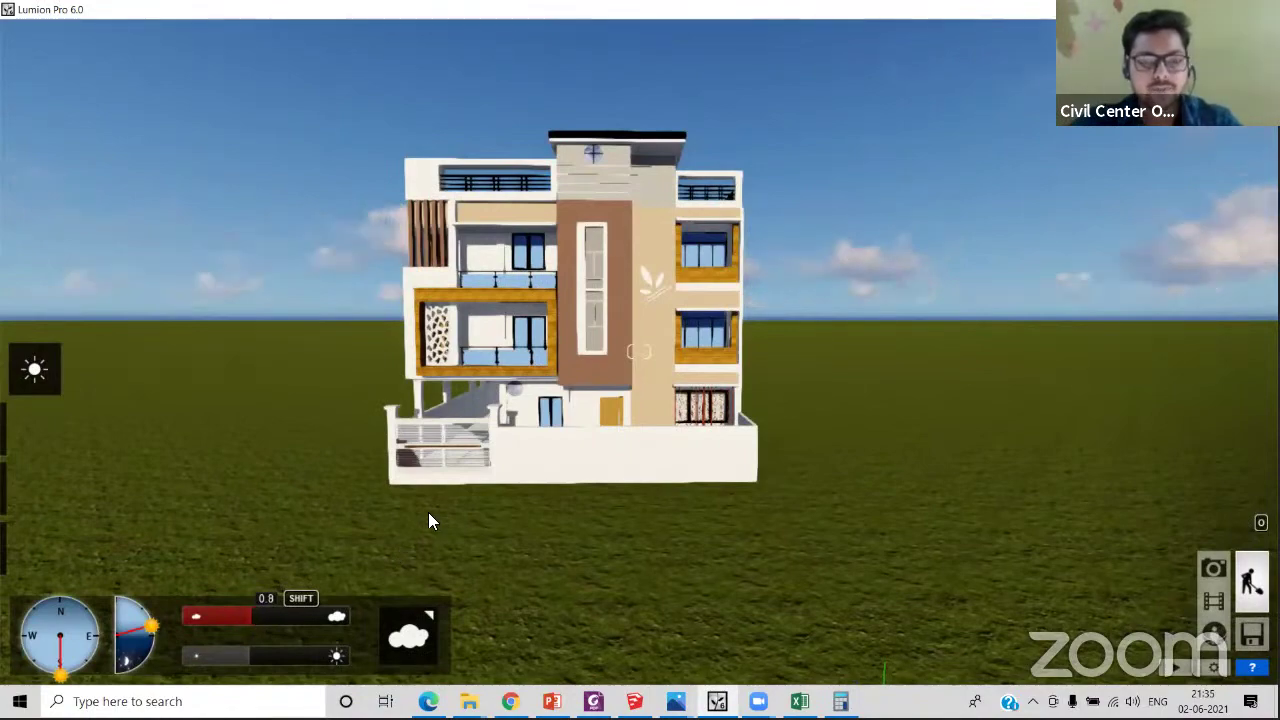
mouse_move(444, 492)
right_mouse_down()
mouse_move(448, 467)
mouse_move(426, 470)
mouse_move(414, 494)
mouse_move(442, 497)
right_mouse_up()
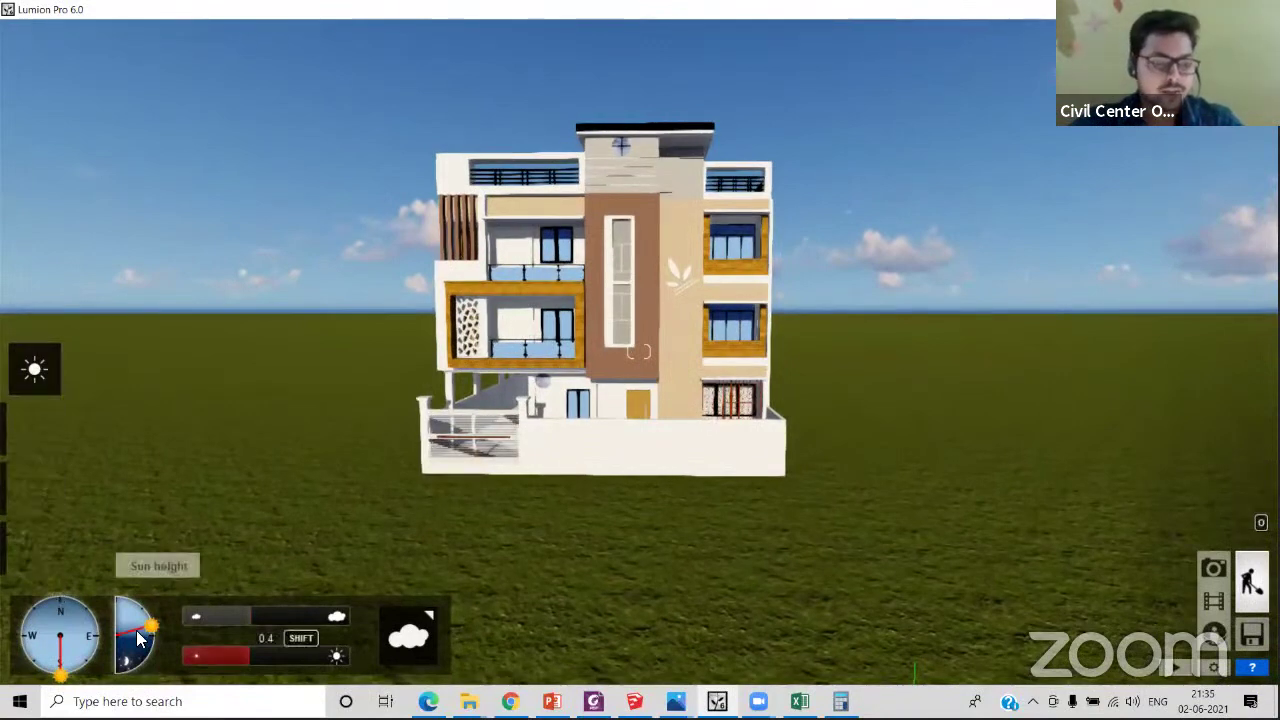
mouse_move(10, 448)
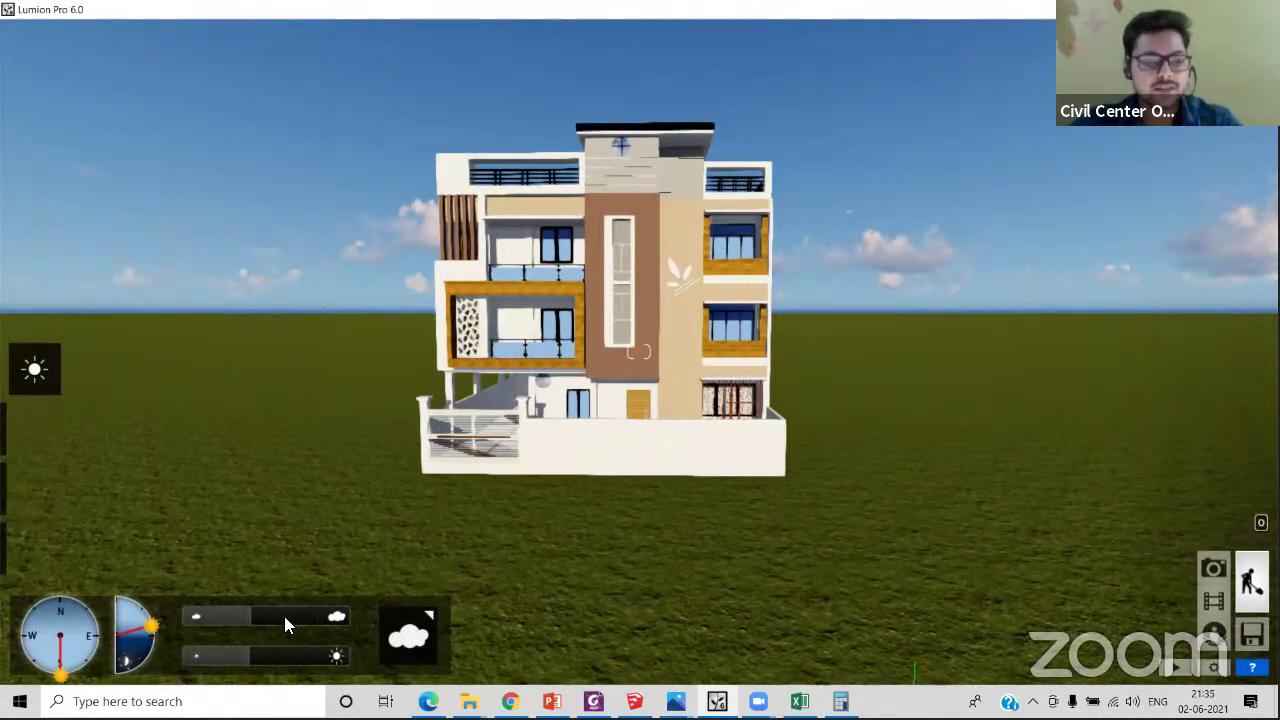
left_click_drag(284, 616, 316, 612)
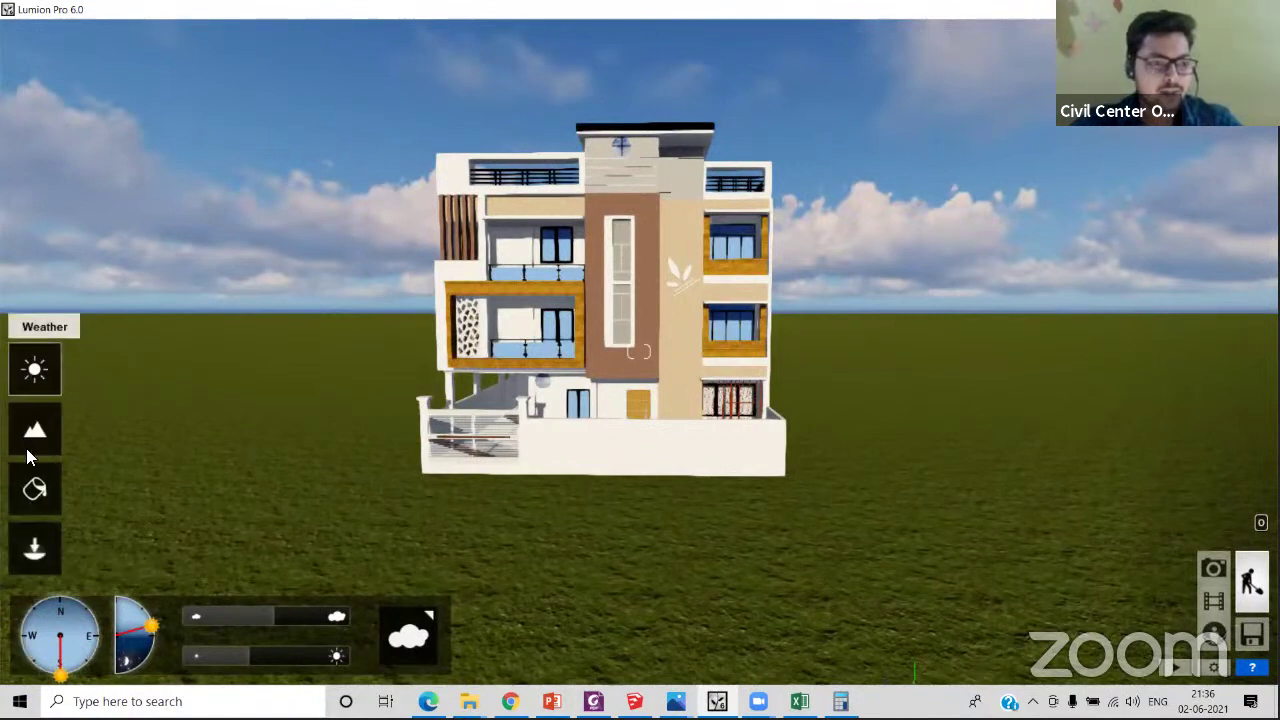
- Assign the Standard material to the brown central wall panel, with gloss, reflectivity and relief reduced to 0
left_click(35, 488)
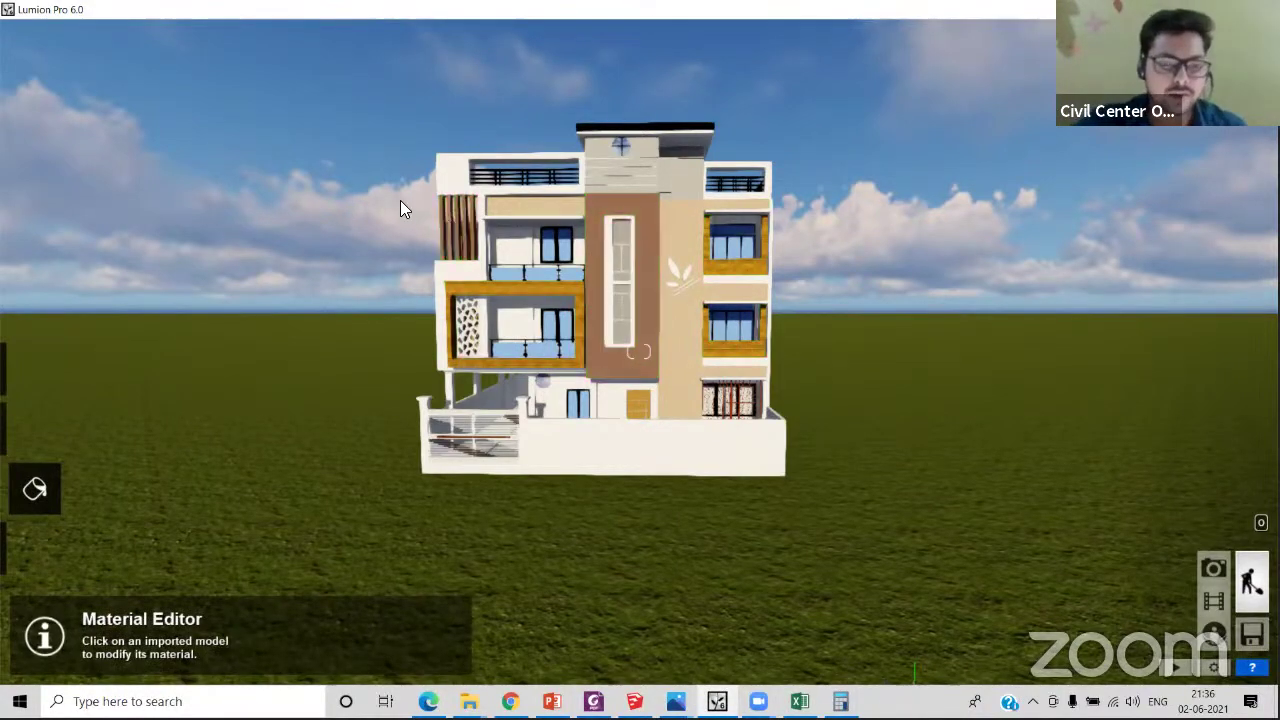
key("w")
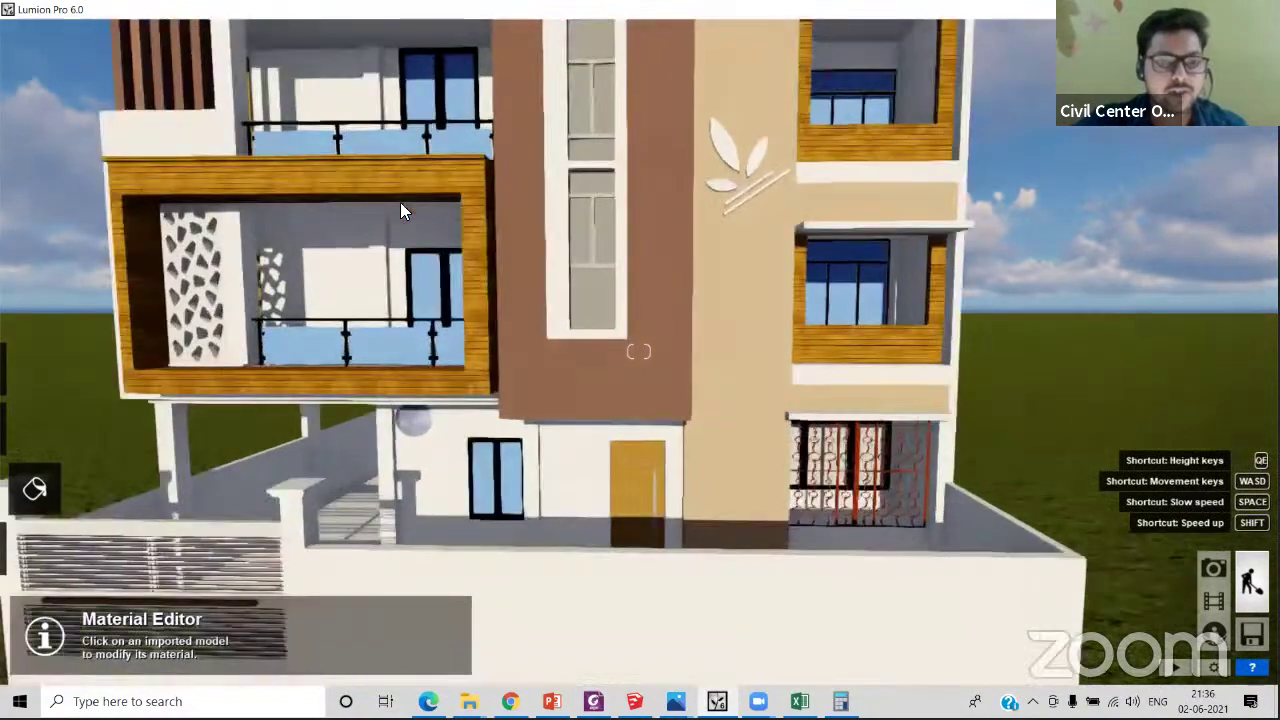
key("s")
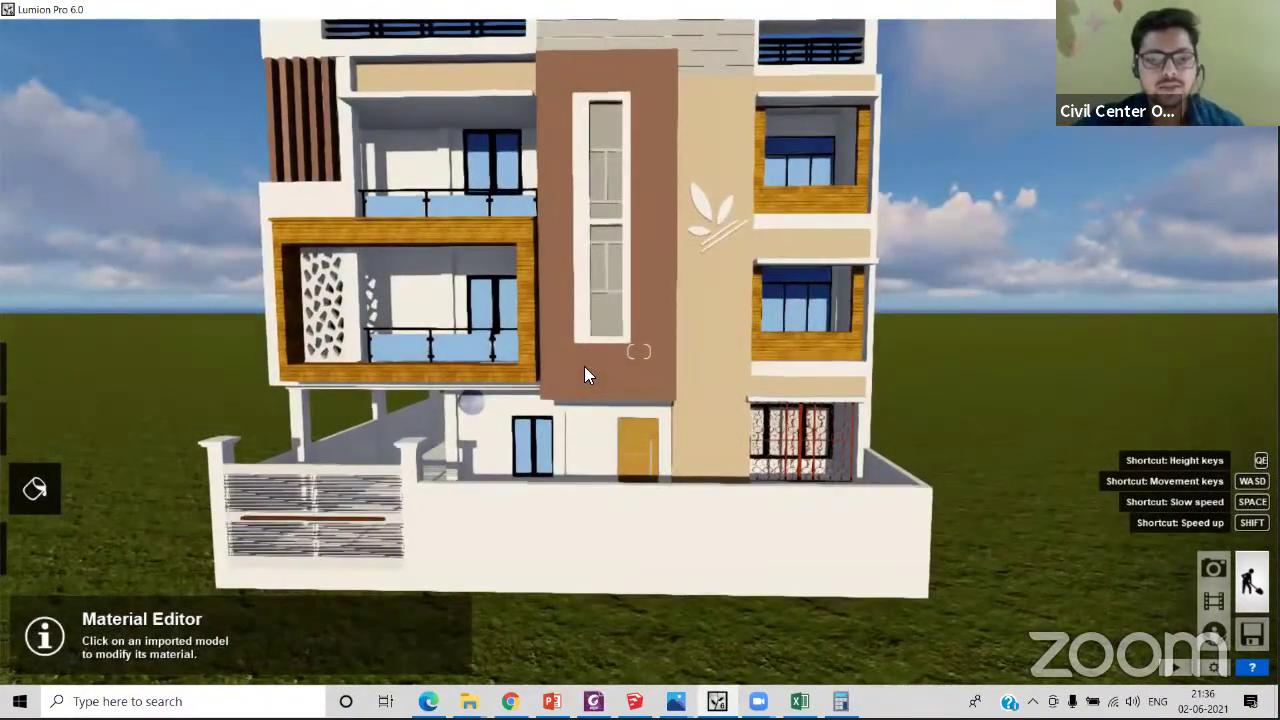
left_click(575, 381)
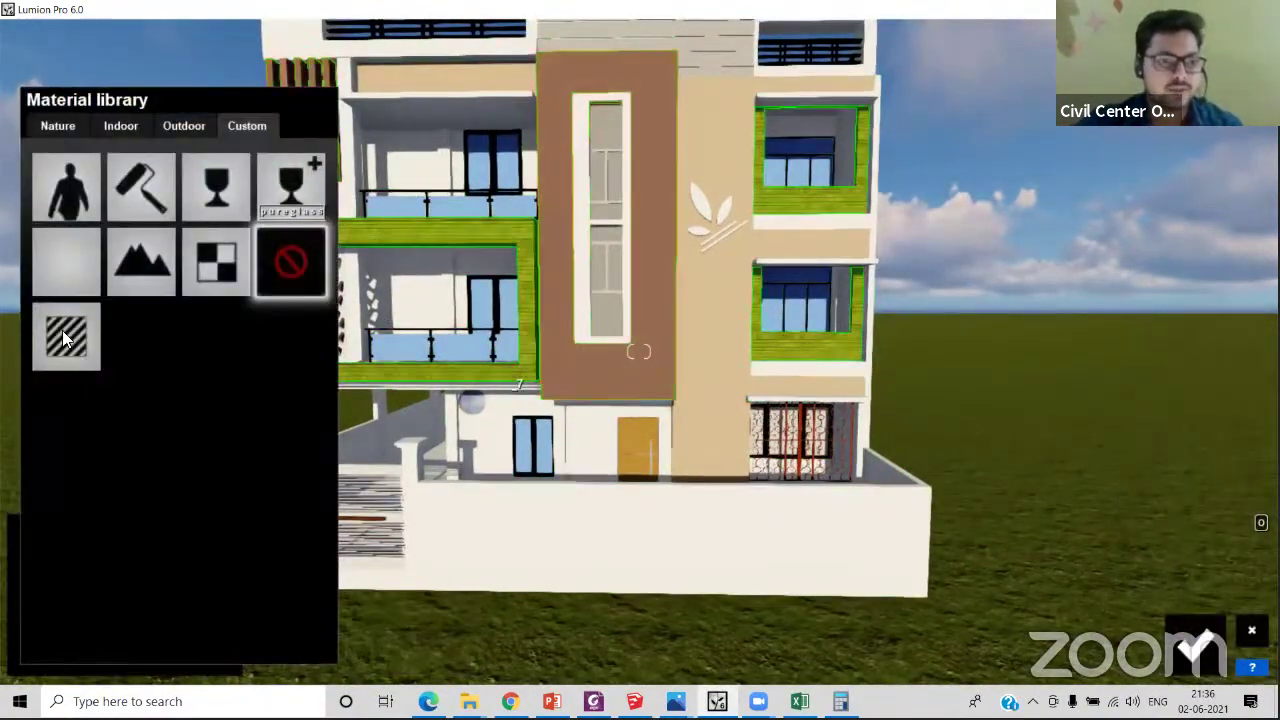
left_click(92, 362)
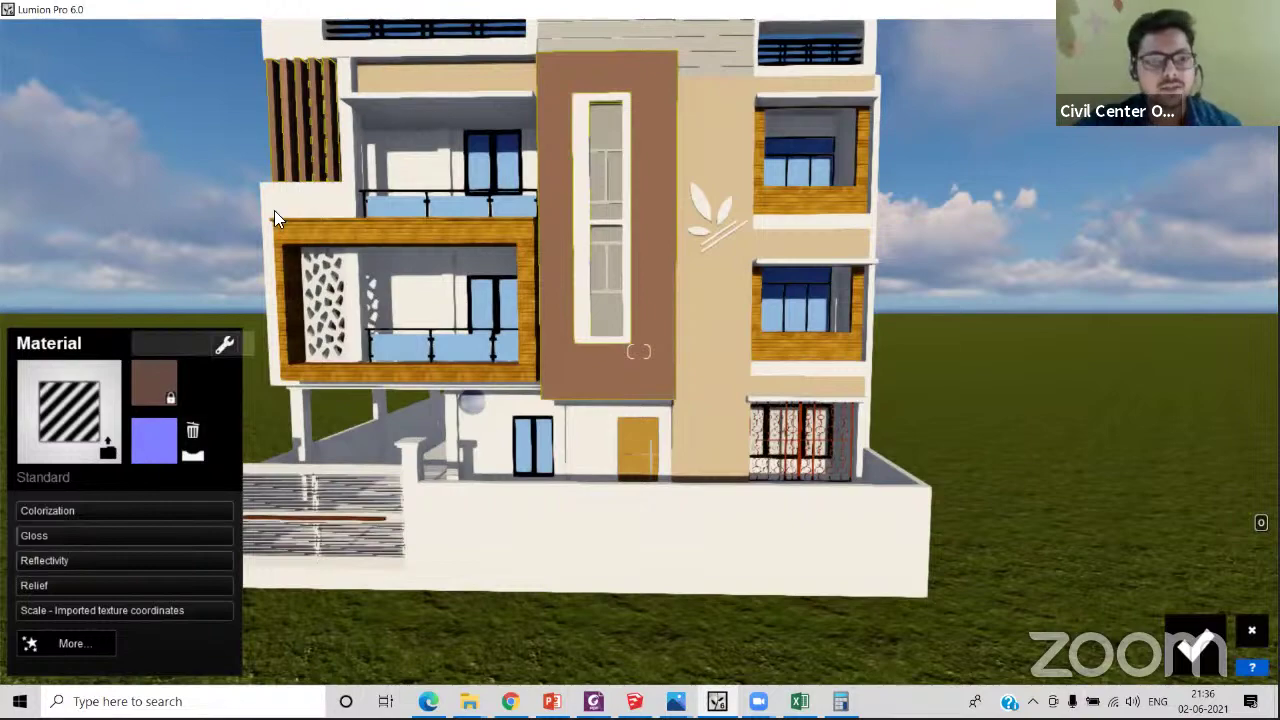
- Load PINYON PINE (9940) from the COLOR CODE folder as the central panel's color map and save the material
left_click(97, 415)
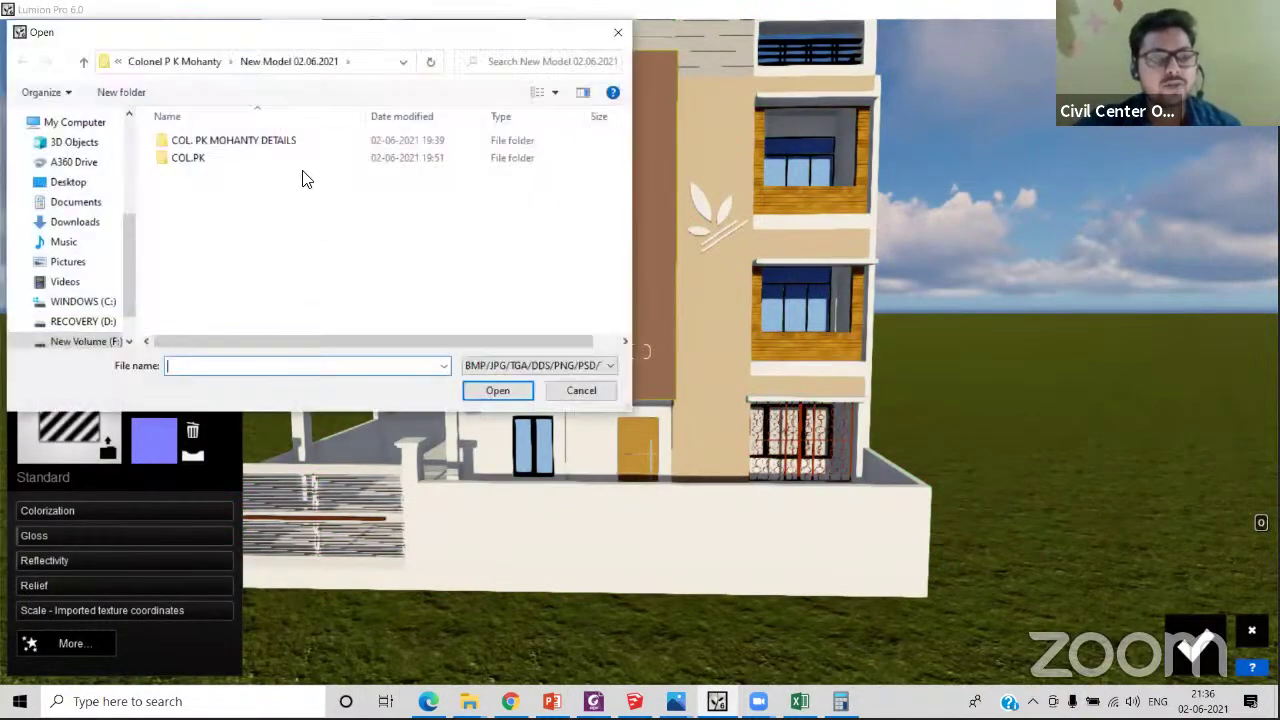
double_click(265, 143)
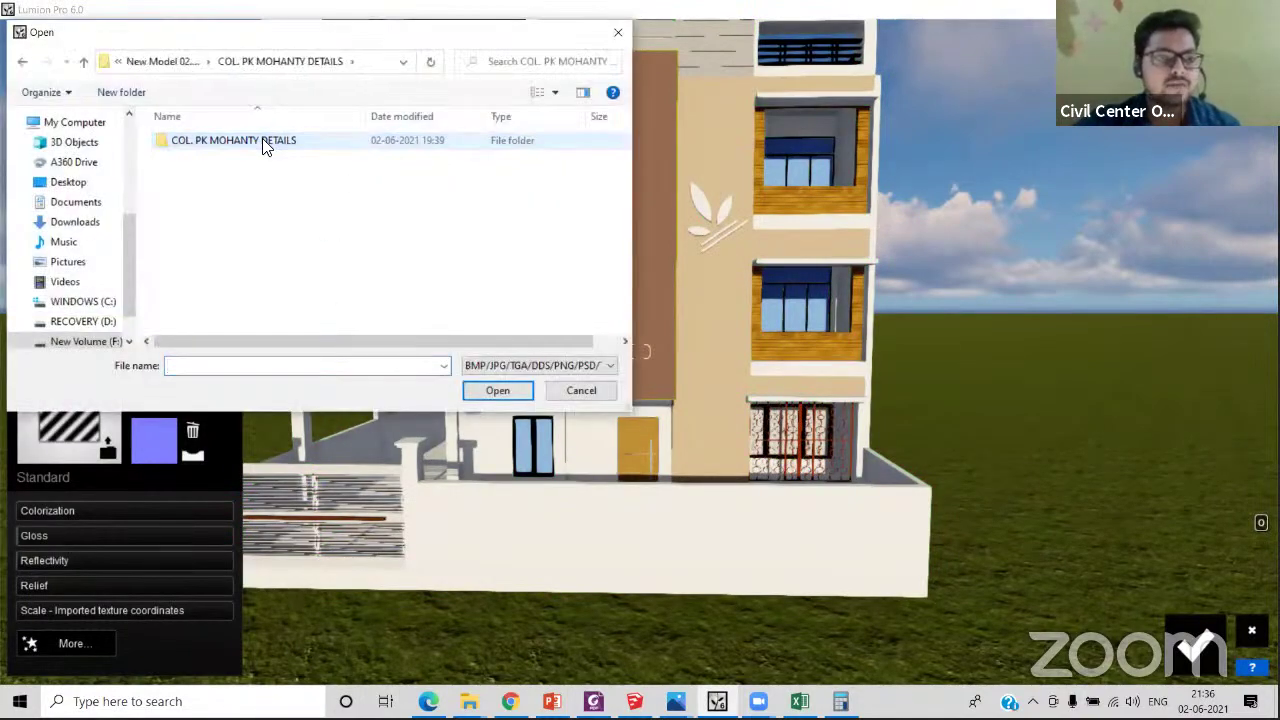
double_click(265, 143)
double_click(196, 162)
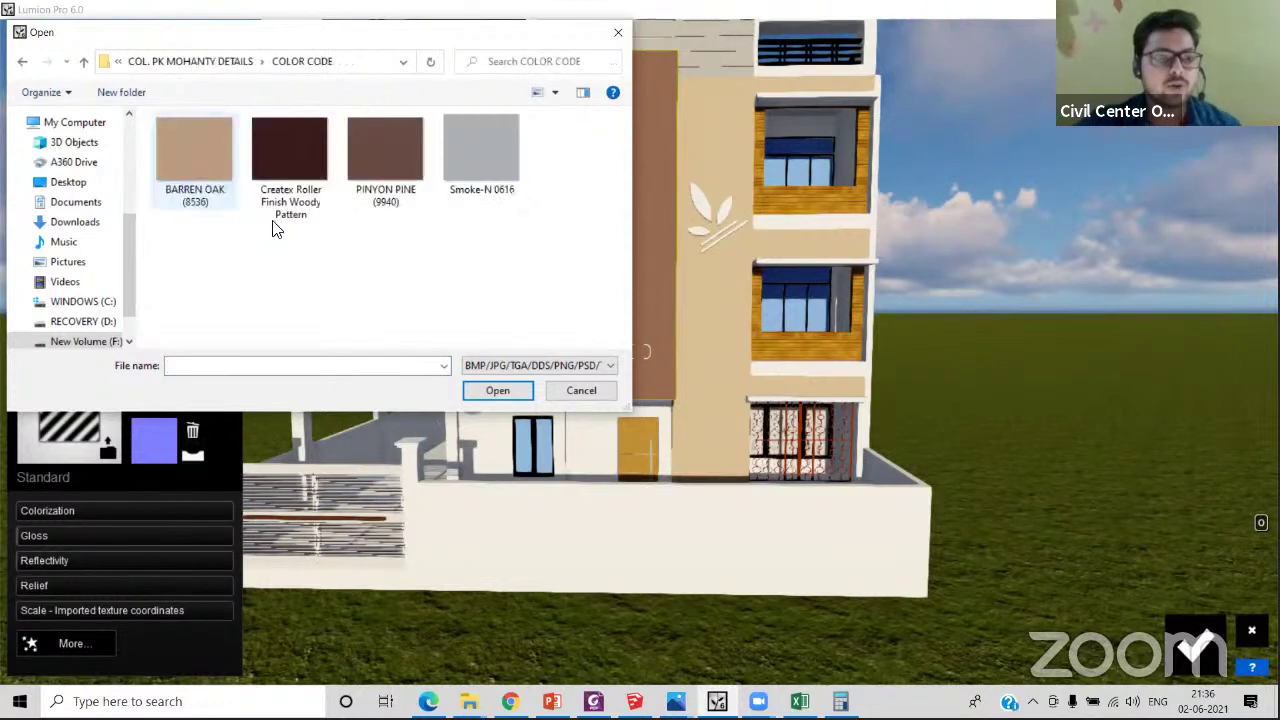
left_click(395, 200)
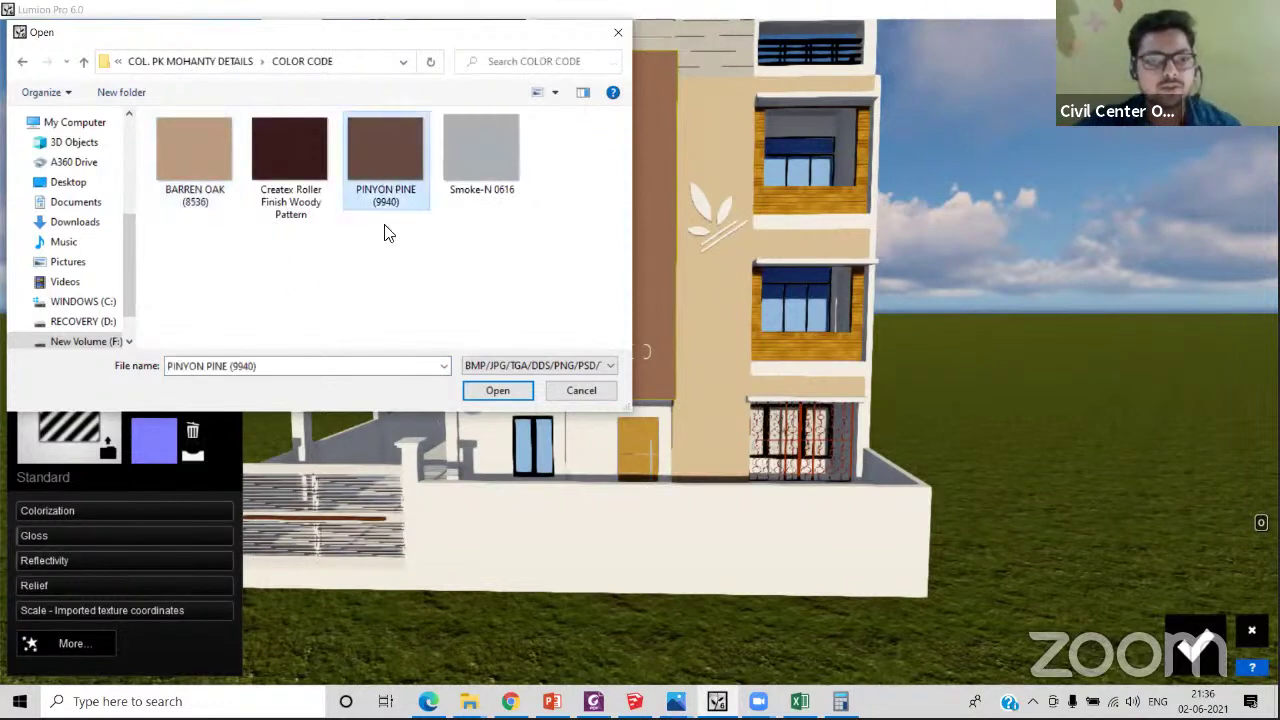
left_click(478, 390)
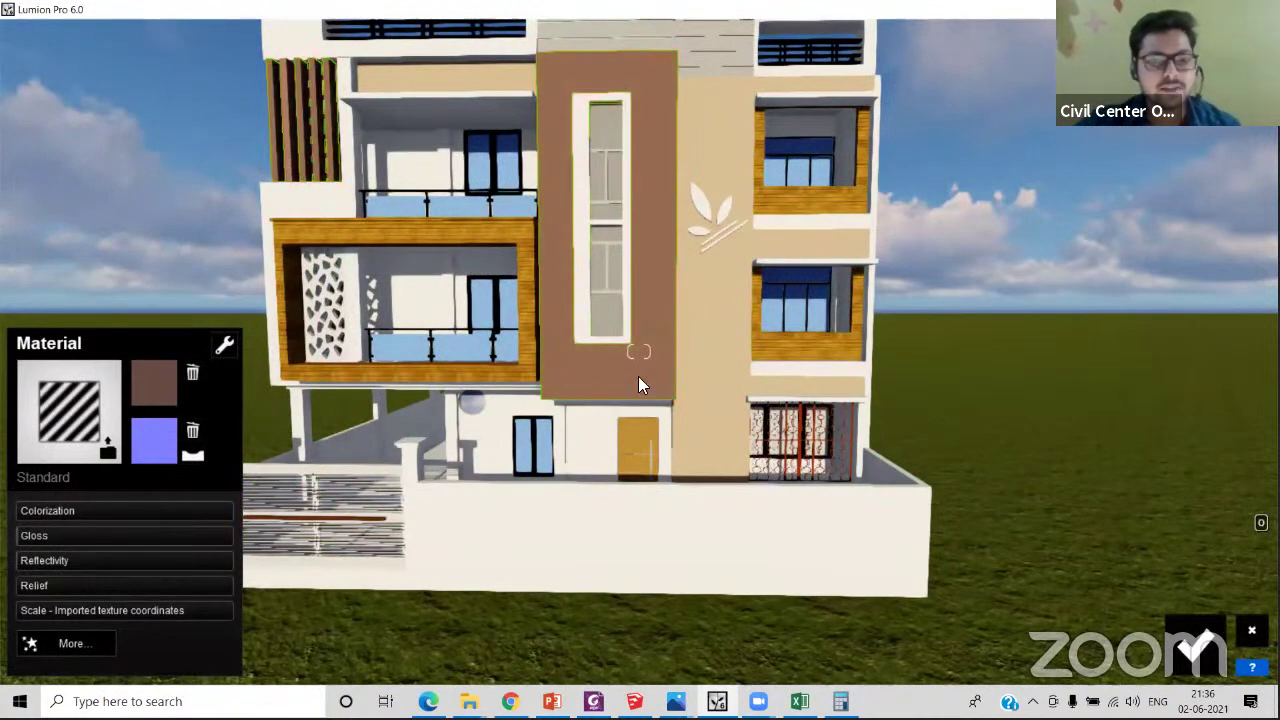
left_click(1195, 650)
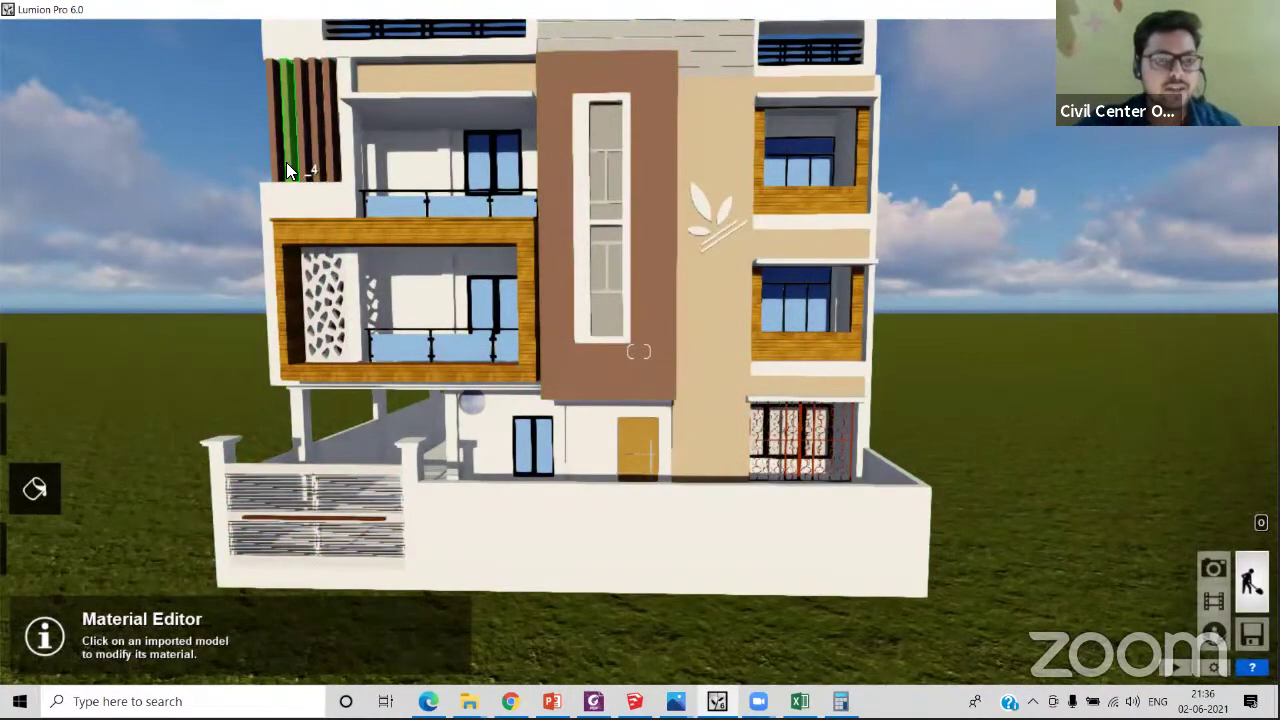
- Give the upper balcony's vertical louvers a Standard material with the PINYON PINE (9940) color map and no gloss, reflectivity or relief, and save it
left_click(287, 165)
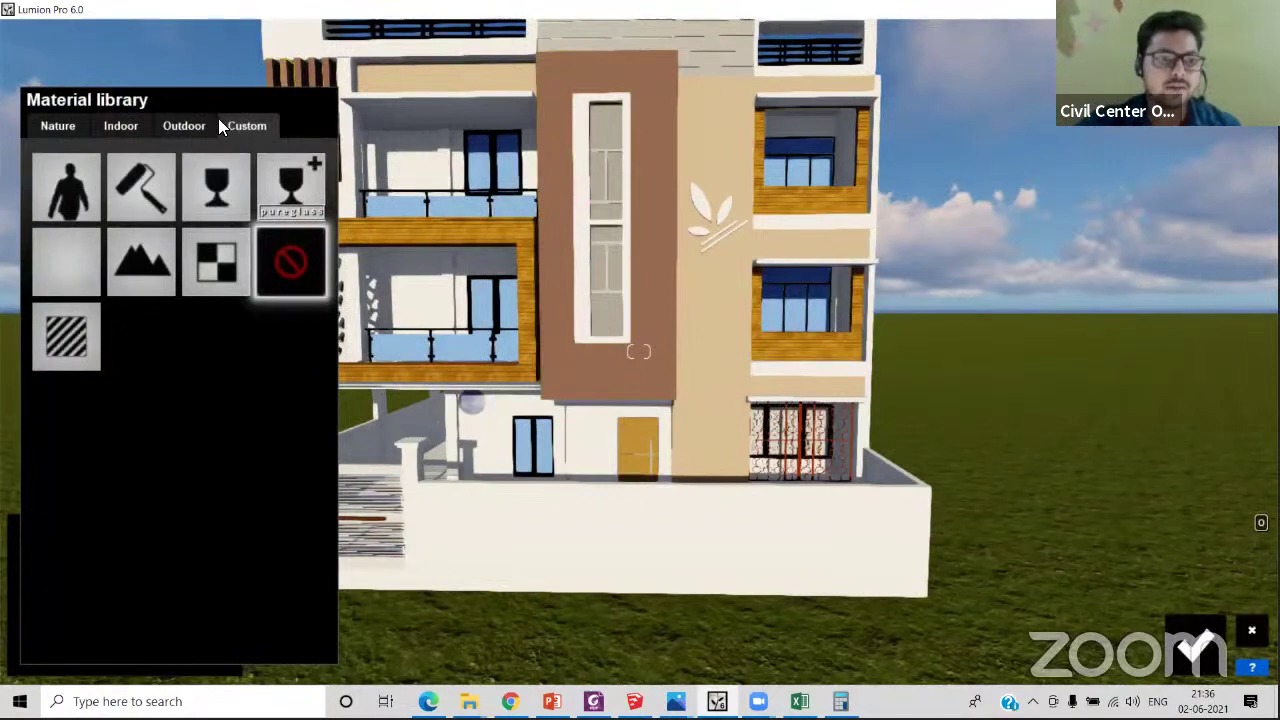
left_click(66, 338)
left_click(150, 385)
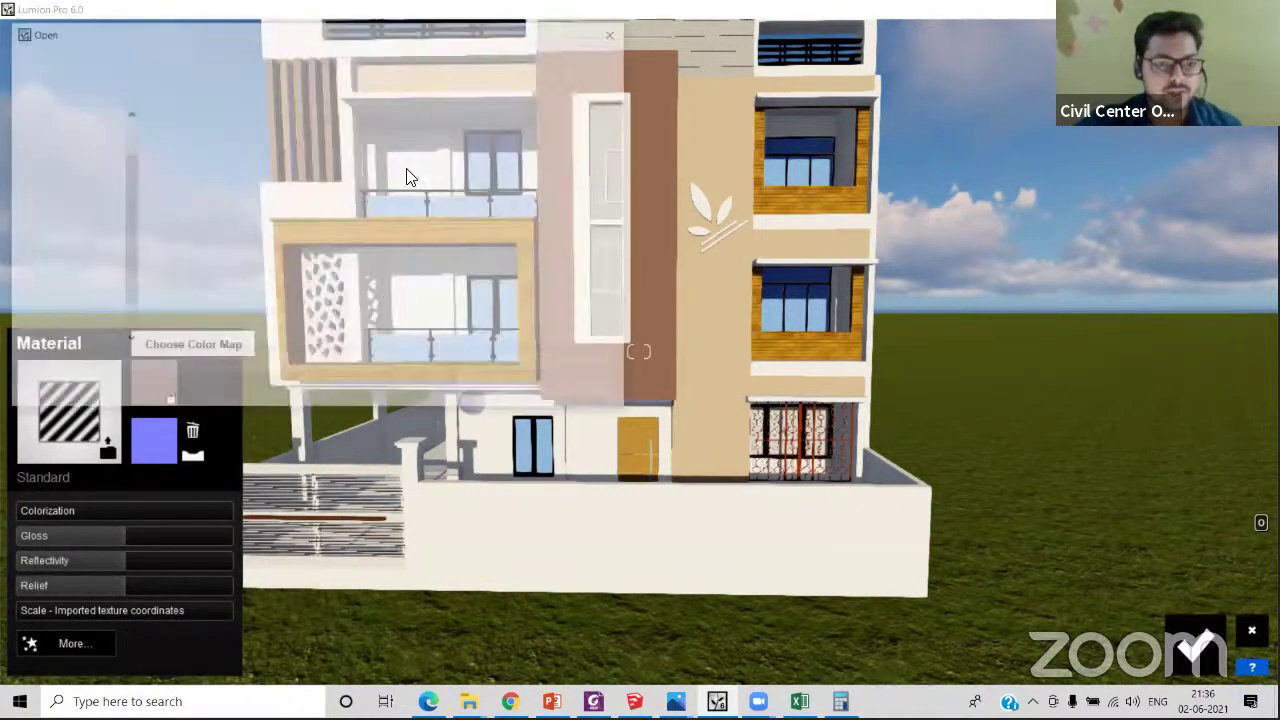
left_click(390, 160)
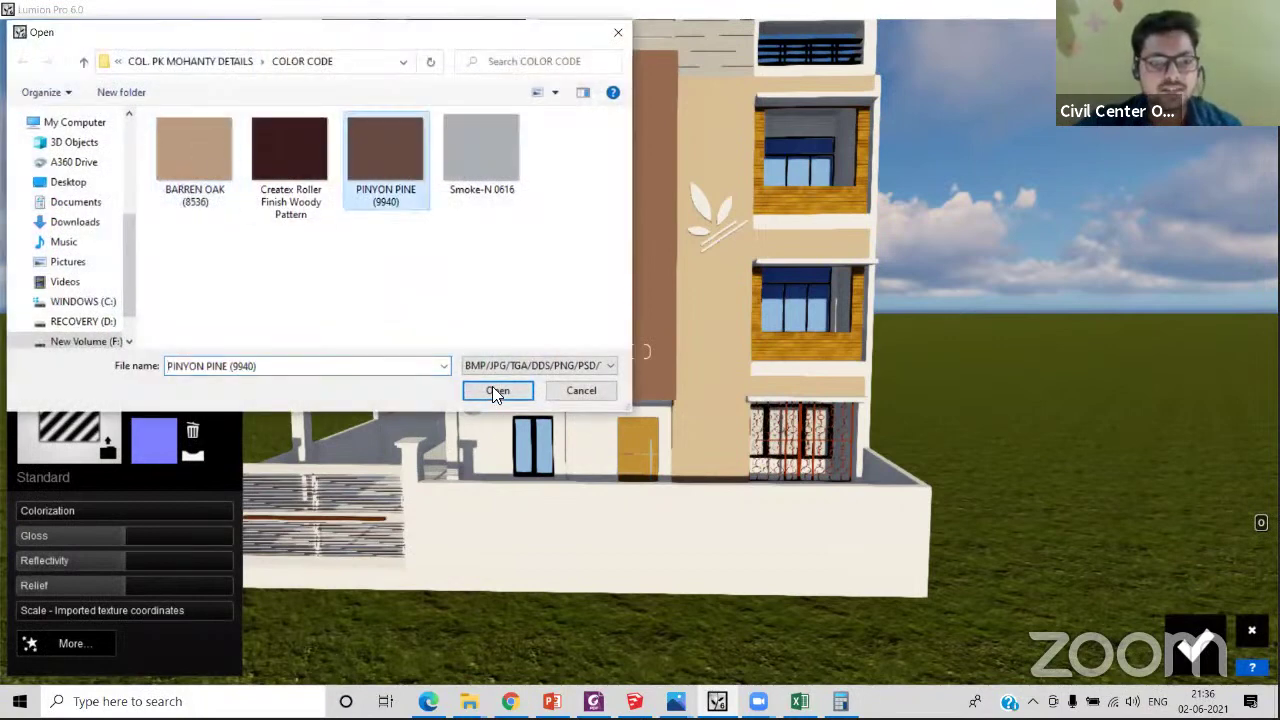
left_click(497, 390)
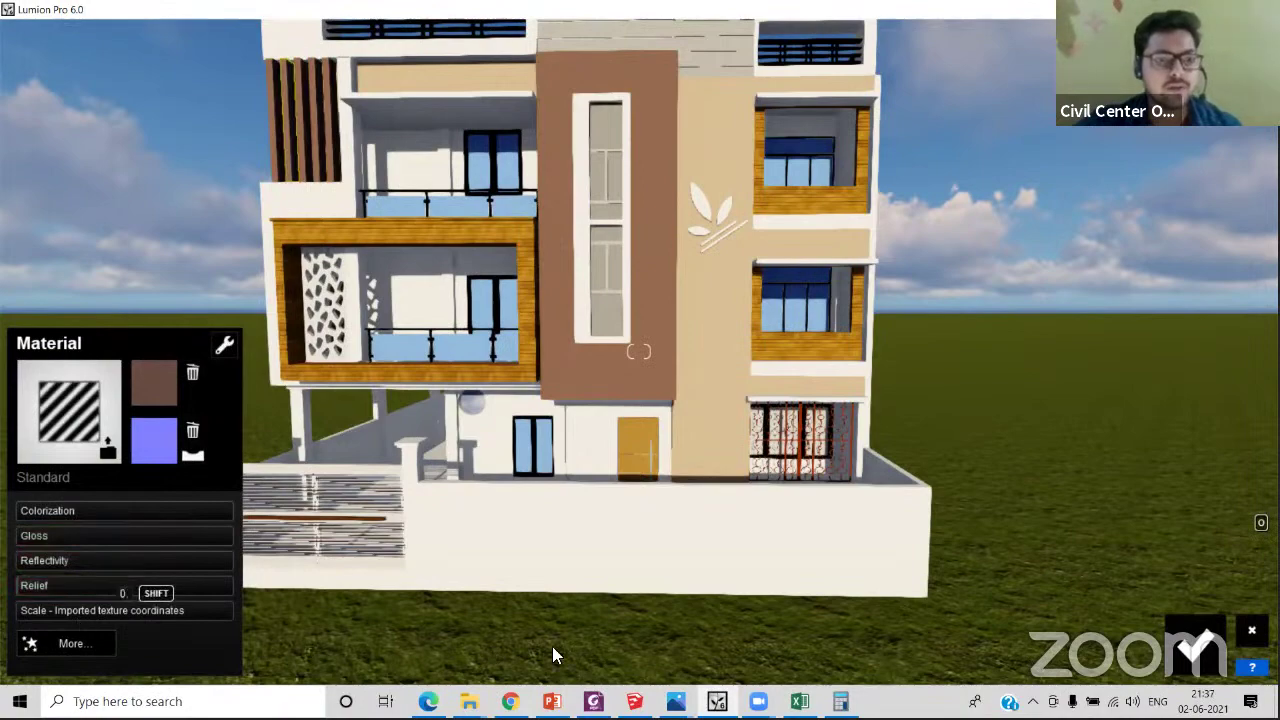
left_click(1196, 648)
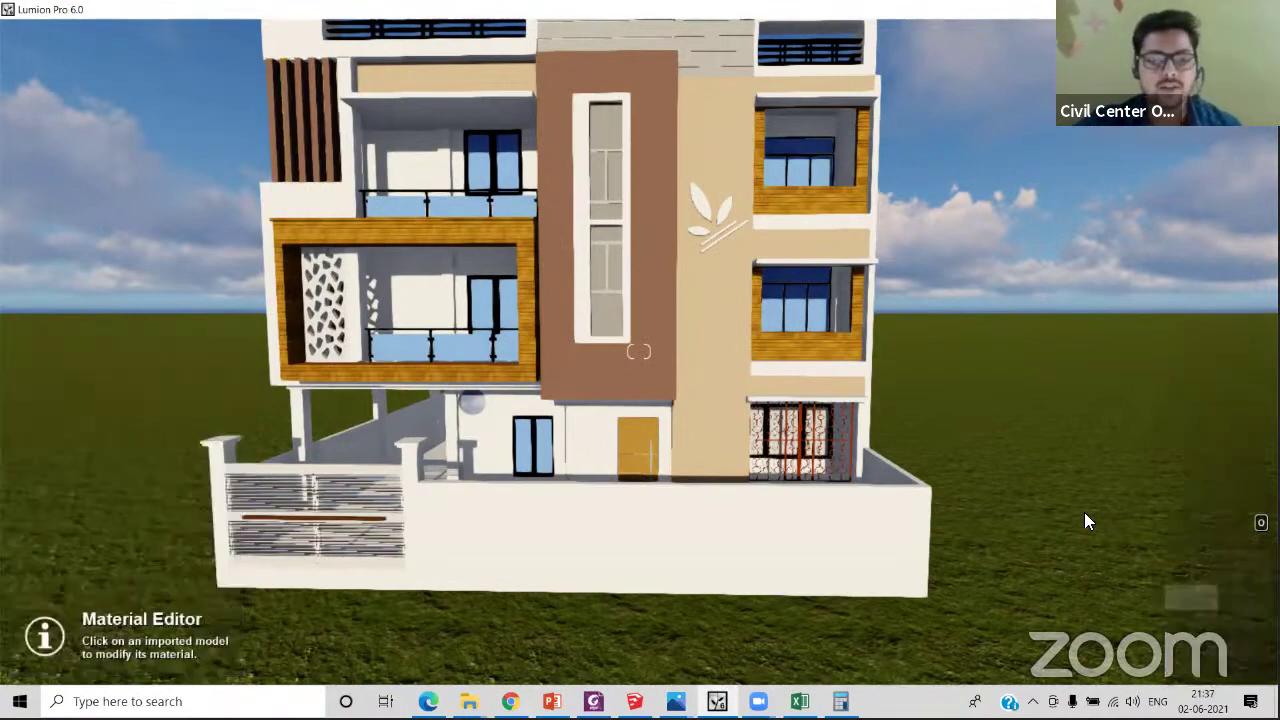
- Give the beige walls a Standard material with the BARREN OAK (8536) color map and no gloss, reflectivity or relief, and save it
left_click(699, 350)
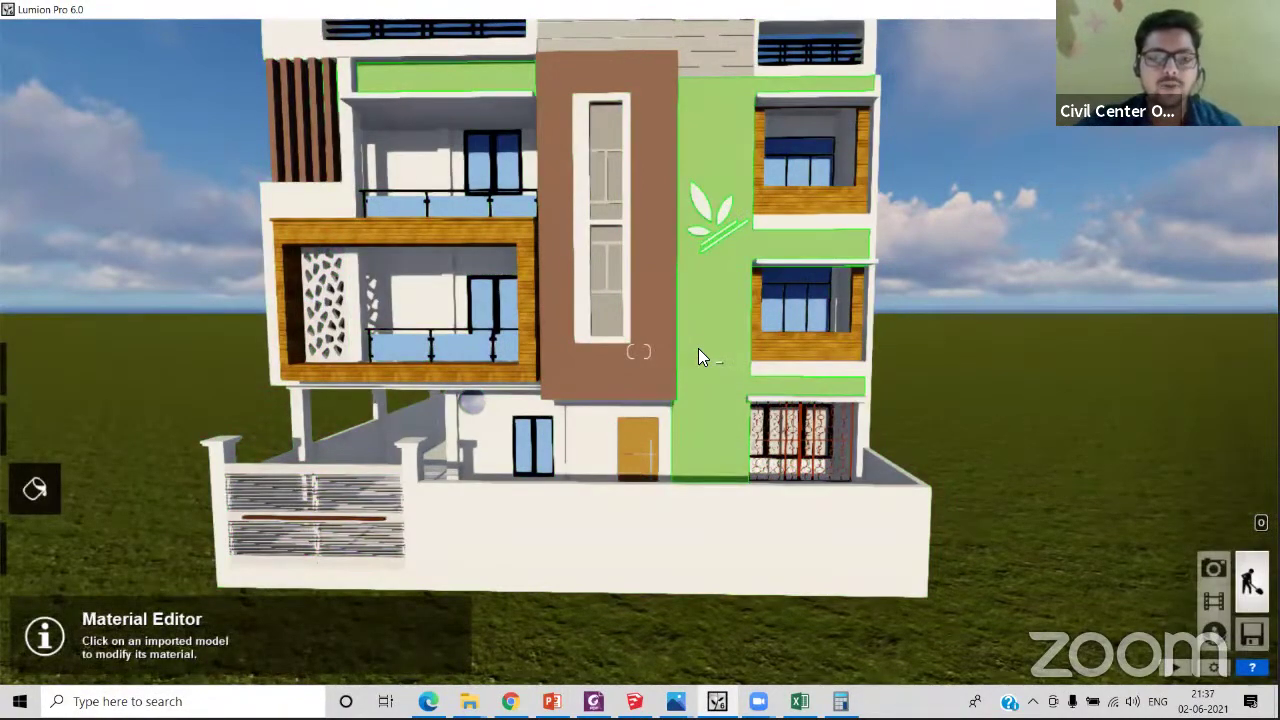
left_click(699, 350)
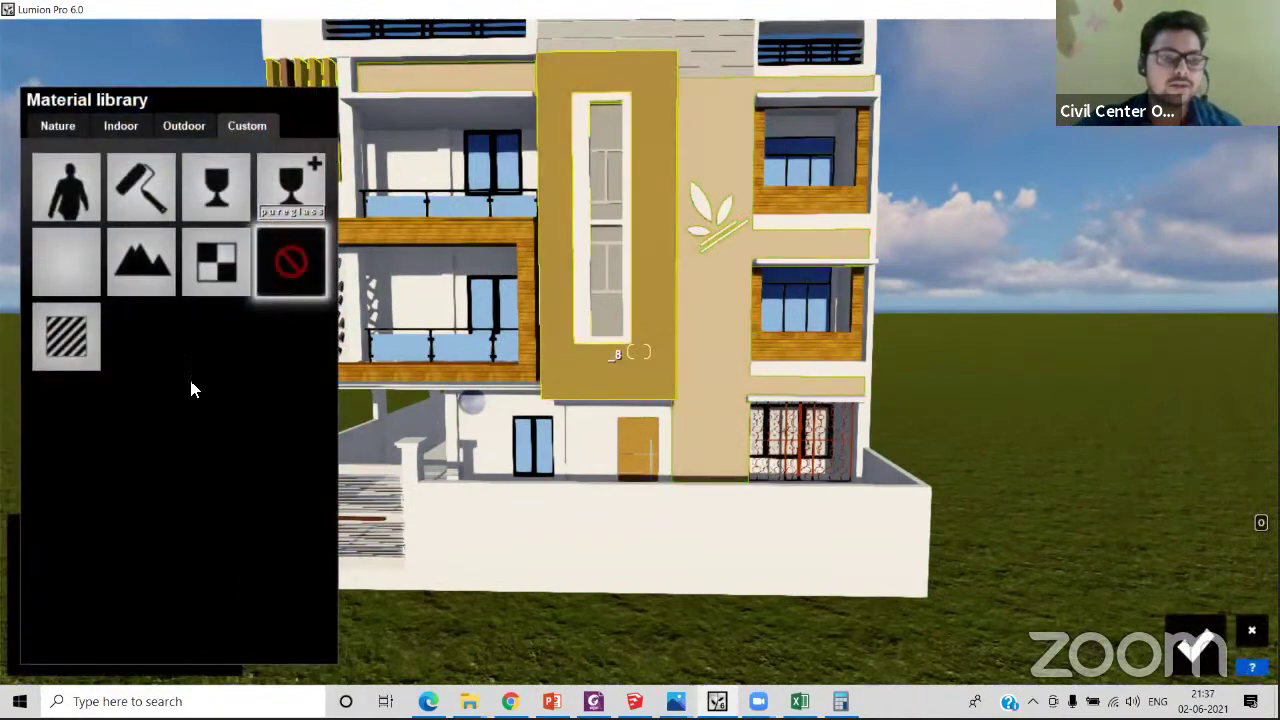
left_click(66, 336)
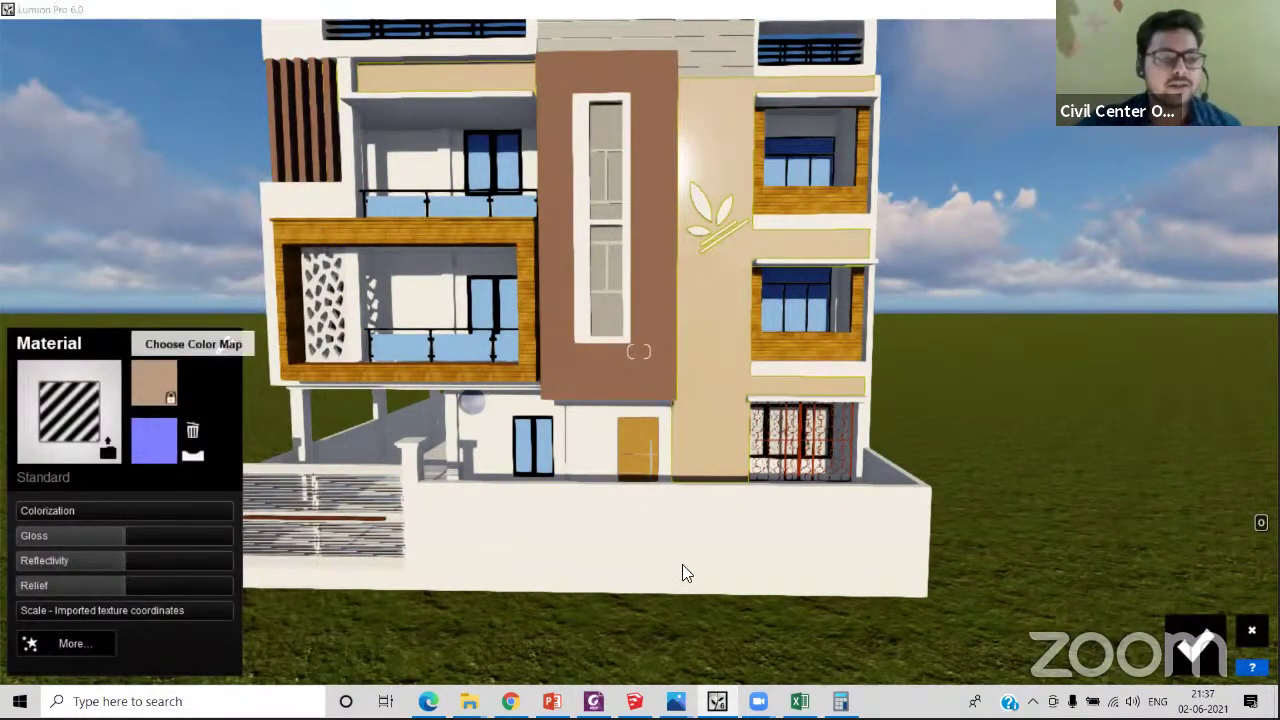
left_click(176, 164)
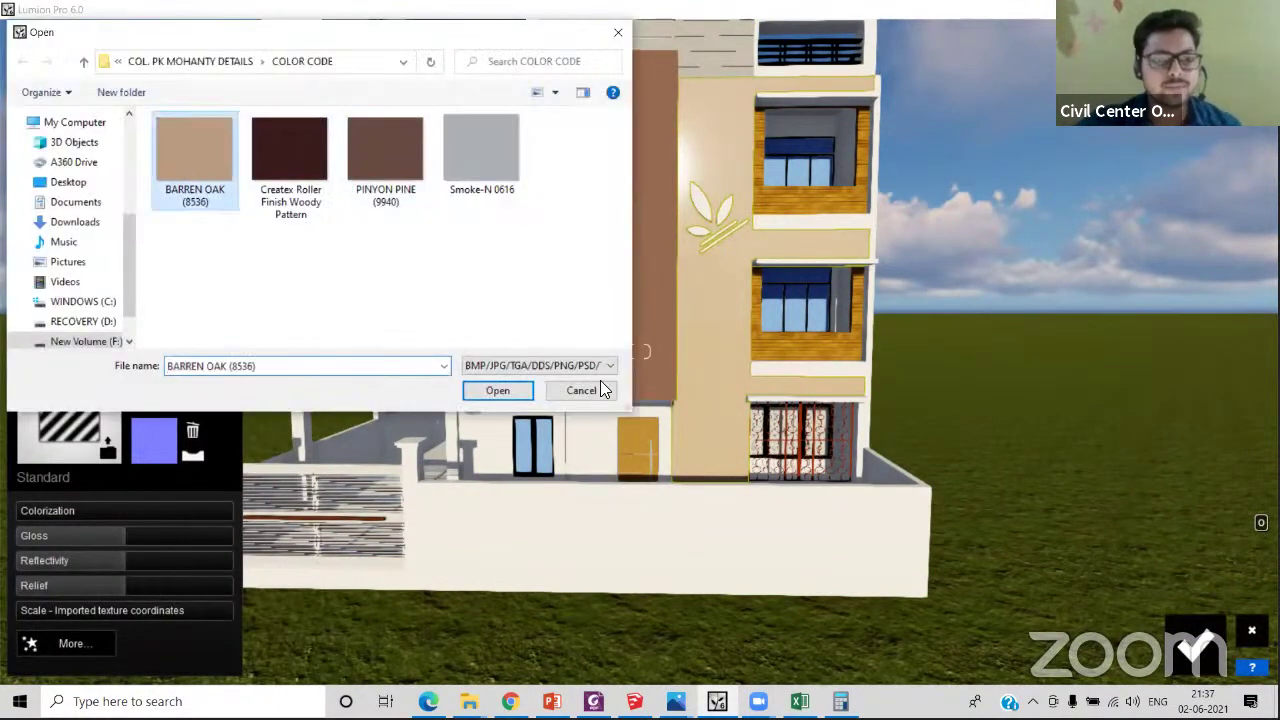
left_click(498, 390)
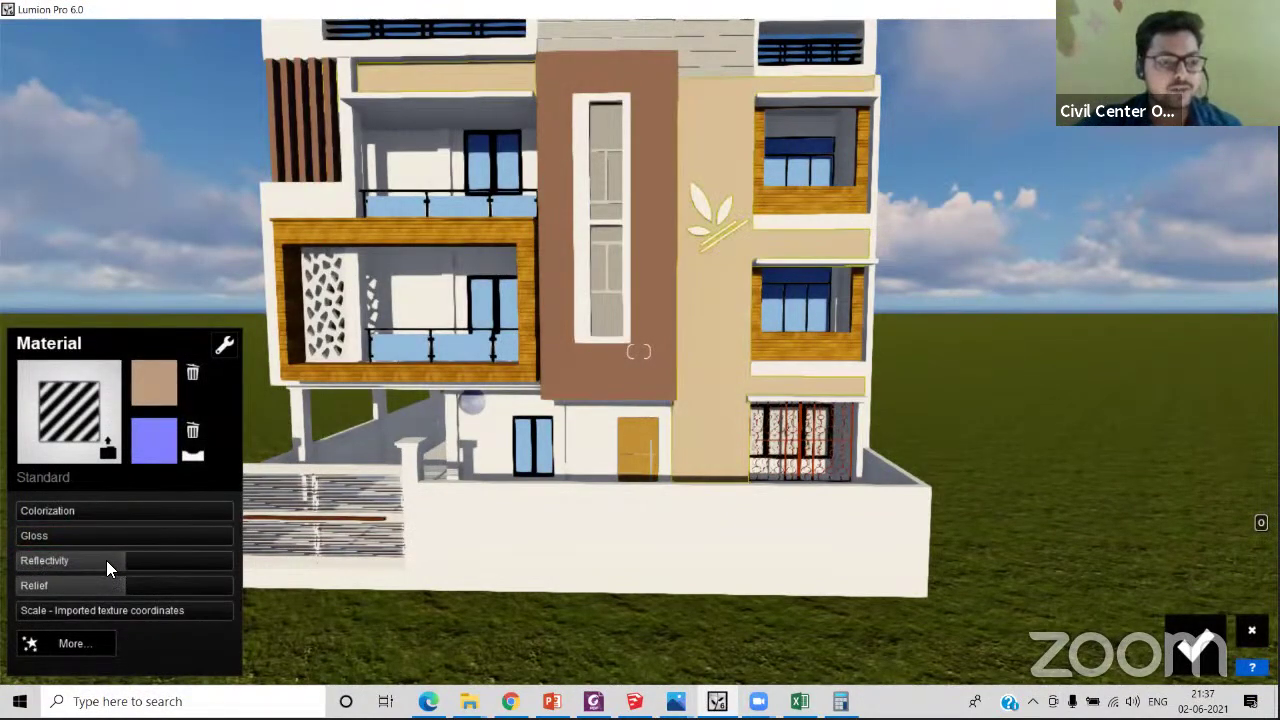
left_click_drag(118, 584, 2, 585)
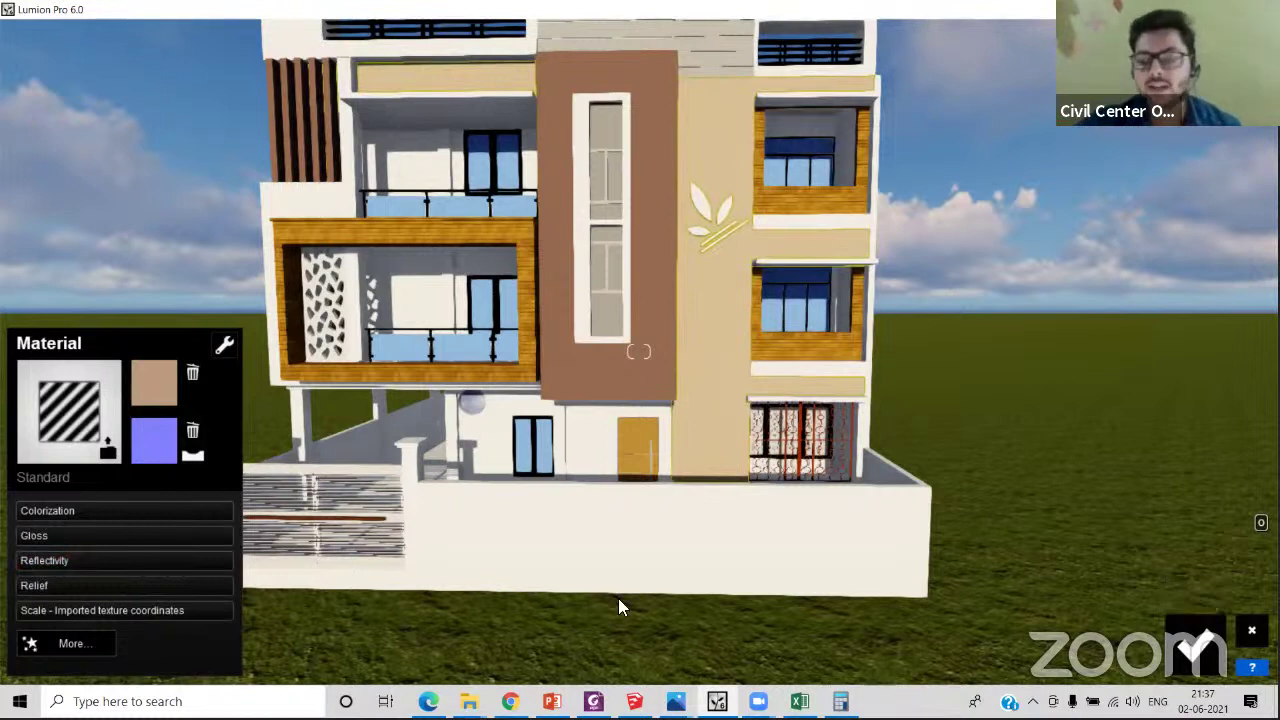
left_click(1200, 643)
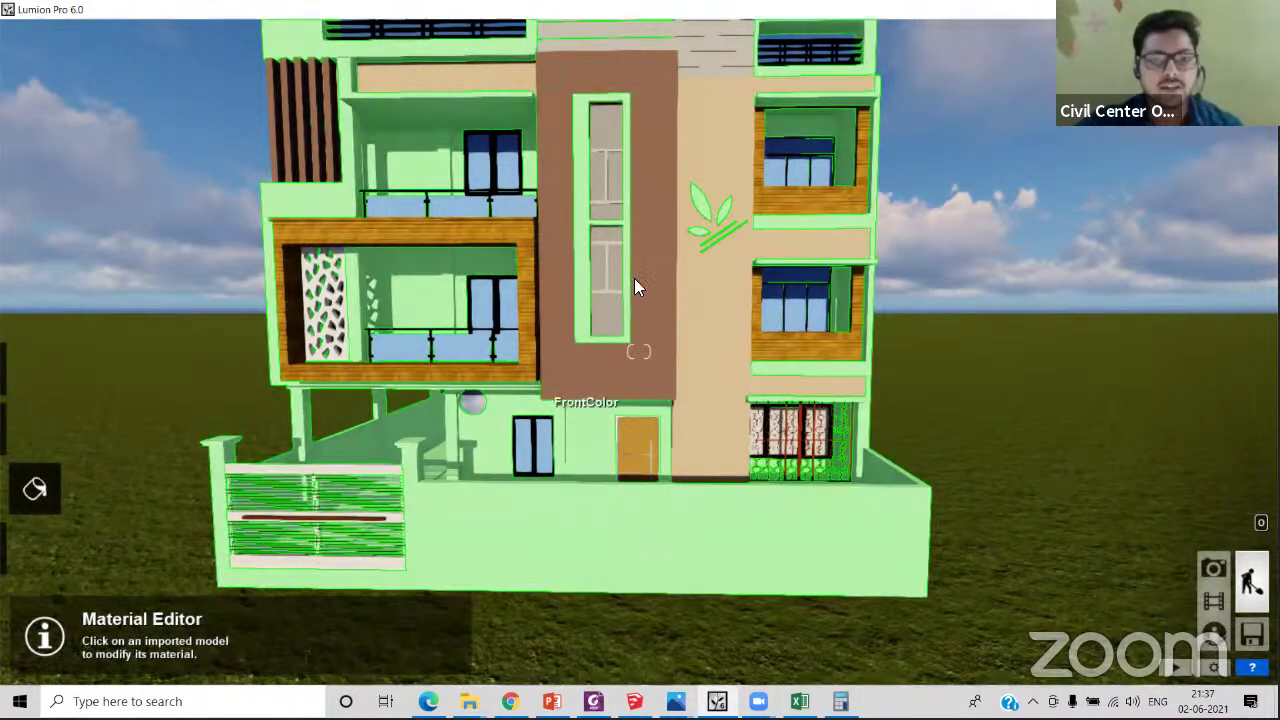
- Apply a Standard material with the Createx Roller Finish Woody Pattern color map to the wooden balcony and window frames
left_click(807, 196)
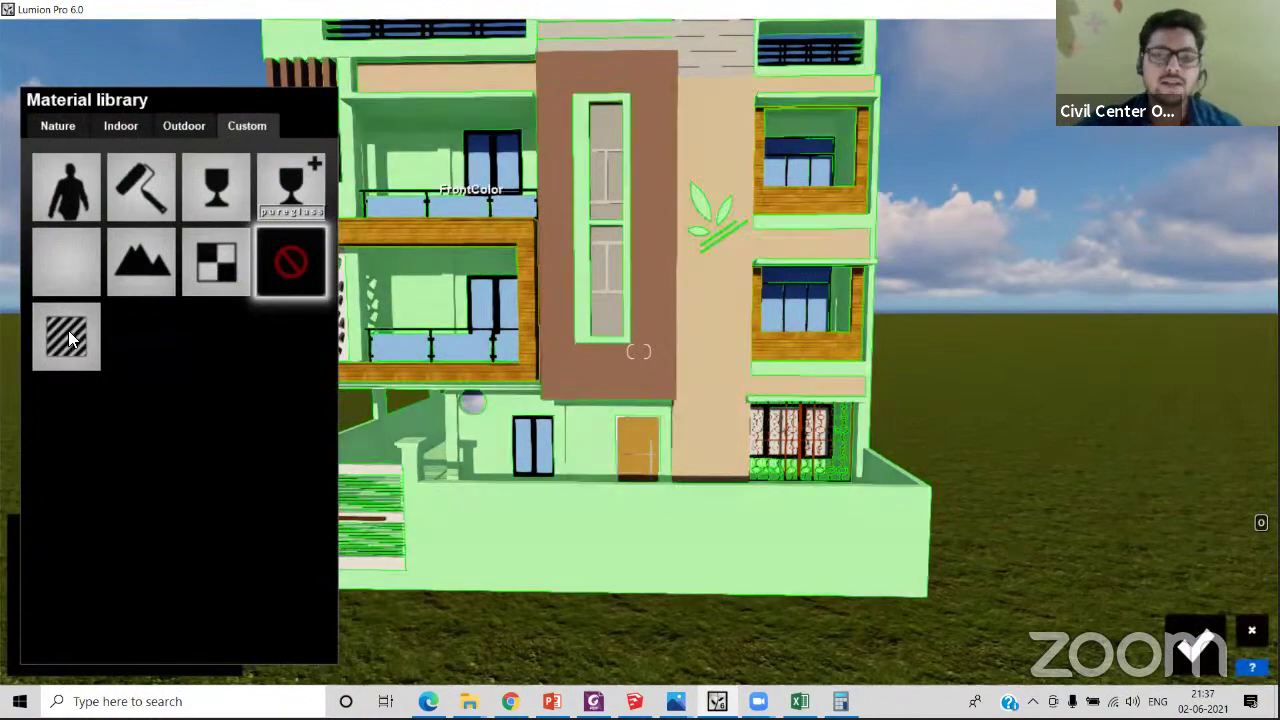
left_click(68, 340)
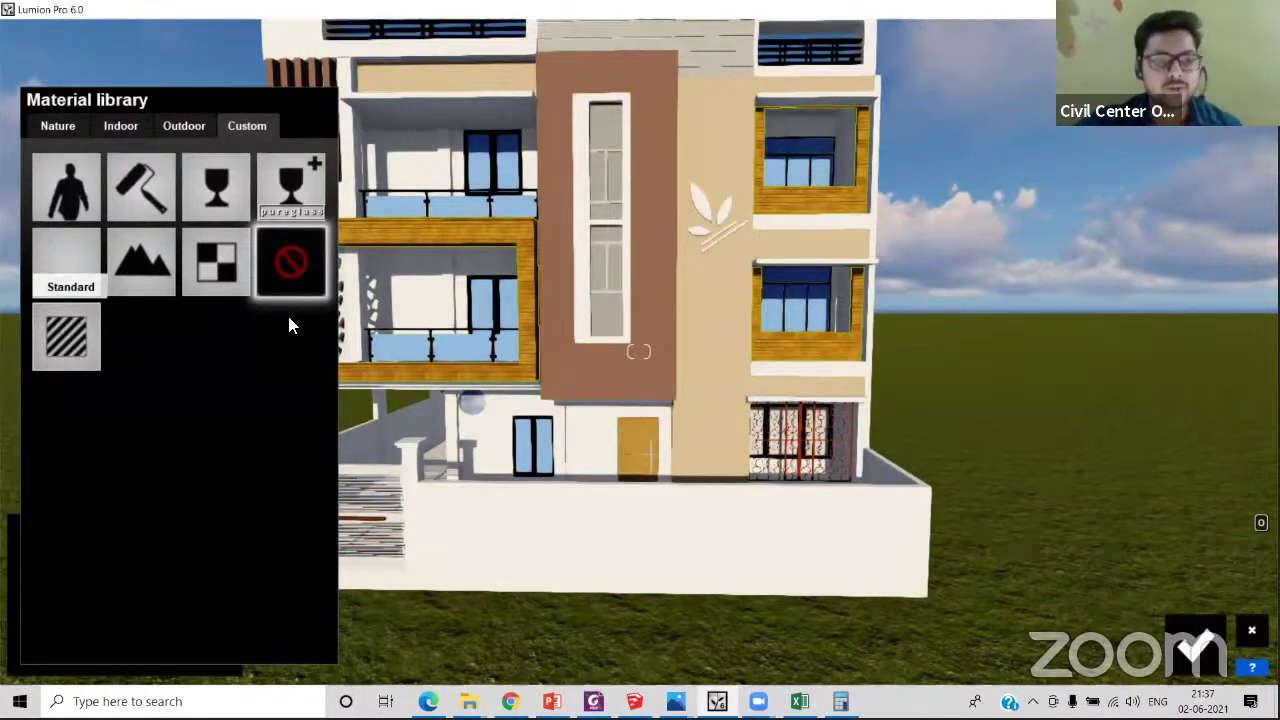
left_click(156, 390)
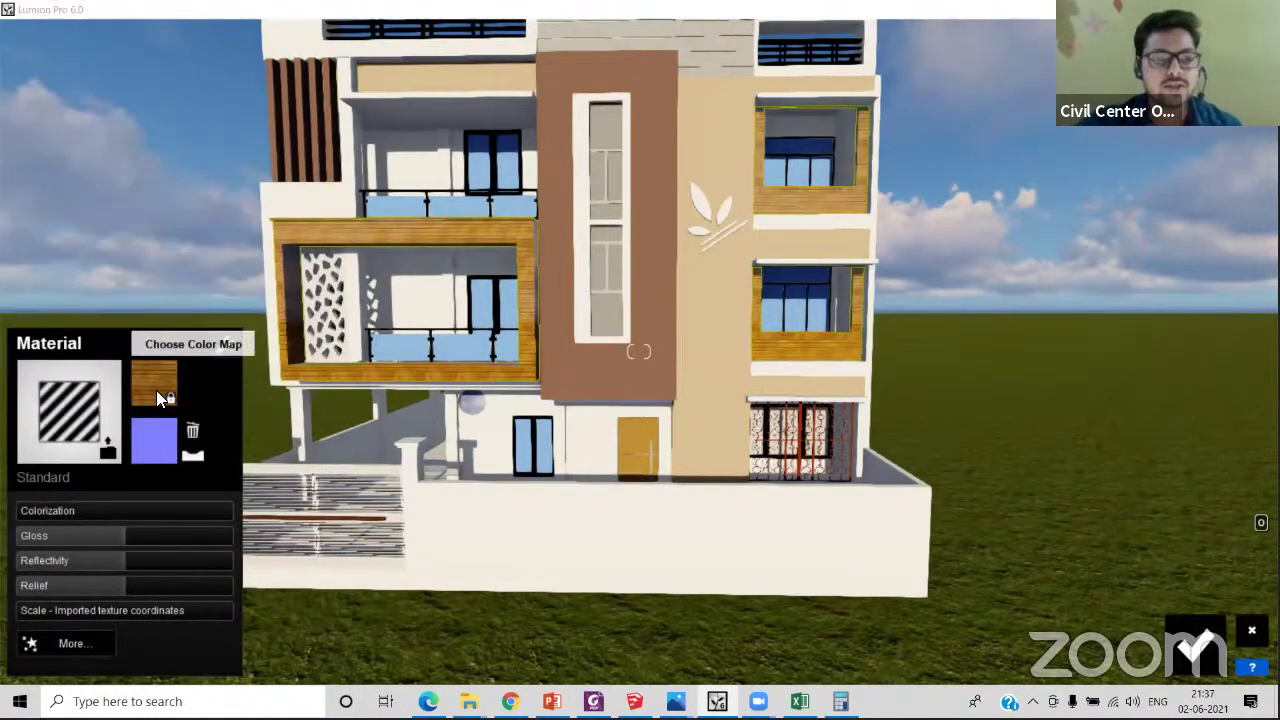
left_click(296, 180)
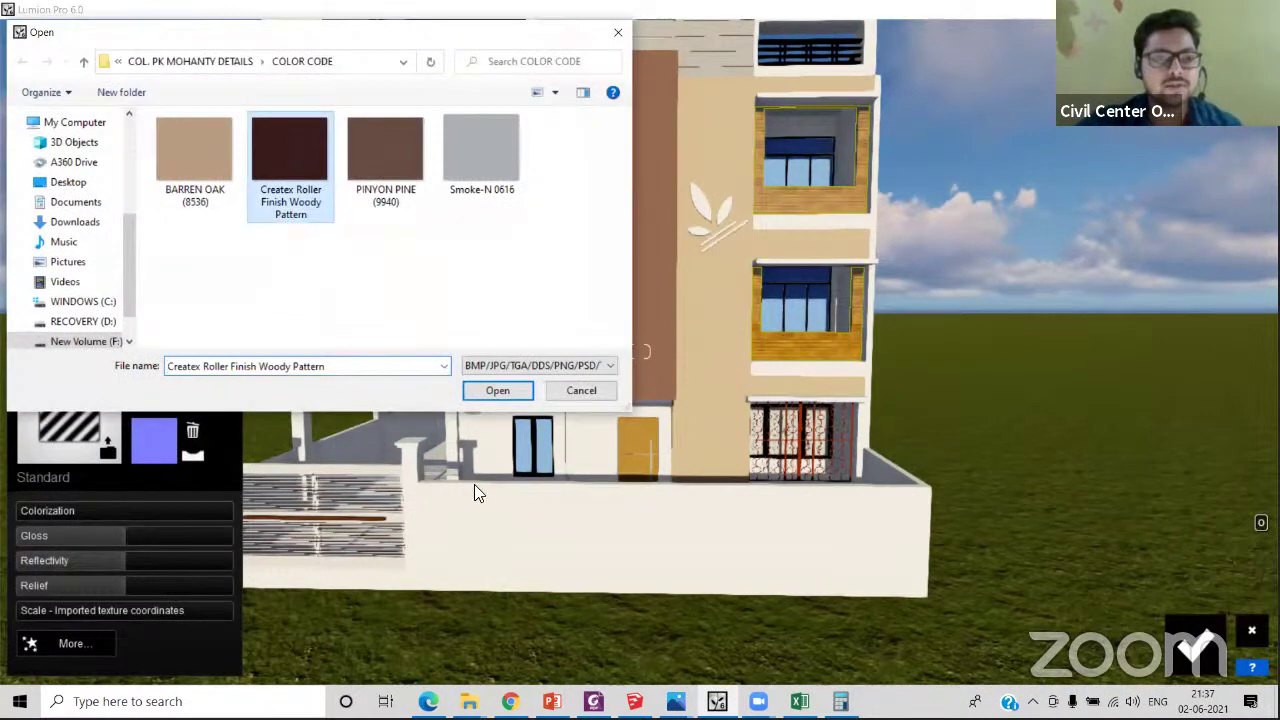
left_click(489, 390)
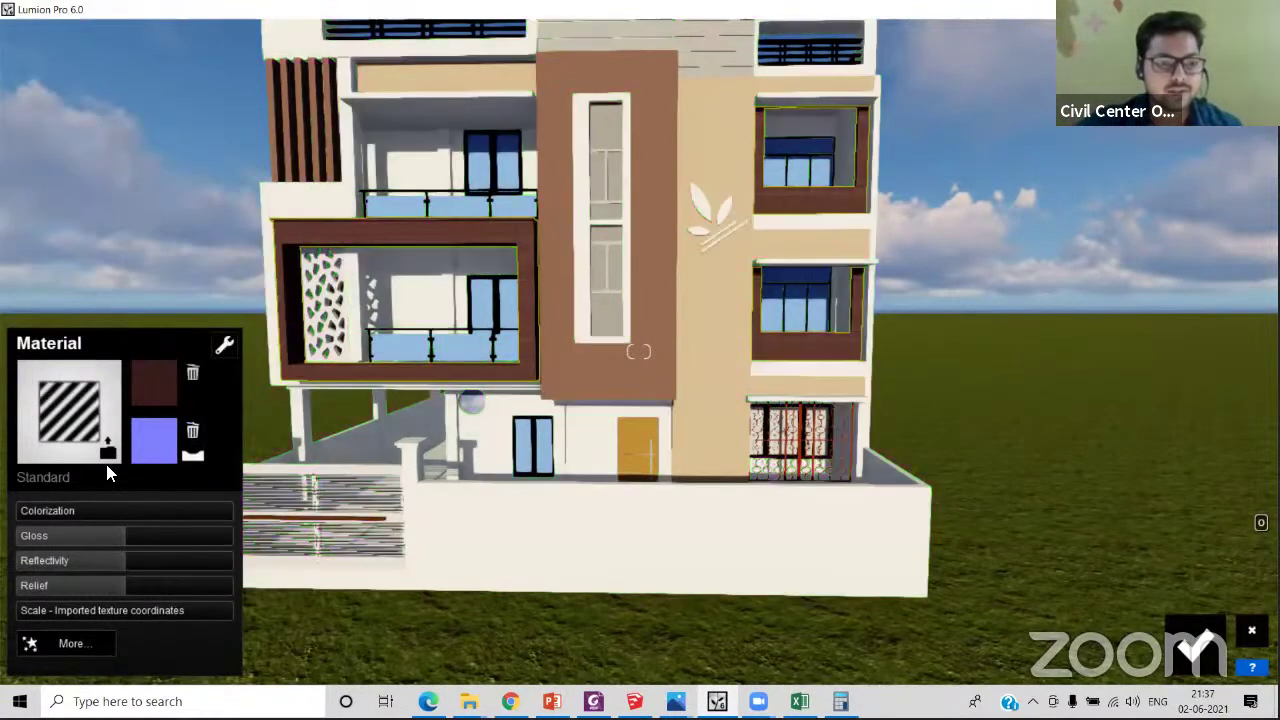
- Reduce the gloss, reflectivity and relief of the frames' woody material to 0
left_click_drag(106, 535, 2, 541)
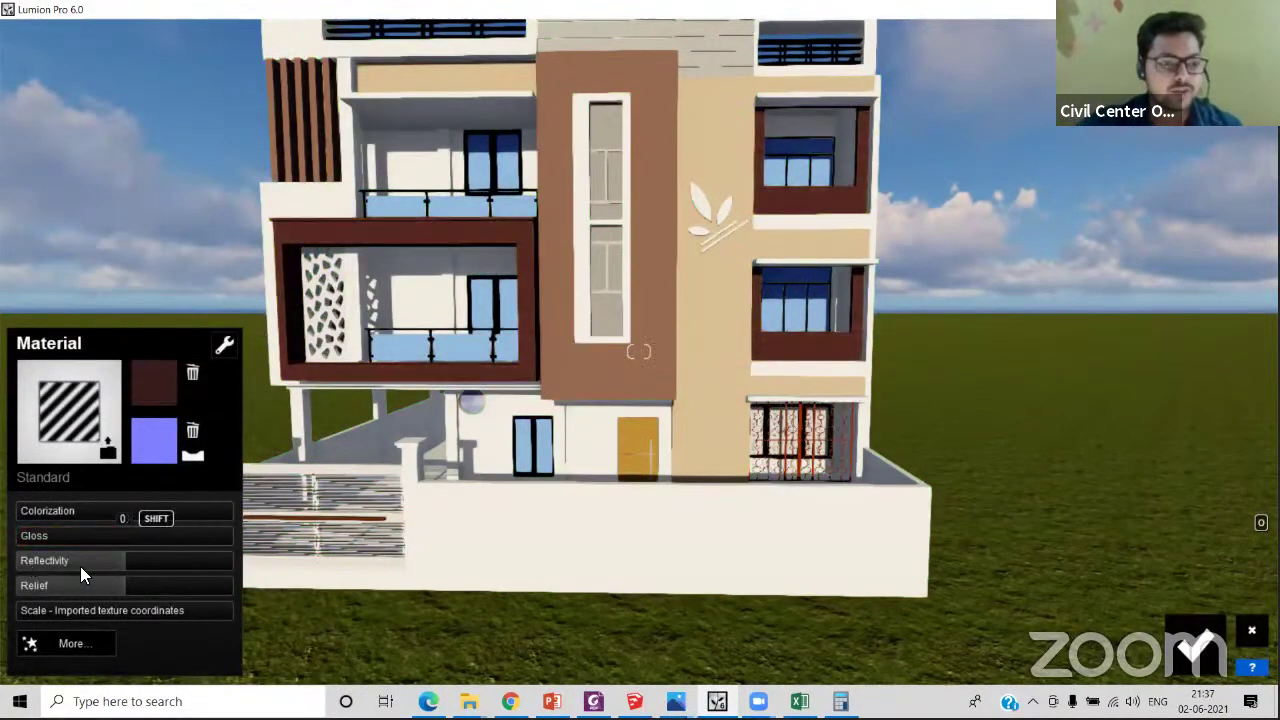
left_click(16, 559)
left_click(18, 585)
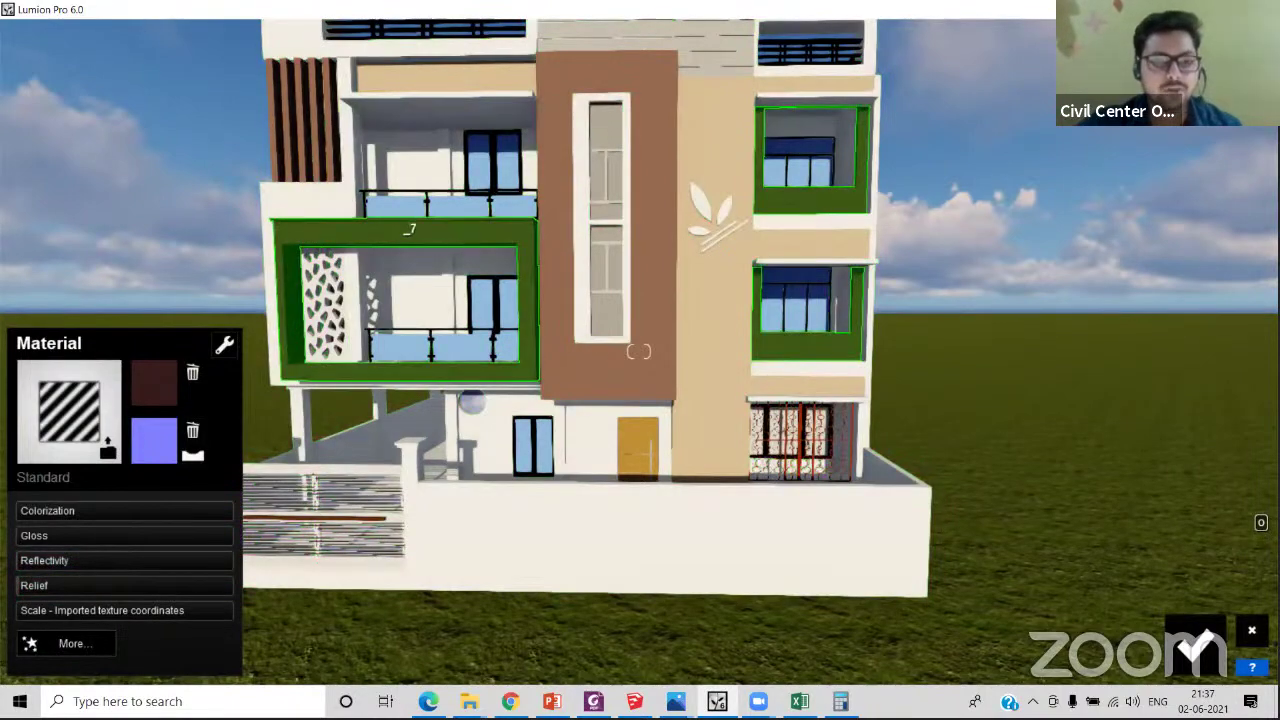
- Set the texture scale of the woody frame material to about 1.3, checking the grain up close on the balcony frame
right_click_drag(412, 230, 285, 250)
key("w")
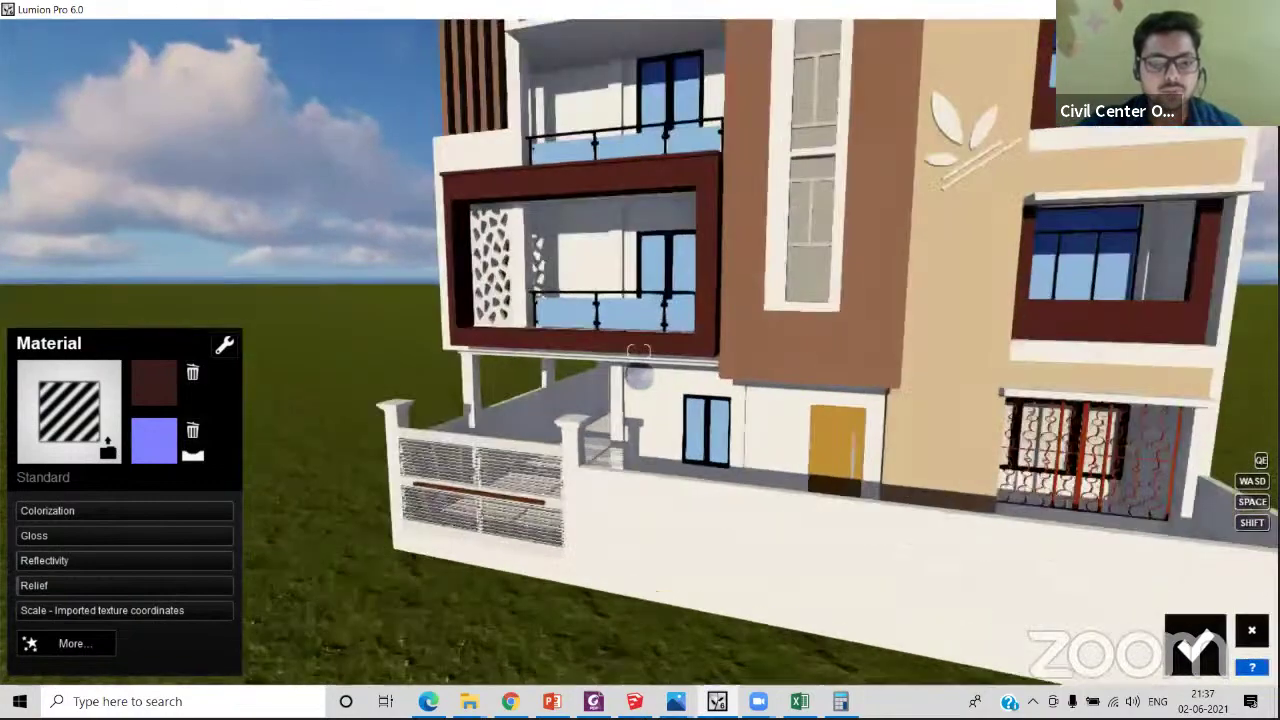
key("w")
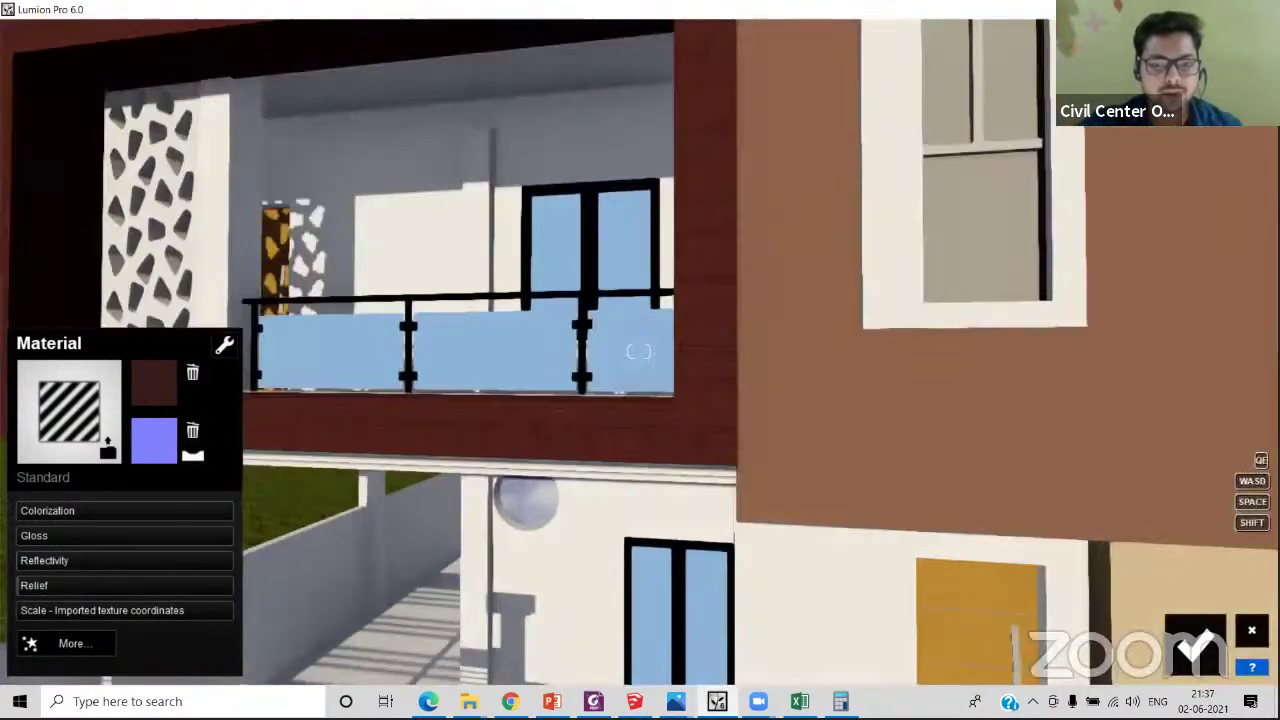
key("s")
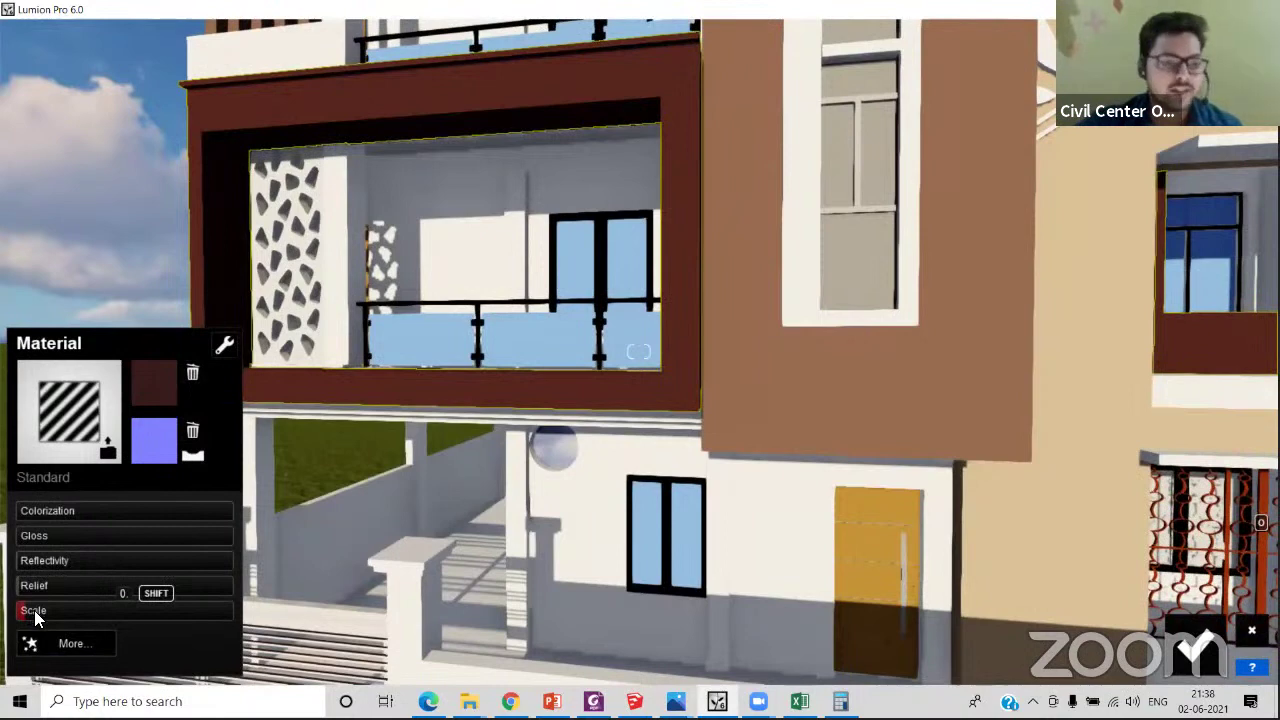
left_click_drag(39, 613, 45, 613)
left_click_drag(50, 606, 86, 613)
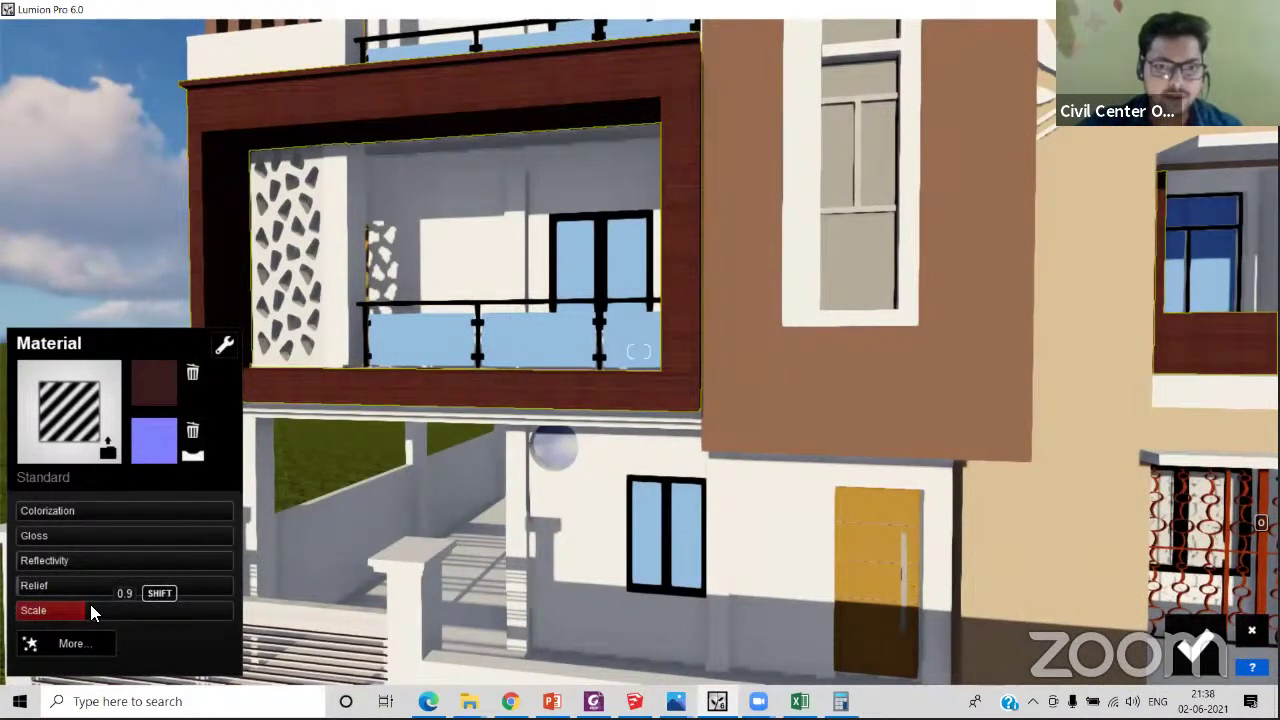
left_click_drag(90, 612, 93, 610)
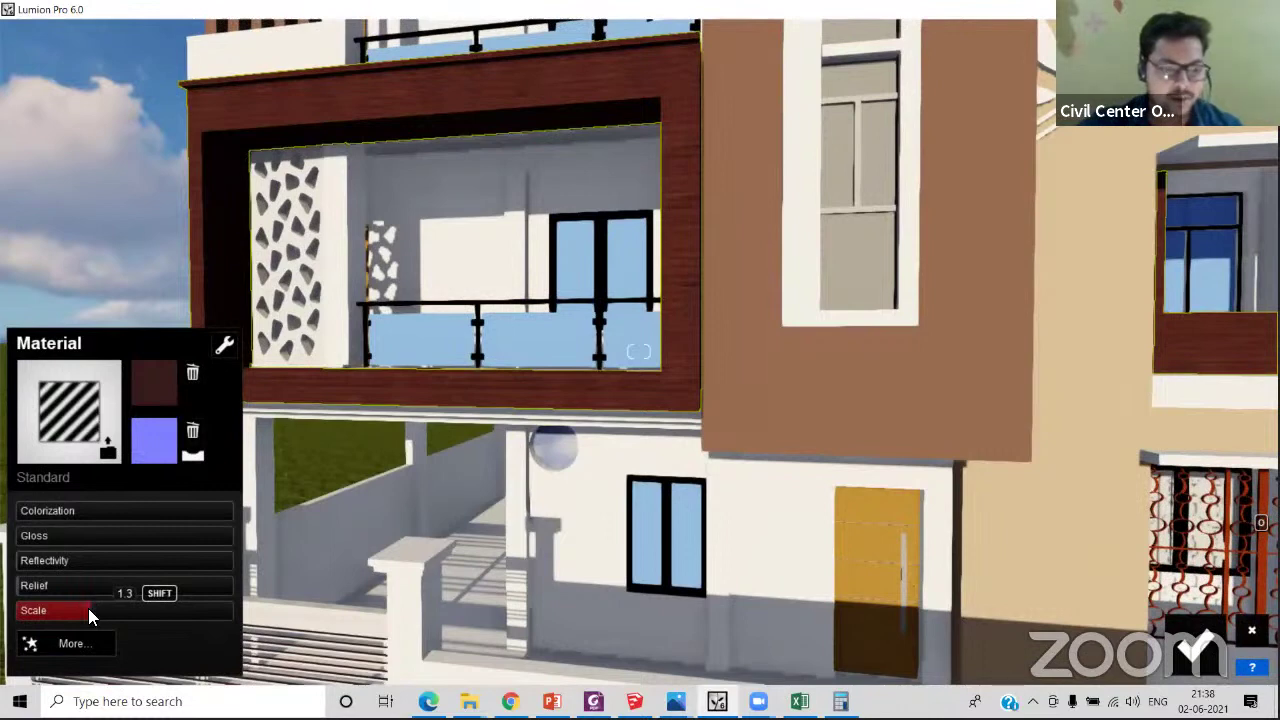
- Set the woody frame texture's scale to 1.6, comparing the plank pattern with the balcony frame in the SketchUp model
left_click_drag(92, 612, 94, 612)
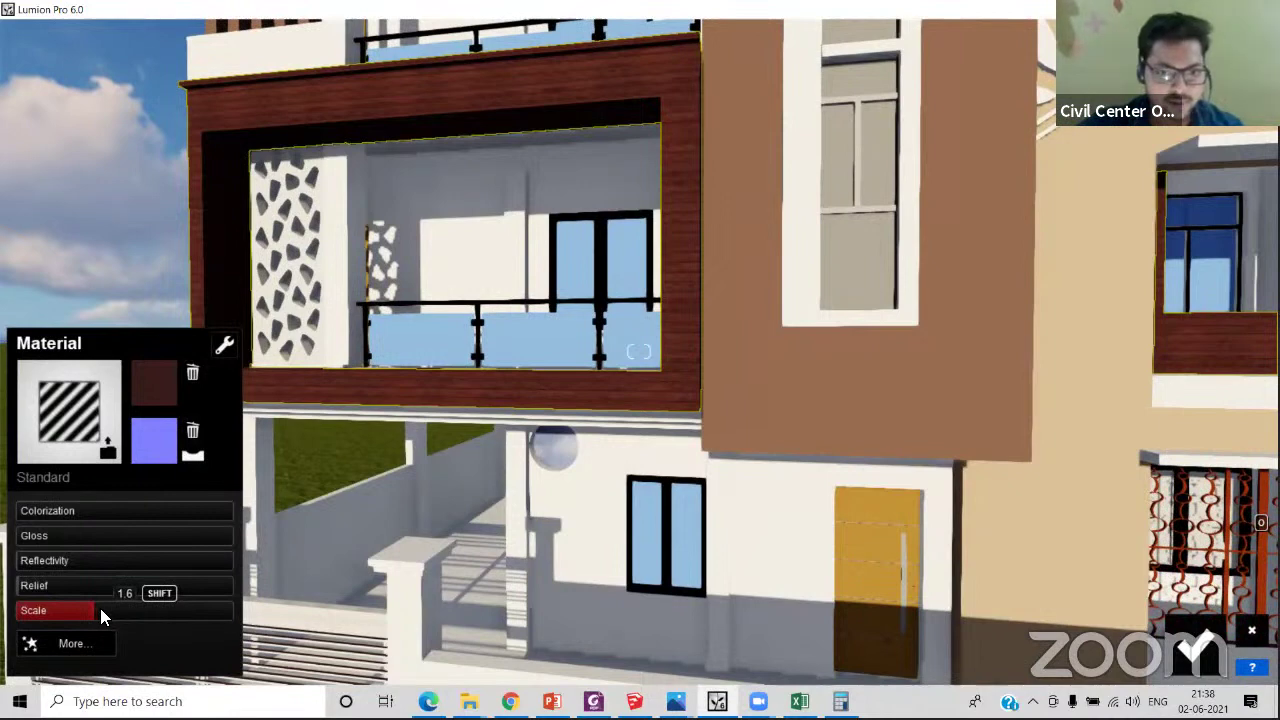
left_click_drag(100, 610, 98, 612)
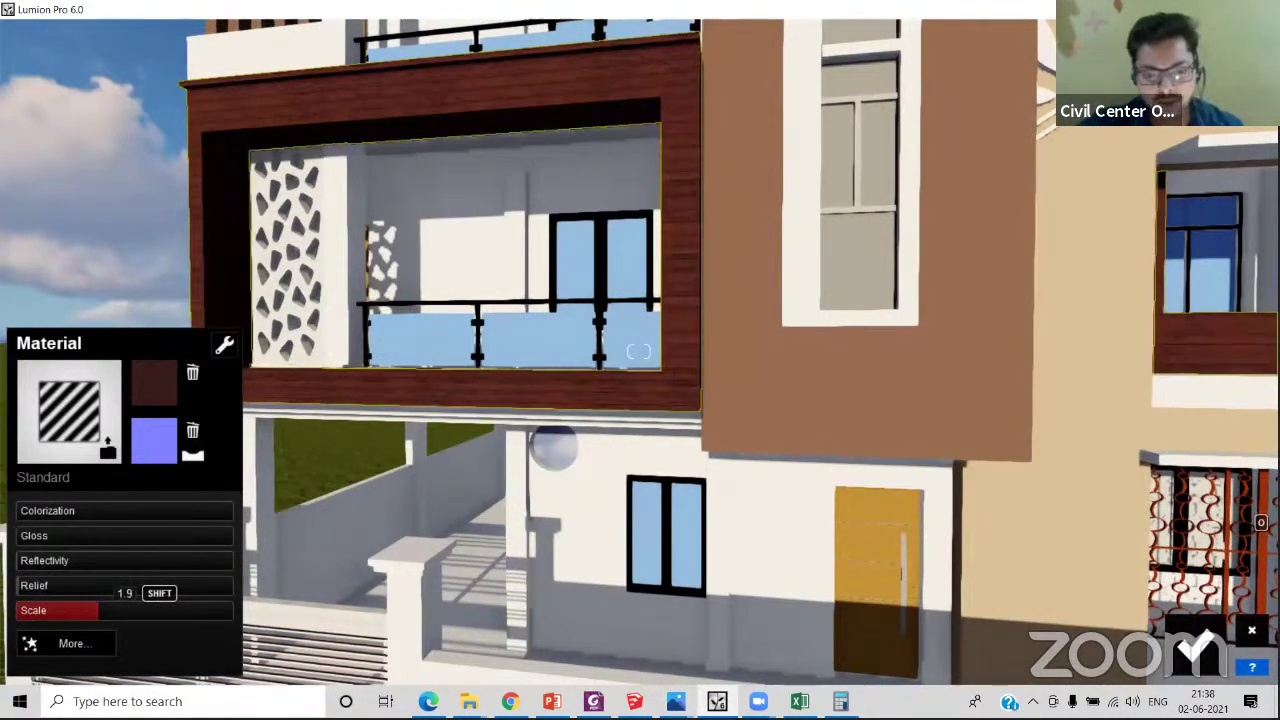
left_click(635, 702)
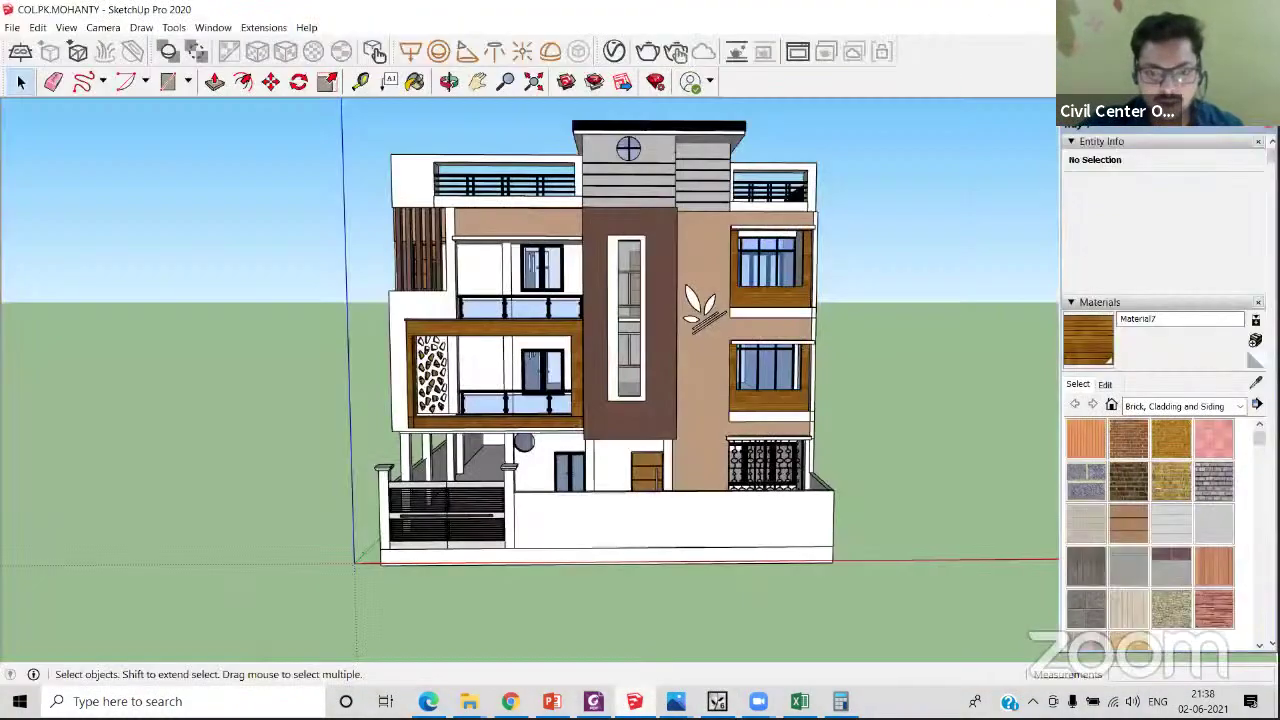
scroll(420, 400, "up", 3)
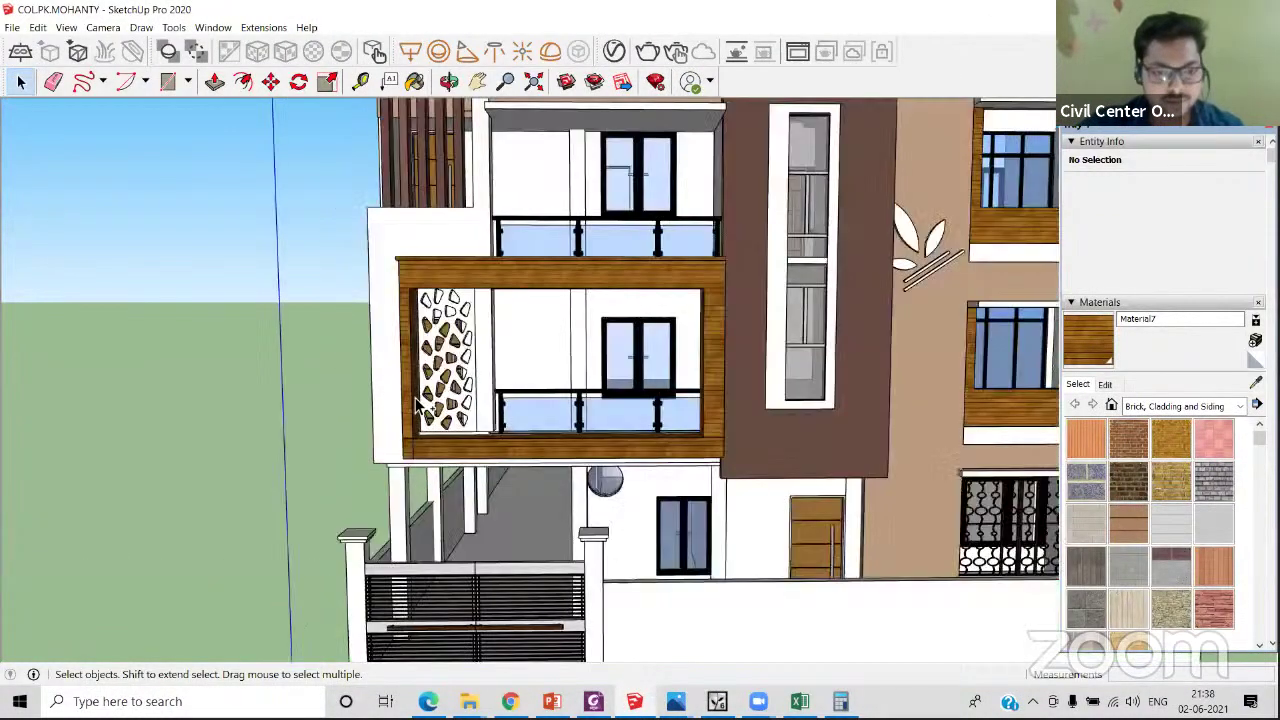
scroll(420, 405, "up", 2)
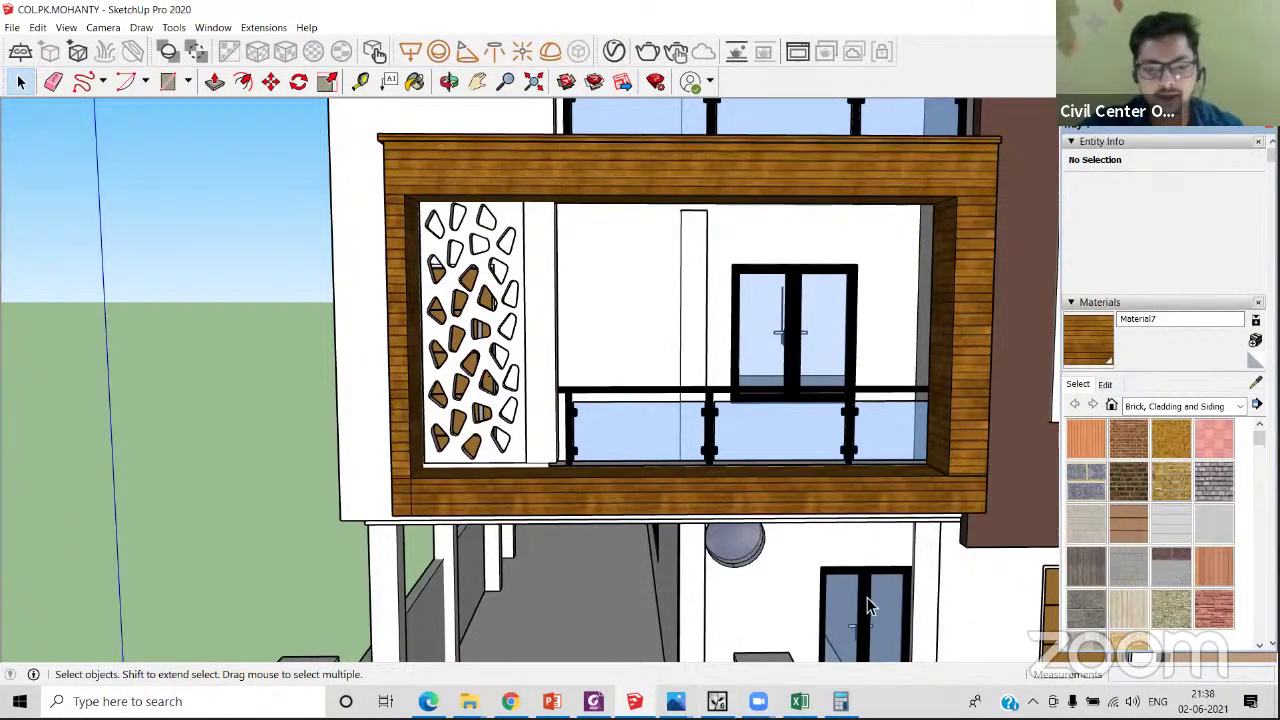
left_click(717, 701)
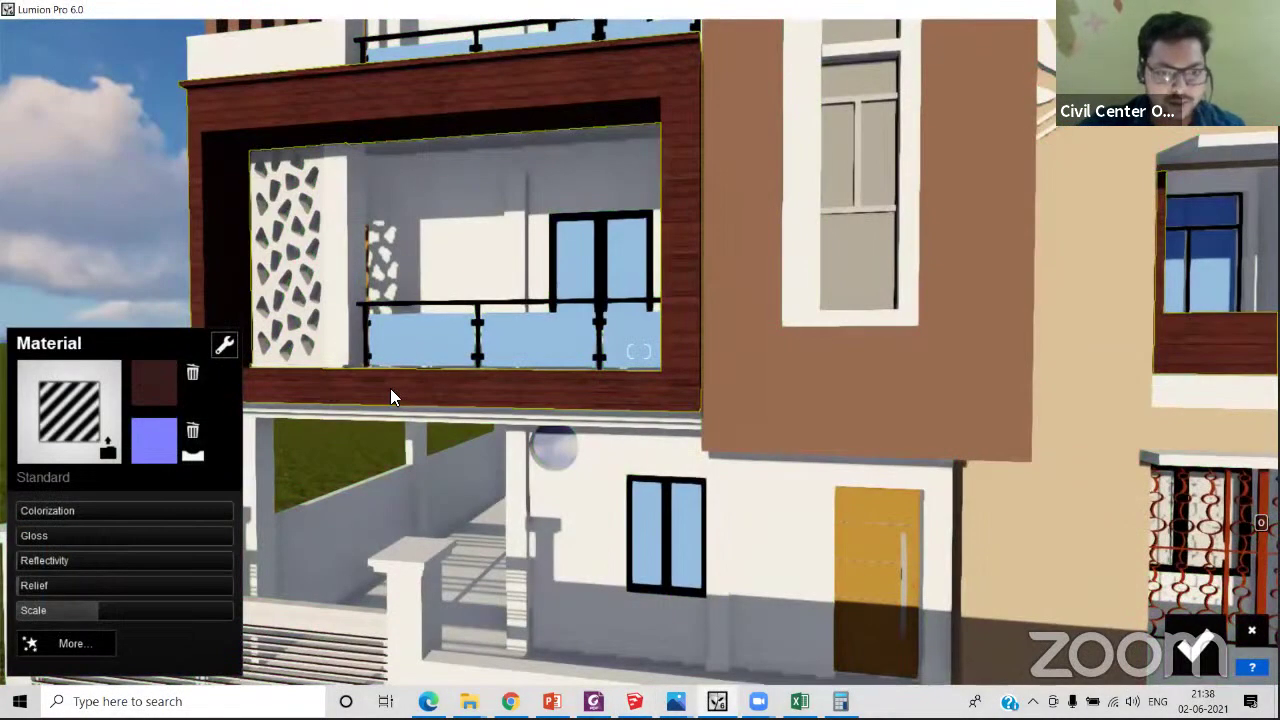
left_click_drag(214, 608, 82, 608)
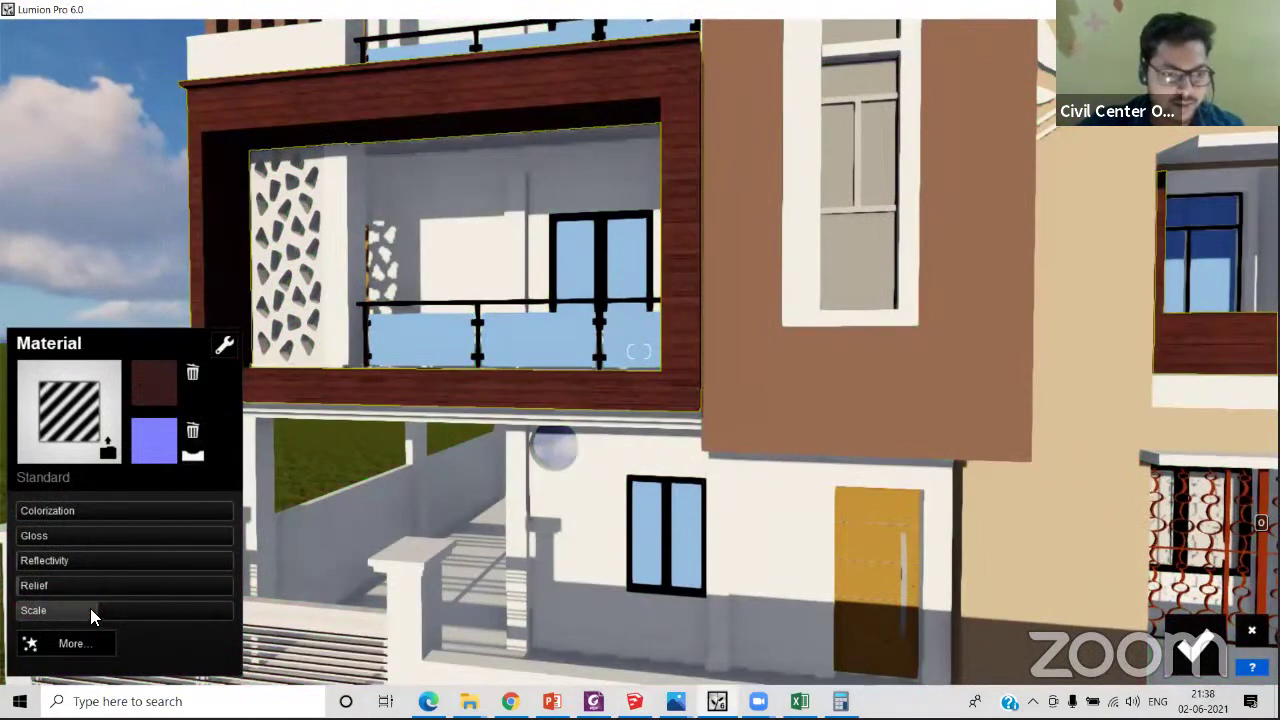
left_click(90, 609)
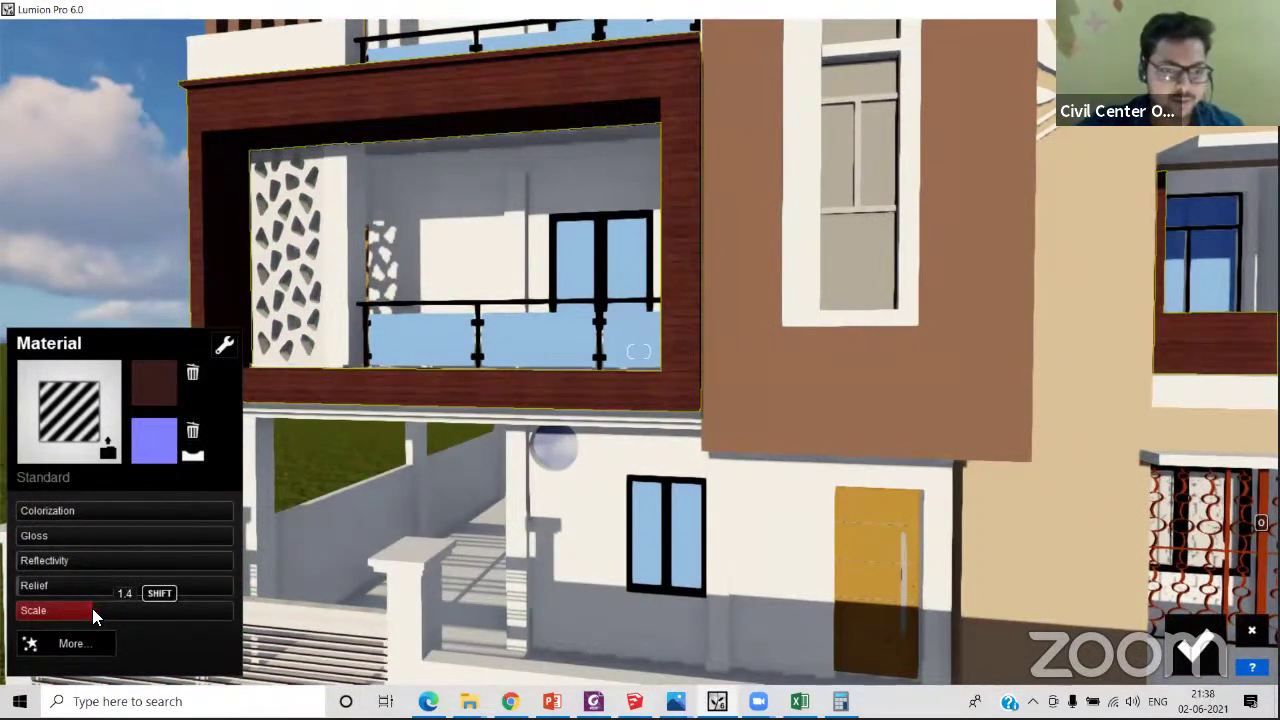
left_click(92, 608)
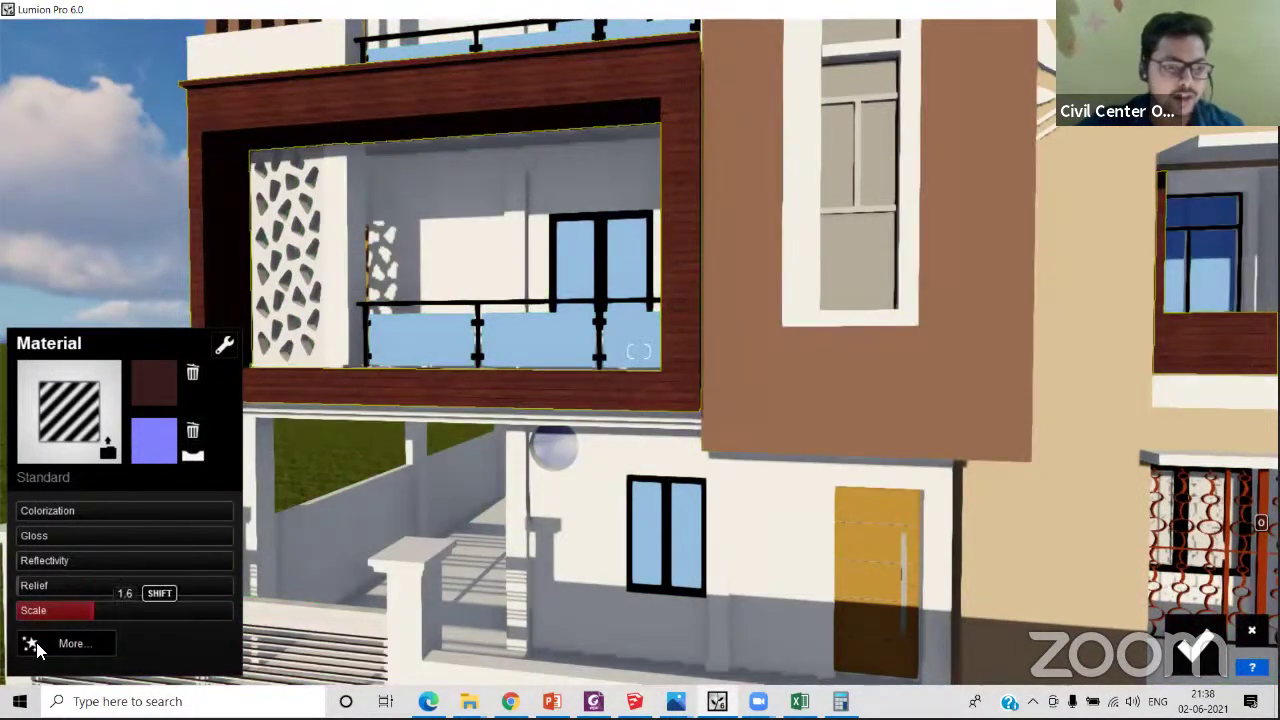
- Open the position settings of the woody frame material and shift the texture slightly along its Z and Y offsets
left_click(36, 645)
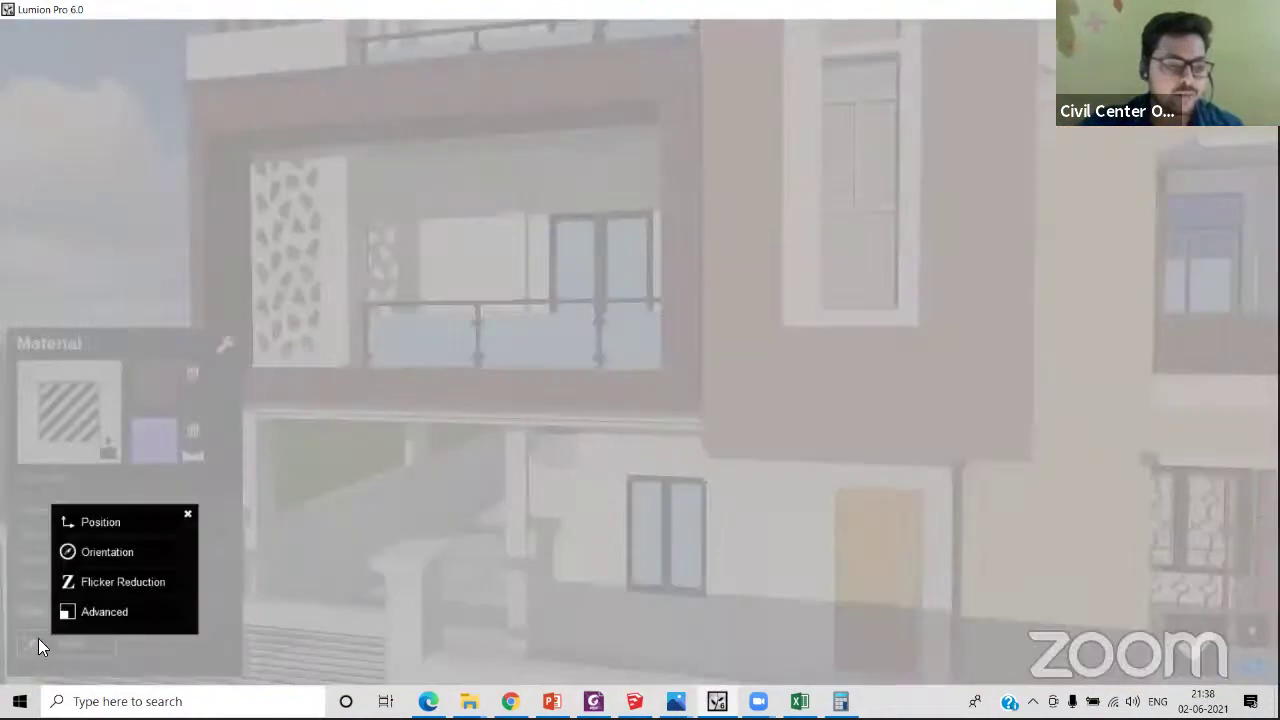
left_click(100, 522)
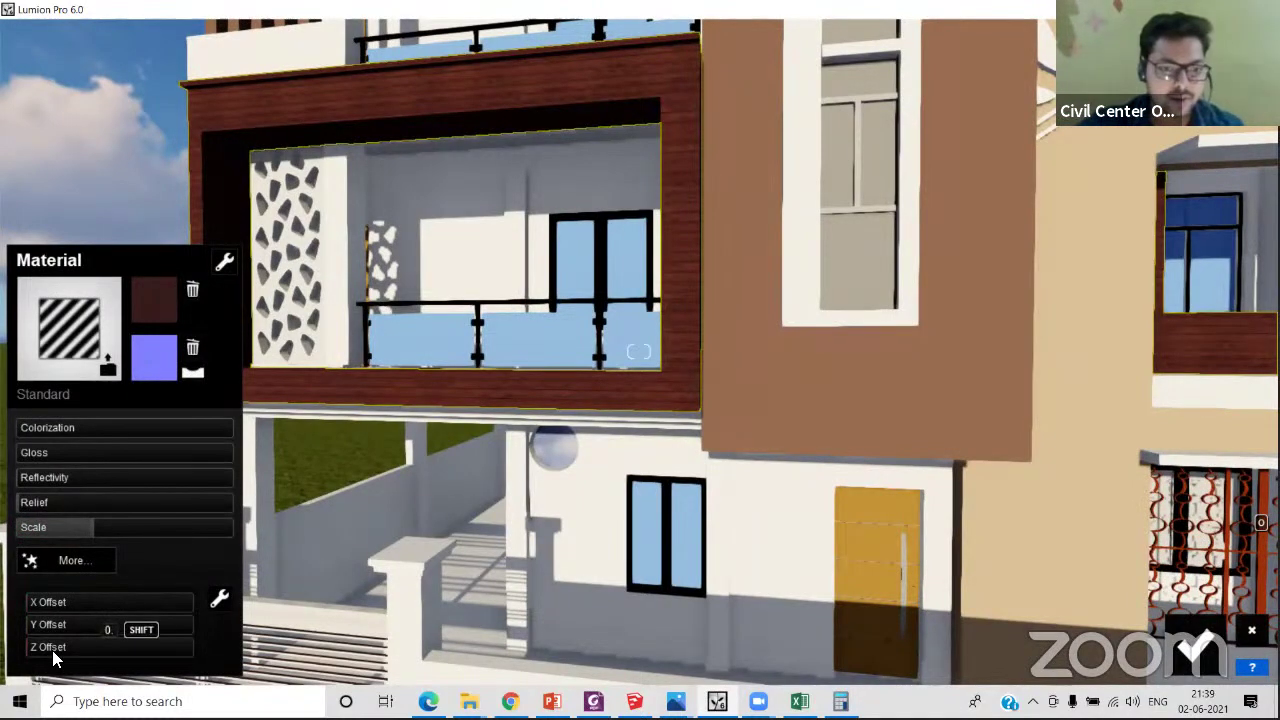
left_click_drag(53, 652, 62, 650)
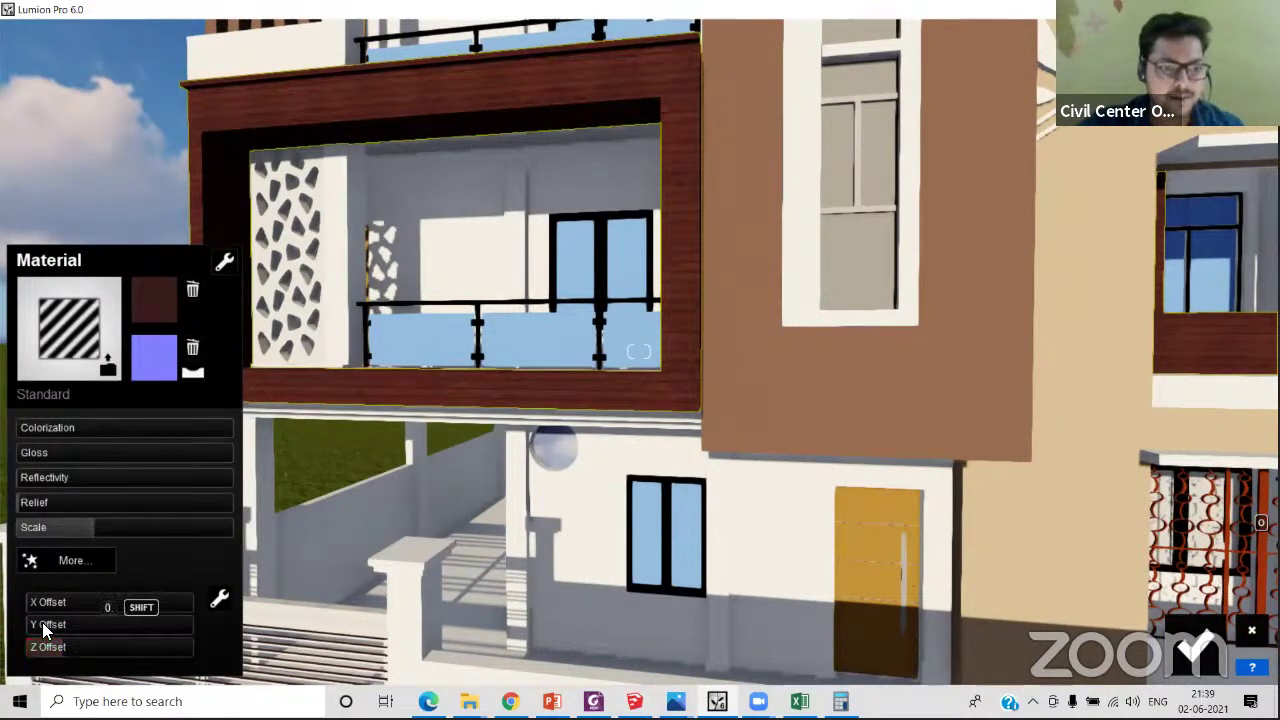
left_click(42, 624)
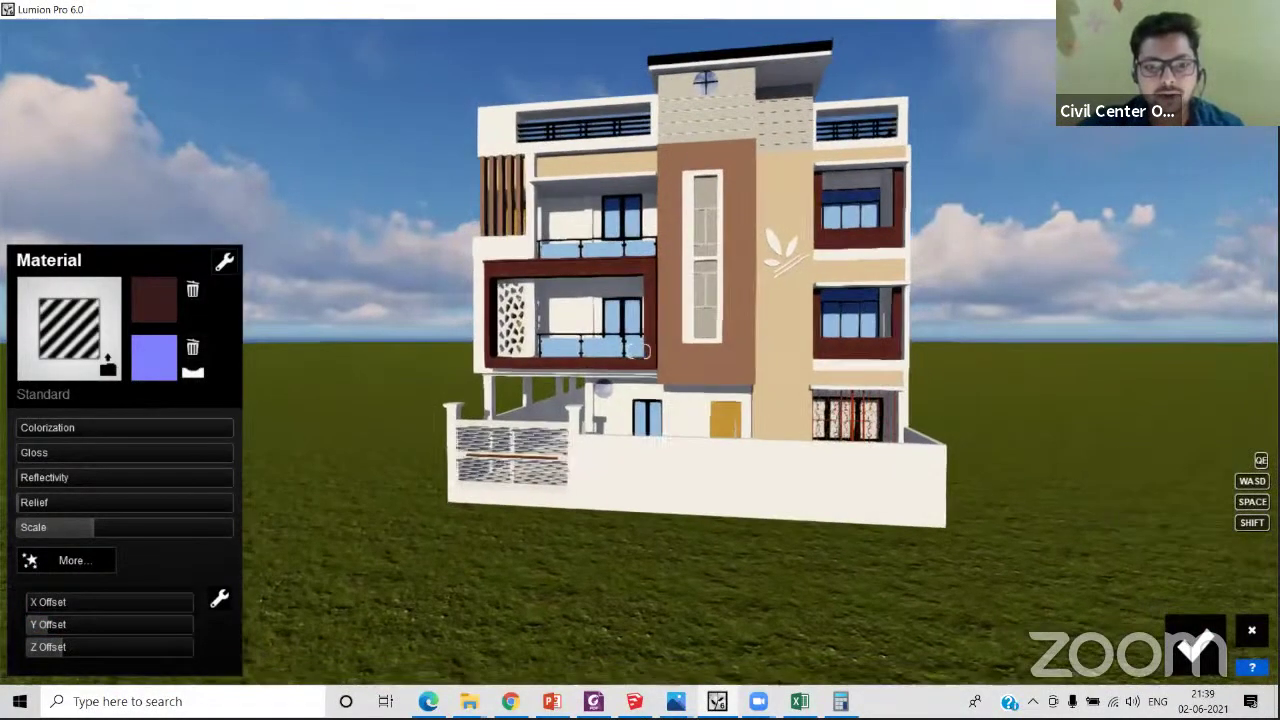
- Fine-tune the woody texture's Y offset to about 0.1 against a close view of the window frame, and save the material
right_click_drag(639, 351, 650, 315)
key("w")
key("d")
key("s")
key("w")
key("shift+w")
key("s")
key("s")
key("w")
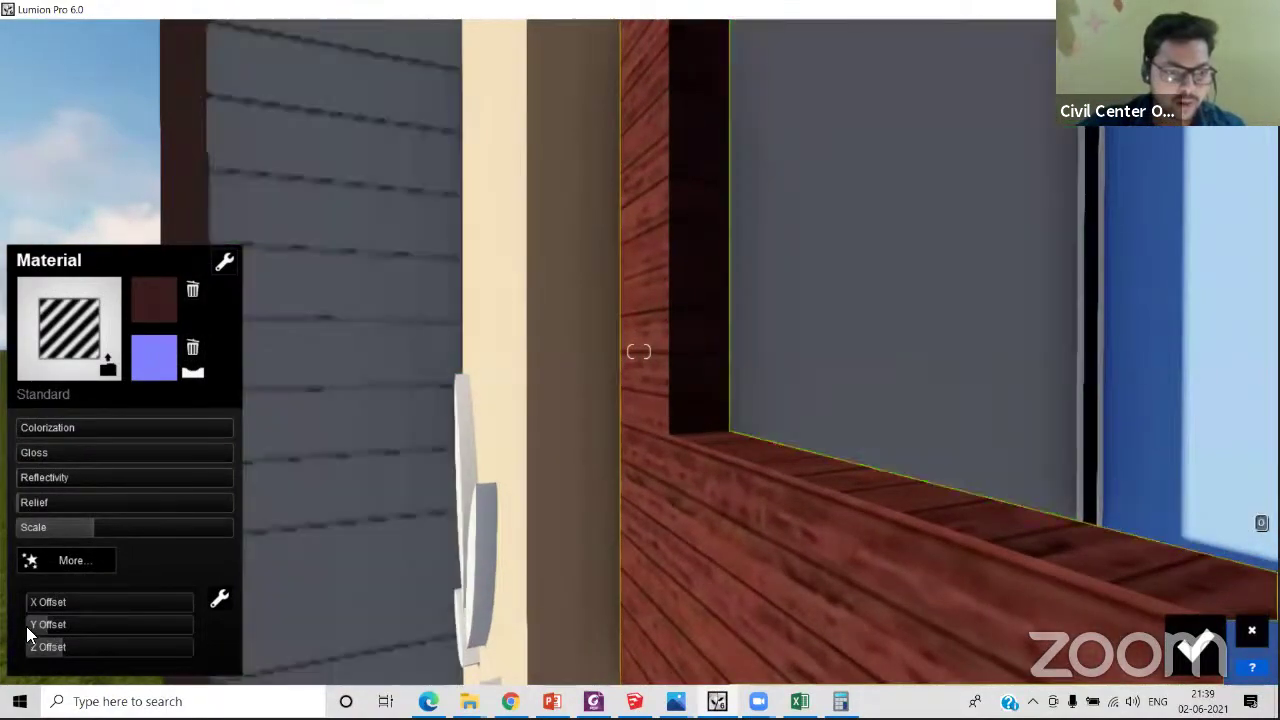
mouse_move(42, 624)
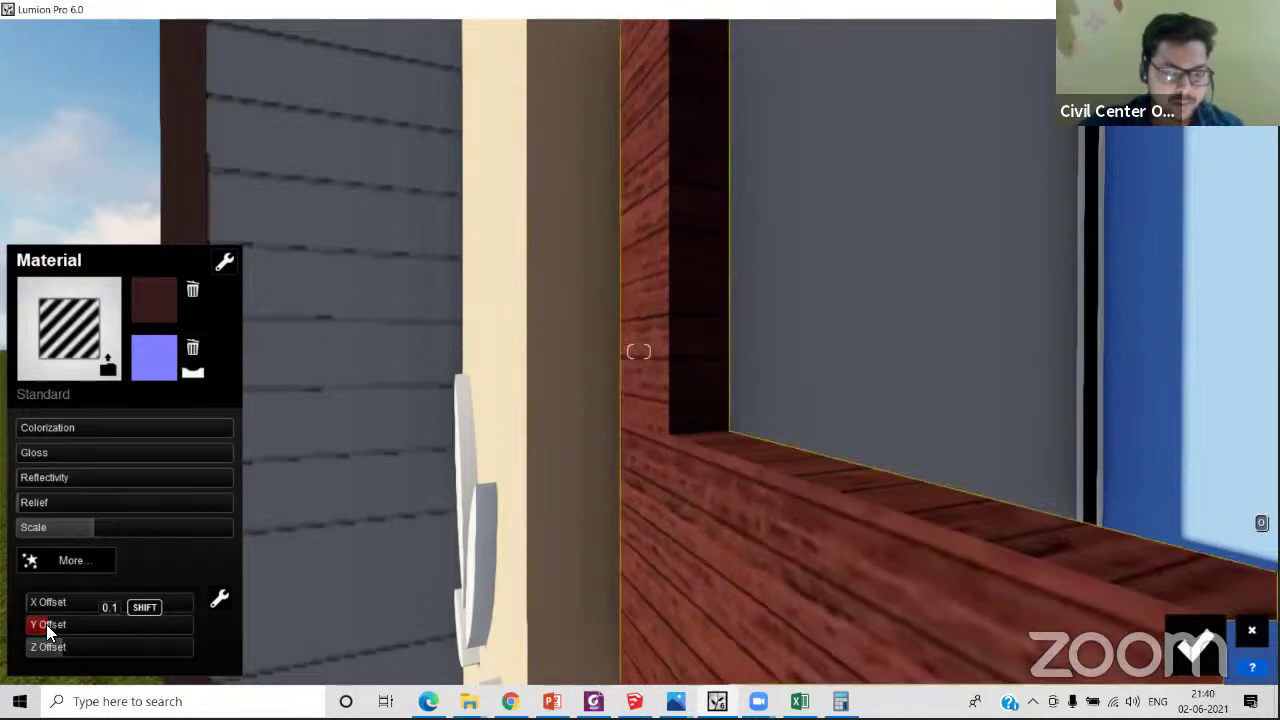
left_click_drag(46, 625, 44, 627)
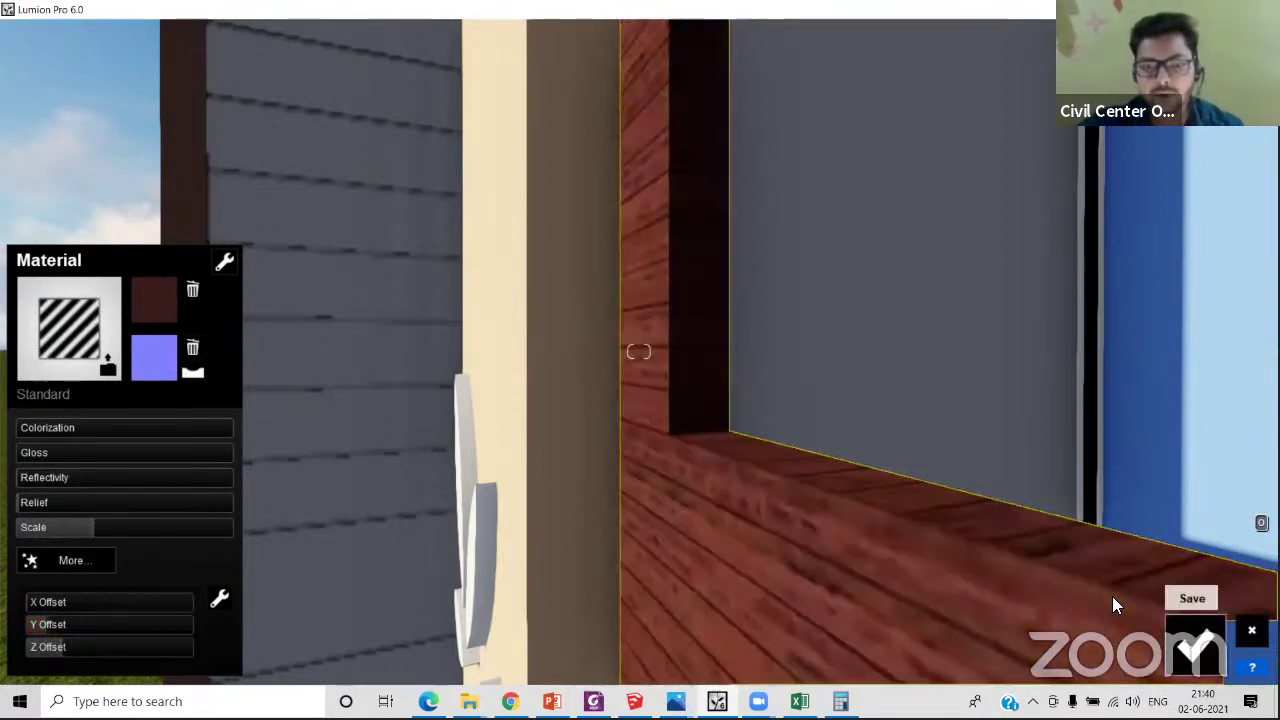
left_click(1195, 645)
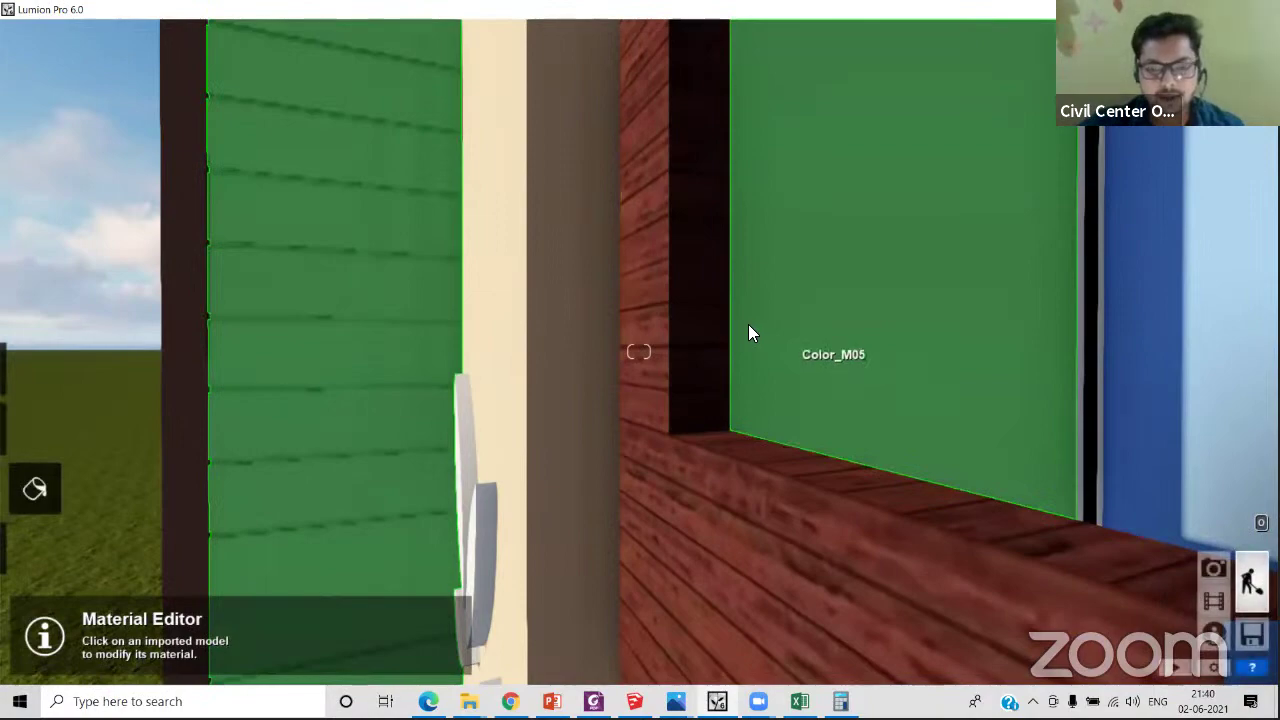
- Inspect the window frames and side wall of the house, ending with the whole front facade in view
scroll(748, 324, "down", 4)
scroll(738, 330, "down", 3)
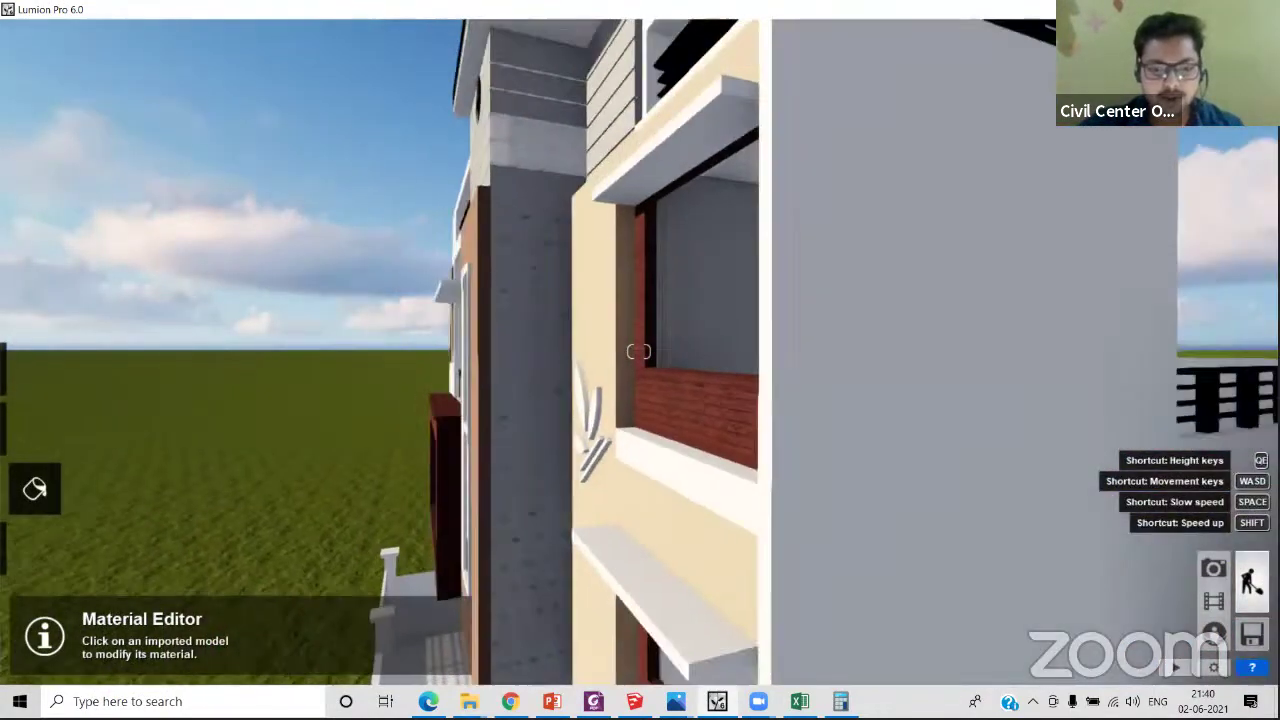
right_click_drag(738, 330, 668, 436)
right_click_drag(638, 352, 718, 325)
key("w")
right_click_drag(640, 330, 648, 358)
scroll(645, 350, "up", 3)
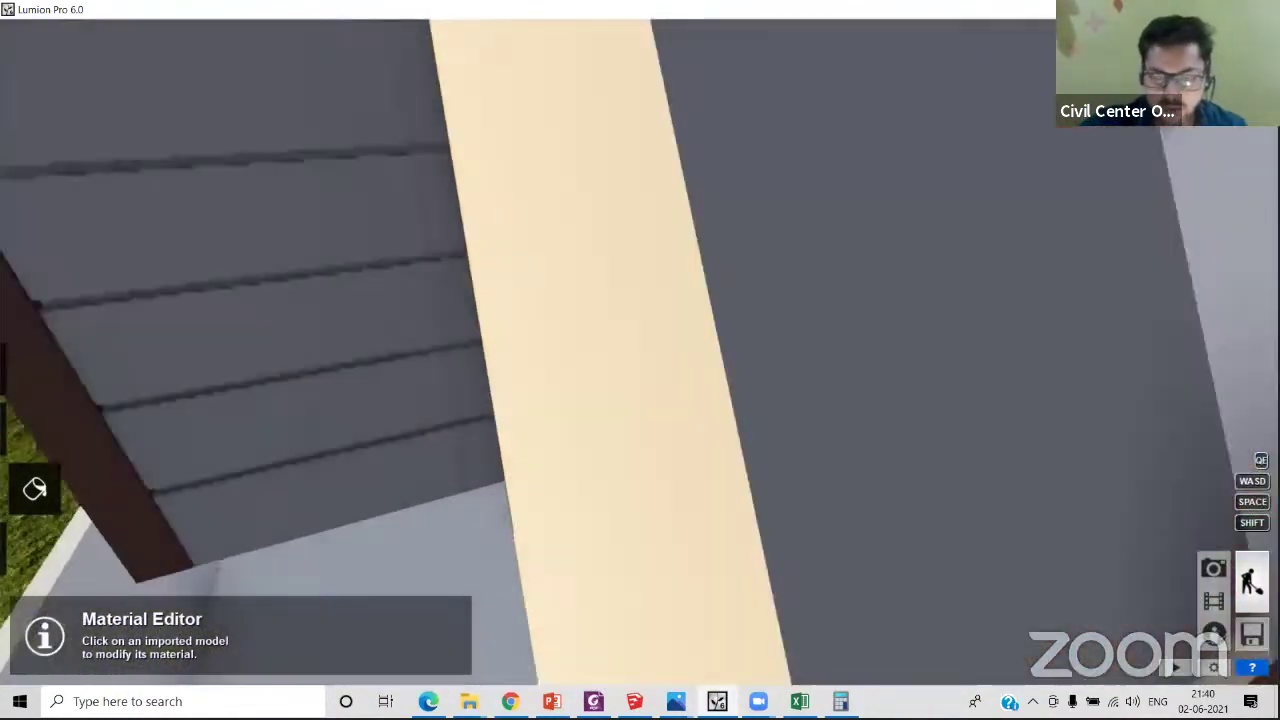
scroll(638, 351, "down", 4)
scroll(645, 348, "down", 6)
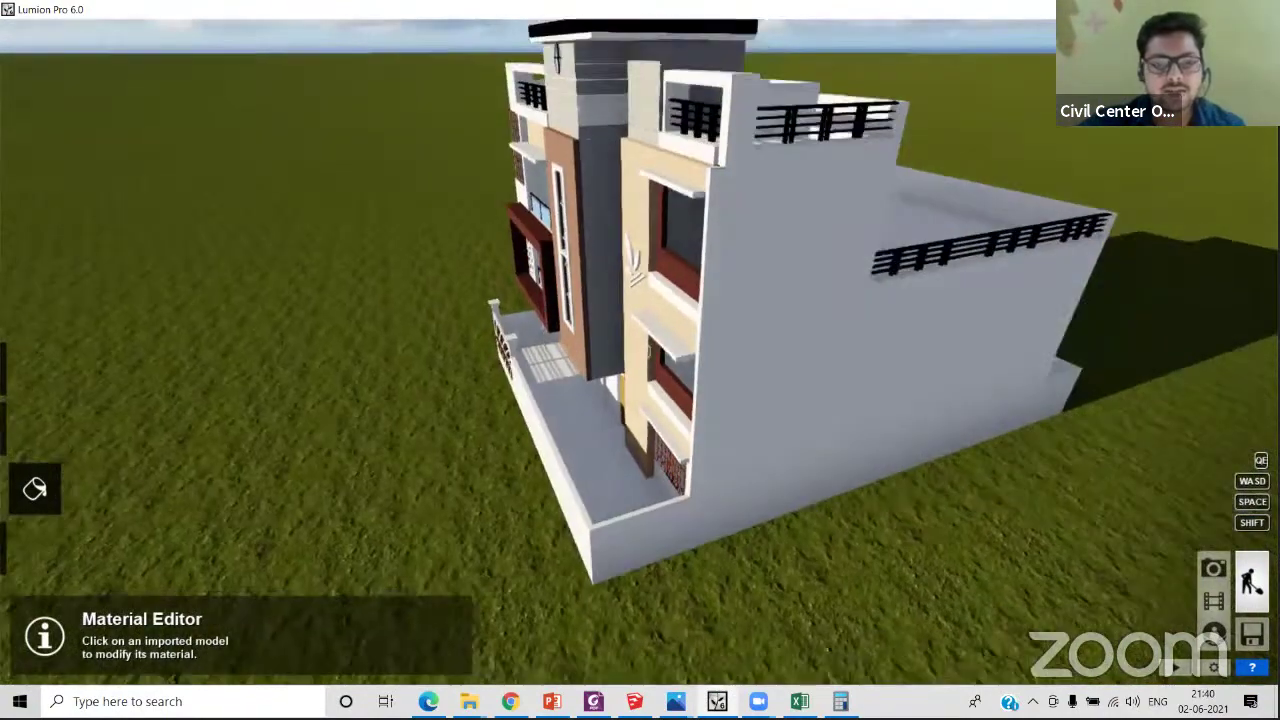
right_click_drag(648, 351, 704, 340)
key("s")
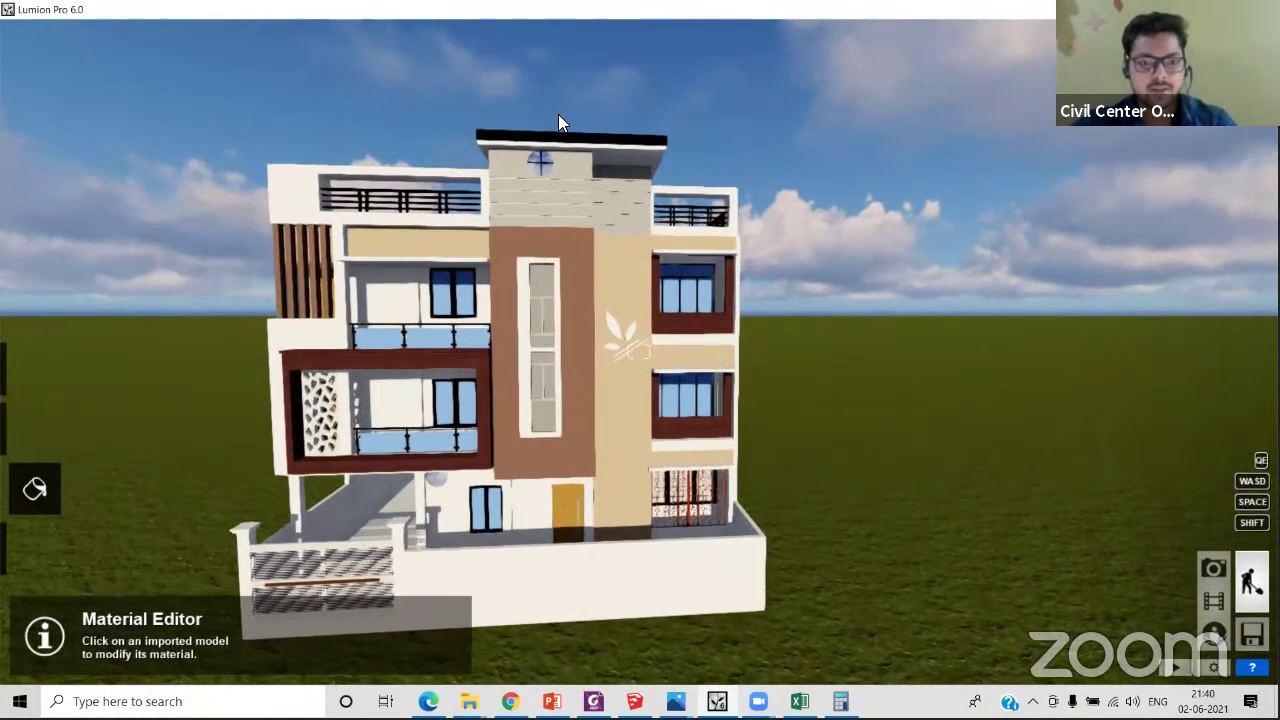
- Give the grooved walls of the roof tower a Standard material with the Smoke-N 0616 color map and no gloss, reflectivity or relief, and save it
left_click(568, 173)
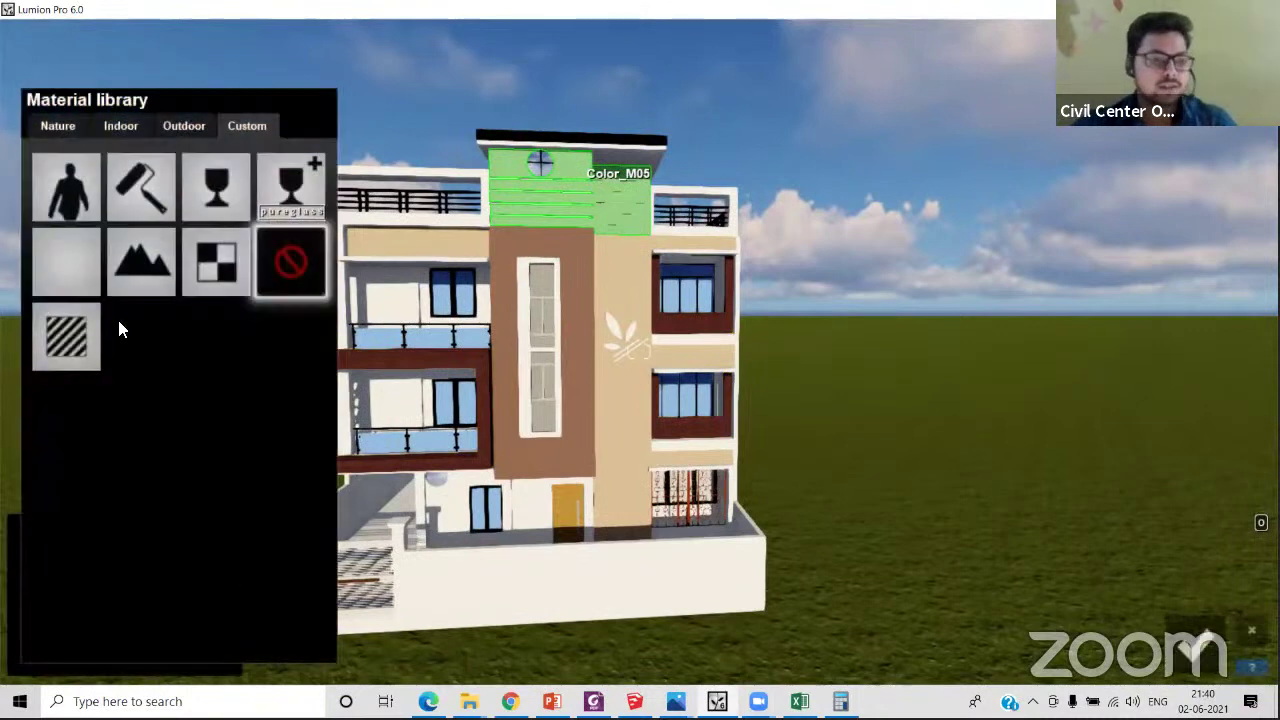
left_click(95, 330)
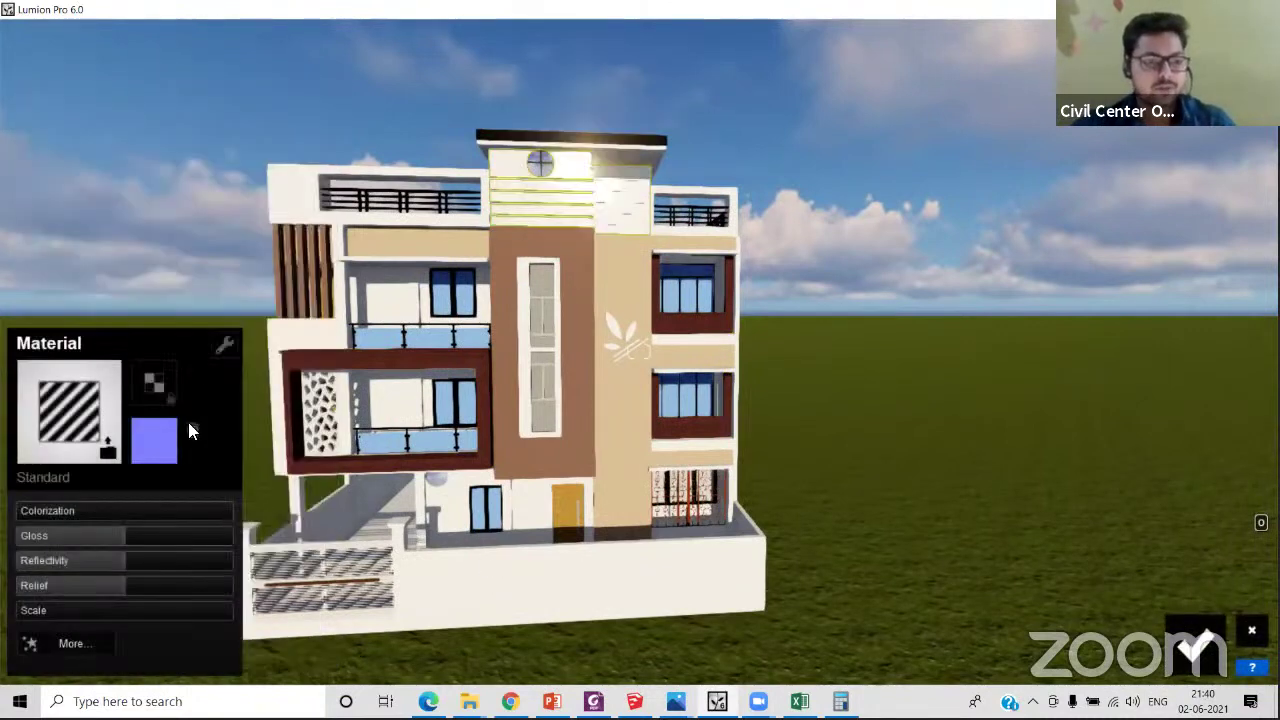
left_click(140, 372)
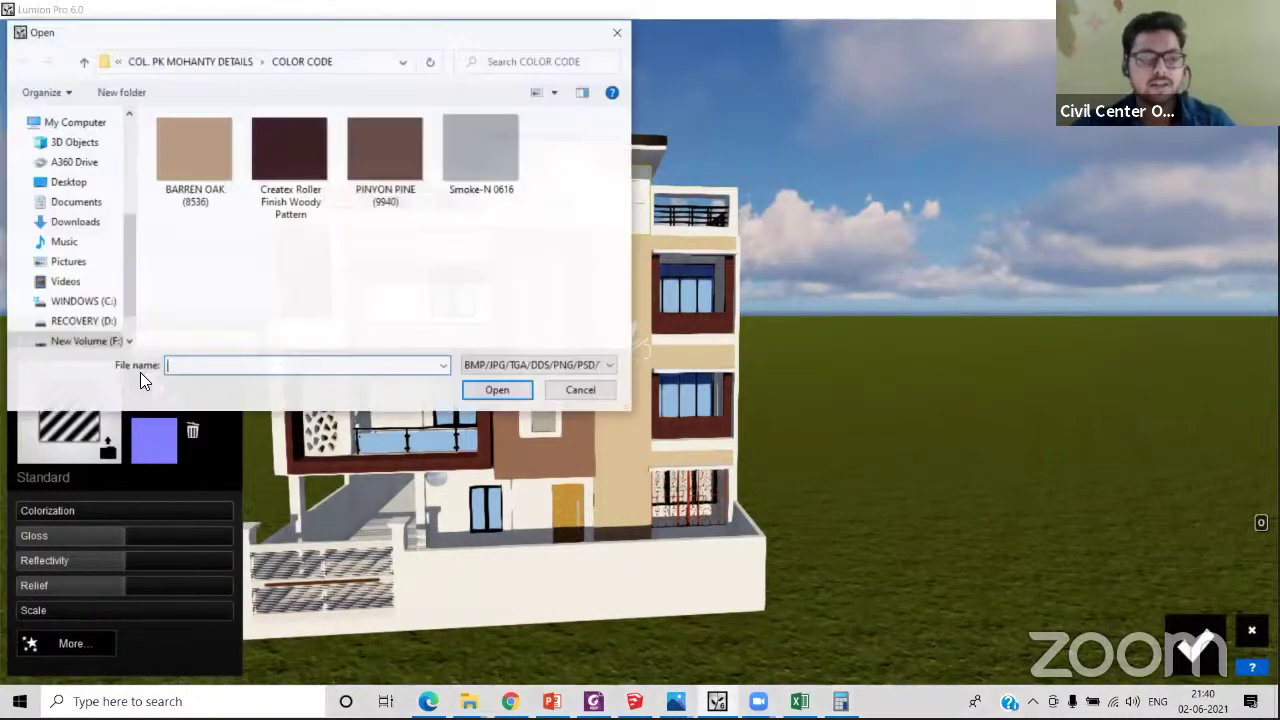
left_click(491, 160)
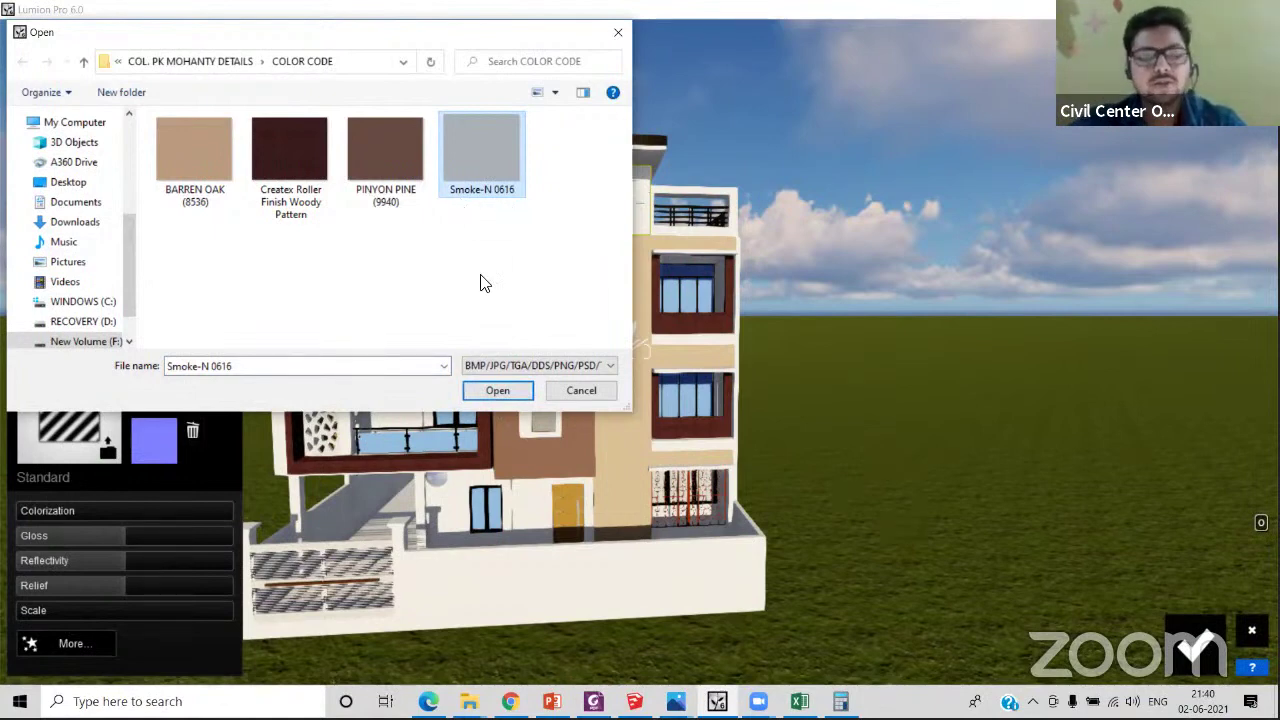
left_click(508, 392)
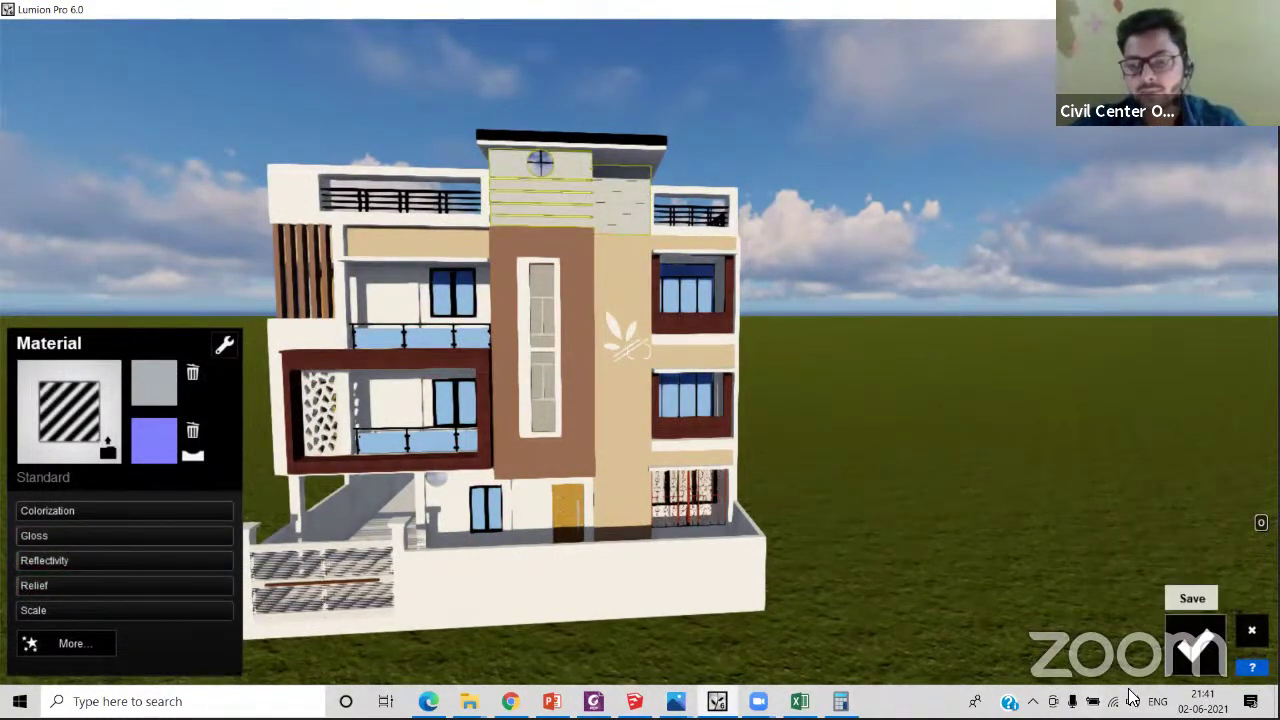
left_click(1196, 650)
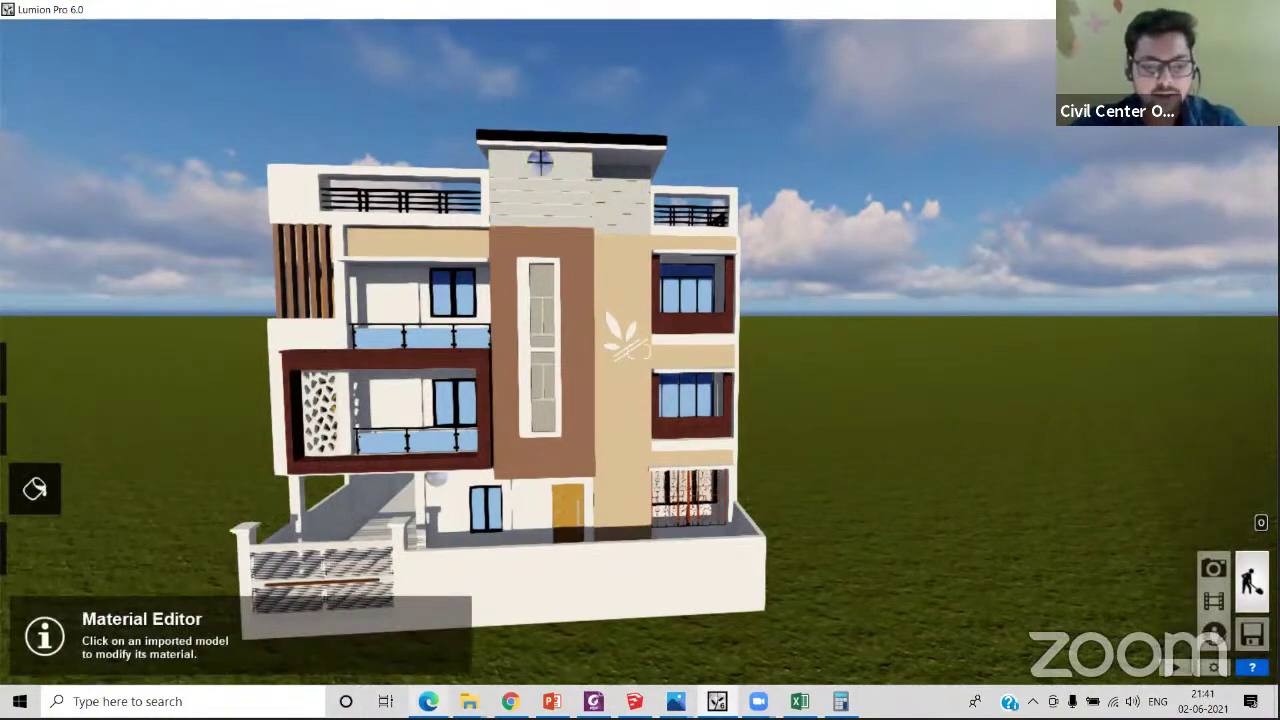
- Check the live chat of the YouTube stream in the browser, and return to Lumion
key("alt+Tab")
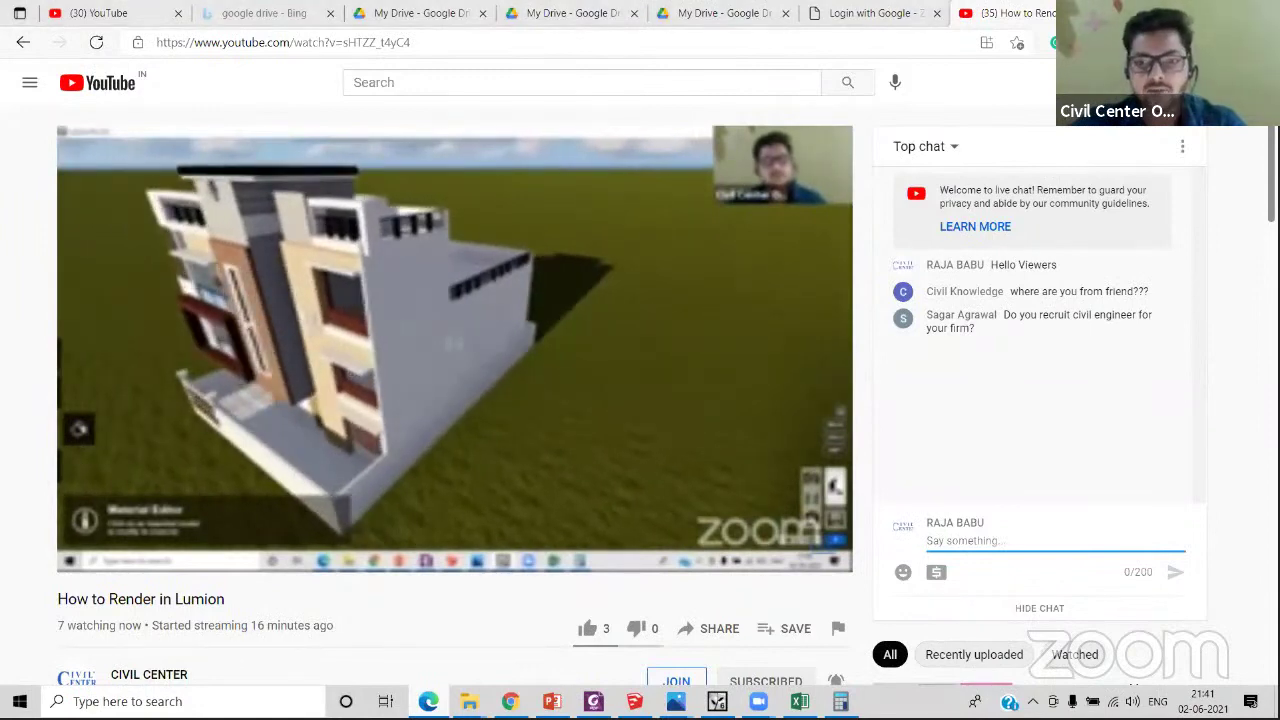
key("alt+Tab")
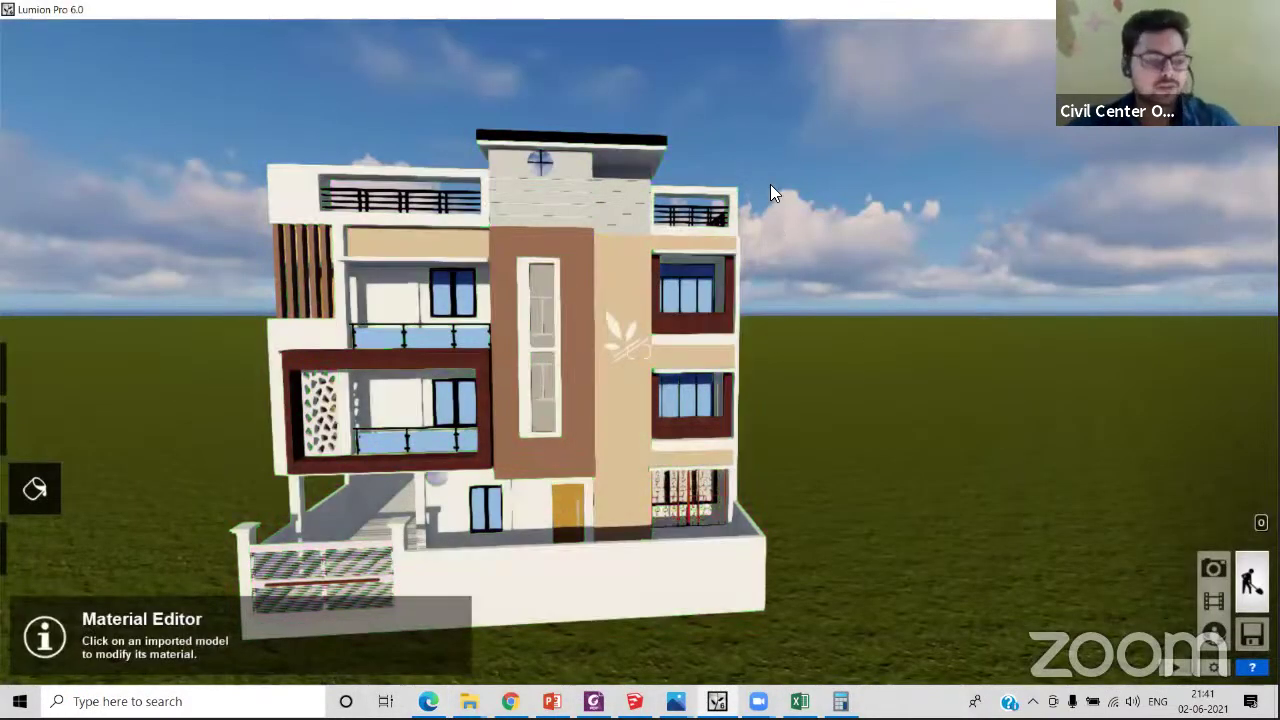
- Open the material library for the blue translucent glass of the balcony railings and windows on the front facade
right_click_drag(770, 190, 640, 214)
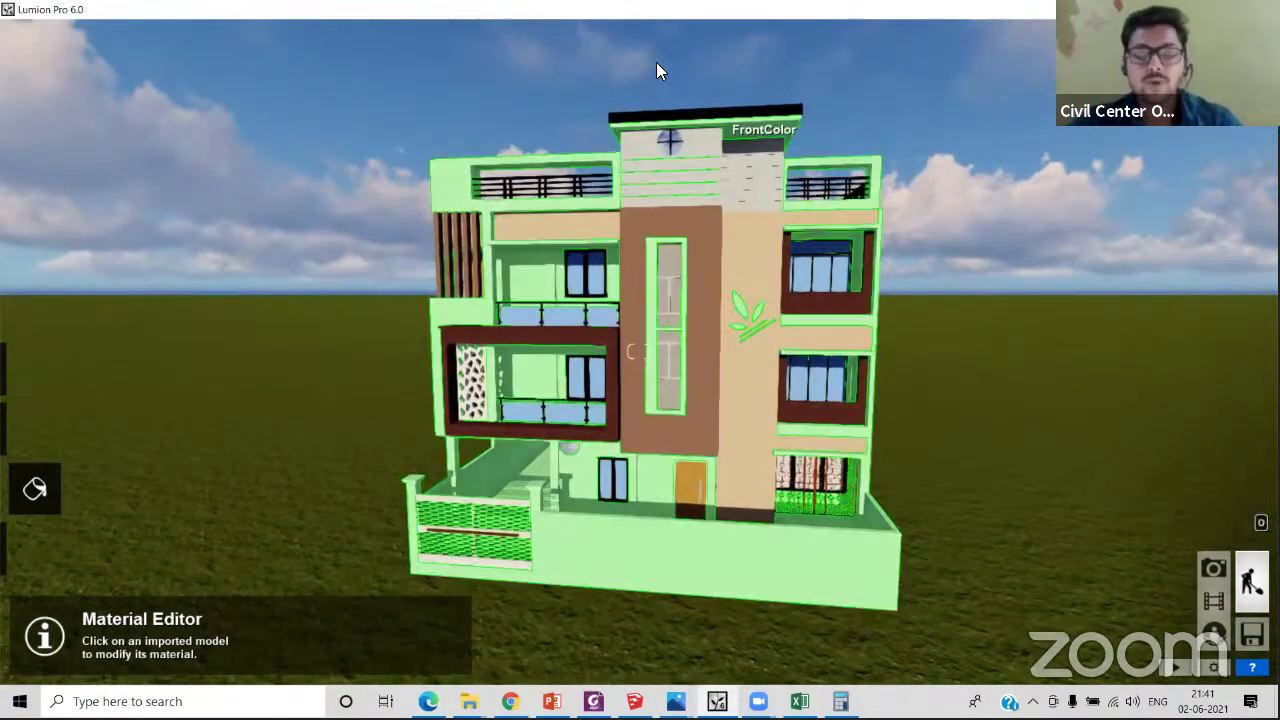
scroll(656, 62, "up", 4)
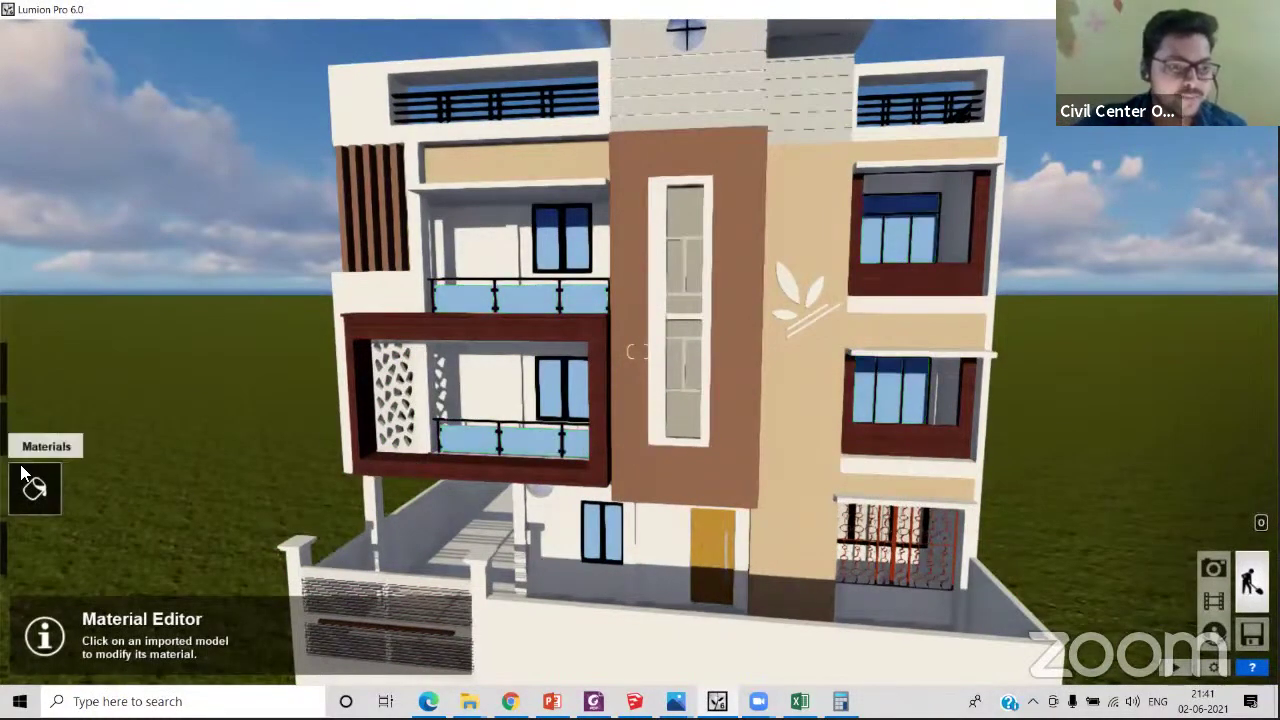
mouse_move(47, 425)
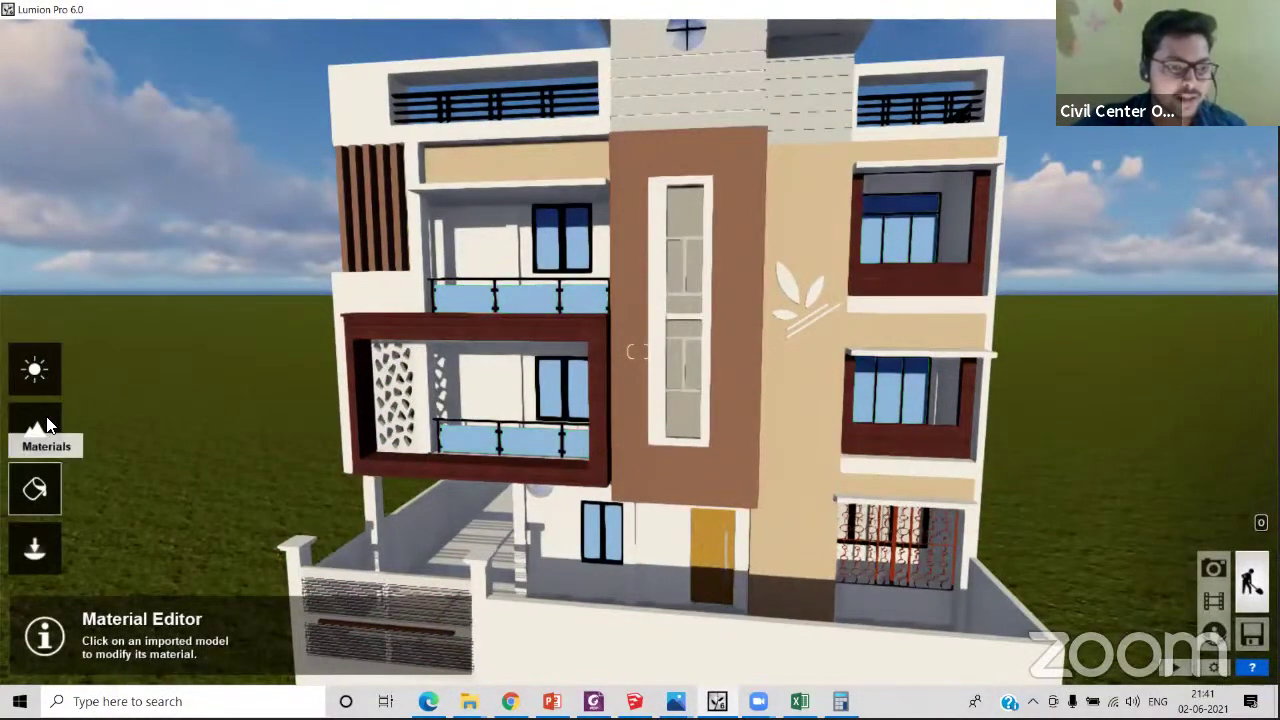
left_click(43, 495)
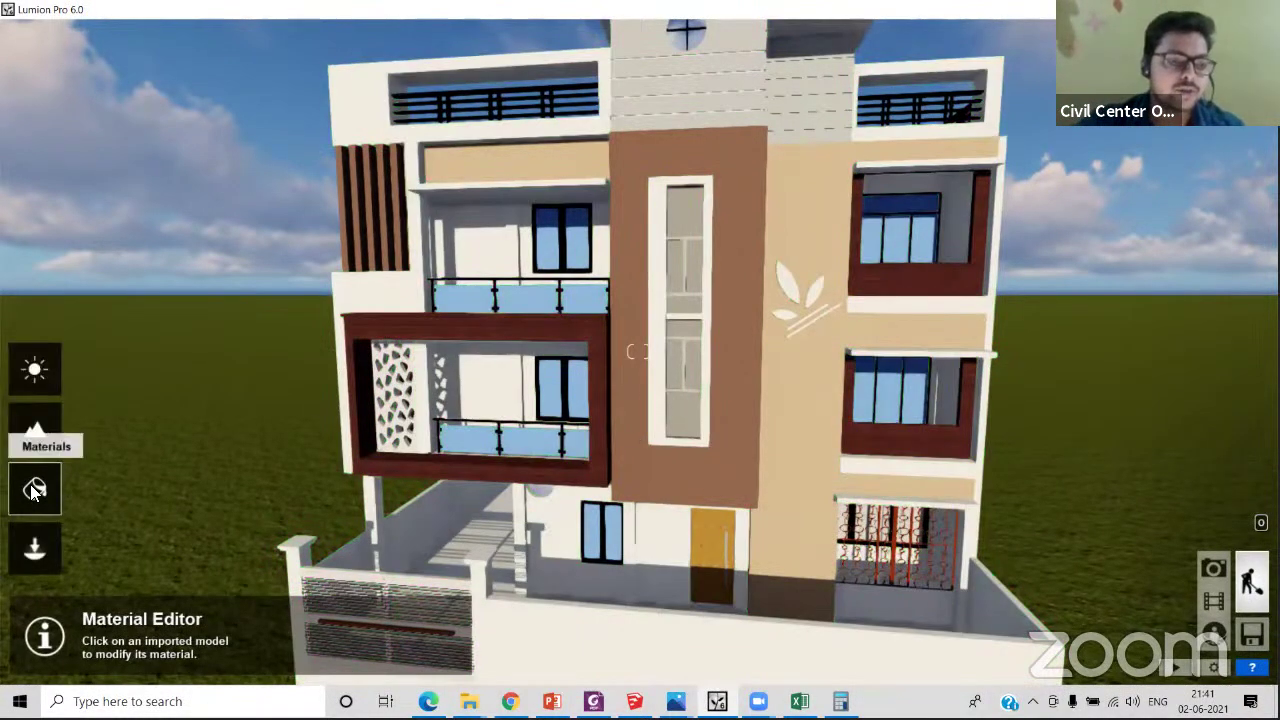
left_click(454, 441)
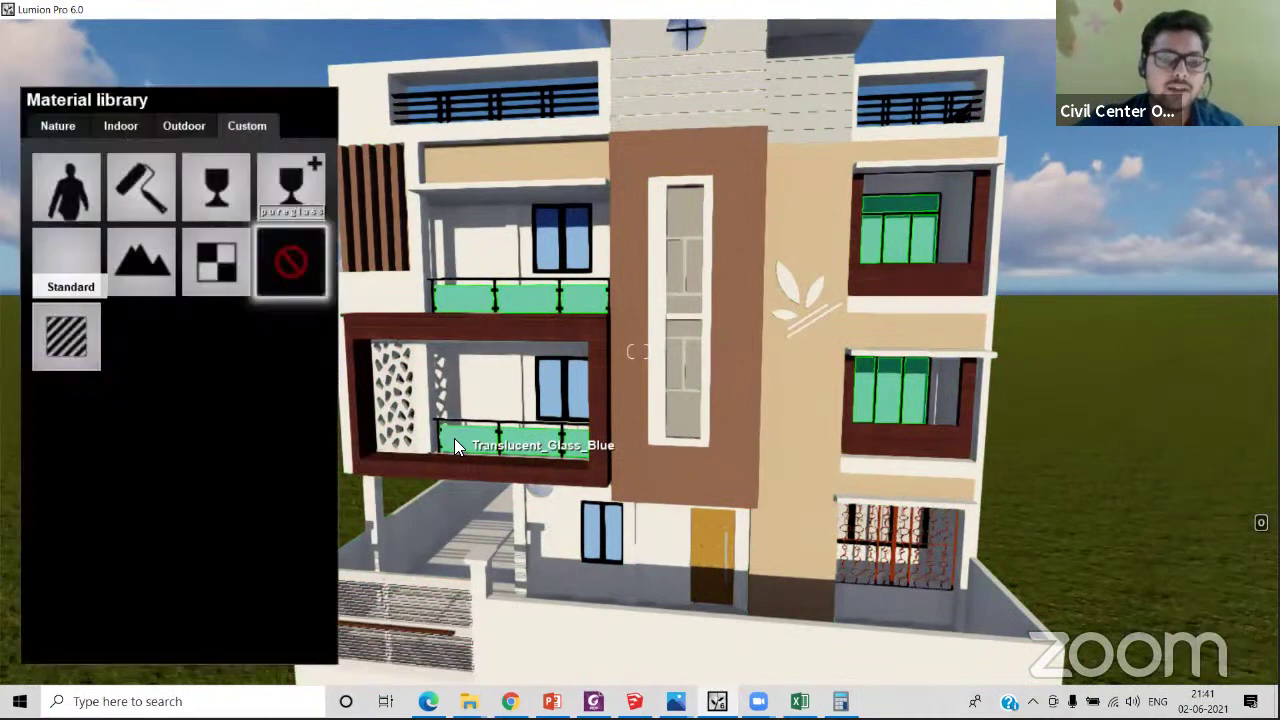
- Try the indoor glass presets Milky_Glass_003 and Interior Glass 001 on the balcony railing and window glass
left_click(130, 125)
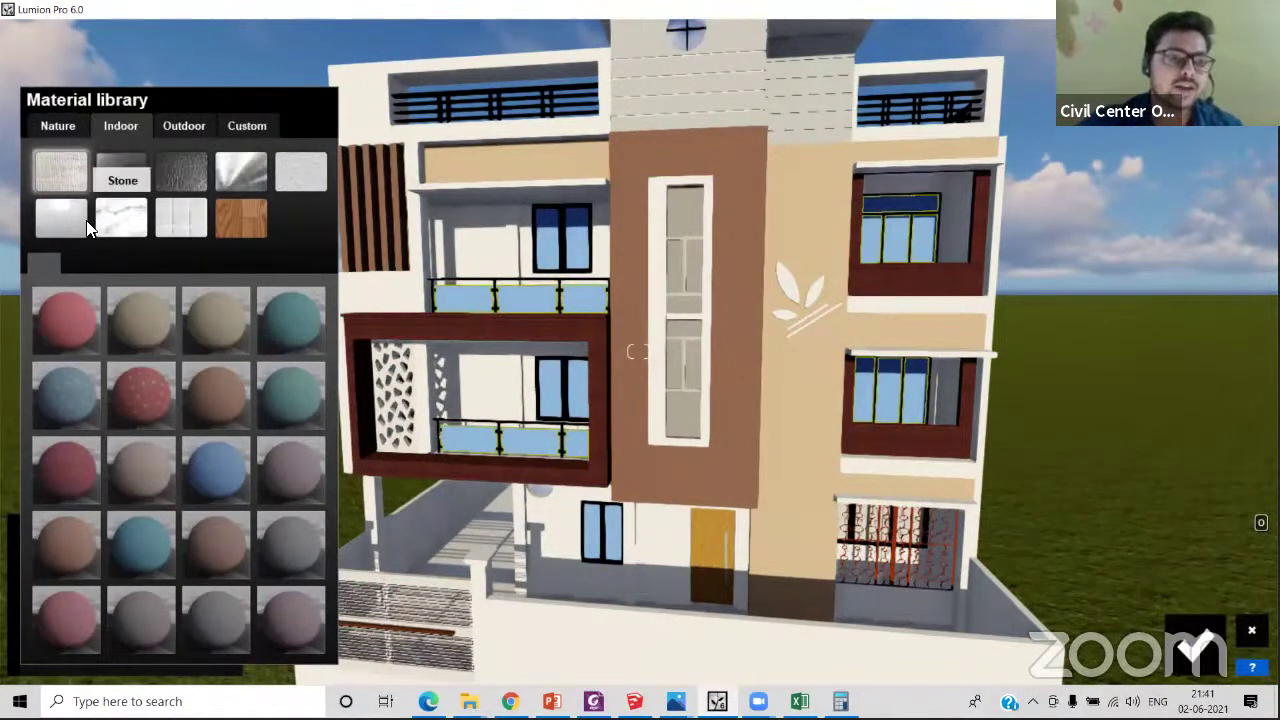
left_click(118, 170)
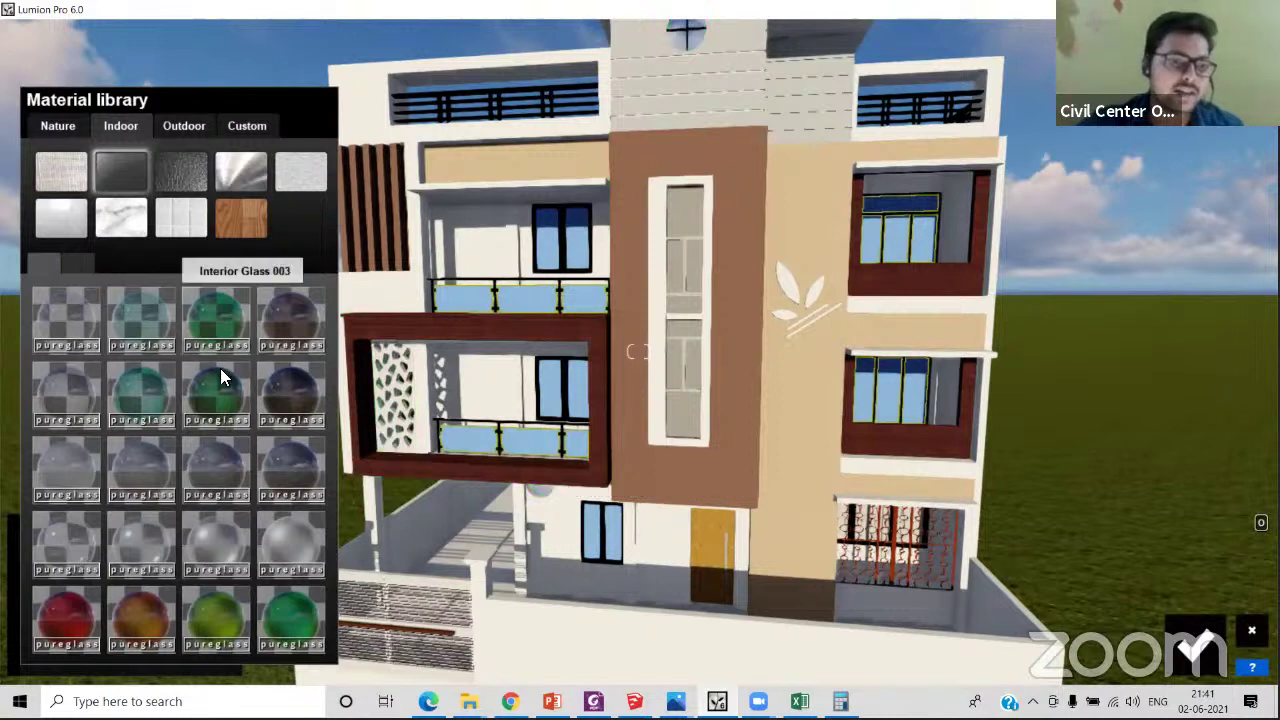
left_click(204, 478)
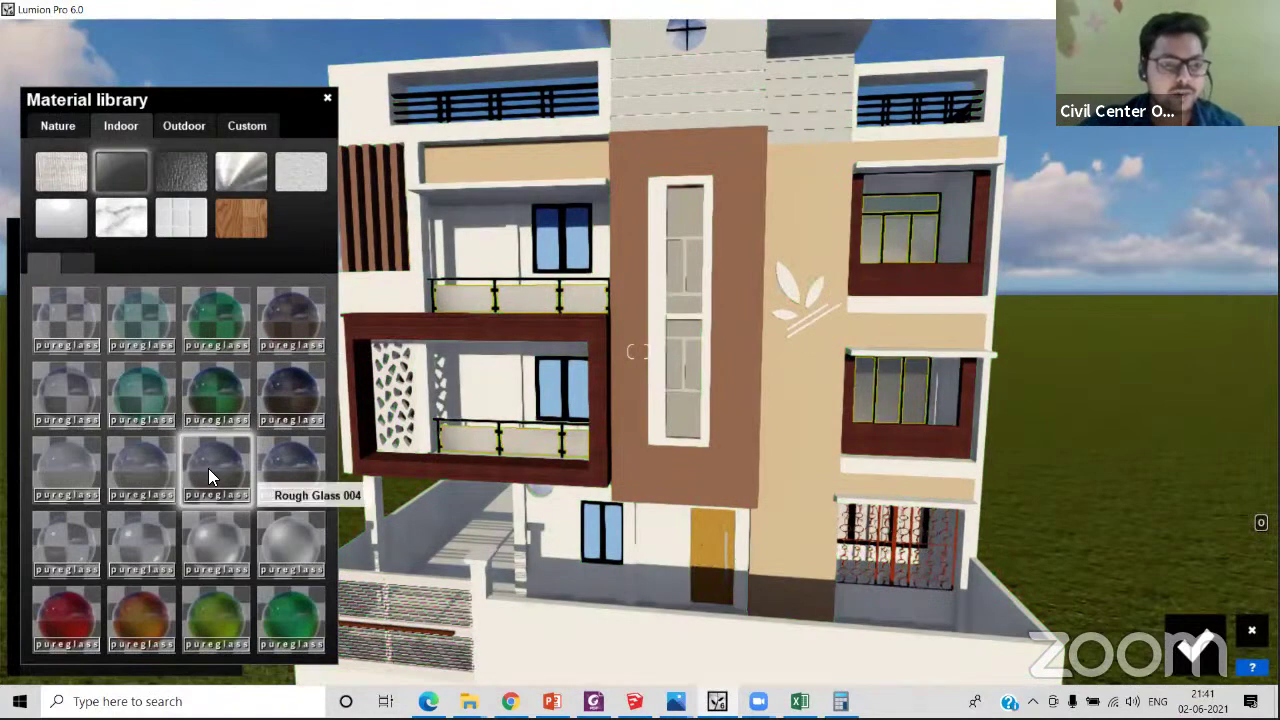
left_click(208, 470)
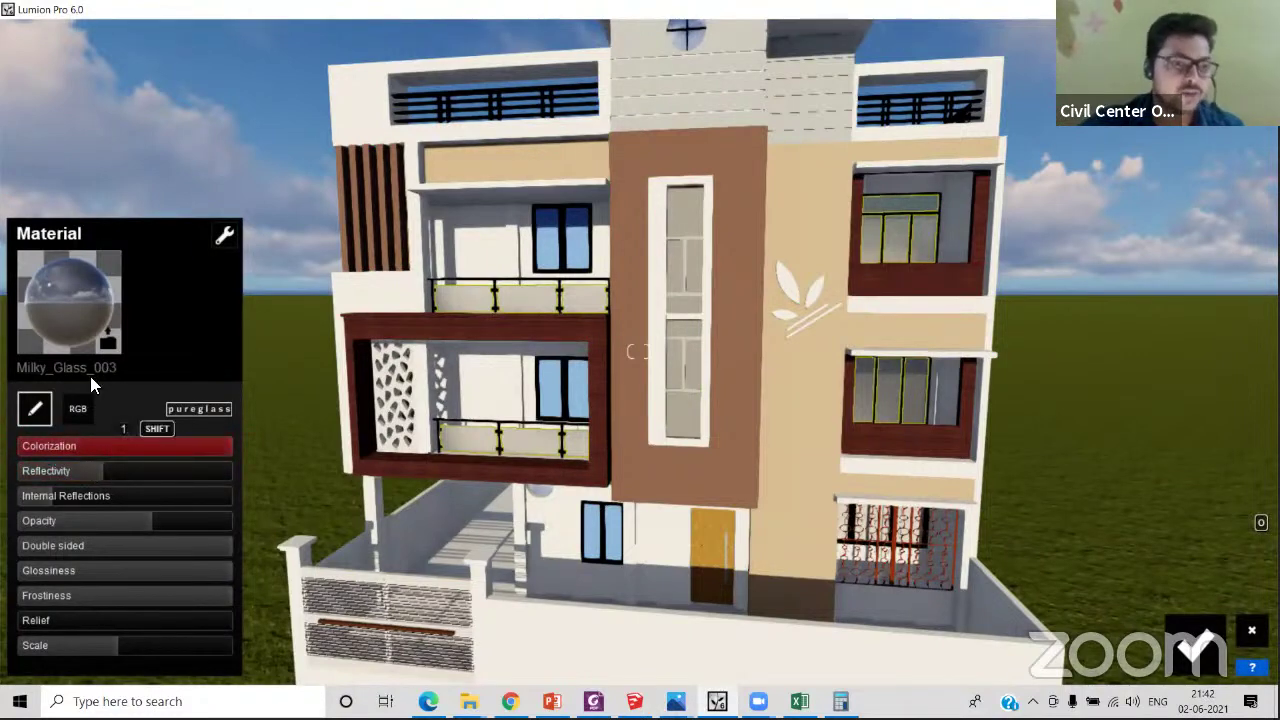
left_click(68, 322)
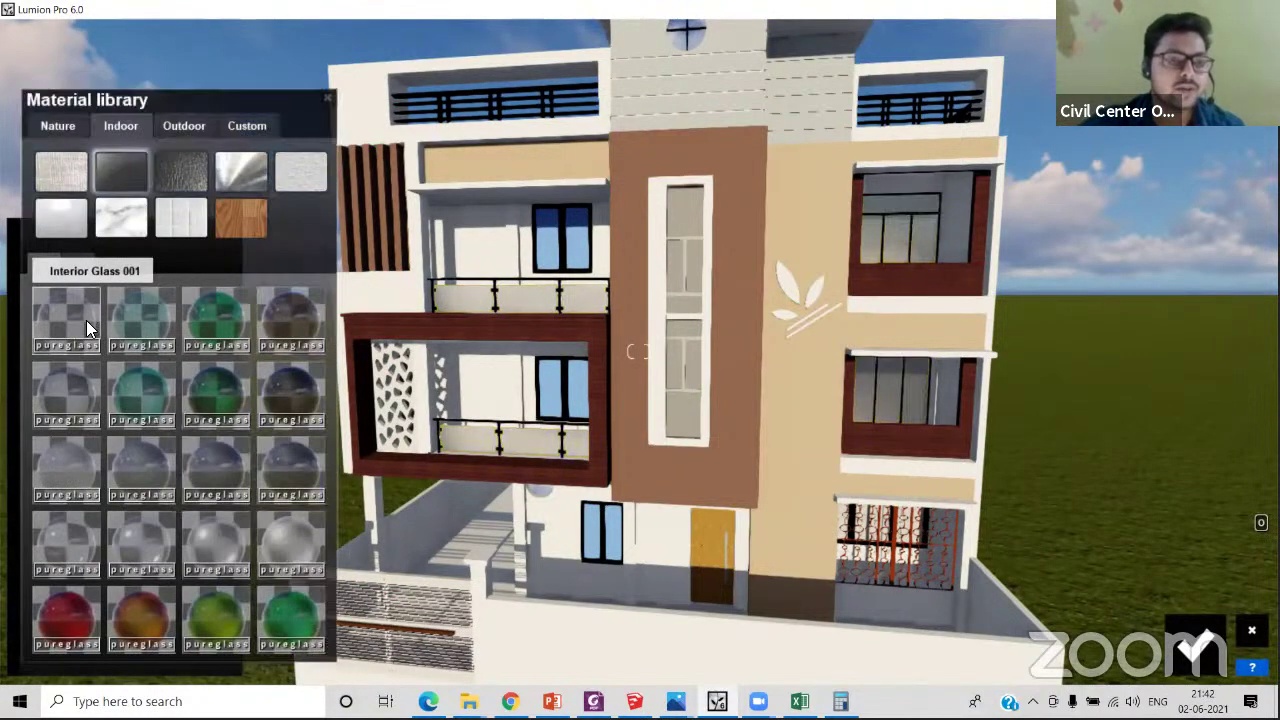
- Give the balcony railing and window glass the custom Color material in a light periwinkle blue
left_click(249, 124)
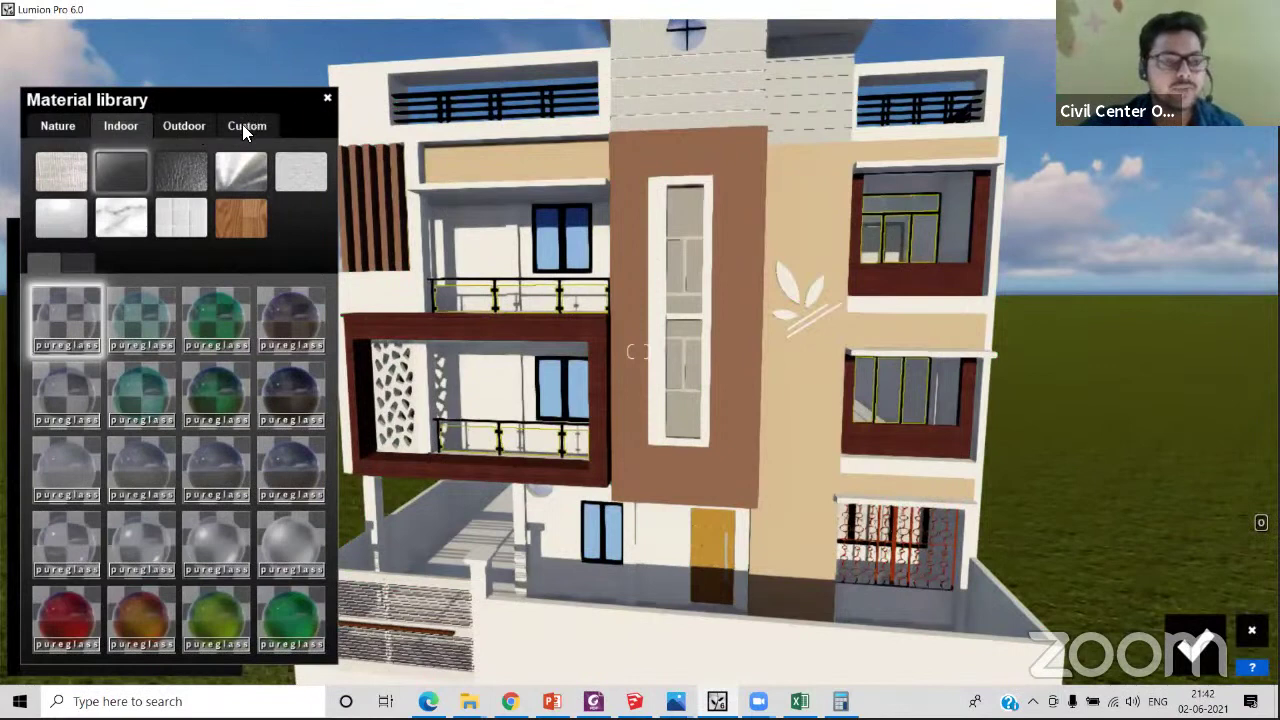
left_click(144, 178)
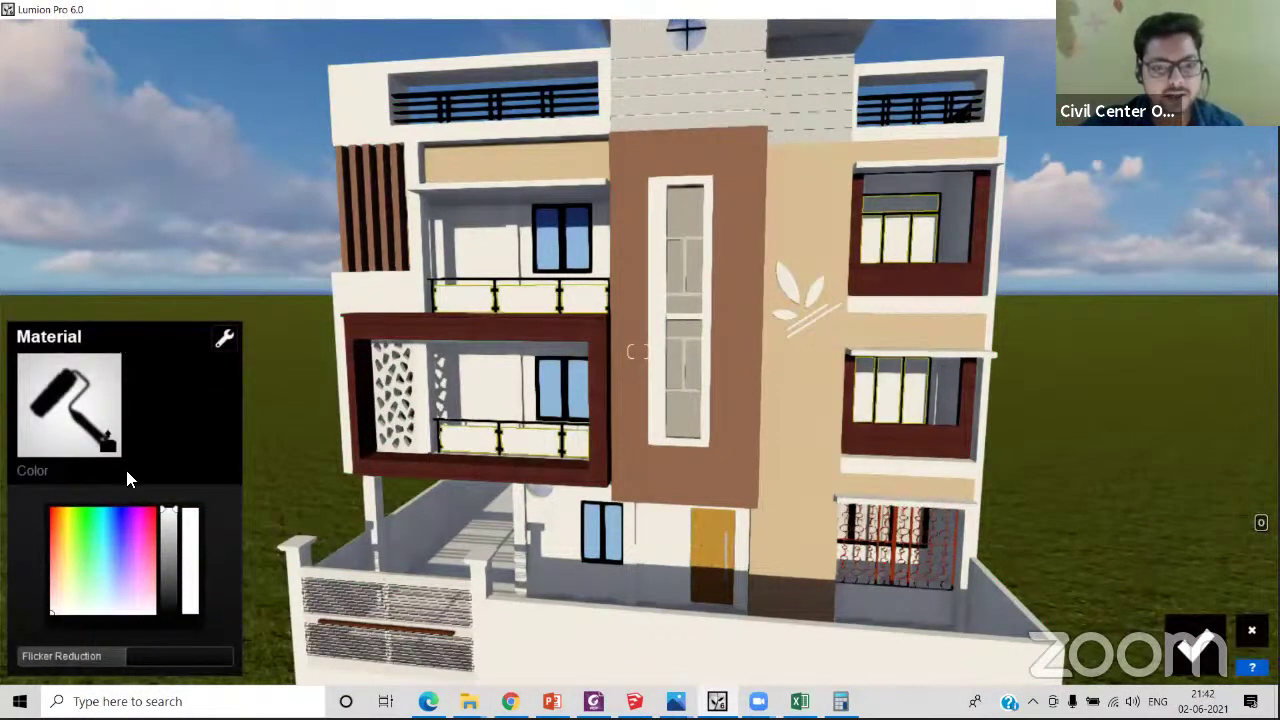
left_click(116, 562)
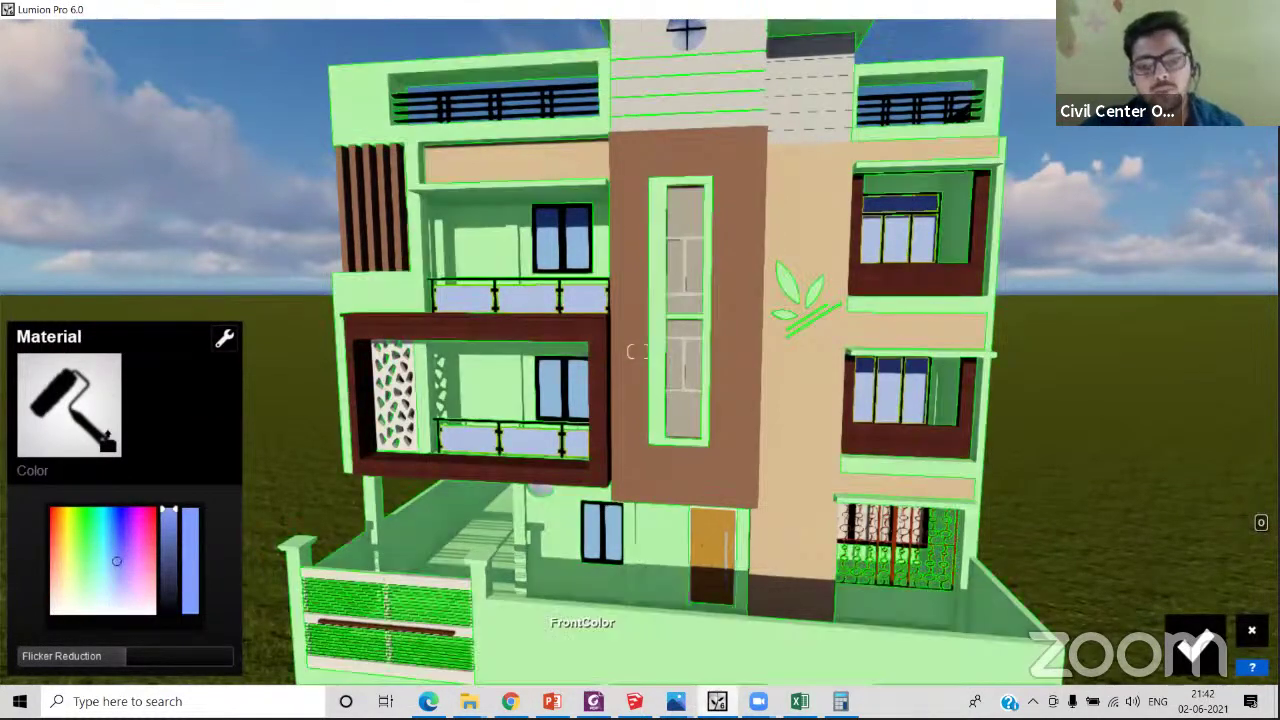
- Examine the glass colors in the two reference house renders in Photos, and return to Lumion
mouse_move(676, 701)
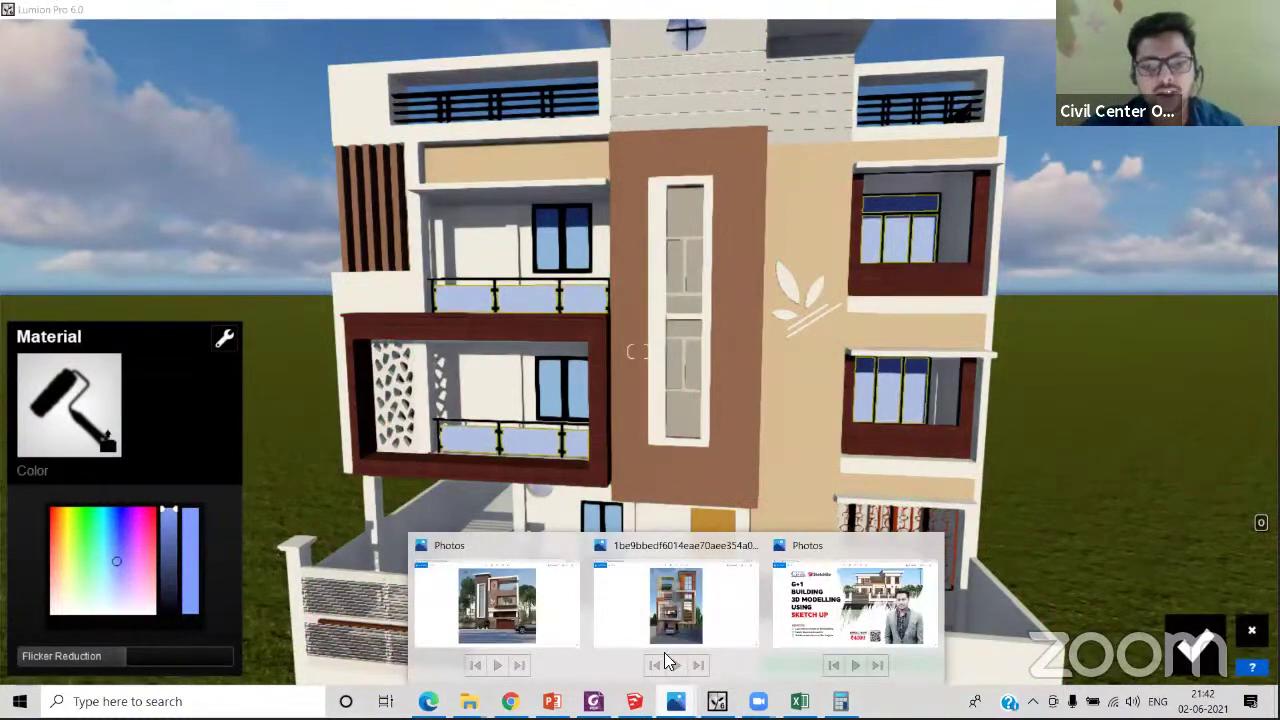
left_click(535, 622)
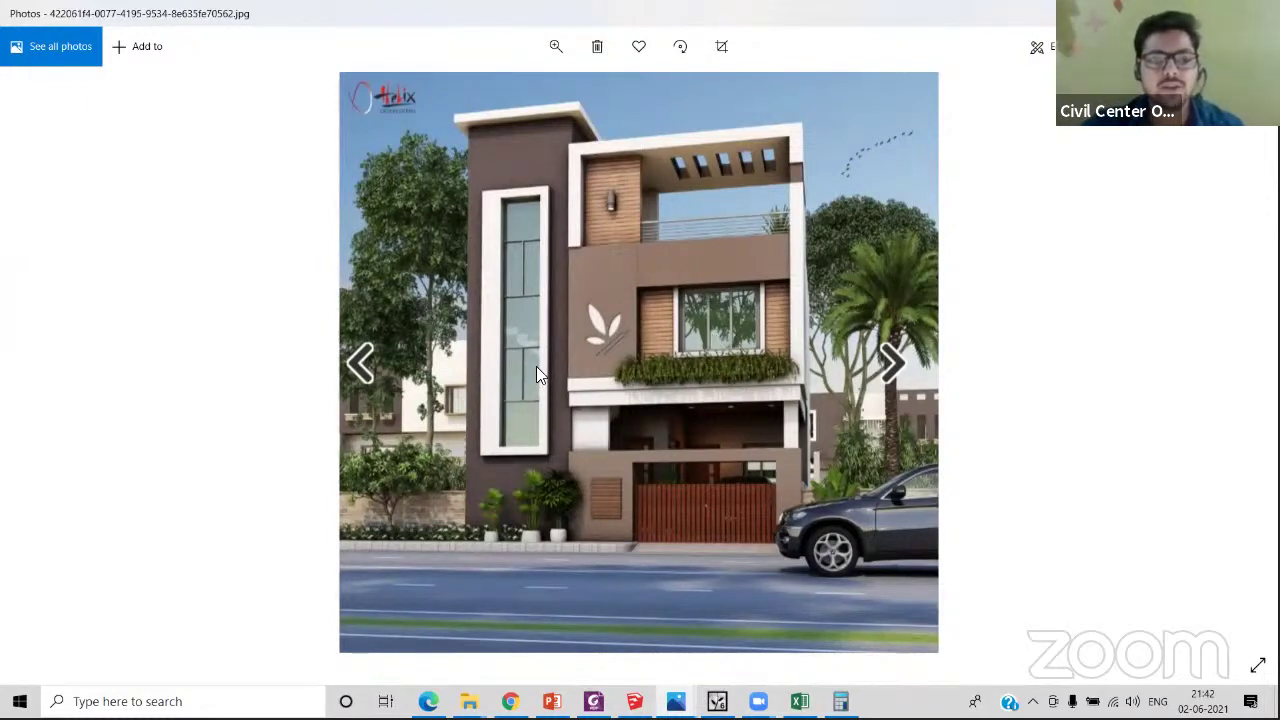
left_click(677, 702)
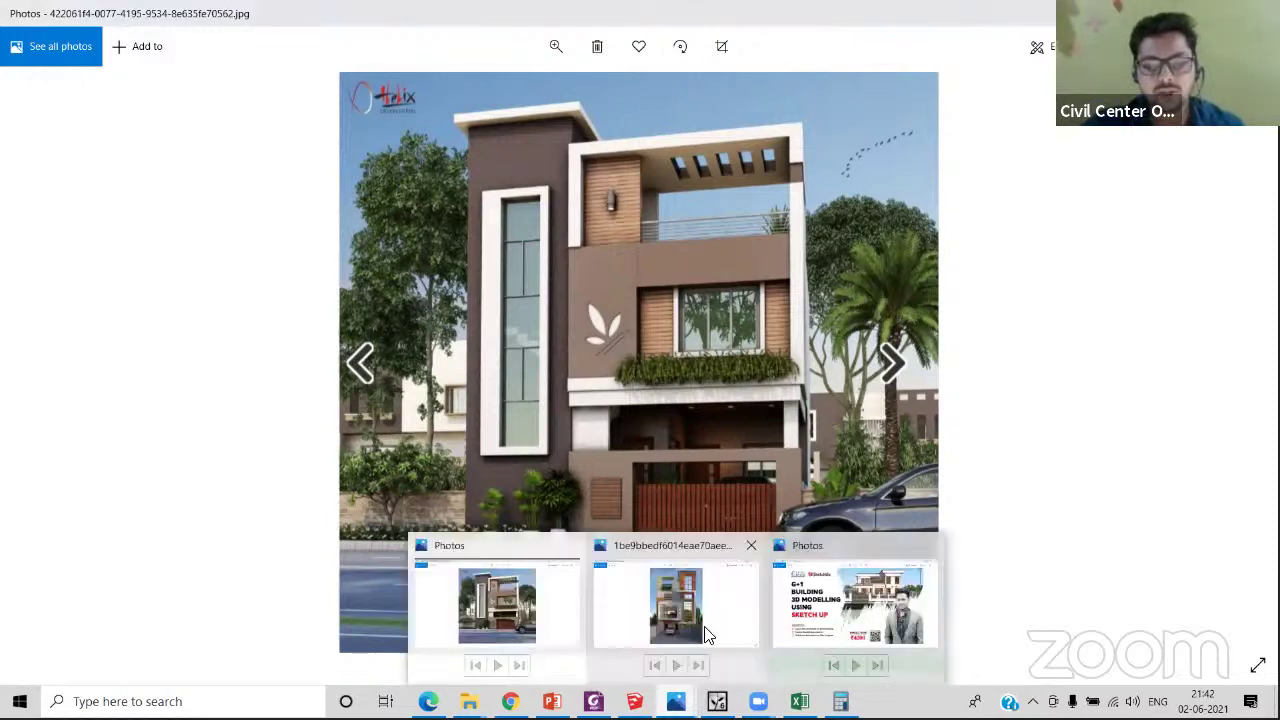
left_click(676, 605)
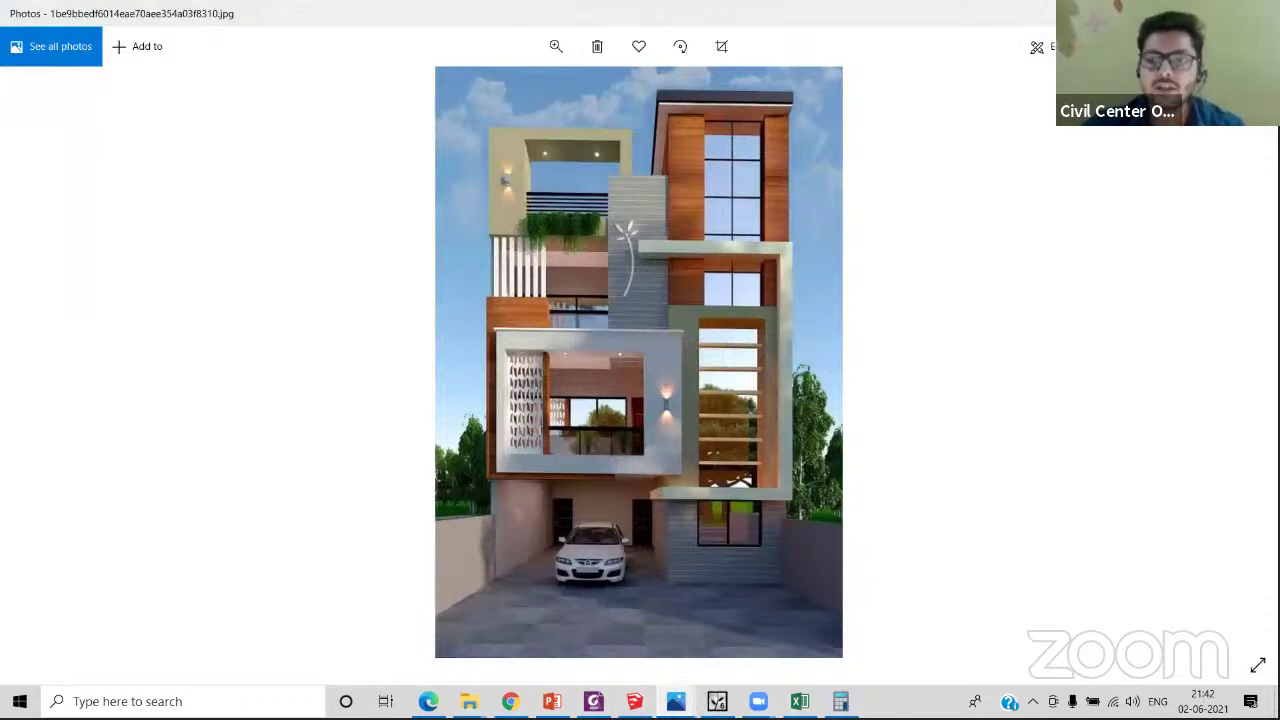
key("alt+Tab")
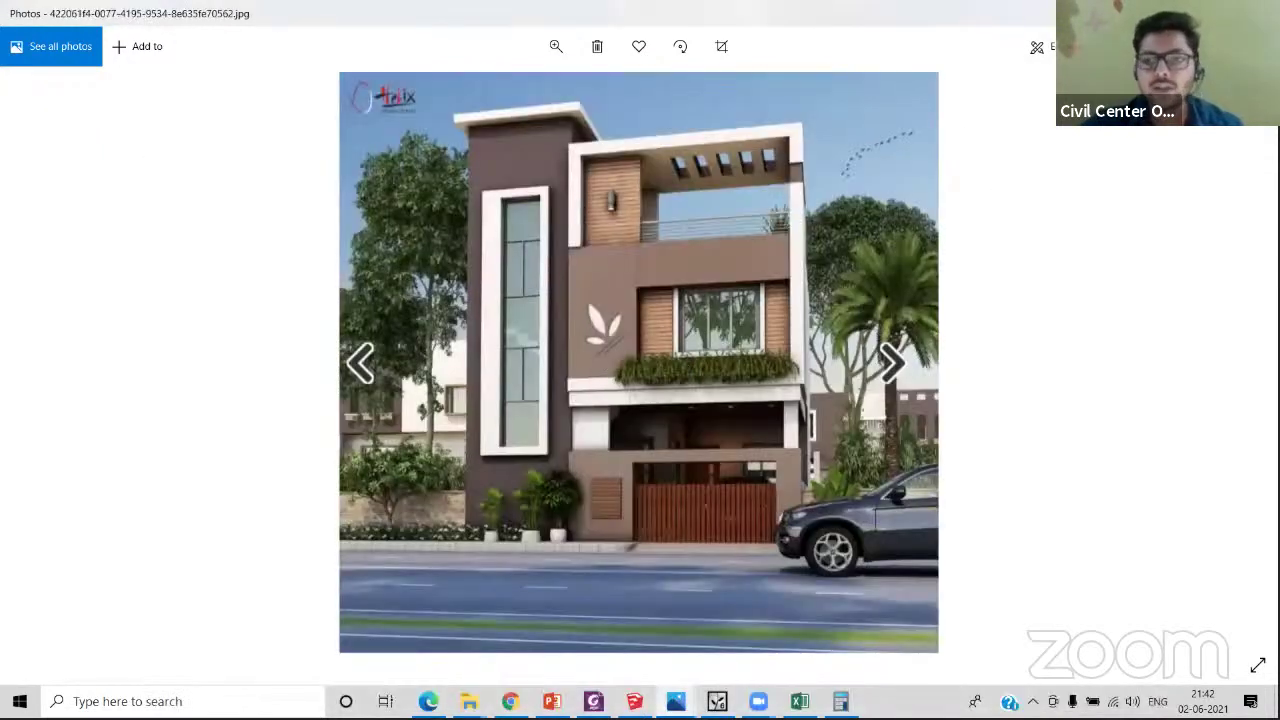
key("alt+Tab")
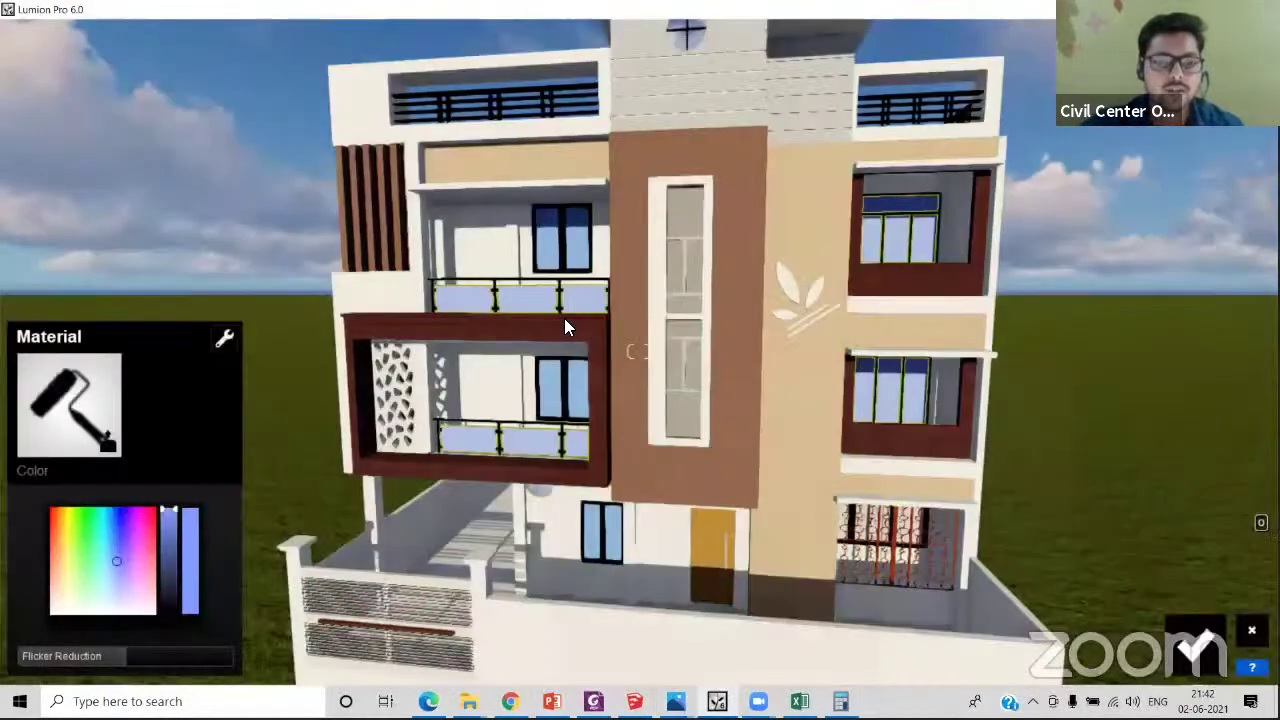
- Change the glass color to a sky blue, darken its brightness moderately while checking the whole facade, and save the material
left_click(112, 551)
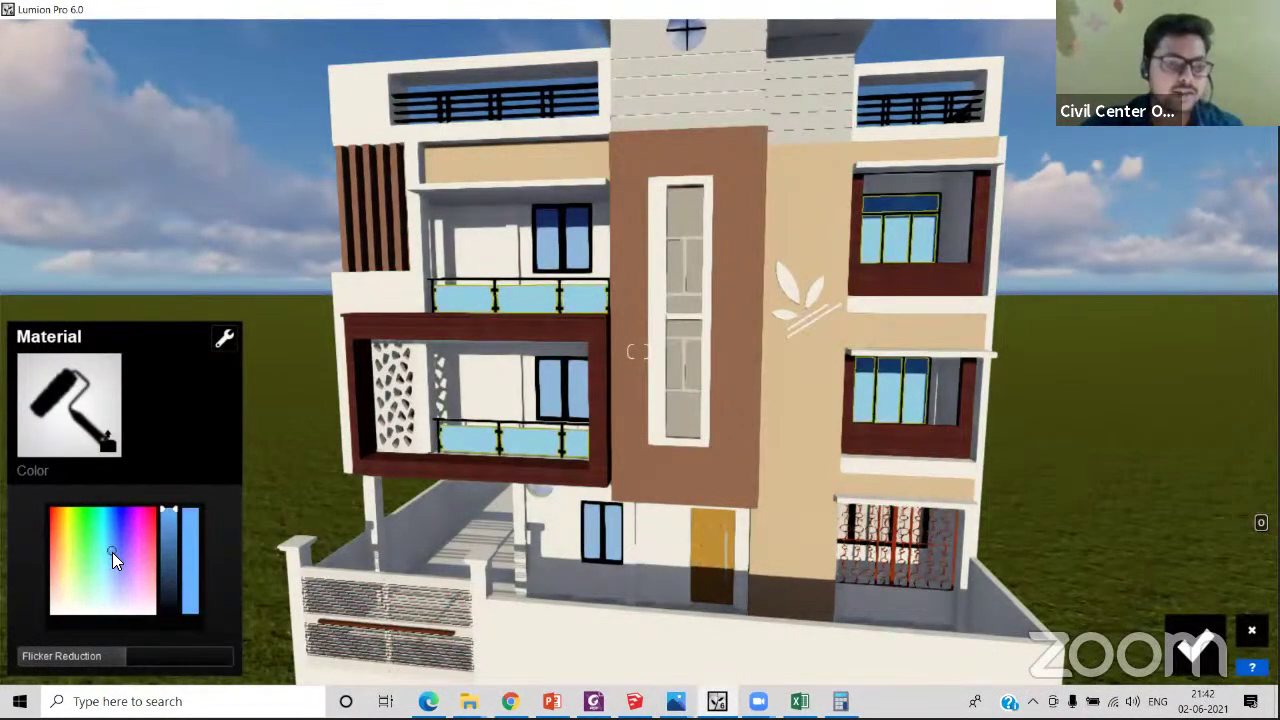
left_click(172, 522)
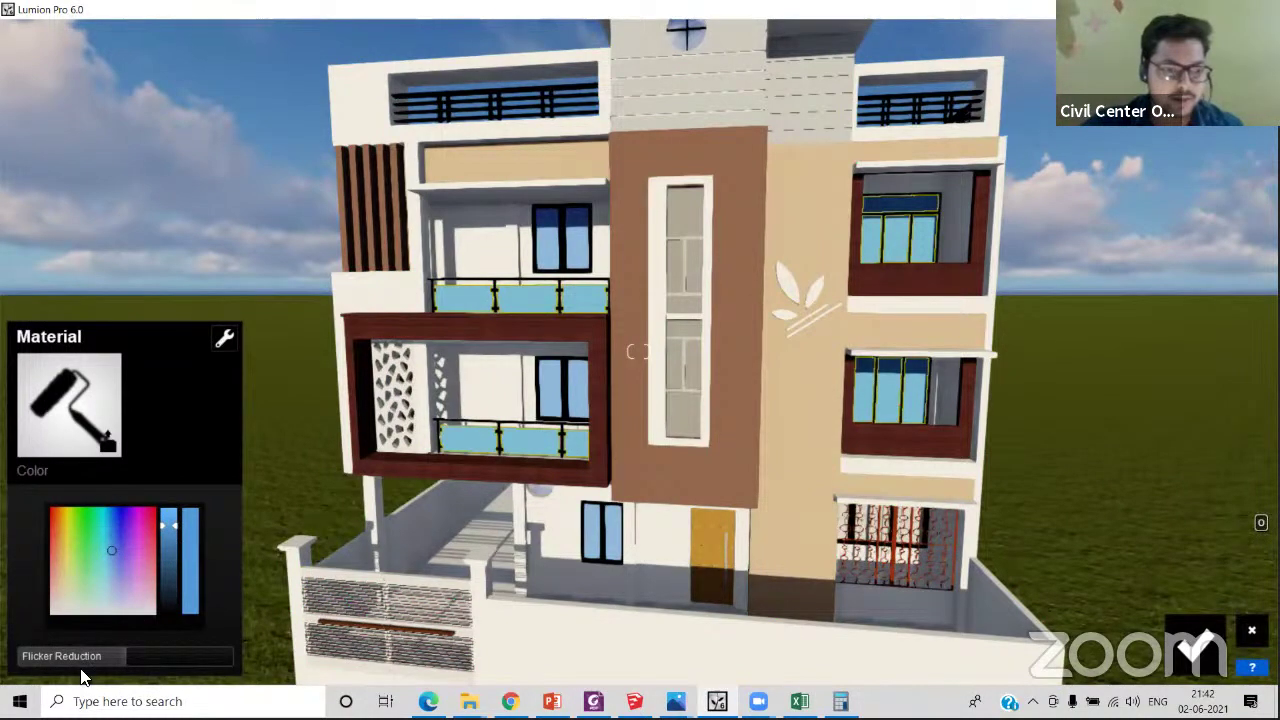
key("s")
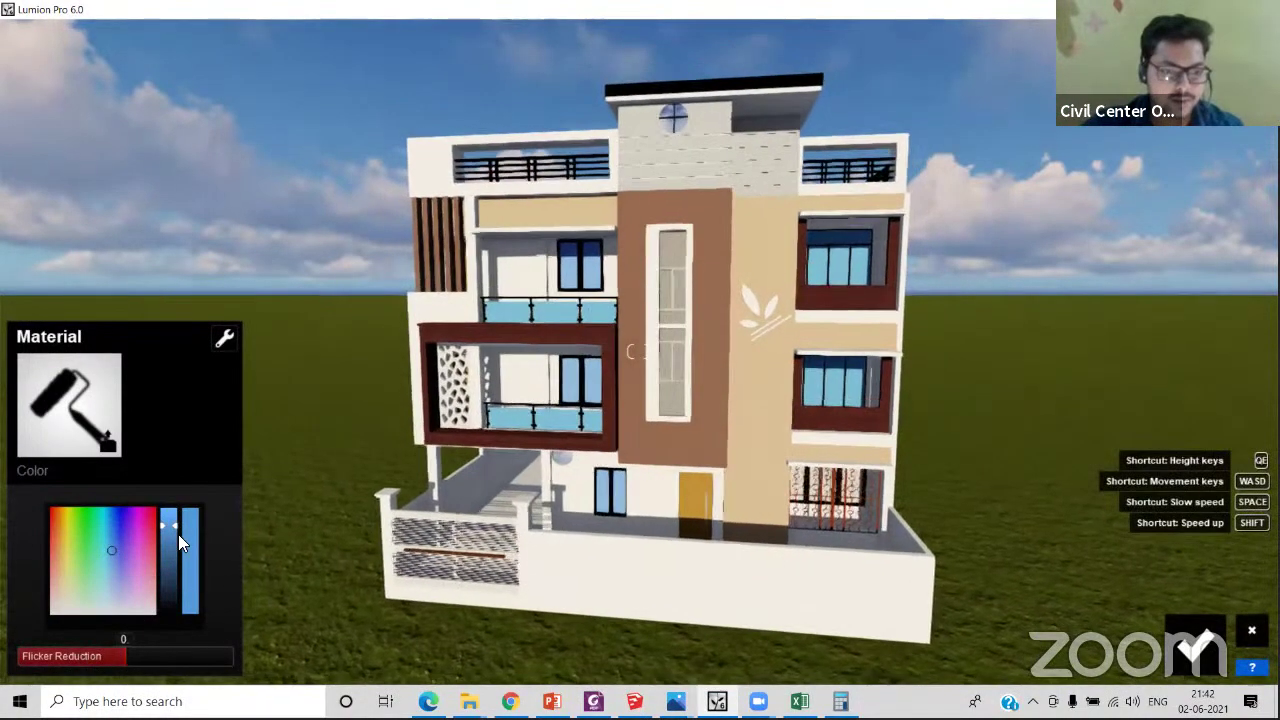
left_click(176, 525)
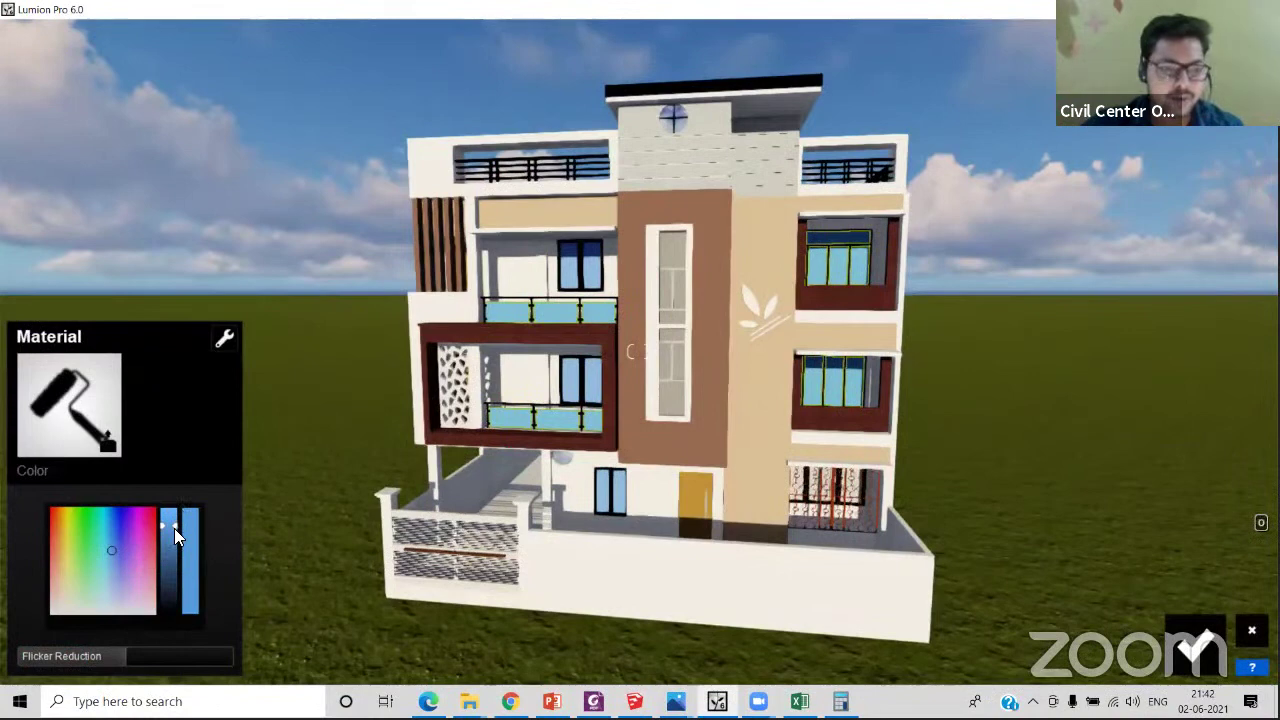
mouse_move(174, 528)
left_mouse_down()
mouse_move(162, 542)
mouse_move(172, 554)
left_mouse_up()
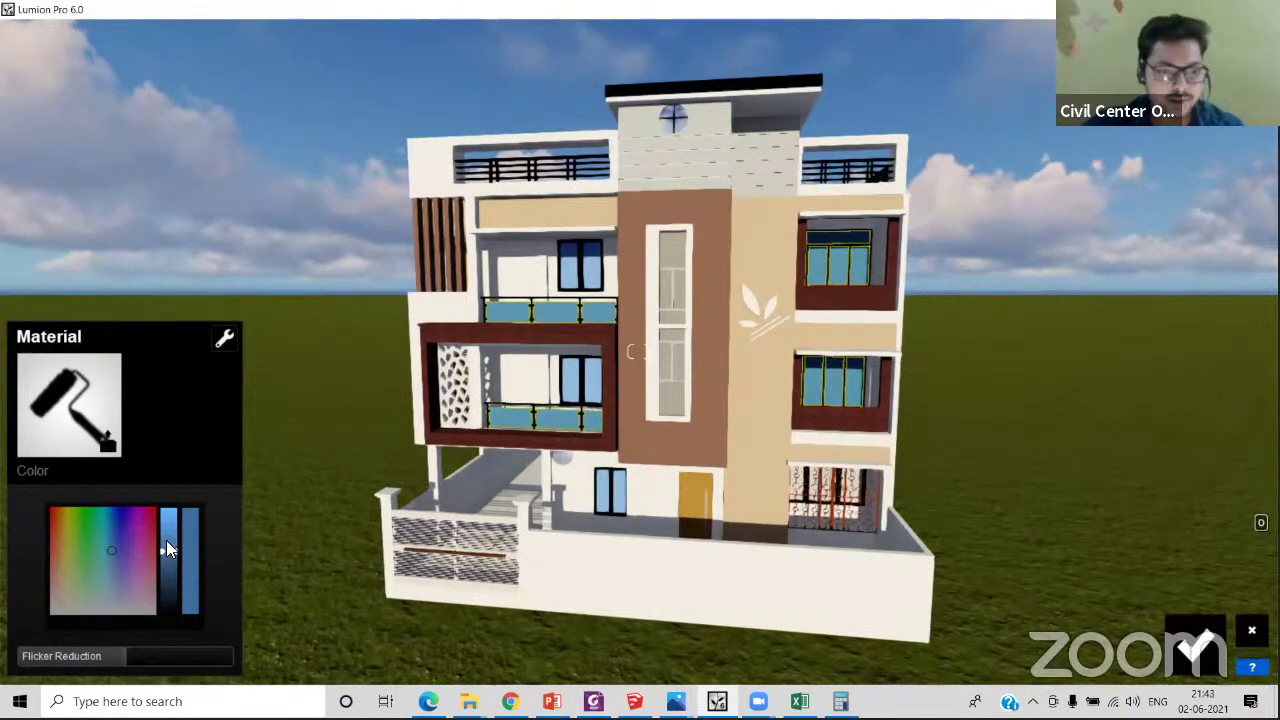
left_click(167, 542)
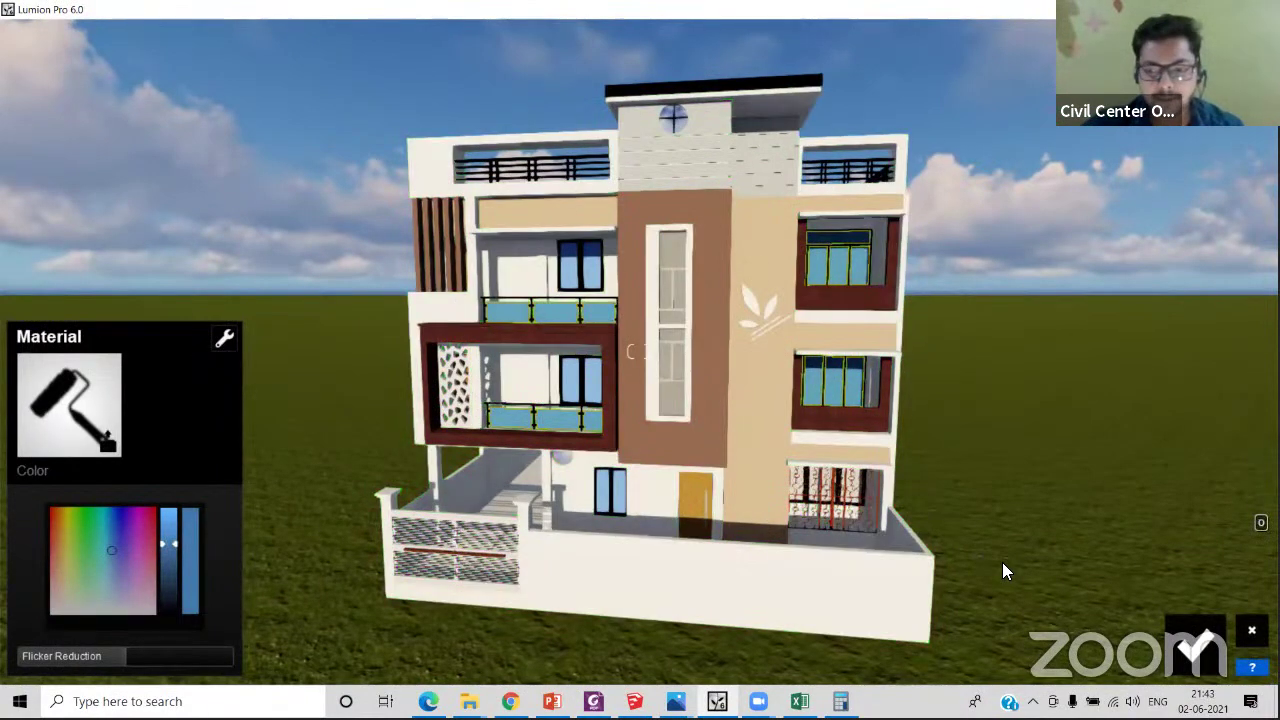
left_click(1195, 648)
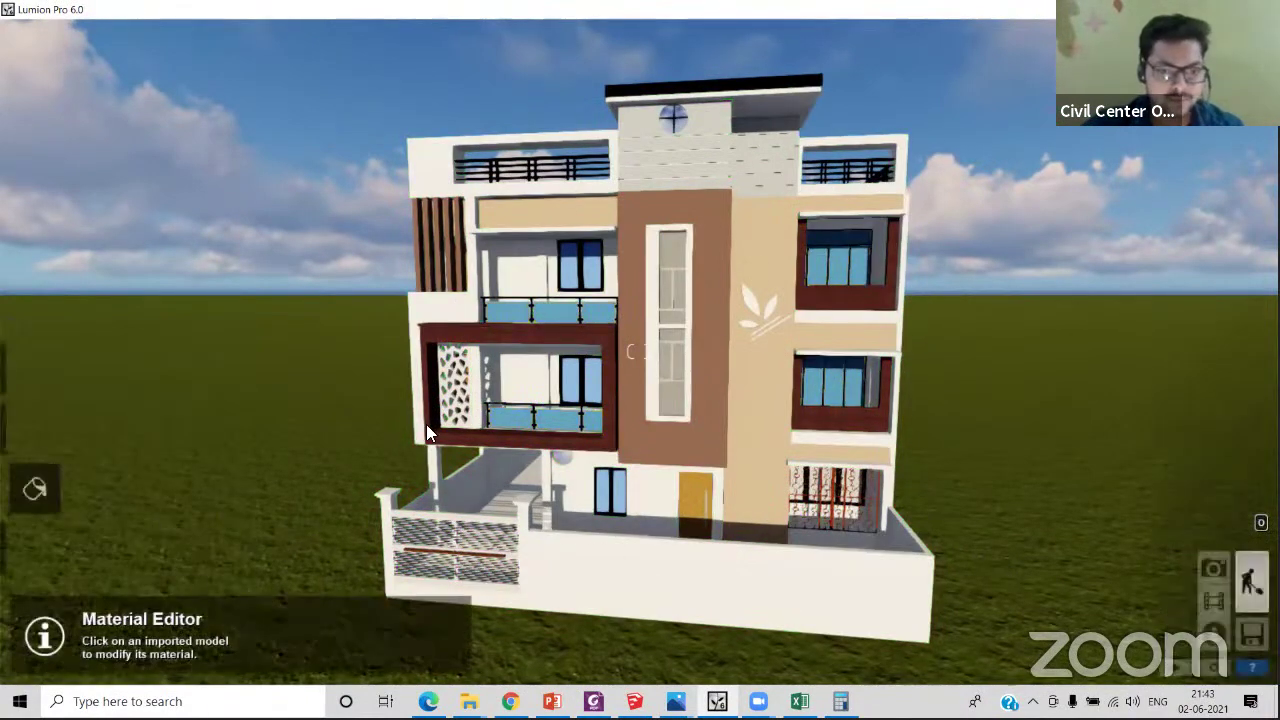
- Select the balcony railing and window glass and look through both pages of indoor glass presets in the material library
left_click(508, 420)
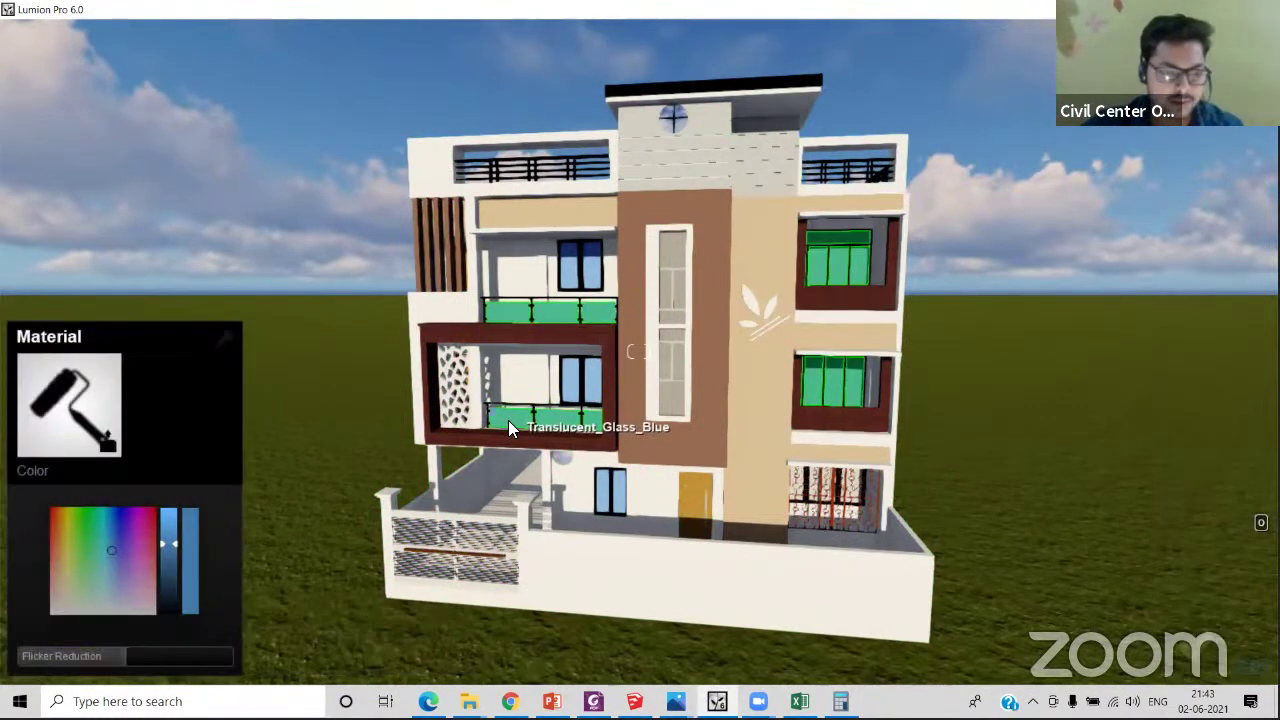
left_click(78, 390)
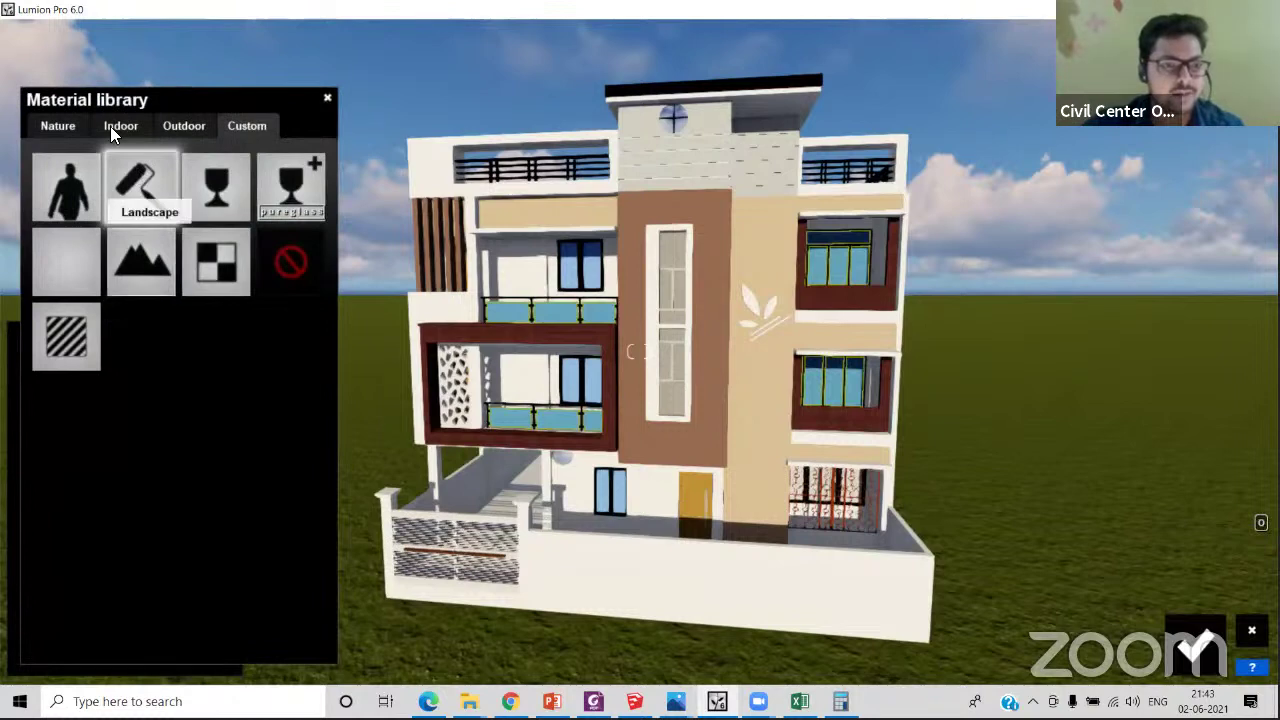
left_click(112, 126)
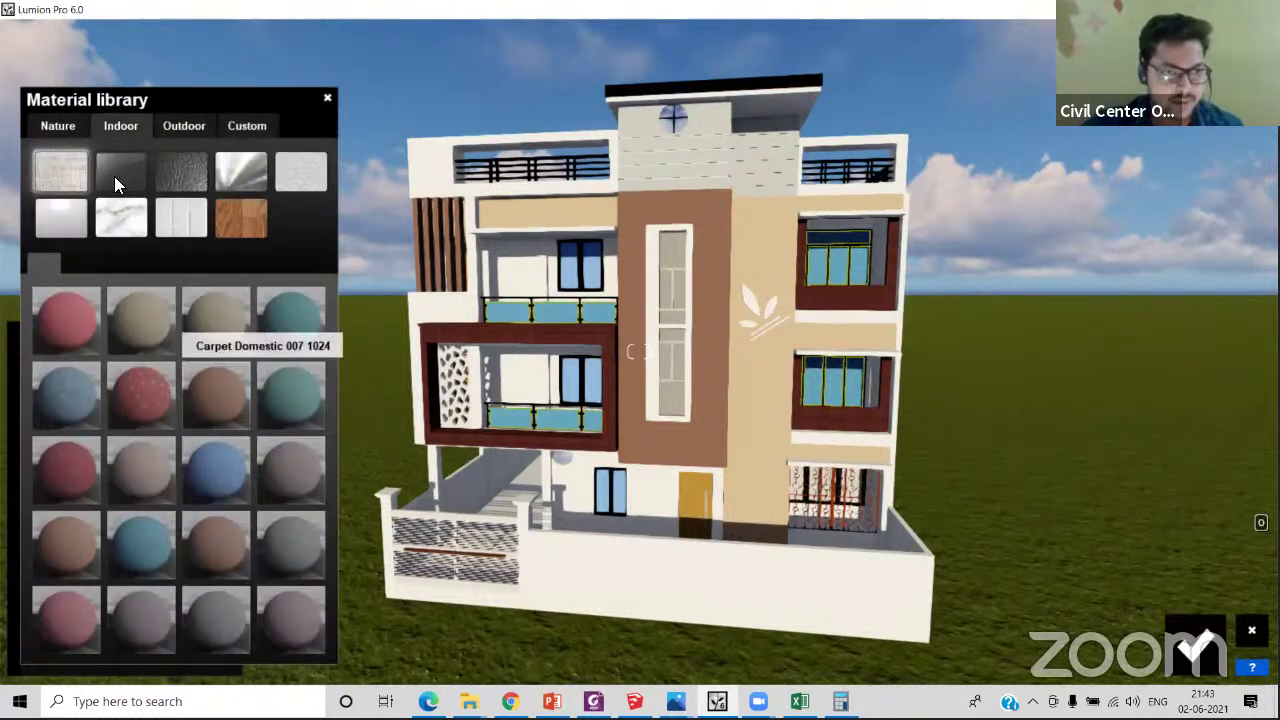
left_click(116, 170)
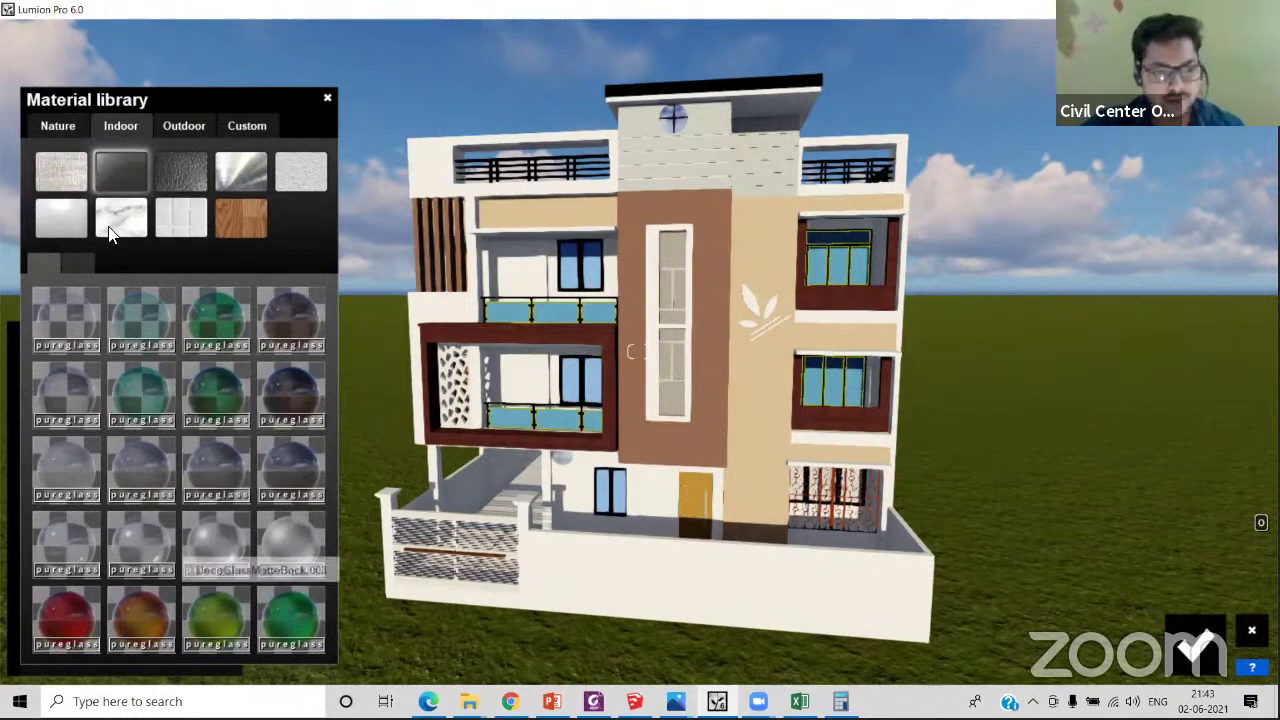
left_click(76, 262)
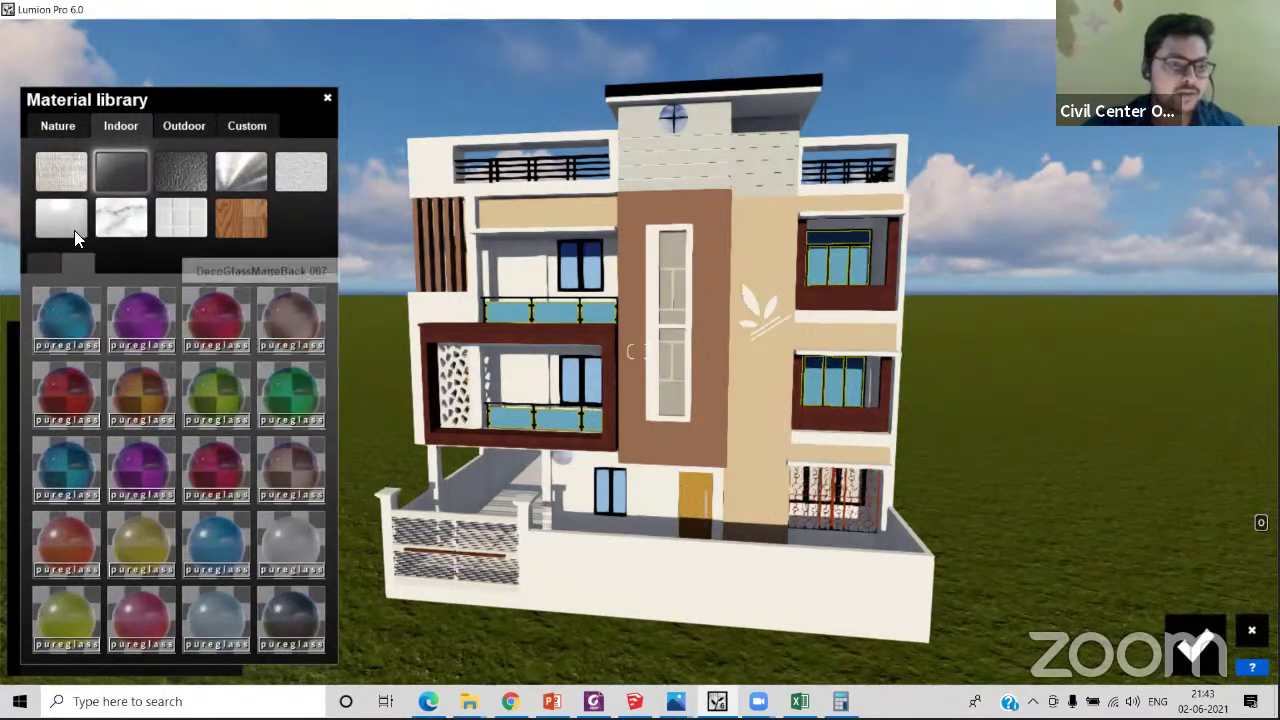
left_click(42, 260)
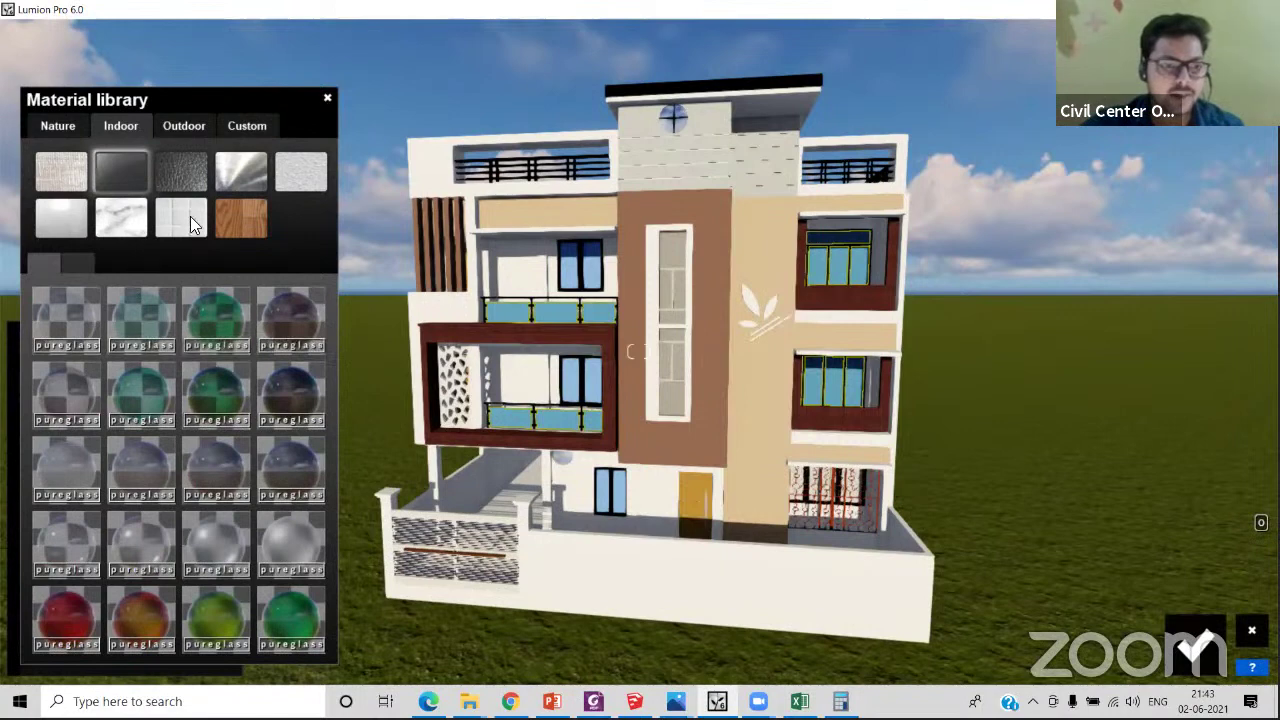
- Browse the outdoor glass presets and try Architectural Glass 007 and a teal glass preset on the railing and window glass
left_click(198, 126)
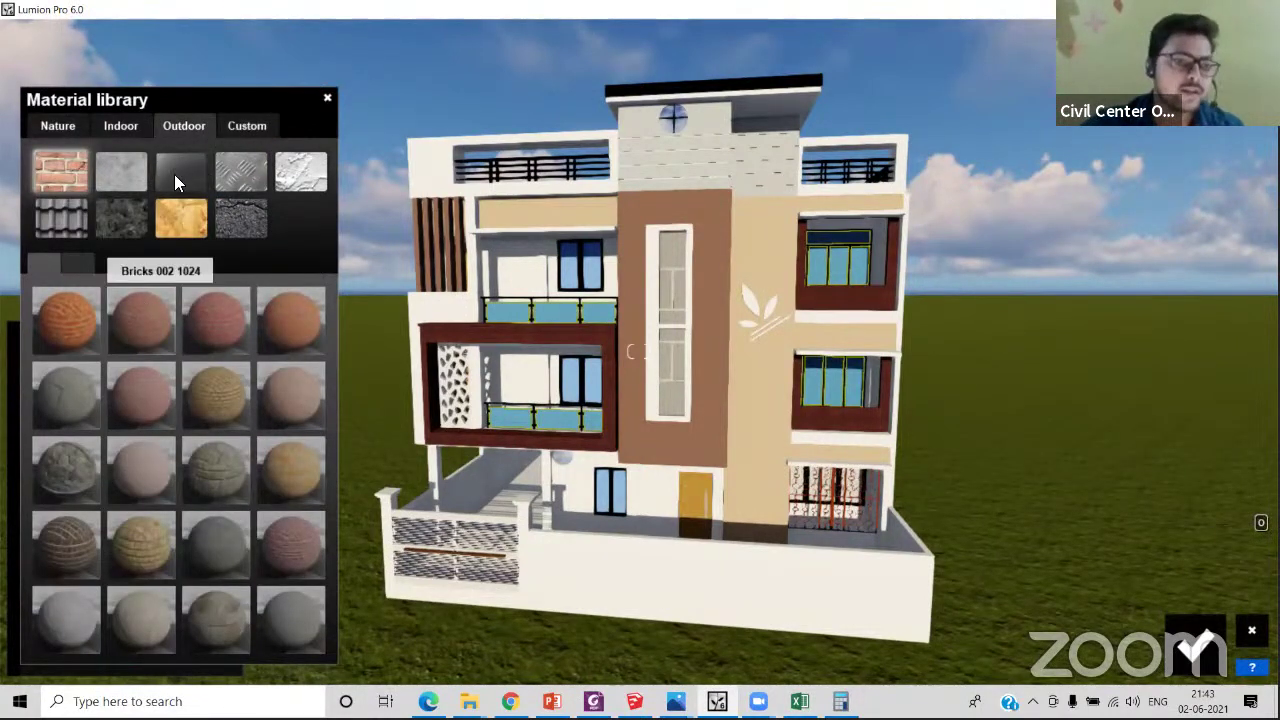
left_click(182, 169)
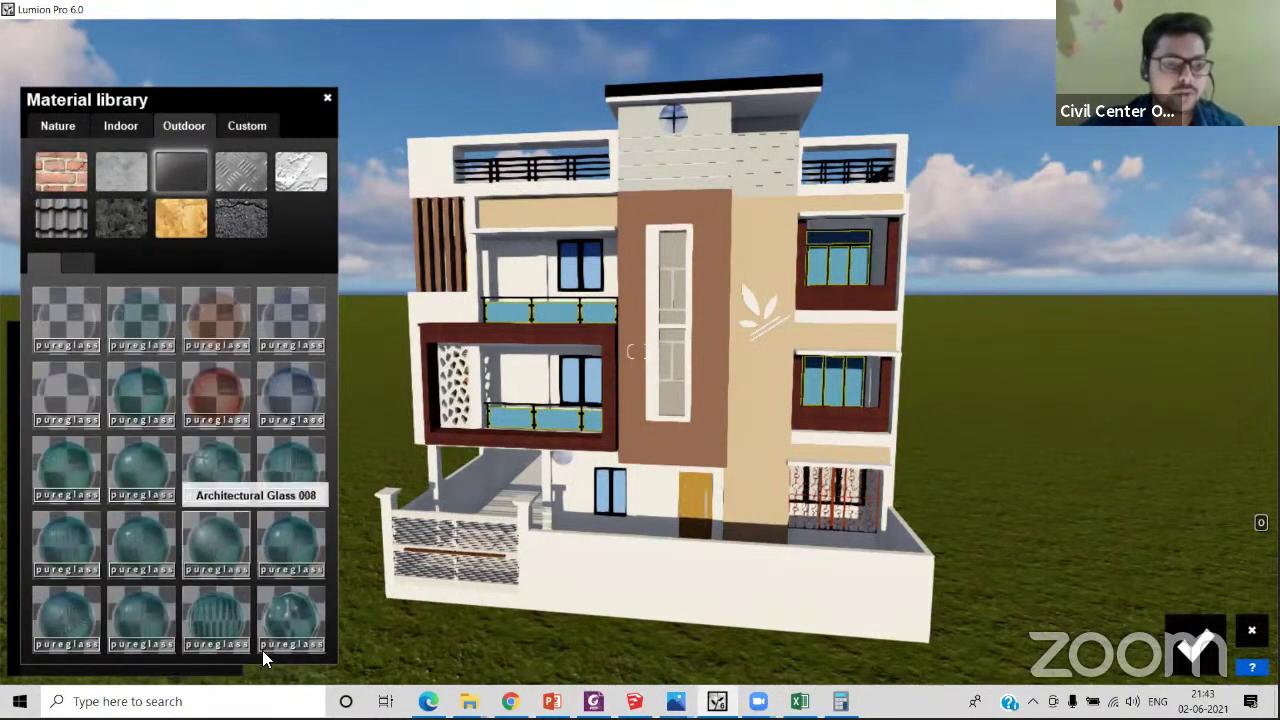
left_click(88, 266)
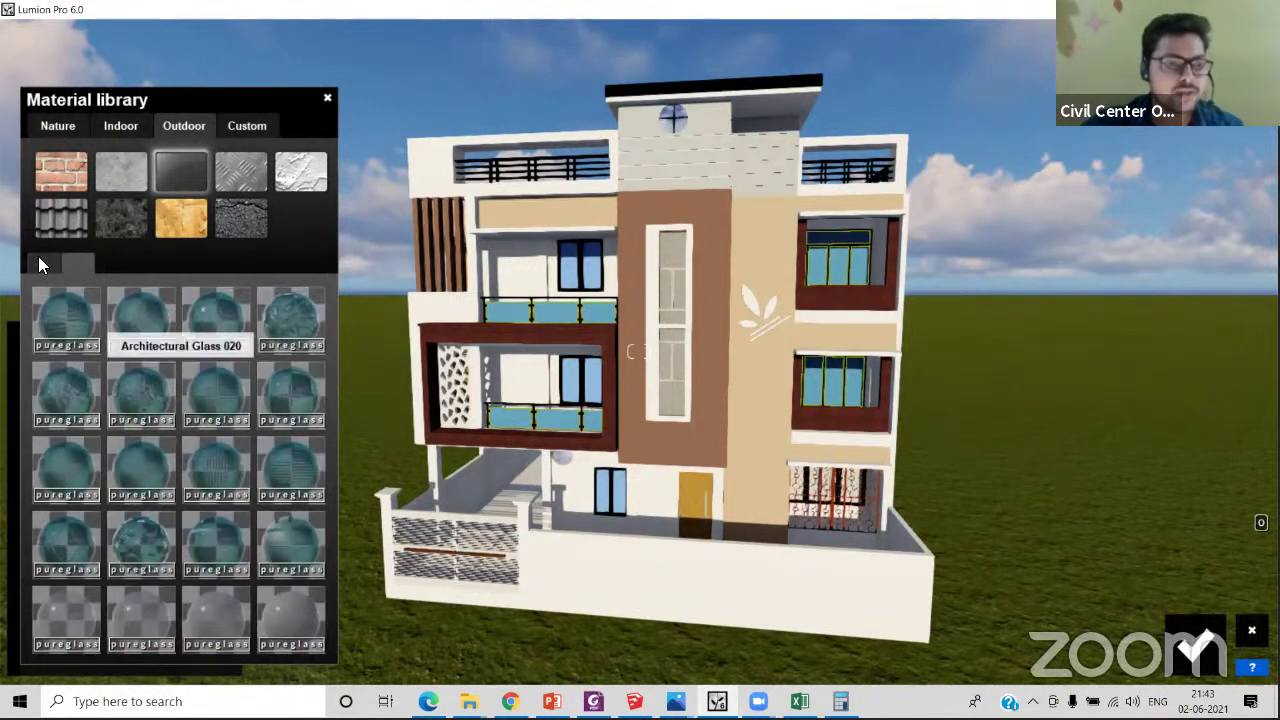
left_click(39, 262)
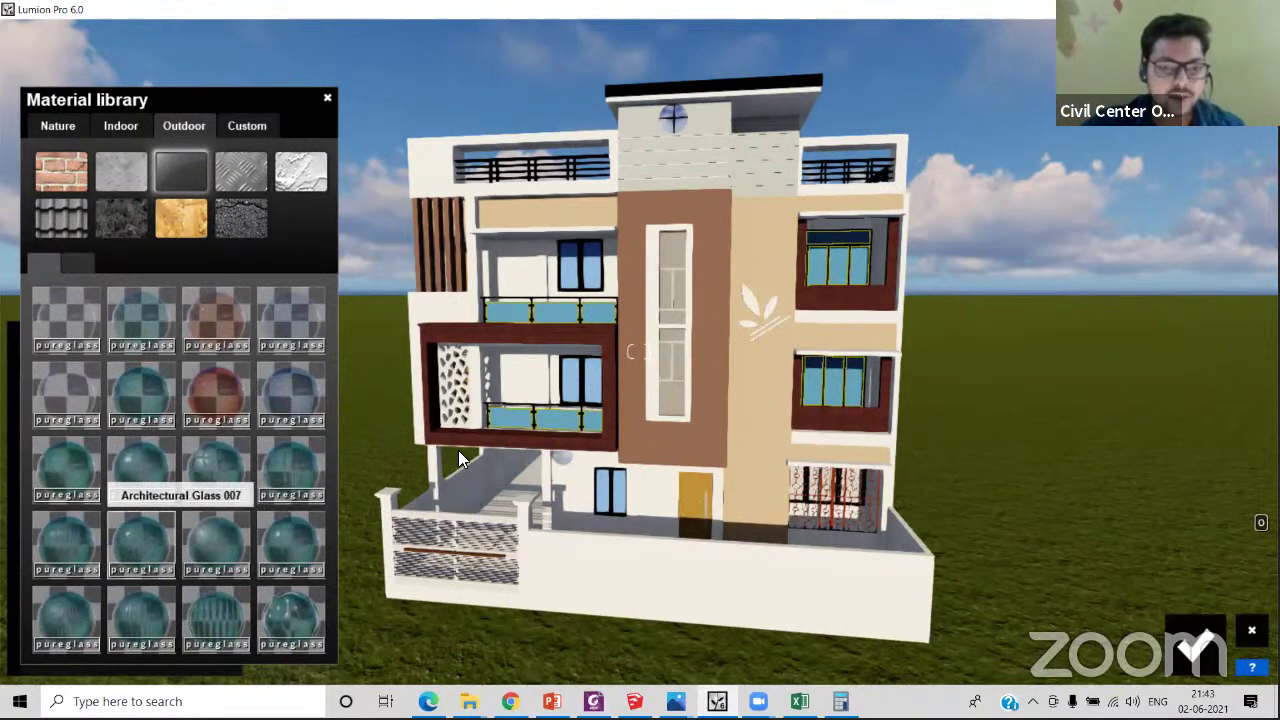
left_click(138, 545)
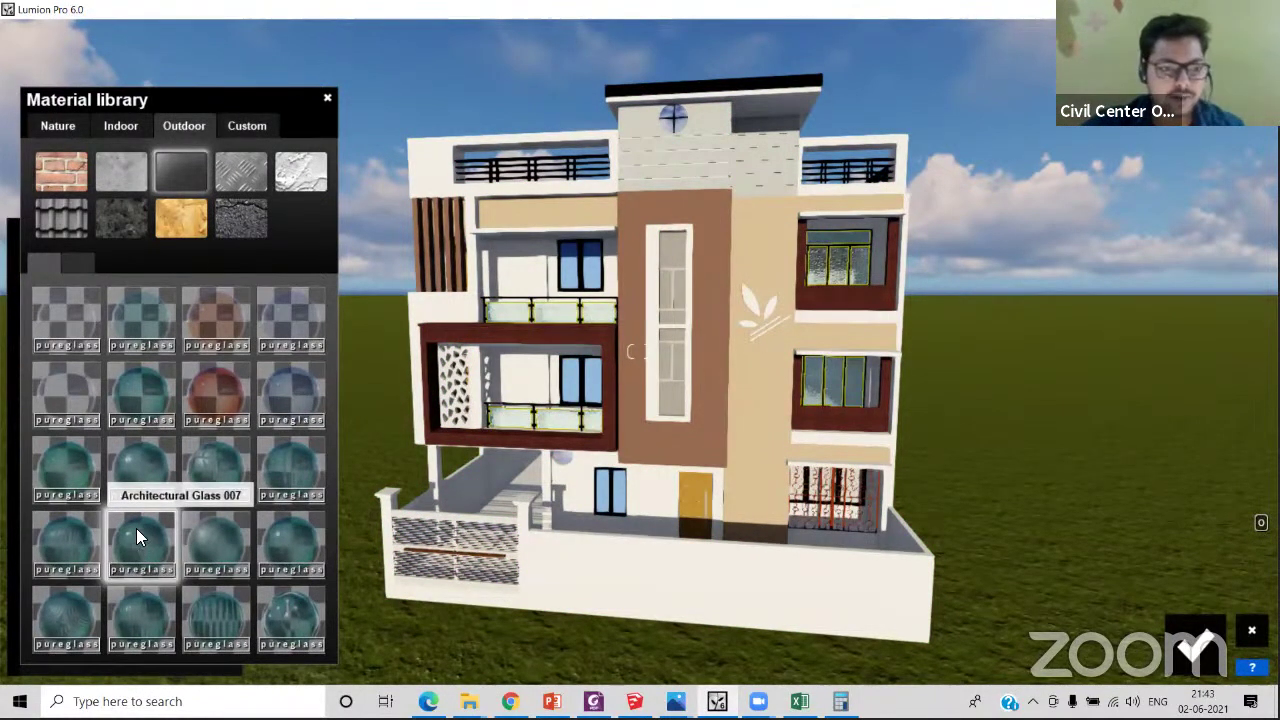
left_click(148, 390)
left_click(148, 390)
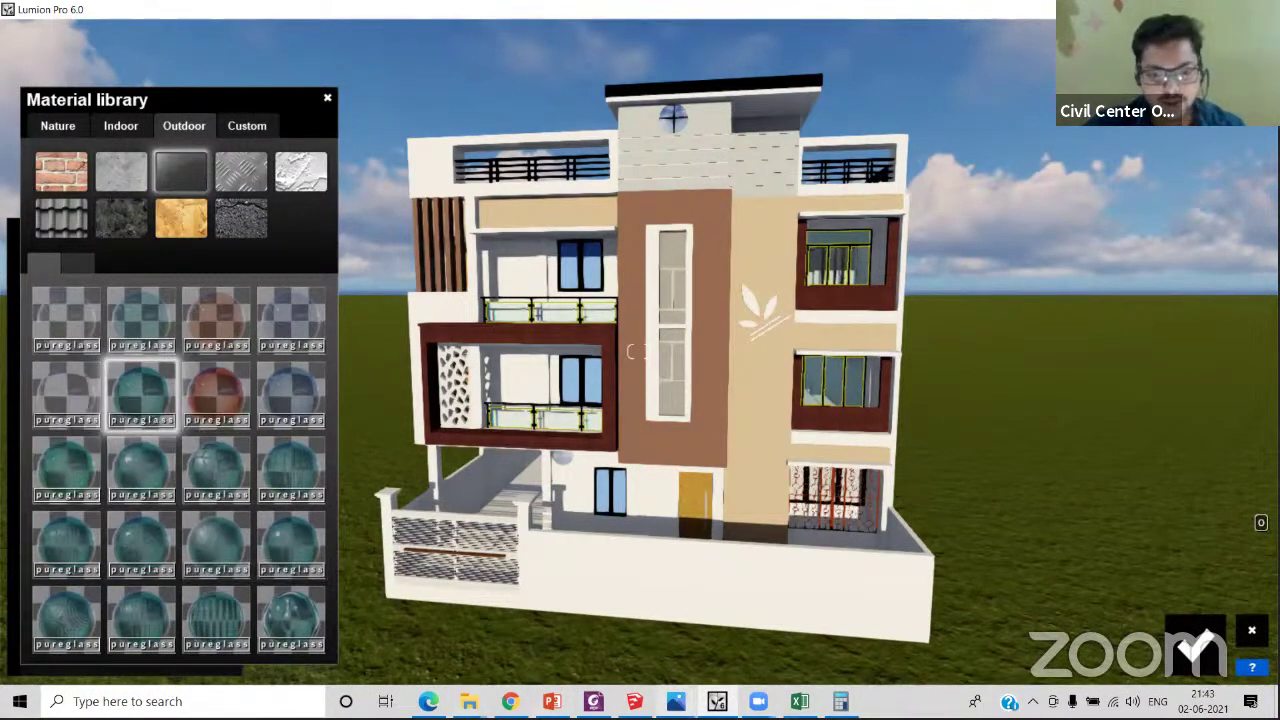
- Compare the window and railing glass in the two reference house renders in Photos, and return to Lumion
left_click(676, 701)
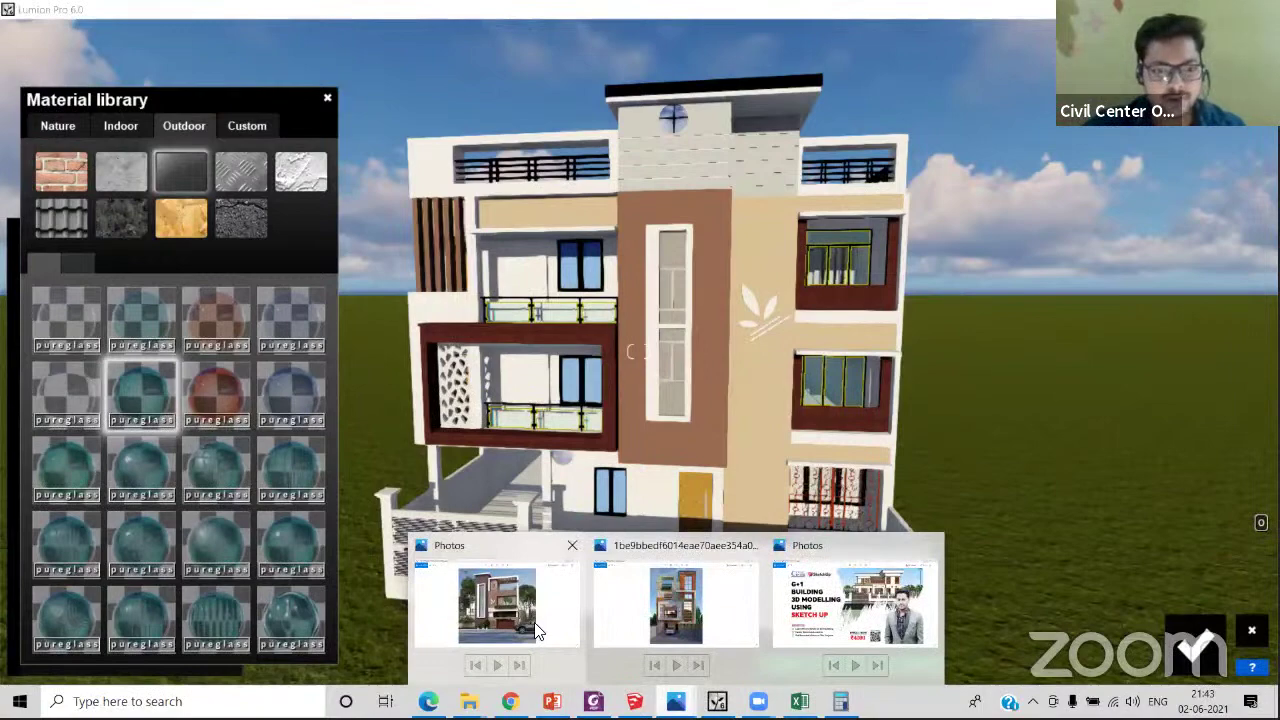
left_click(537, 631)
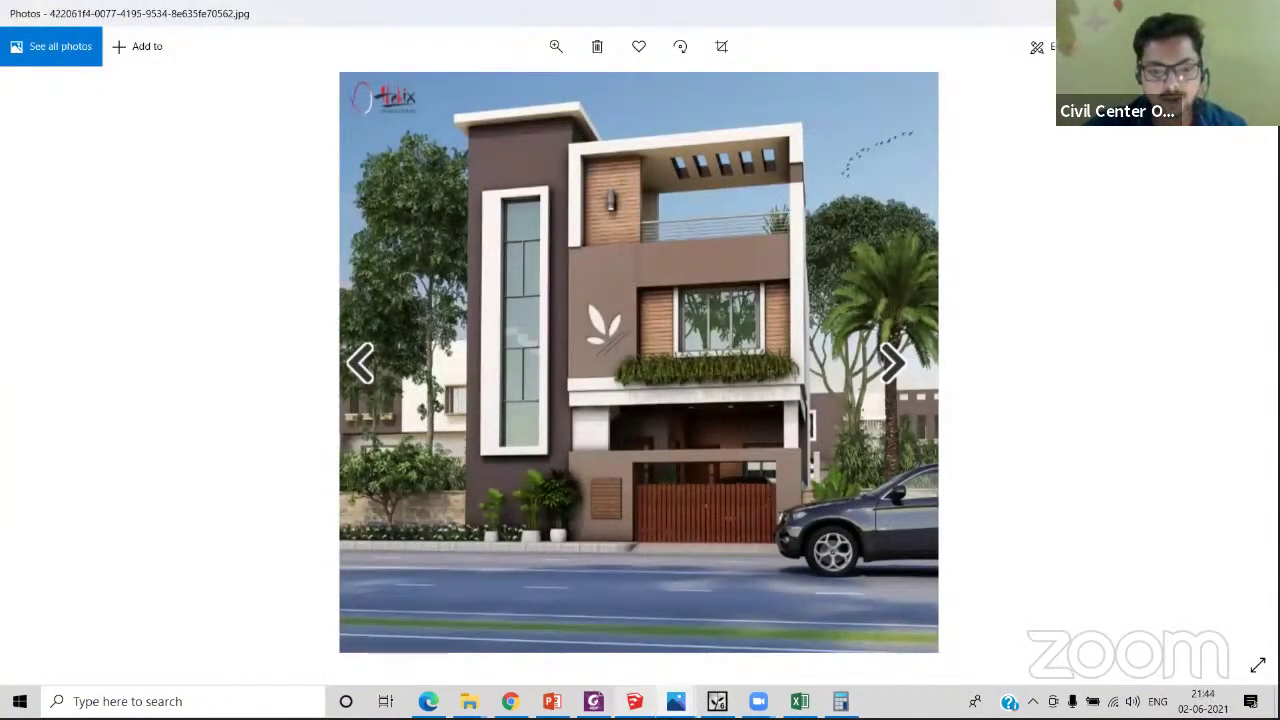
left_click(676, 701)
left_click(709, 625)
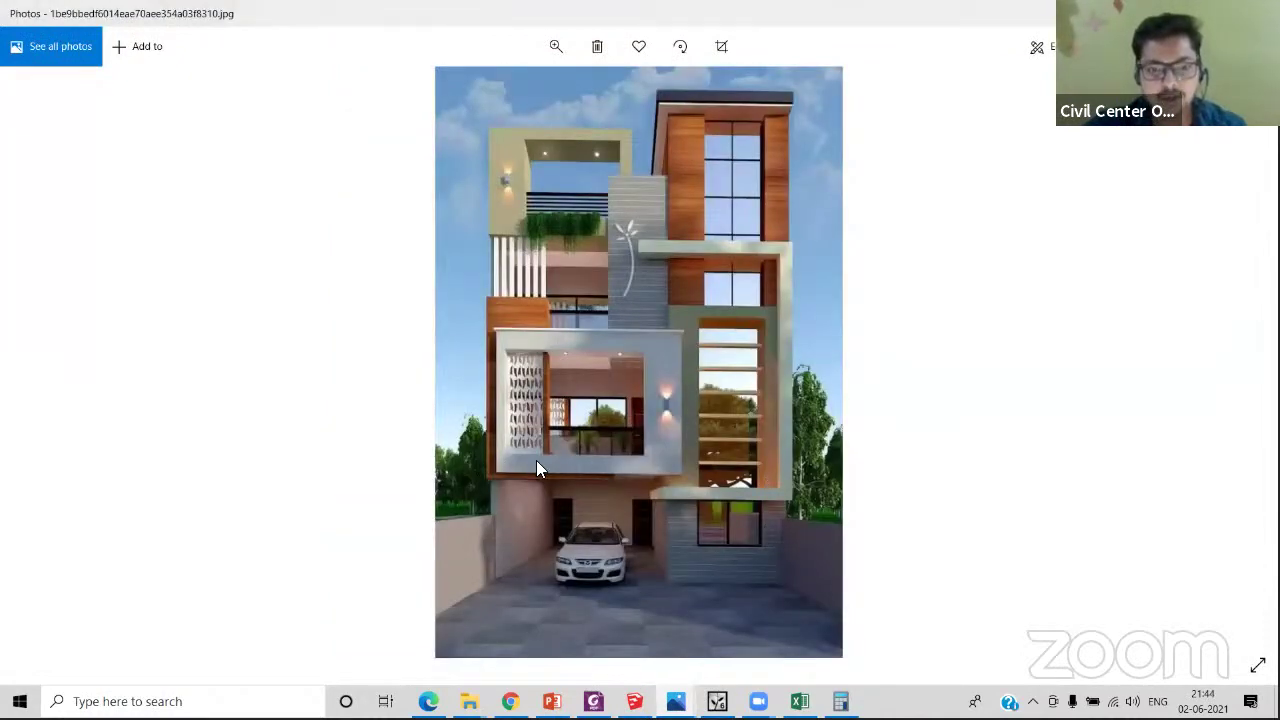
left_click(676, 701)
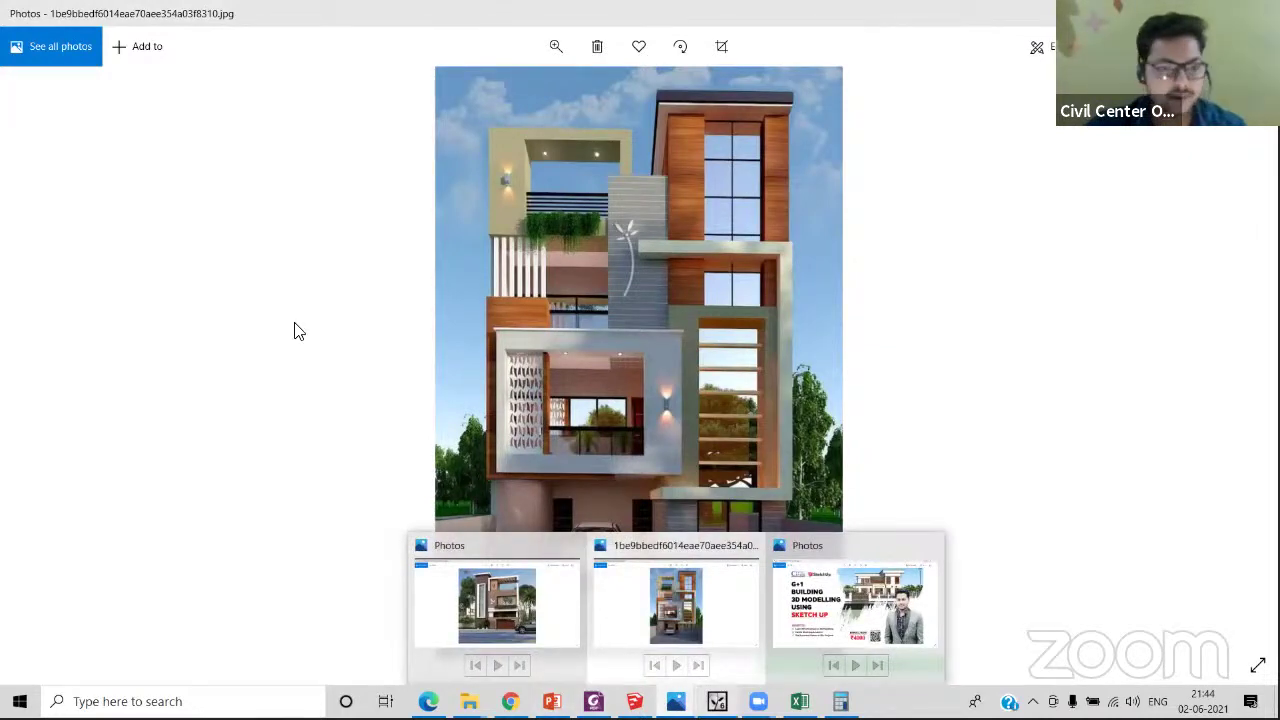
key("alt+Tab")
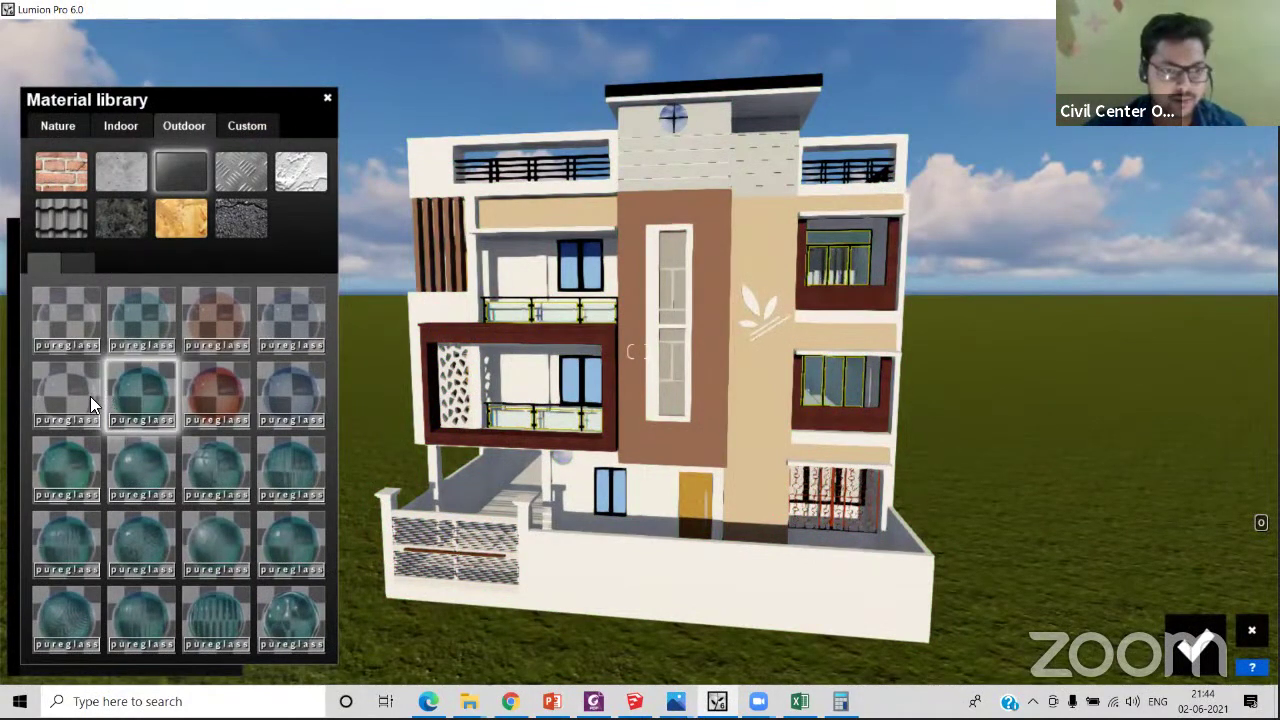
- Apply the outdoor glass preset Glass_Panels_Volume_001 to the balcony railing and window glass
left_click(78, 262)
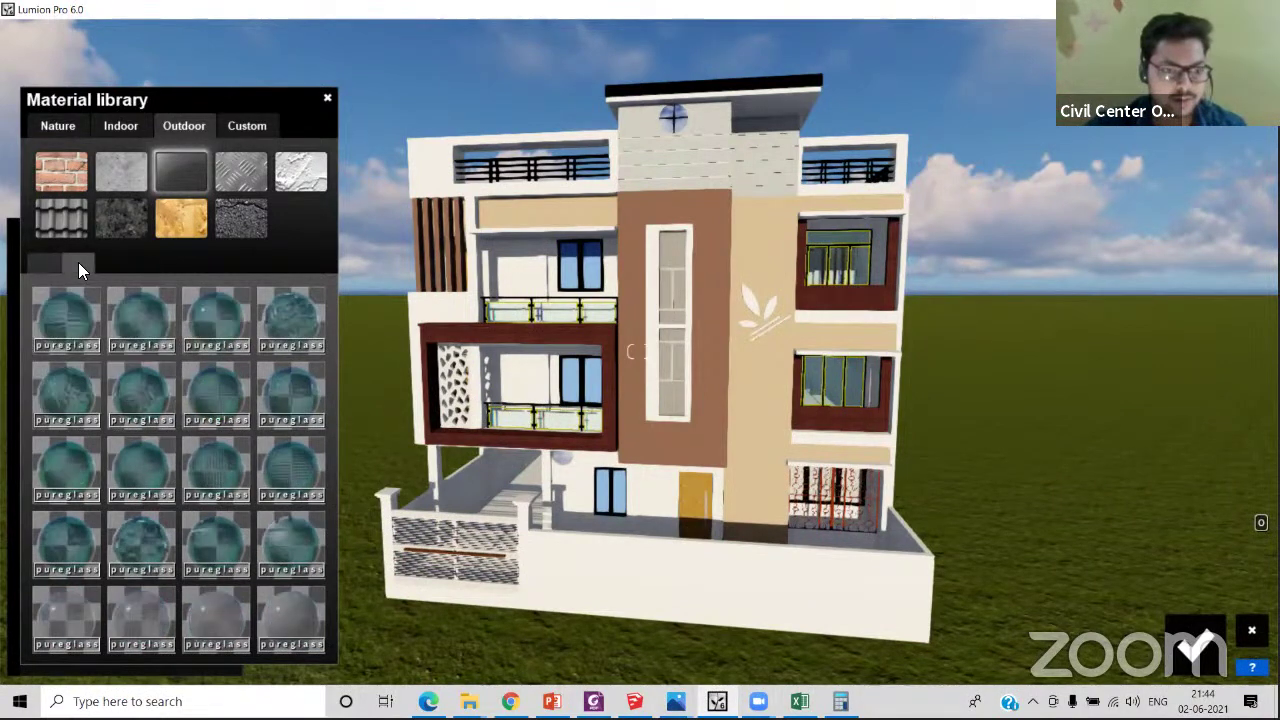
left_click(44, 262)
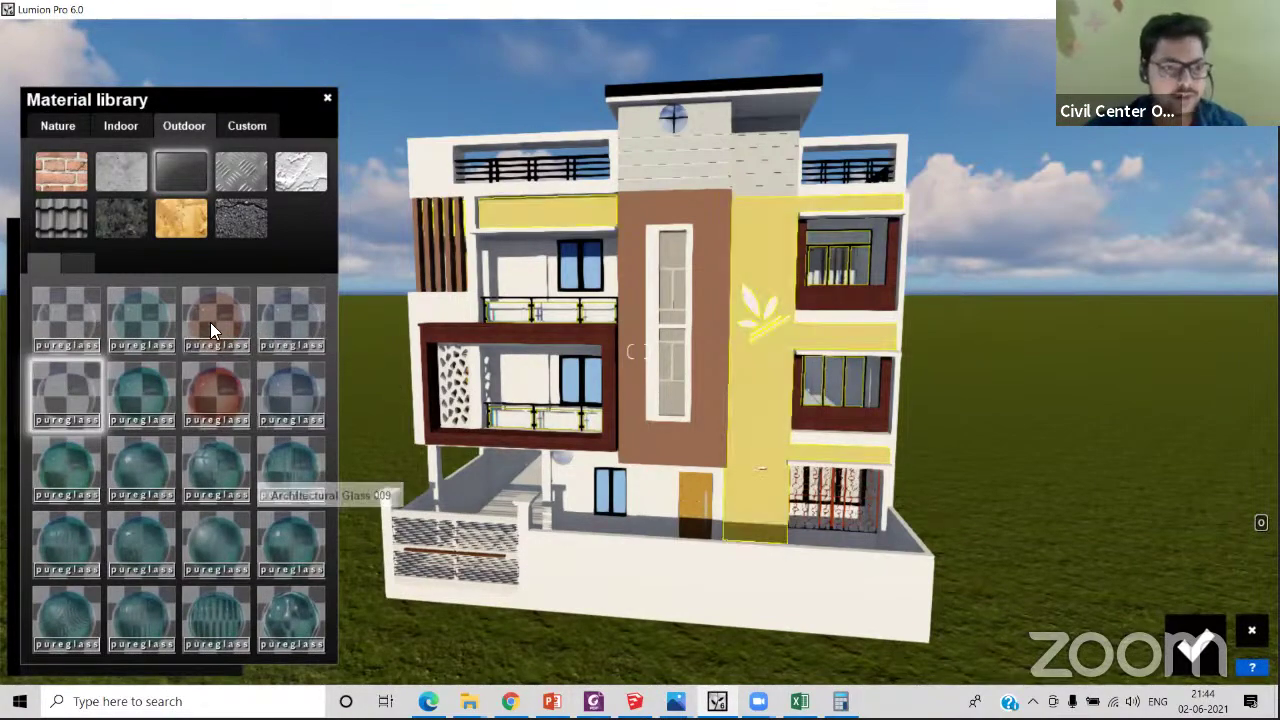
left_click(60, 392)
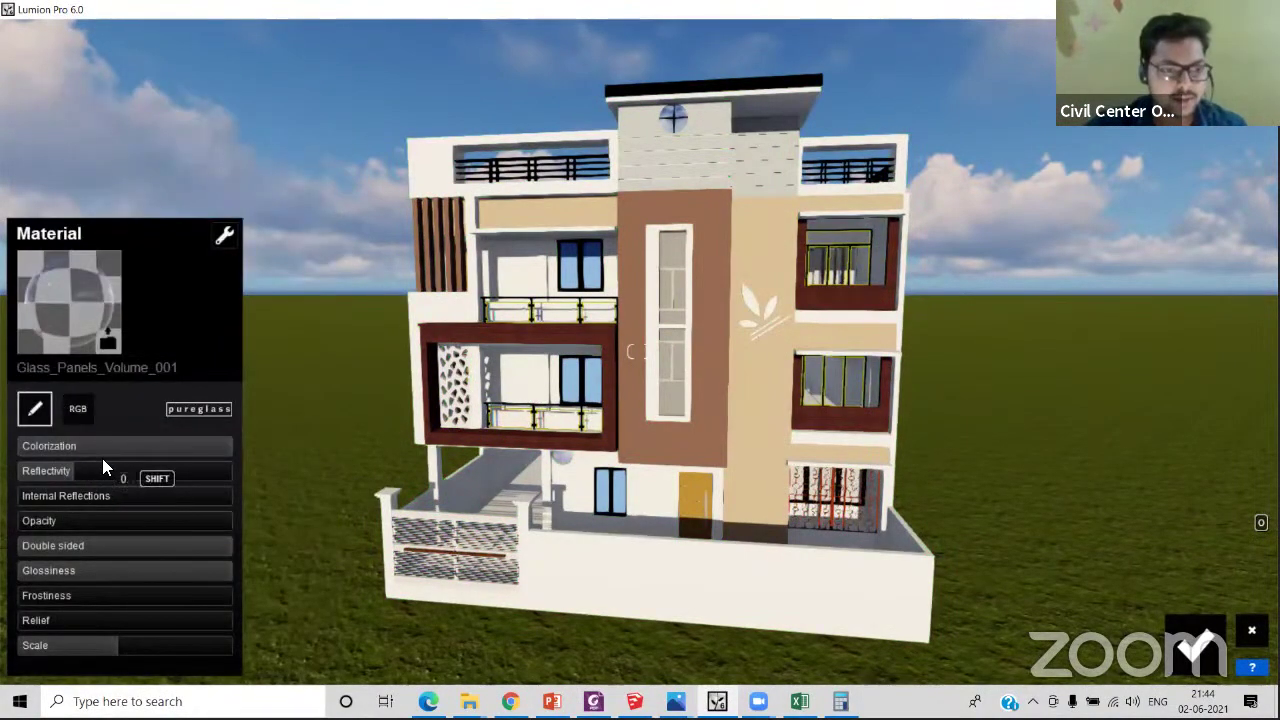
- Darken the color of the Glass_Panels_Volume_001 material from white to a medium grey
left_click(78, 408)
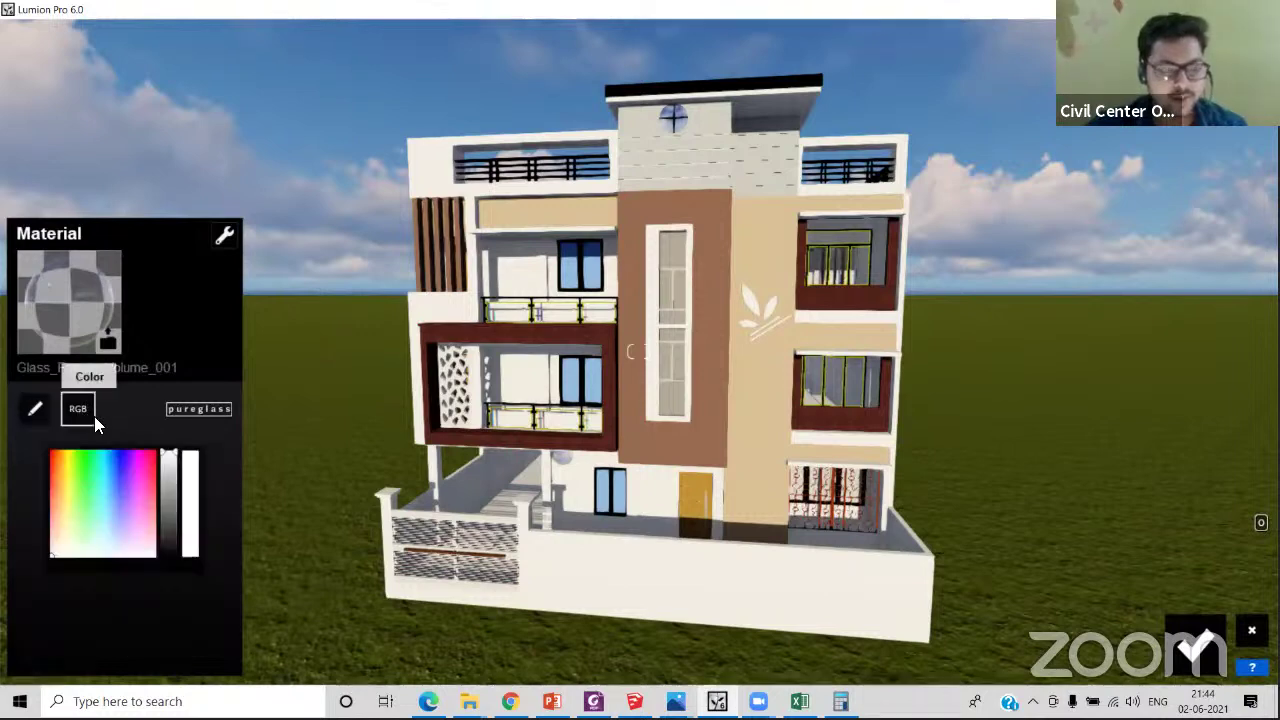
left_click(169, 529)
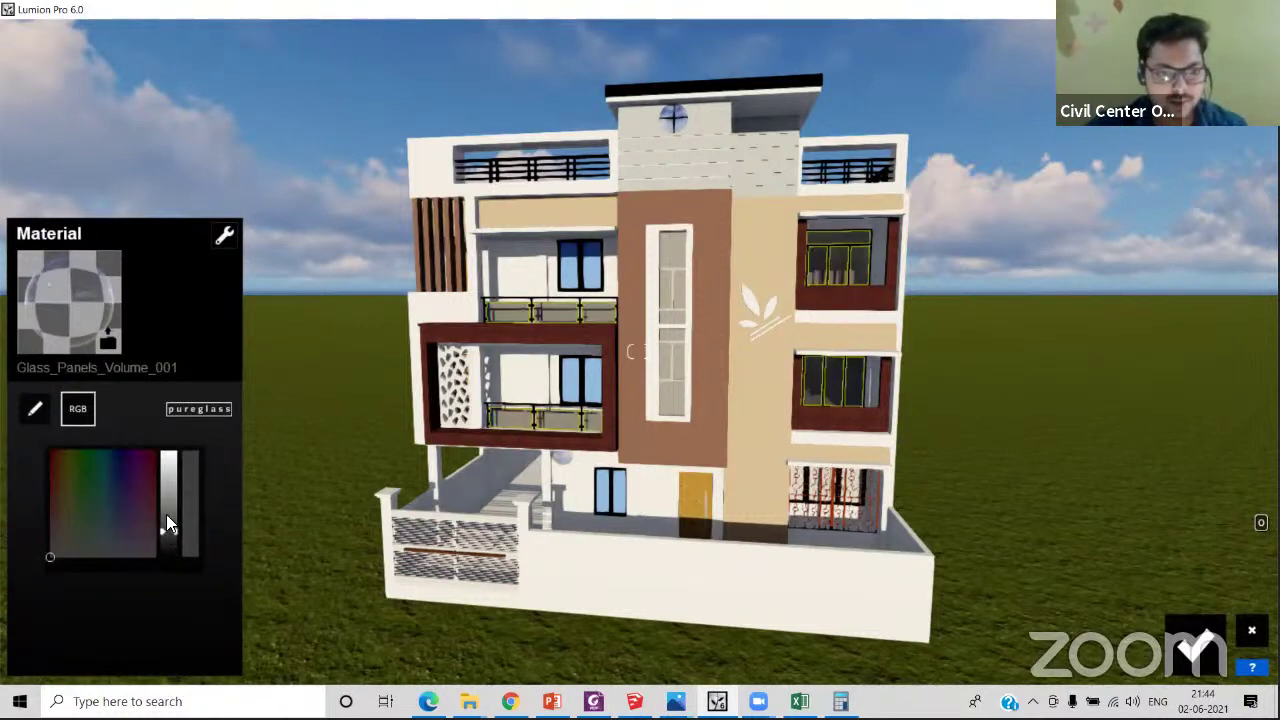
left_click_drag(166, 514, 166, 508)
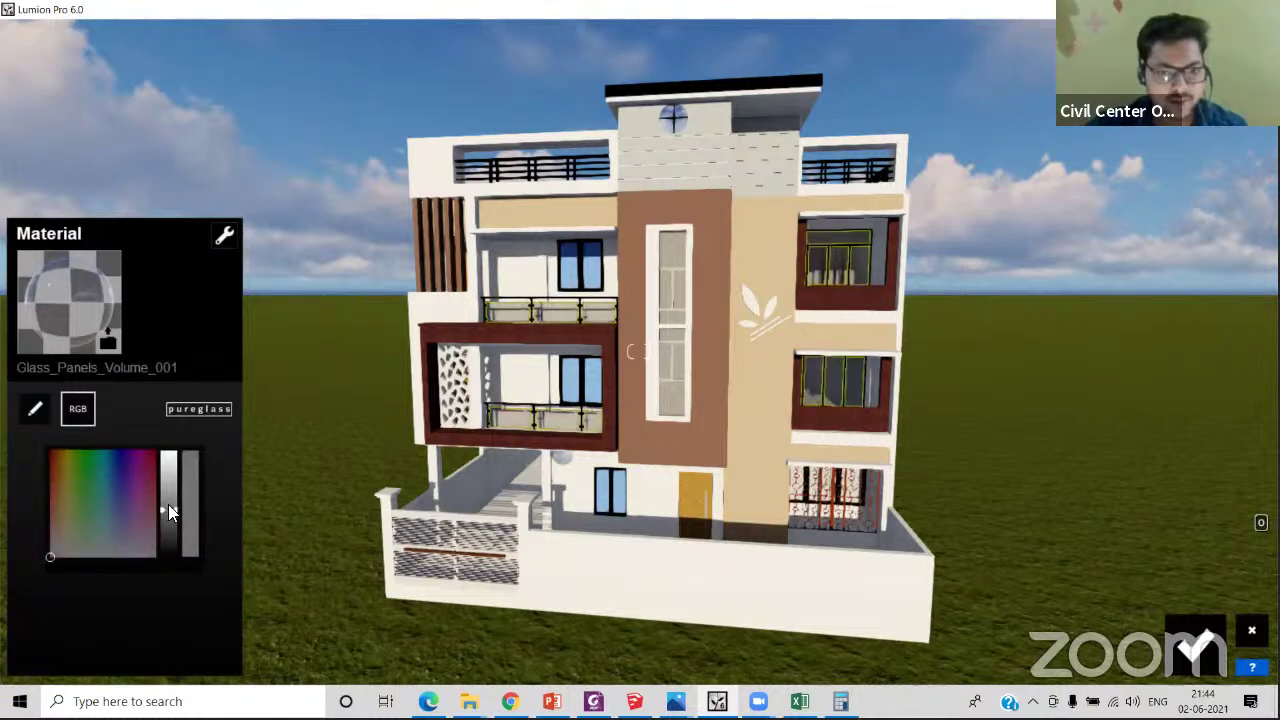
left_click(168, 505)
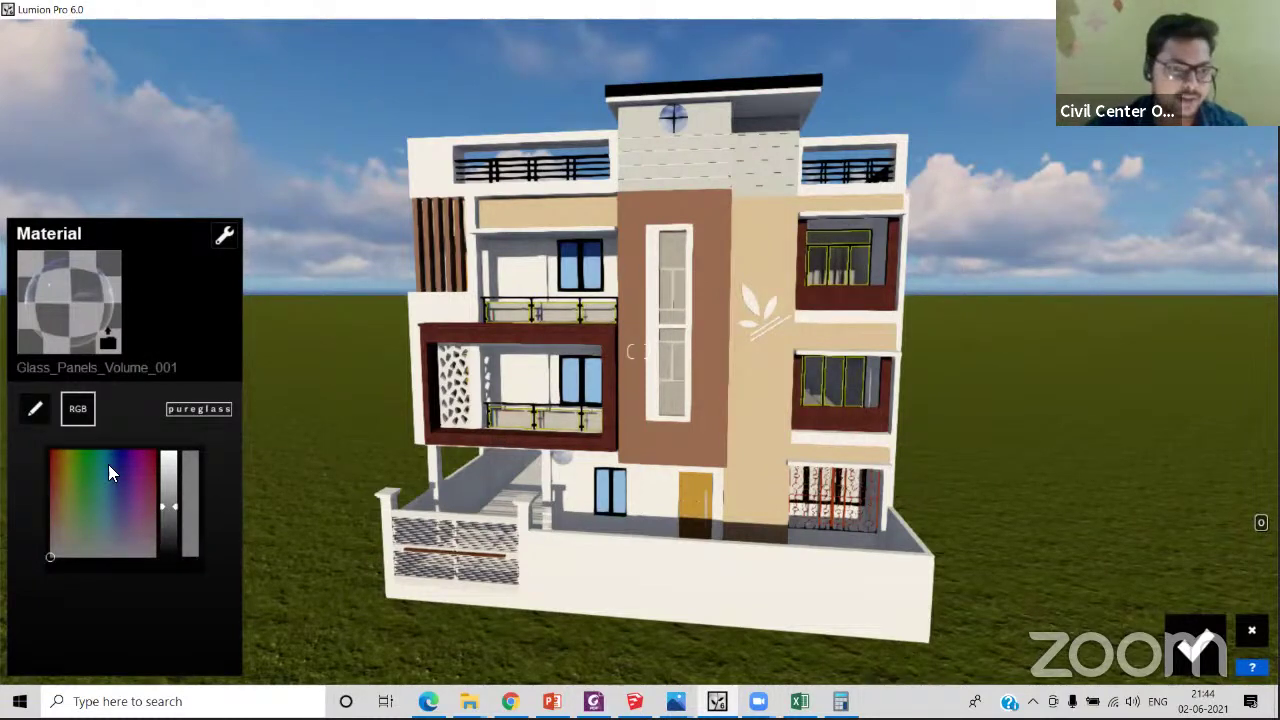
- Raise the glass reflectivity to about four fifths of its range and inspect the middle balcony's railing glass up close
left_click(34, 407)
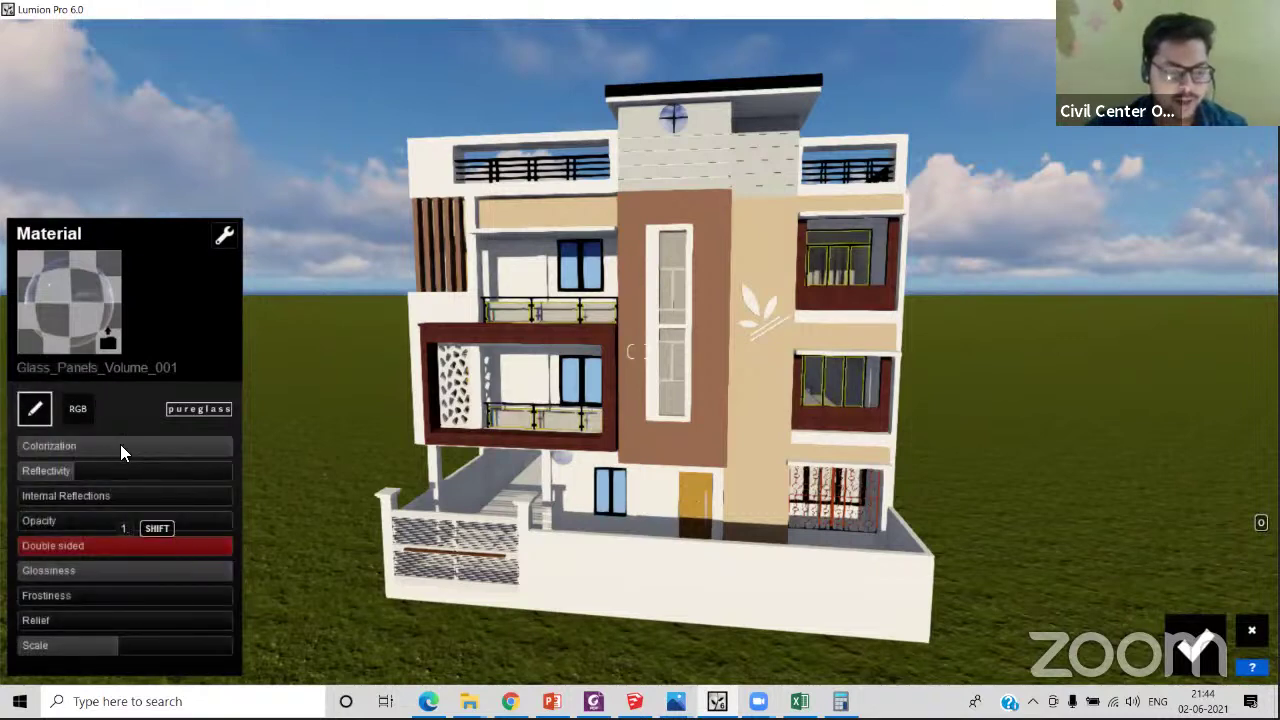
left_click_drag(98, 474, 188, 470)
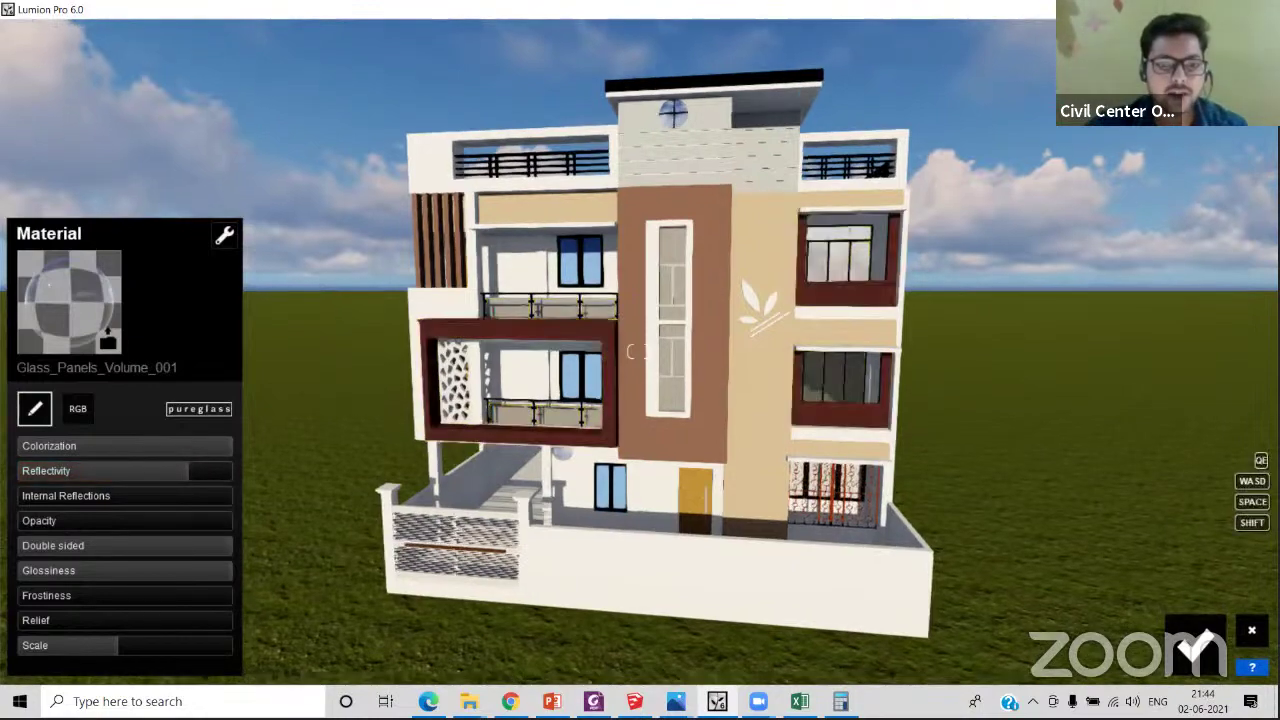
right_click_drag(640, 352, 558, 425)
key("w")
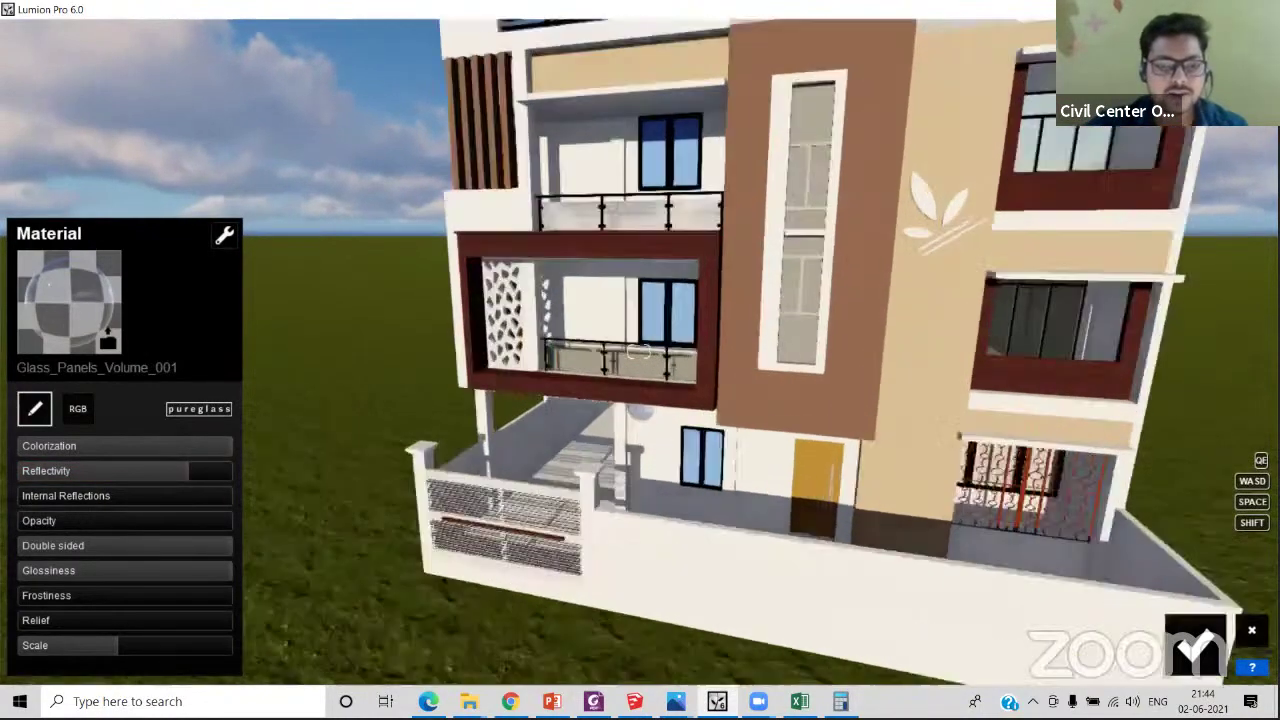
key("w")
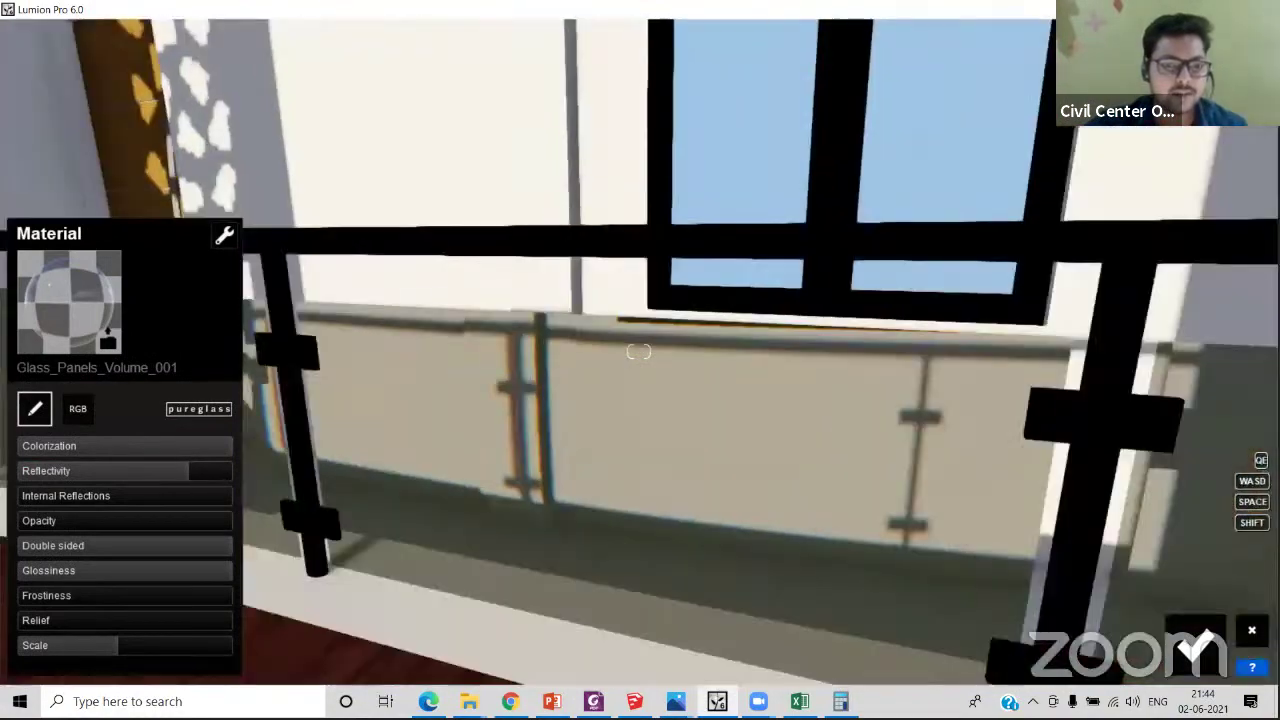
right_click_drag(639, 352, 600, 352)
key("s")
key("s")
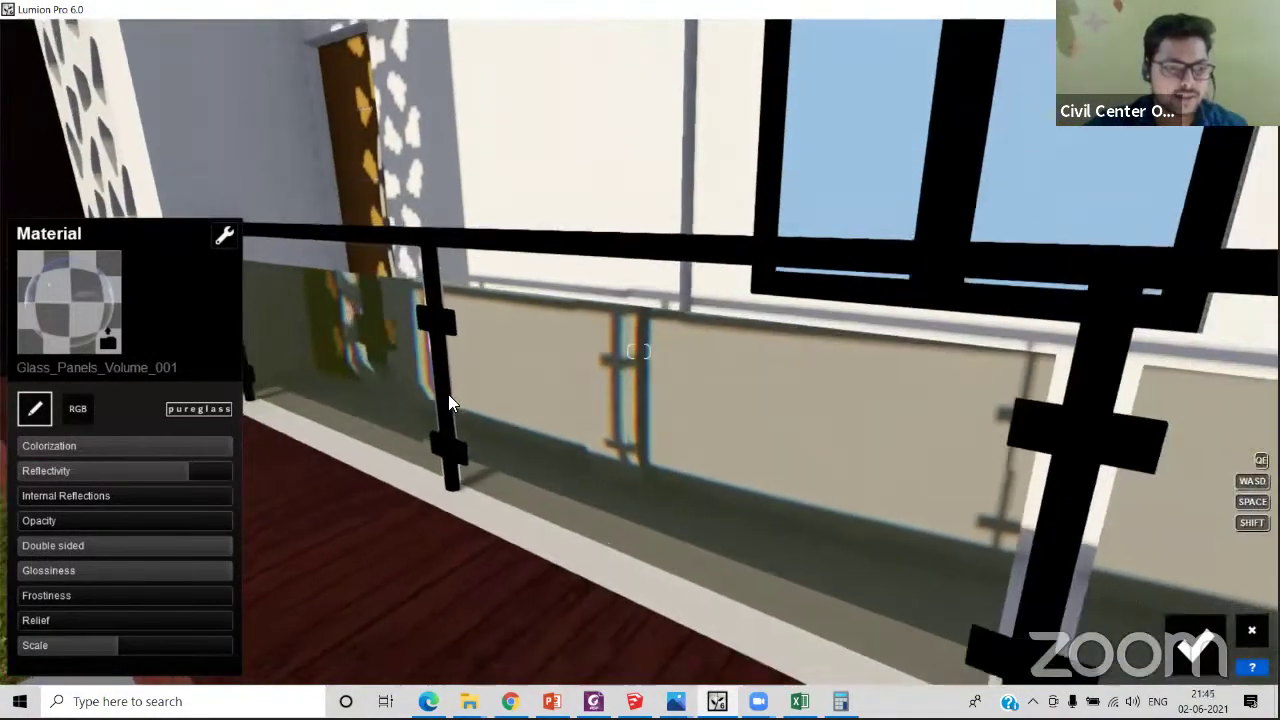
- Raise the glass's internal reflections to a little over half, set its opacity to 0.2, and check the whole front facade
left_click(178, 470)
key("shift")
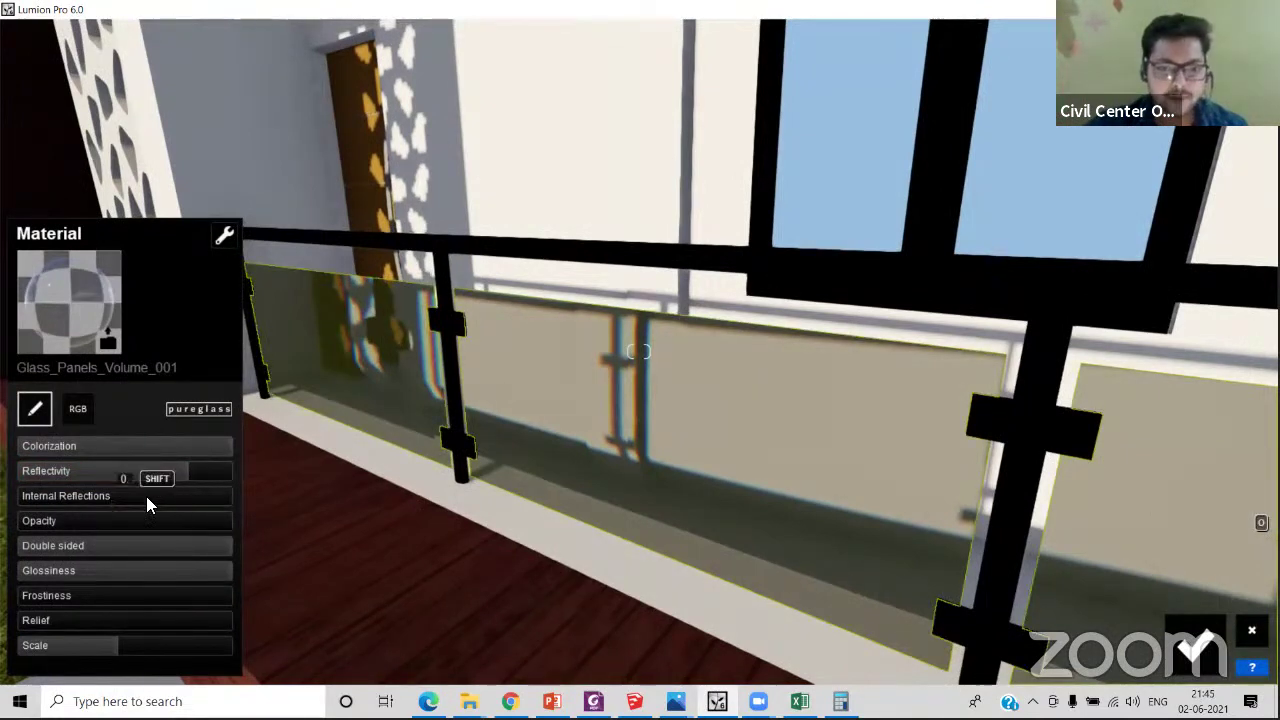
left_click_drag(146, 496, 120, 500, "shift")
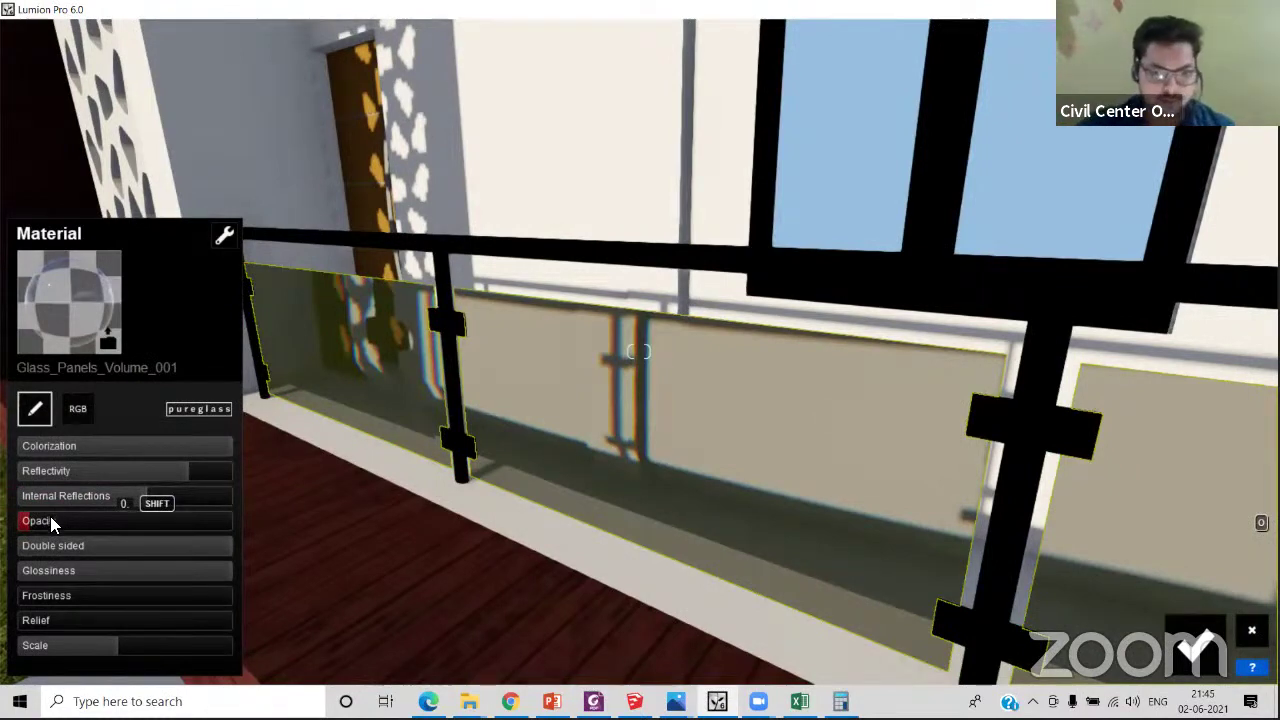
left_click(64, 520)
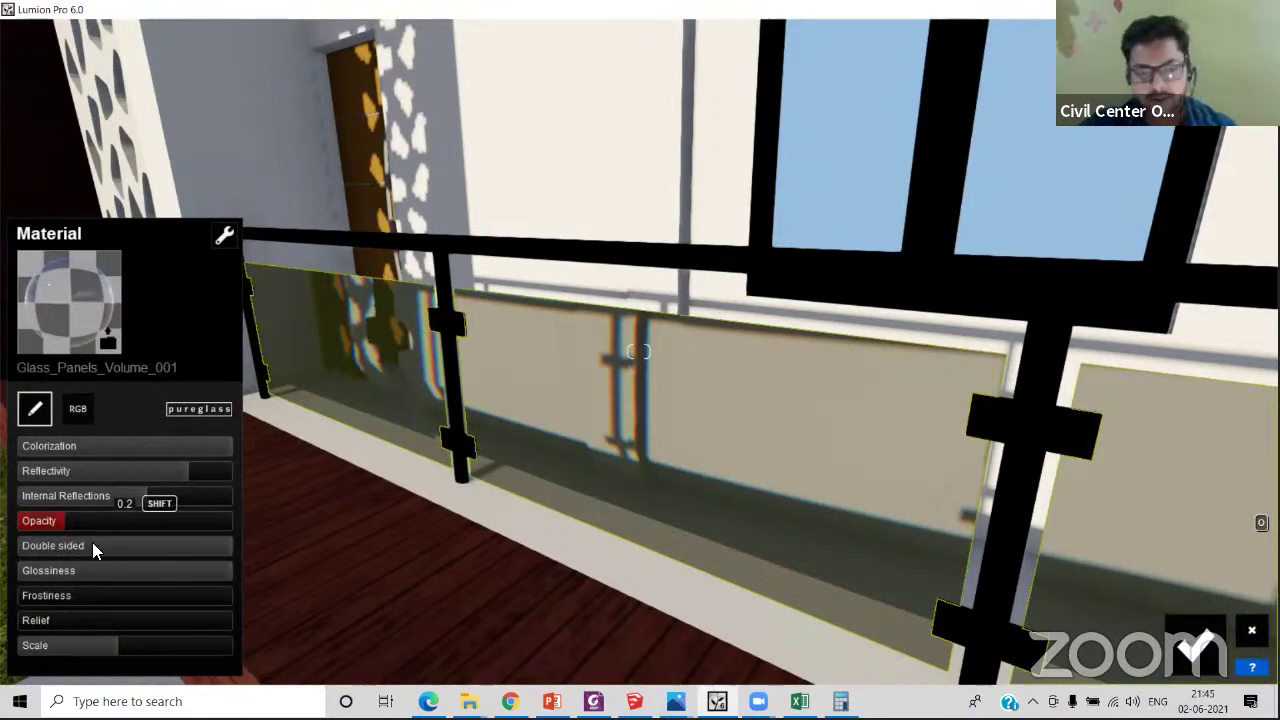
scroll(606, 490, "down", 10)
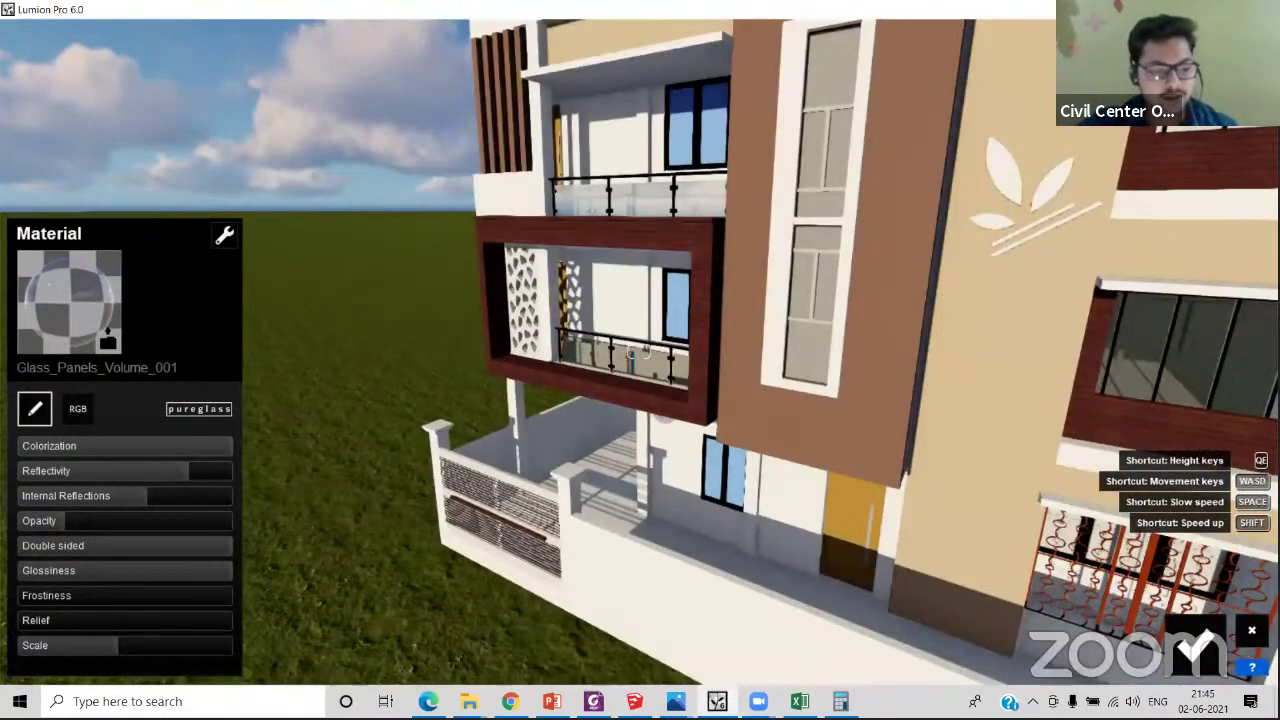
scroll(638, 352, "down", 4)
mouse_move(638, 352)
right_mouse_down()
mouse_move(728, 350)
mouse_move(640, 352)
right_mouse_up()
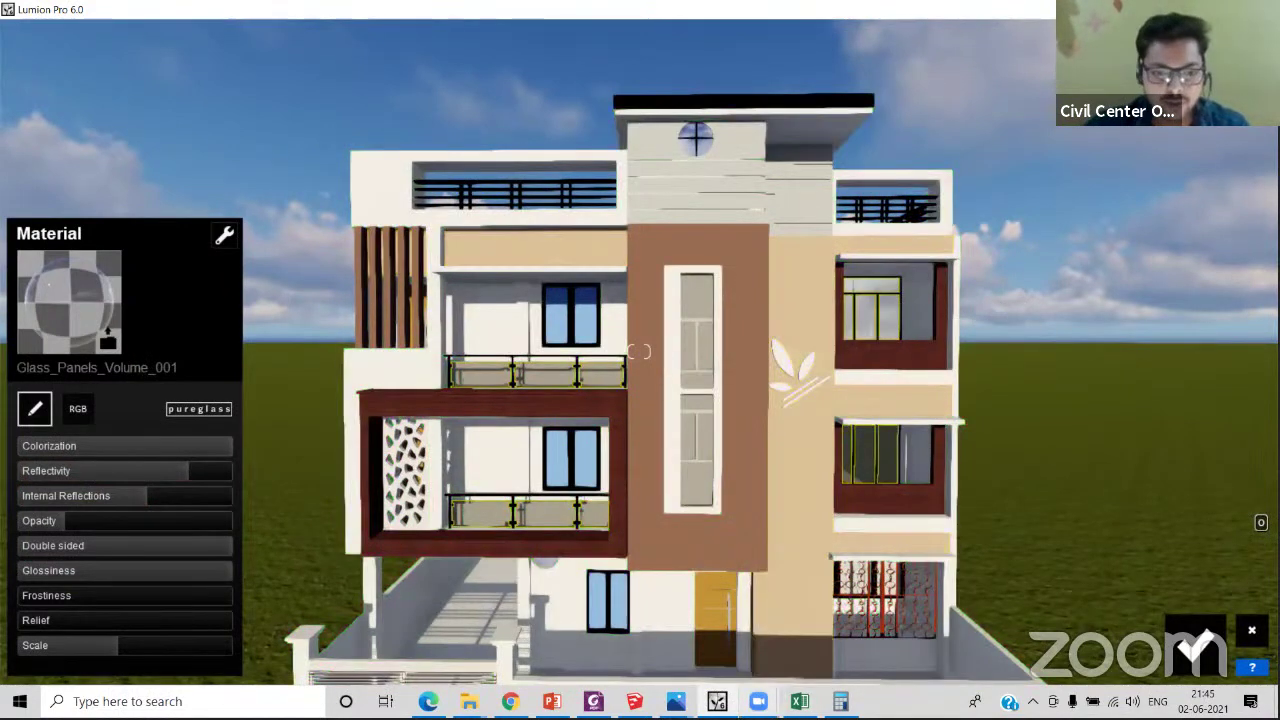
mouse_move(759, 702)
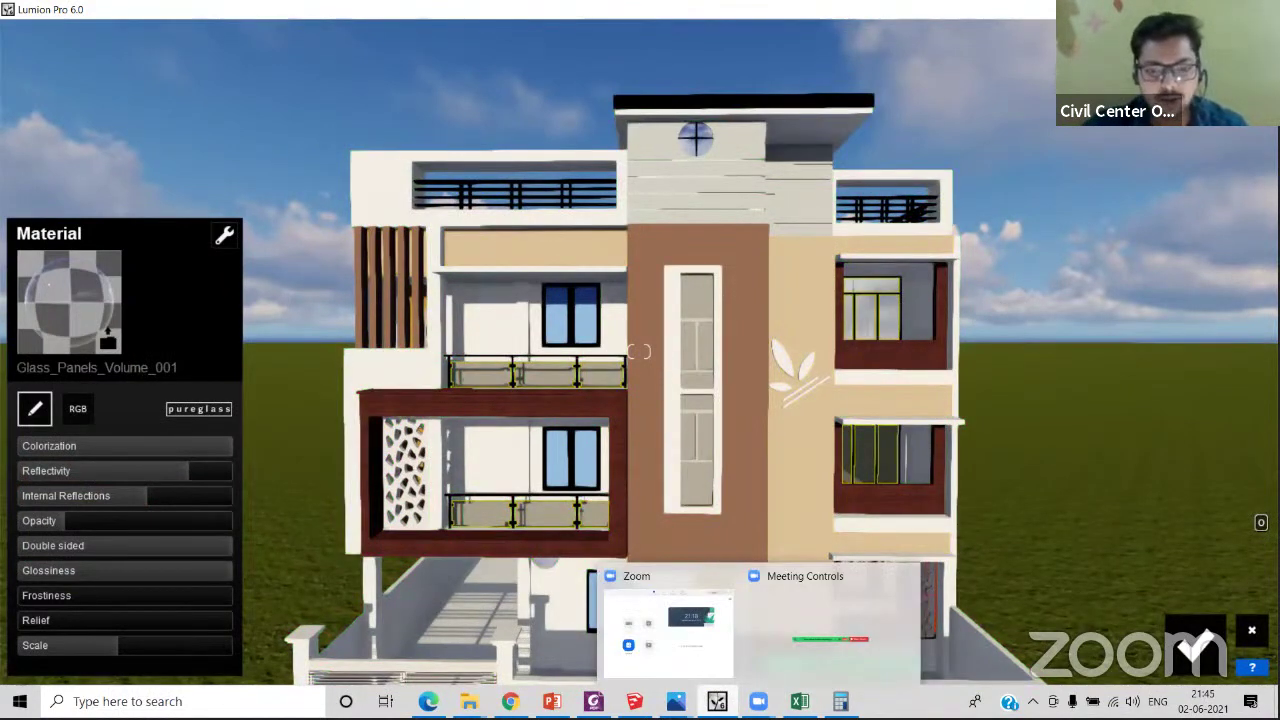
- Switch to Photos to view the reference image of the house with the tall vertical glazing, and return to the Lumion model
mouse_move(676, 701)
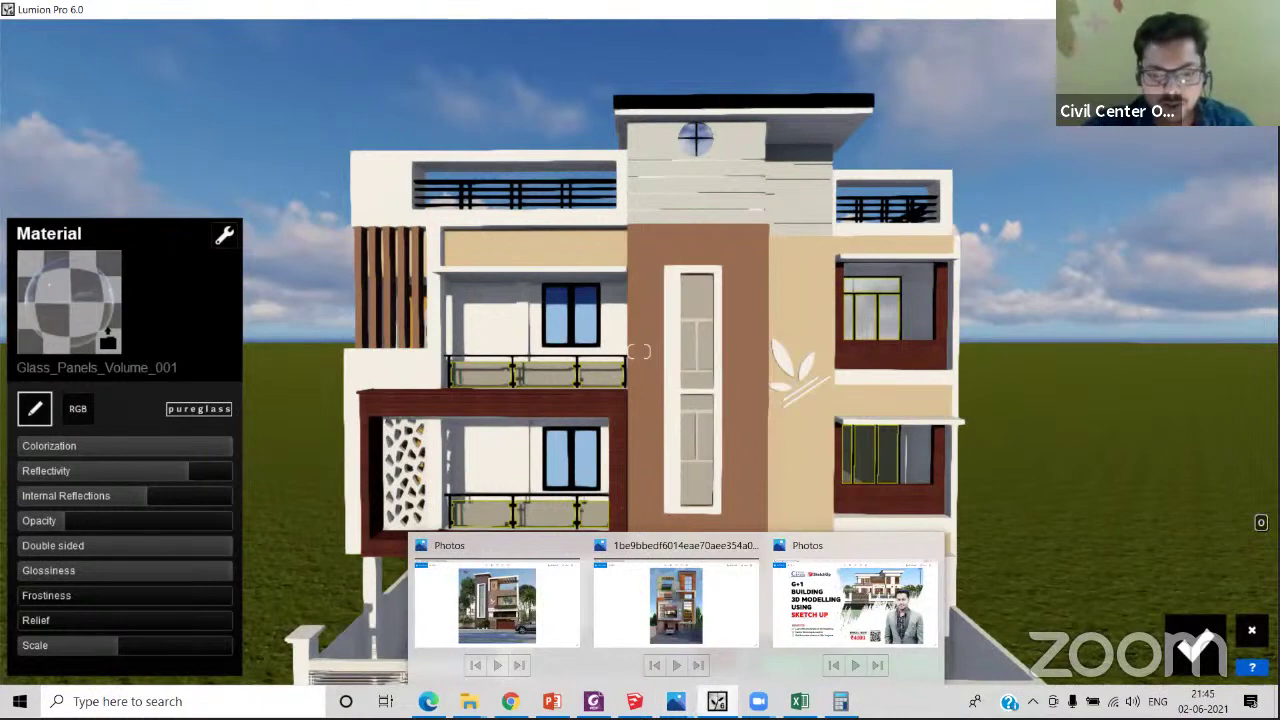
mouse_move(799, 701)
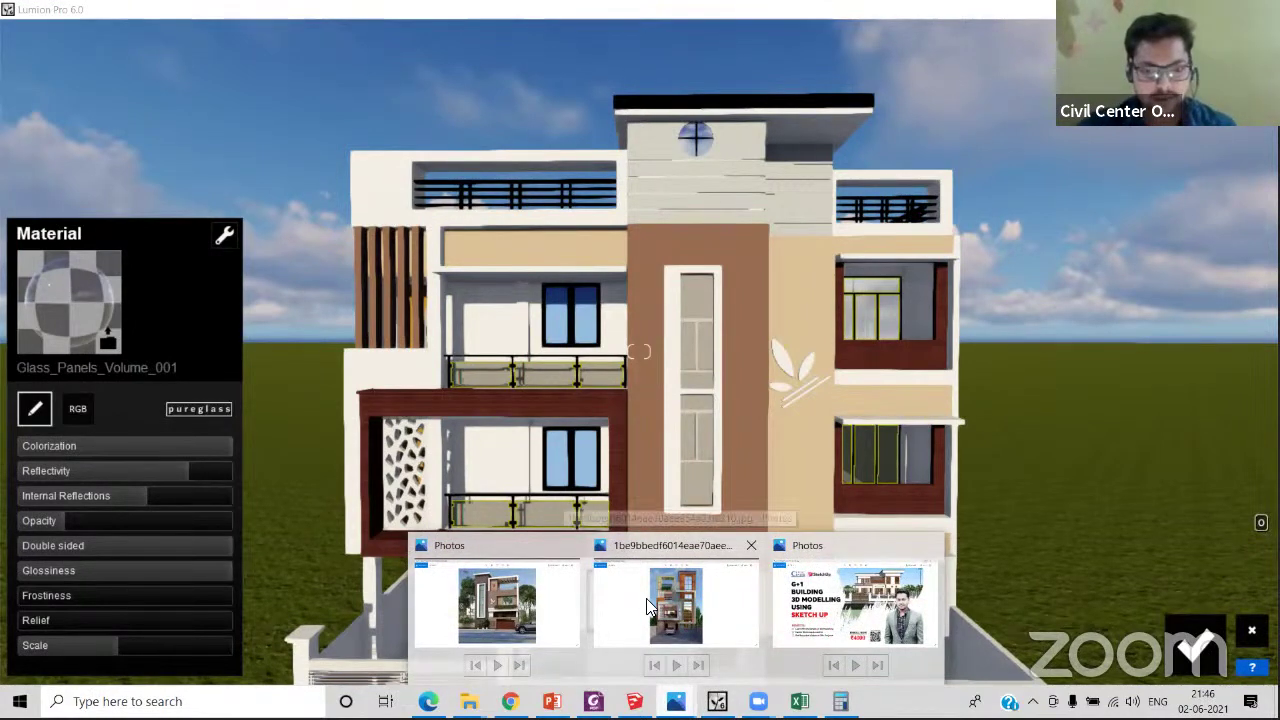
left_click(545, 607)
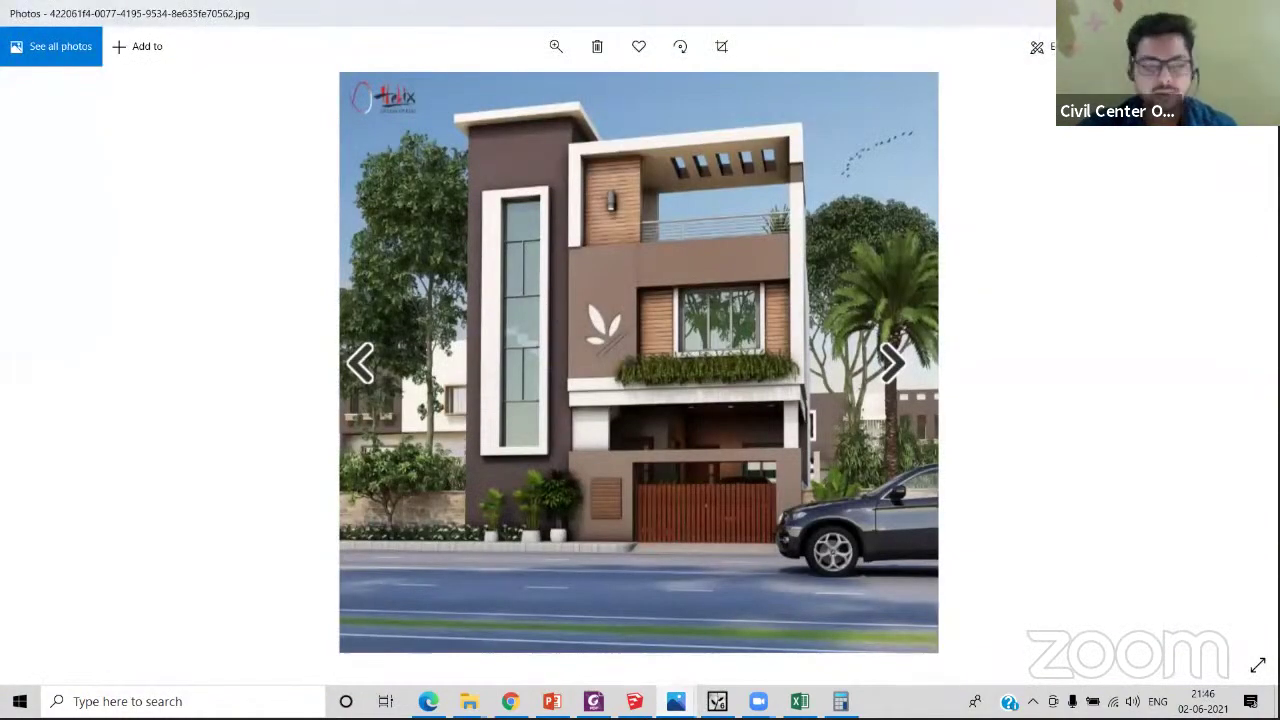
key("alt+Tab")
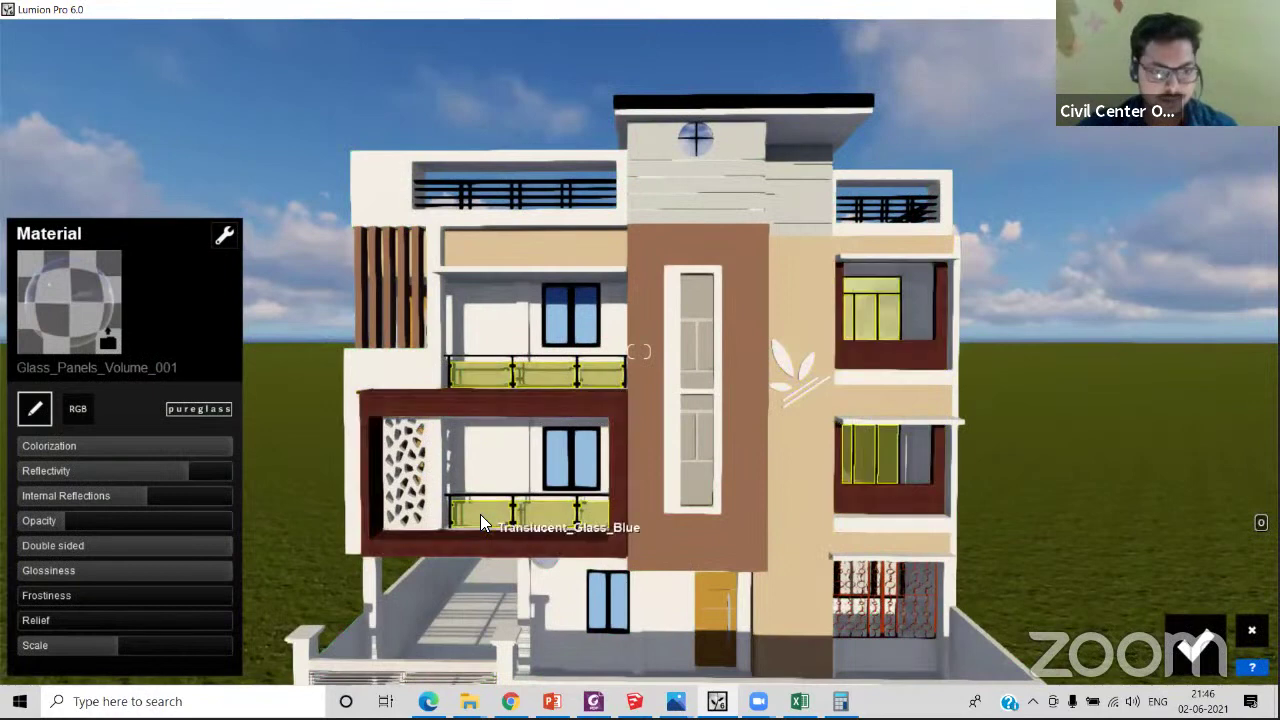
- Apply Glass_Panels_Volume_002 to the balcony railing glass, with reflectivity at 12.5 and internal reflections at about 0.4
left_click(112, 338)
left_click(150, 396)
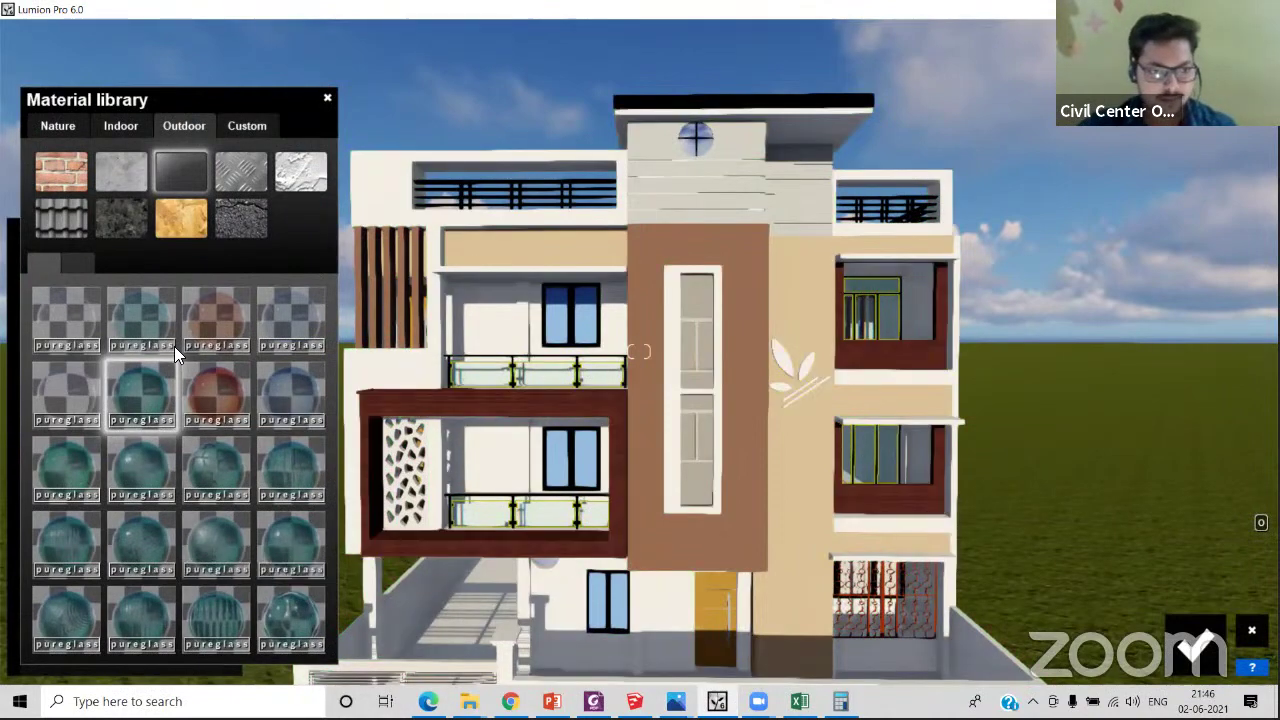
left_click(152, 384)
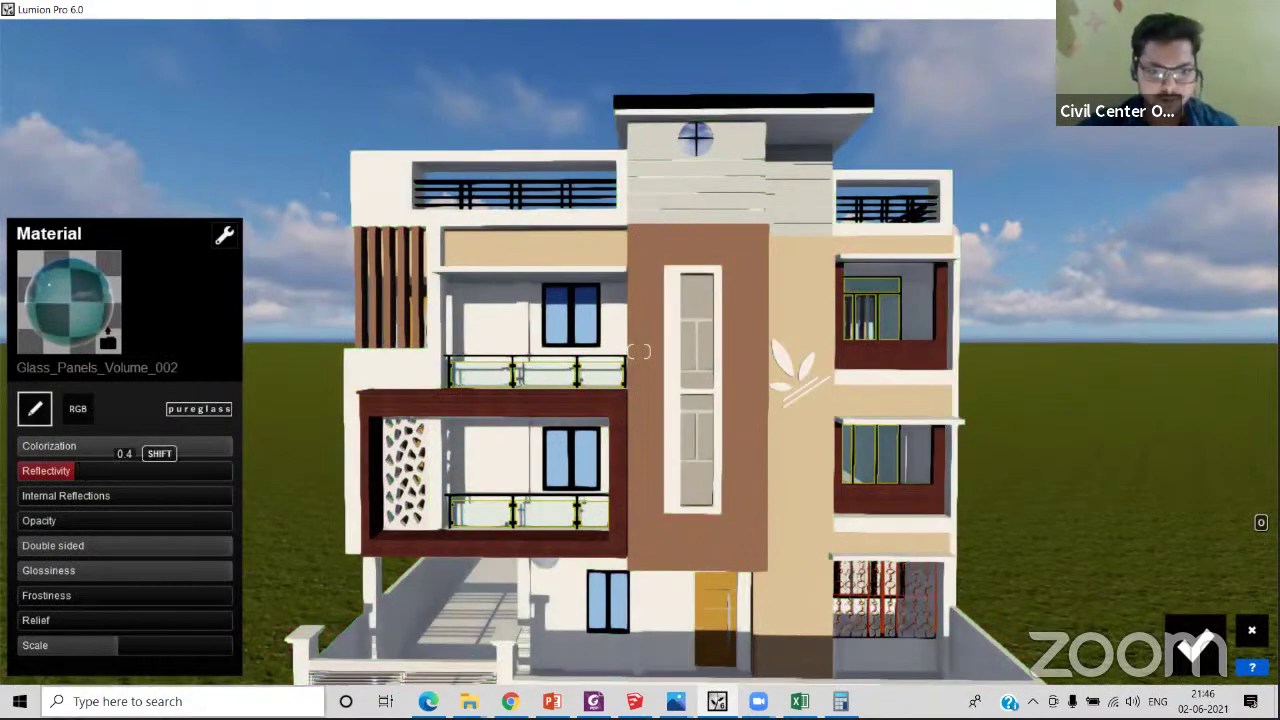
left_click(186, 470)
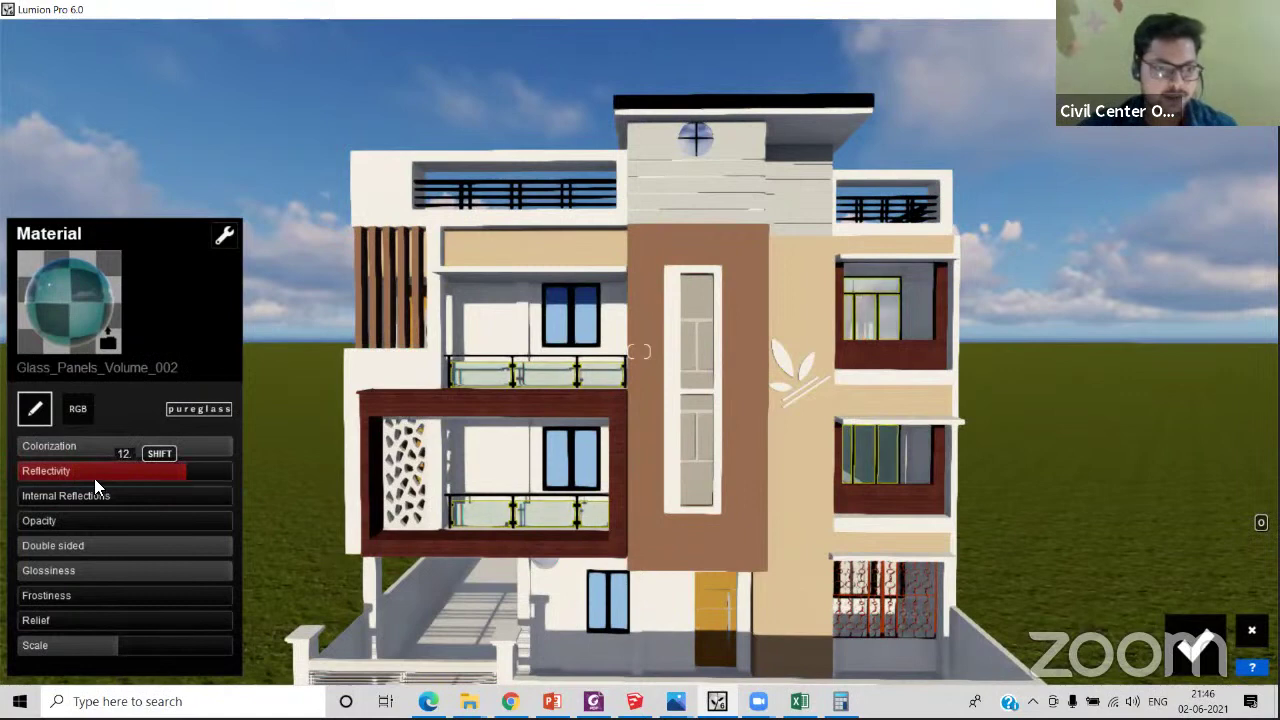
left_click(188, 472)
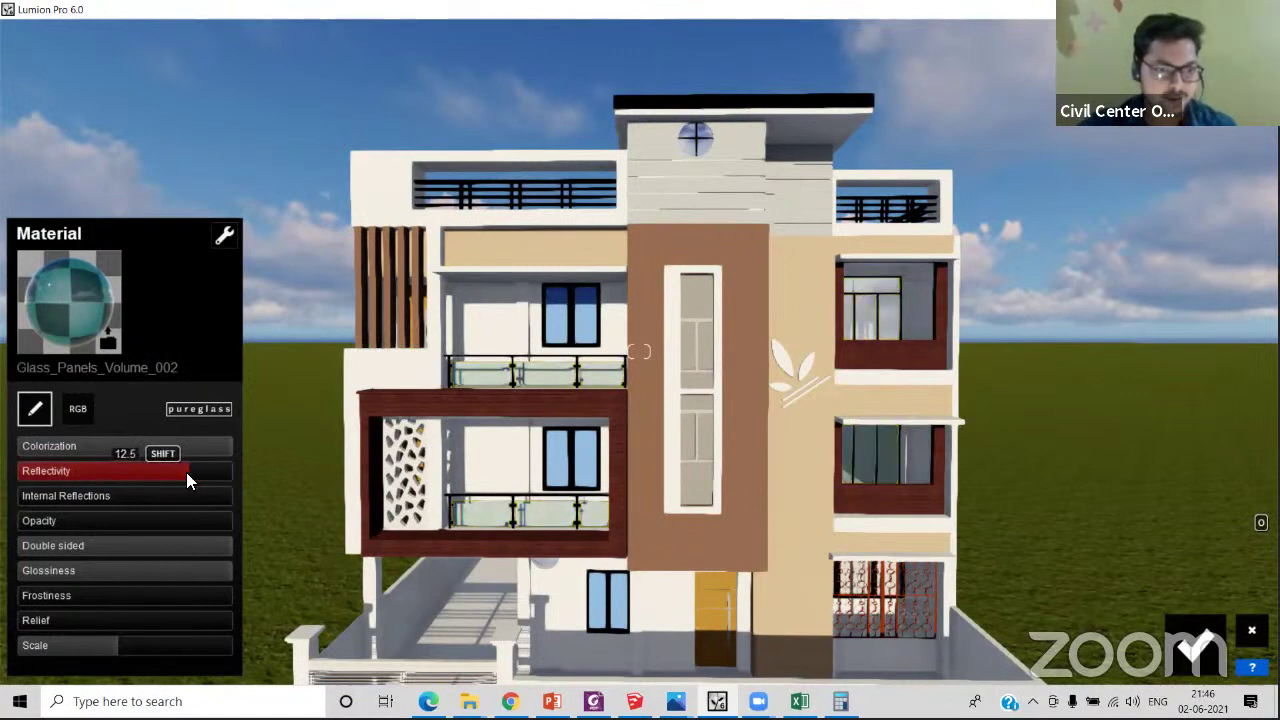
left_click(109, 495)
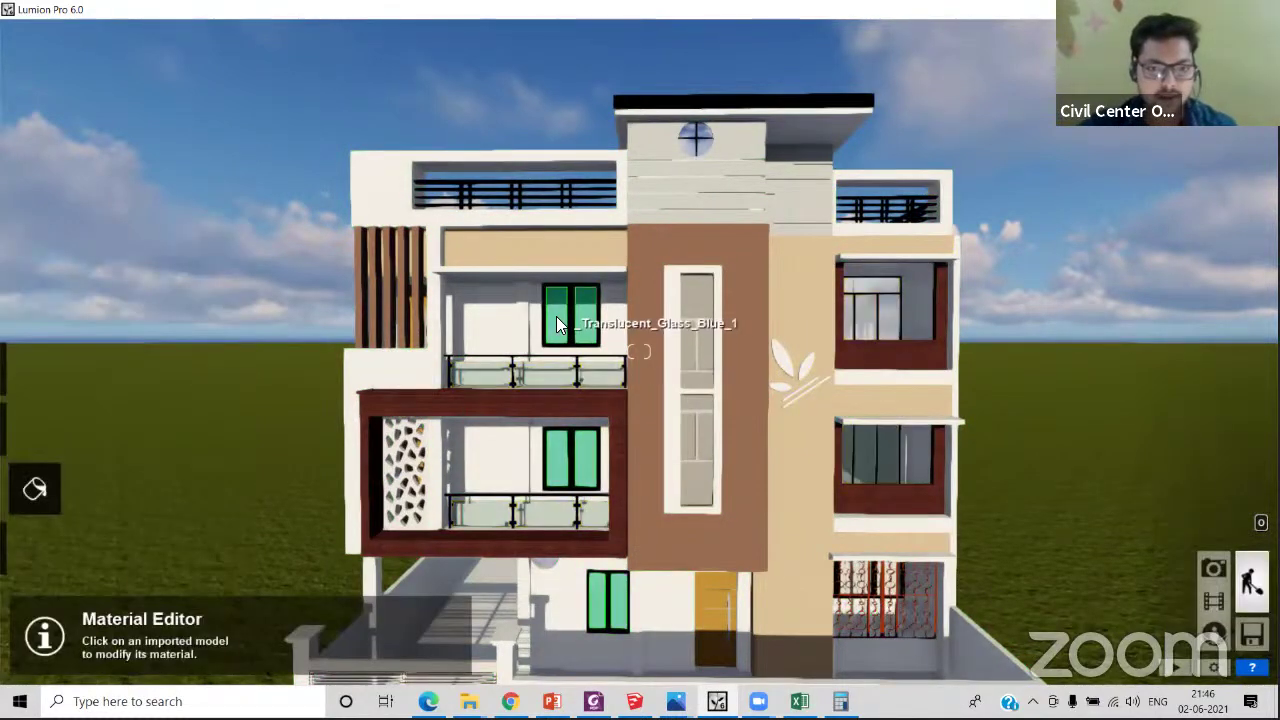
- Apply the outdoor glass preset Glass_Panels_Volume_002 to the blue glass of the black-framed windows
left_click(556, 316)
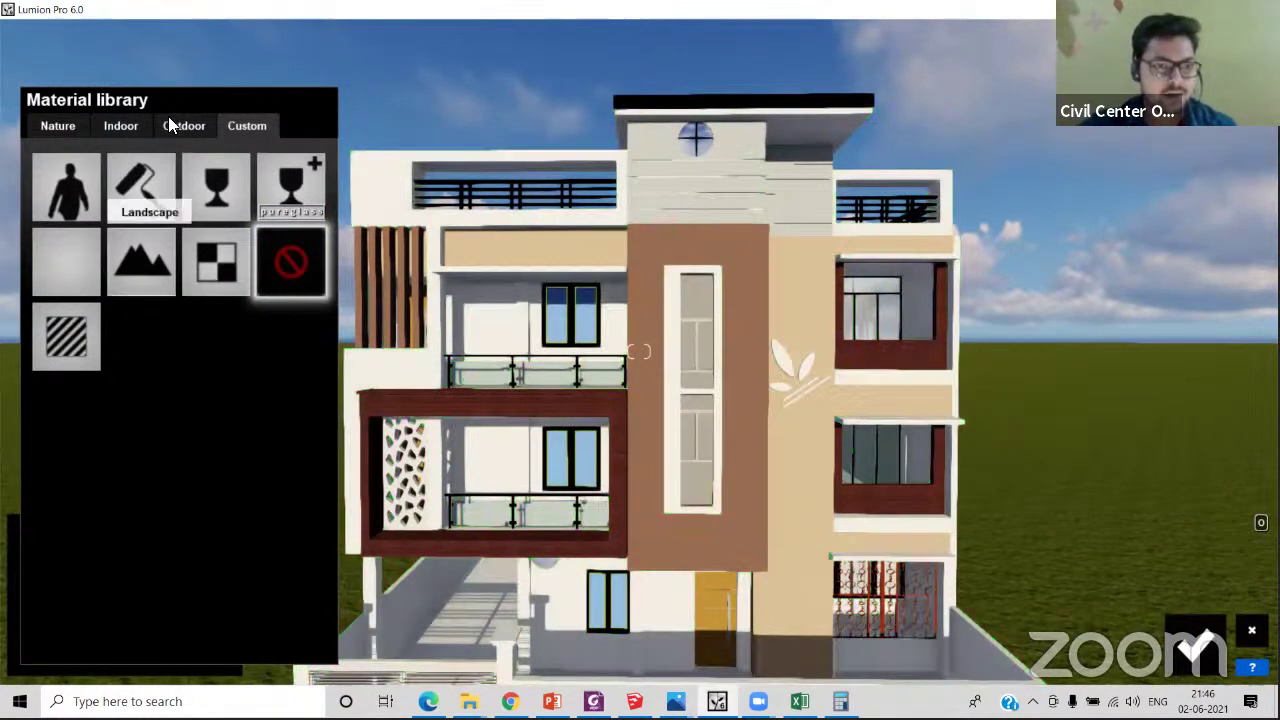
left_click(172, 124)
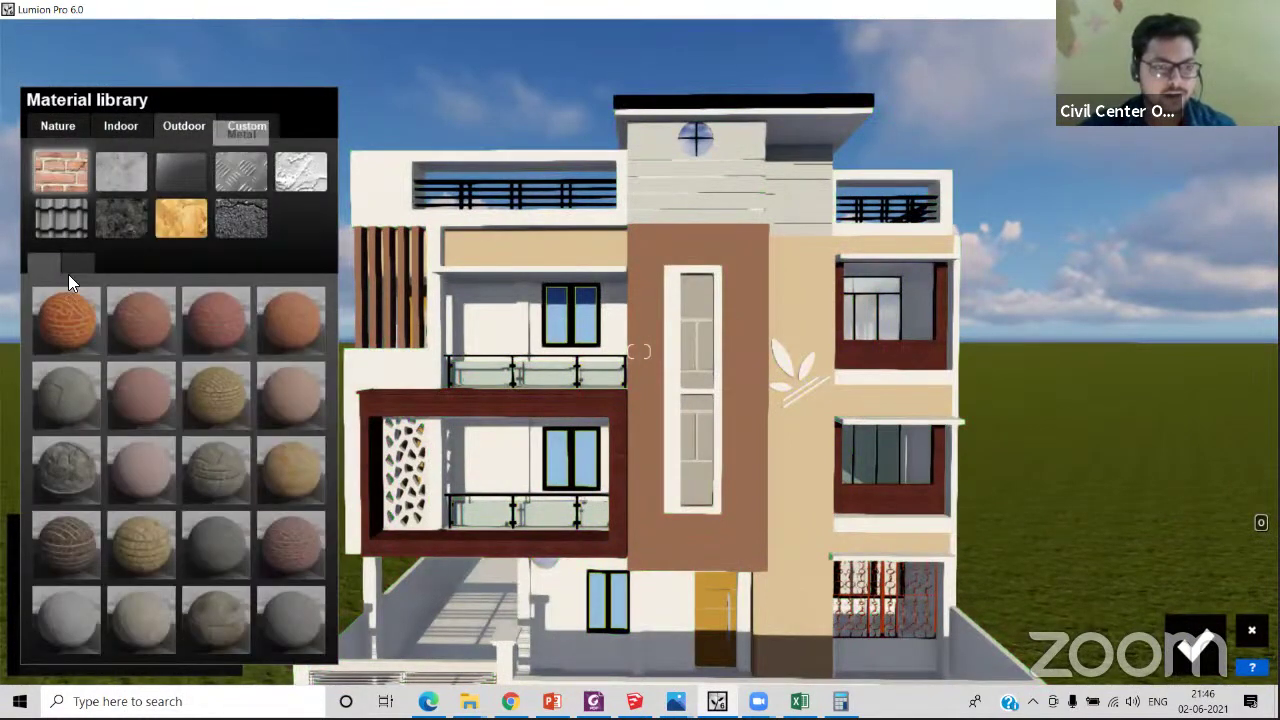
left_click(171, 162)
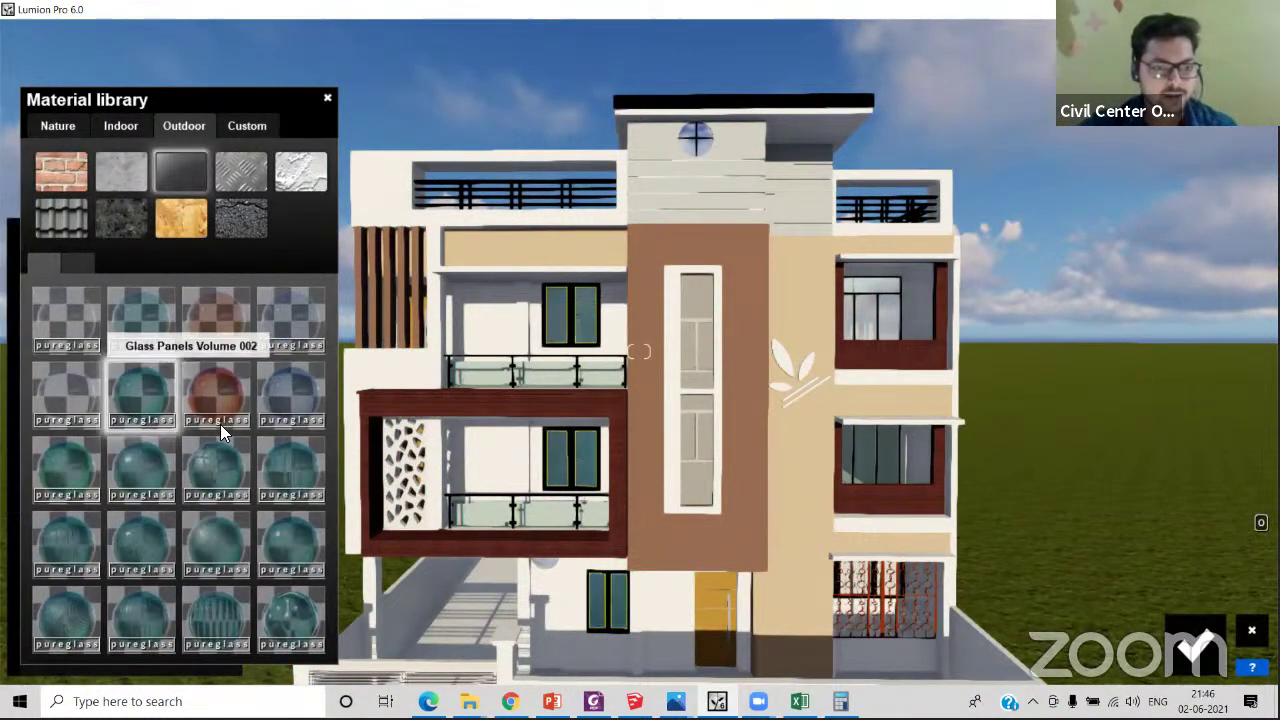
left_click(154, 398)
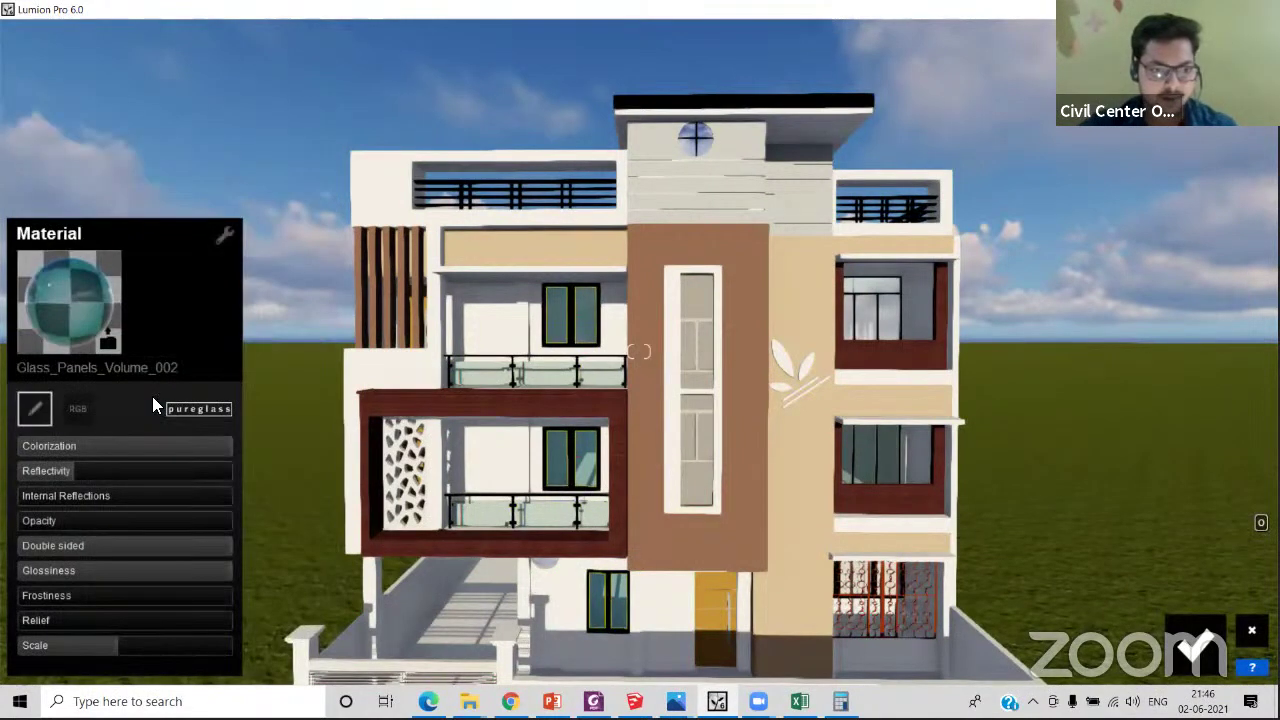
- Raise the window glass's reflectivity to about four fifths of its range, set internal reflections to 0.4, and save the material
left_click(158, 468)
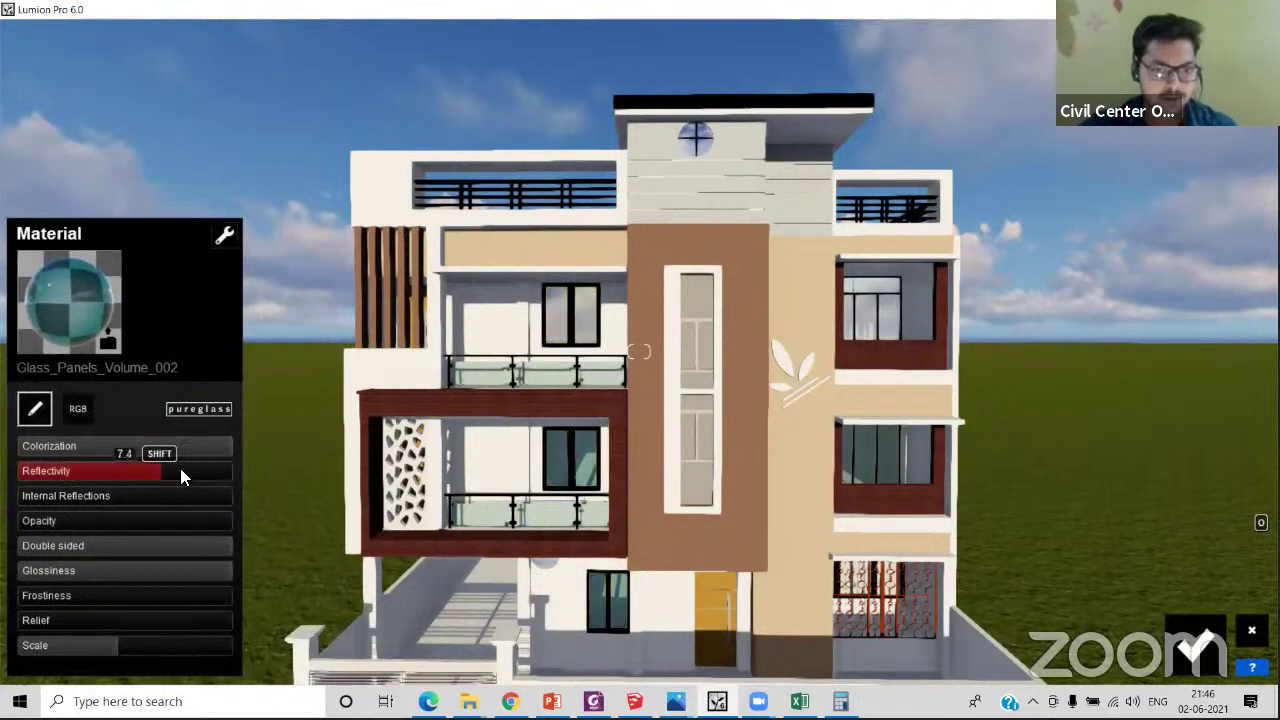
left_click(180, 470)
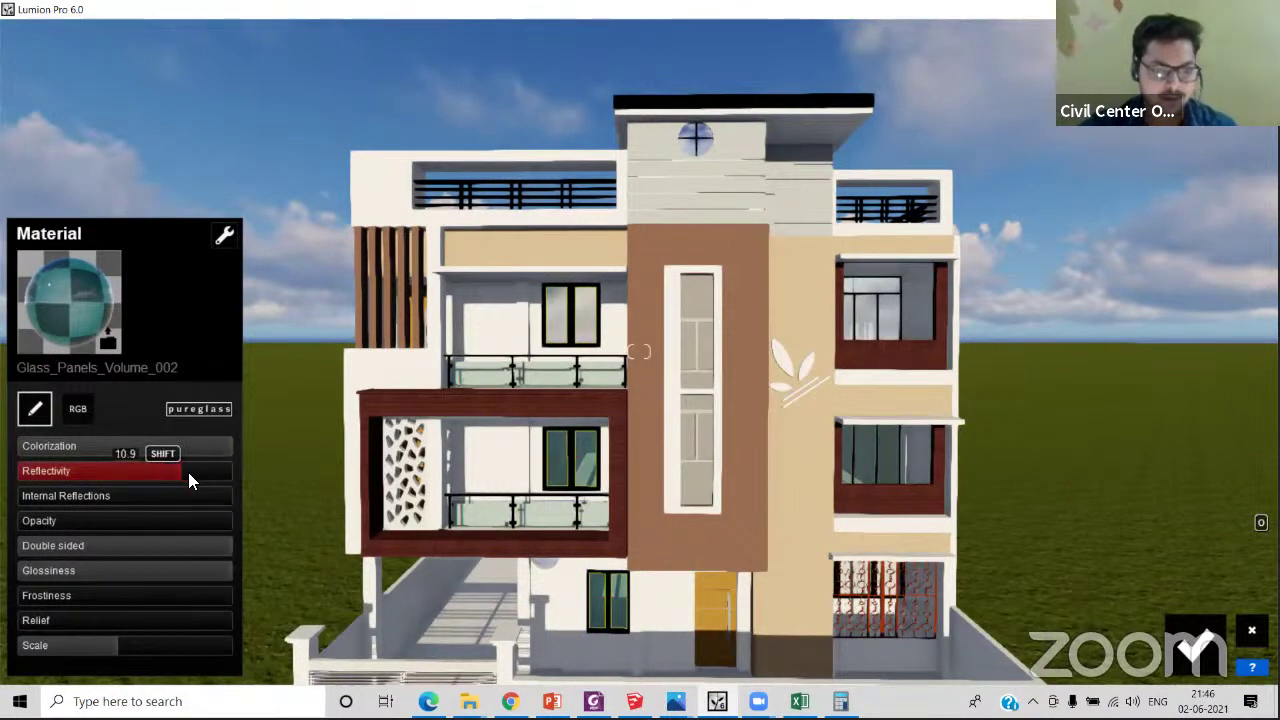
left_click(192, 472)
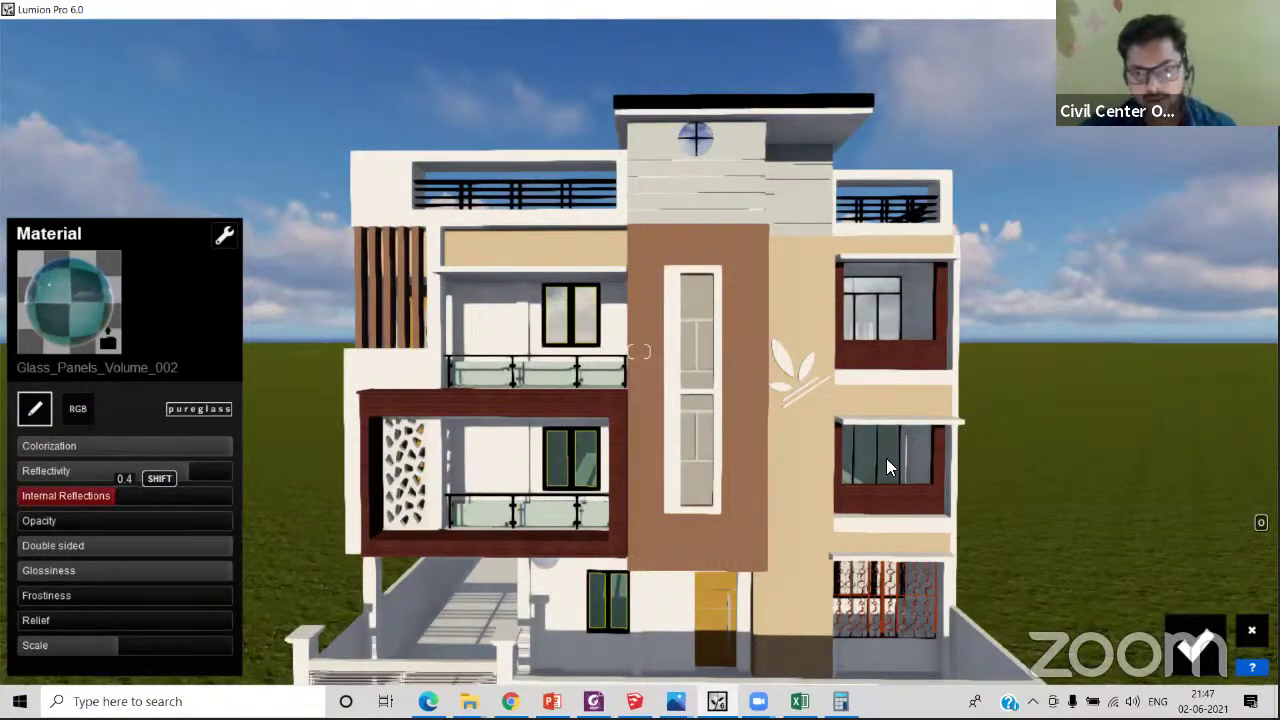
left_click(1196, 645)
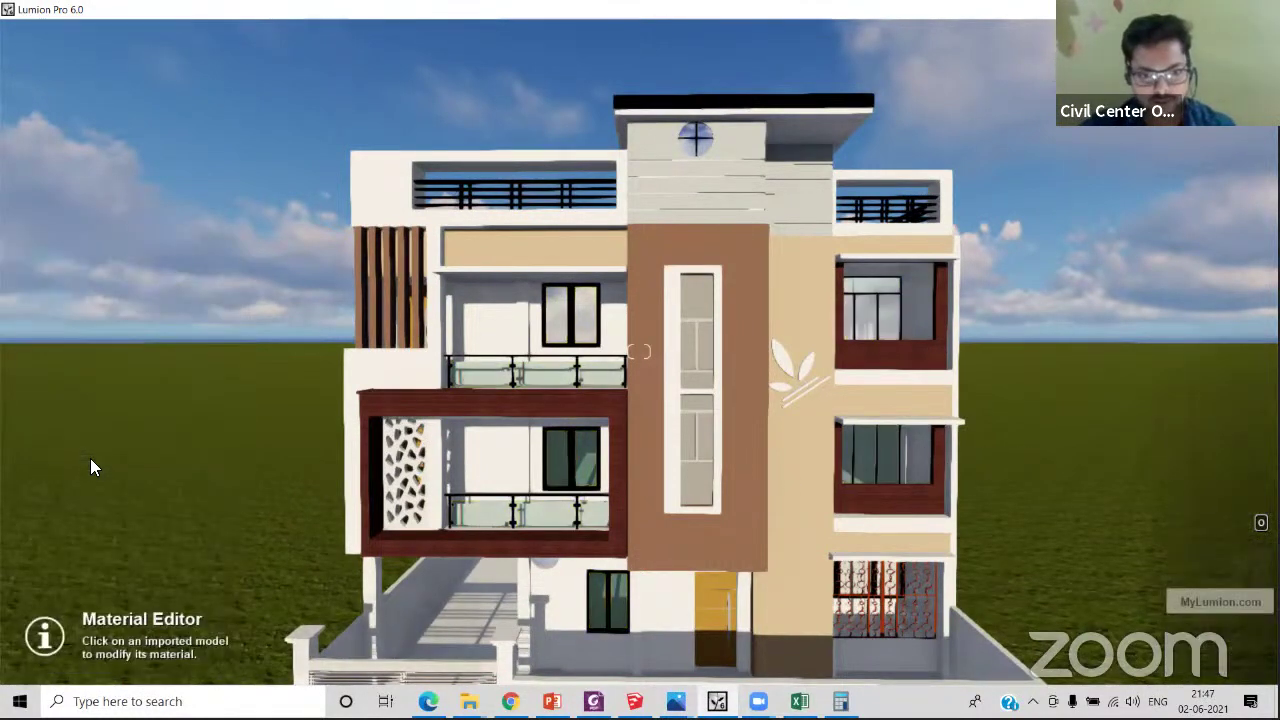
- Review the library preset and slider settings used by the railing glass and the window glass
left_click(500, 512)
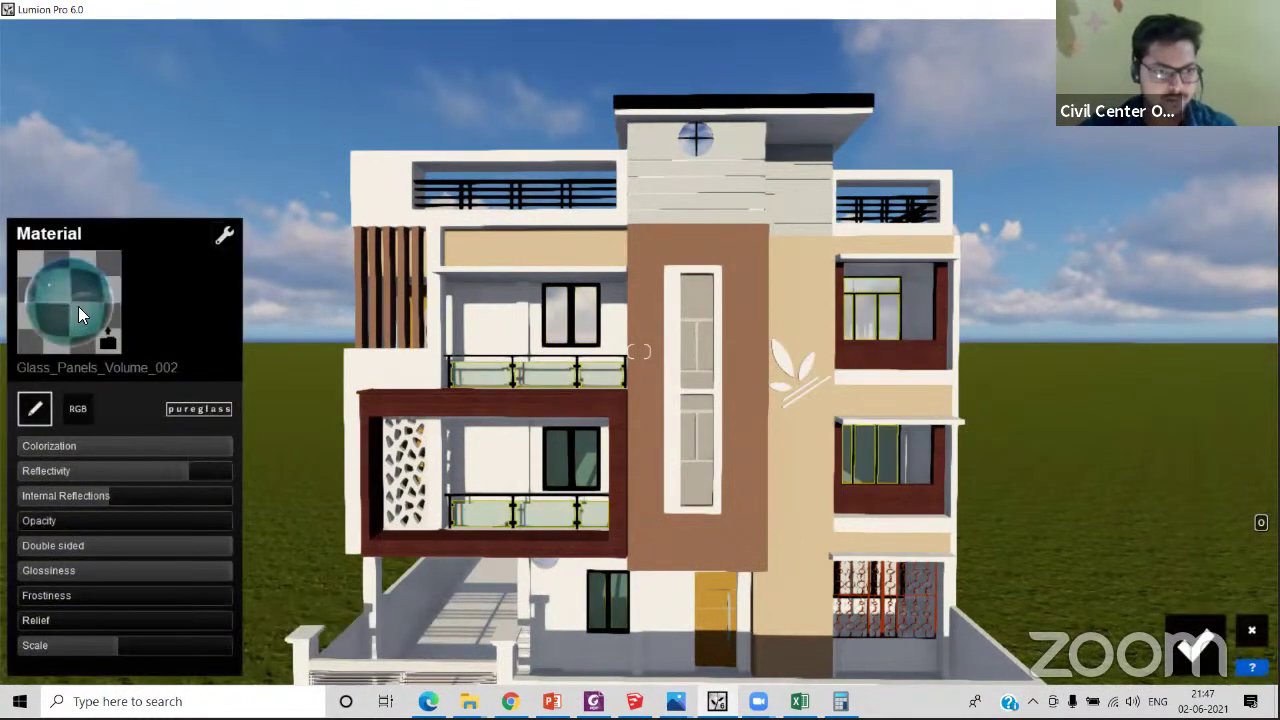
left_click(78, 306)
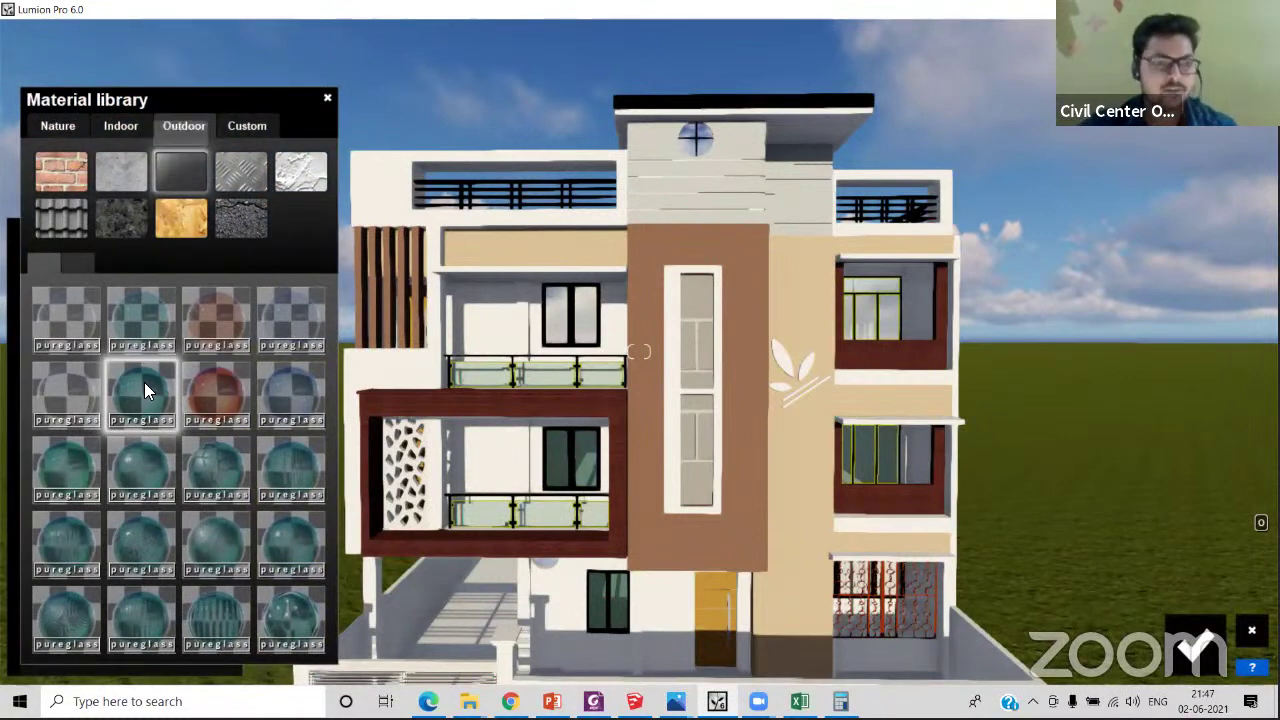
left_click(561, 471)
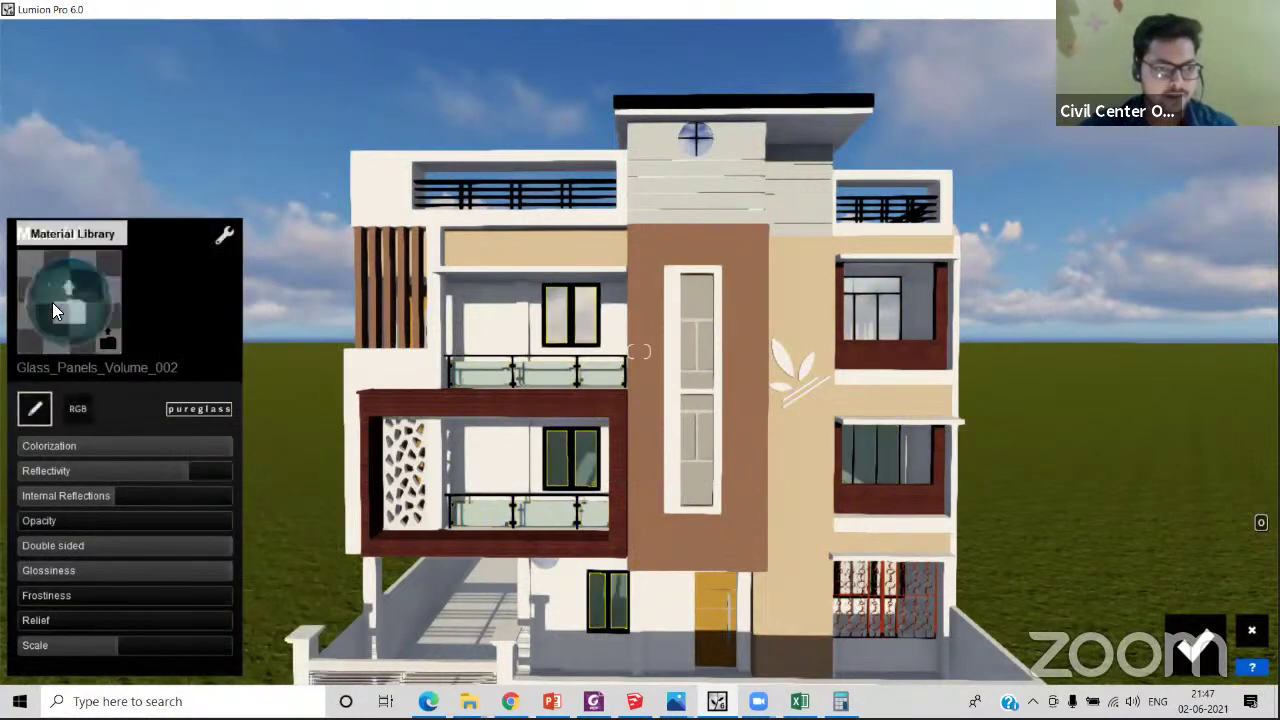
left_click(67, 281)
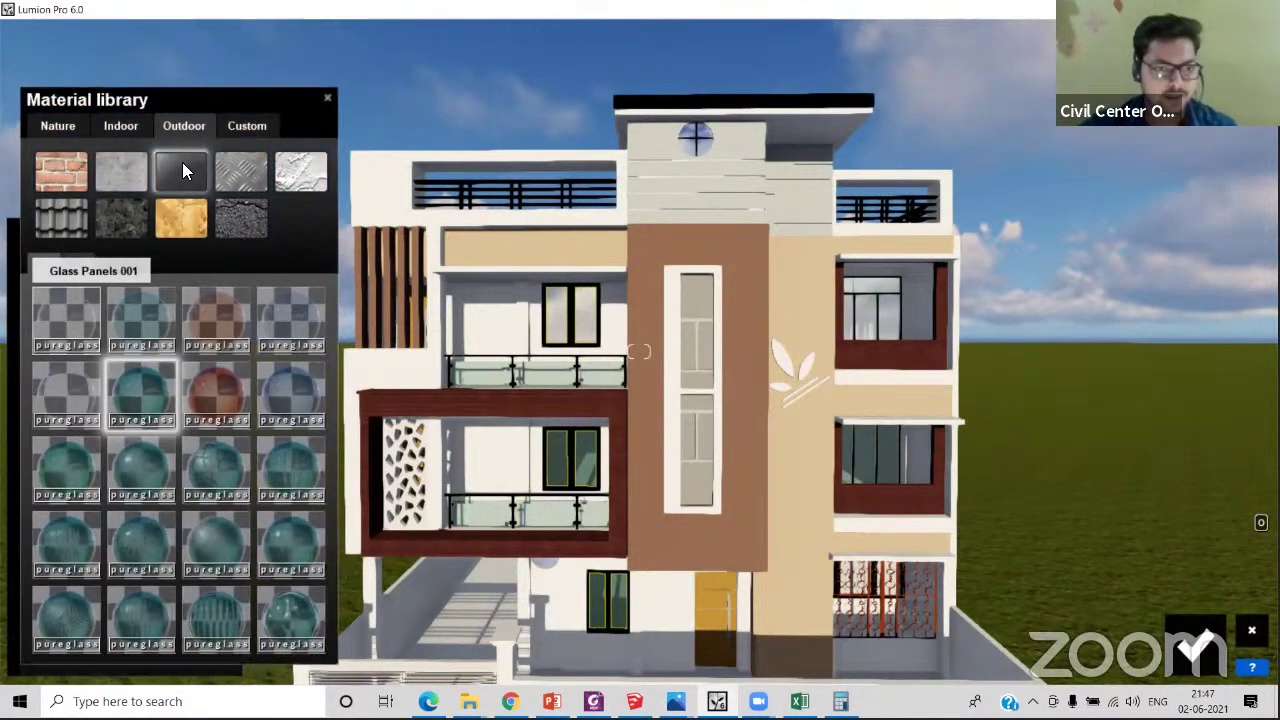
left_click(125, 390)
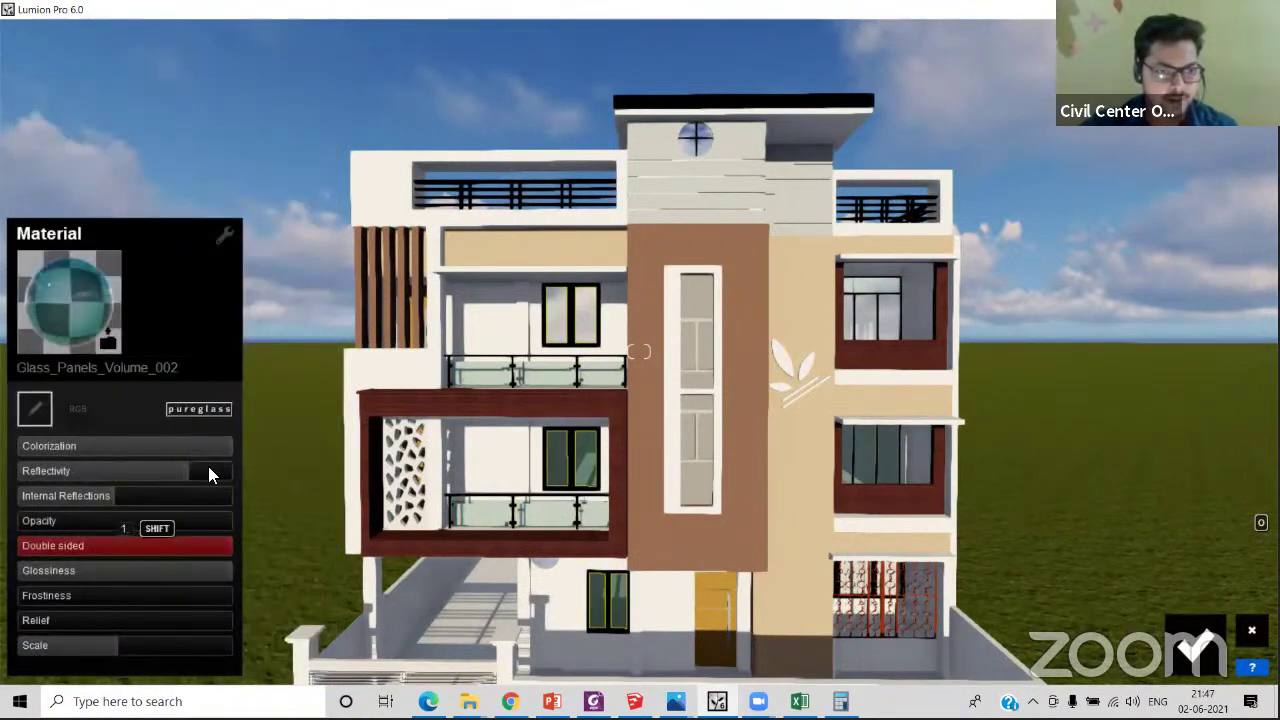
left_click(622, 458)
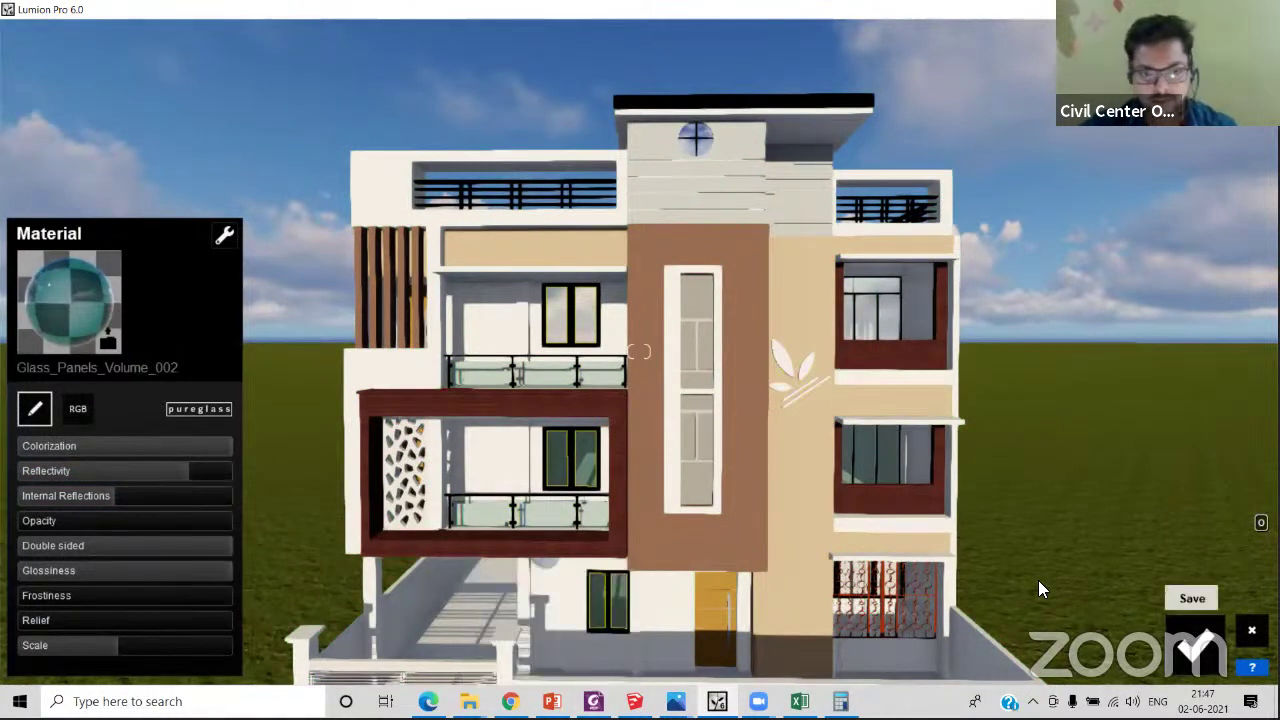
left_click(1196, 645)
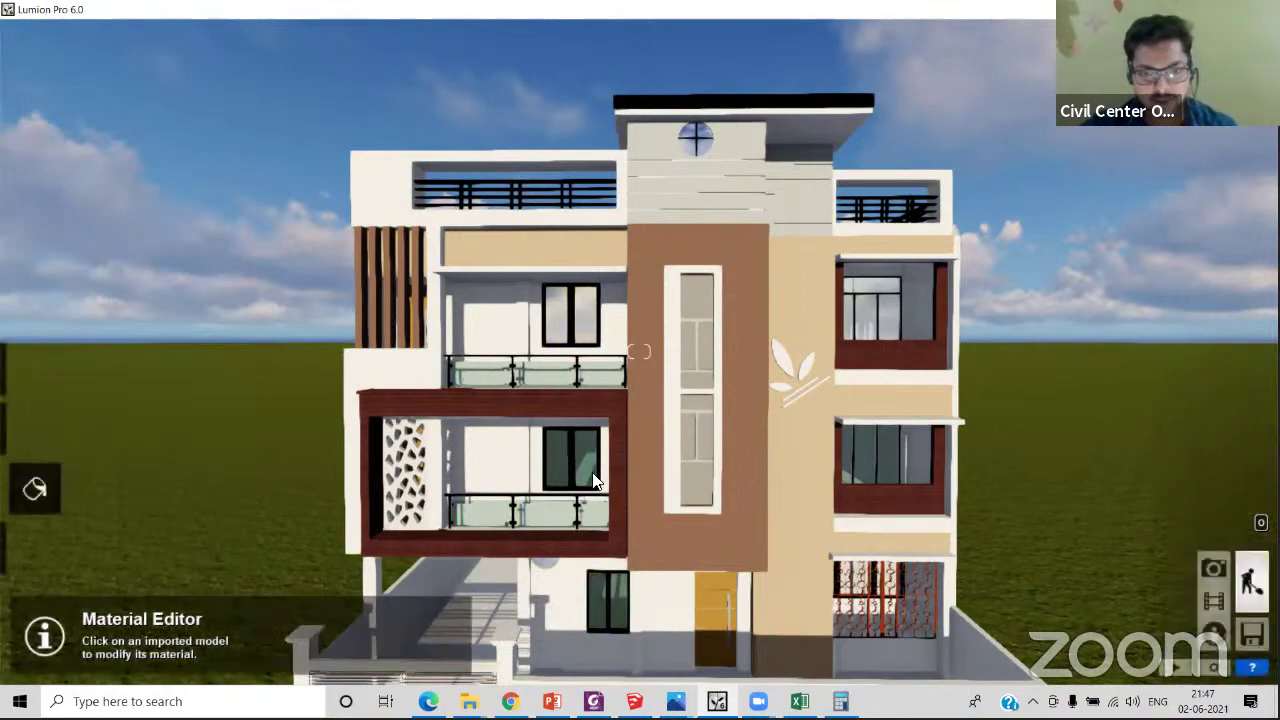
- Examine the glass reflections across the whole facade from an angle and from farther away
right_click_drag(639, 351, 718, 373)
key("a")
key("a")
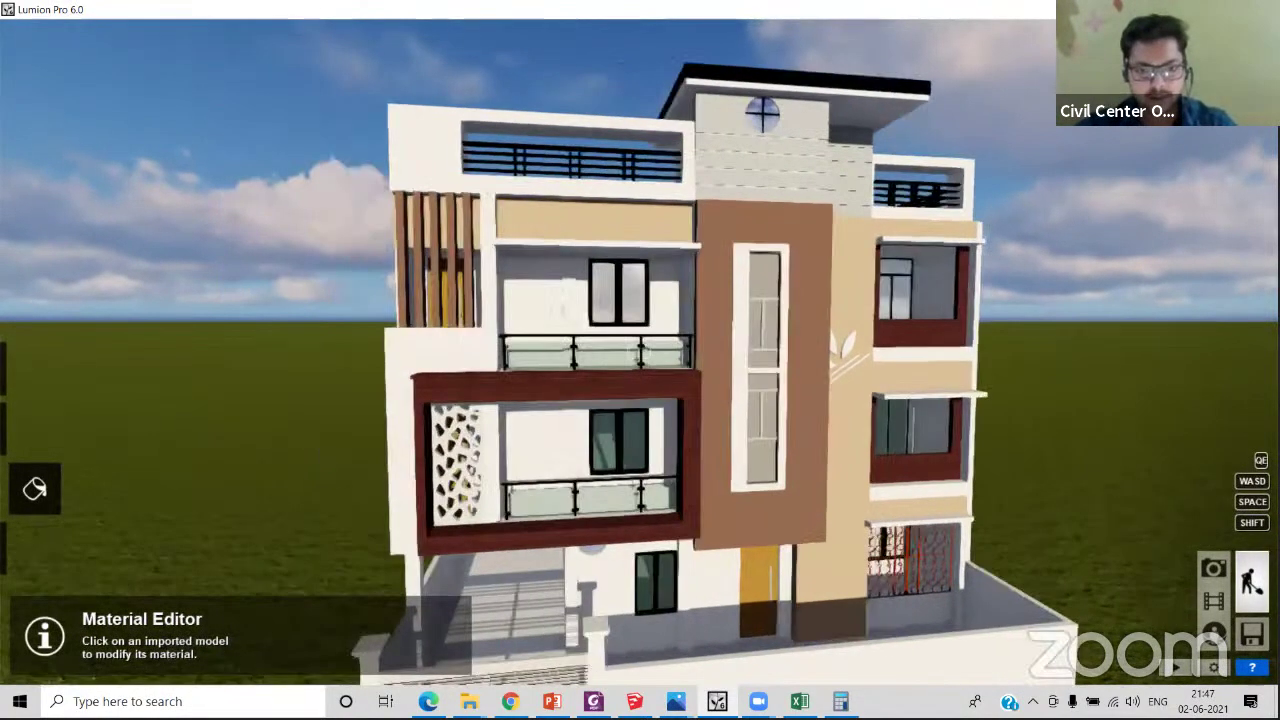
key("s")
key("s")
right_click_drag(646, 351, 538, 323)
key("d")
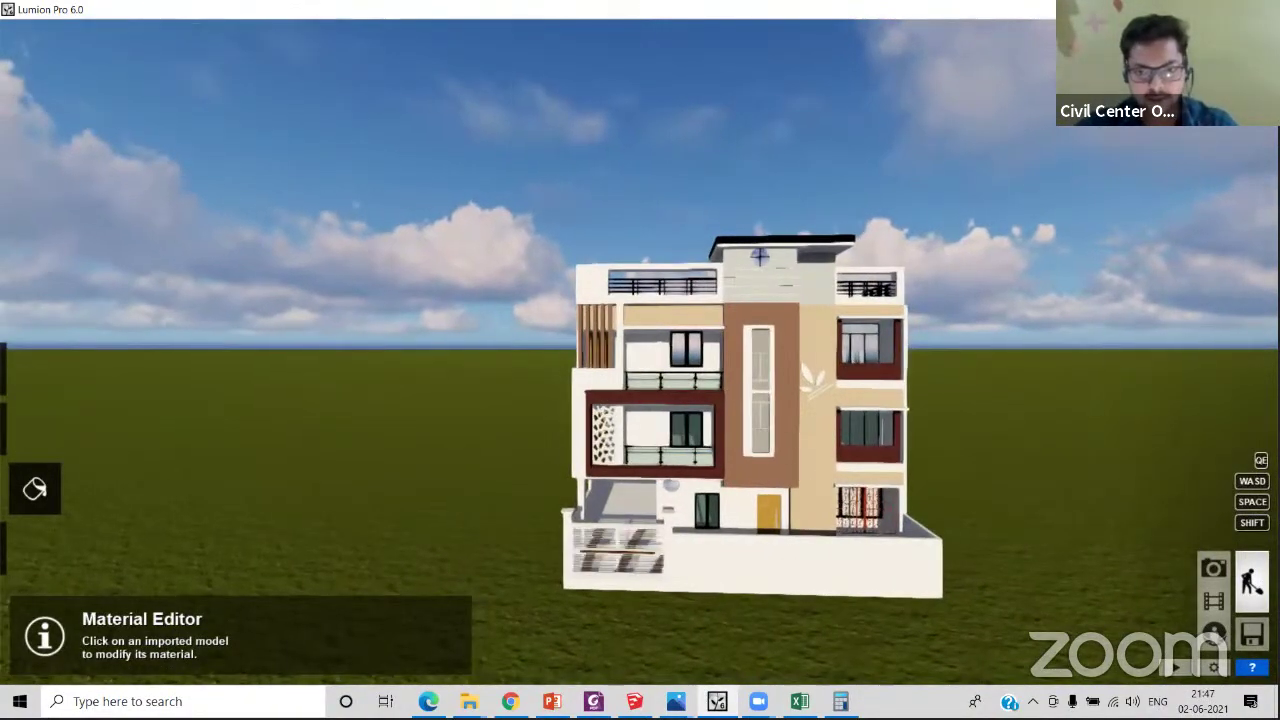
right_click_drag(824, 470, 824, 468)
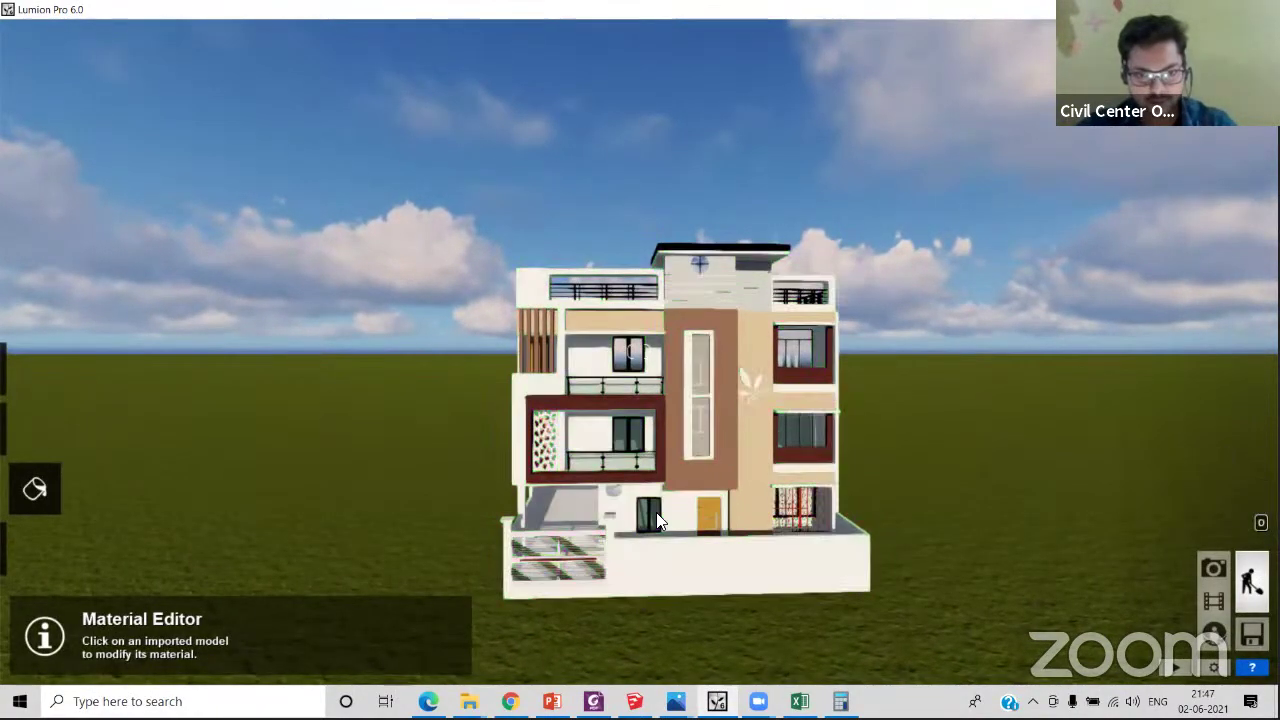
- Lower the window glass's internal reflections slightly, save the material, and recheck its settings
left_click(623, 433)
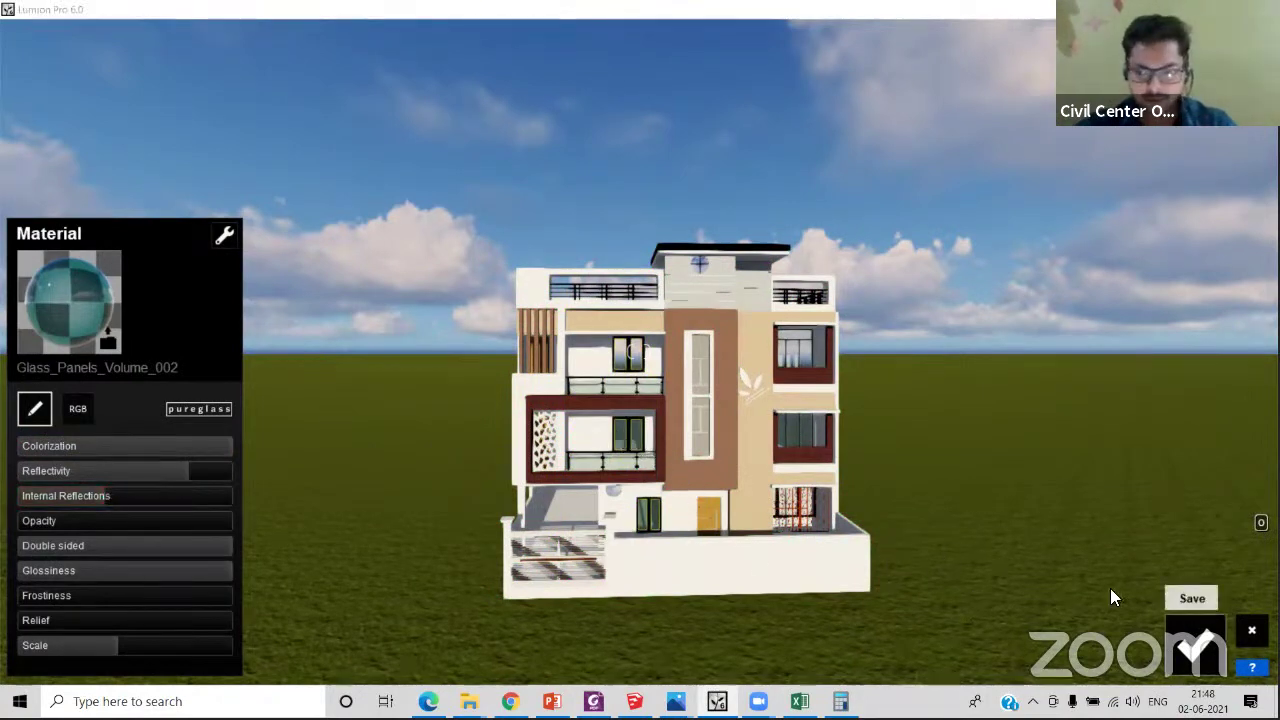
left_click(1195, 650)
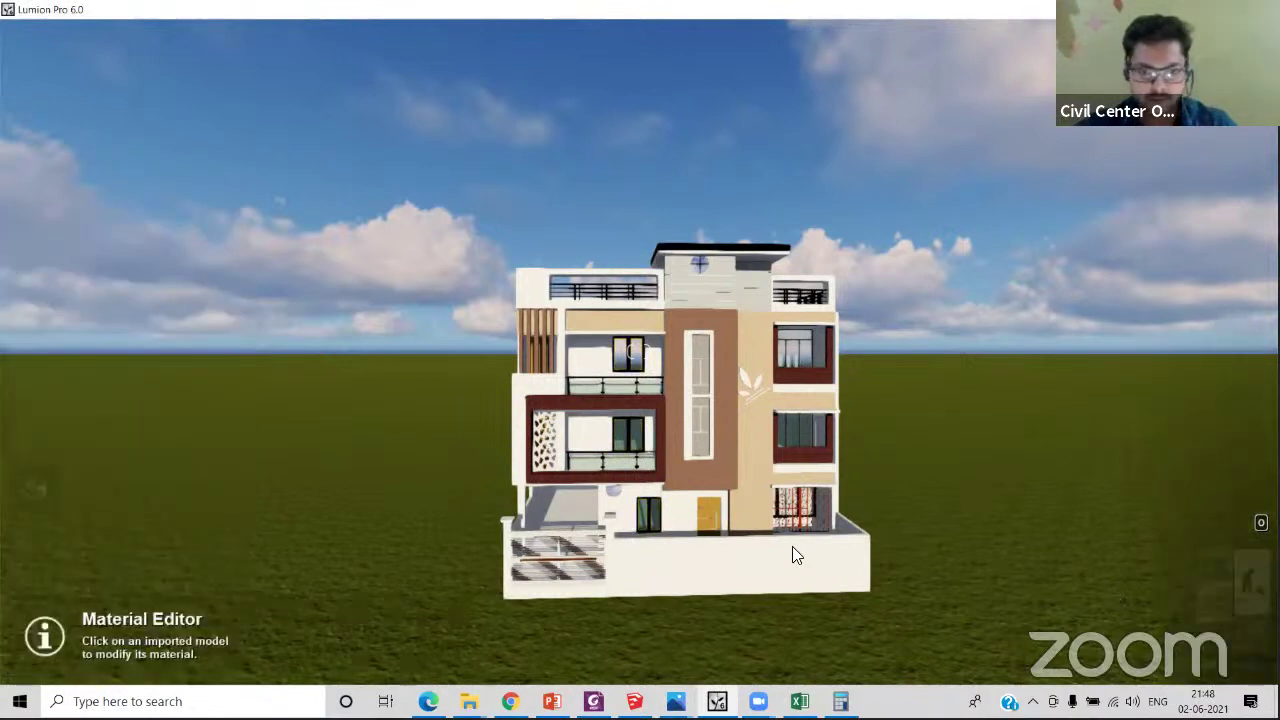
left_click(616, 434)
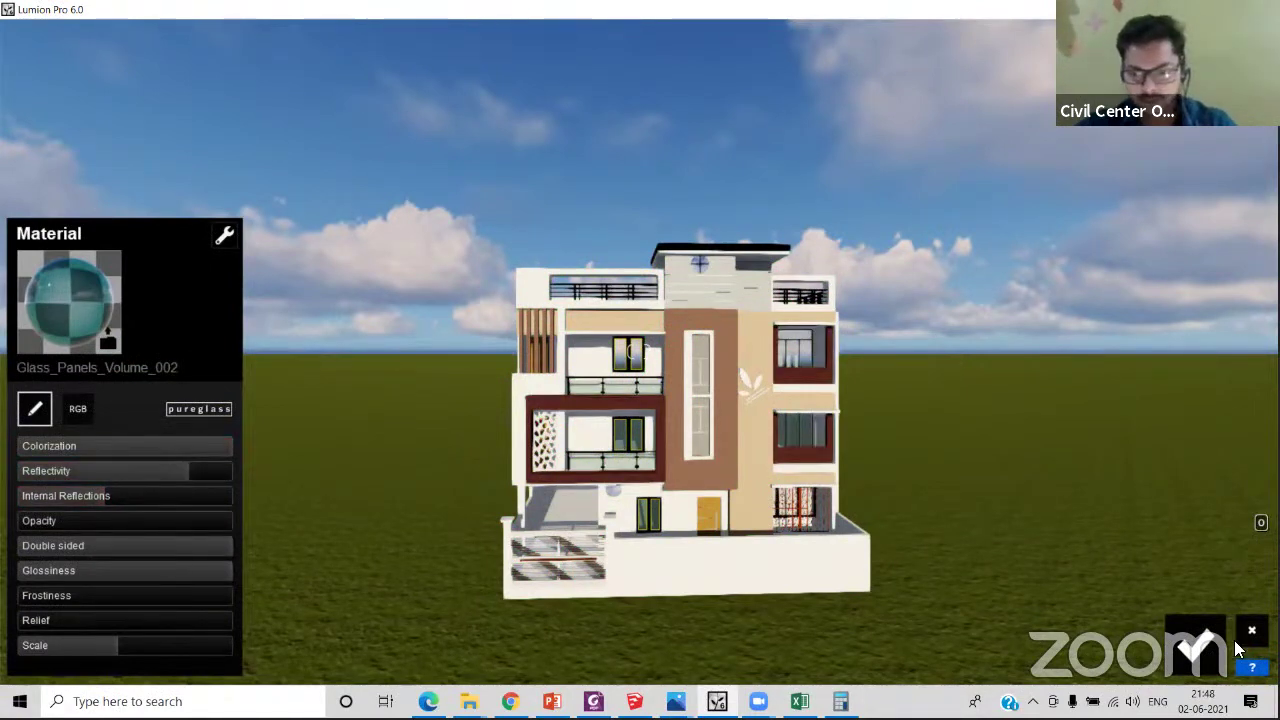
key("Escape")
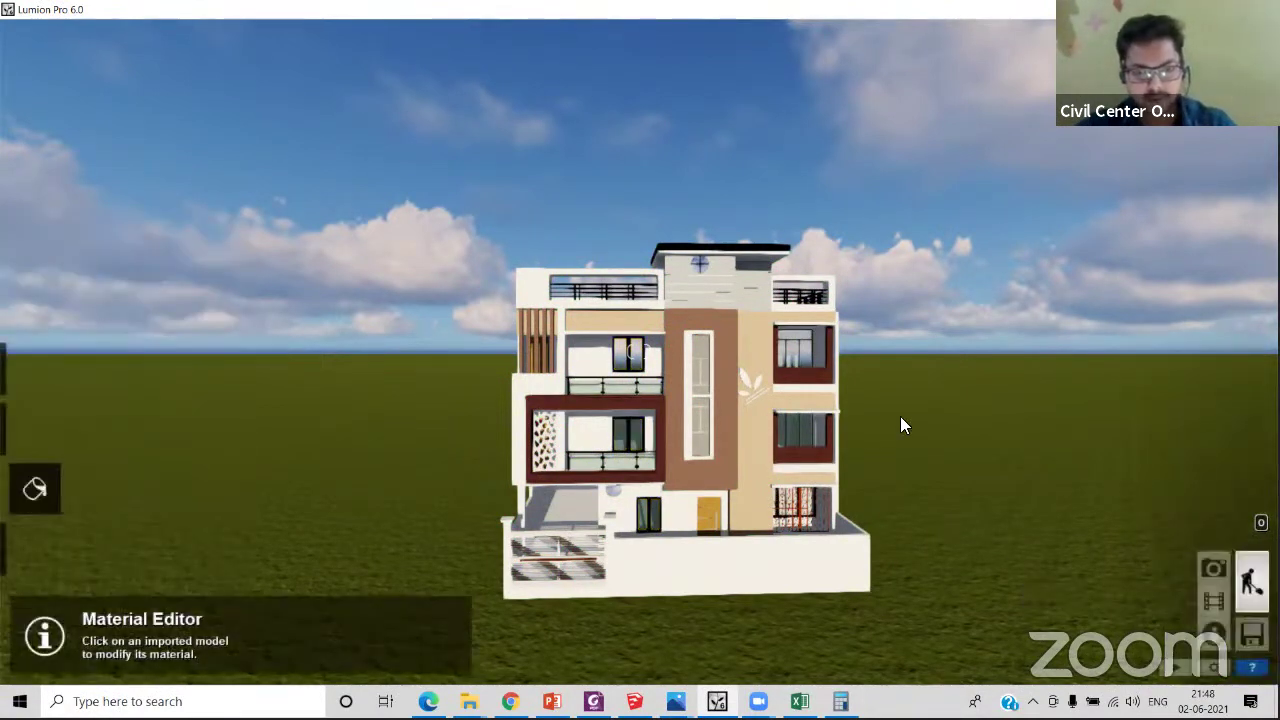
- Inspect the facade from a distance and the middle balcony's railing and window glass up close
key("a")
right_click_drag(640, 351, 640, 351)
key("d")
key("a")
key("d")
key("d")
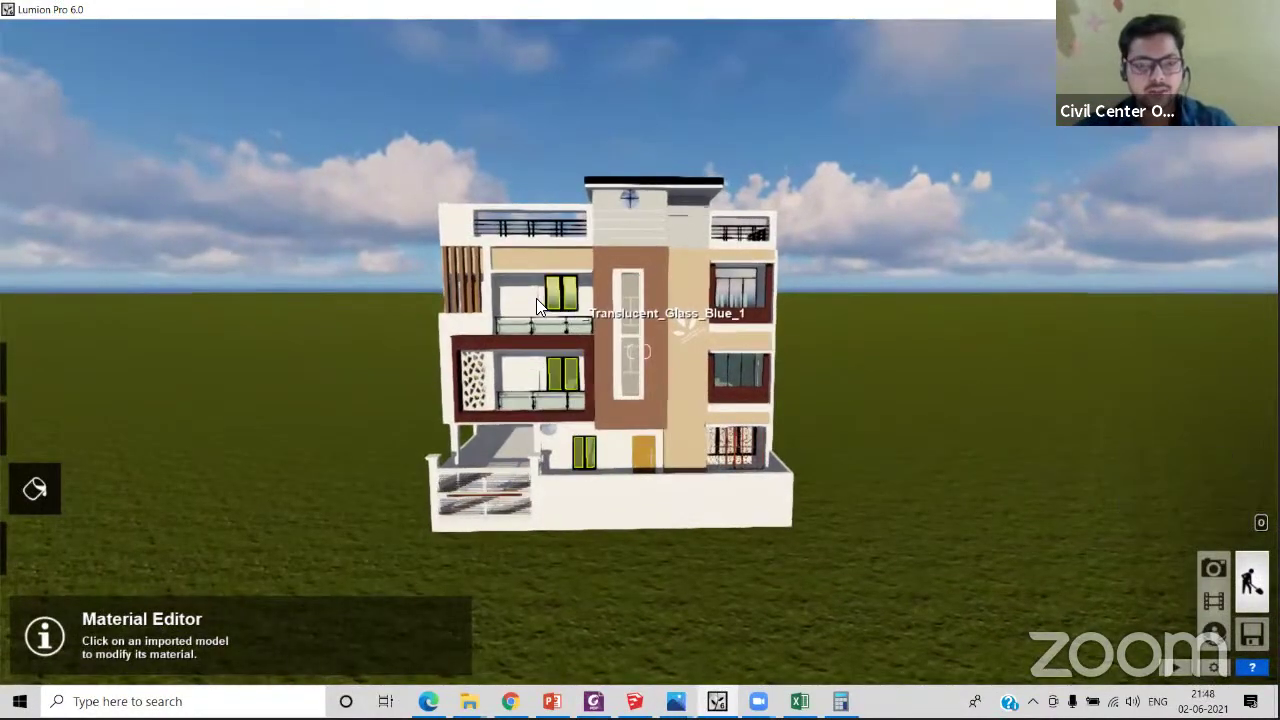
key("w")
key("w")
right_click_drag(639, 351, 636, 352)
key("w")
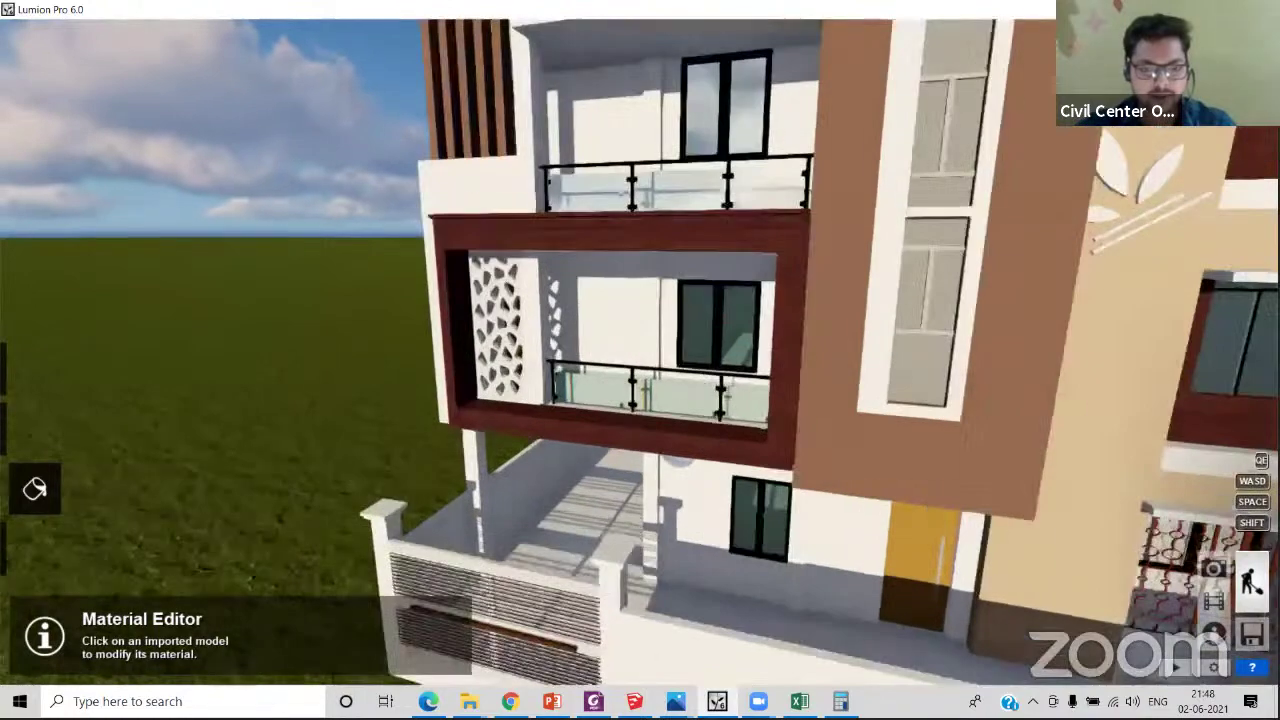
key("w")
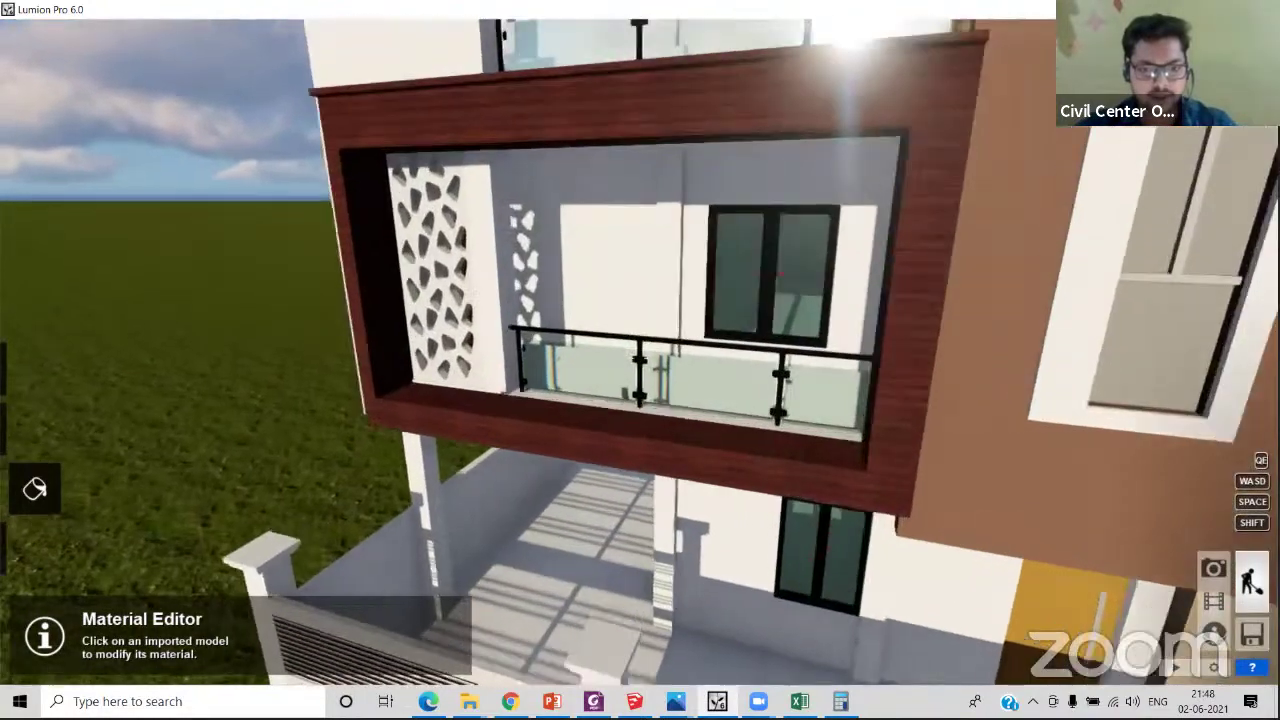
key("w")
key("w")
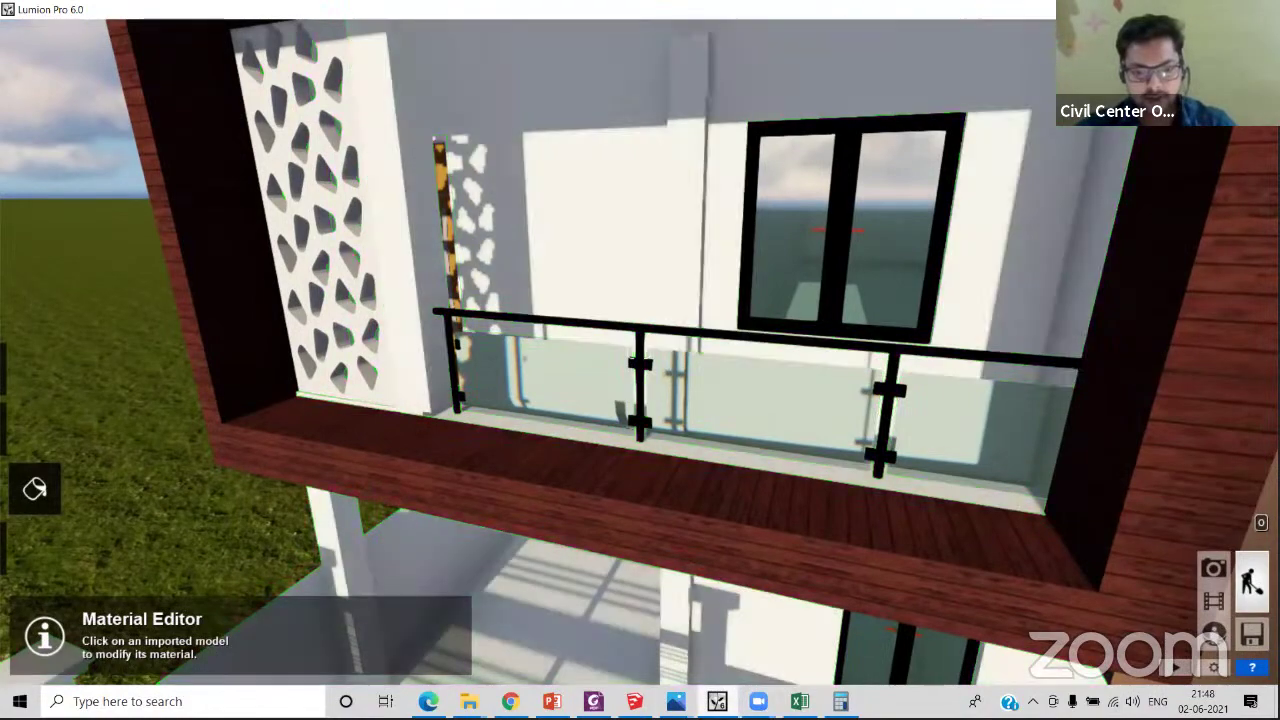
- View the two reference house renders in Photos for their window and railing finishes, and return to Lumion
mouse_move(676, 701)
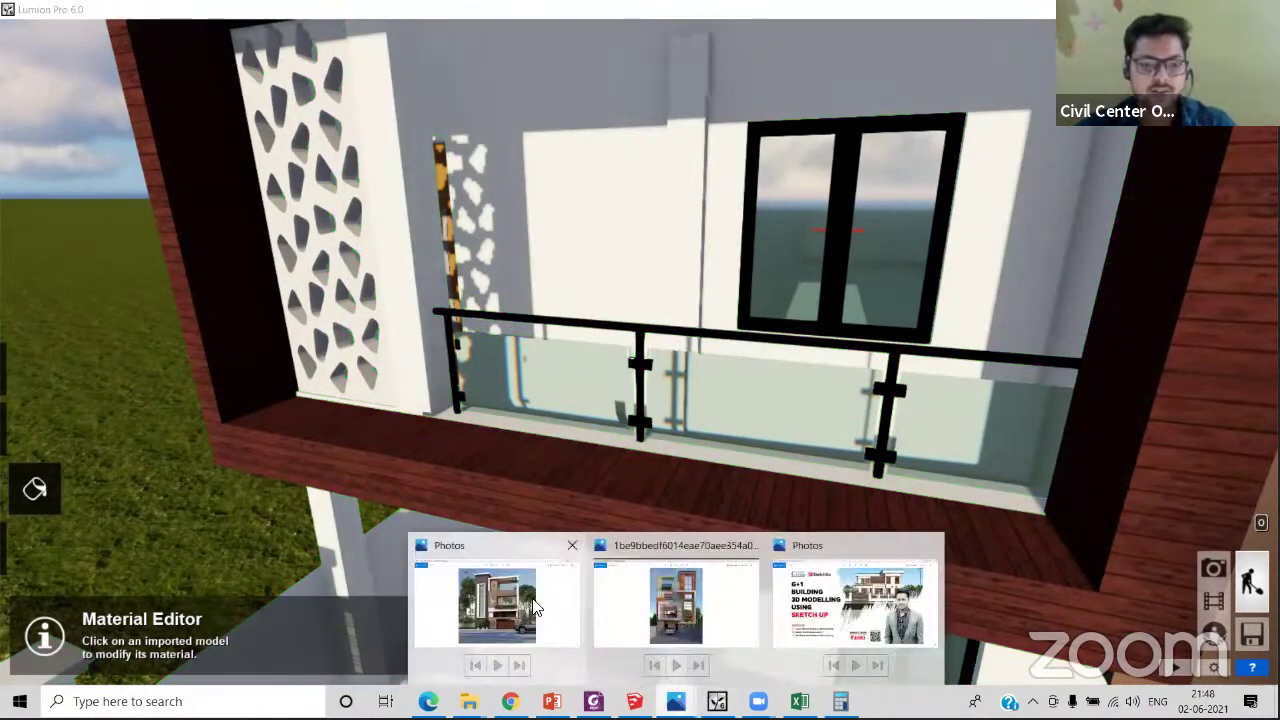
left_click(528, 608)
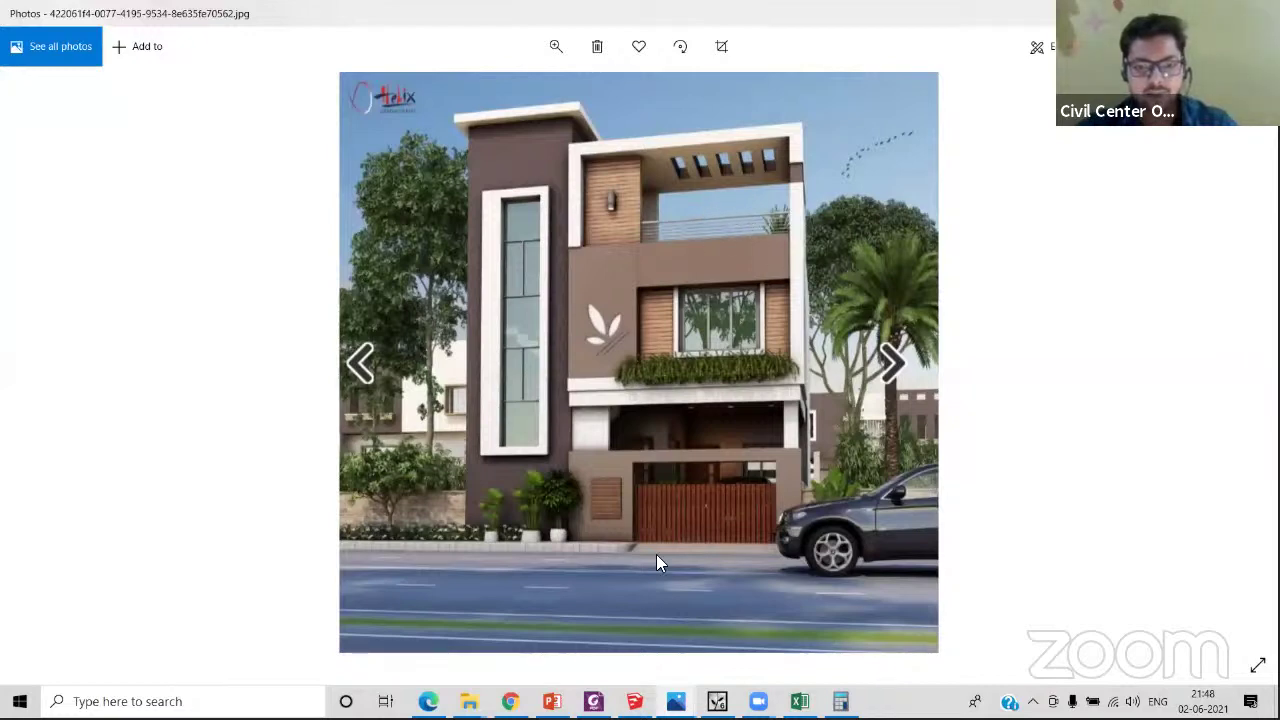
mouse_move(676, 701)
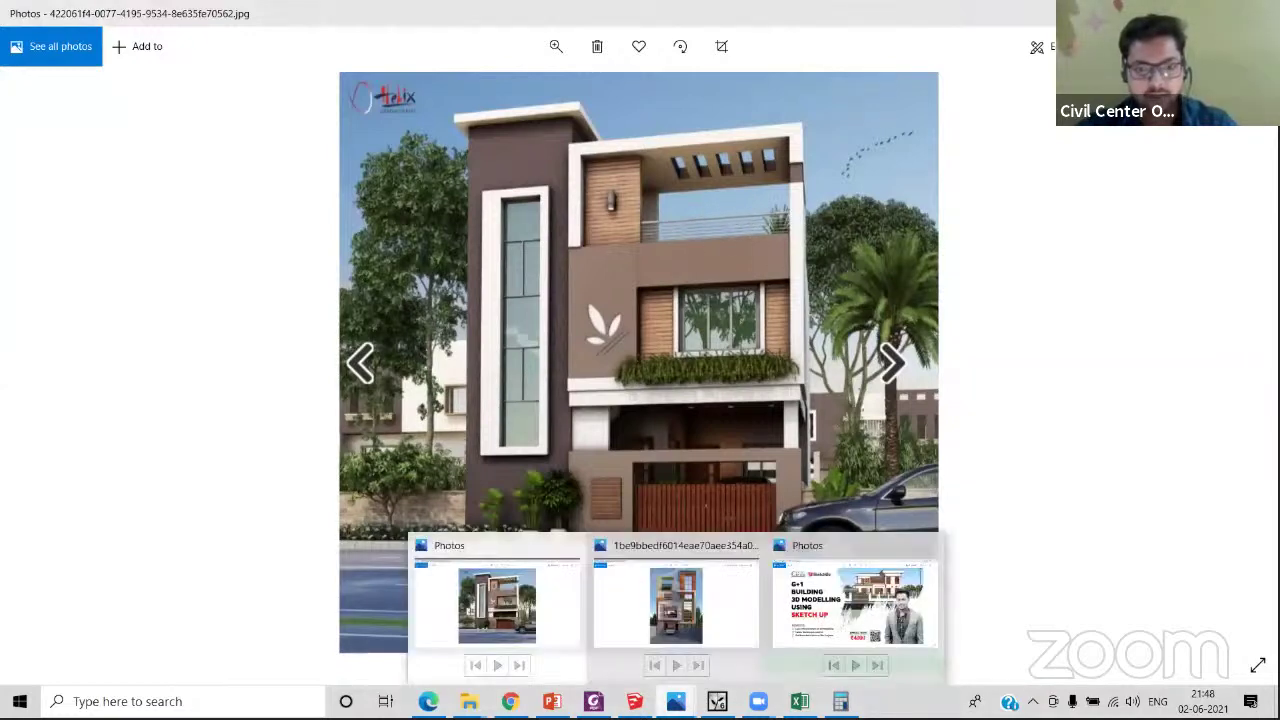
left_click(682, 624)
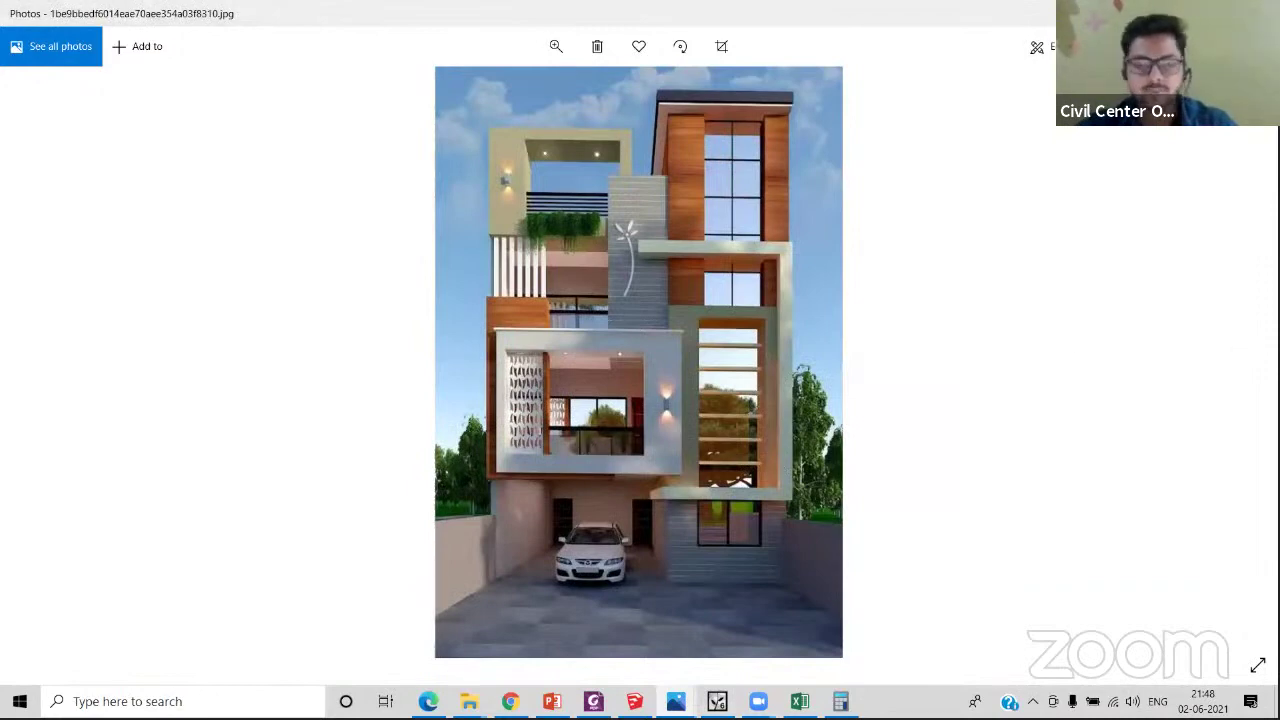
left_click(1168, 13)
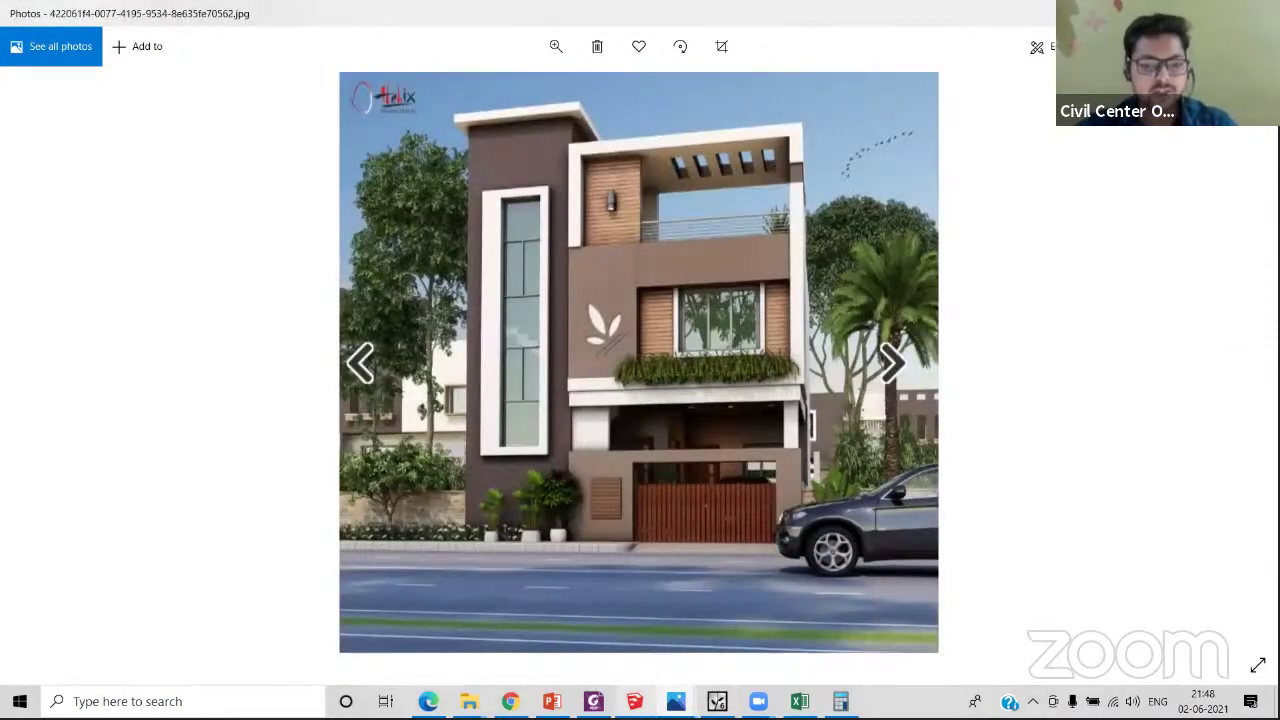
left_click(717, 701)
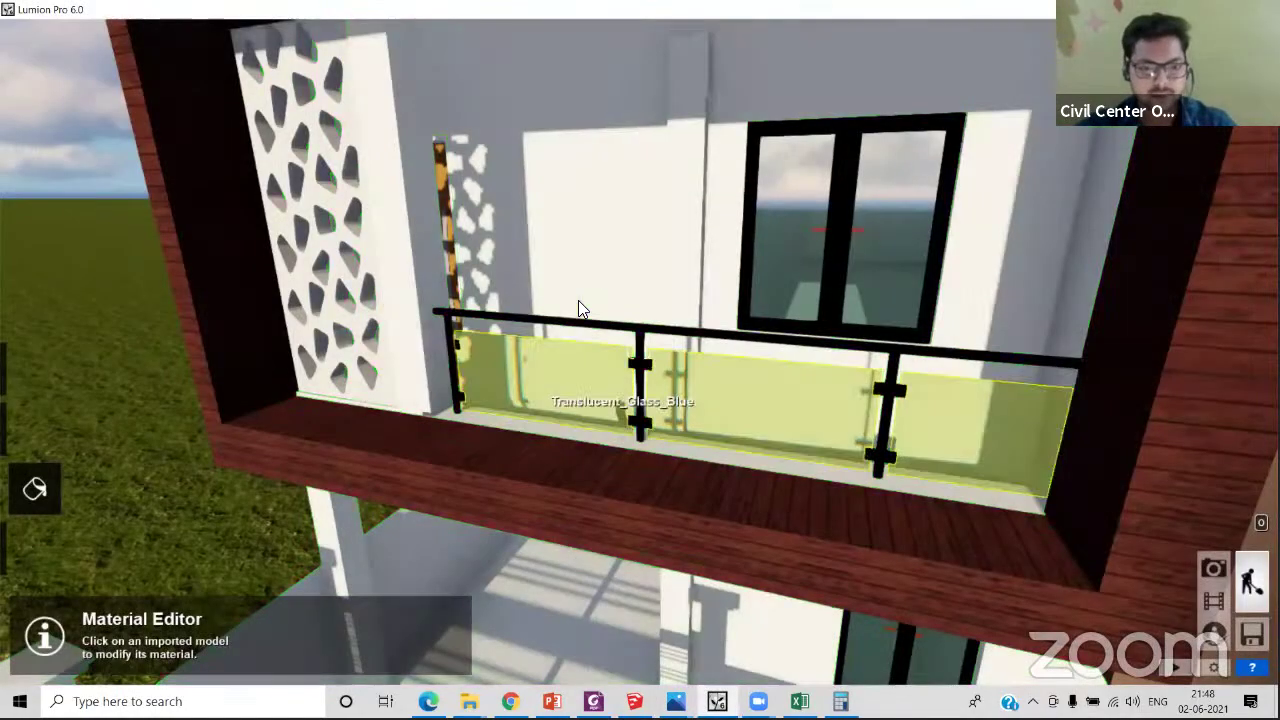
left_click(605, 331)
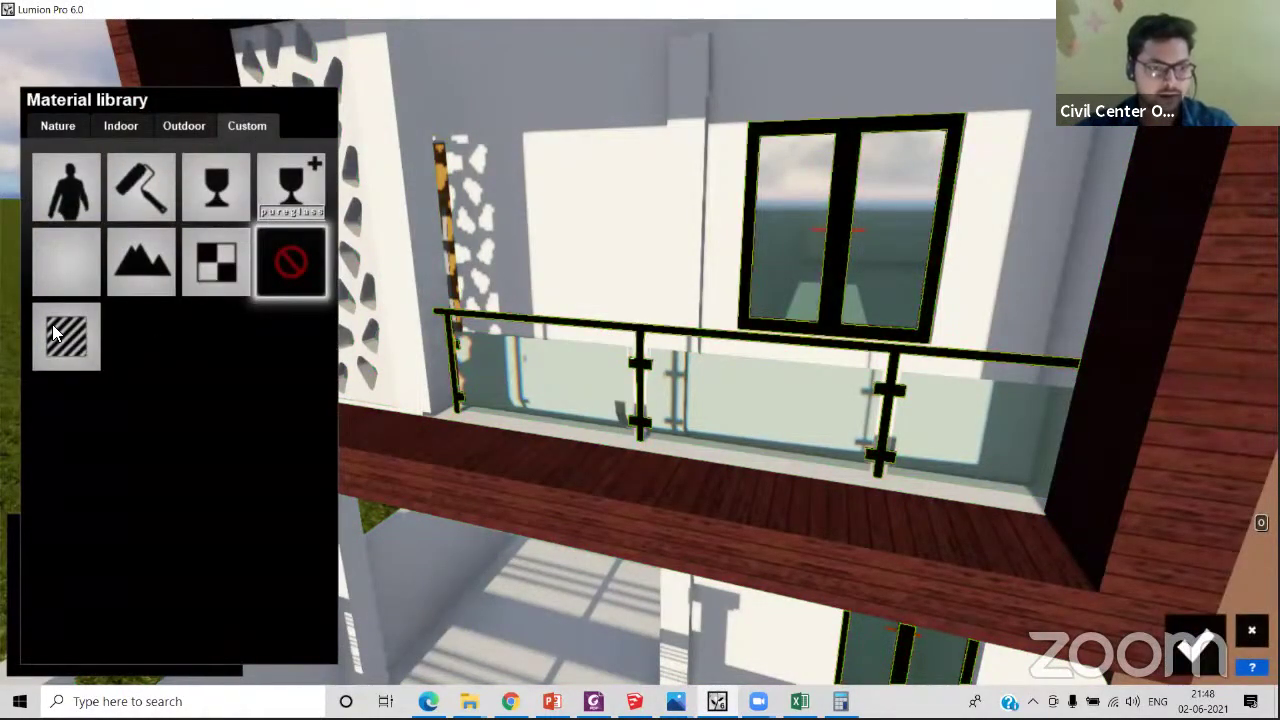
left_click(74, 360)
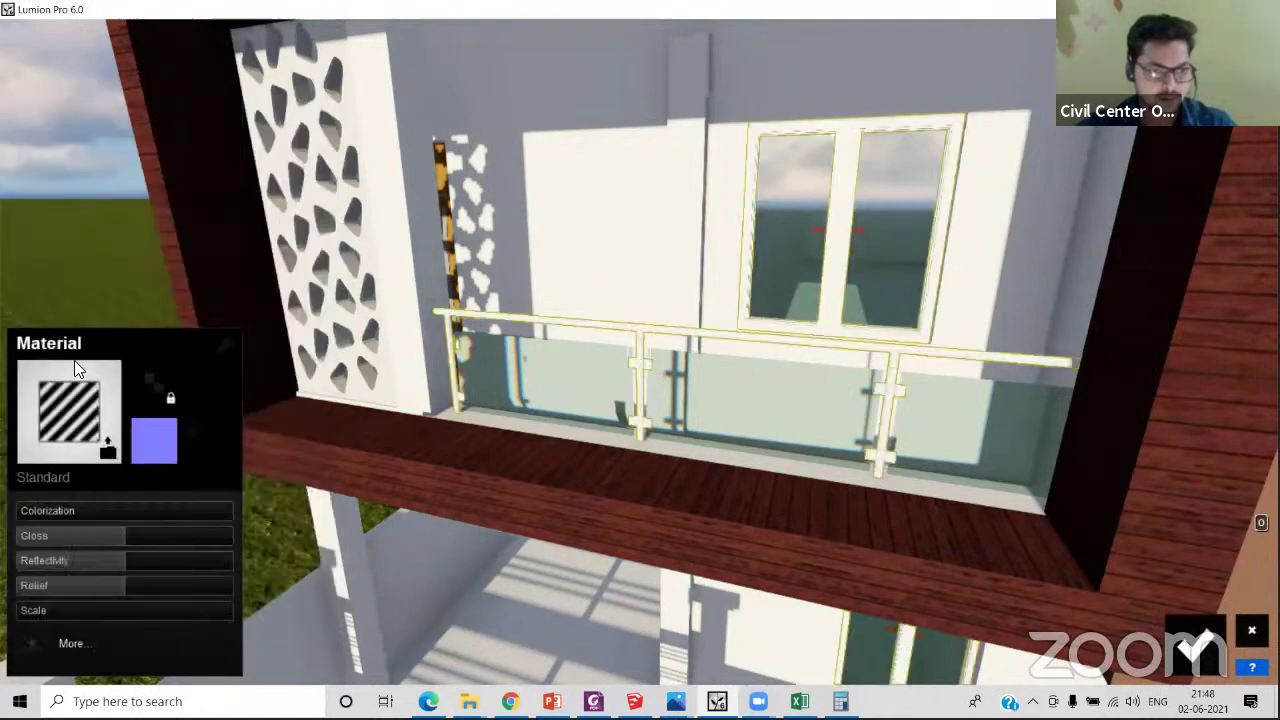
left_click(42, 535)
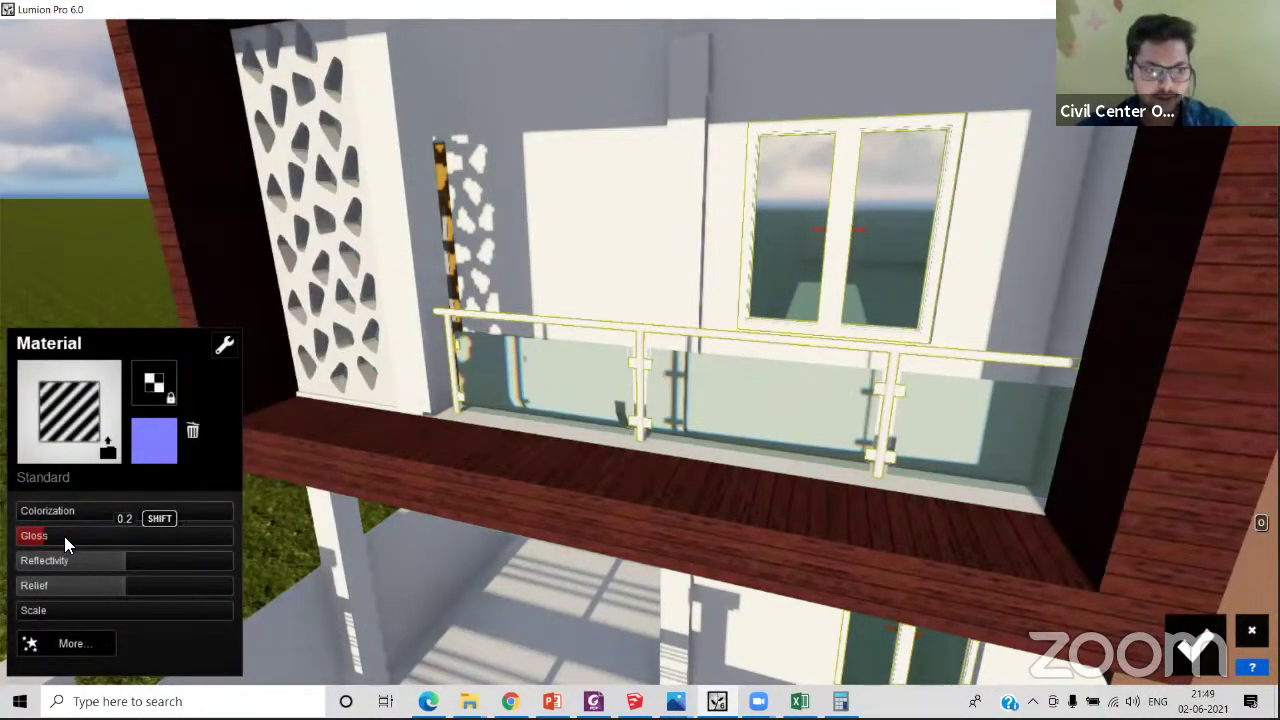
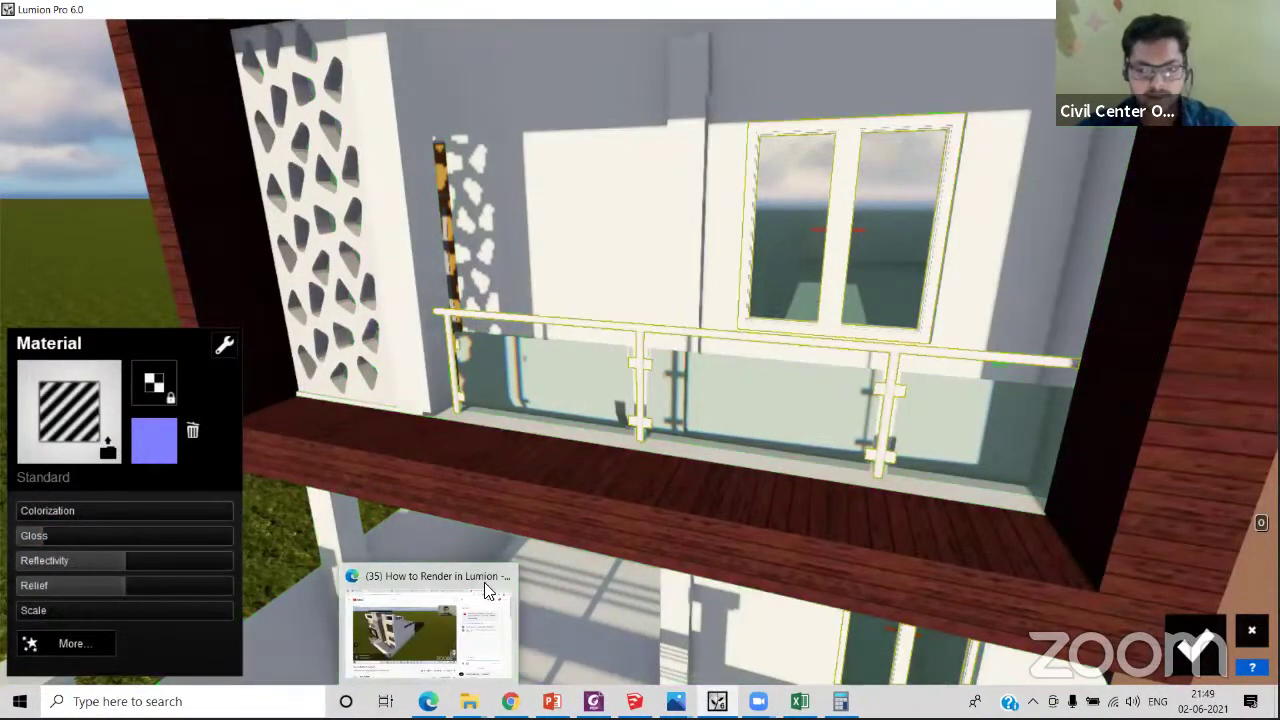
left_click(1247, 635)
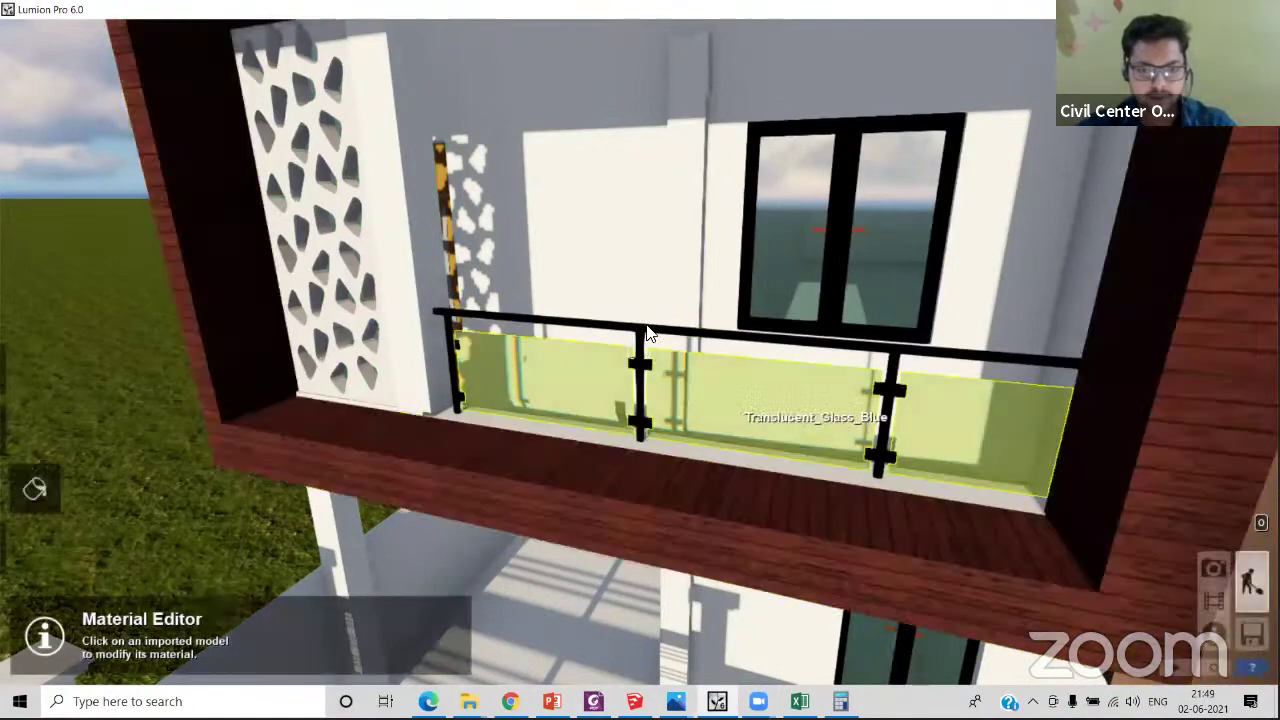
- Assign the custom Standard material to the railing and window frames with a black colorization of about 0.2
left_click(650, 331)
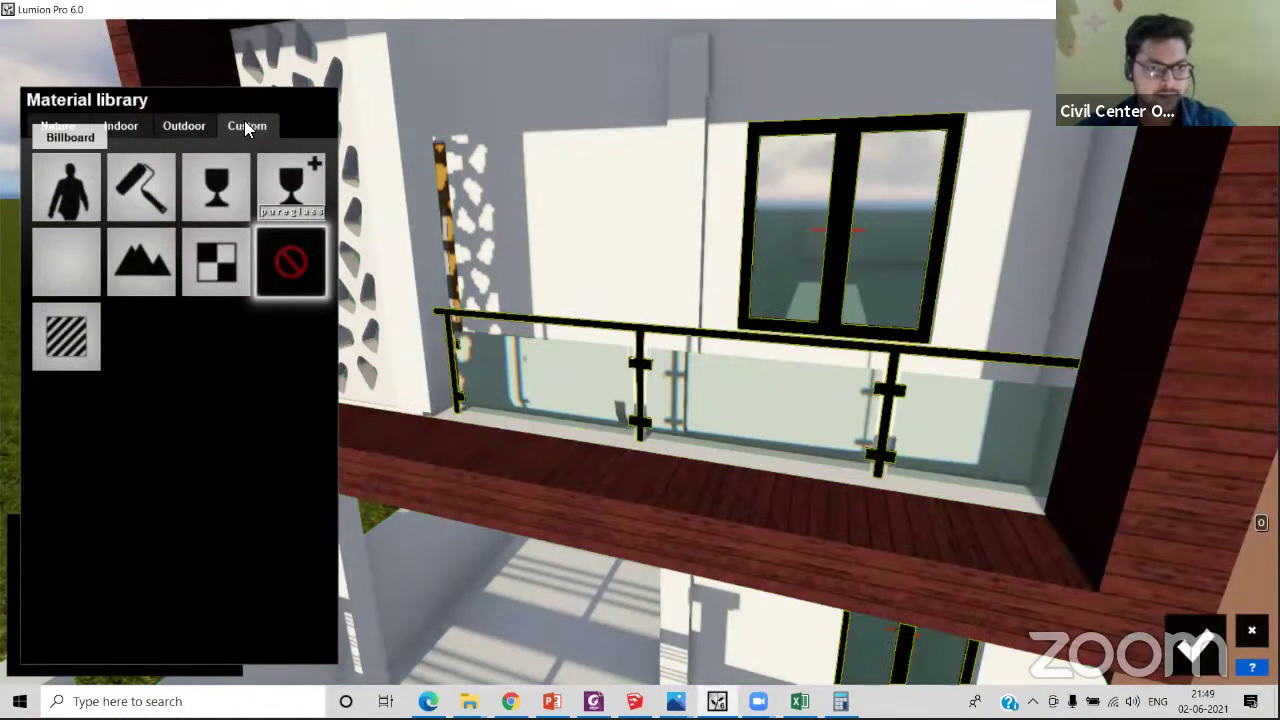
left_click(66, 335)
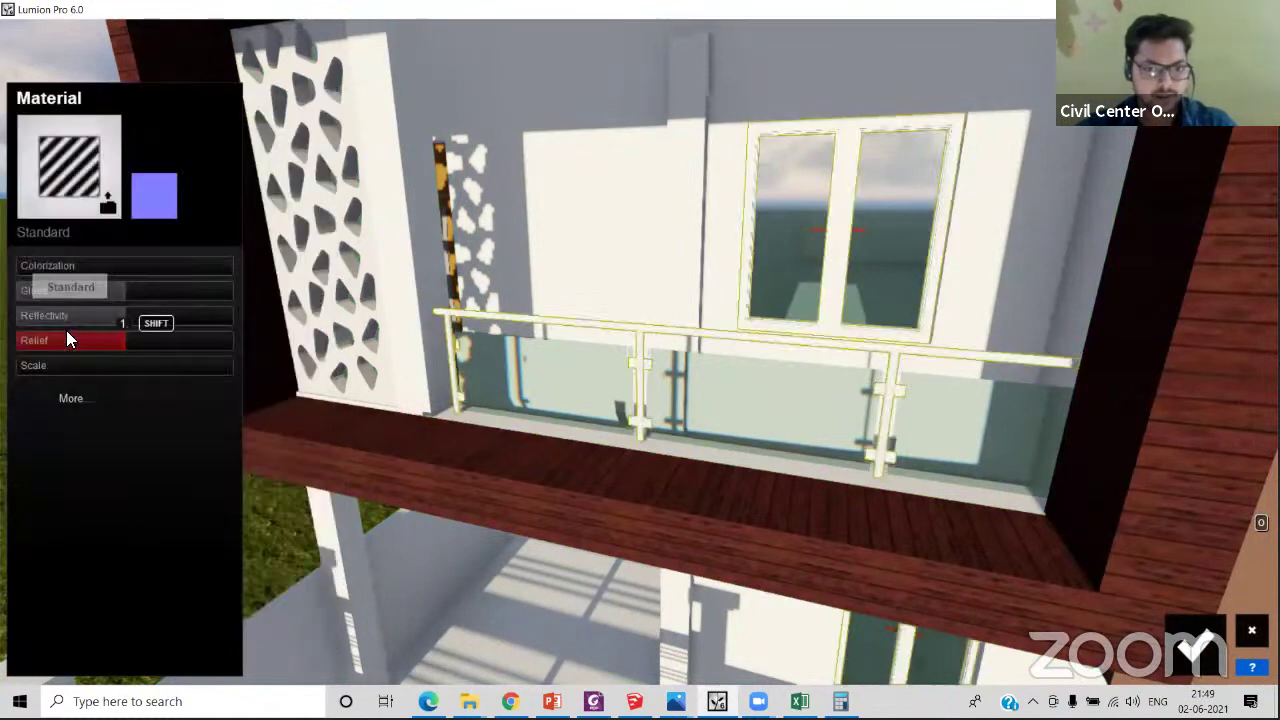
mouse_move(76, 510)
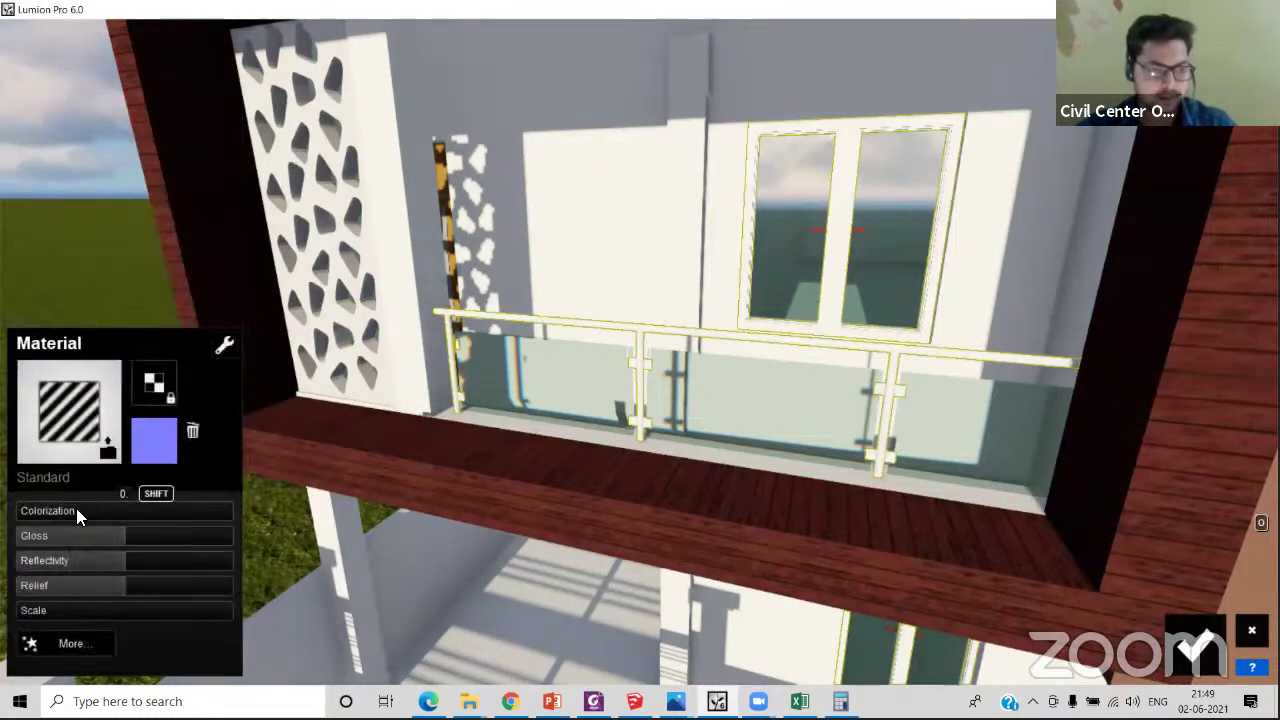
left_click(52, 508)
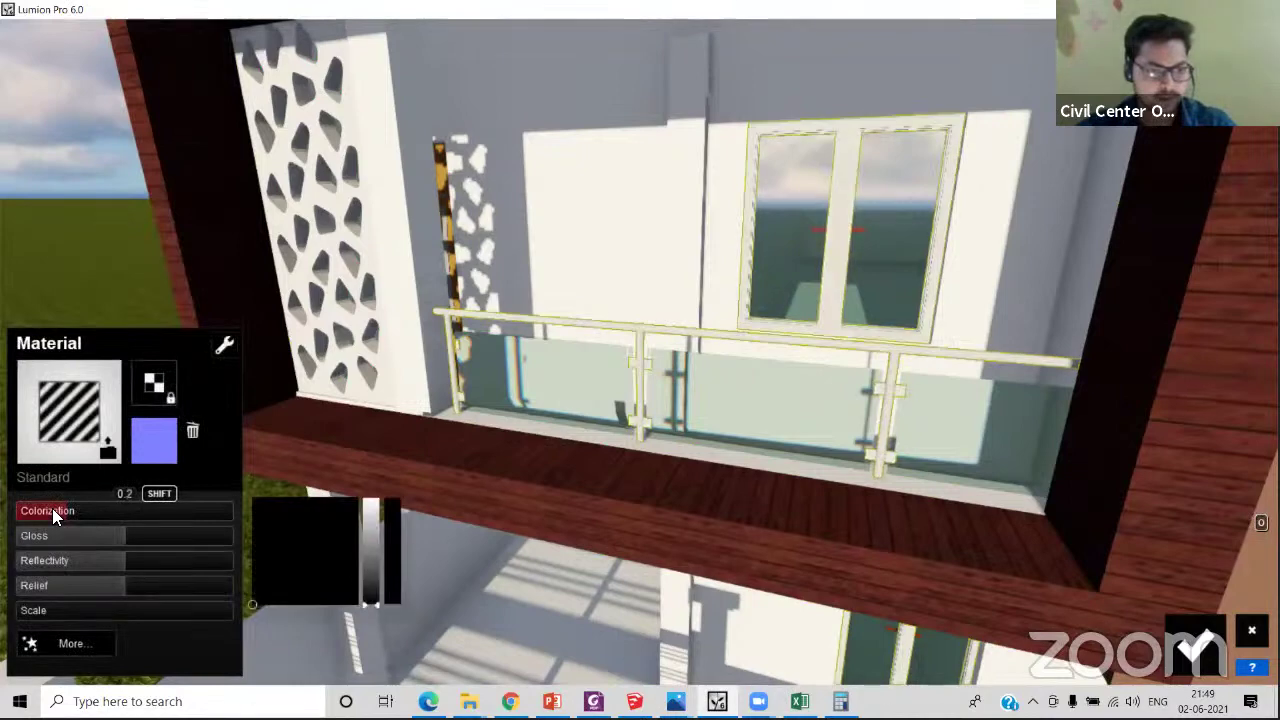
mouse_move(392, 545)
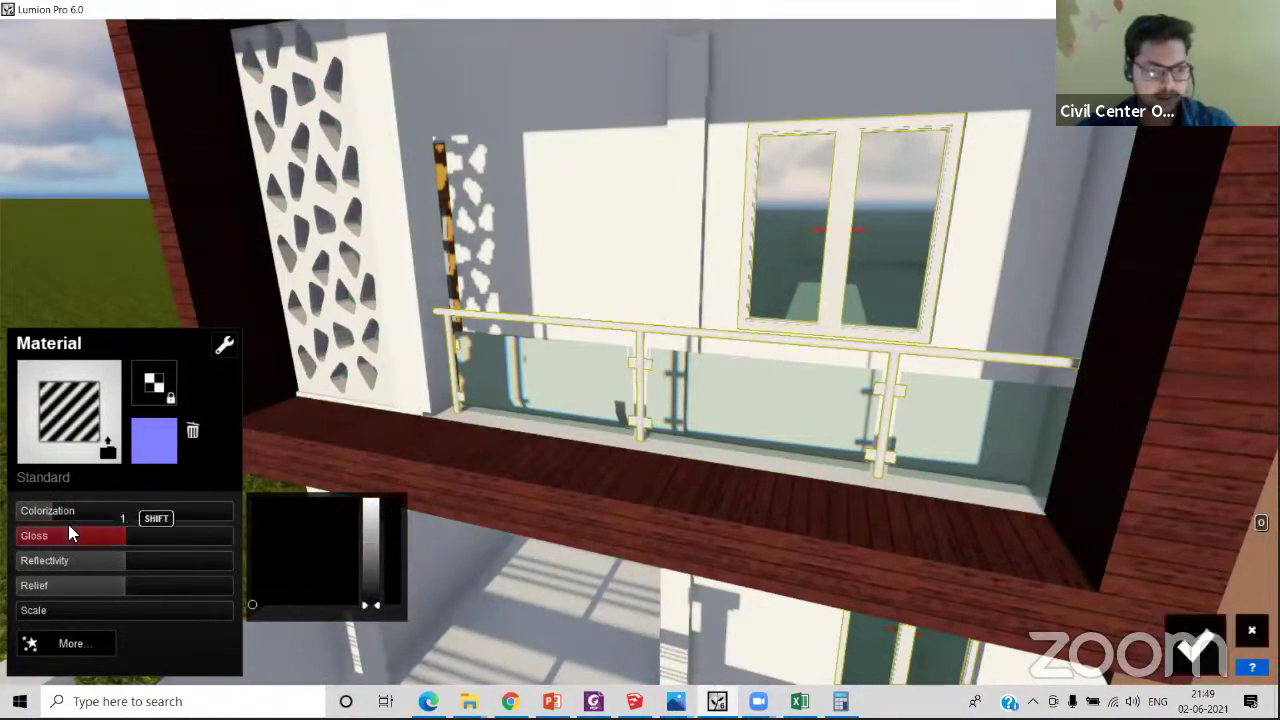
- Set the frame material's gloss and reflectivity to 0 and its relief to 0.1
mouse_move(22, 538)
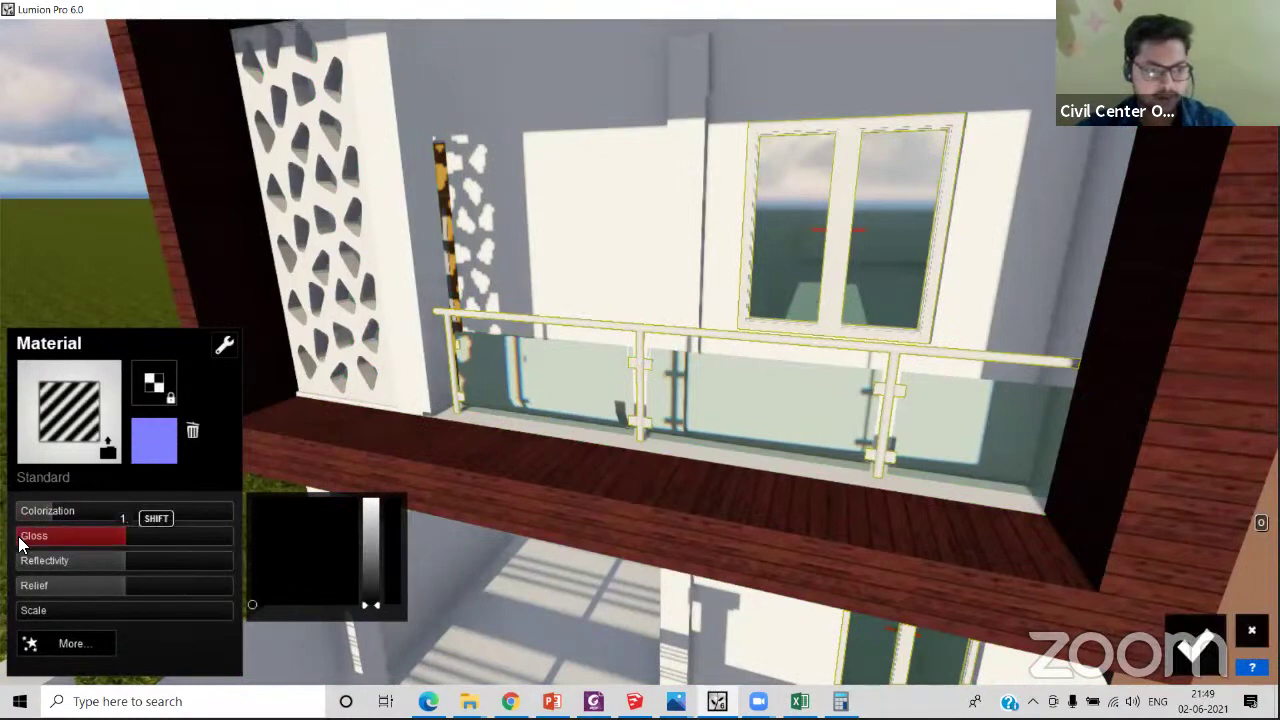
left_click(24, 535)
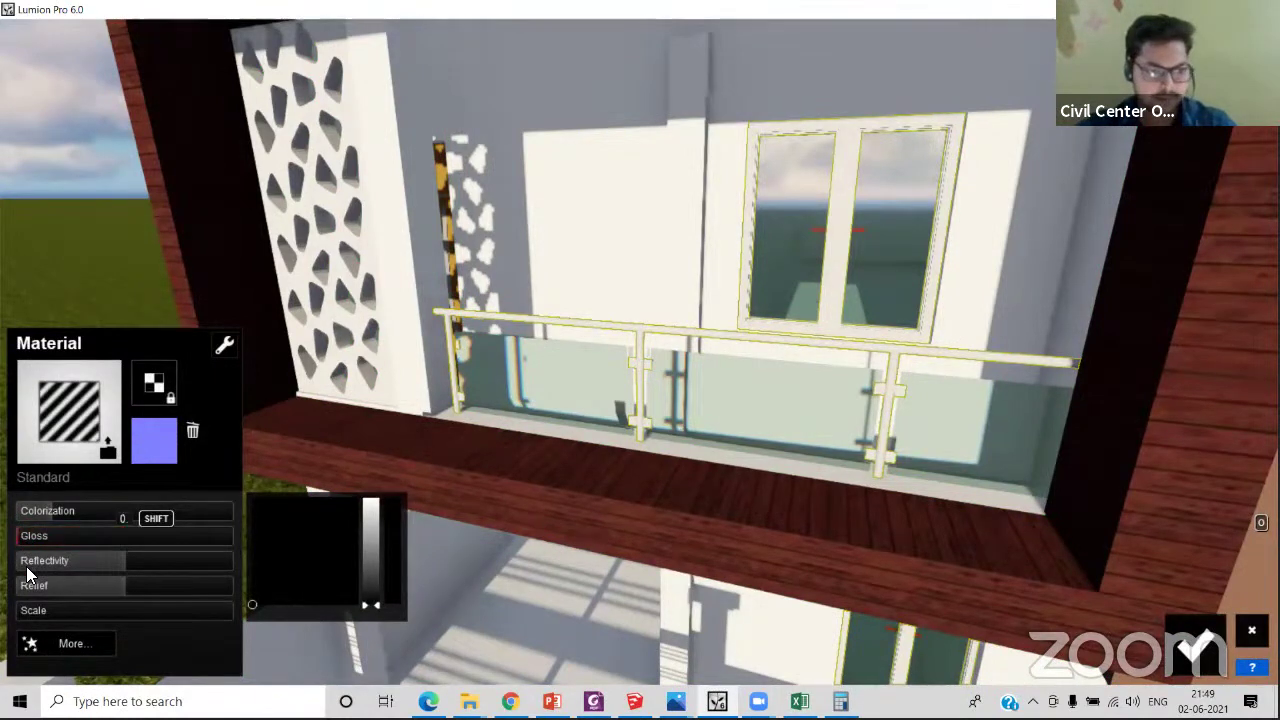
mouse_move(26, 566)
mouse_move(25, 591)
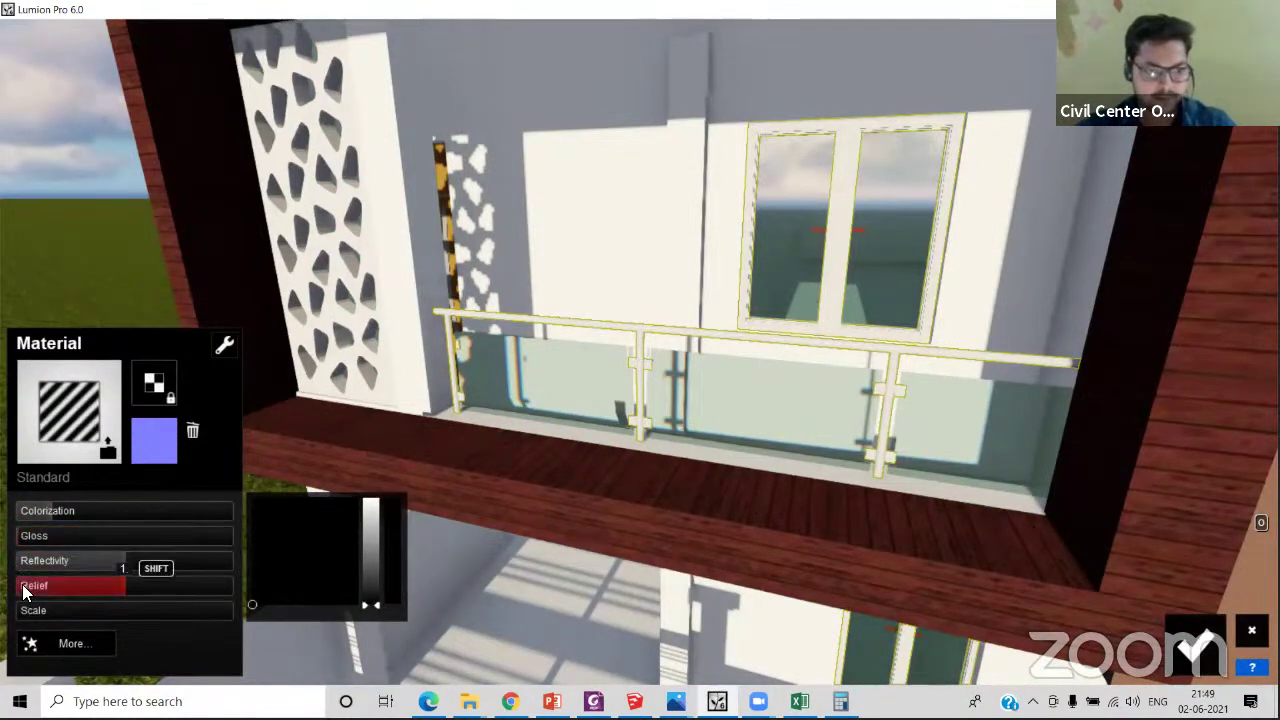
left_click(24, 560)
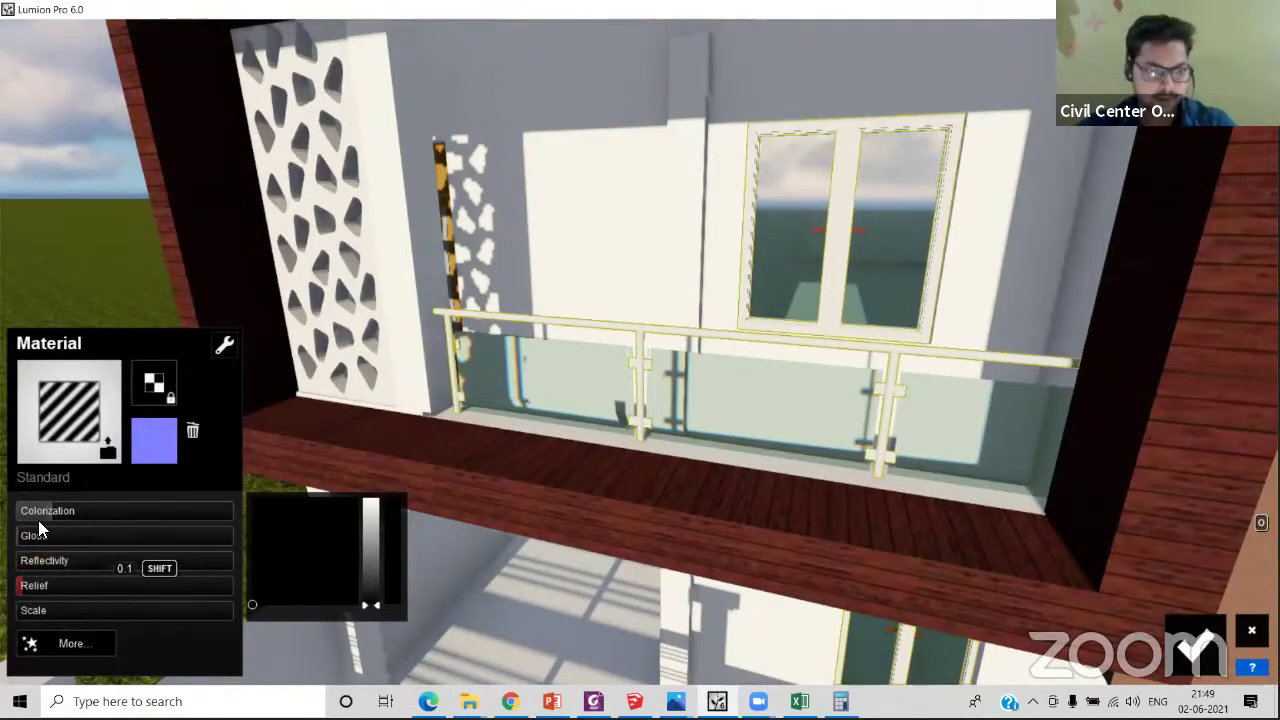
- Keep the Standard material on the frames, raise its black colorization until they are solid black, and save it
mouse_move(44, 510)
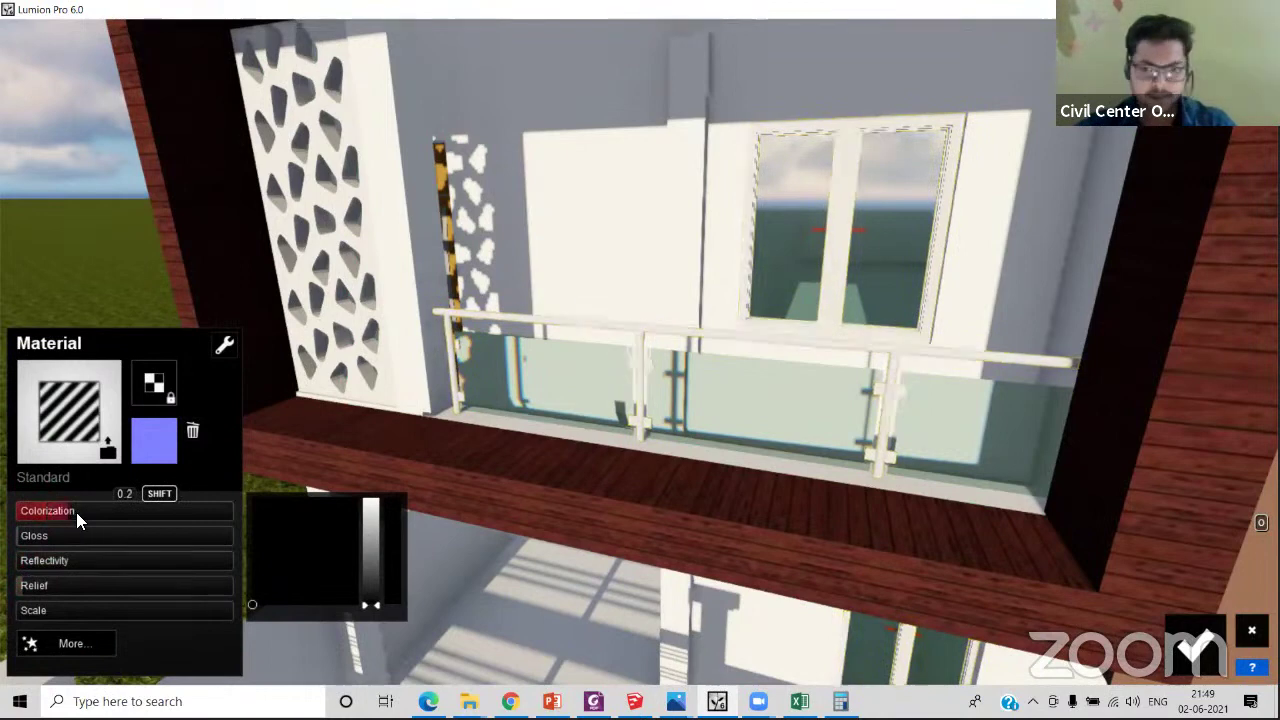
left_click(86, 420)
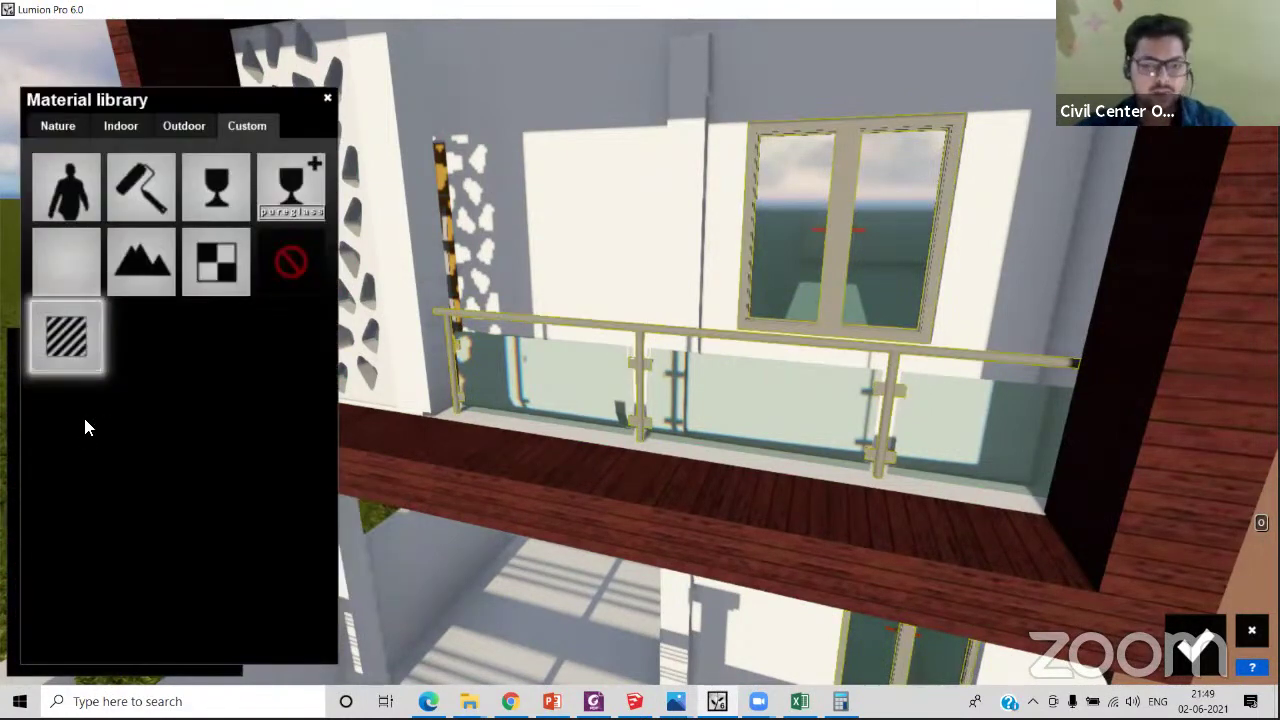
left_click(76, 344)
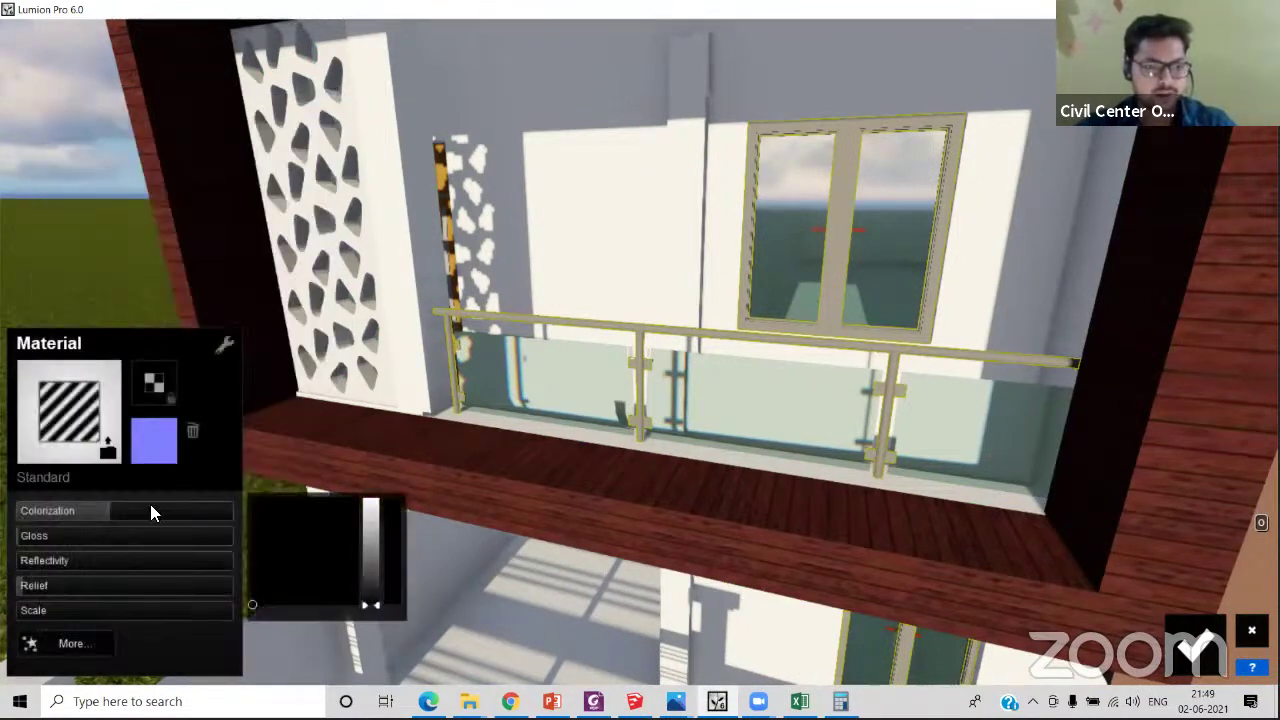
left_click(150, 511)
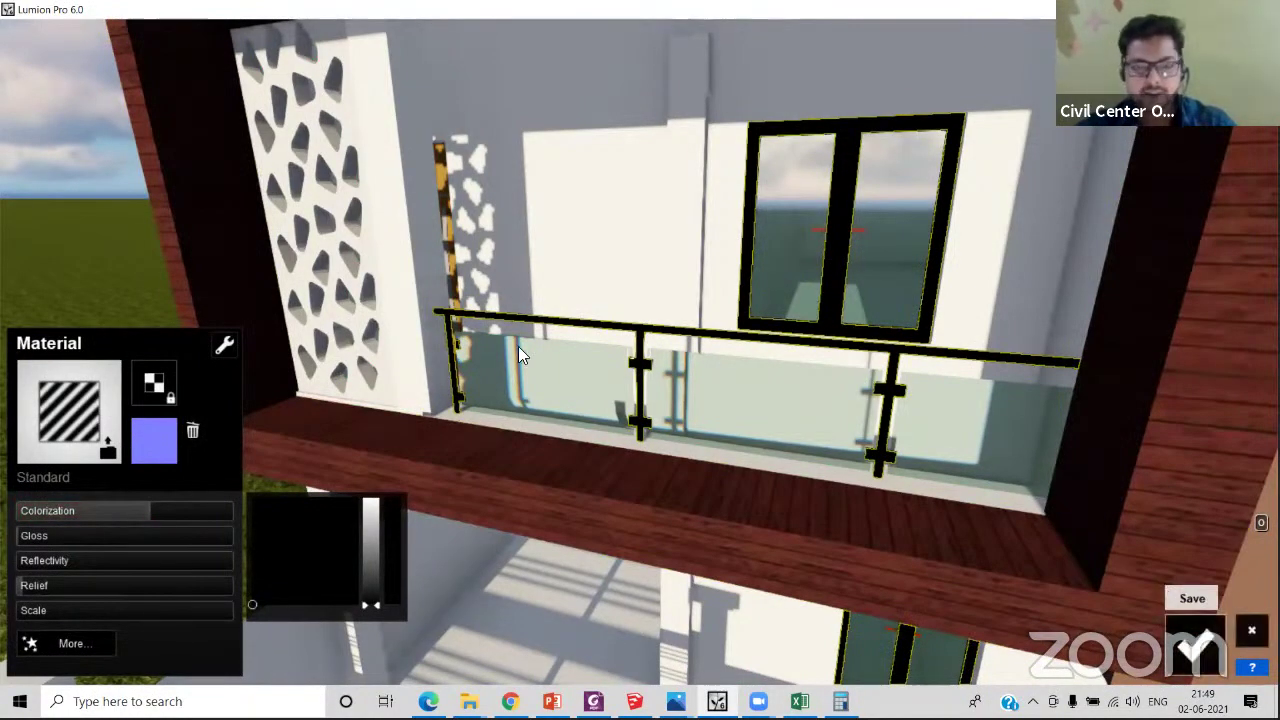
- Examine the black window frames and balcony railings across the facade from farther away
scroll(410, 462, "down", 2)
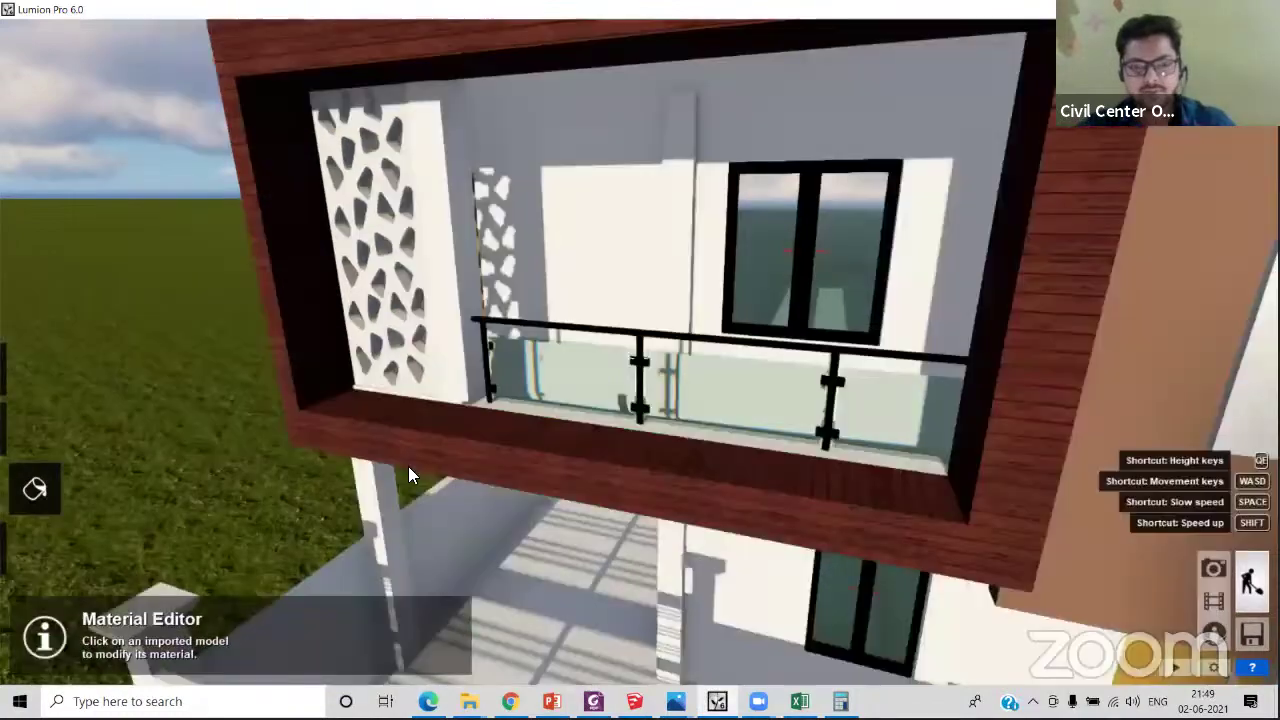
scroll(408, 468, "down", 4)
right_click_drag(408, 468, 345, 328)
key("s")
key("d")
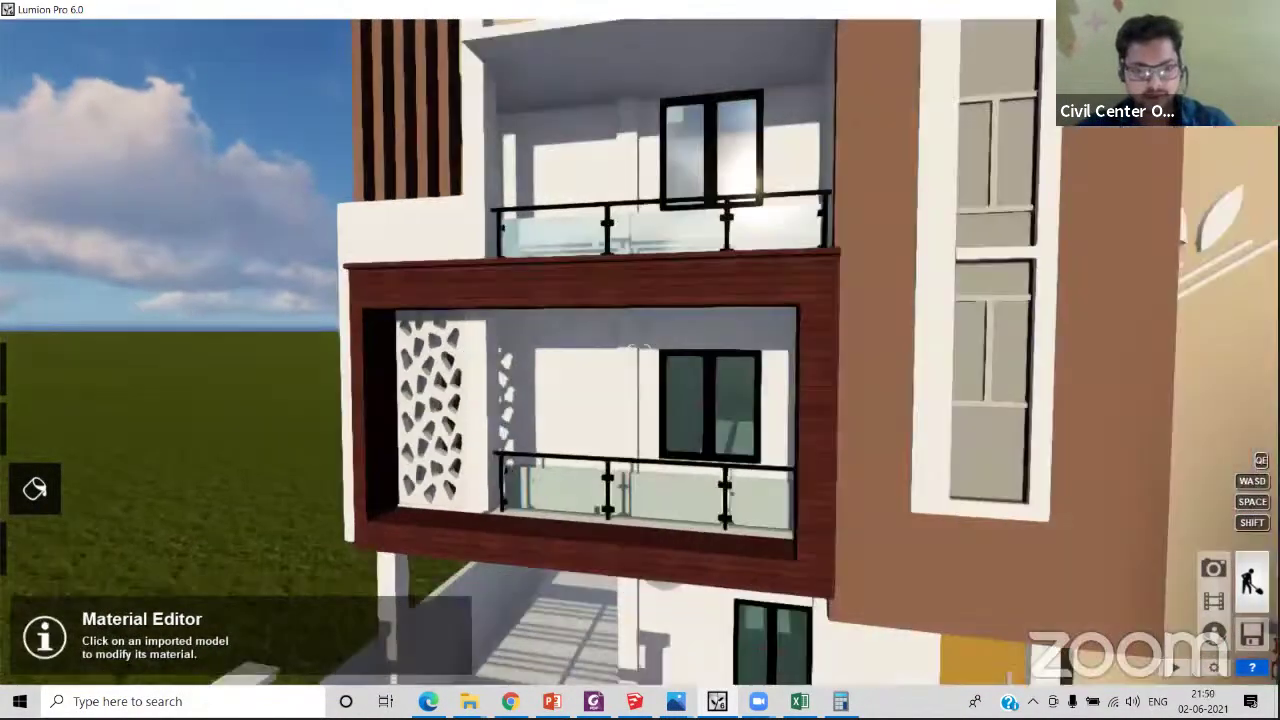
- Select the front gate's solid metal frame and assign it the Standard material
key("s")
mouse_move(640, 348)
right_mouse_down()
mouse_move(664, 352)
mouse_move(634, 350)
right_mouse_up()
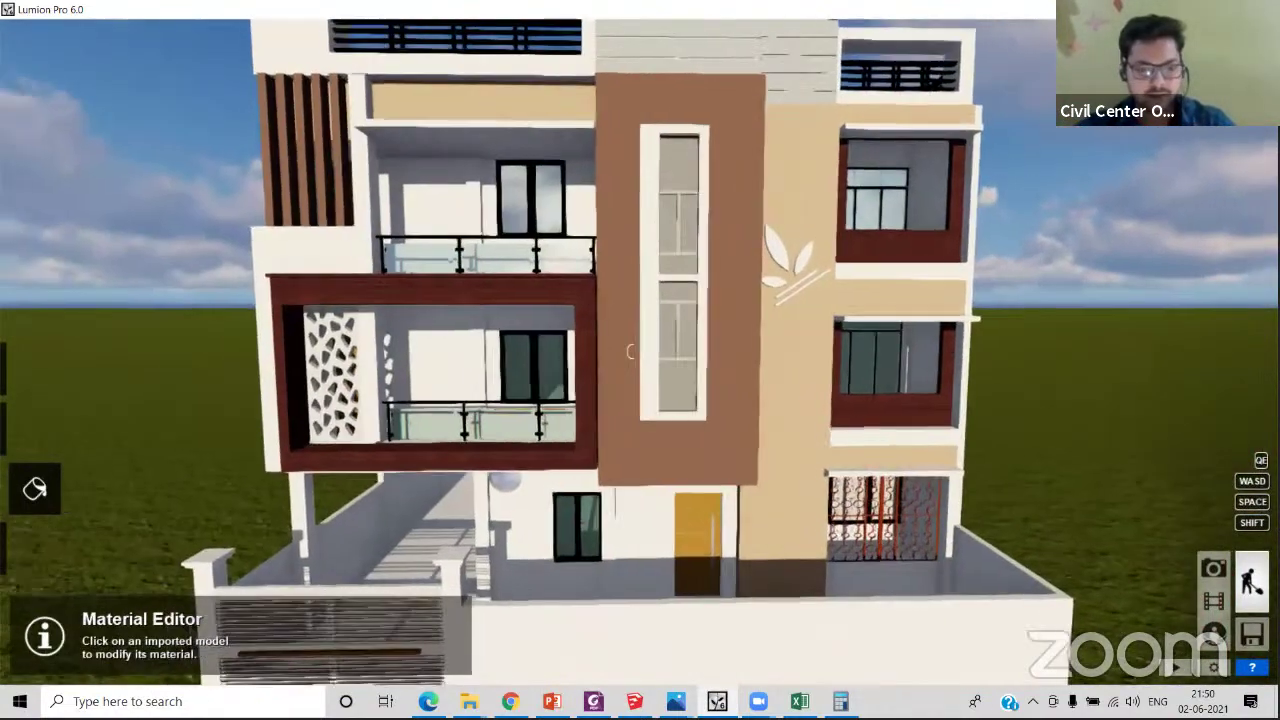
key("s")
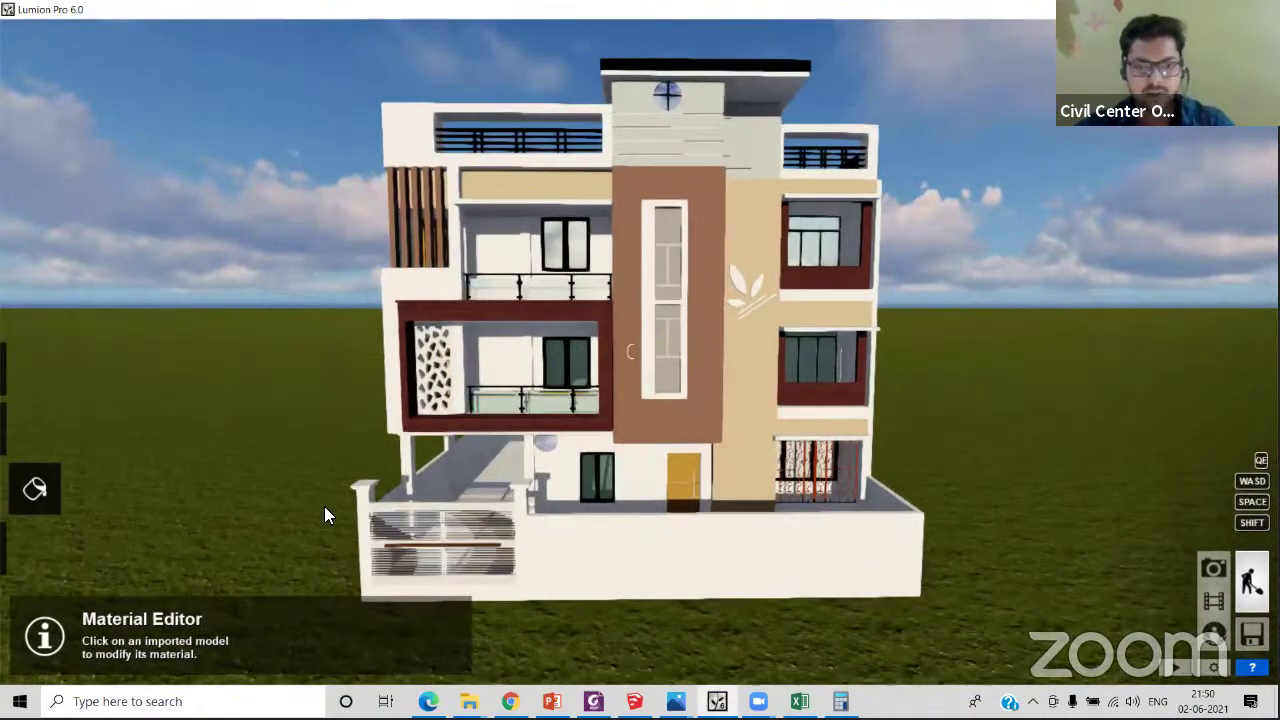
key("s")
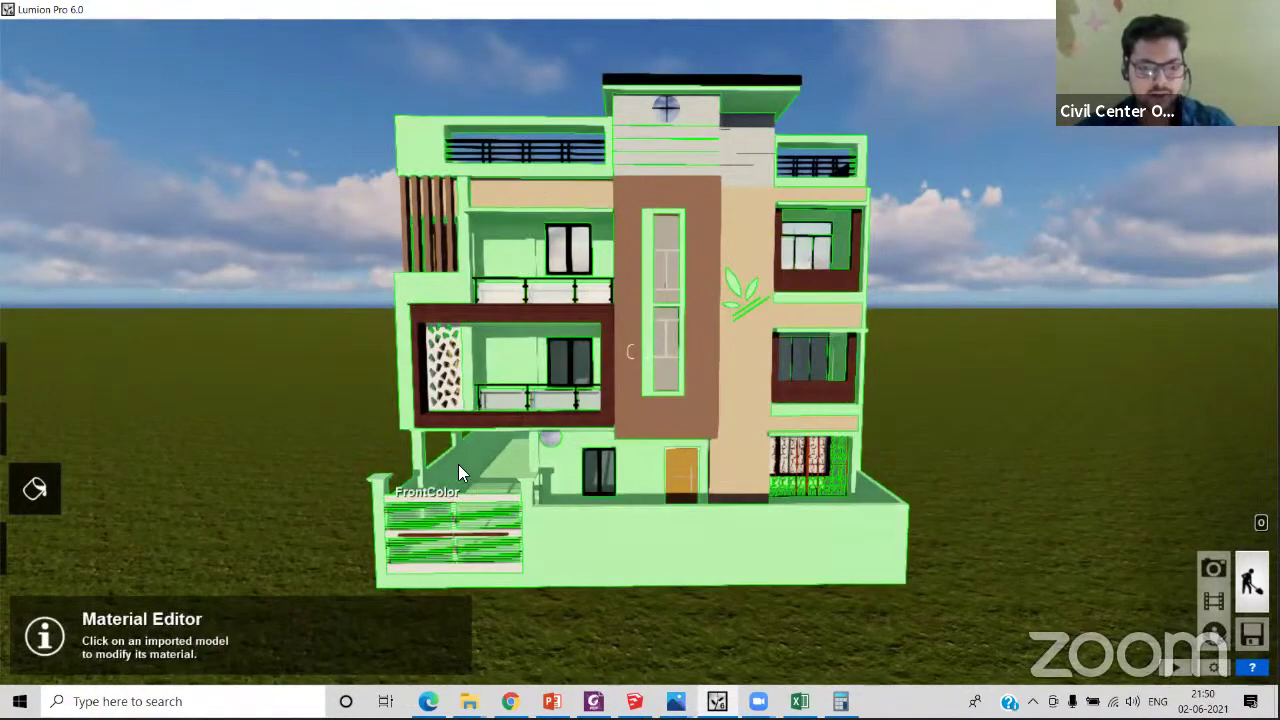
right_click_drag(497, 500, 425, 610)
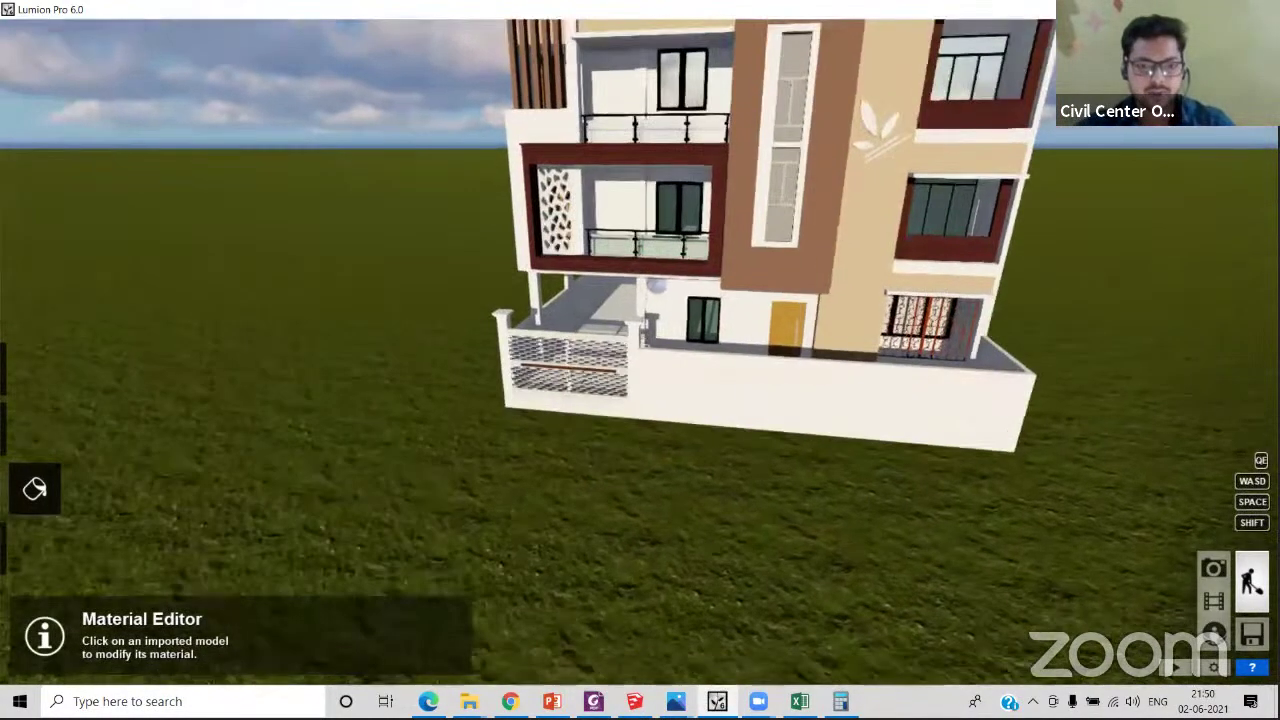
key("w")
key("w")
right_click_drag(639, 351, 648, 300)
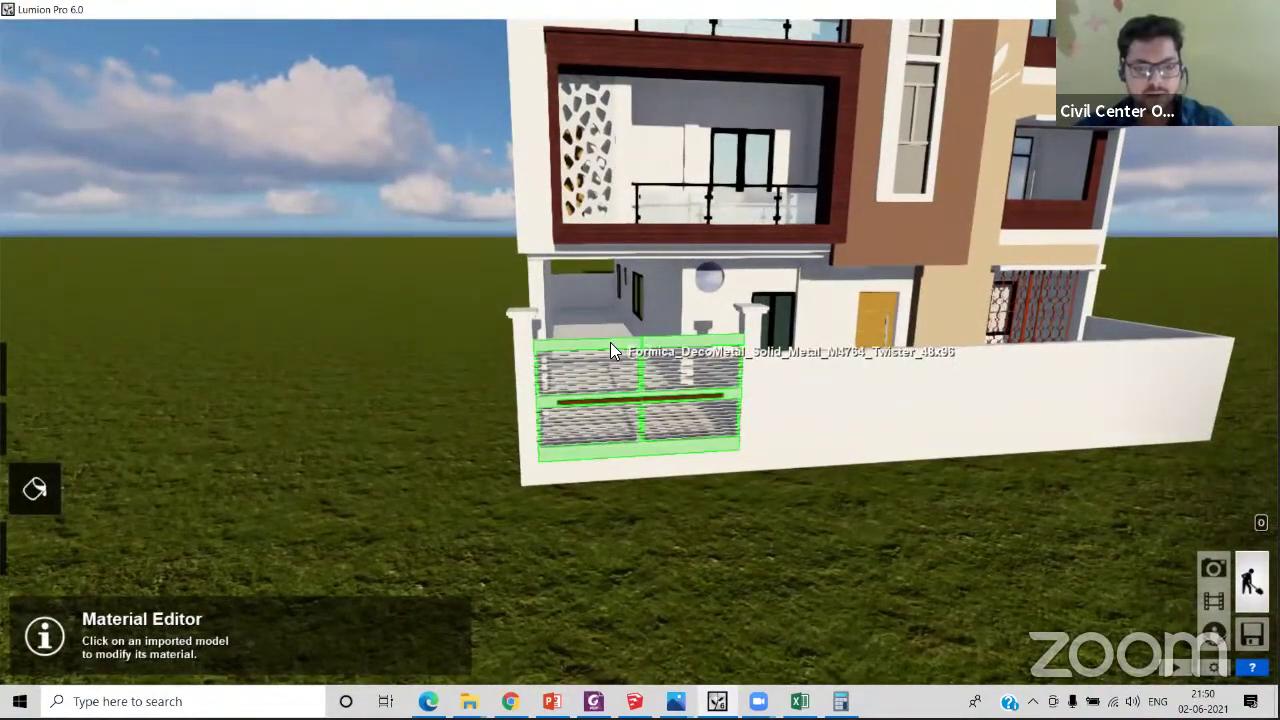
left_click(611, 346)
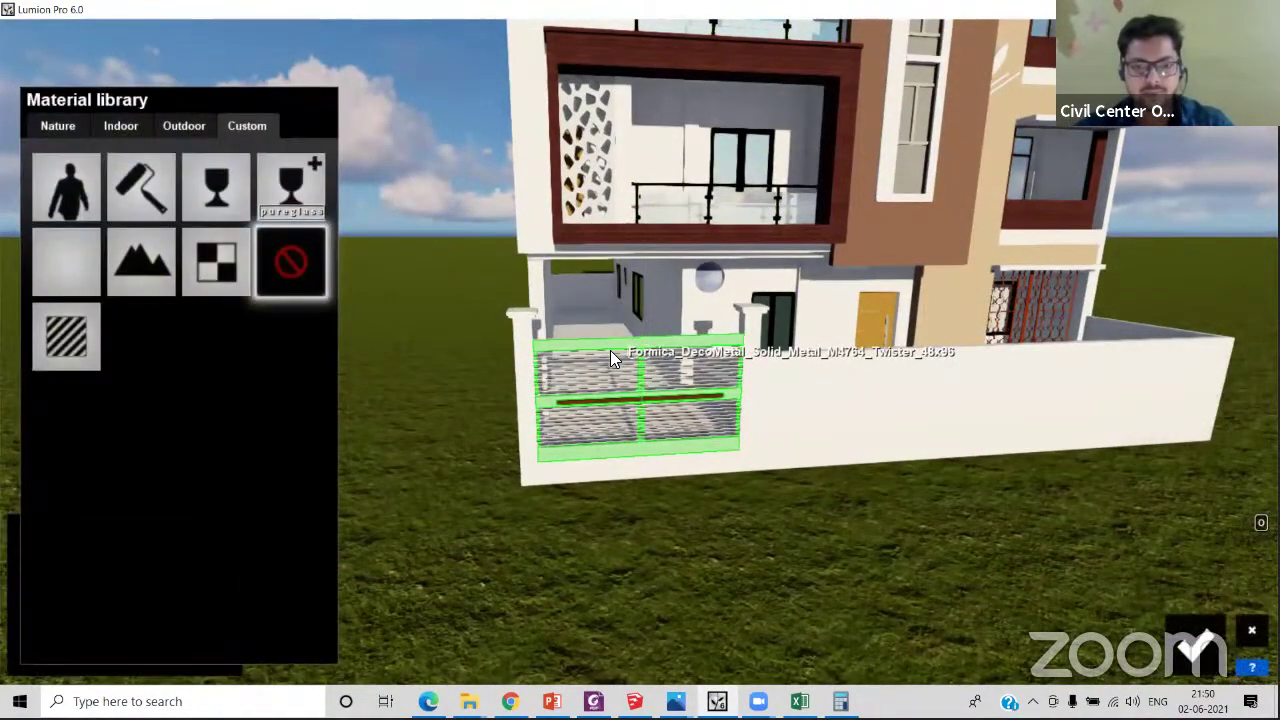
scroll(609, 355, "down", 2)
key("s")
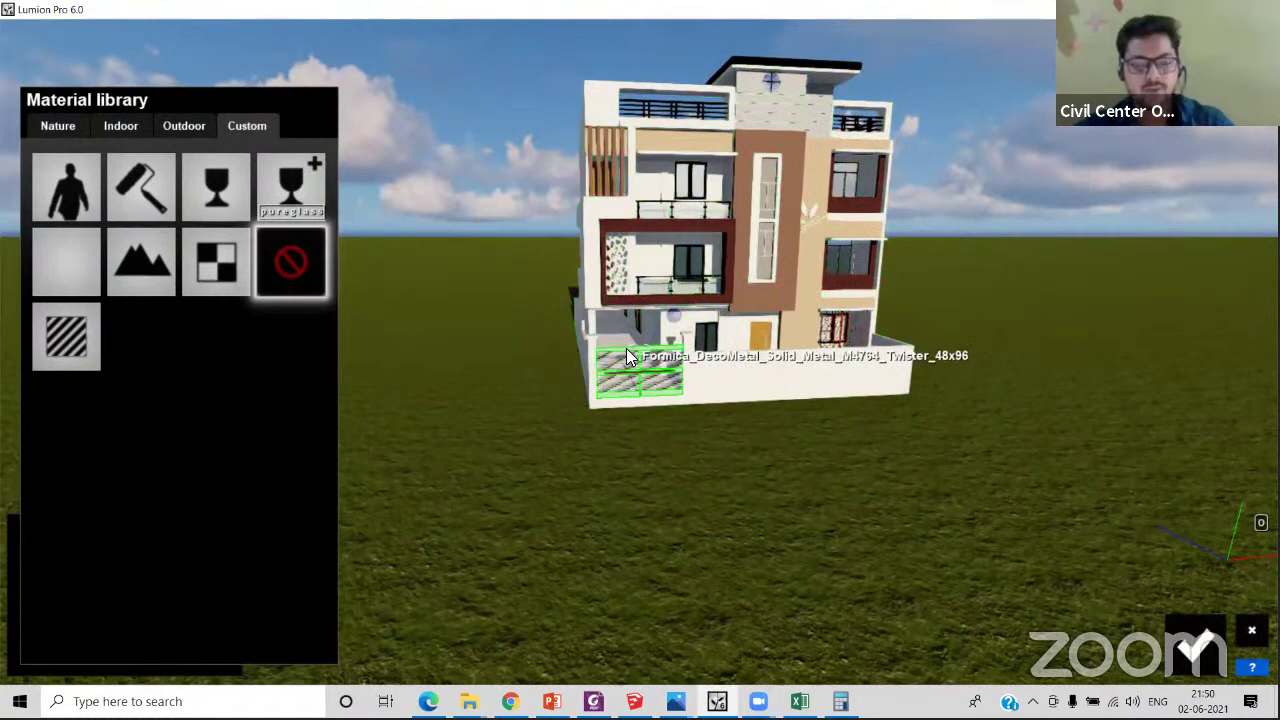
left_click(74, 337)
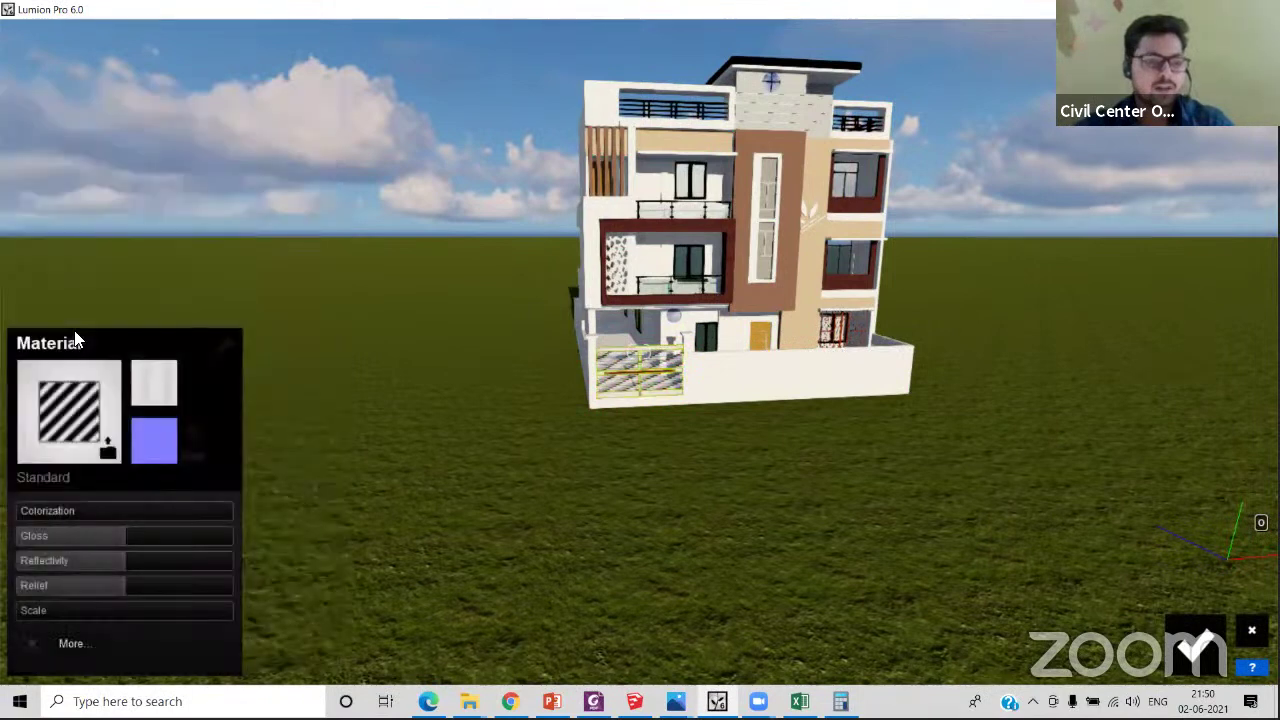
- Replace the gate frame's material with Aluminium from the indoor metal materials
left_click(68, 414)
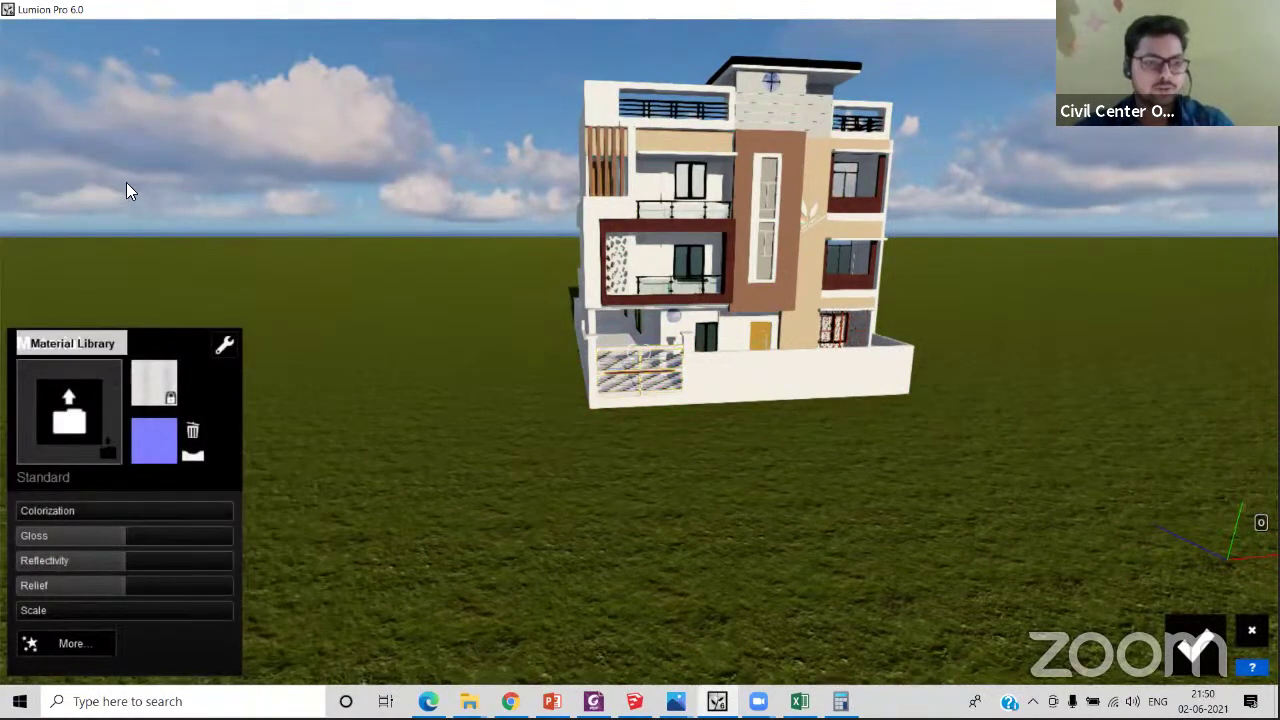
left_click(116, 126)
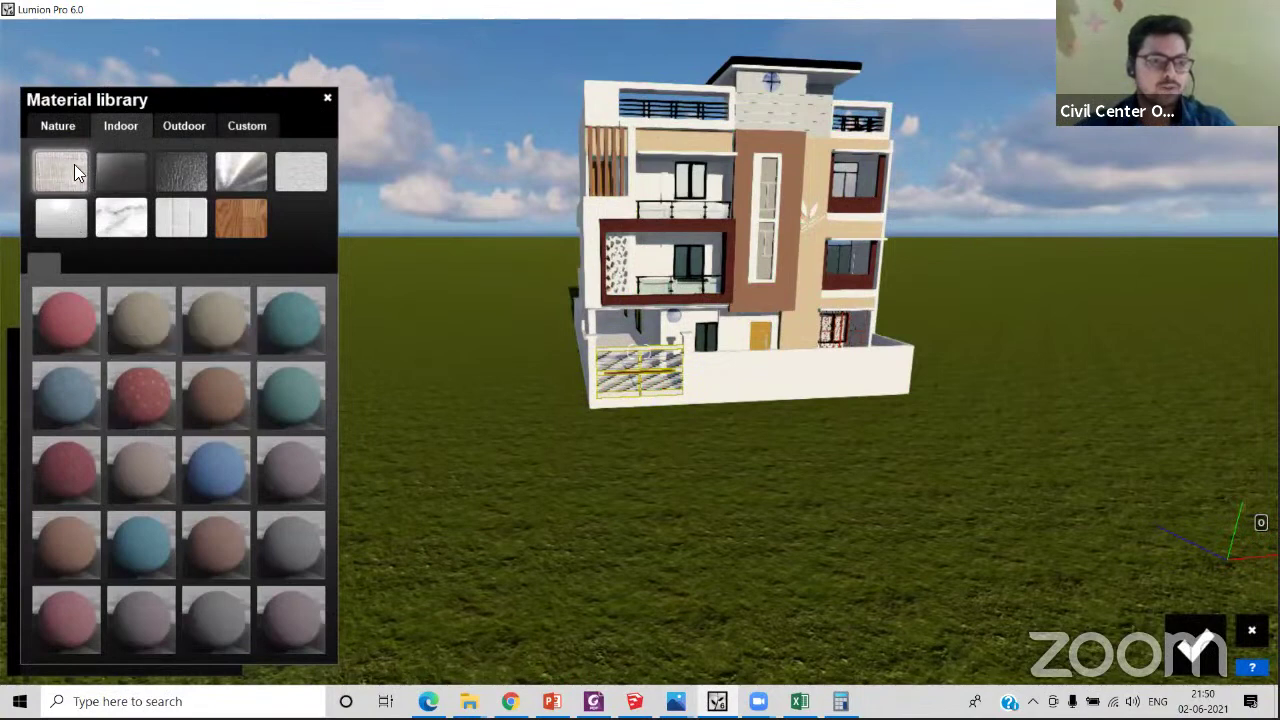
left_click(230, 168)
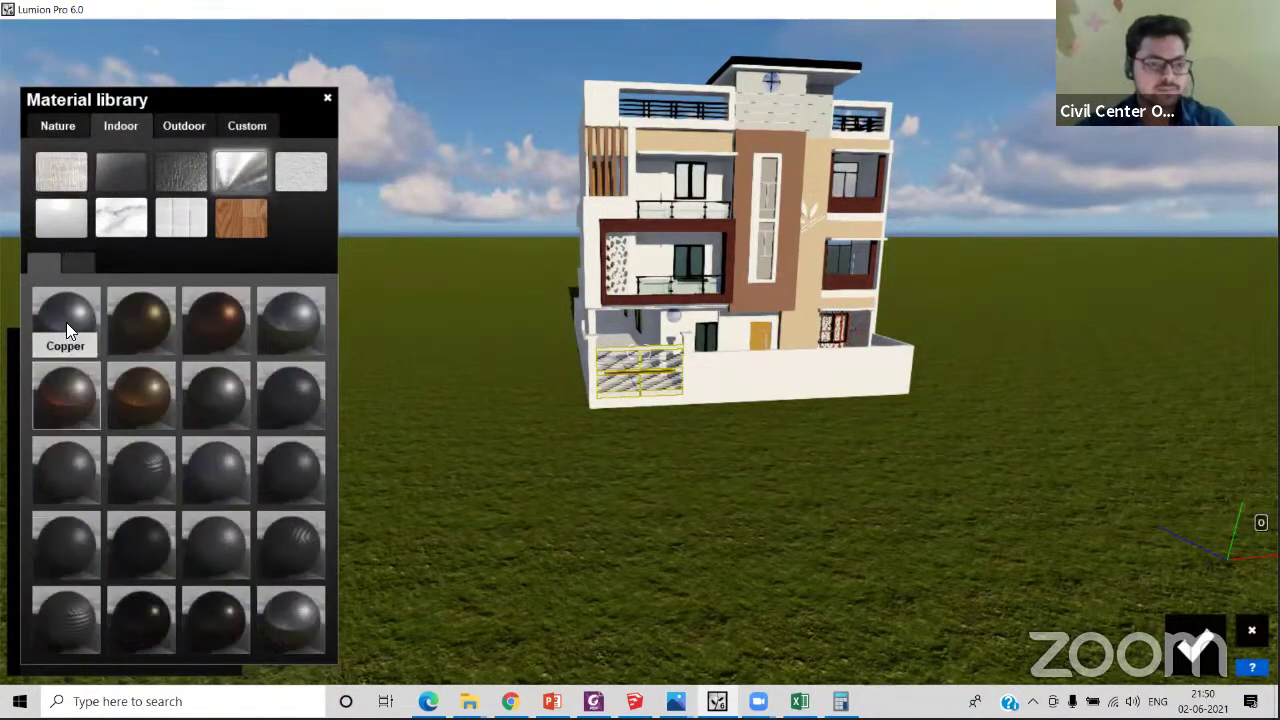
left_click(74, 322)
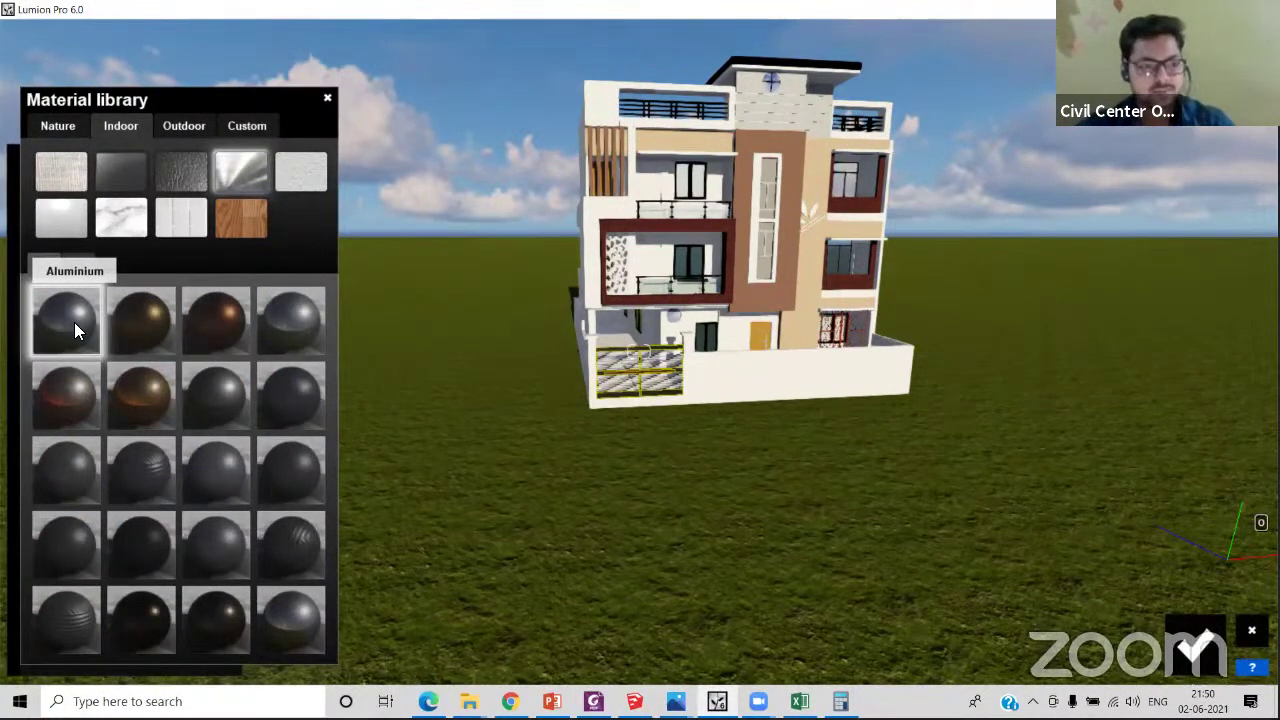
left_click(74, 330)
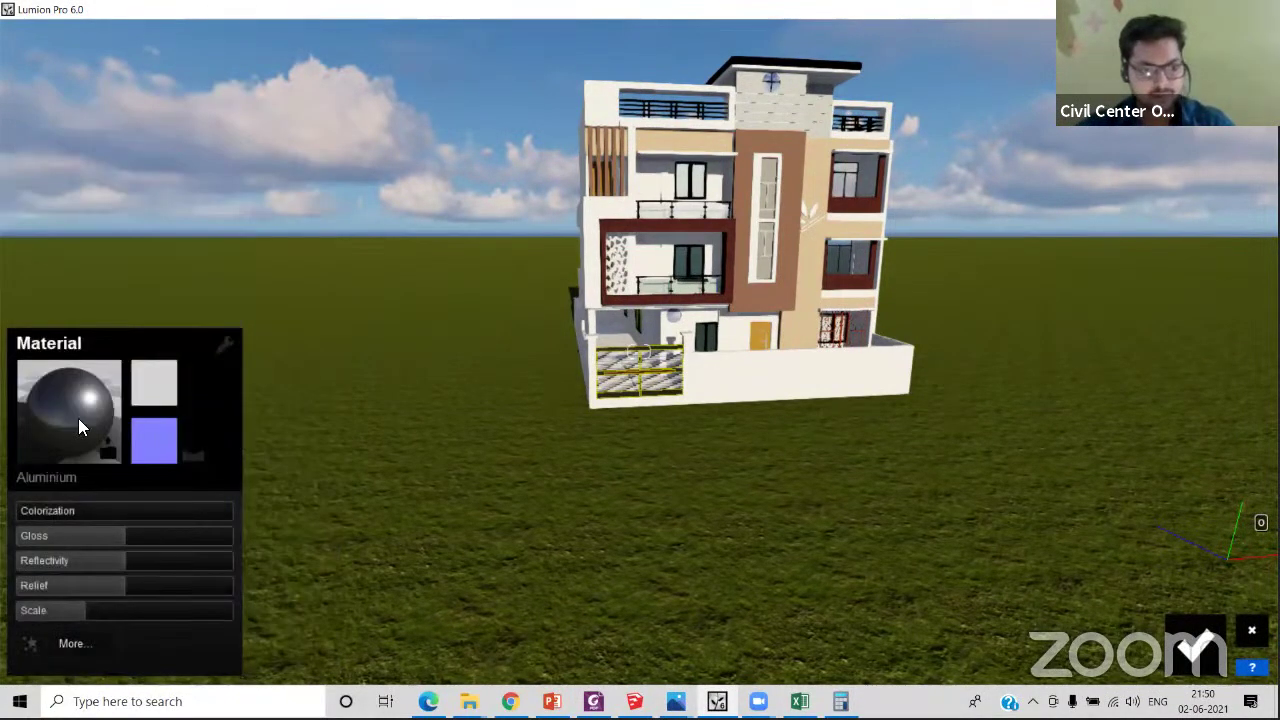
- Lower the gate frame aluminium's gloss and relief, raise its reflectivity slightly, and save the material changes
left_click(91, 537)
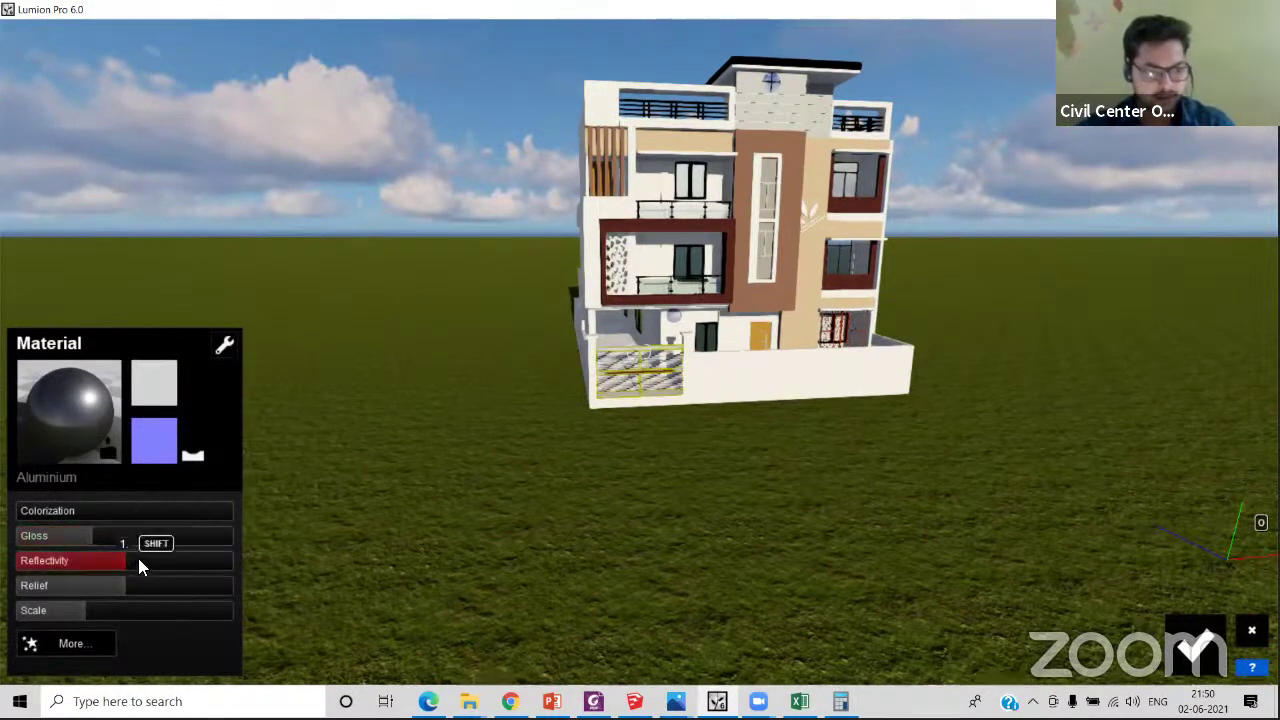
left_click(92, 584)
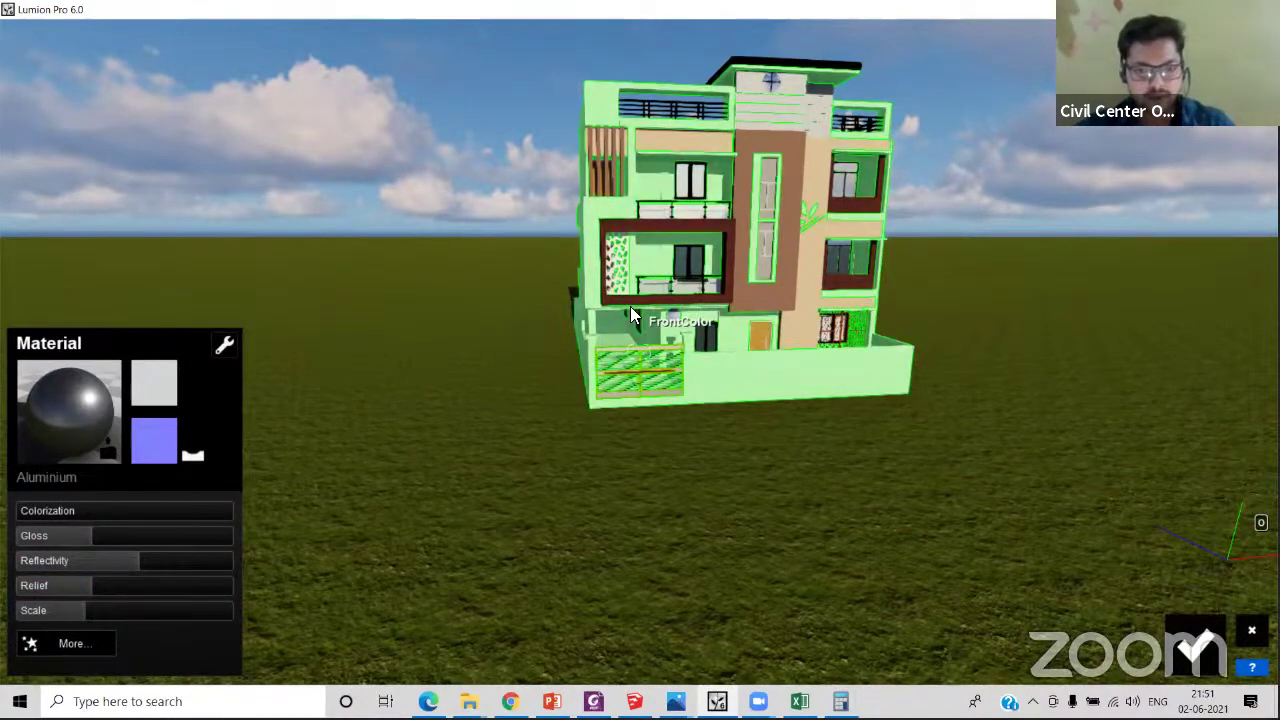
scroll(630, 316, "up", 5)
scroll(630, 316, "up", 4)
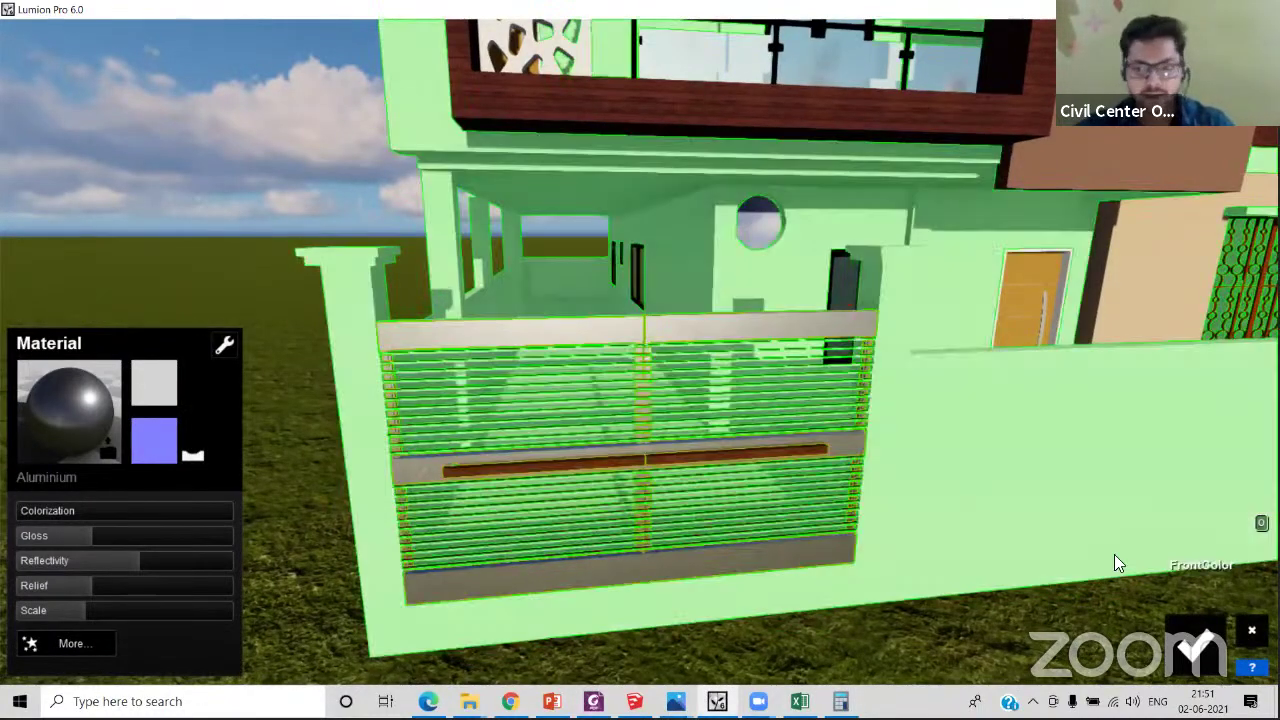
left_click(1195, 645)
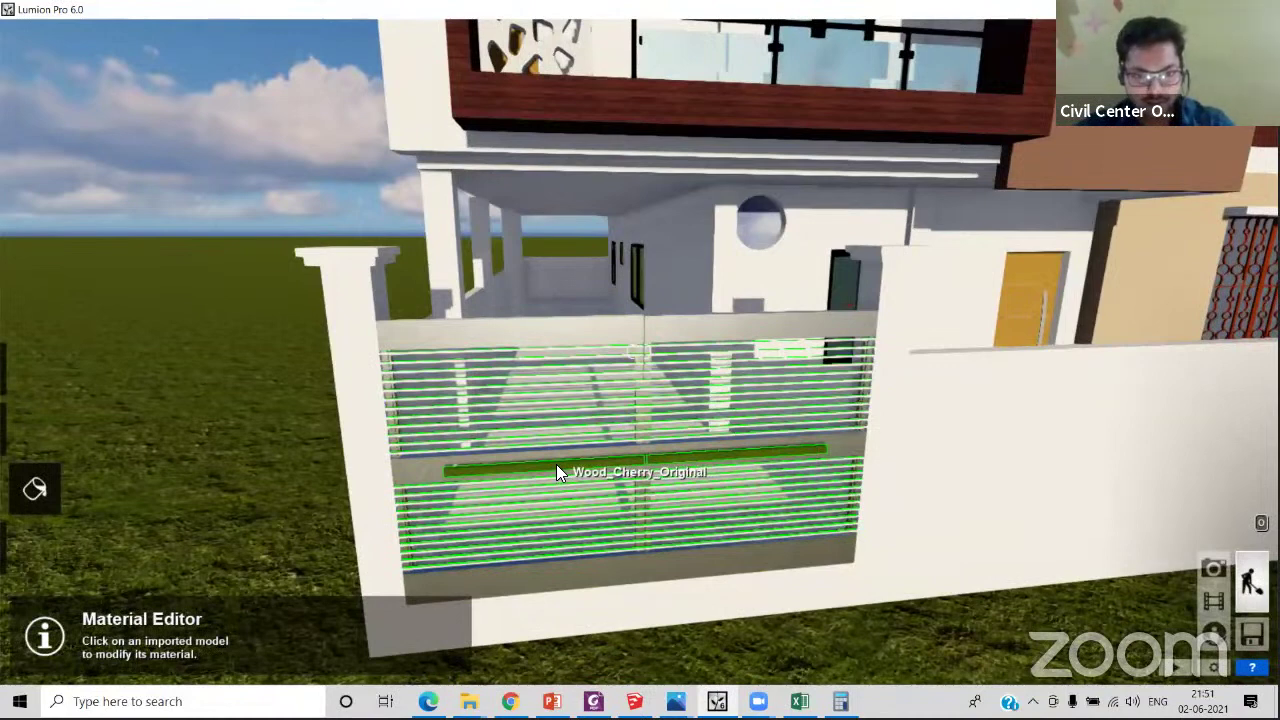
- Apply the indoor metal Brass material to the gate's cherry-wood horizontal bar
left_click(556, 464)
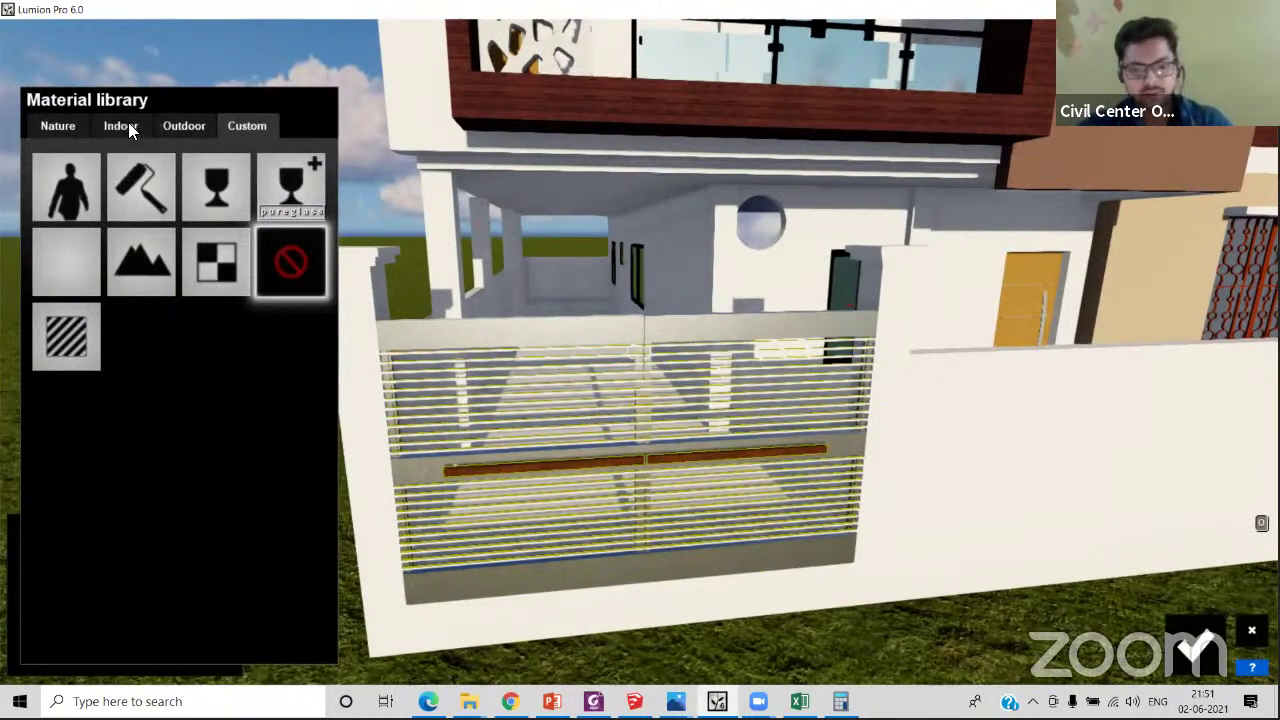
left_click(120, 126)
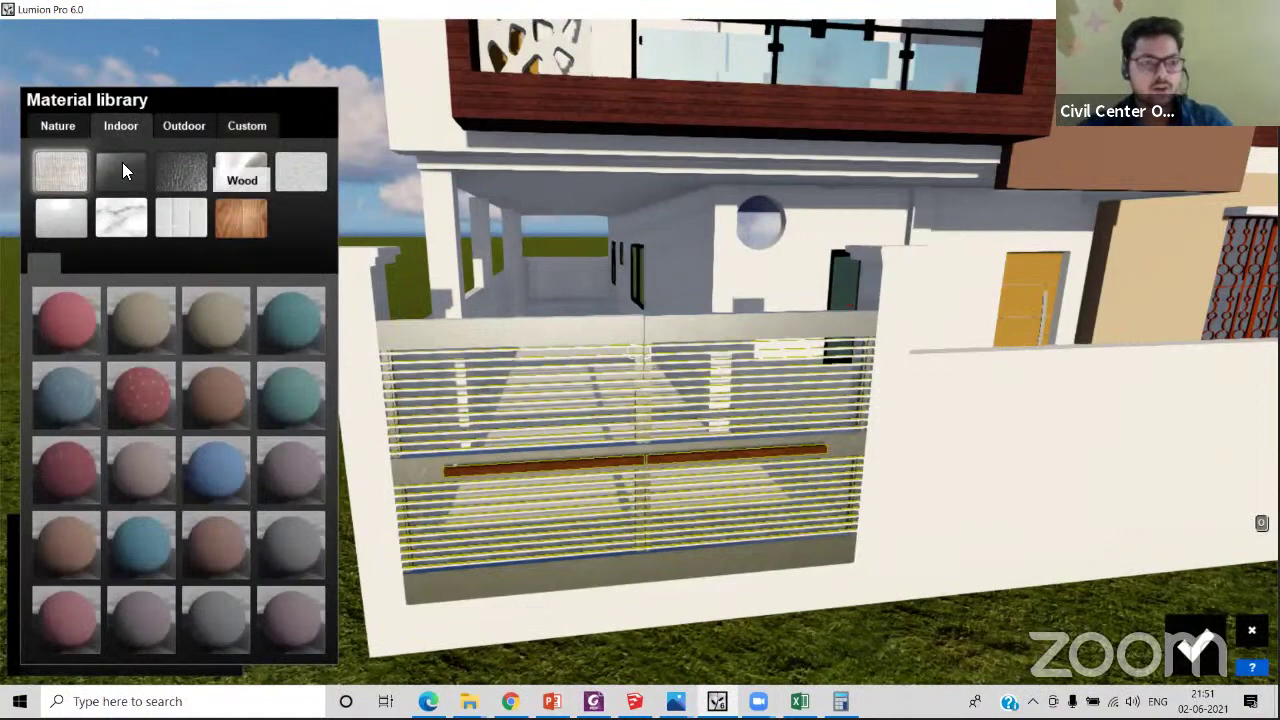
left_click(248, 172)
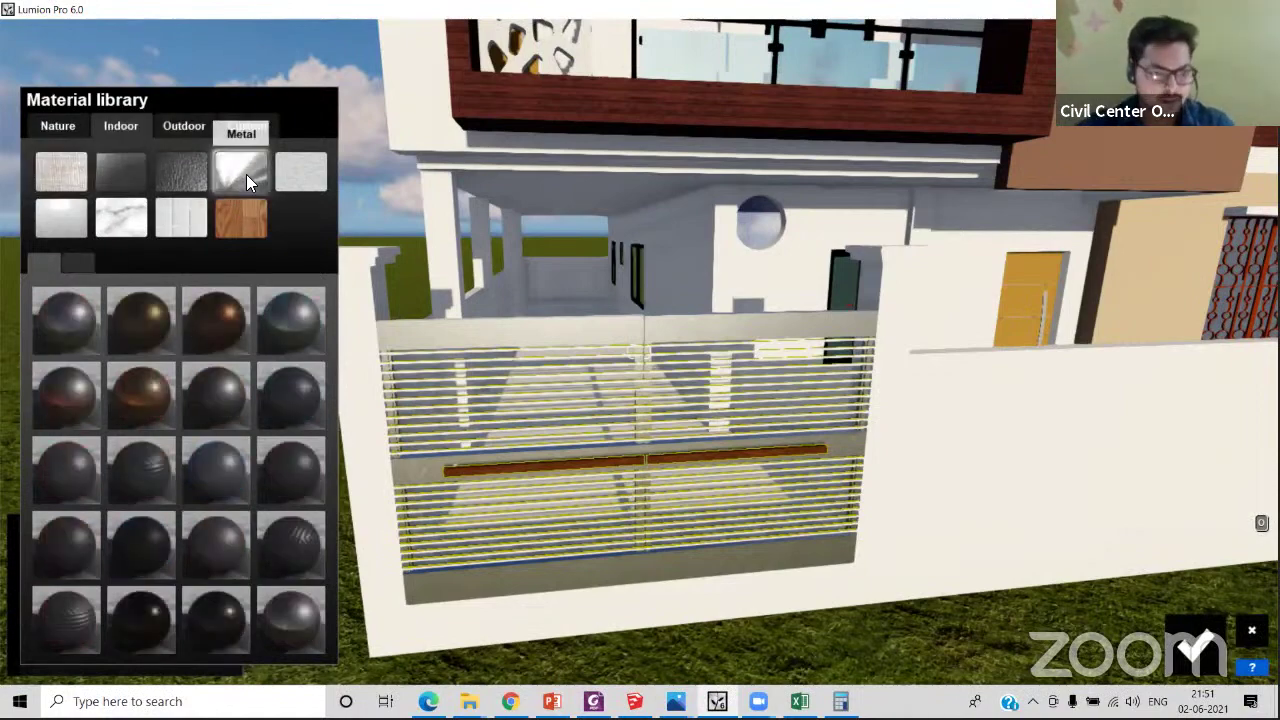
left_click(156, 328)
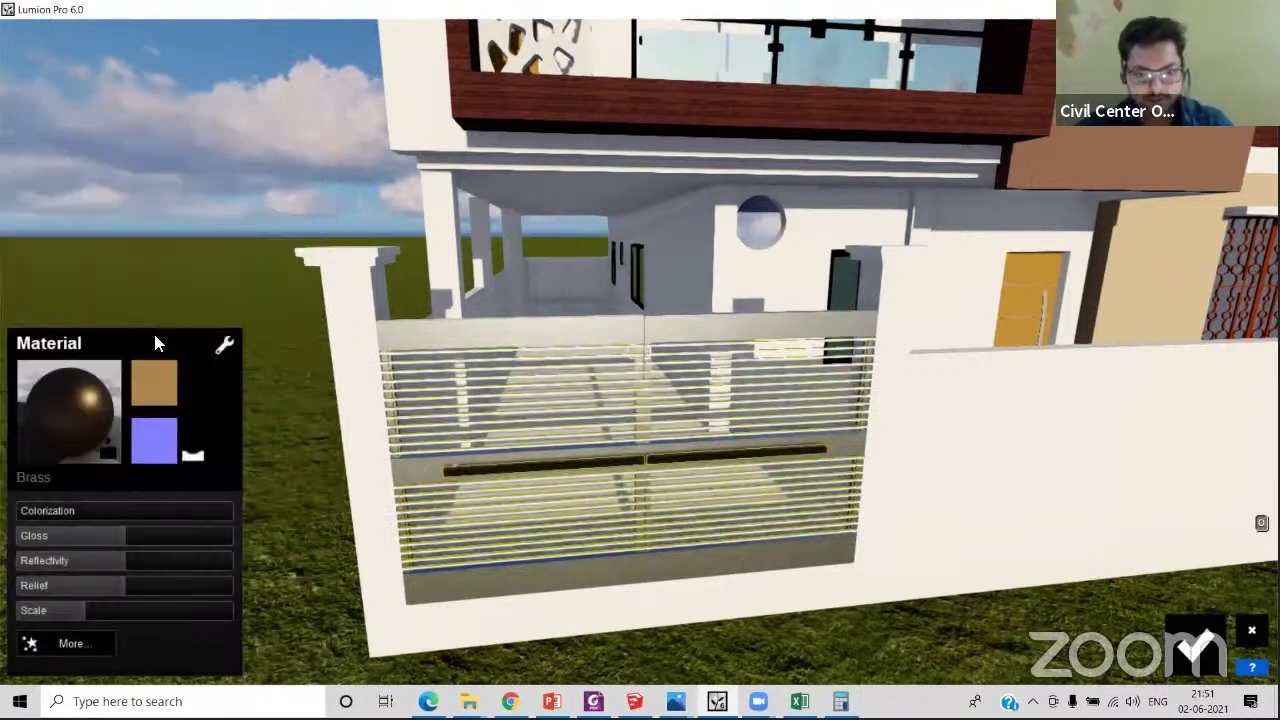
- Set the bar's brass gloss to 0.6 and relief to 0.6, and raise its reflectivity slightly
left_click(79, 536)
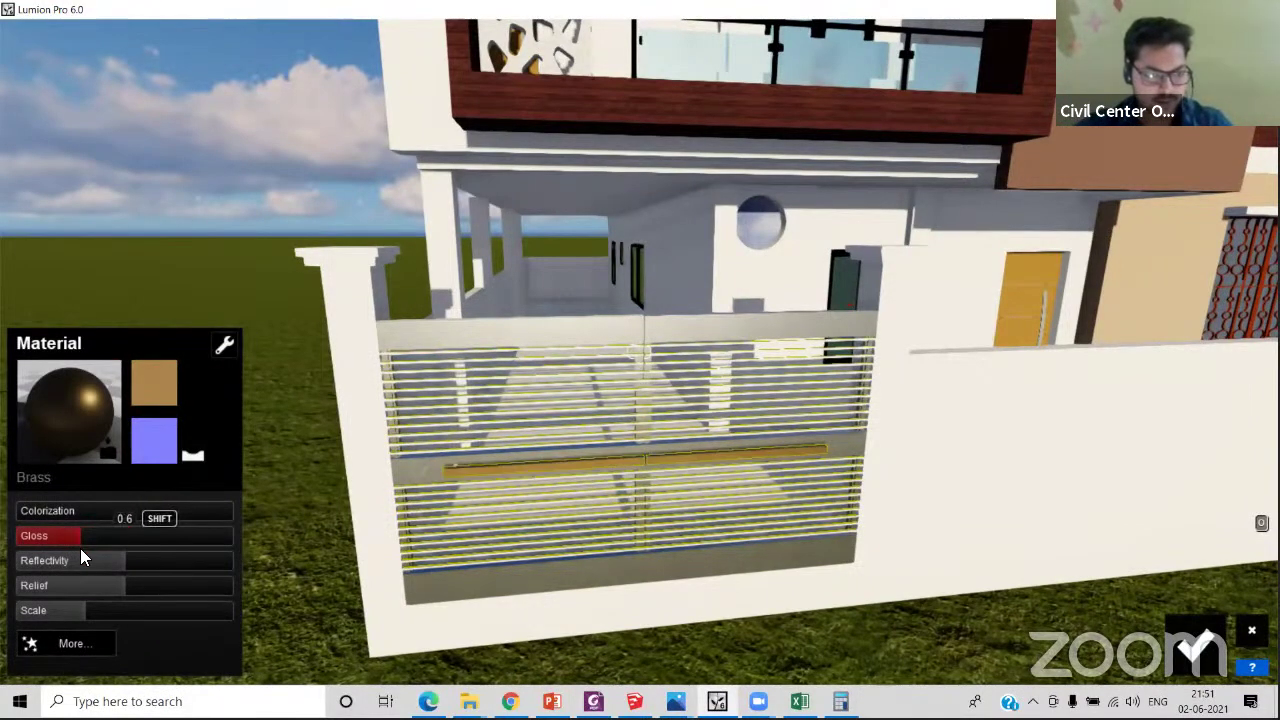
left_click(141, 566)
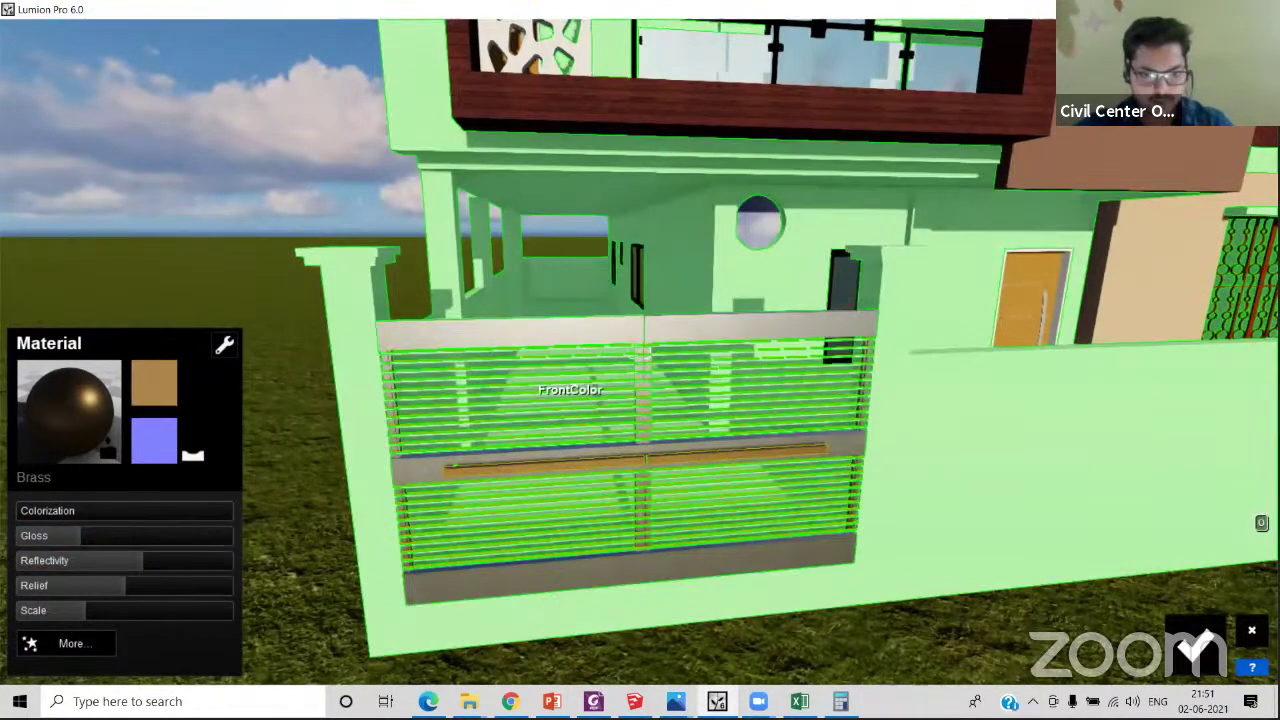
right_click_drag(571, 391, 430, 378)
key("w")
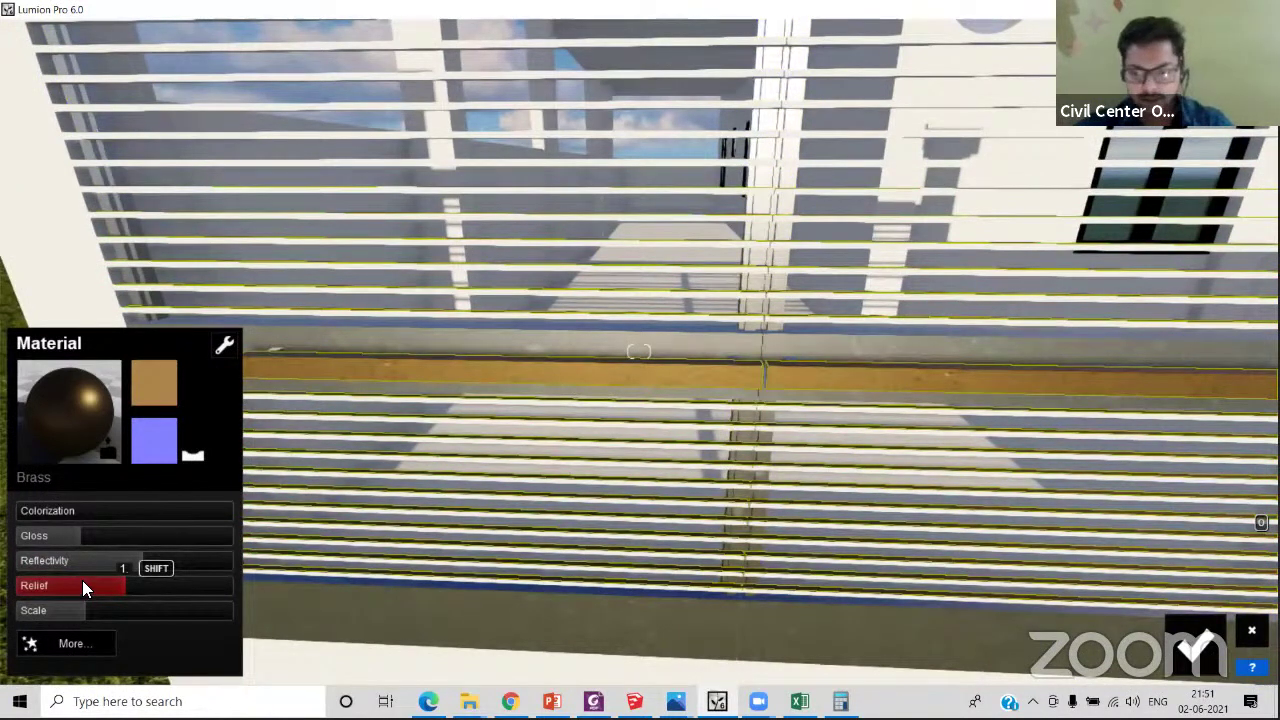
left_click(84, 586)
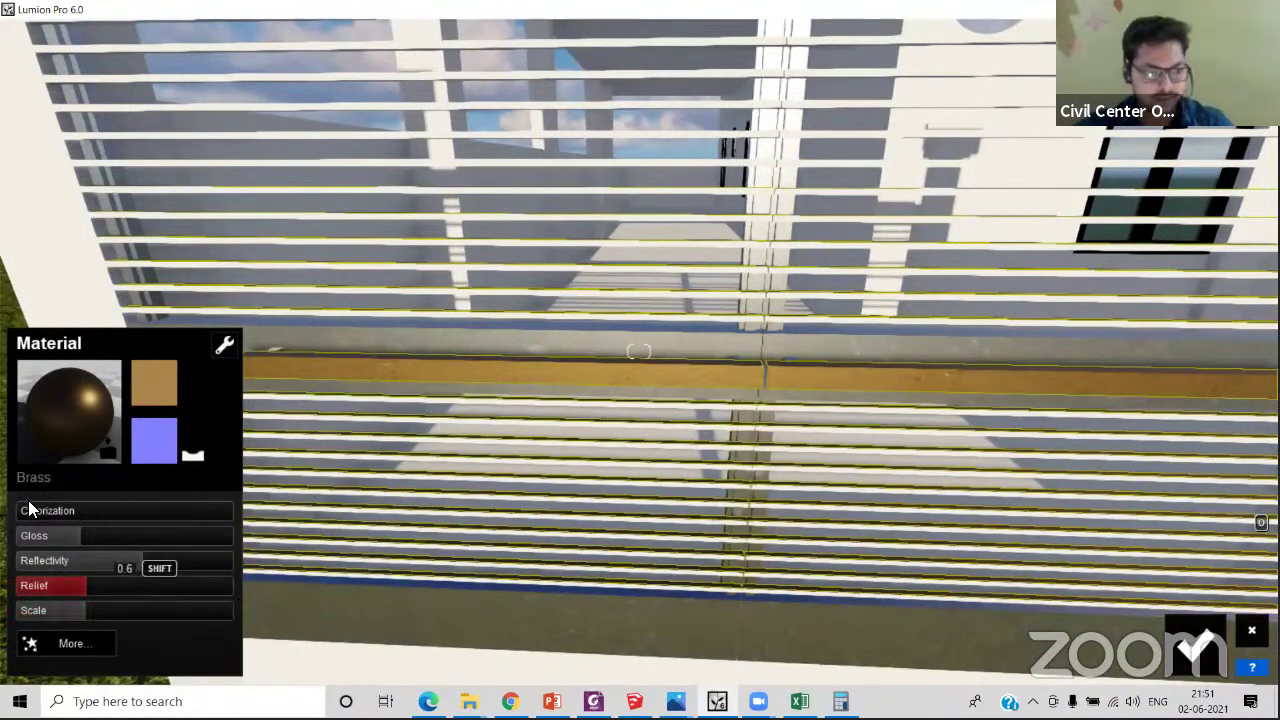
- Raise the brass bar's colorization to roughly four fifths of its range and darken the tint to medium grey
left_click_drag(50, 510, 60, 504)
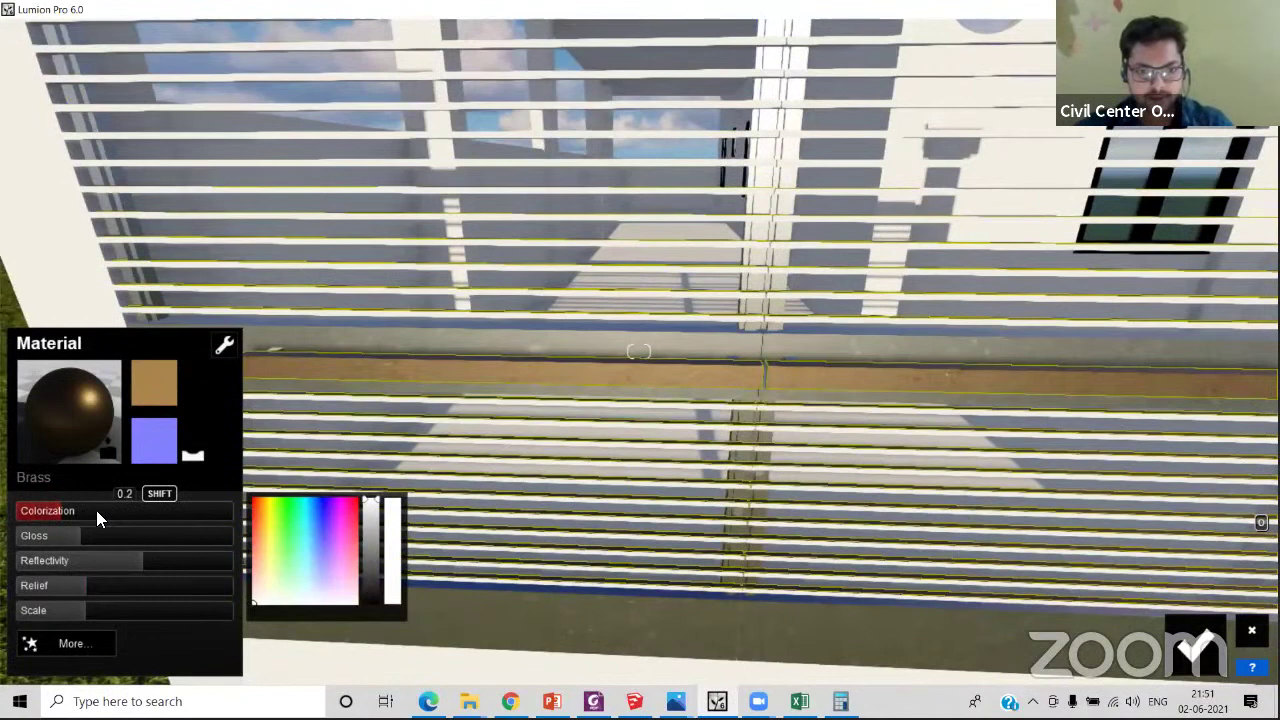
left_click_drag(100, 510, 182, 512)
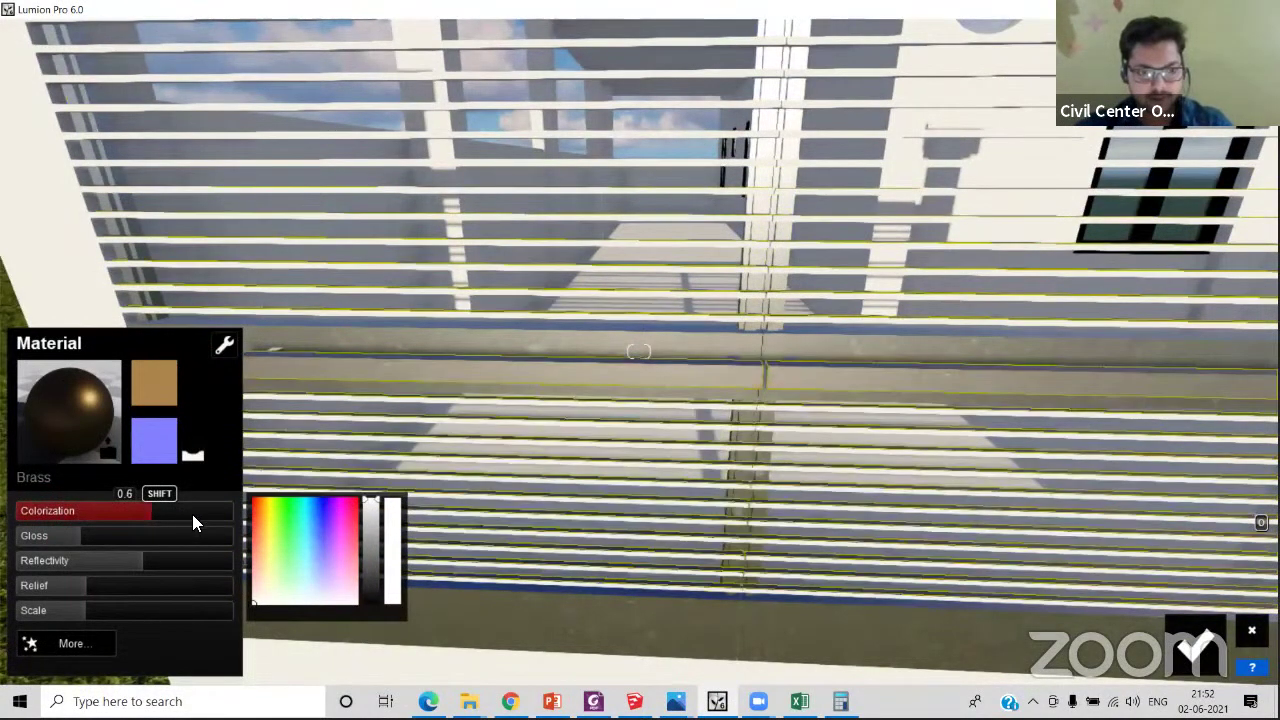
left_click(194, 514)
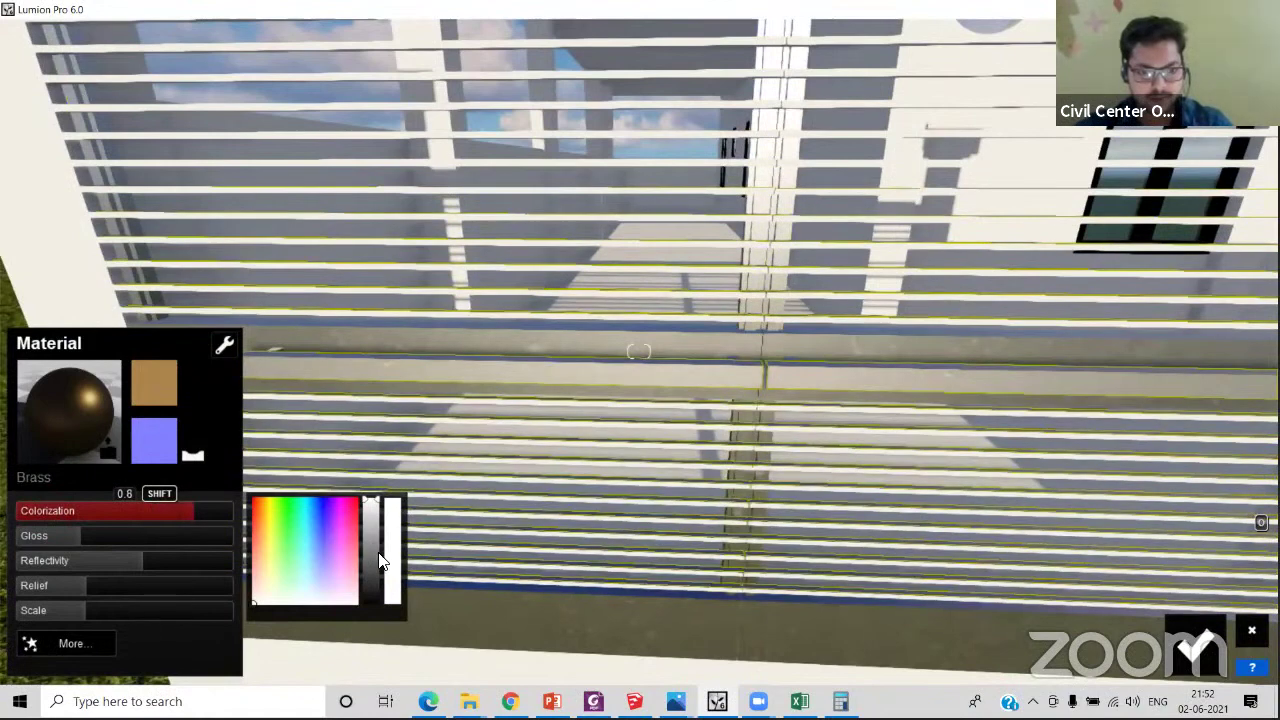
left_click_drag(368, 552, 370, 570)
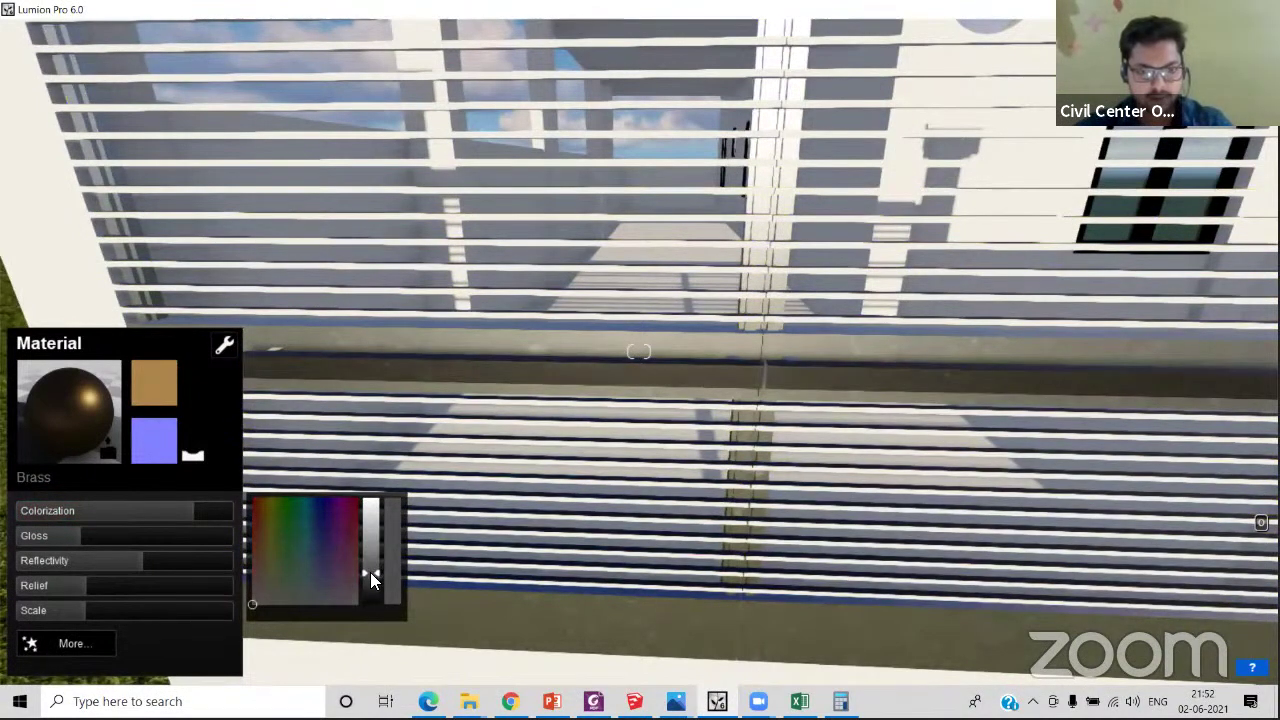
left_click_drag(372, 576, 370, 554)
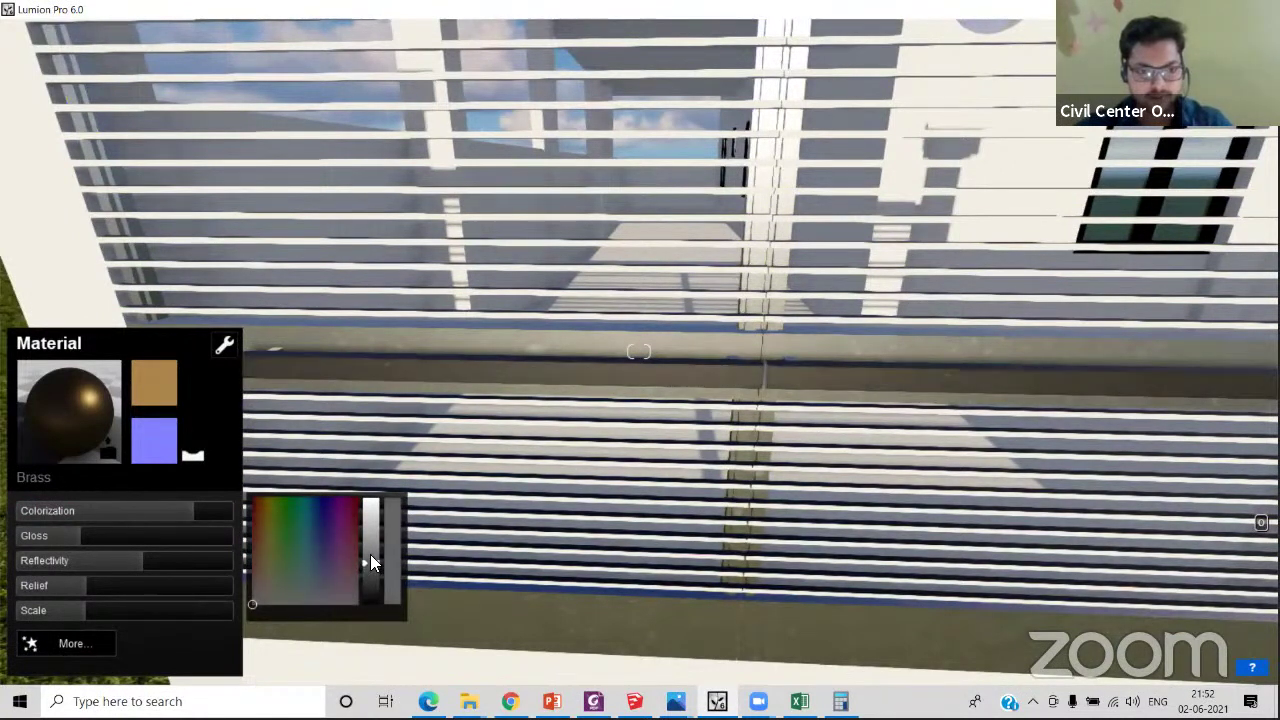
- Try several red and orange hues for the gate bar's brass tint, settling on a reddish orange-brown
left_click(253, 535)
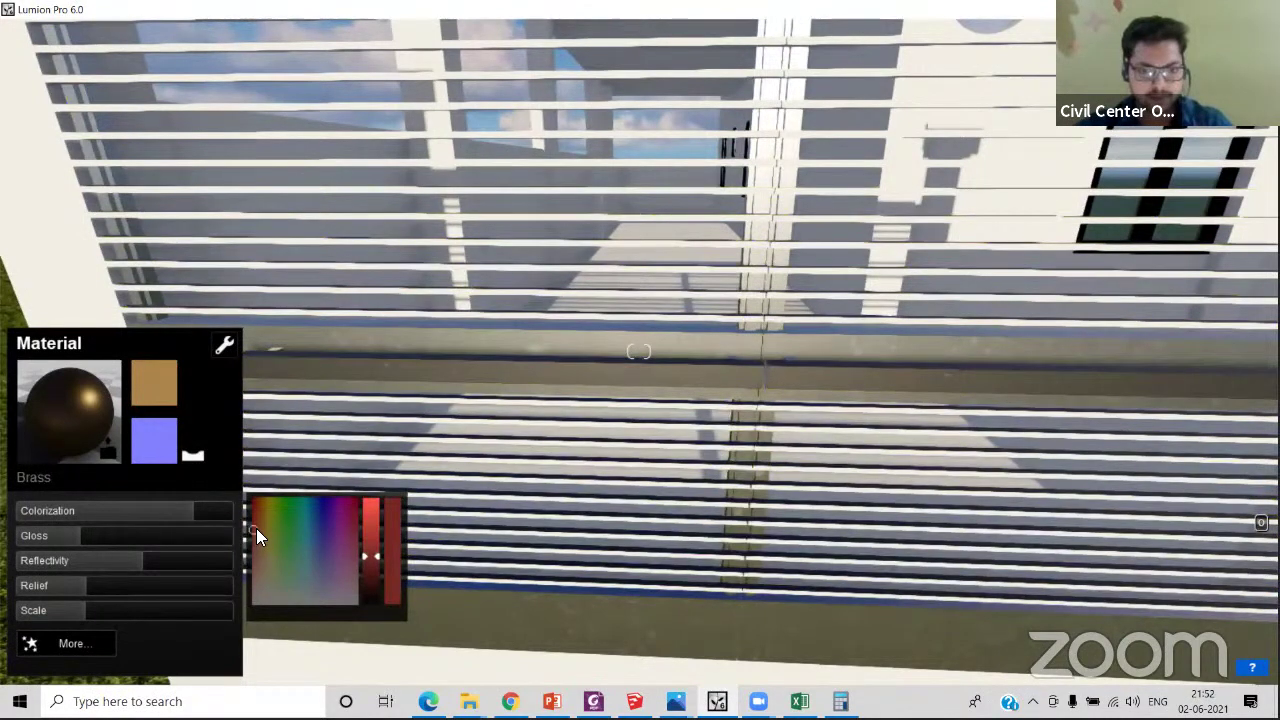
left_click_drag(256, 535, 260, 535)
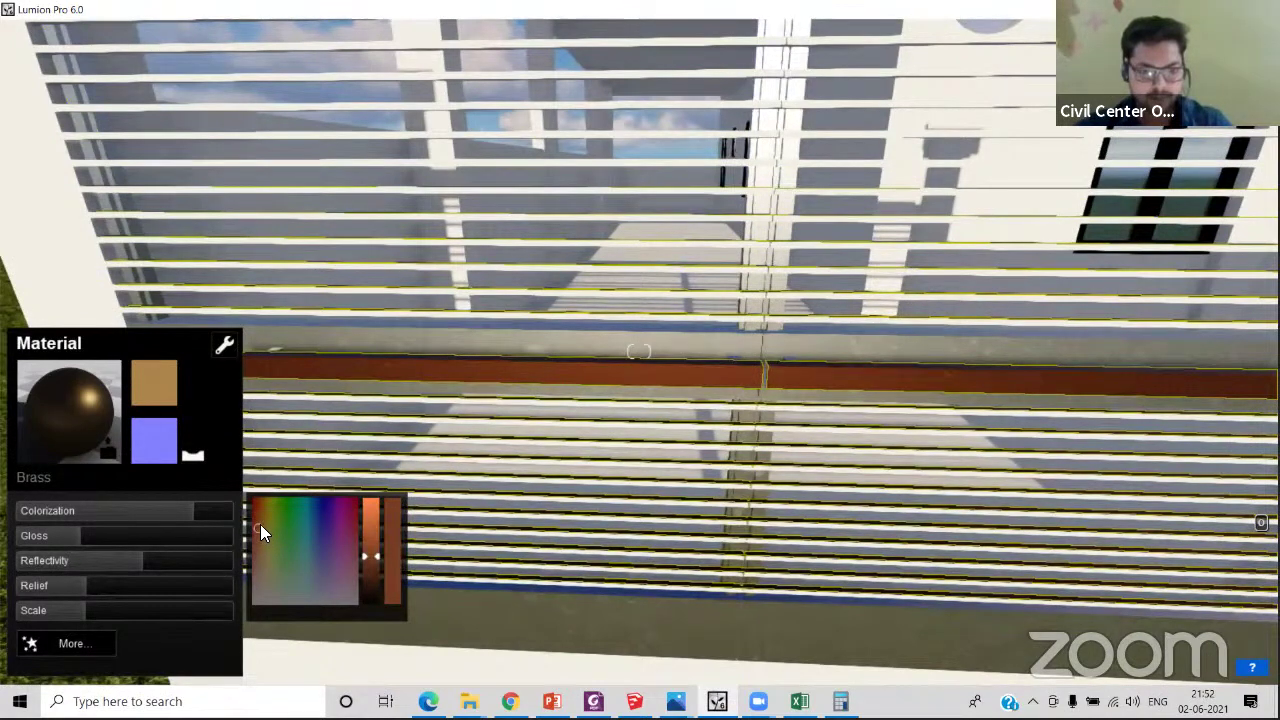
left_click(264, 530)
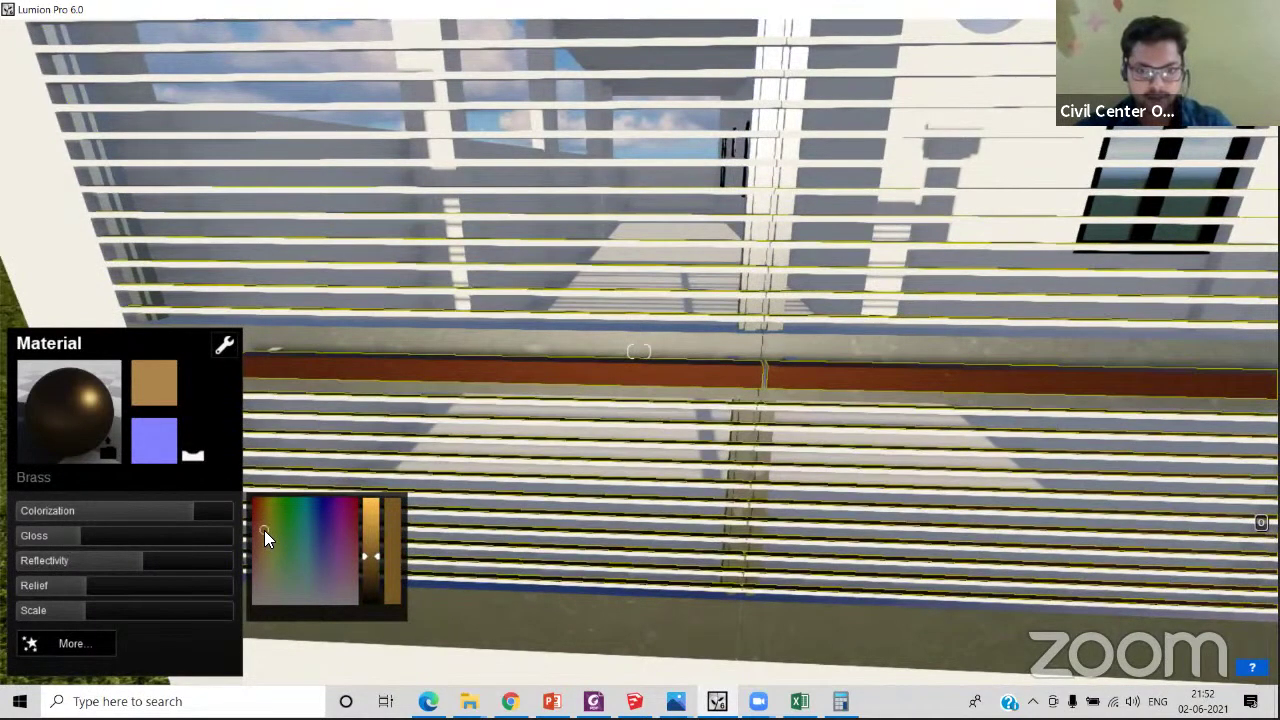
left_click(260, 529)
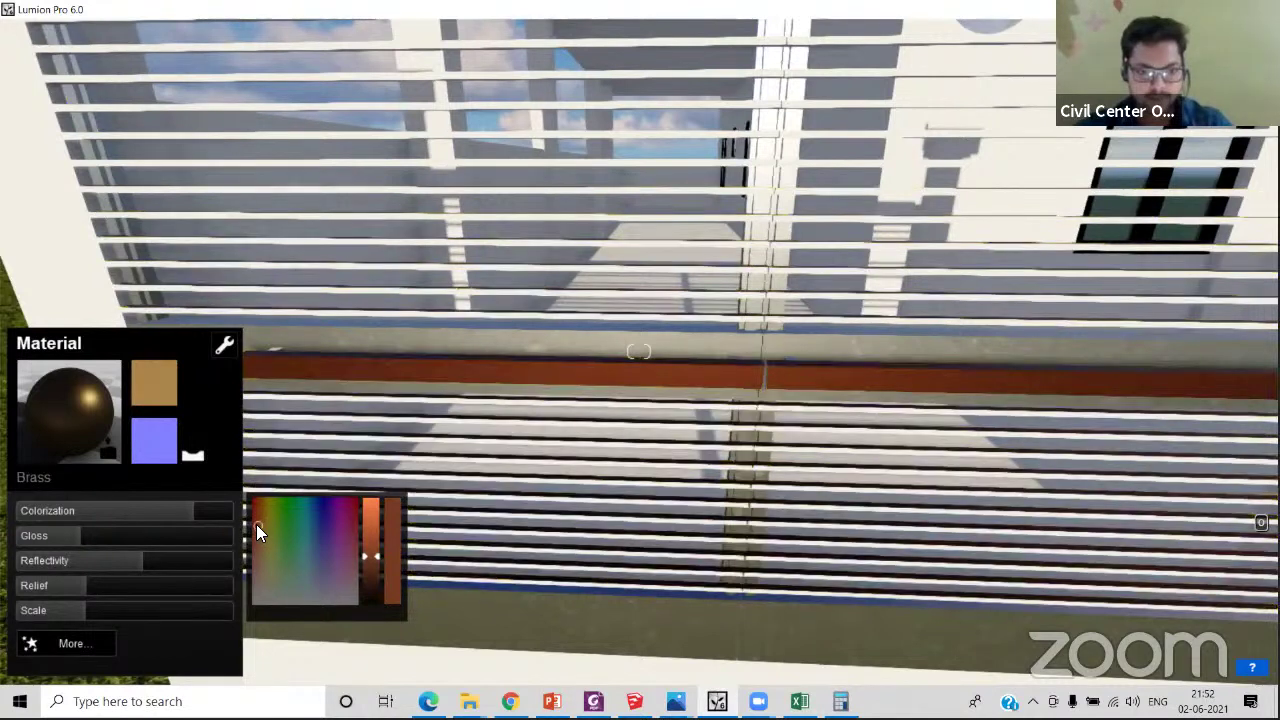
left_click_drag(256, 530, 368, 564)
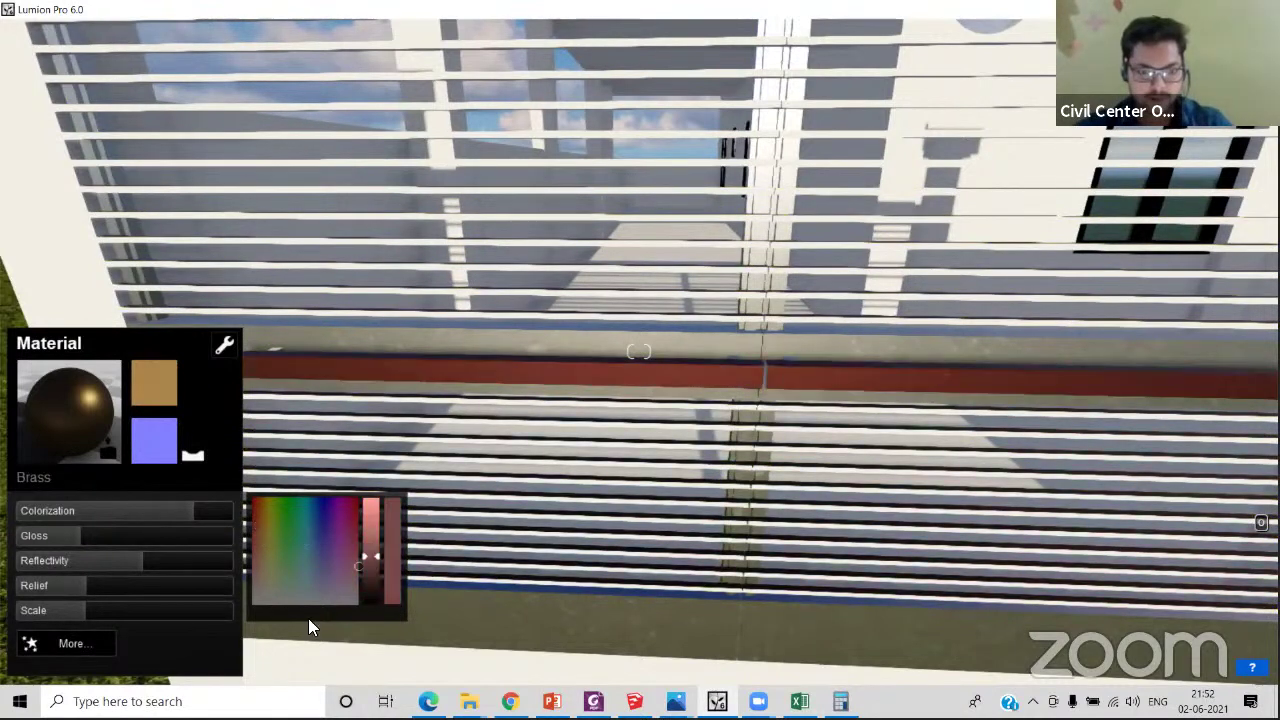
left_click(260, 540)
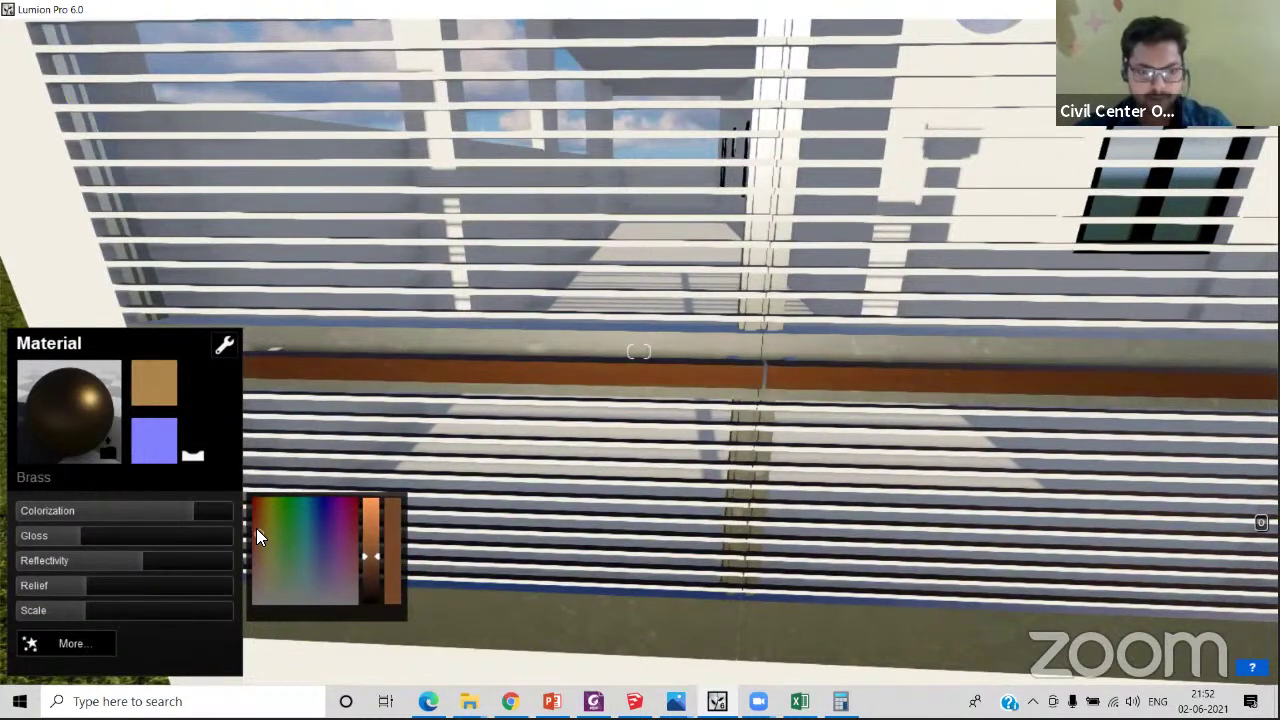
left_click(254, 526)
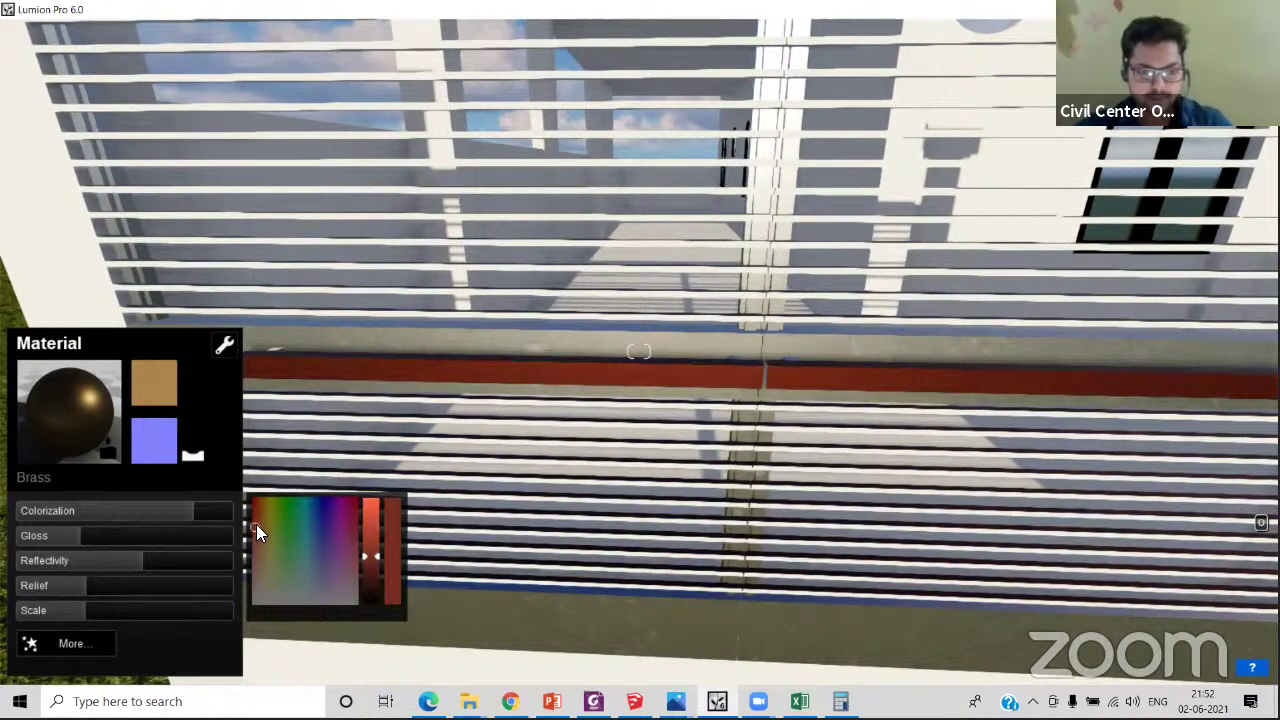
left_click(260, 525)
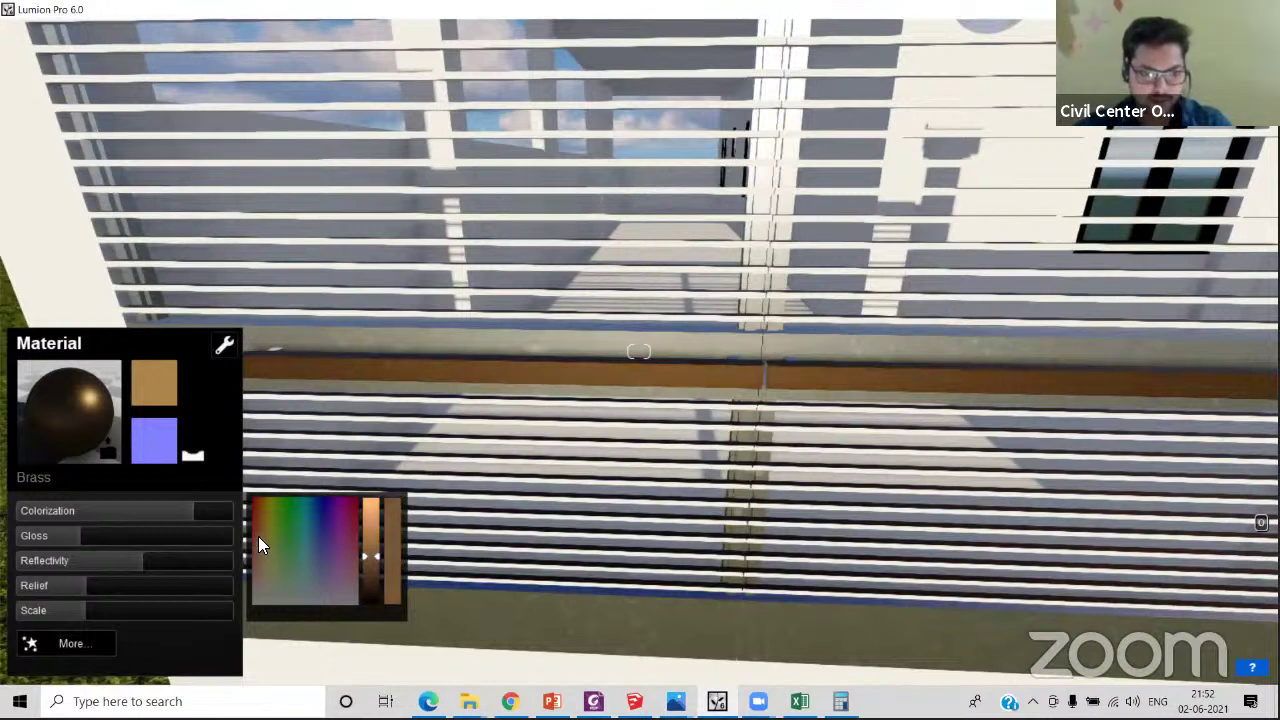
left_click(258, 532)
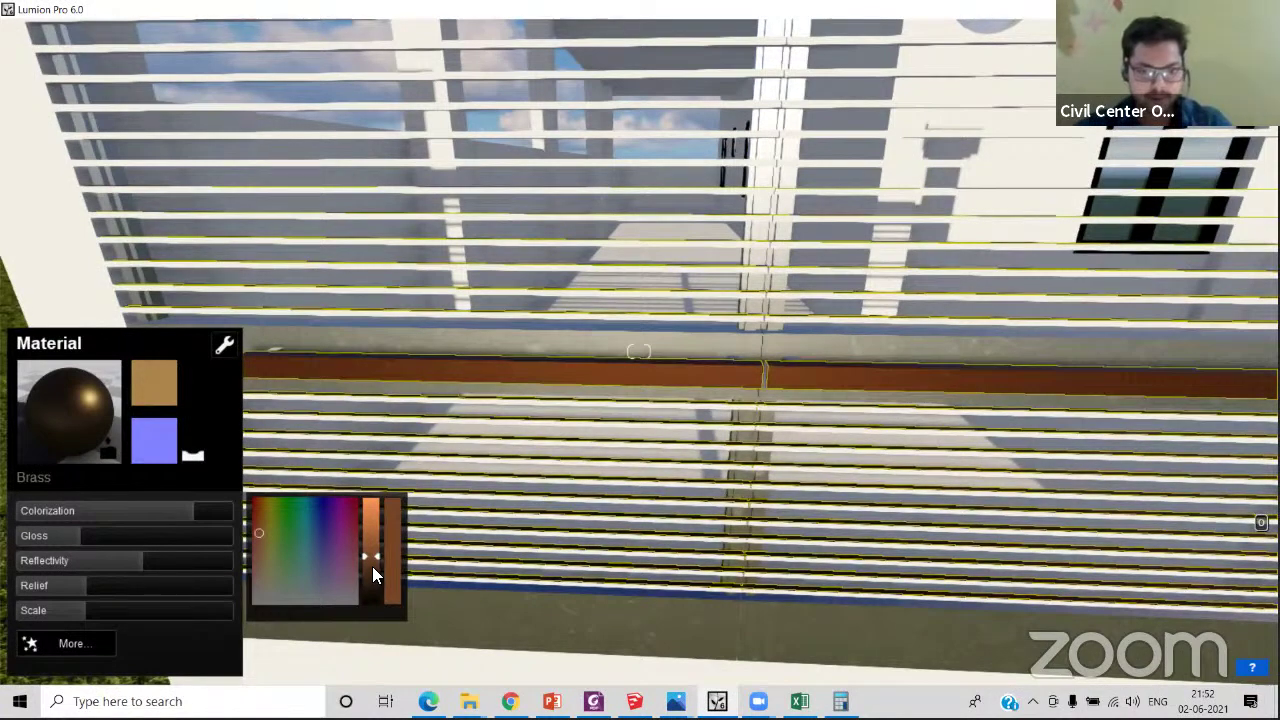
- Lower the brightness of the gate bar's tint to a dark reddish brown and save the material changes
left_click(372, 568)
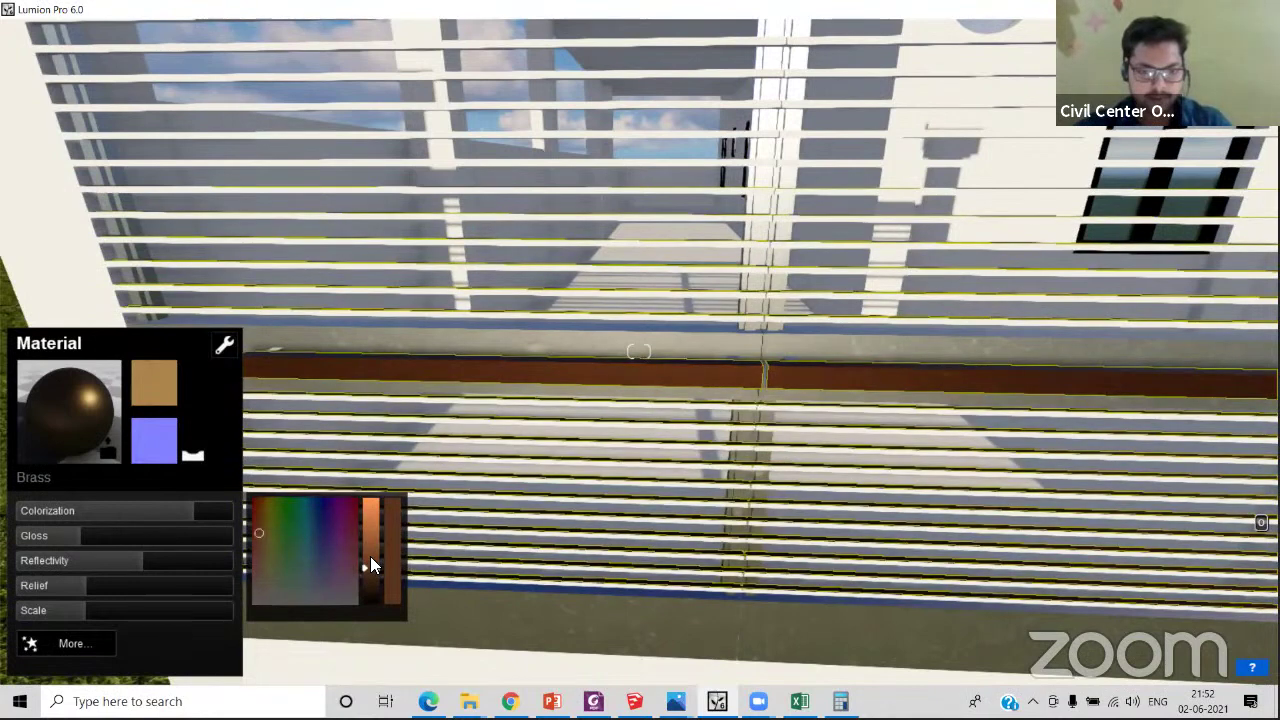
left_click(370, 556)
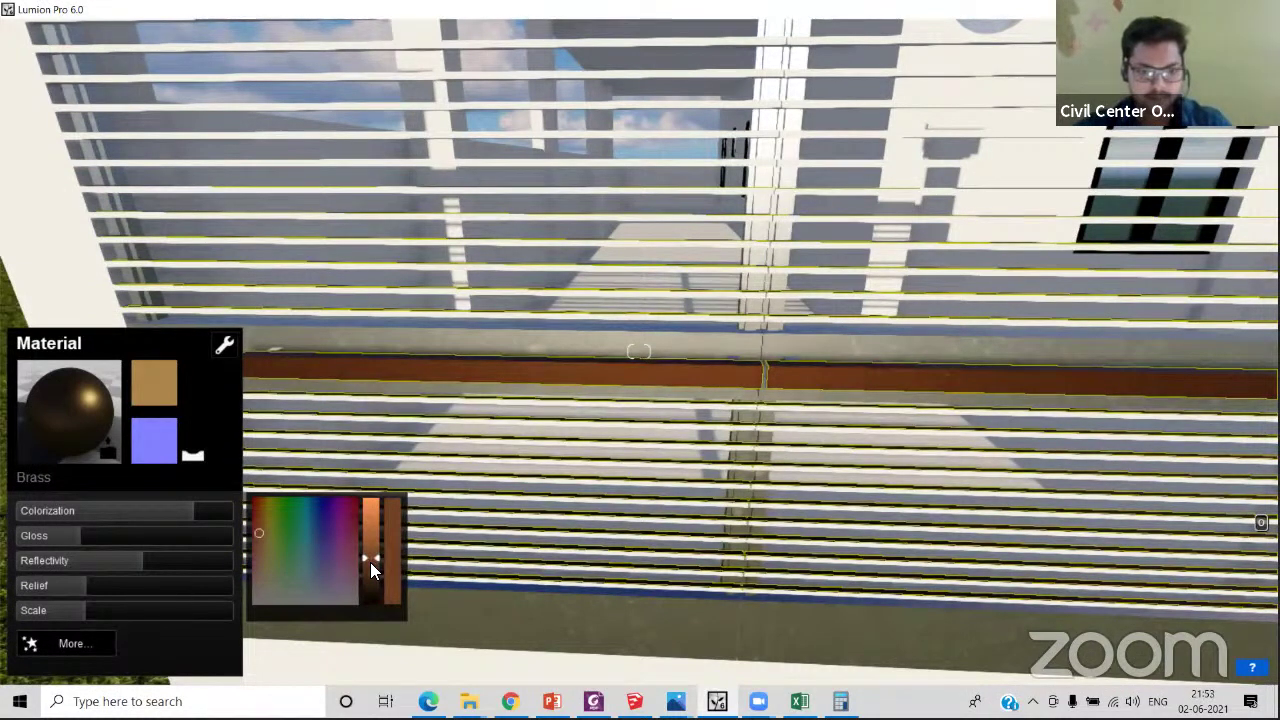
left_click(371, 564)
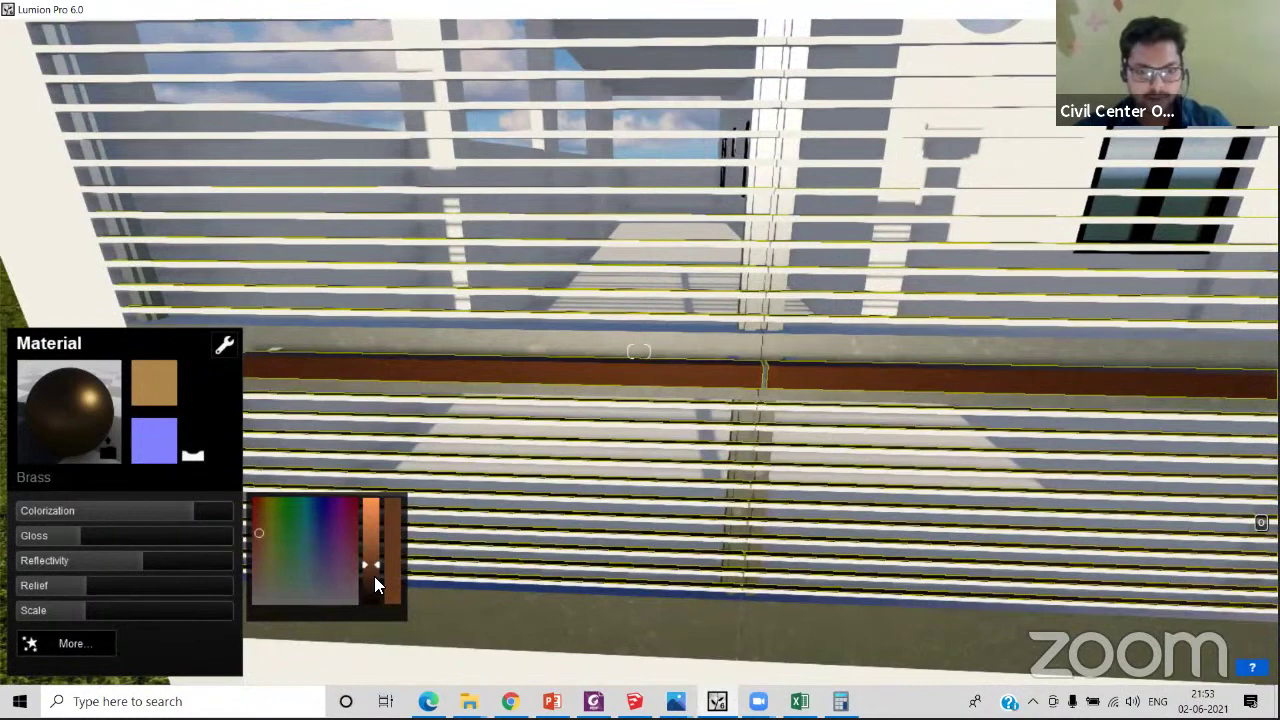
left_click(374, 578)
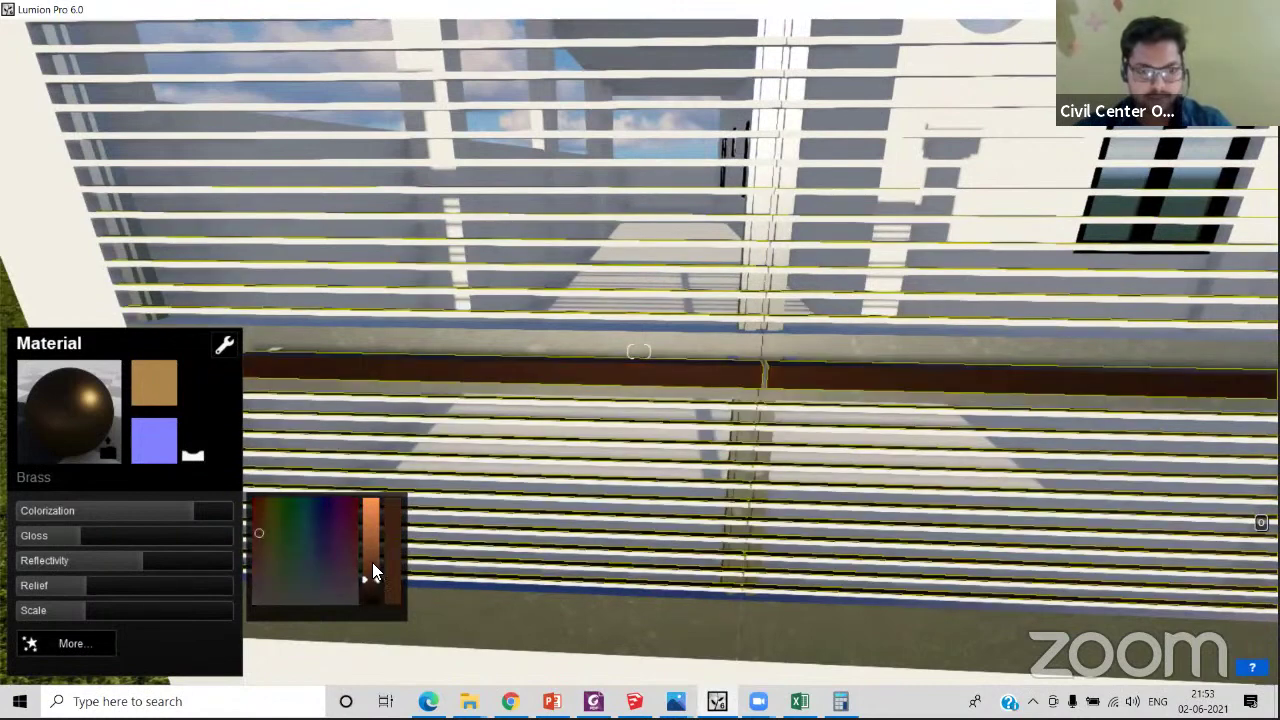
left_click(372, 569)
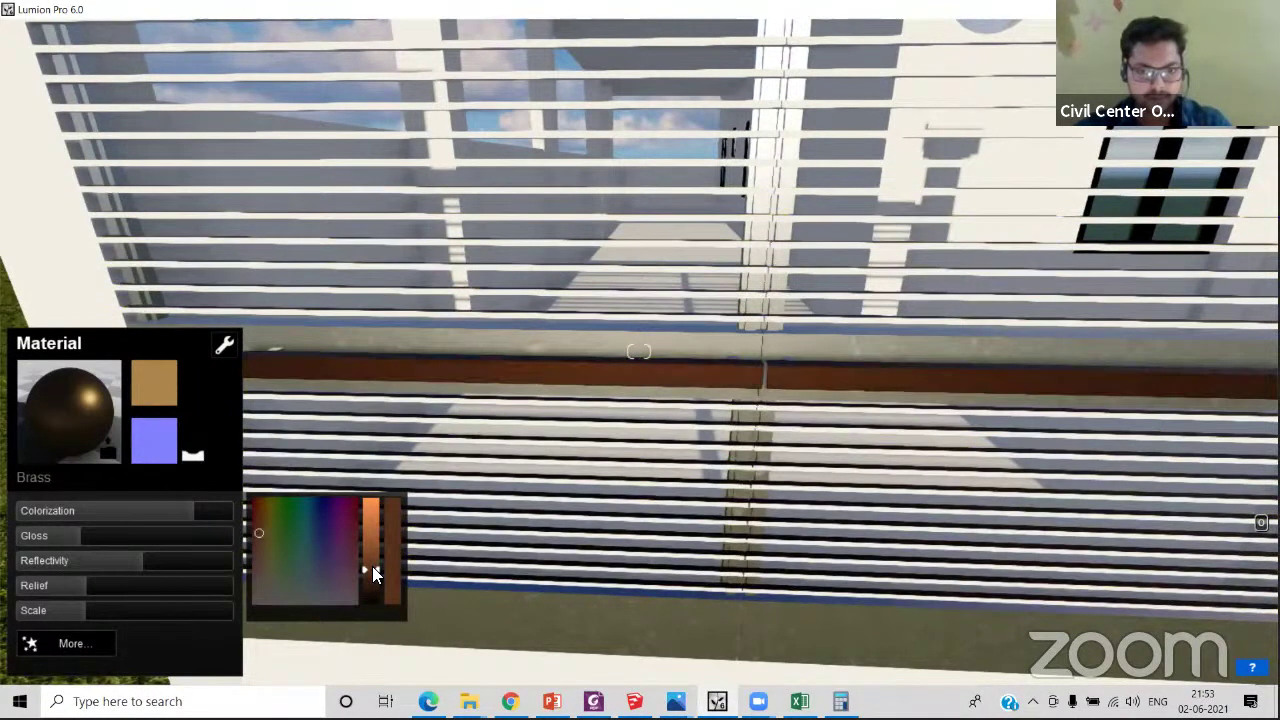
left_click(370, 604)
mouse_move(1238, 647)
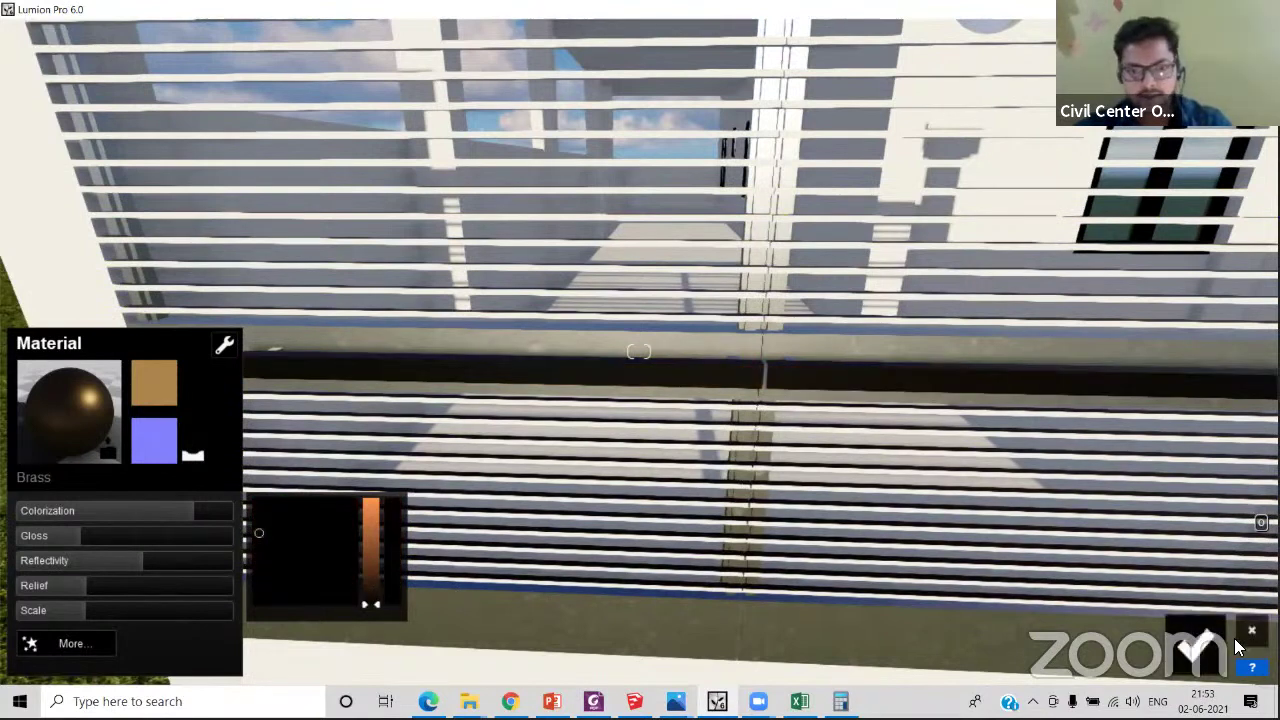
left_click(364, 567)
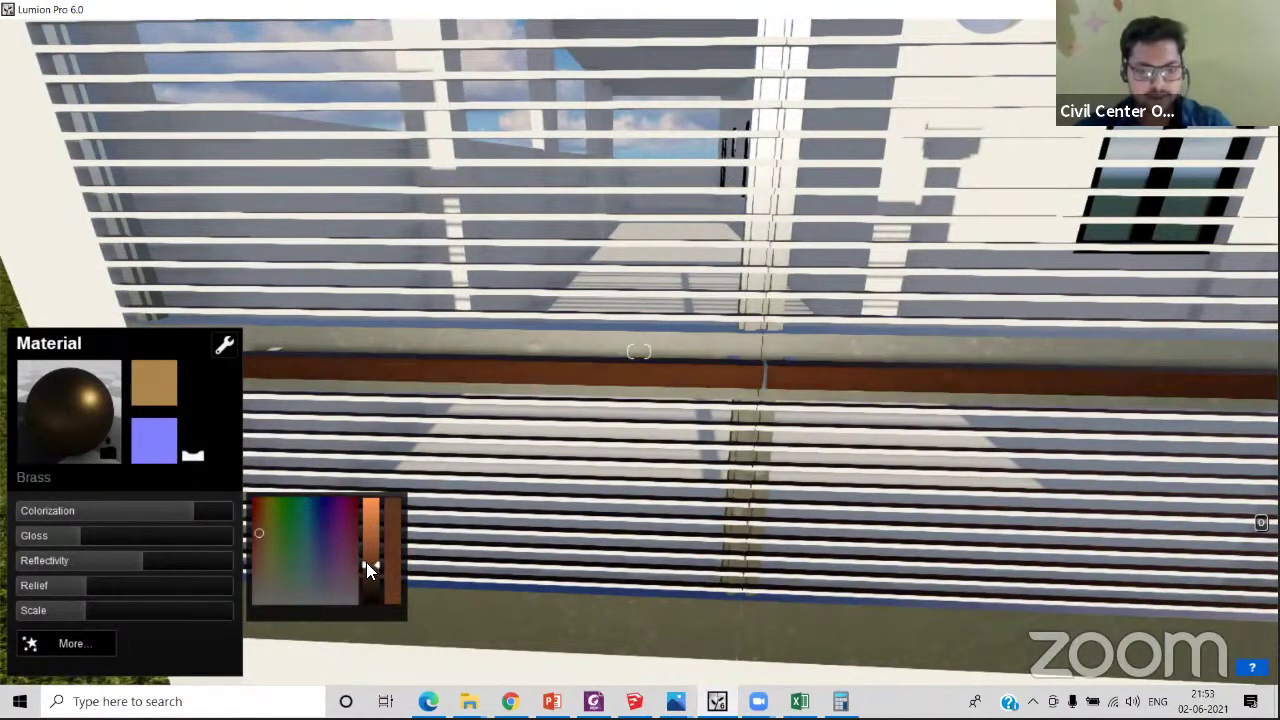
left_click(366, 568)
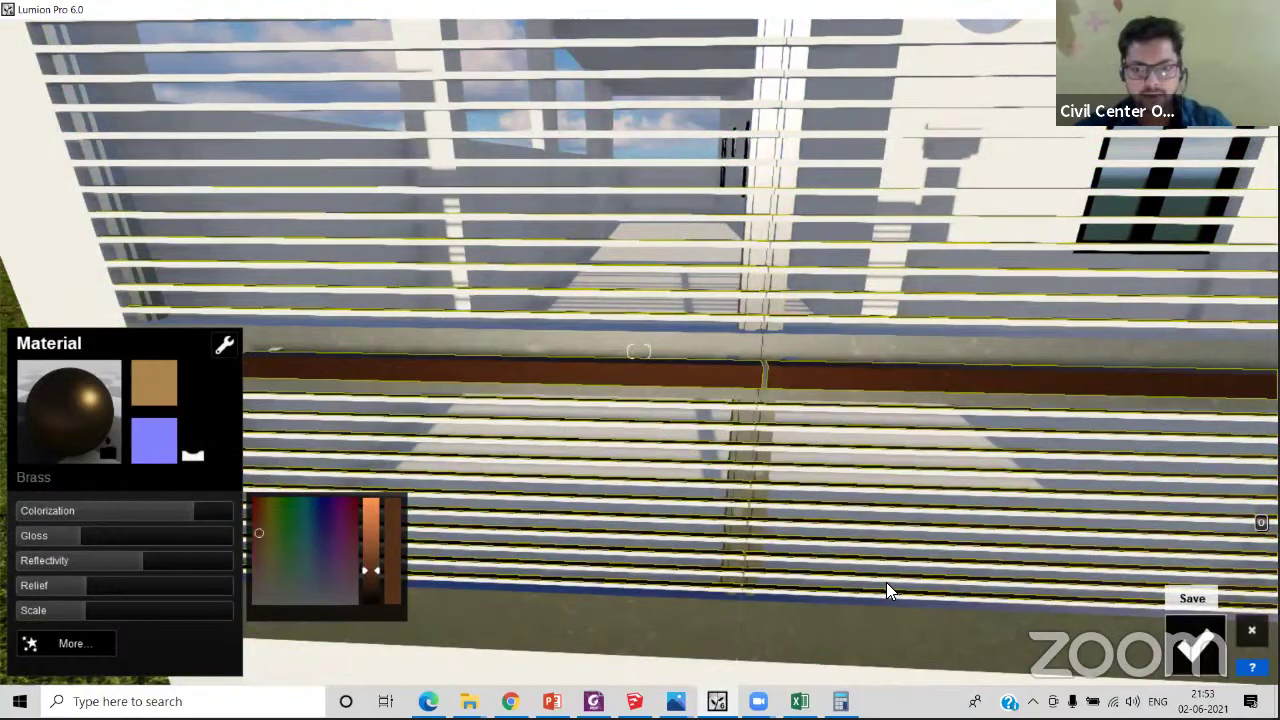
left_click(1195, 648)
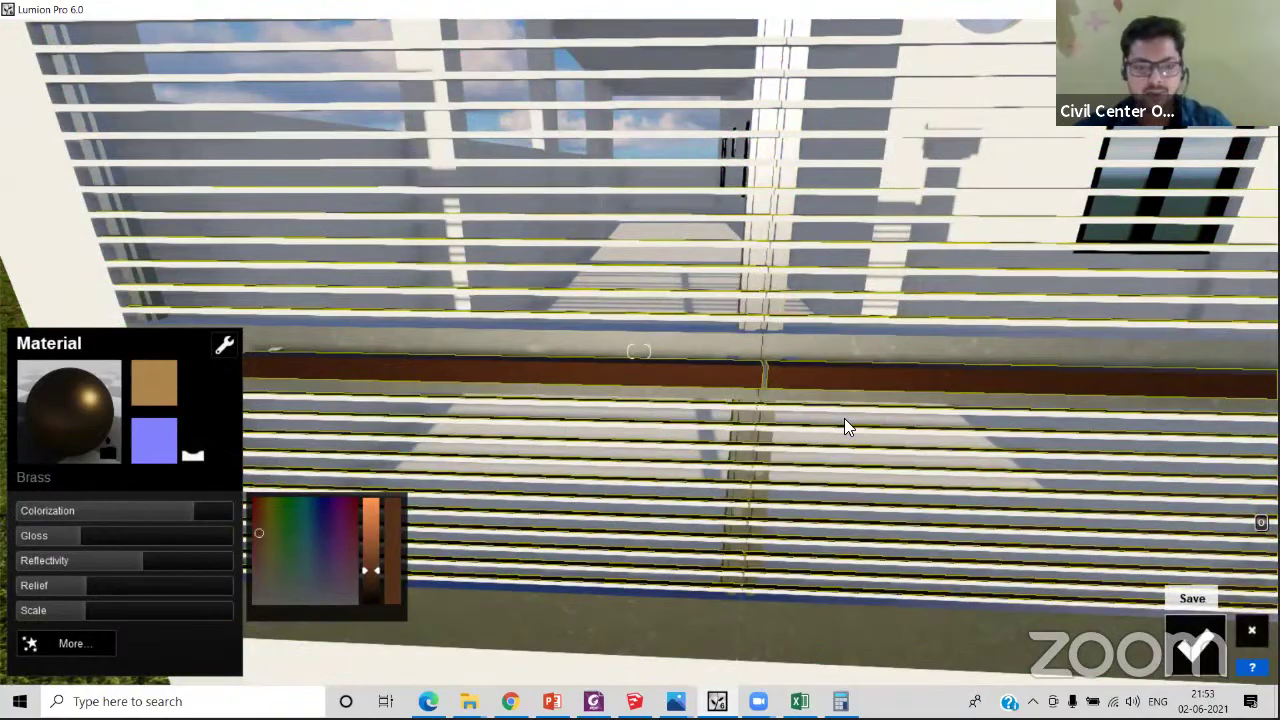
- Examine the finished gate from a distance and review the house's whole front elevation
key("s")
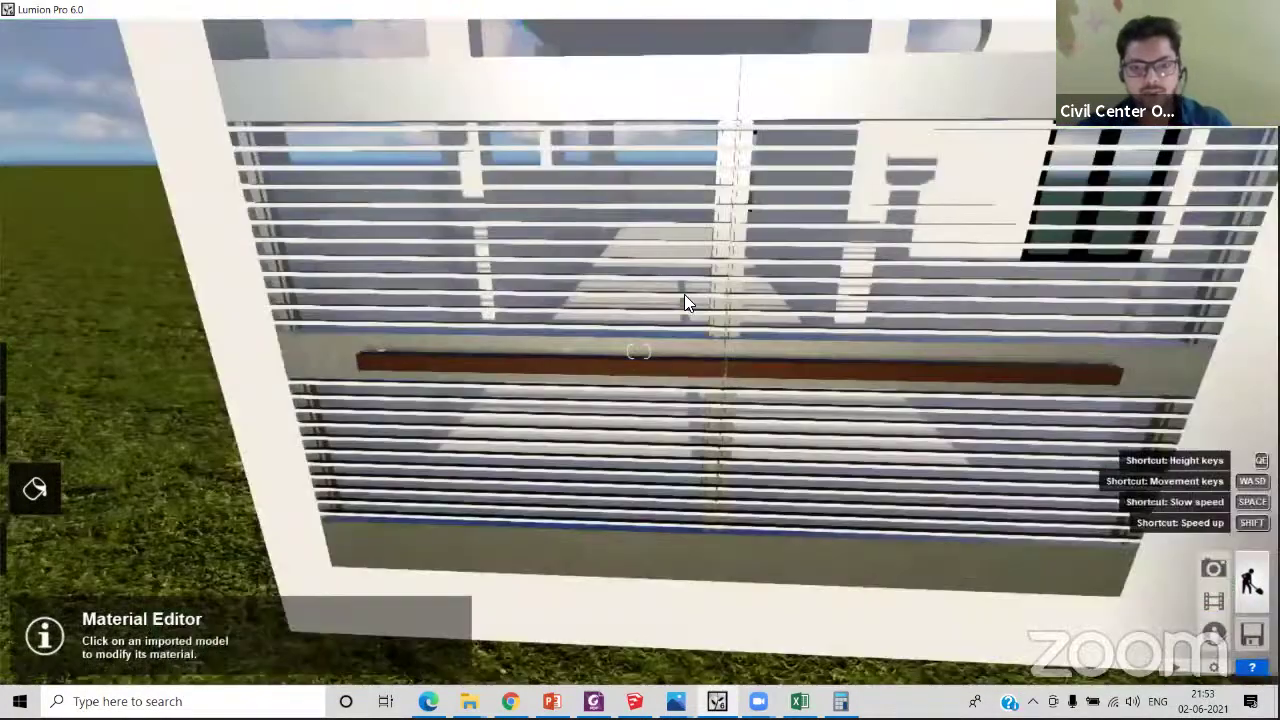
key("s")
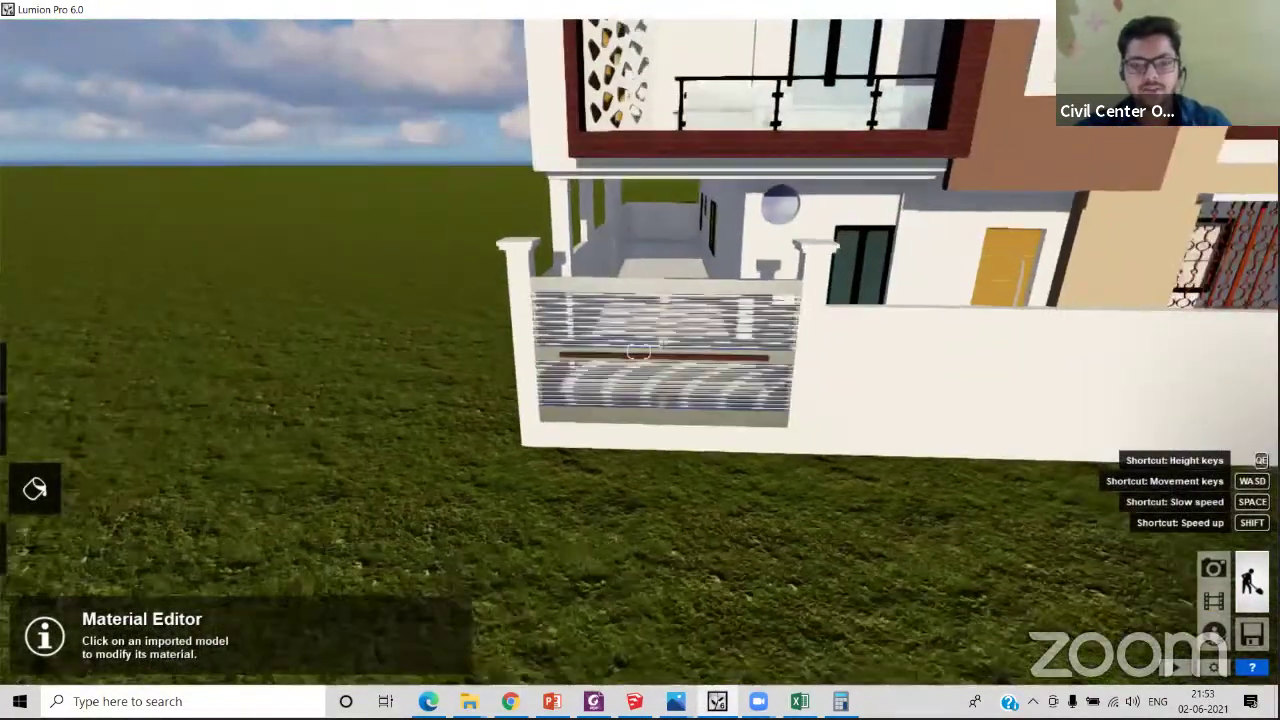
key("a")
key("a")
key("s")
right_click_drag(639, 352, 712, 404)
key("s")
key("d")
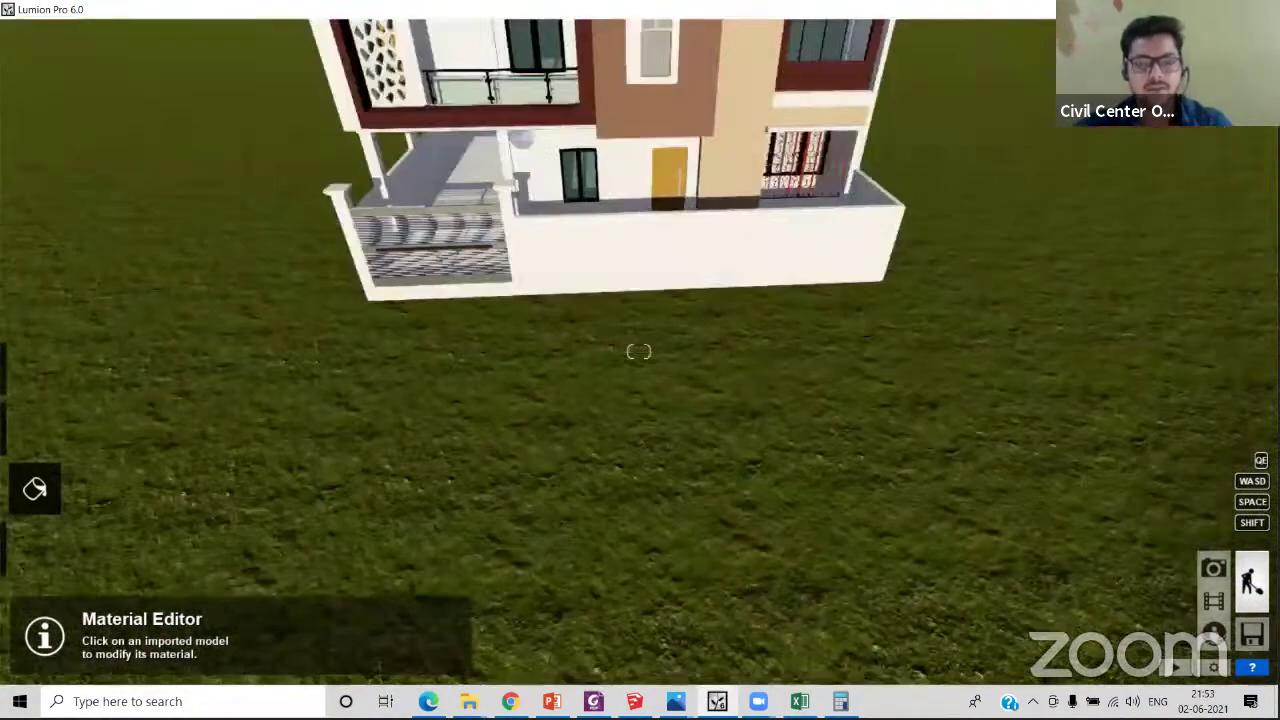
key("s")
right_click_drag(639, 352, 635, 618)
key("s")
key("w")
right_click_drag(638, 351, 576, 307)
key("d")
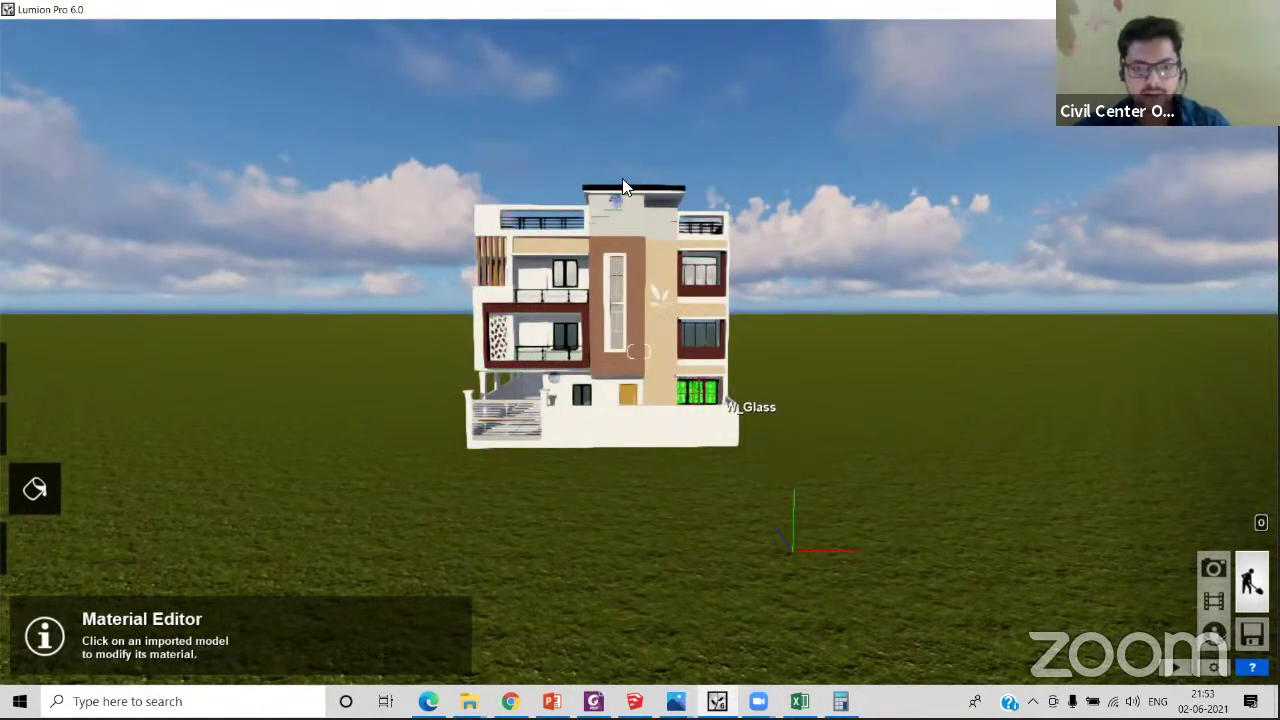
key("w")
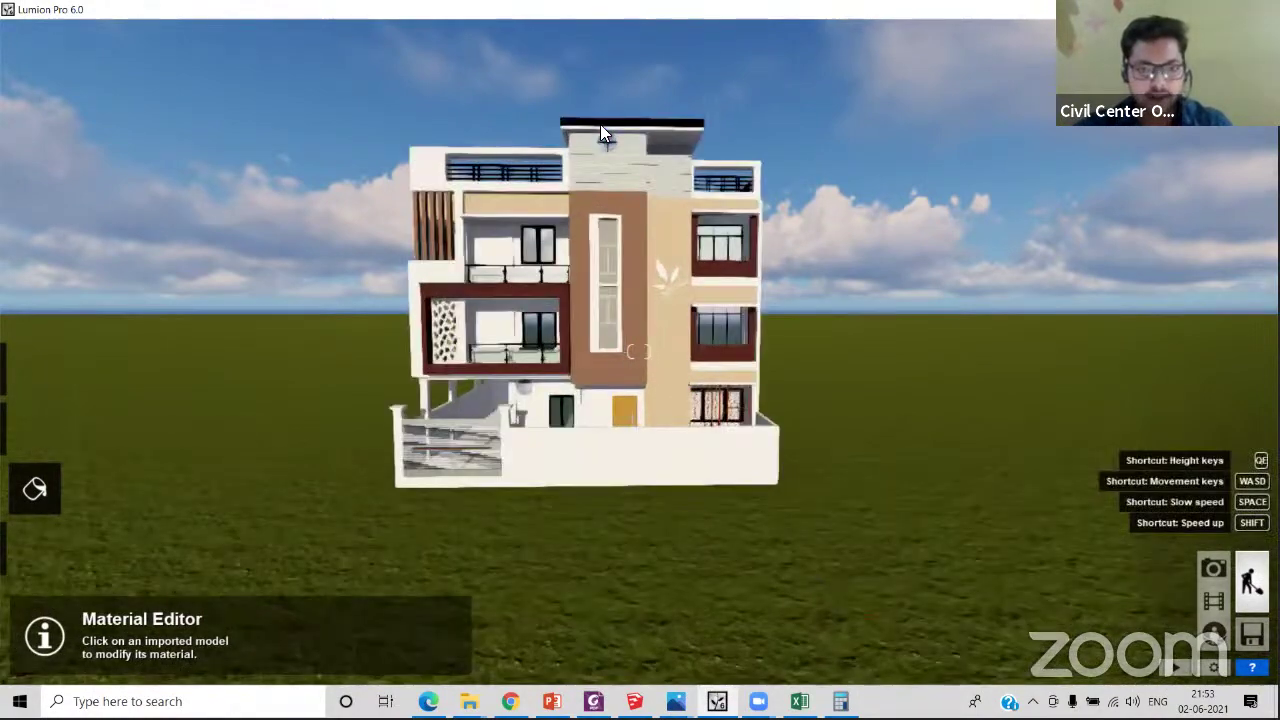
scroll(600, 124, "up", 5)
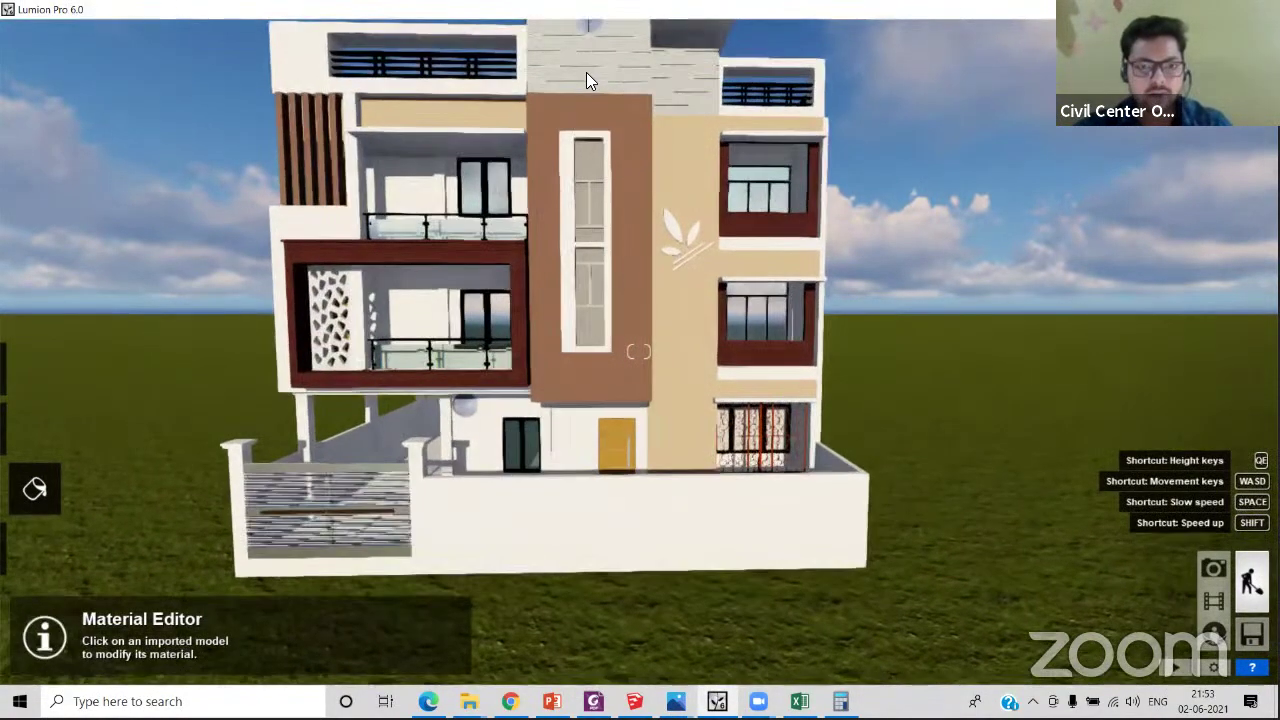
scroll(464, 412, "down", 3)
scroll(474, 400, "up", 3)
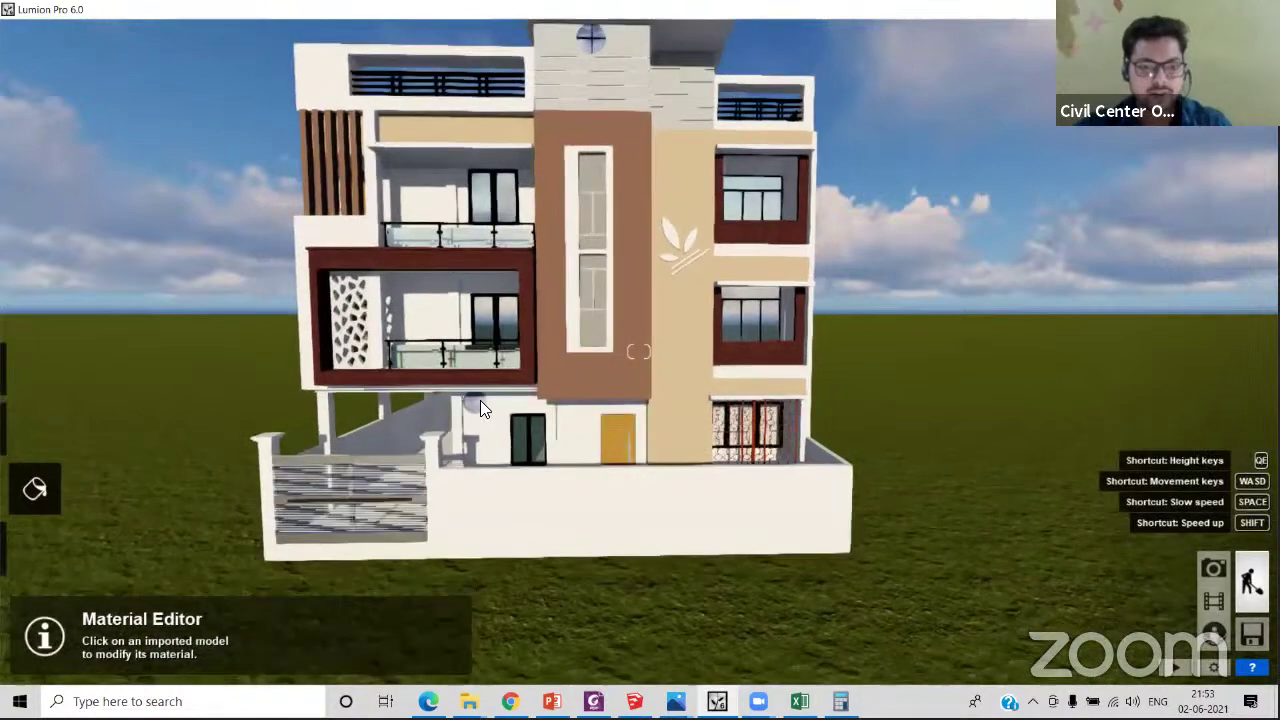
- Open the material library for the frame of the tall central window on the front facade
left_click(600, 358)
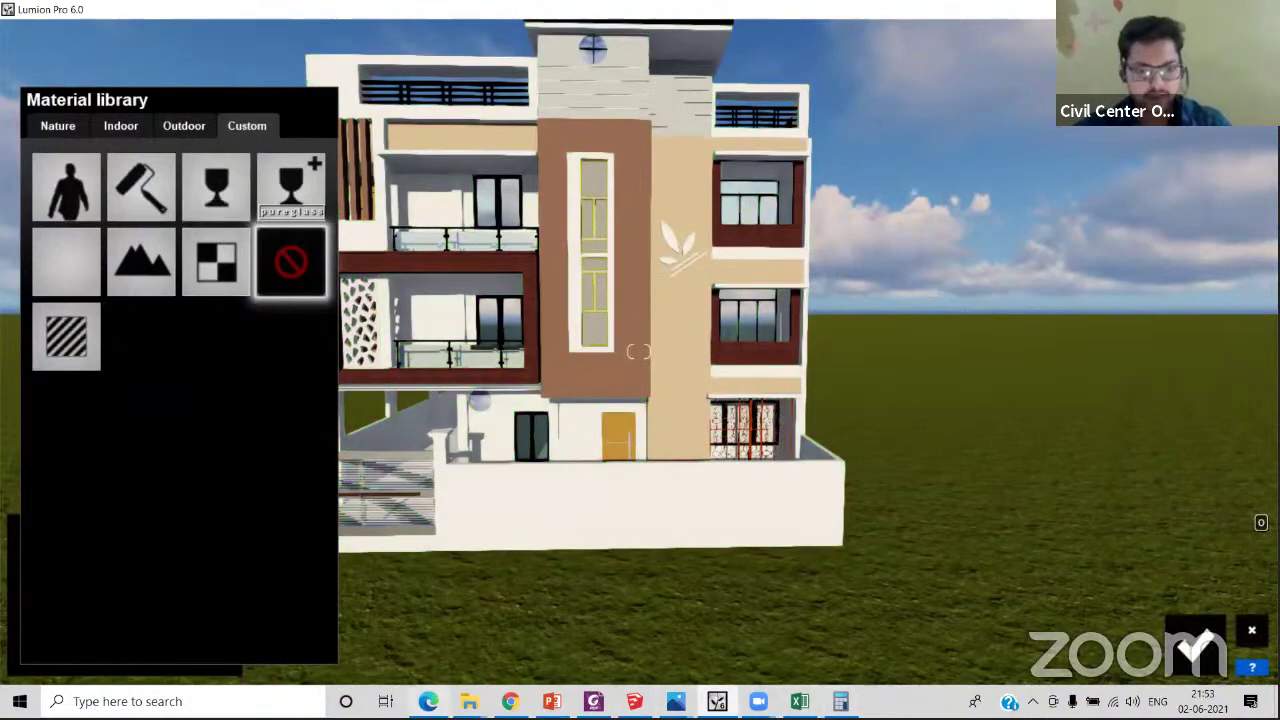
key("alt+Tab")
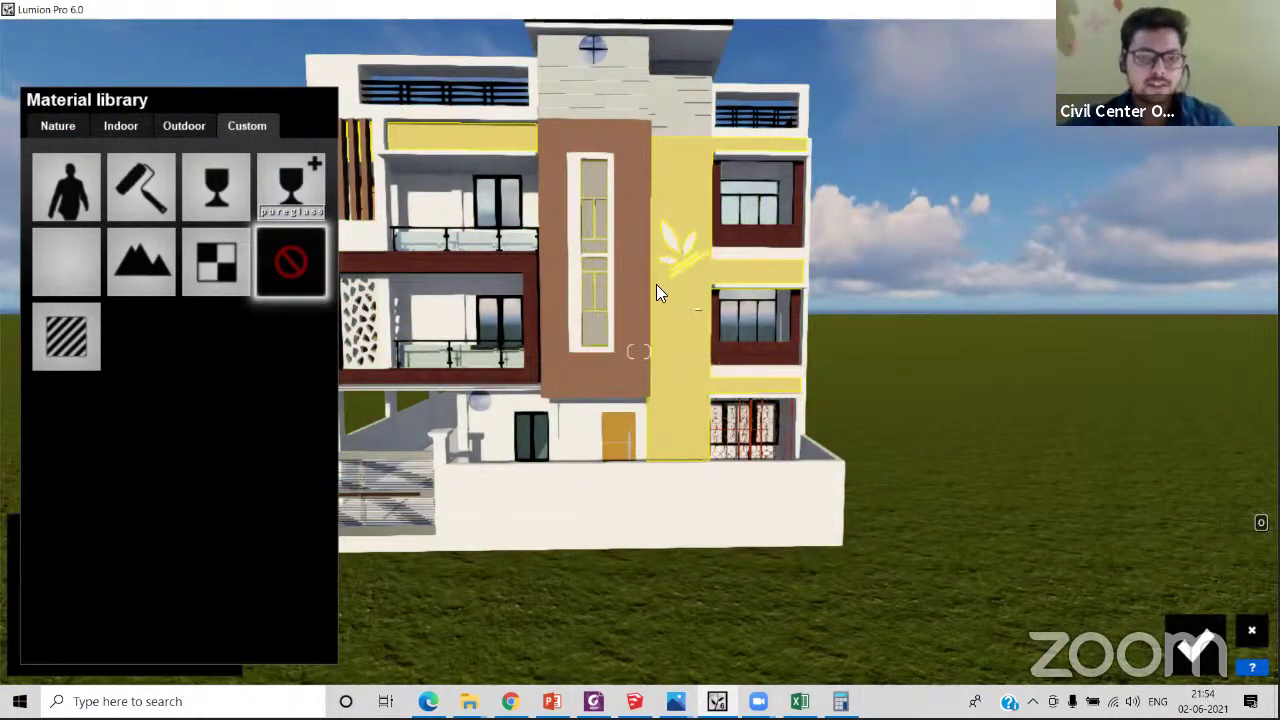
key("s")
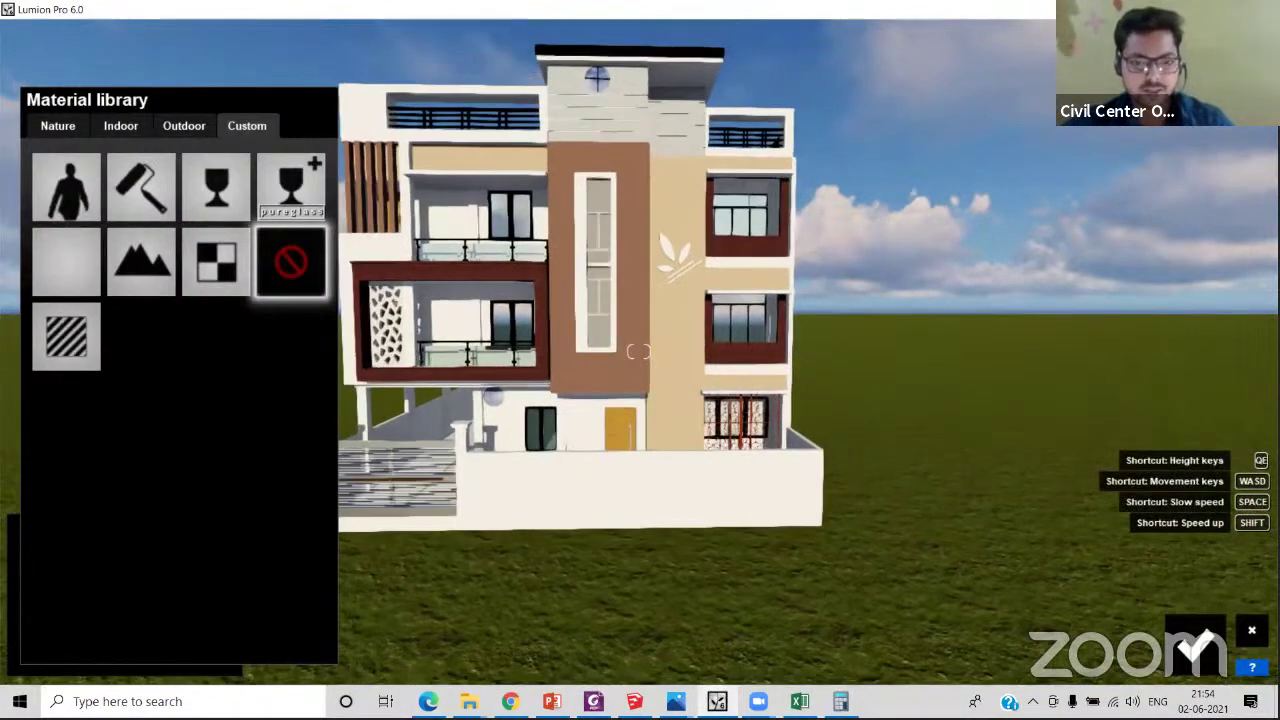
right_click_drag(580, 600, 459, 566)
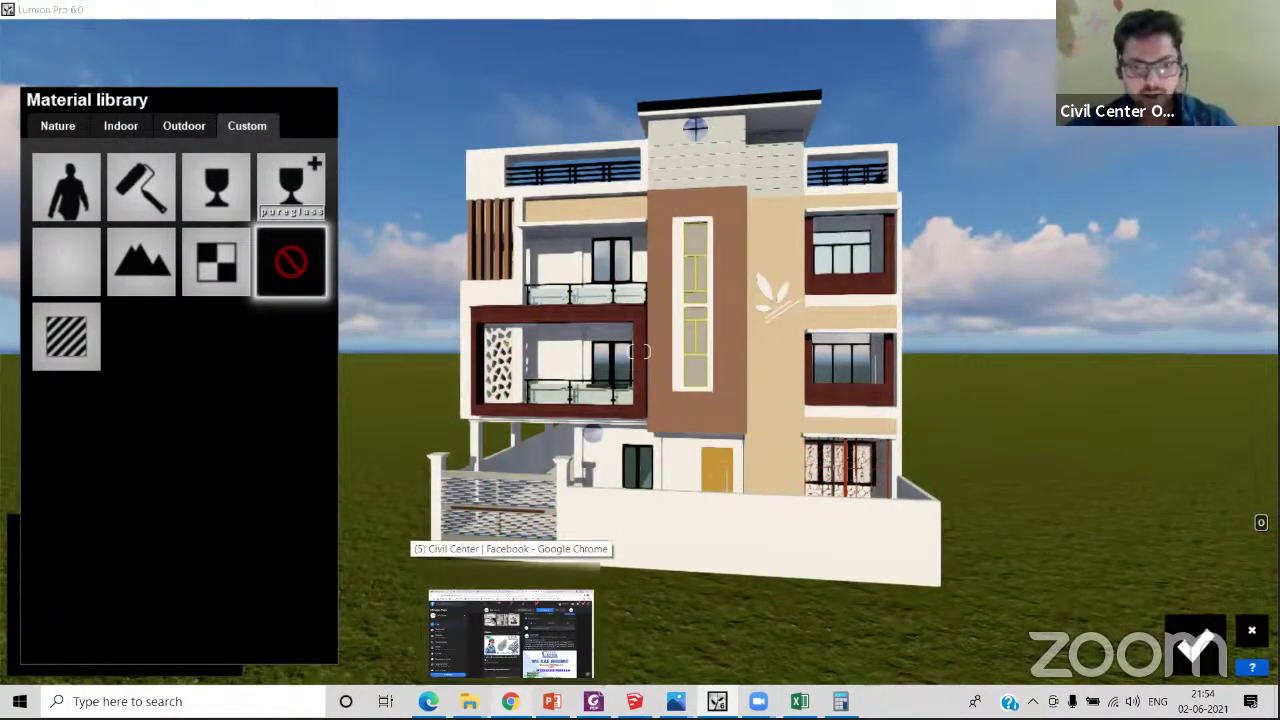
left_click(510, 701)
key("alt+Tab")
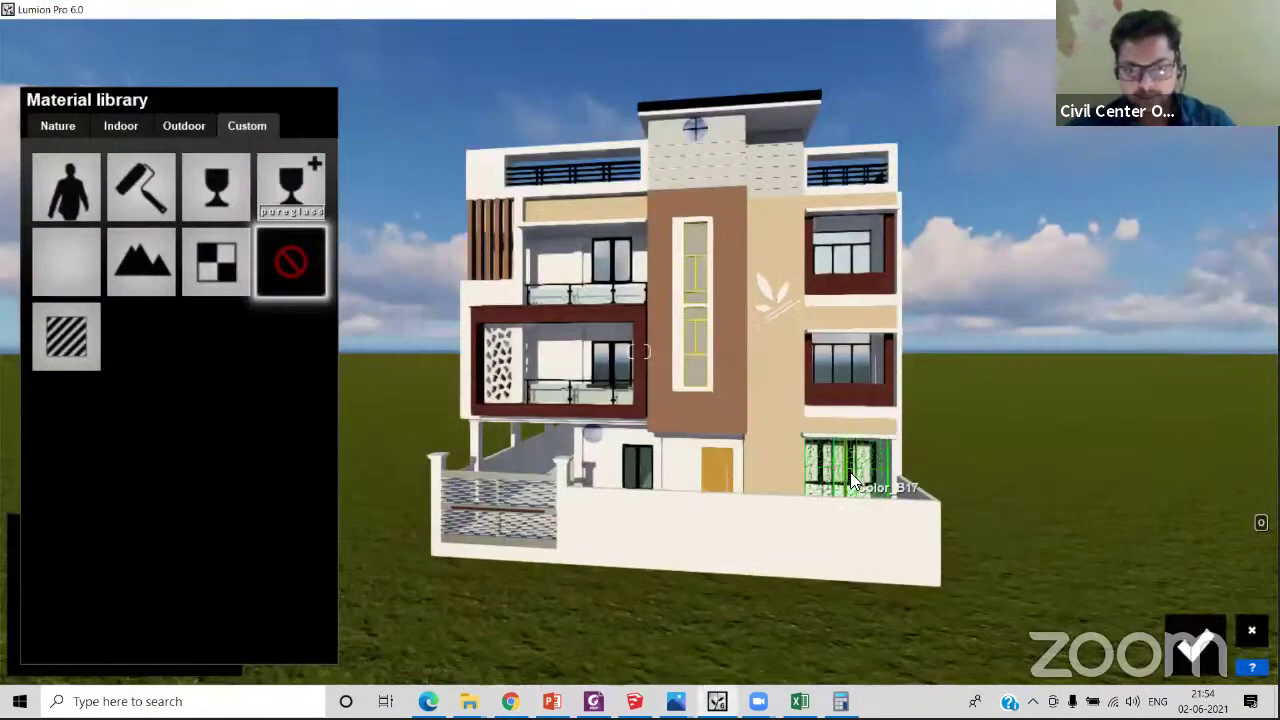
- Select the decorative grille of the ground-floor window on the front facade for a new material
key("w")
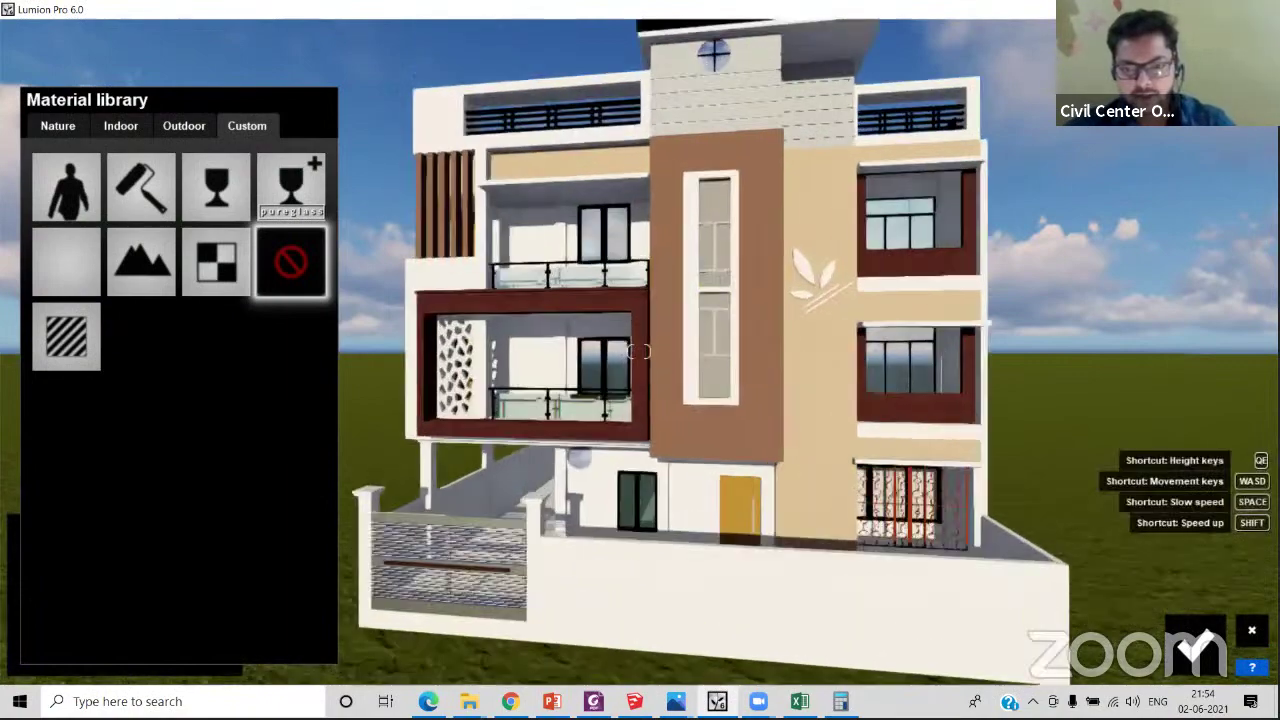
right_click_drag(865, 476, 1020, 564)
right_click_drag(645, 351, 638, 351)
key("w")
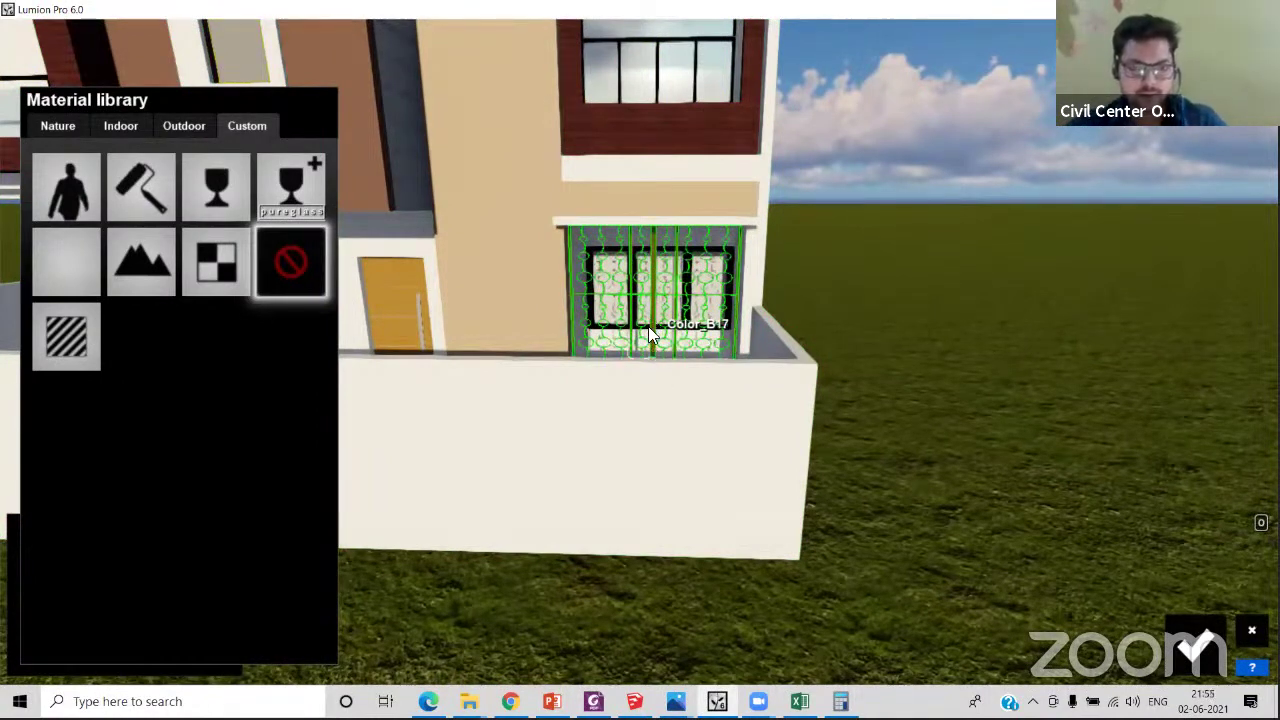
left_click(648, 326)
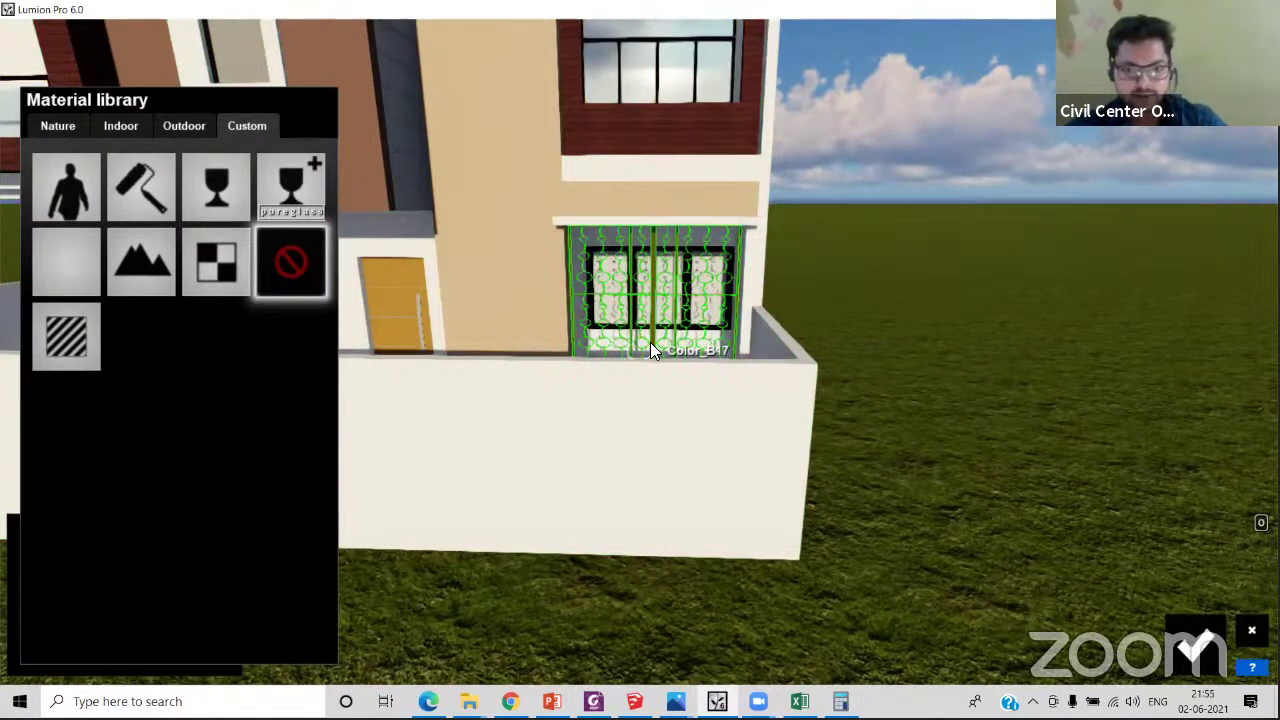
left_click(48, 352)
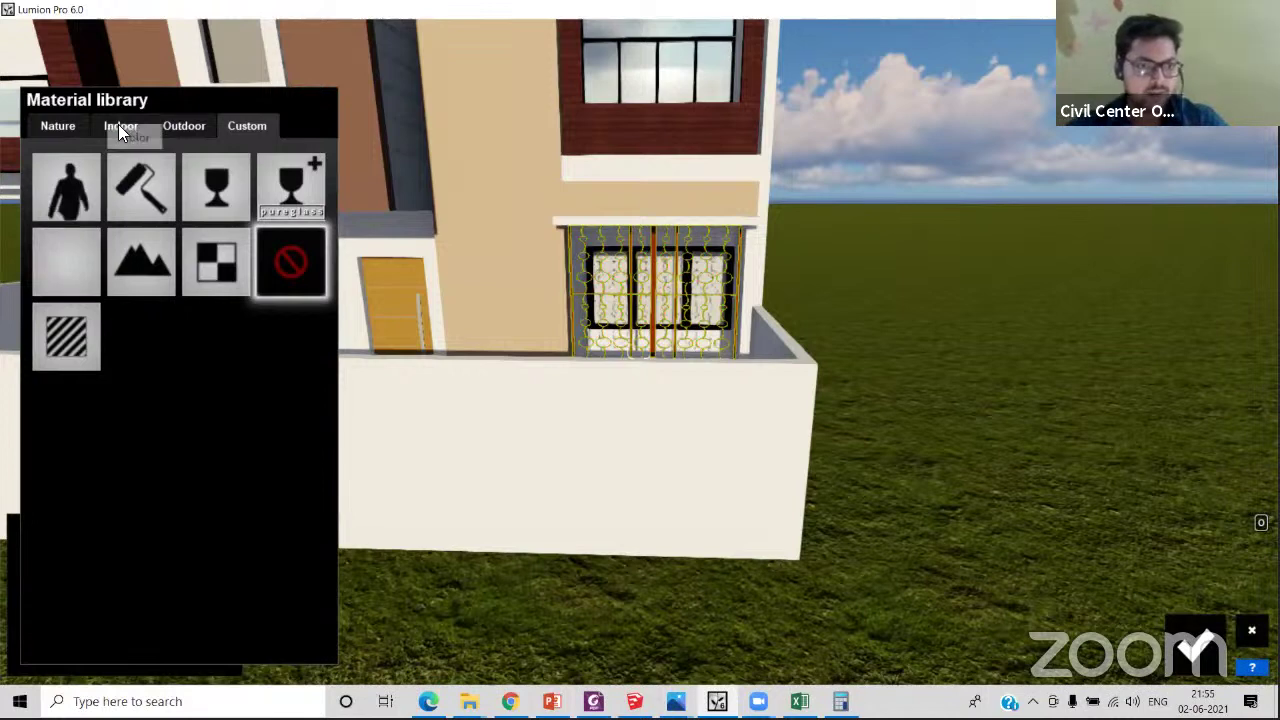
- Apply the outdoor metal material Metal Painted 001a 1024 to the window grille
left_click(185, 126)
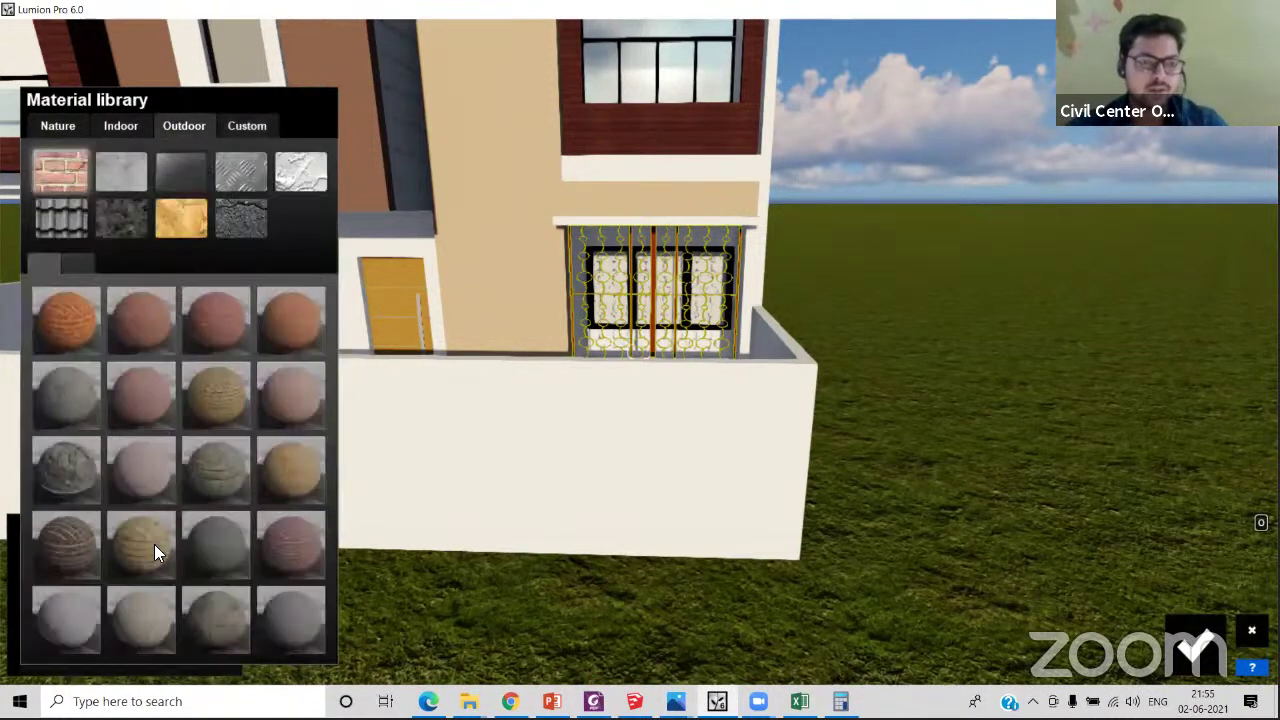
left_click(226, 172)
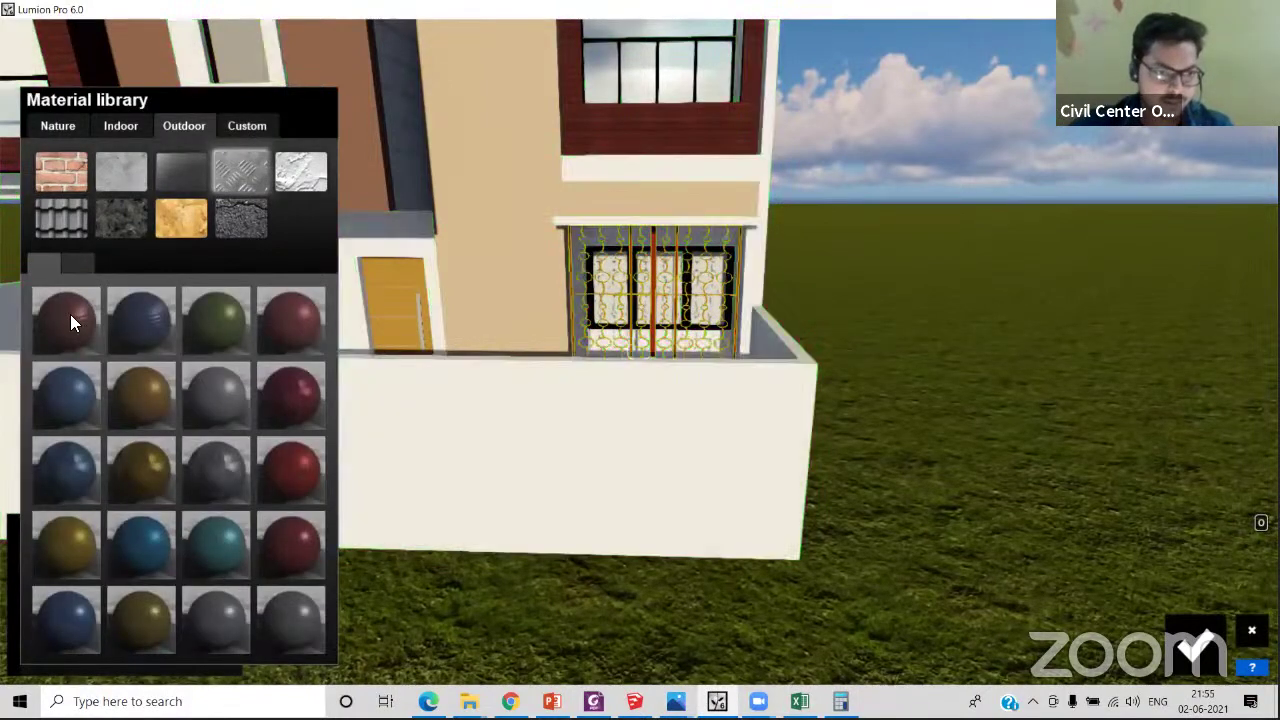
left_click(83, 257)
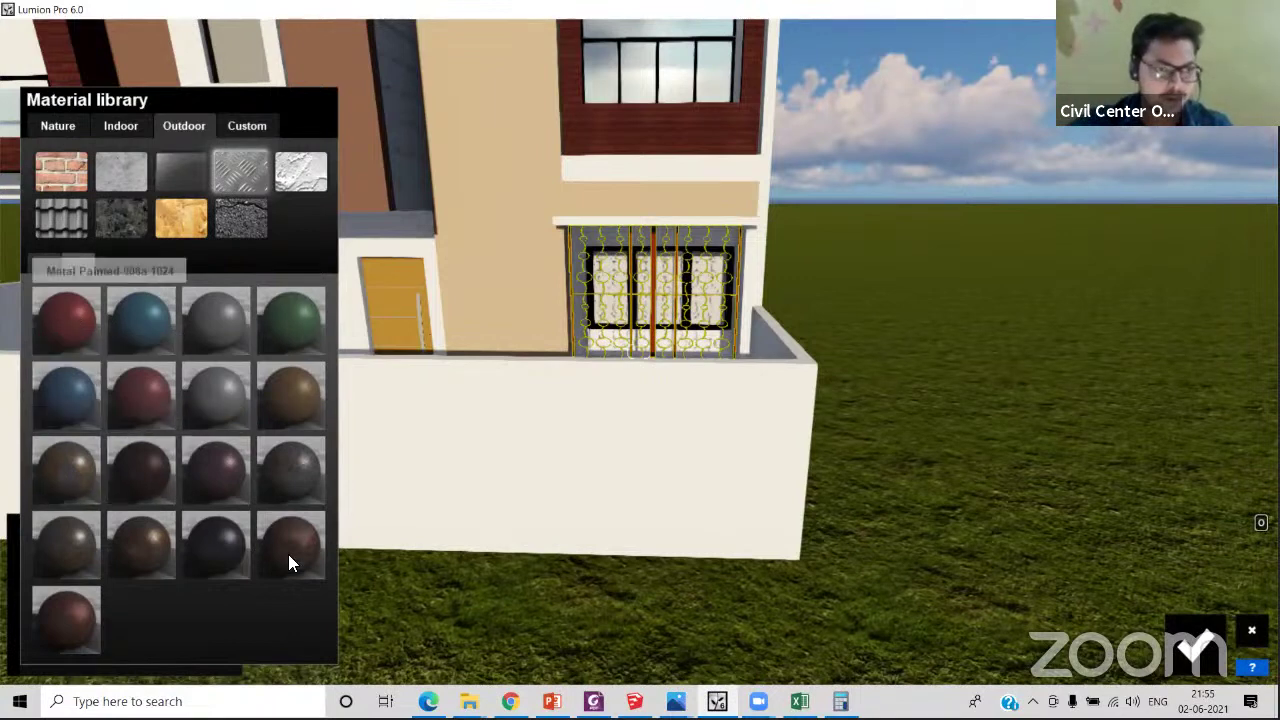
scroll(270, 545, "up", 1)
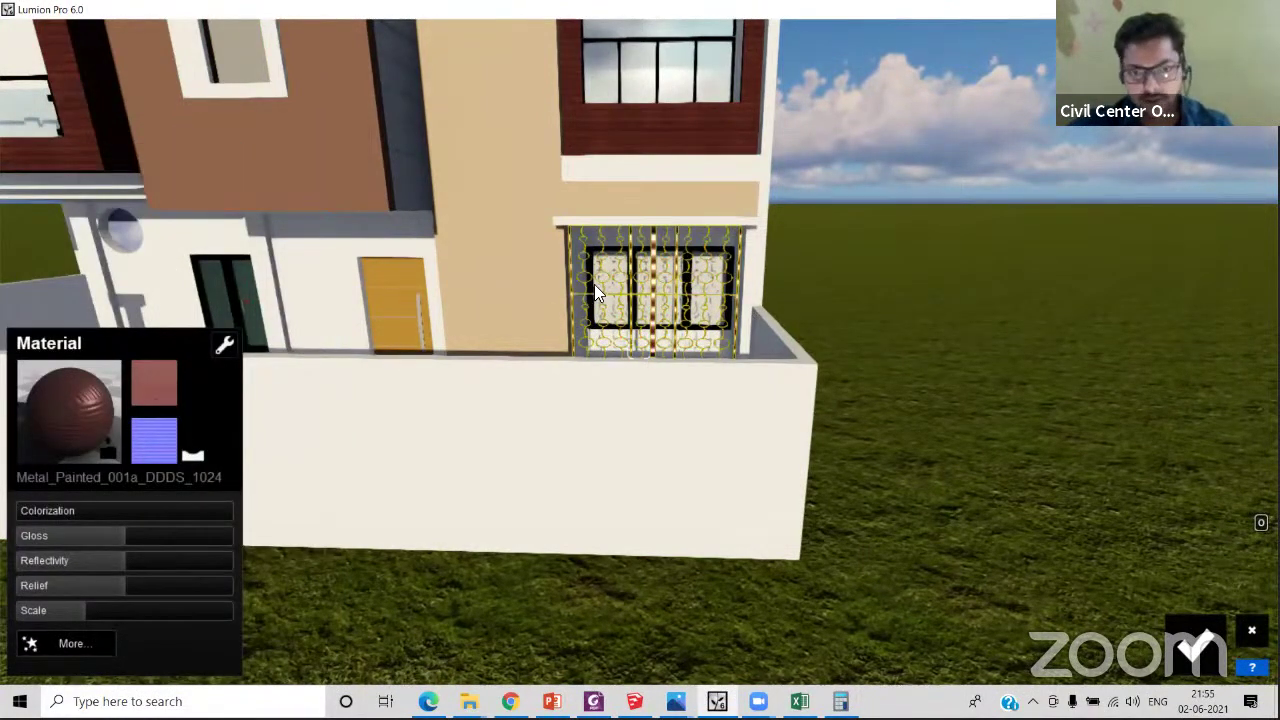
- Set the grille metal's gloss to 0.6 and lower its relief
right_click_drag(640, 353, 694, 298)
key("w")
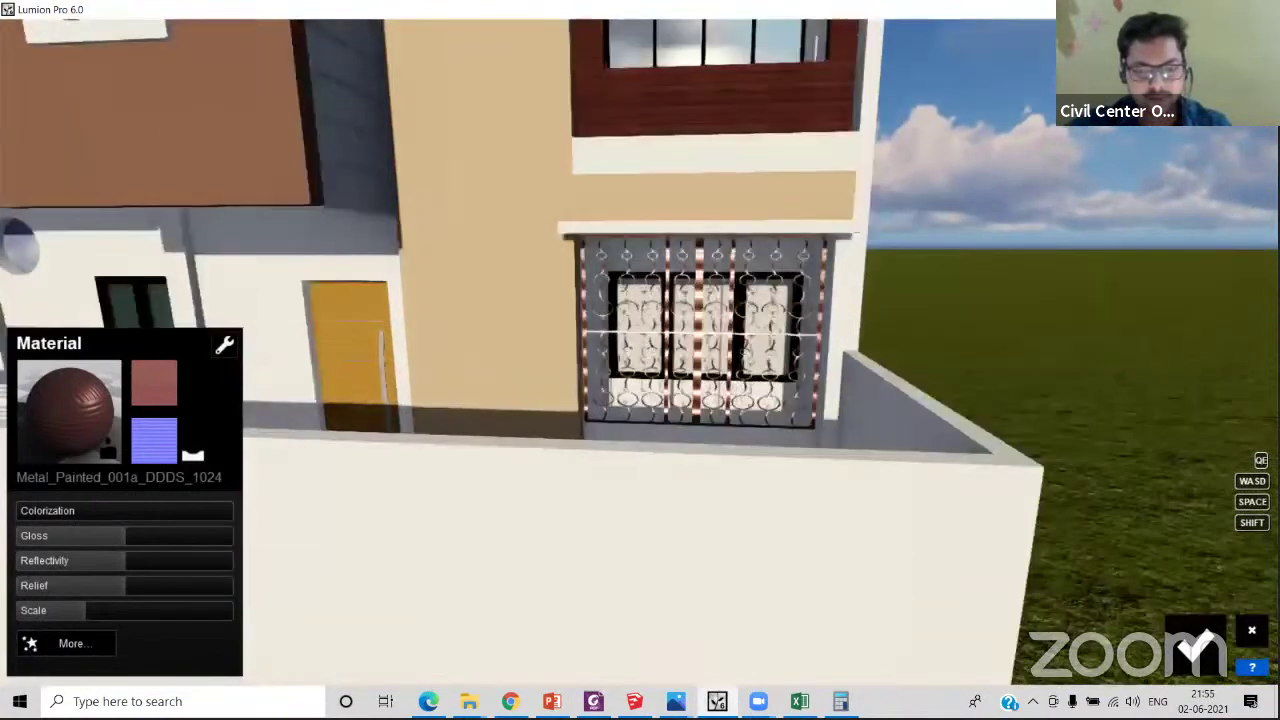
key("w")
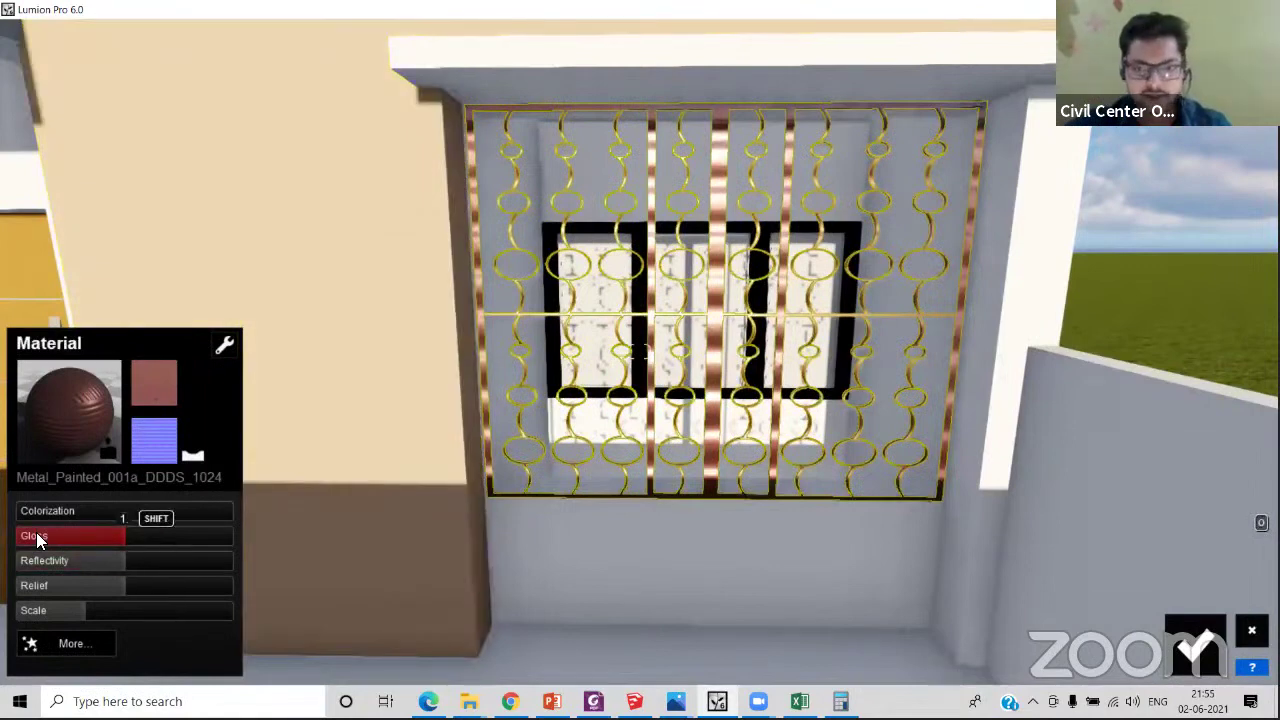
left_click_drag(89, 536, 98, 537)
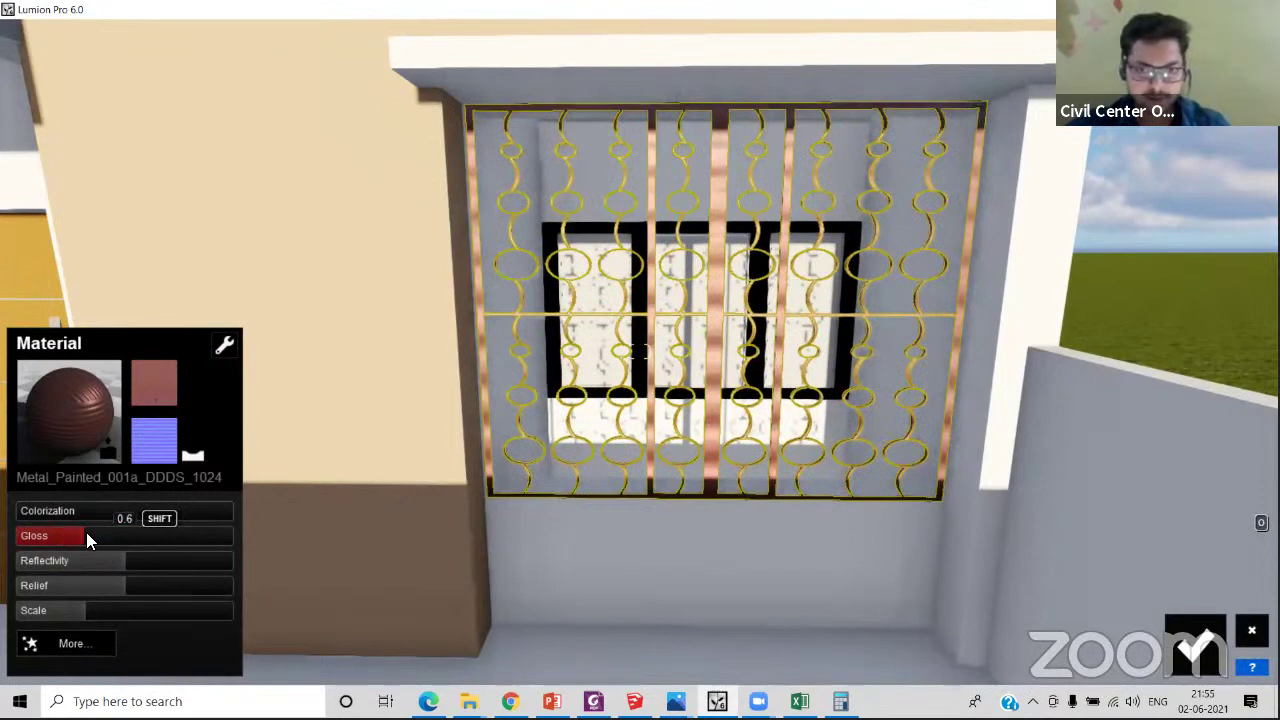
left_click(84, 586)
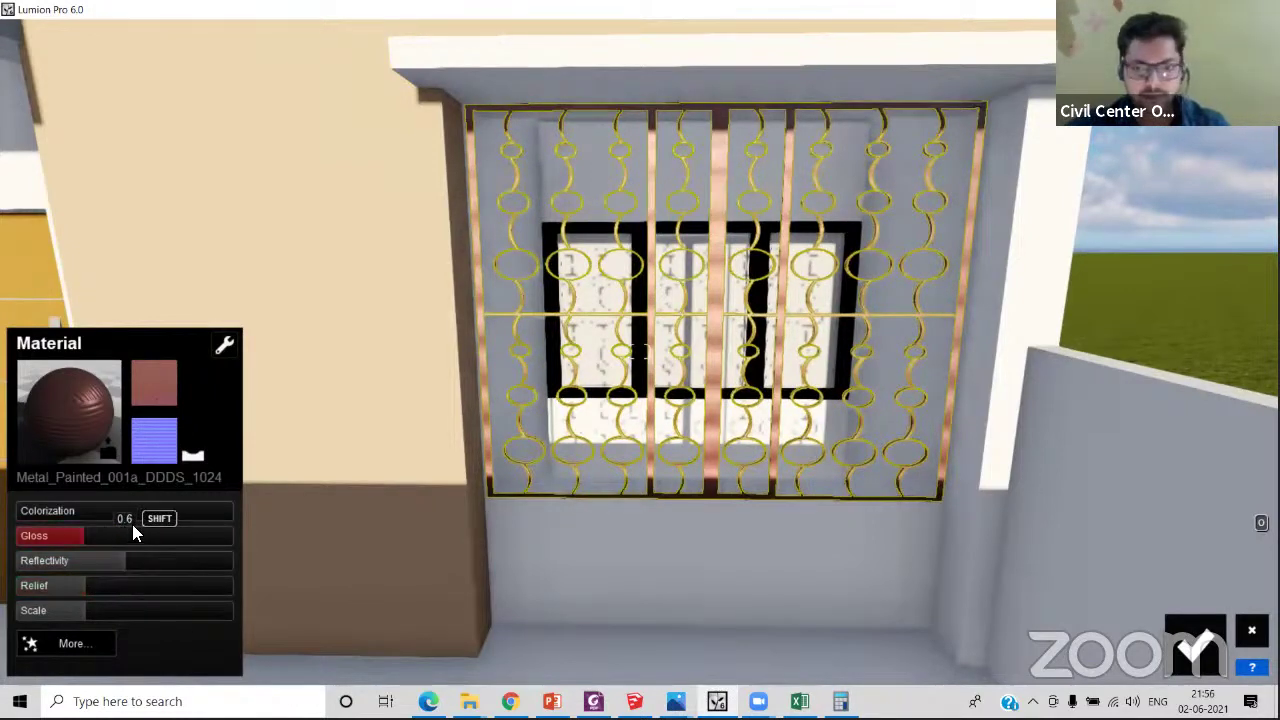
- Try several painted metals on the grille, including Metal Painted 003c 1024 and 007 1024, and choose Metal Painted 003a 1024
left_click(108, 424)
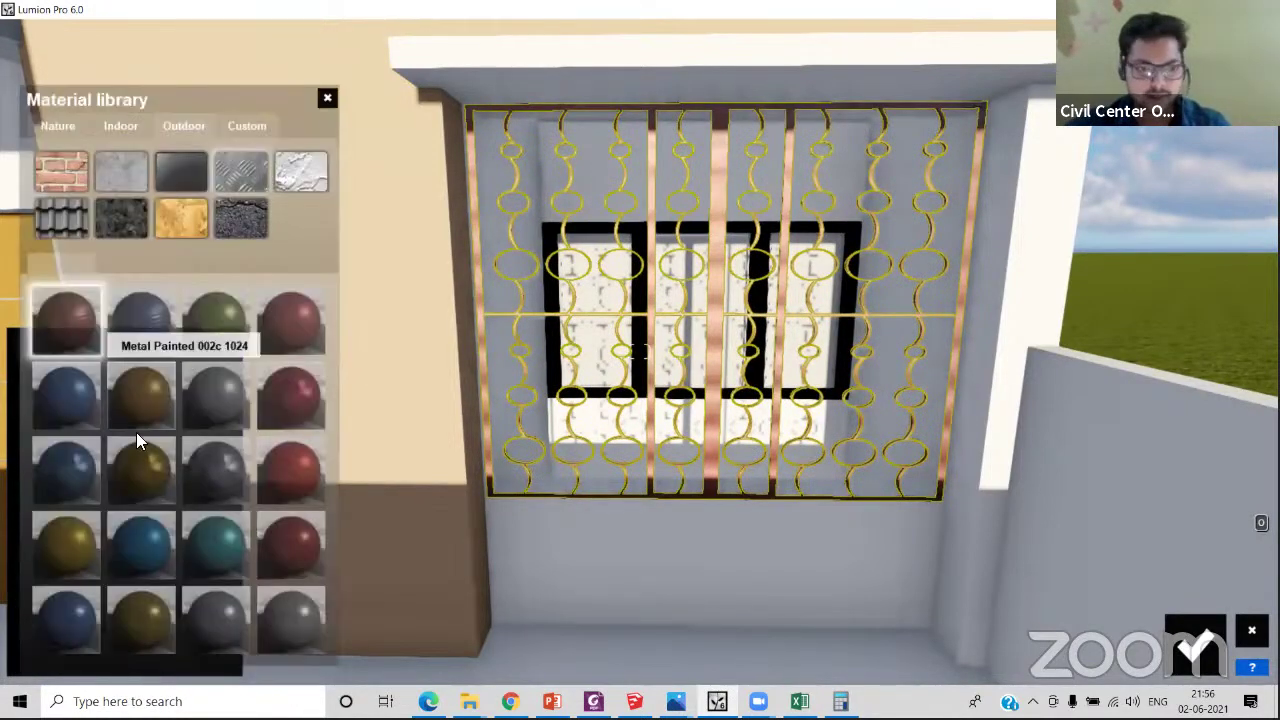
left_click(294, 405)
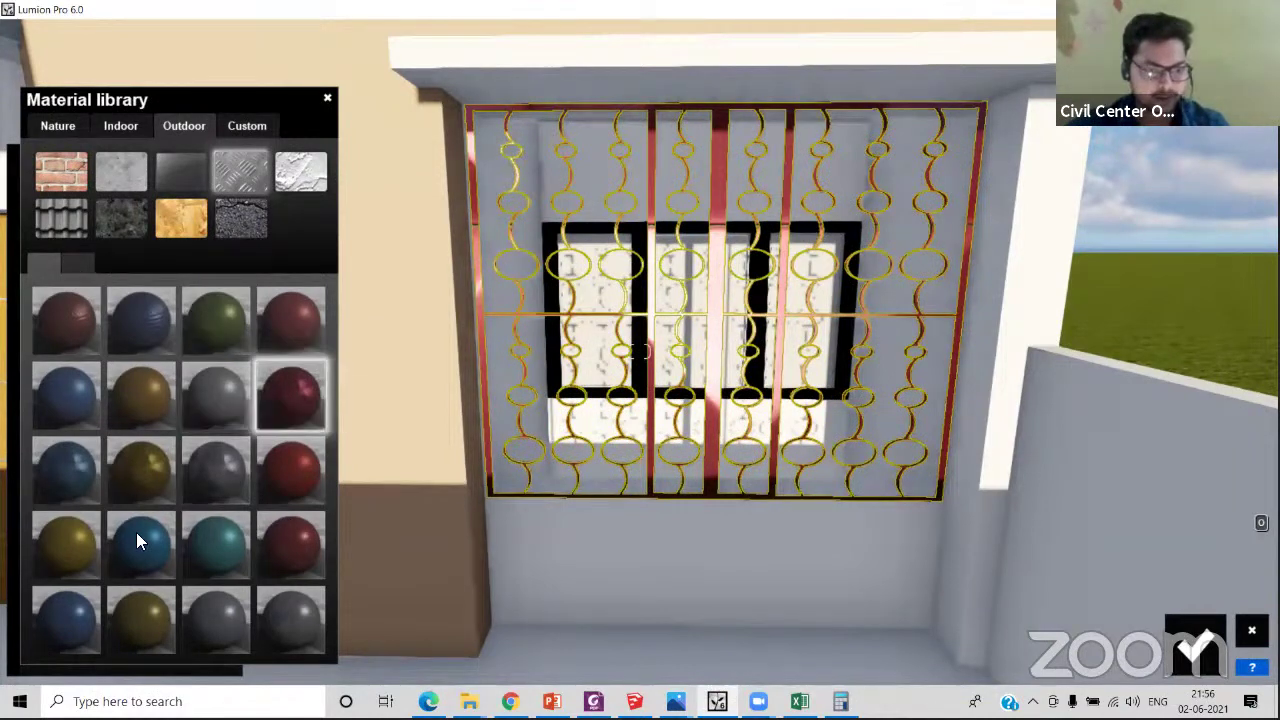
left_click(136, 468)
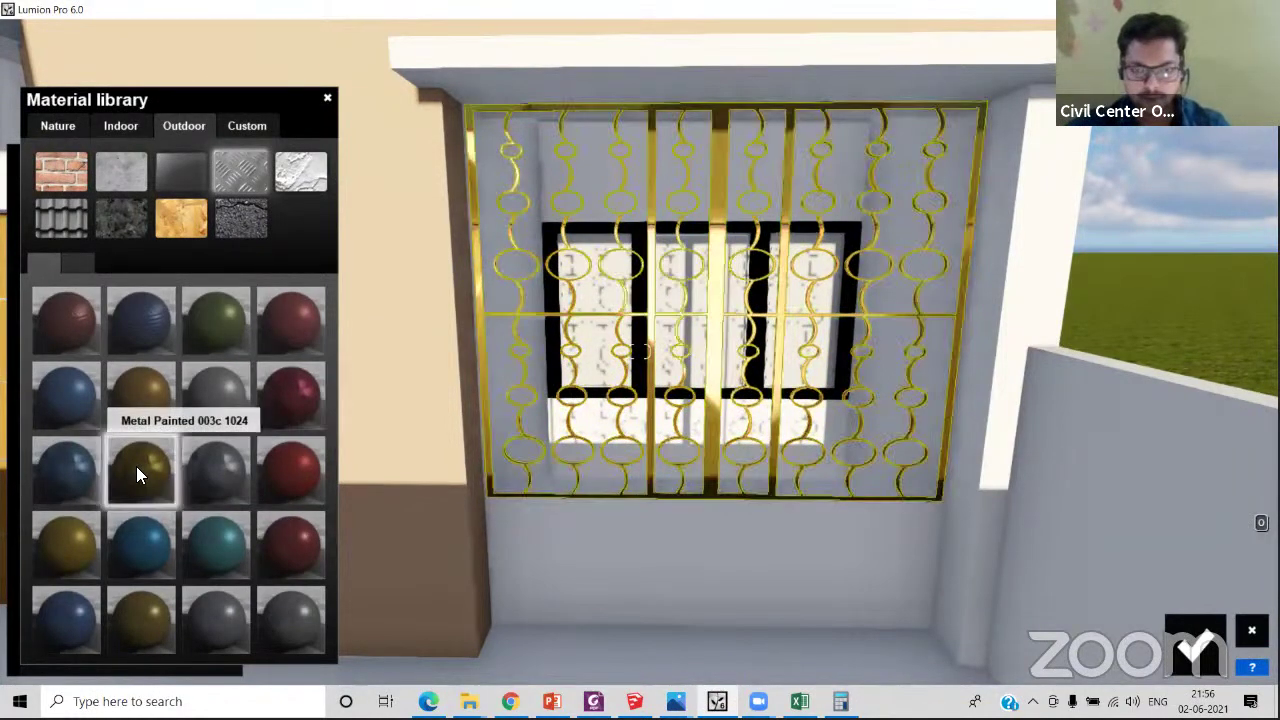
left_click(66, 562)
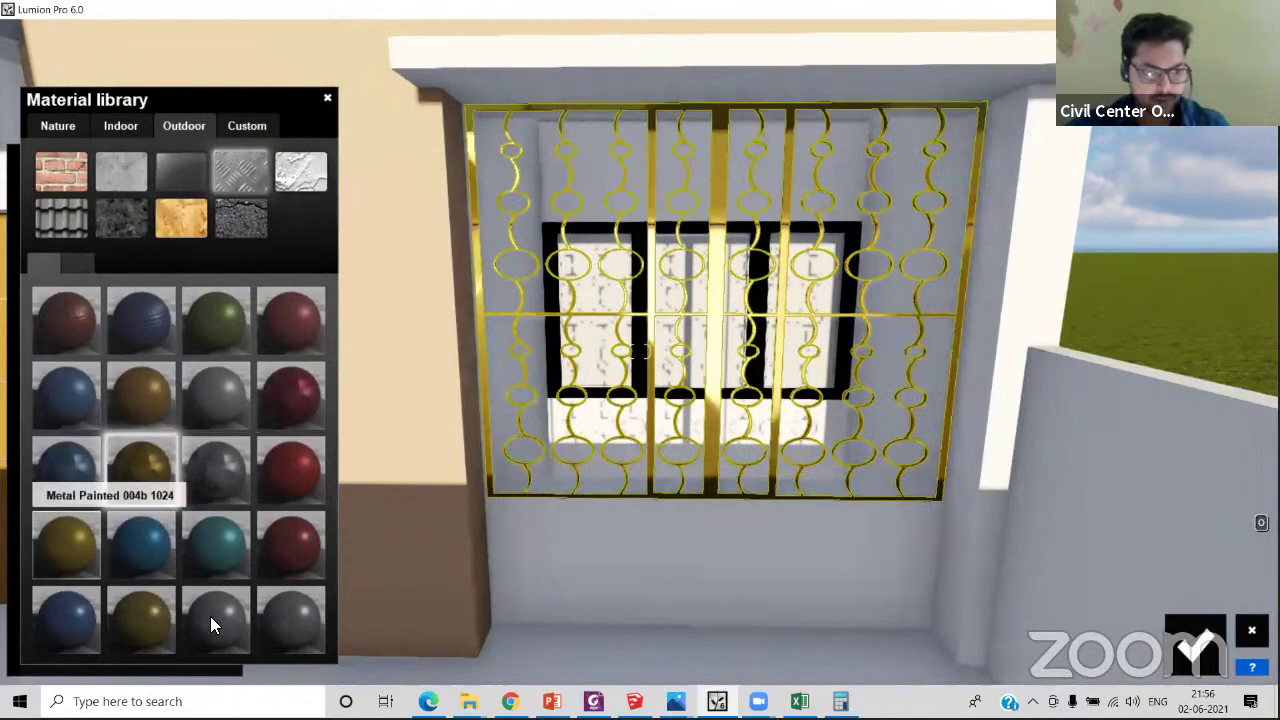
left_click(306, 624)
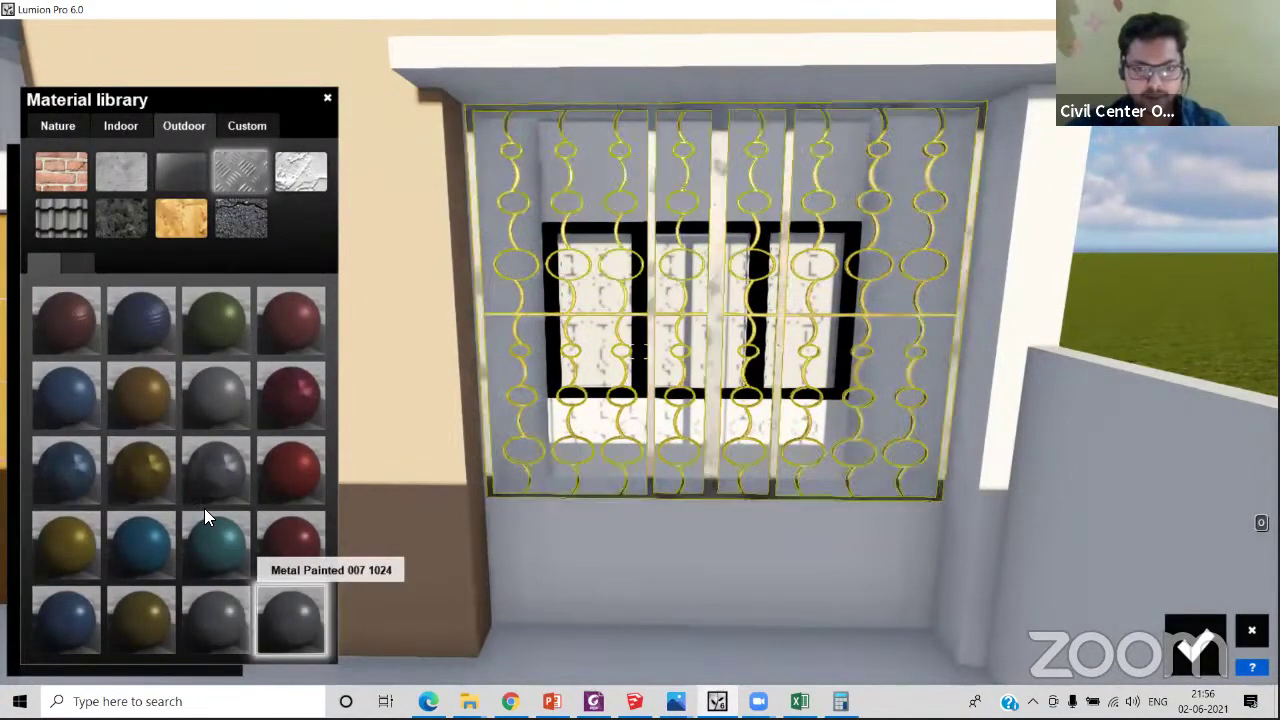
left_click(220, 455)
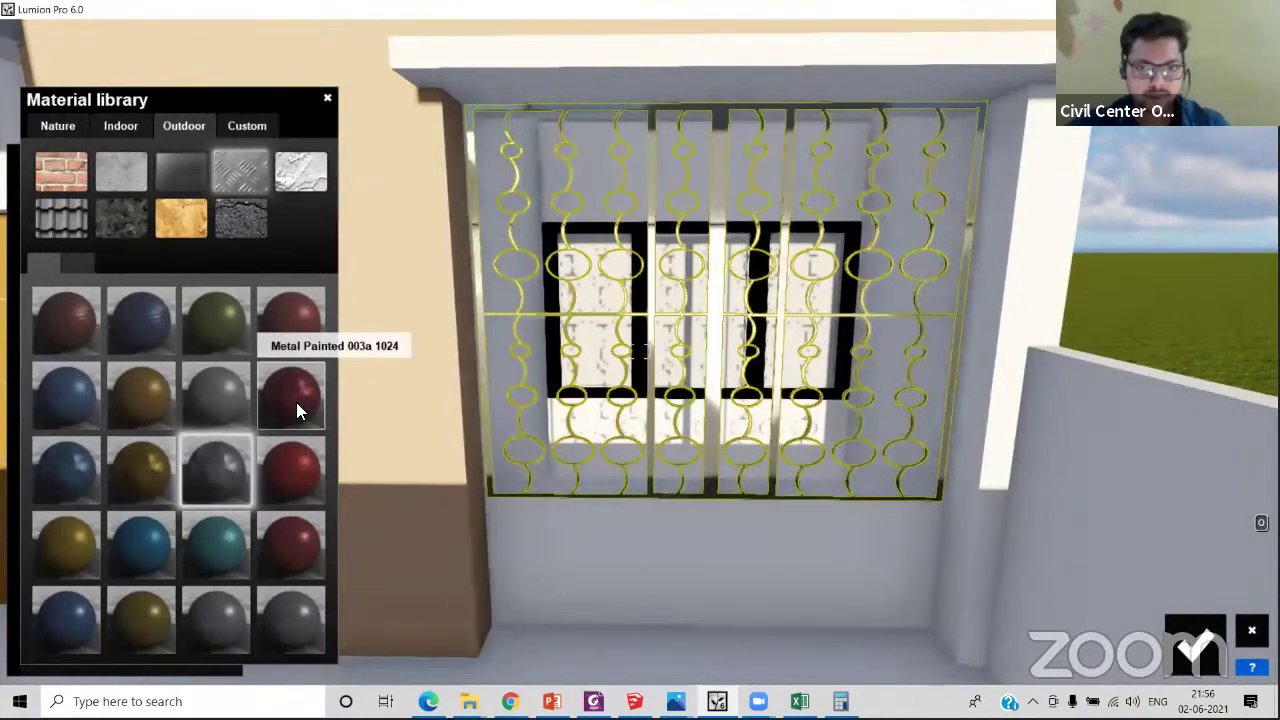
left_click(296, 402)
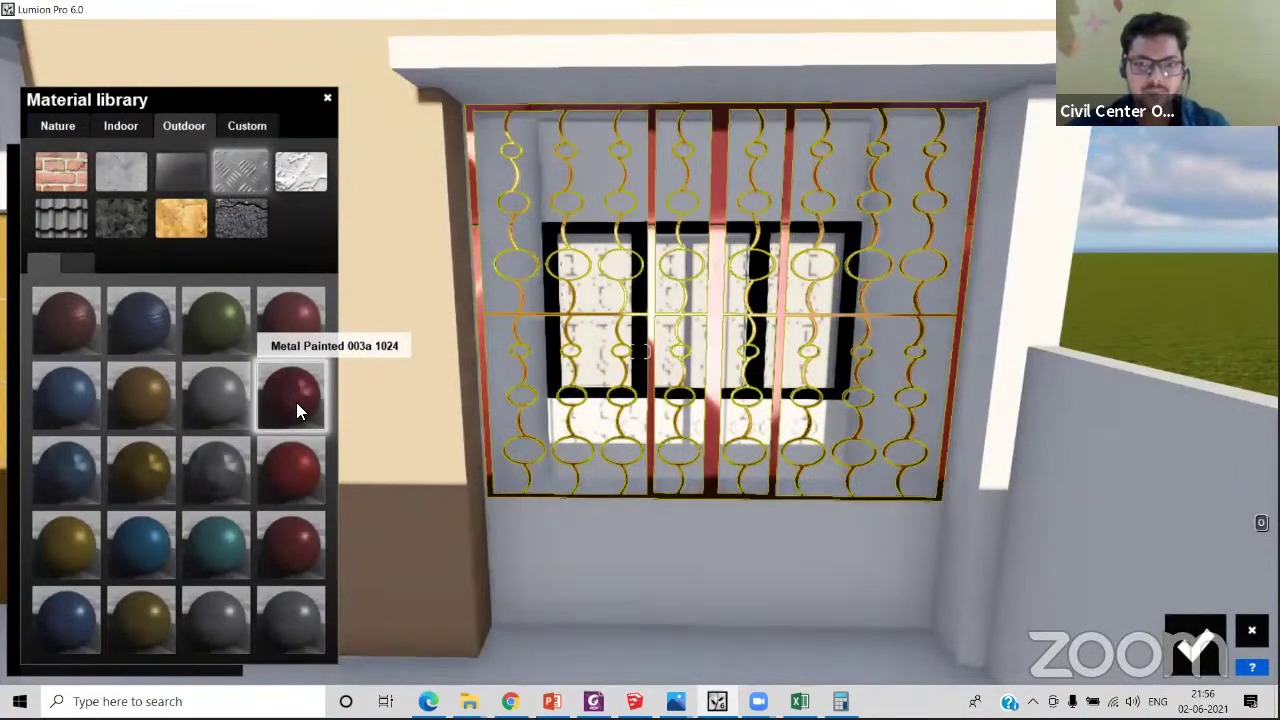
- Compare Metal Painted 001a 1024 and 001b 1024 with Metal Painted 003a 1024 on the grille, returning to 003a
left_click(66, 314)
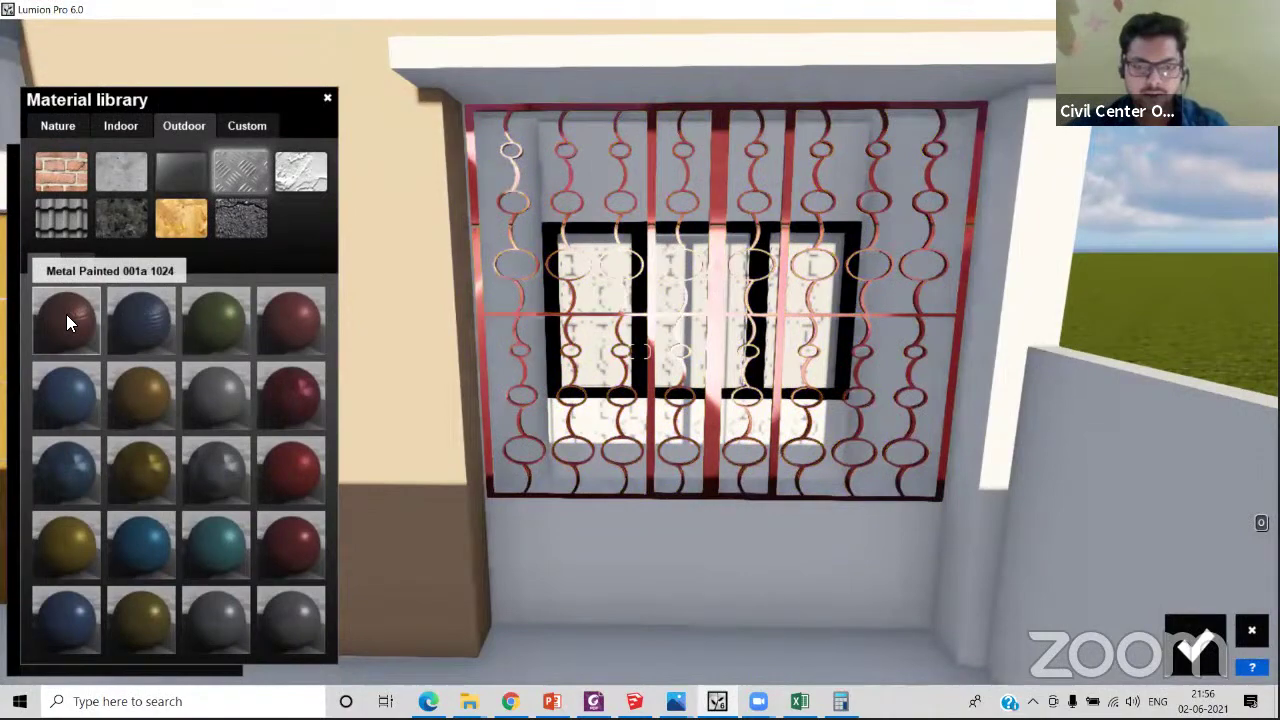
left_click(282, 390)
left_click(148, 320)
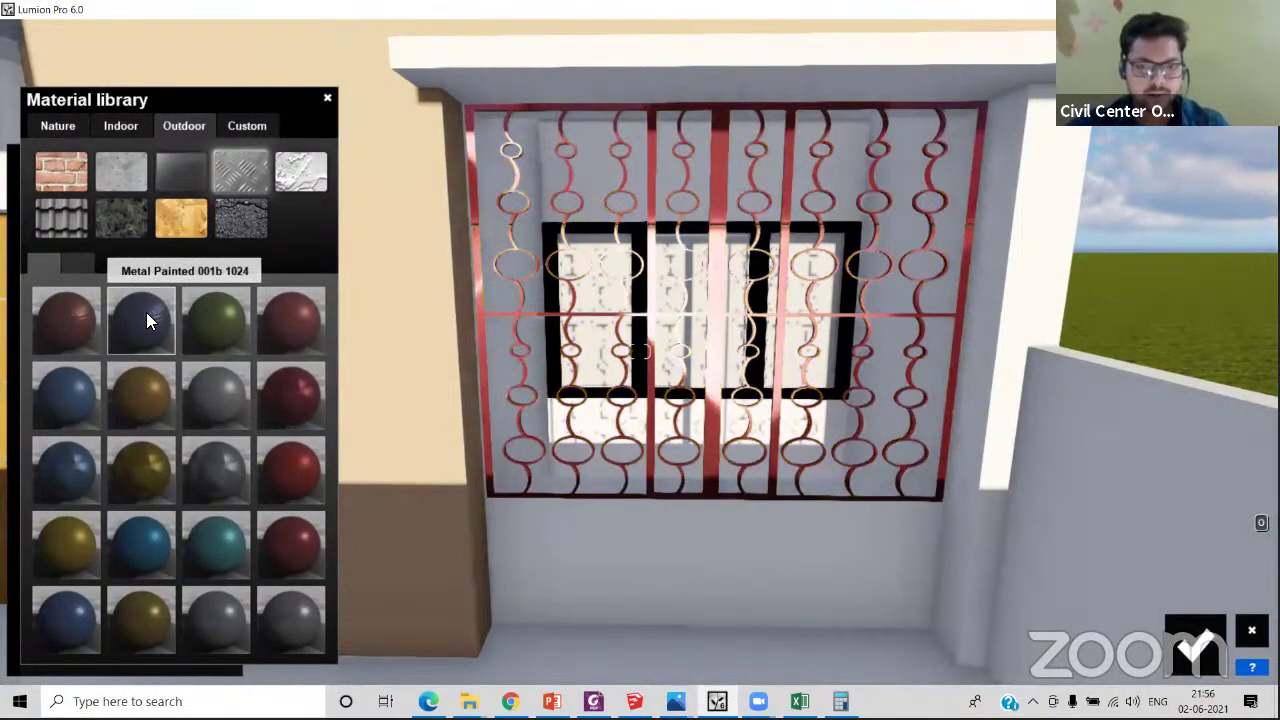
left_click(272, 388)
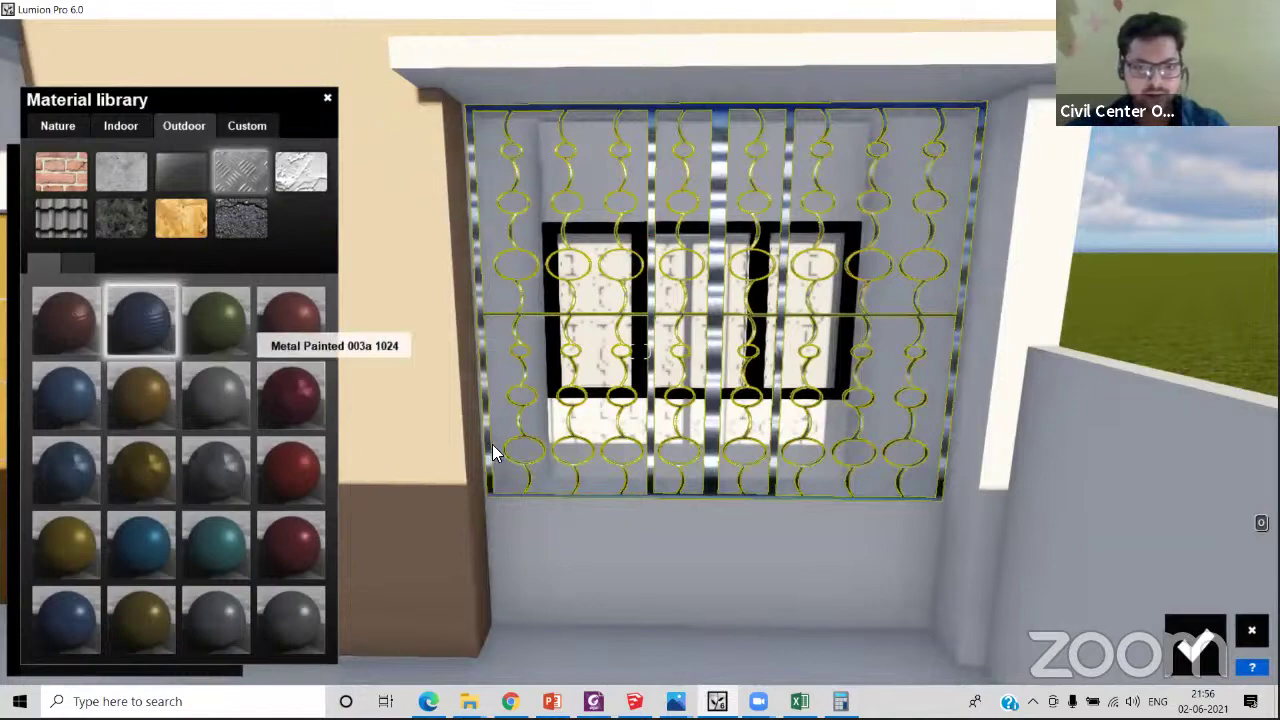
- Try the reds Metal Painted 004a 1024 and 006a 1024 on the grille, settling on Metal Painted 003a 1024
scroll(492, 442, "down", 6)
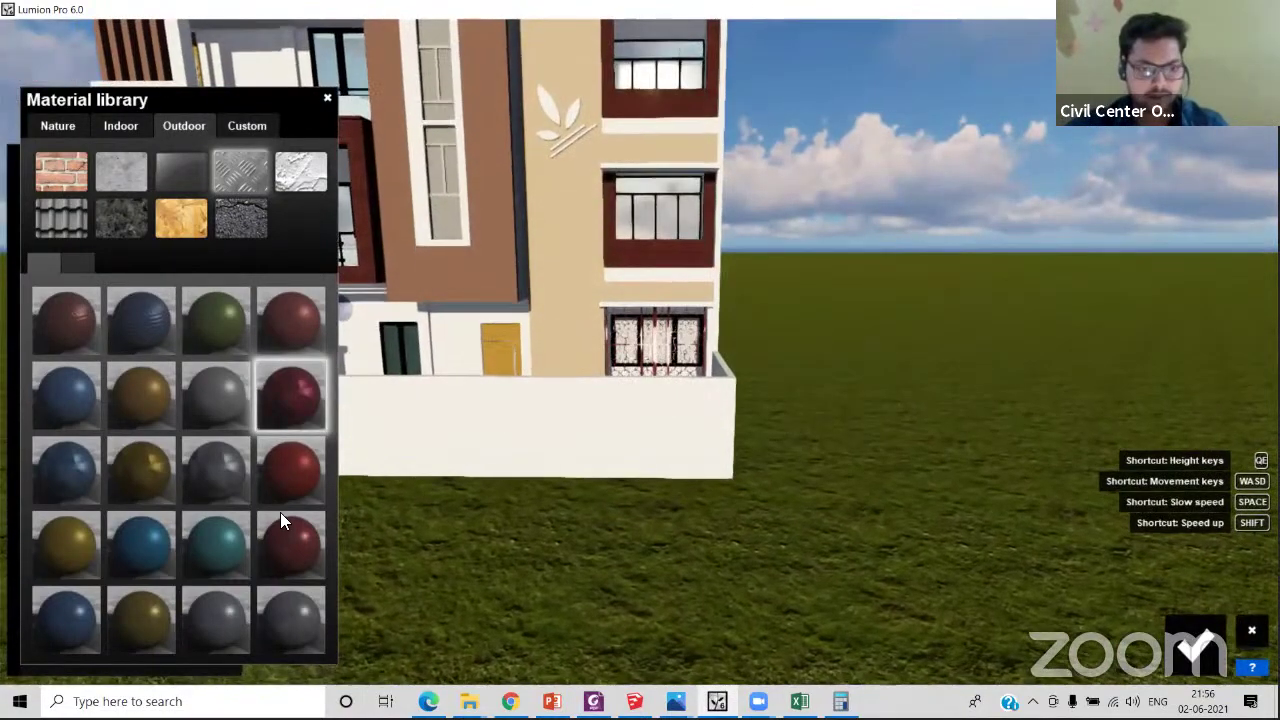
left_click(290, 465)
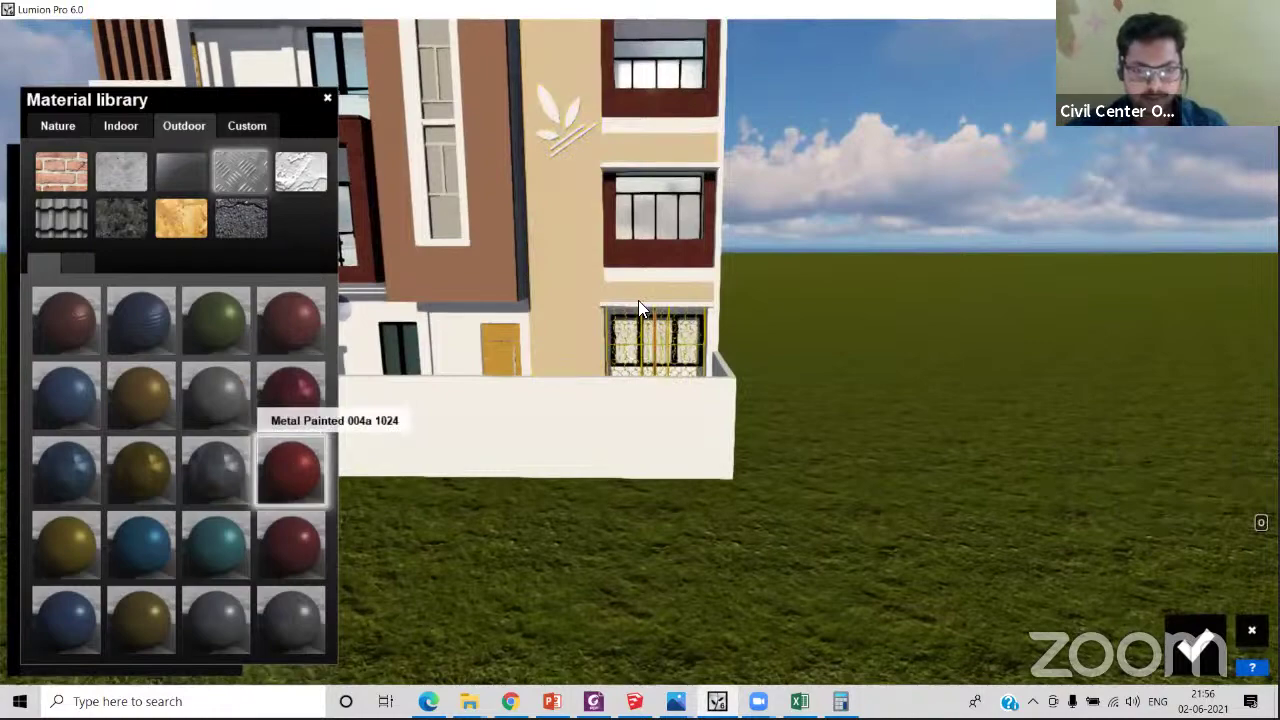
left_click(288, 542)
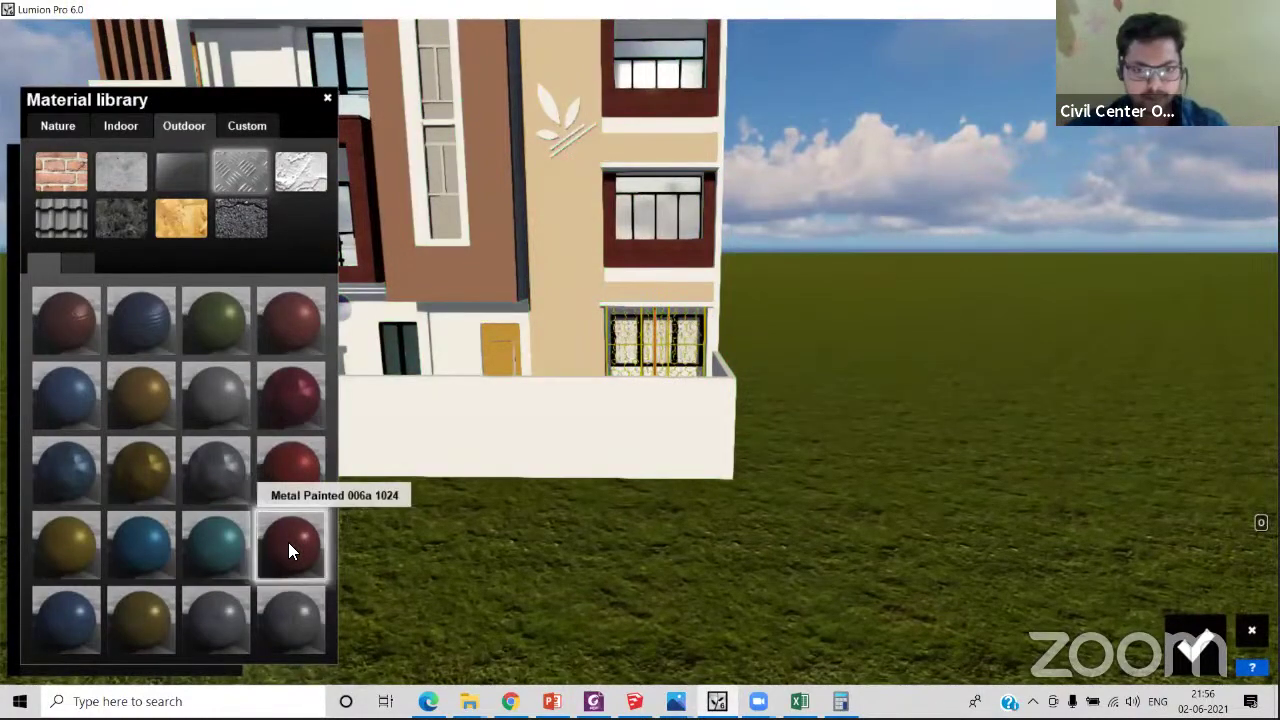
scroll(694, 290, "up", 5)
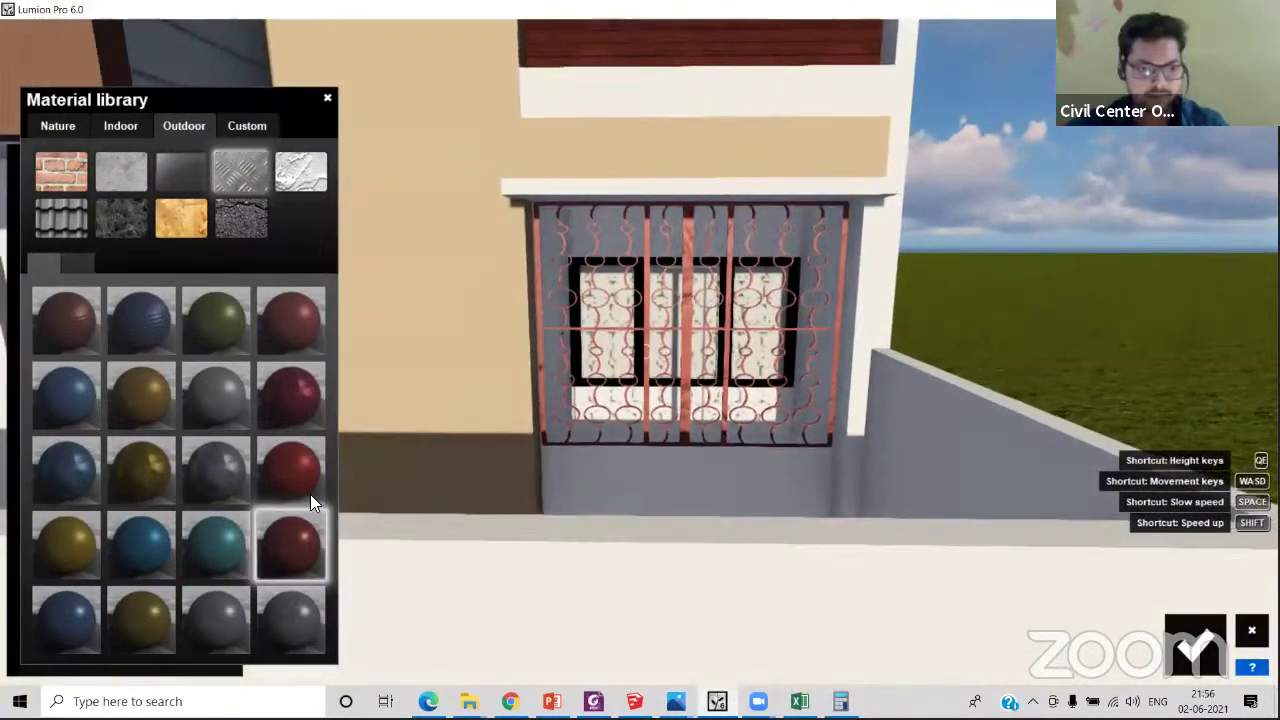
left_click(290, 476)
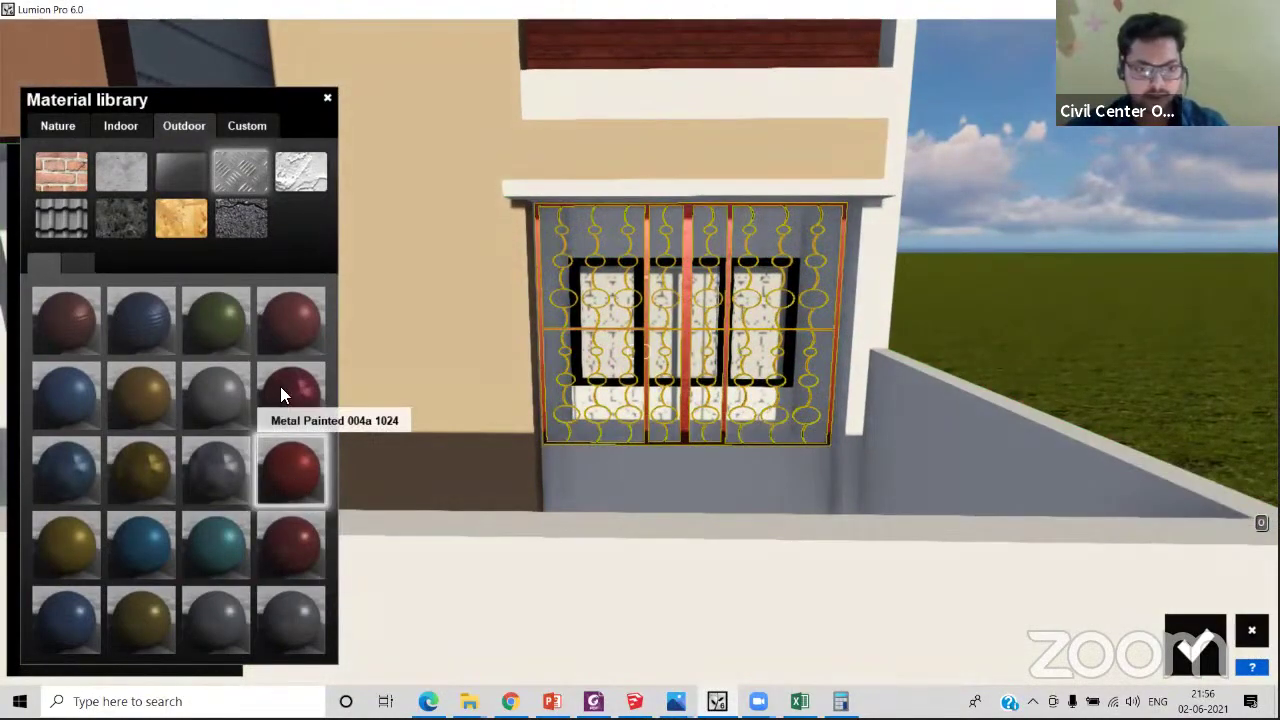
left_click(281, 390)
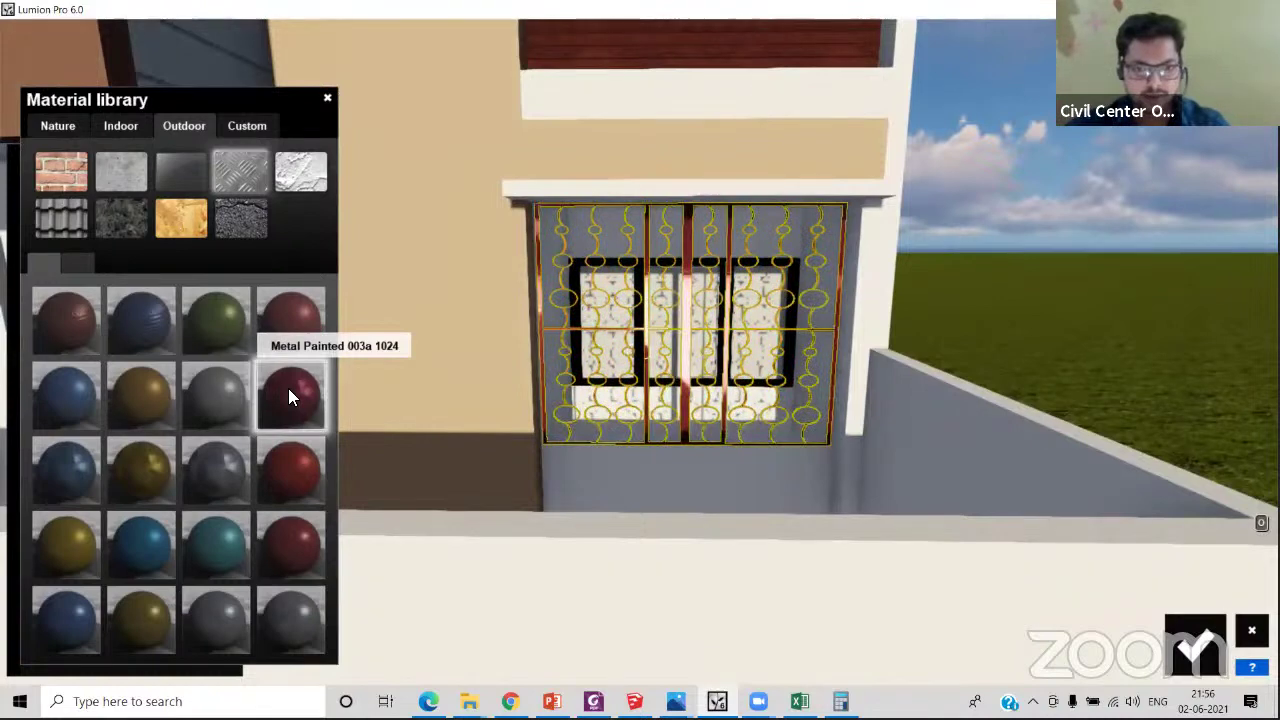
- Lower the grille metal's gloss to slightly under 0.6, set reflectivity to 1.1, reduce the relief, and save the material changes
left_click(108, 462)
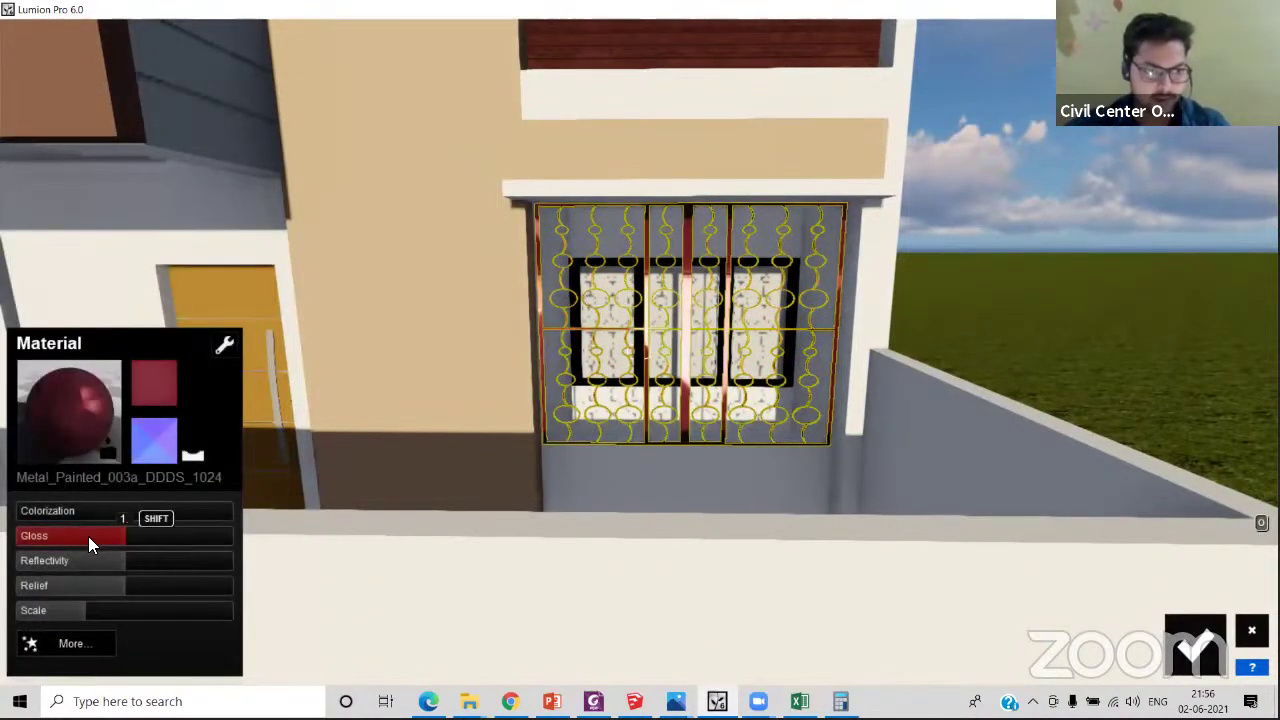
left_click(84, 536)
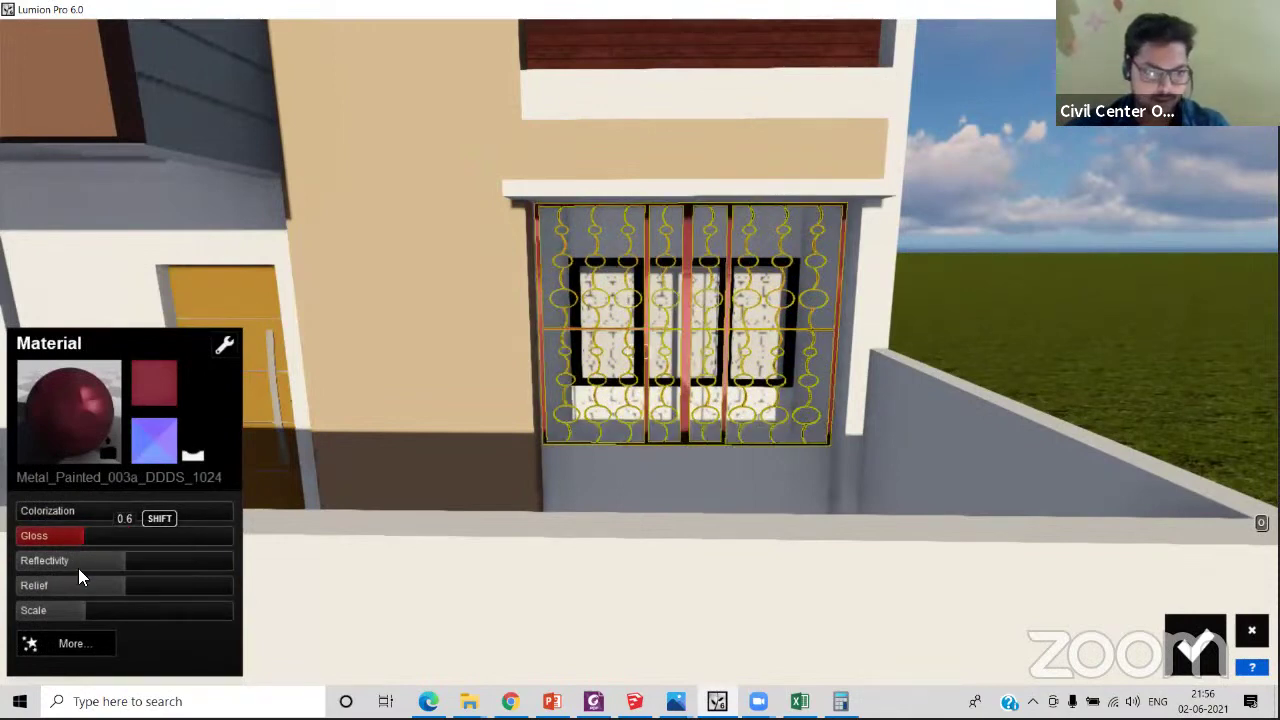
left_click(130, 562)
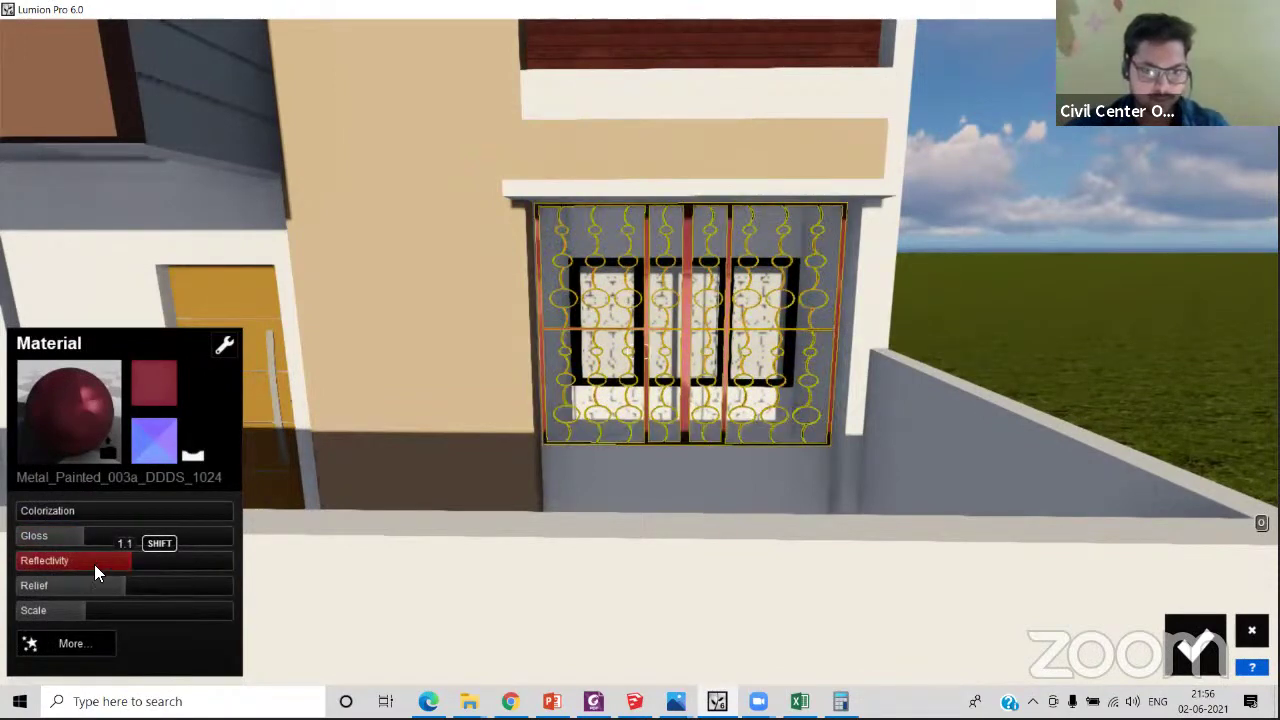
left_click(72, 578)
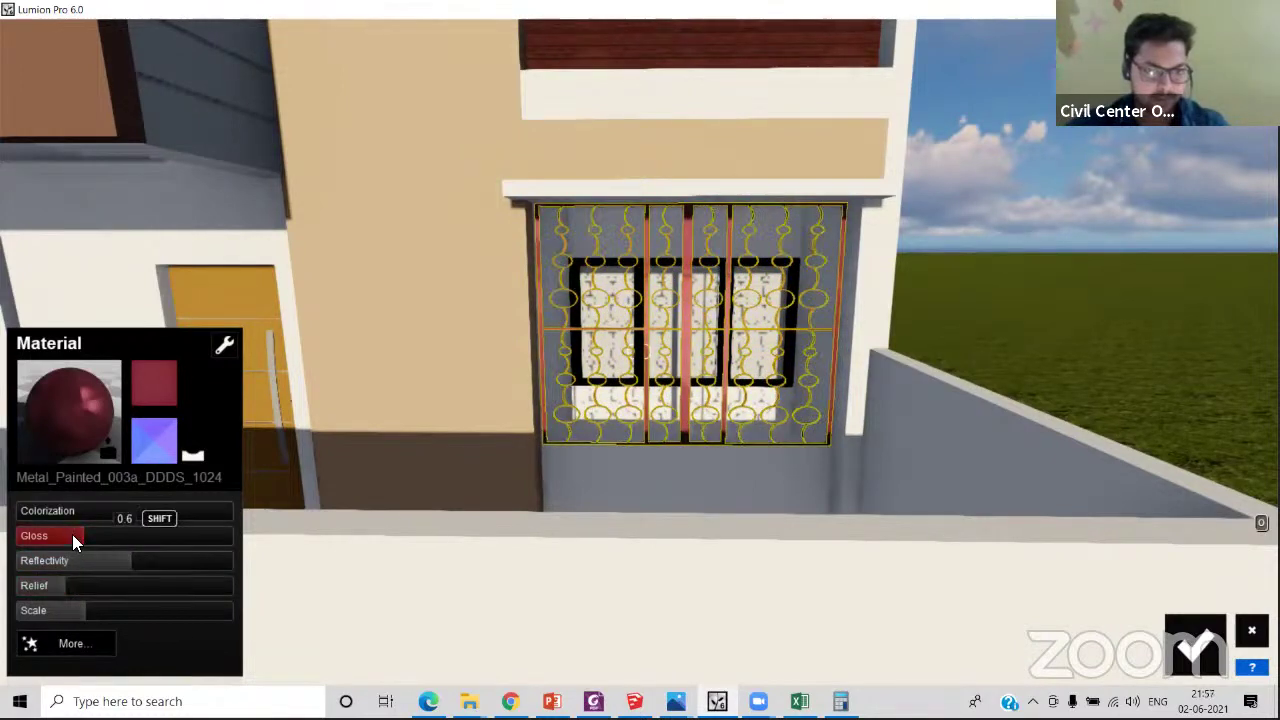
left_click(70, 538)
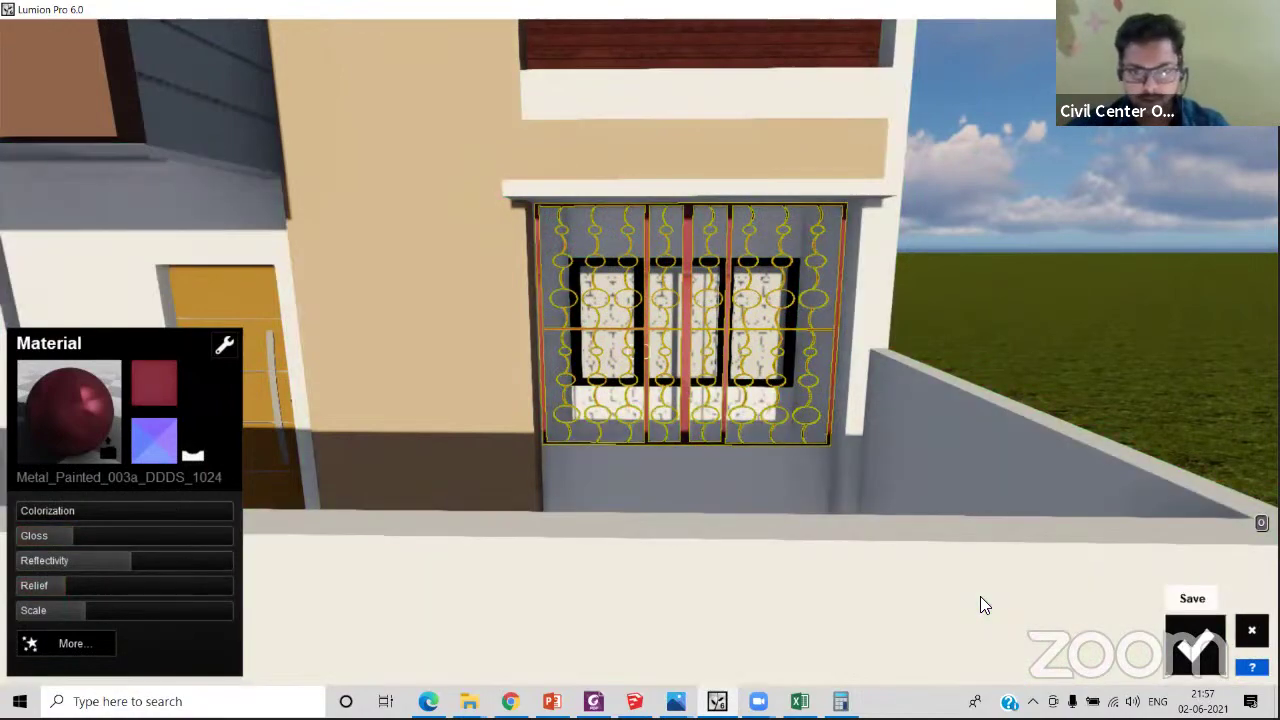
left_click(1195, 642)
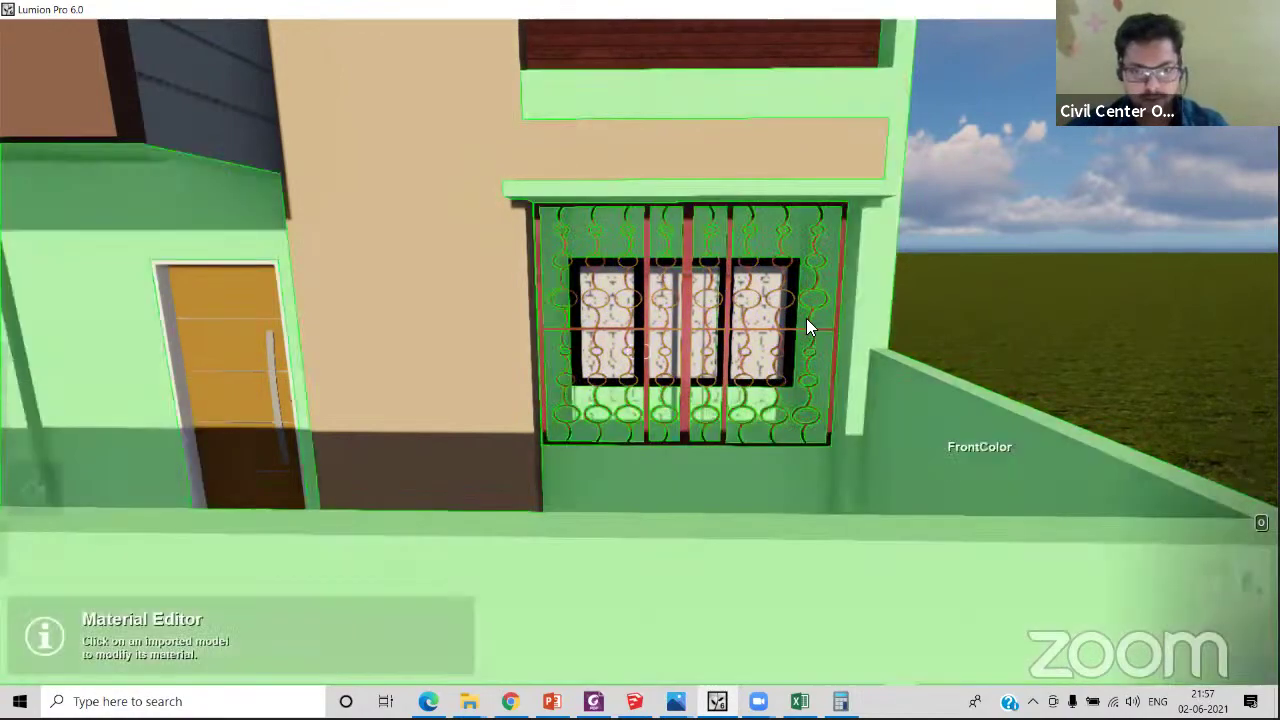
key("s")
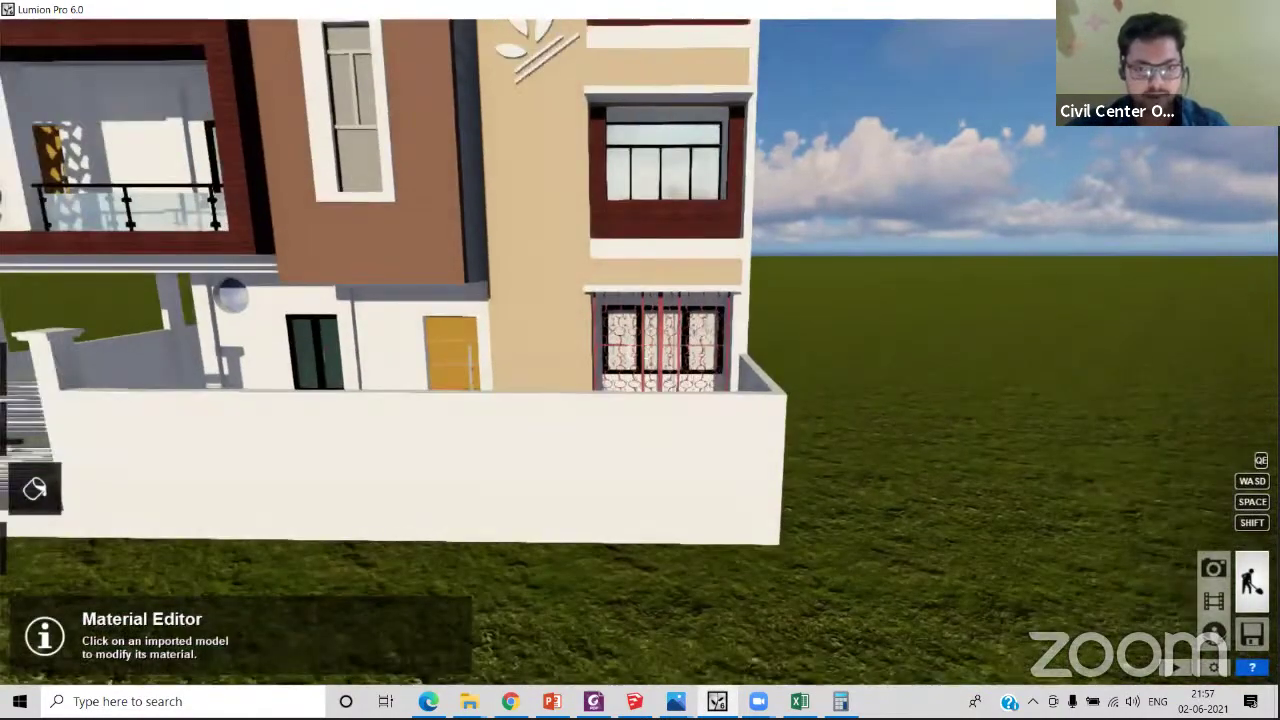
- Select the glass of the tall vertical window on the brown facade panel for material editing
key("s")
right_click_drag(647, 352, 647, 352)
key("s")
key("a")
key("s")
key("s")
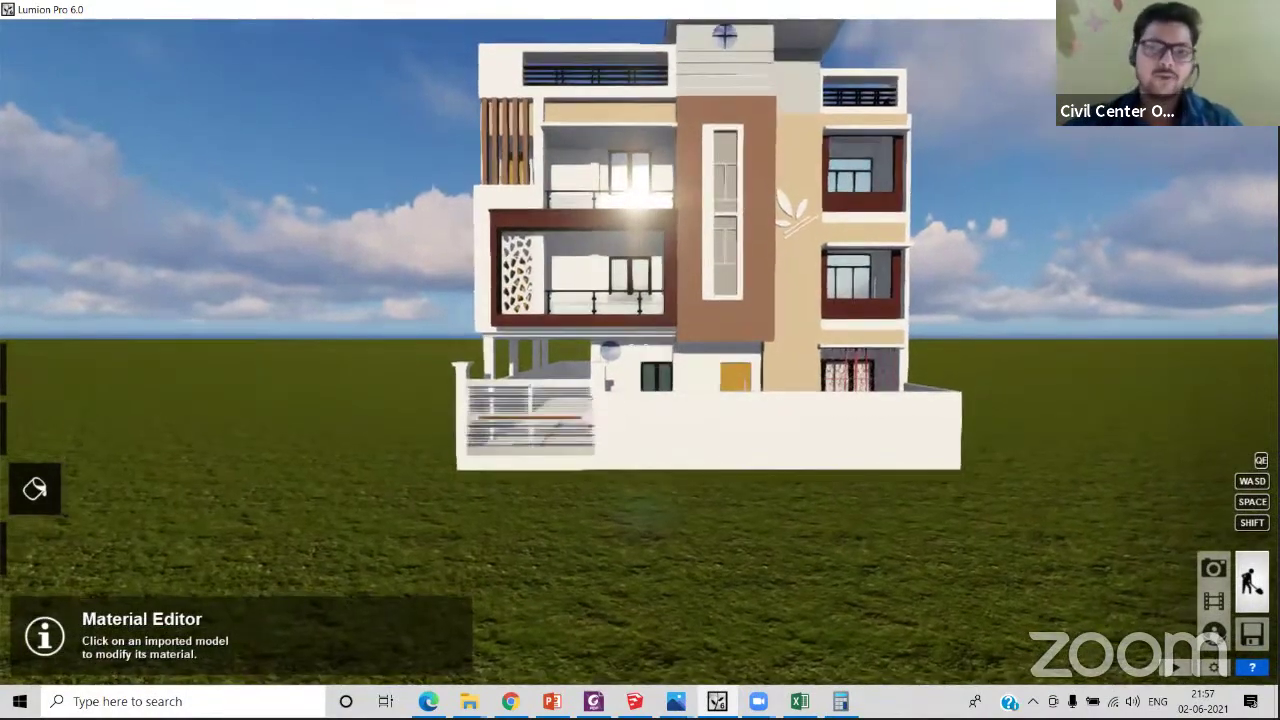
key("s")
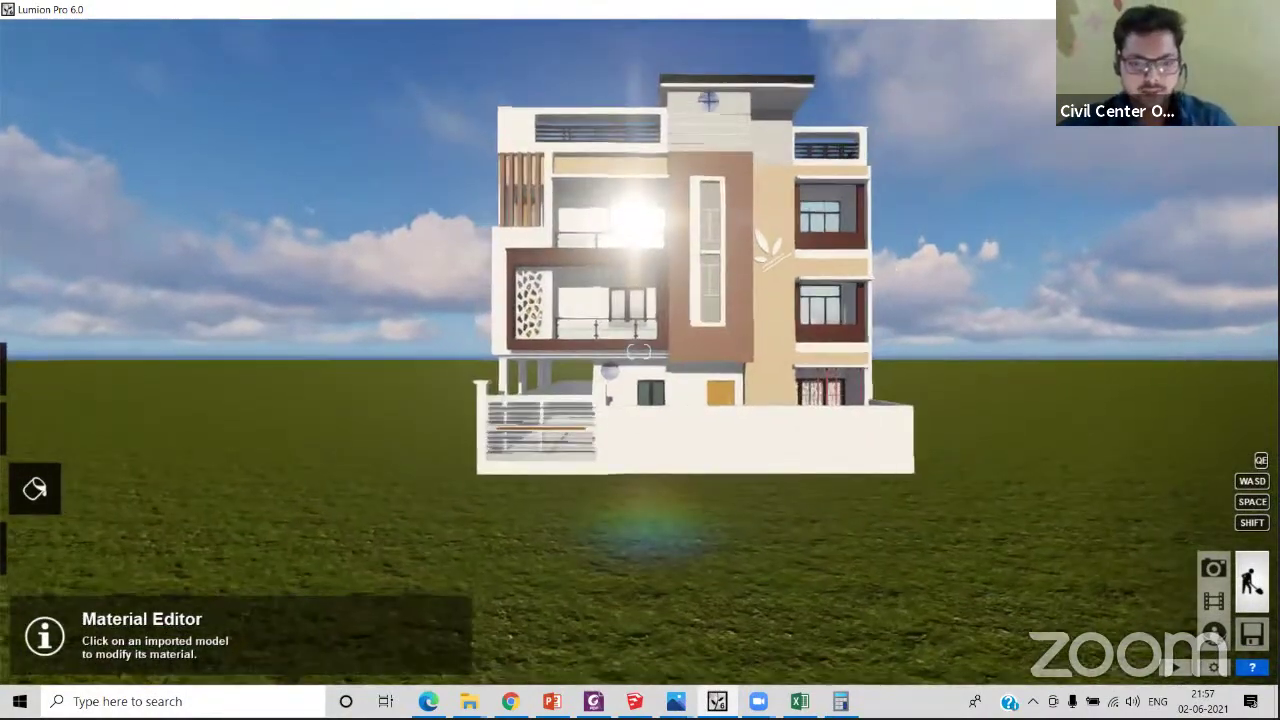
right_click_drag(639, 352, 583, 392)
key("d")
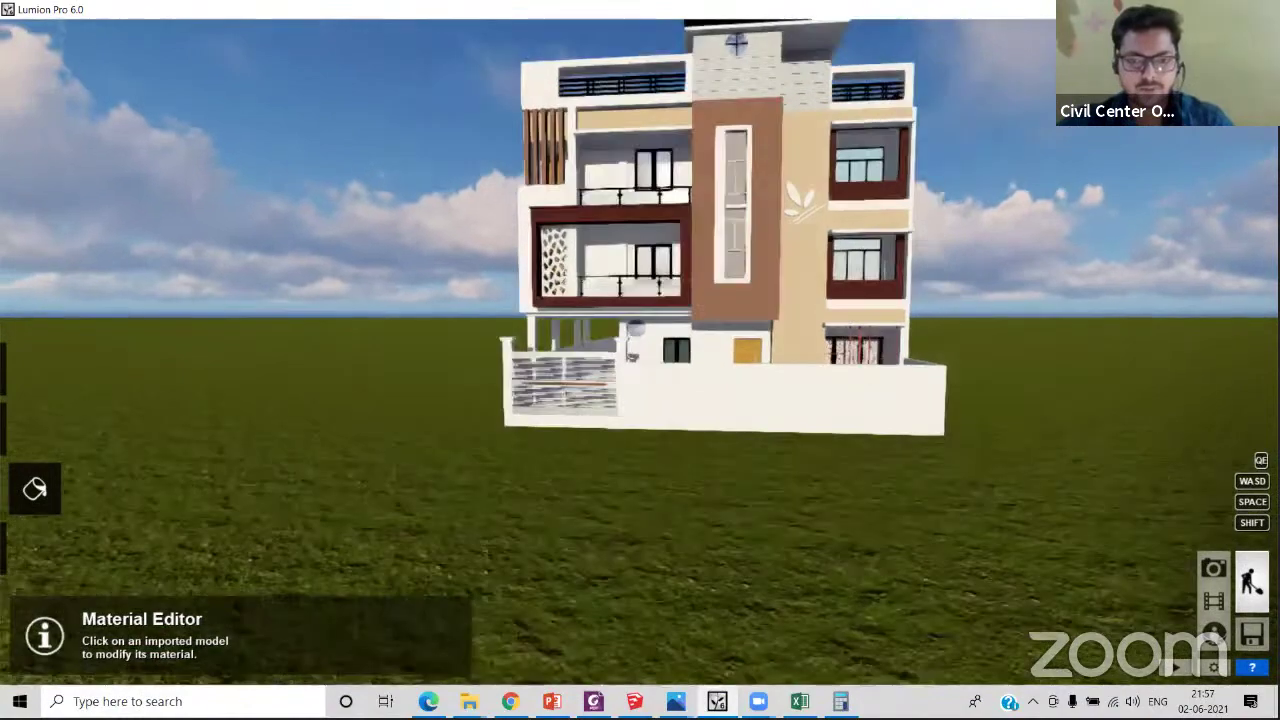
right_click_drag(640, 352, 641, 334)
key("a")
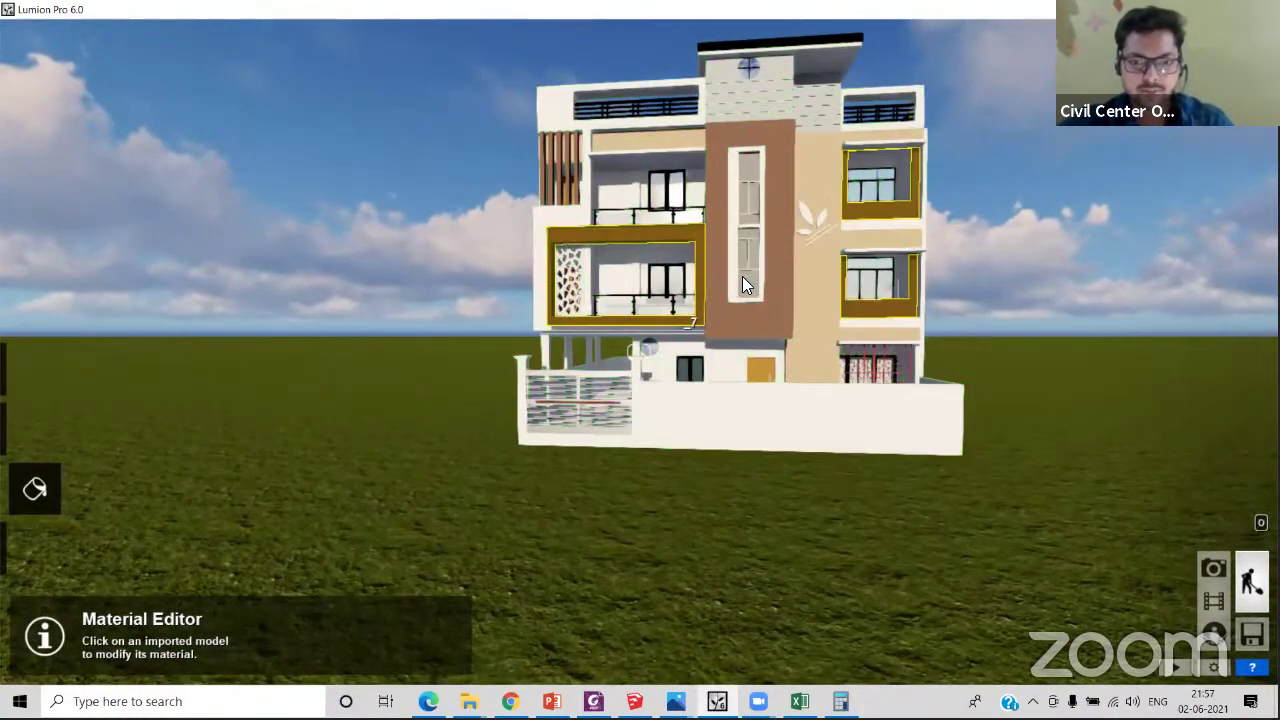
left_click(744, 285)
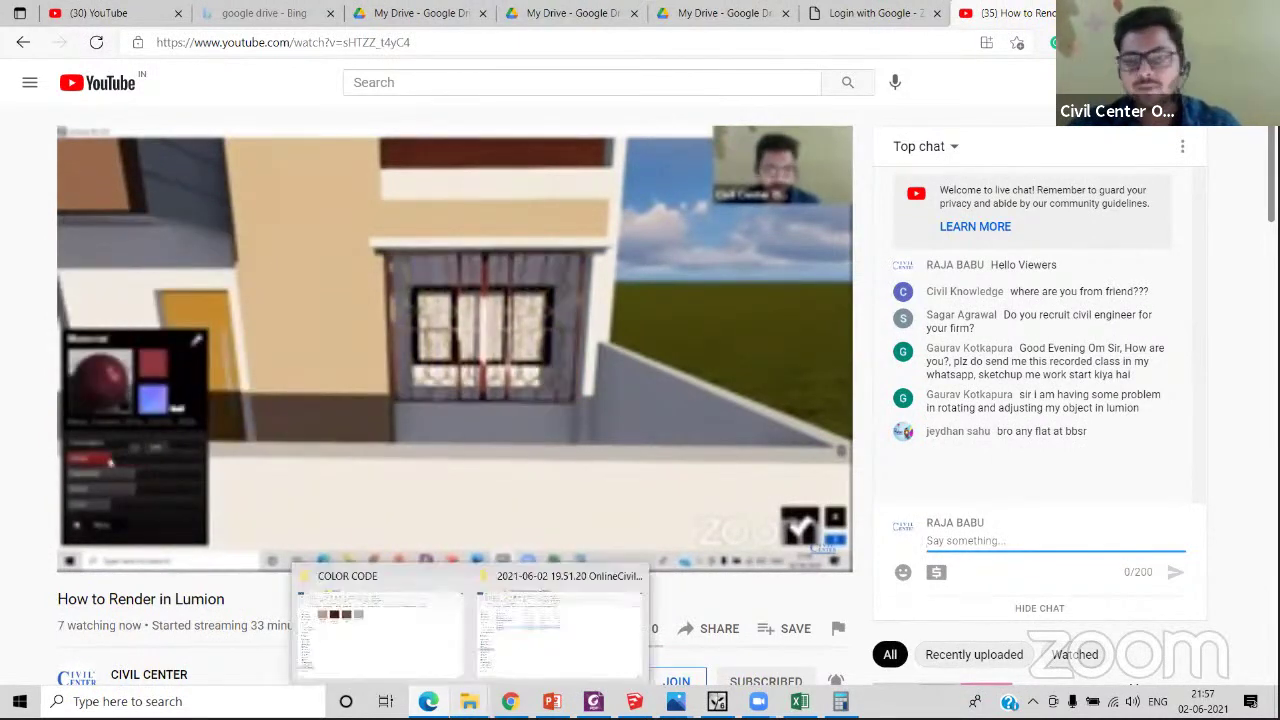
- Look through the live chat and video description on the YouTube stream page, highlight the contact e-mail, and return to Lumion
scroll(492, 460, "down", 4)
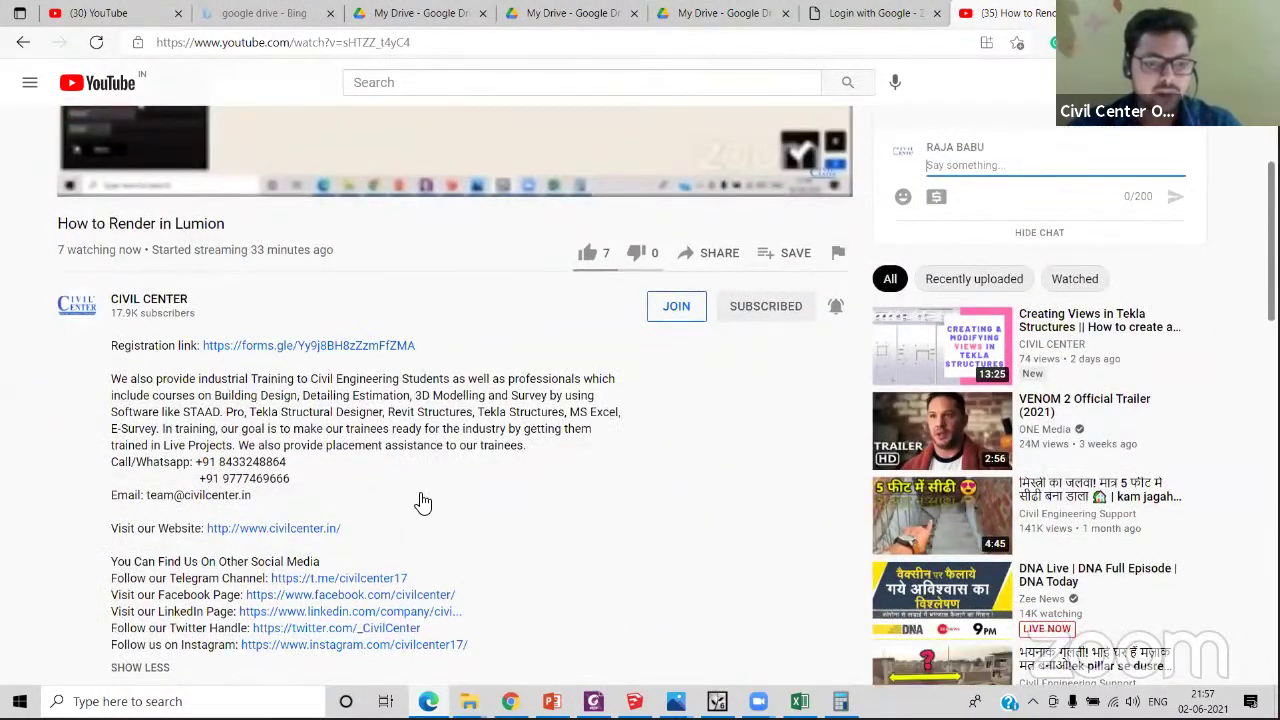
scroll(422, 502, "down", 1)
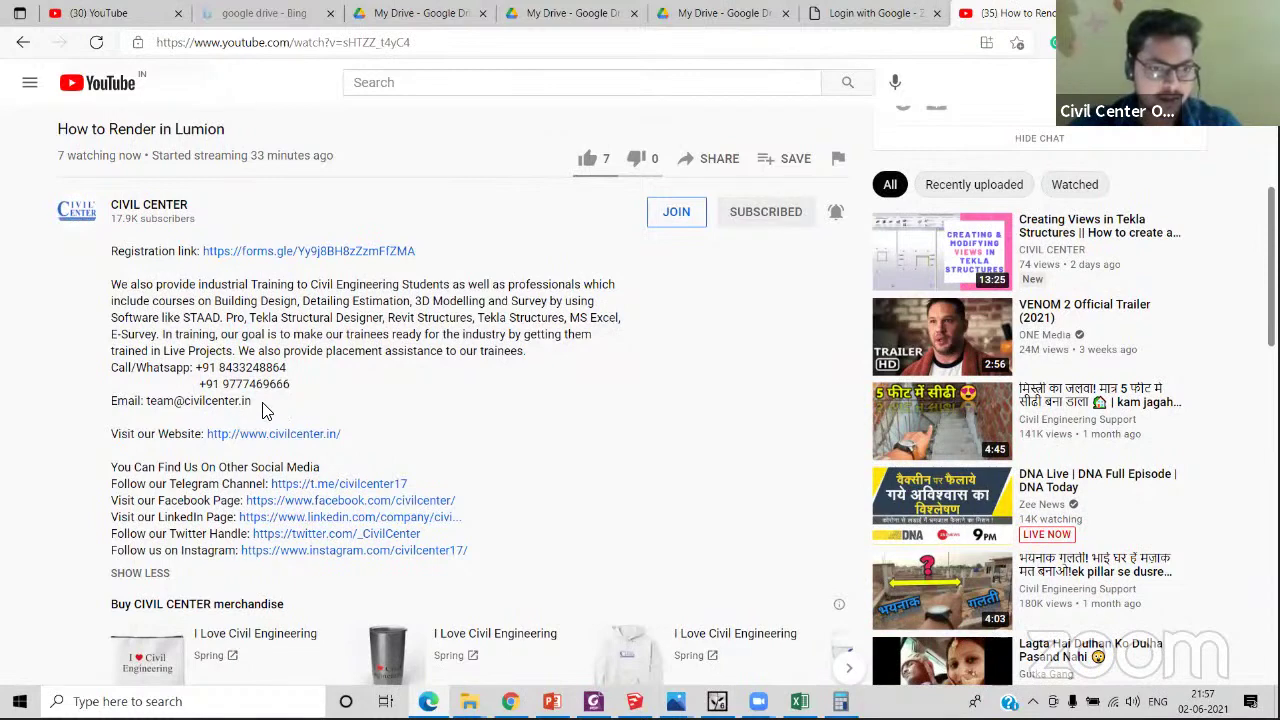
left_click_drag(255, 401, 150, 407)
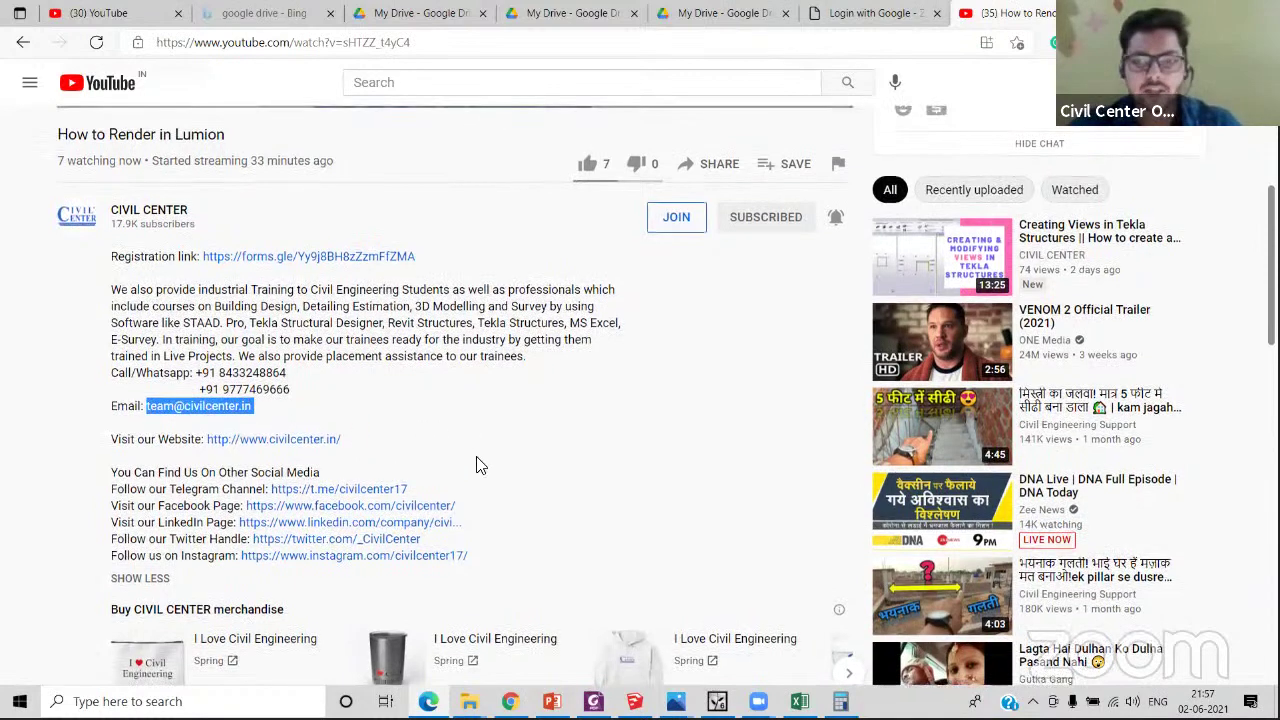
scroll(477, 464, "up", 1)
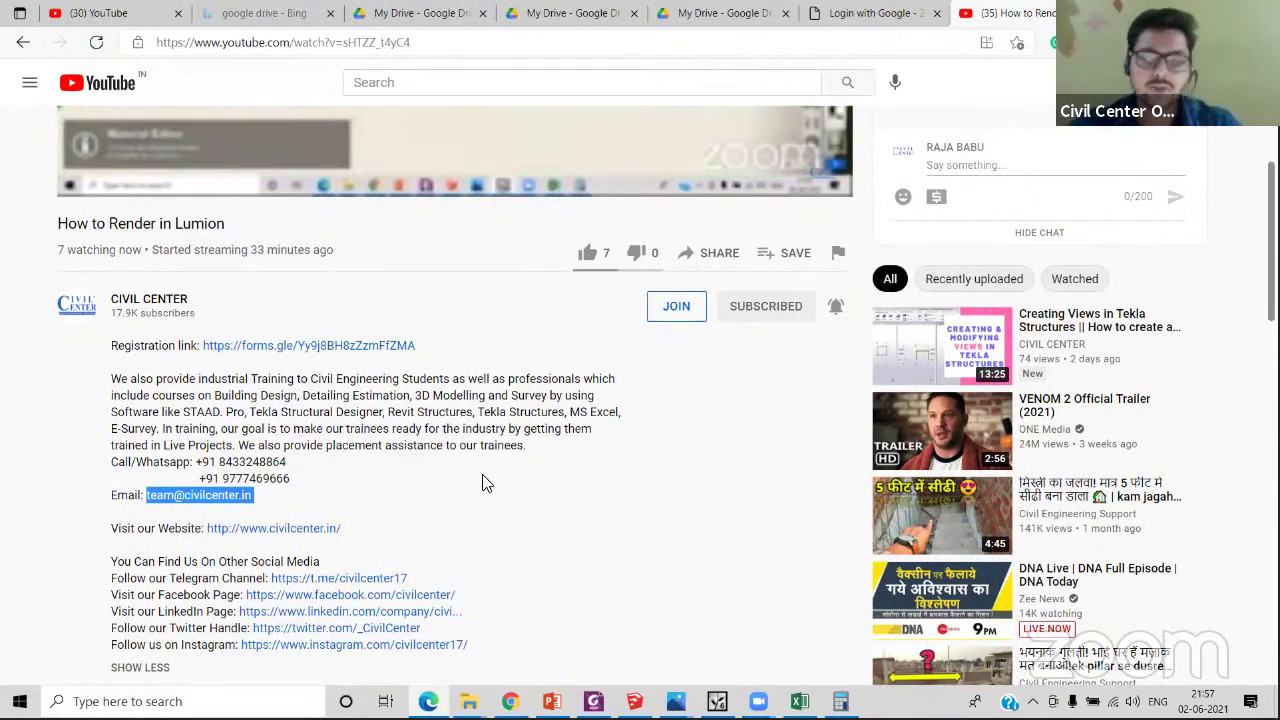
scroll(487, 484, "up", 1)
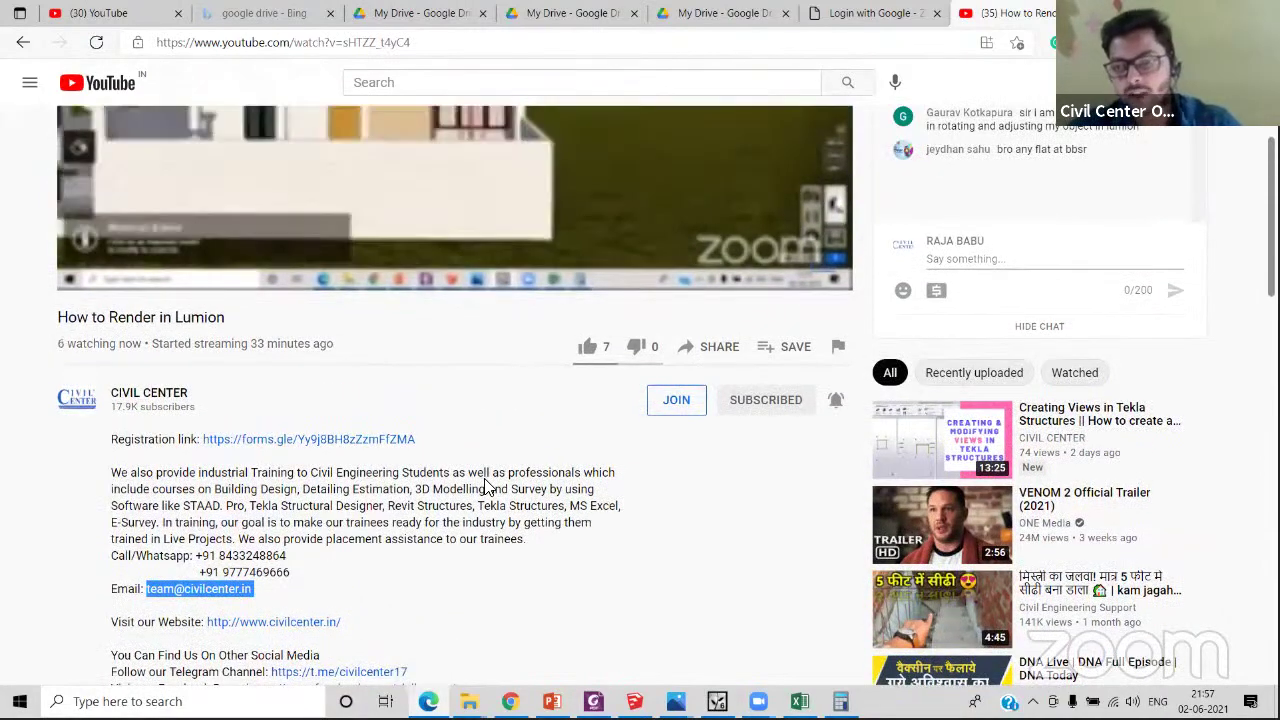
scroll(493, 497, "up", 3)
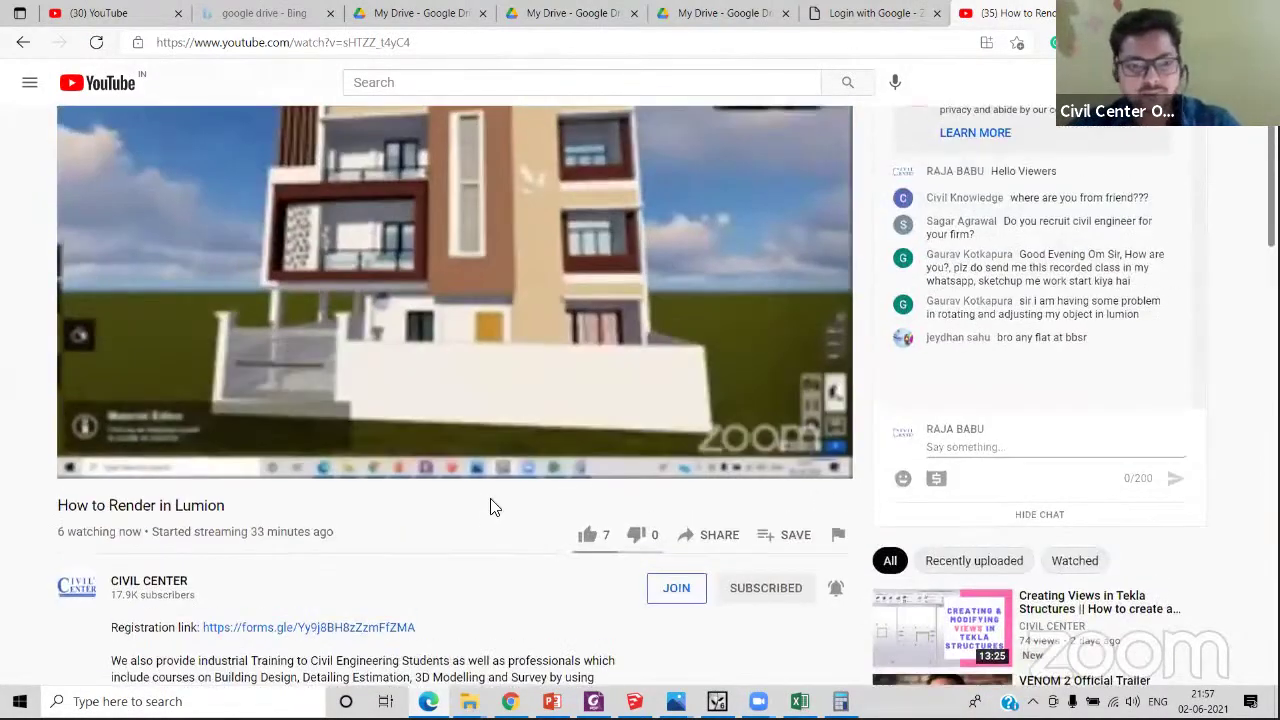
key("alt+Tab")
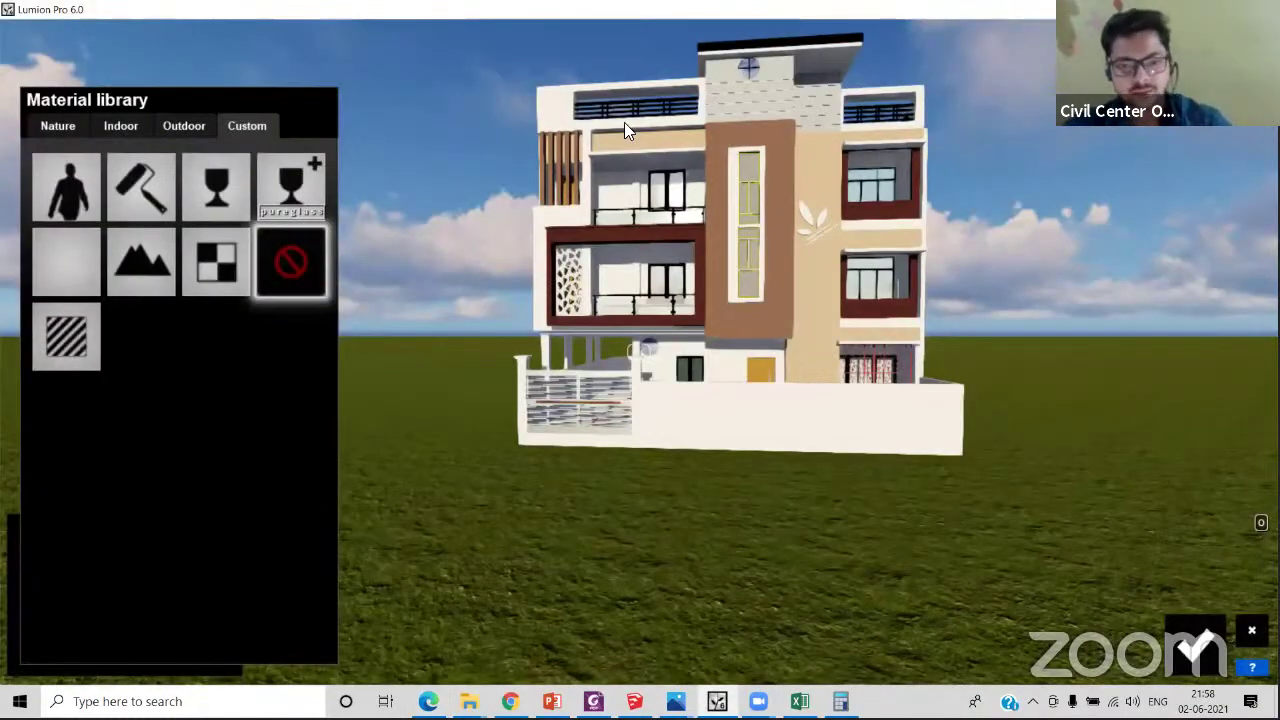
- Switch to Photos to compare the window glass in the two reference house elevations, and return to Lumion
key("w")
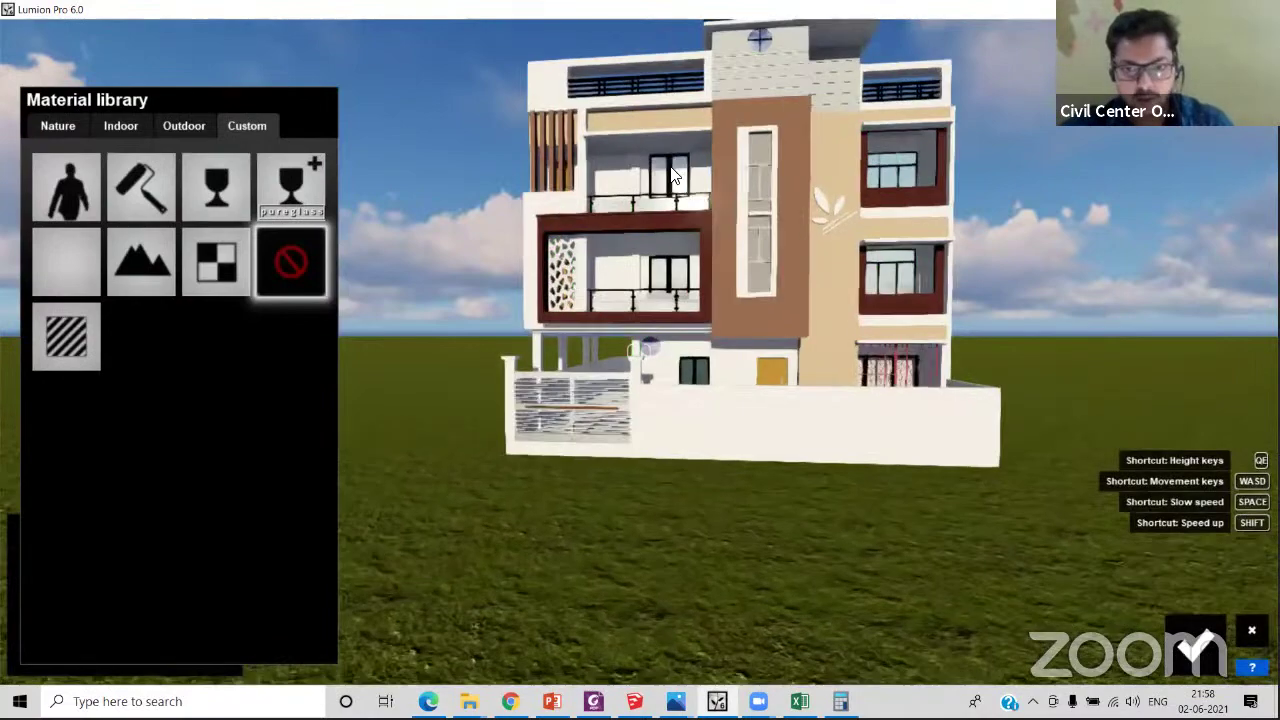
scroll(670, 170, "down", 2)
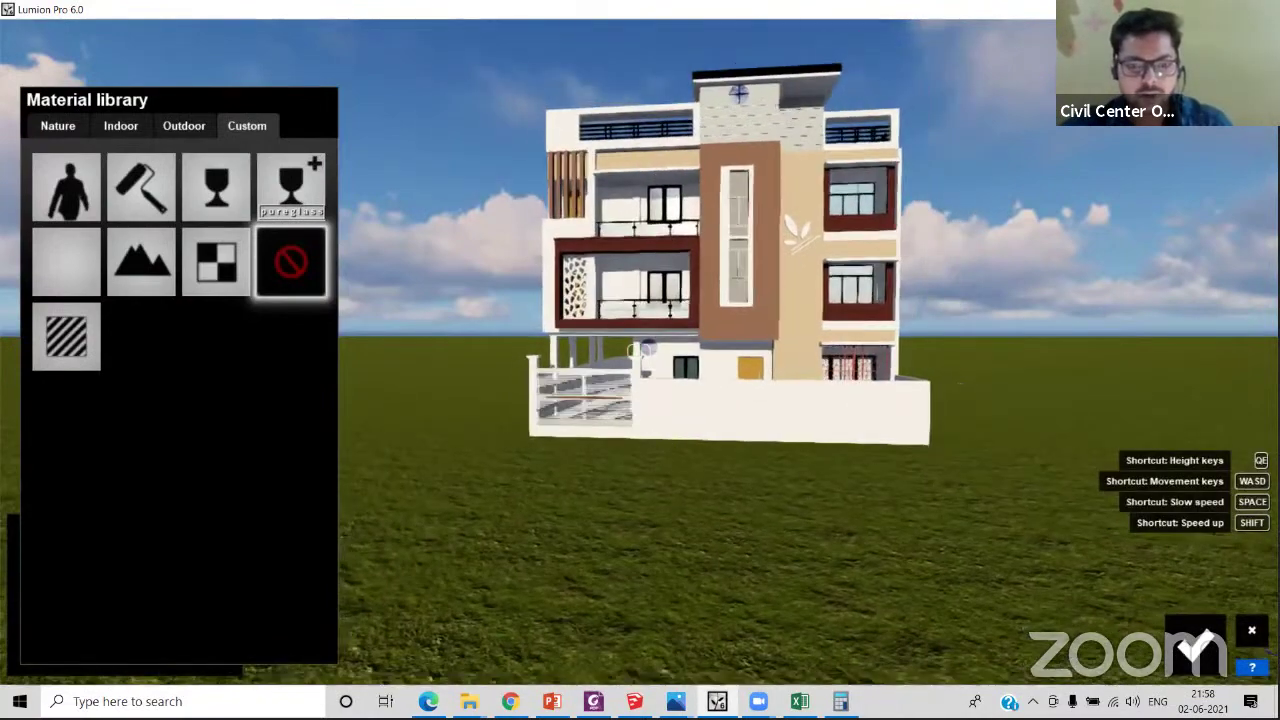
mouse_move(676, 701)
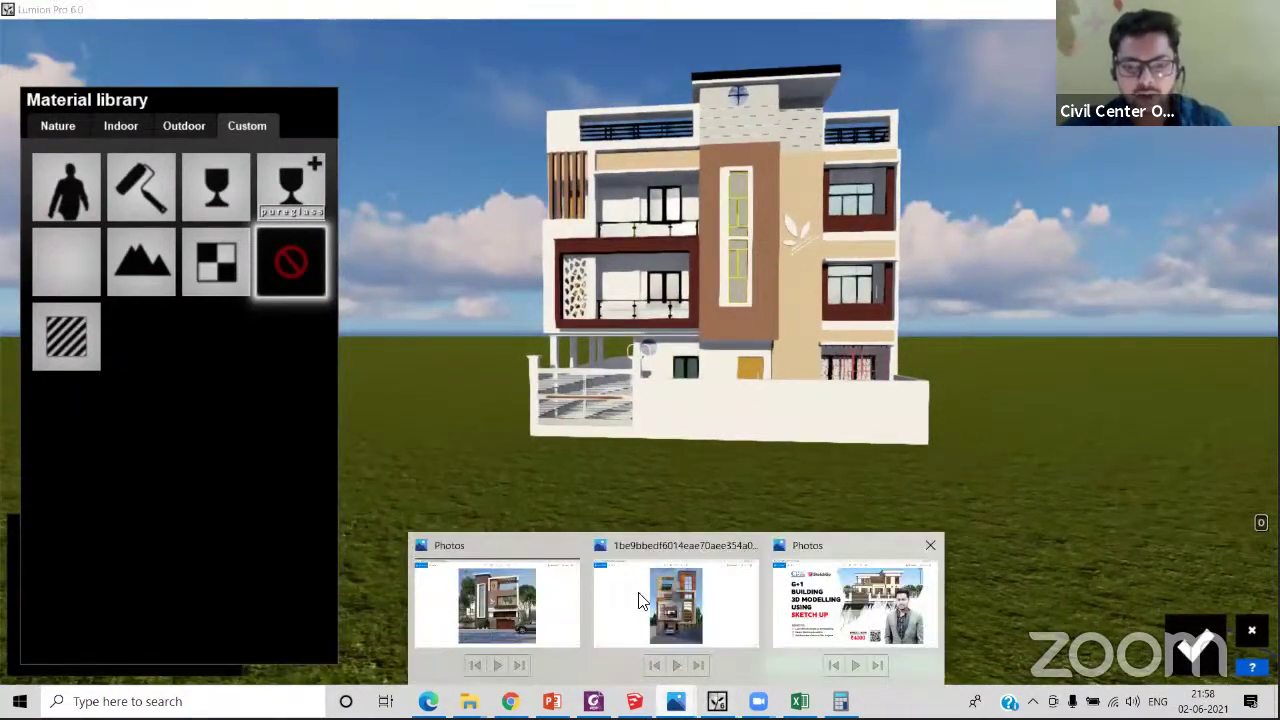
left_click(525, 607)
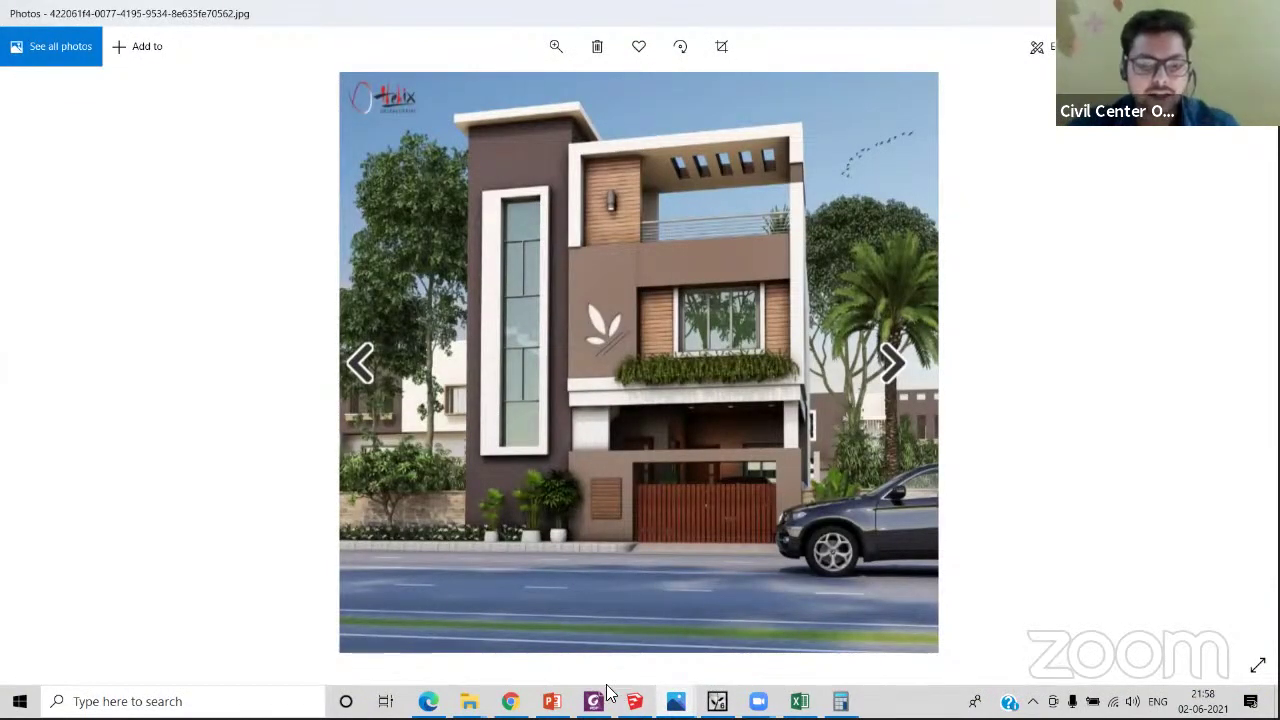
mouse_move(676, 701)
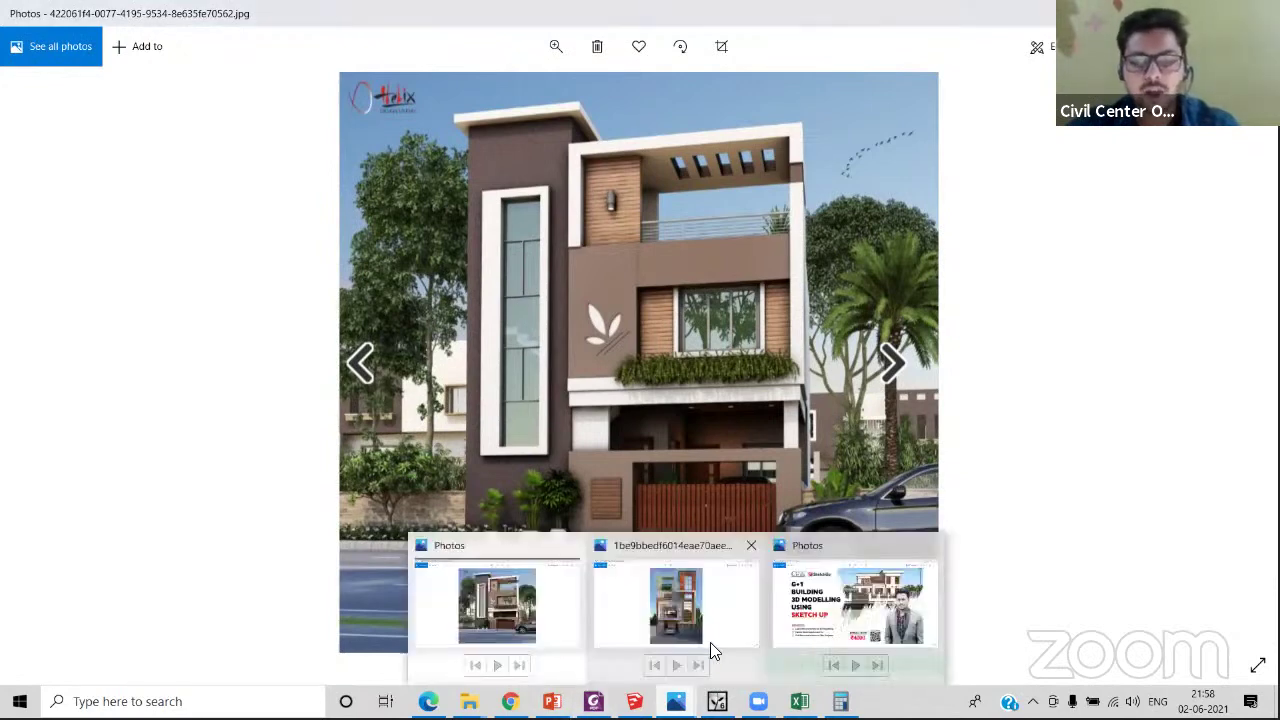
left_click(706, 638)
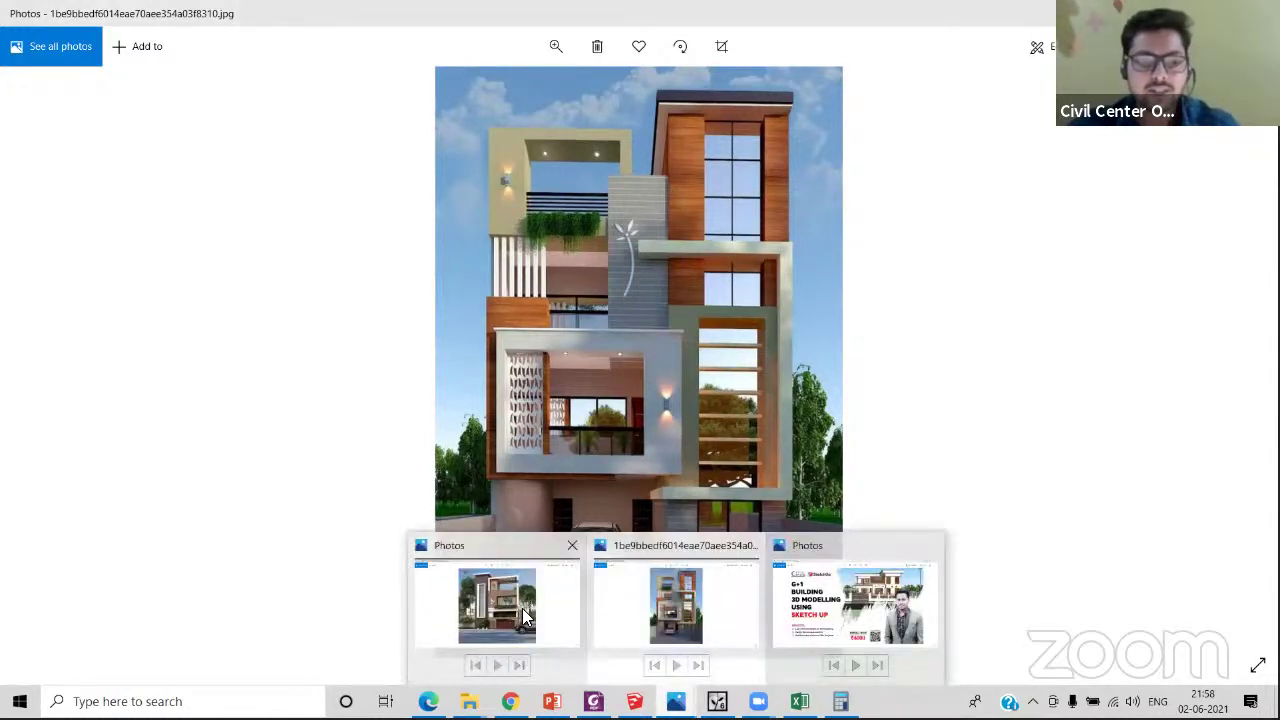
left_click(523, 614)
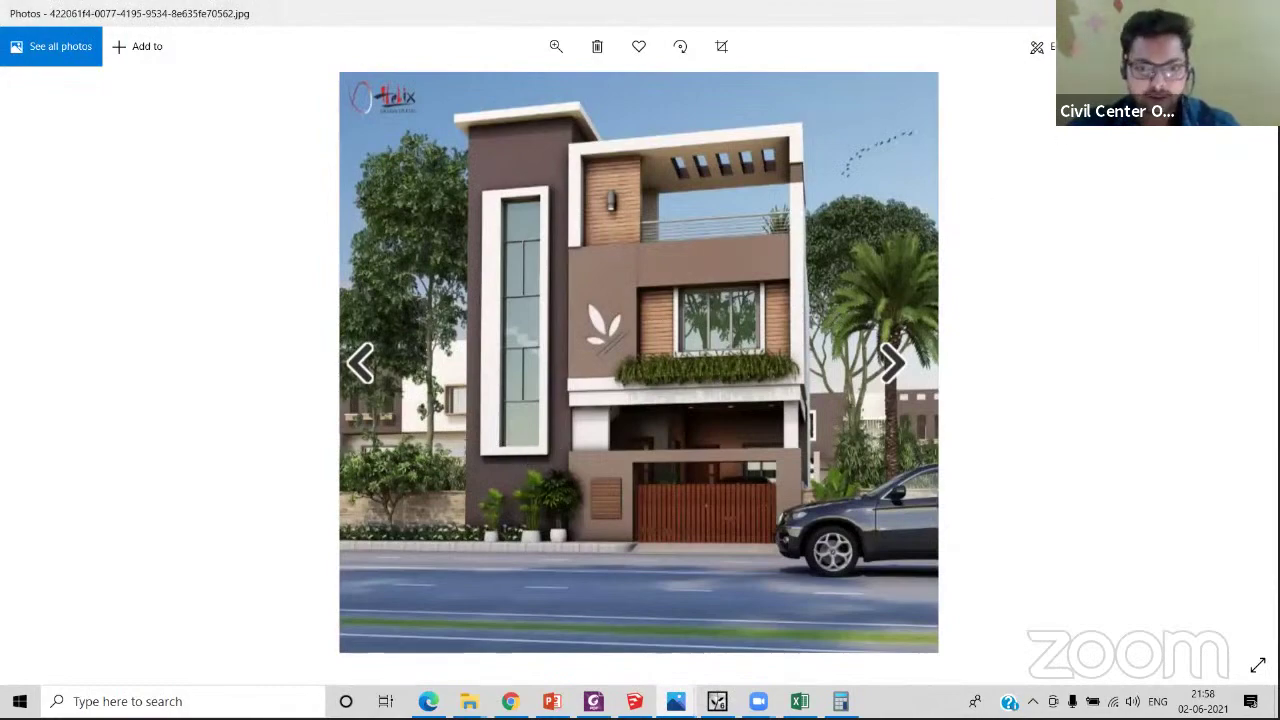
left_click(890, 362)
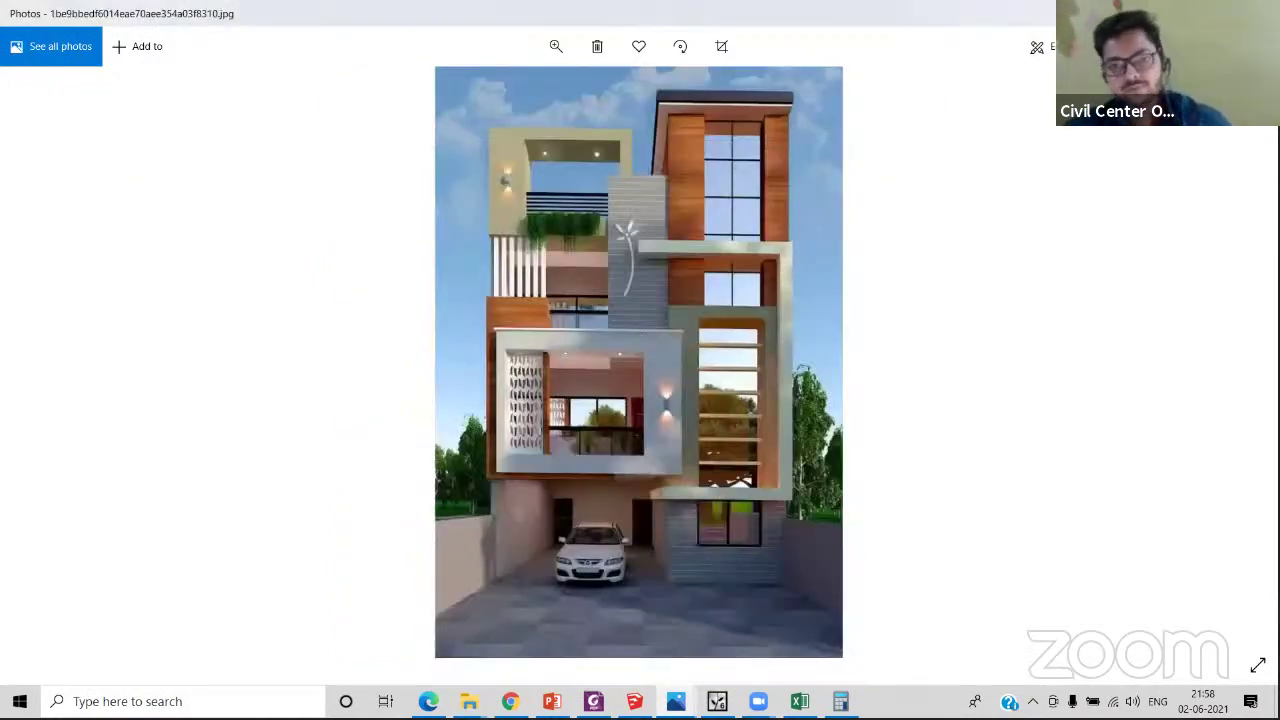
left_click(1184, 13)
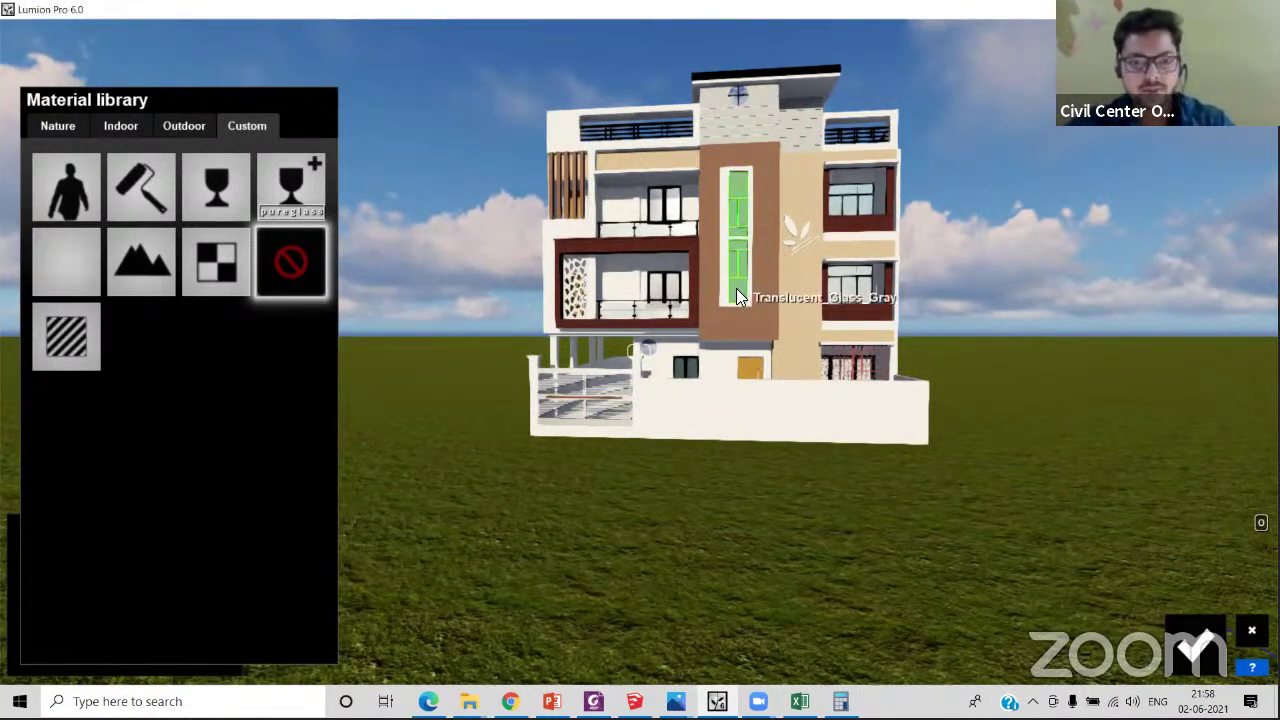
- Apply the indoor glass material TransparentPlastic_003 to the tall window and raise its reflectivity to slightly past the middle of the range
left_click(124, 126)
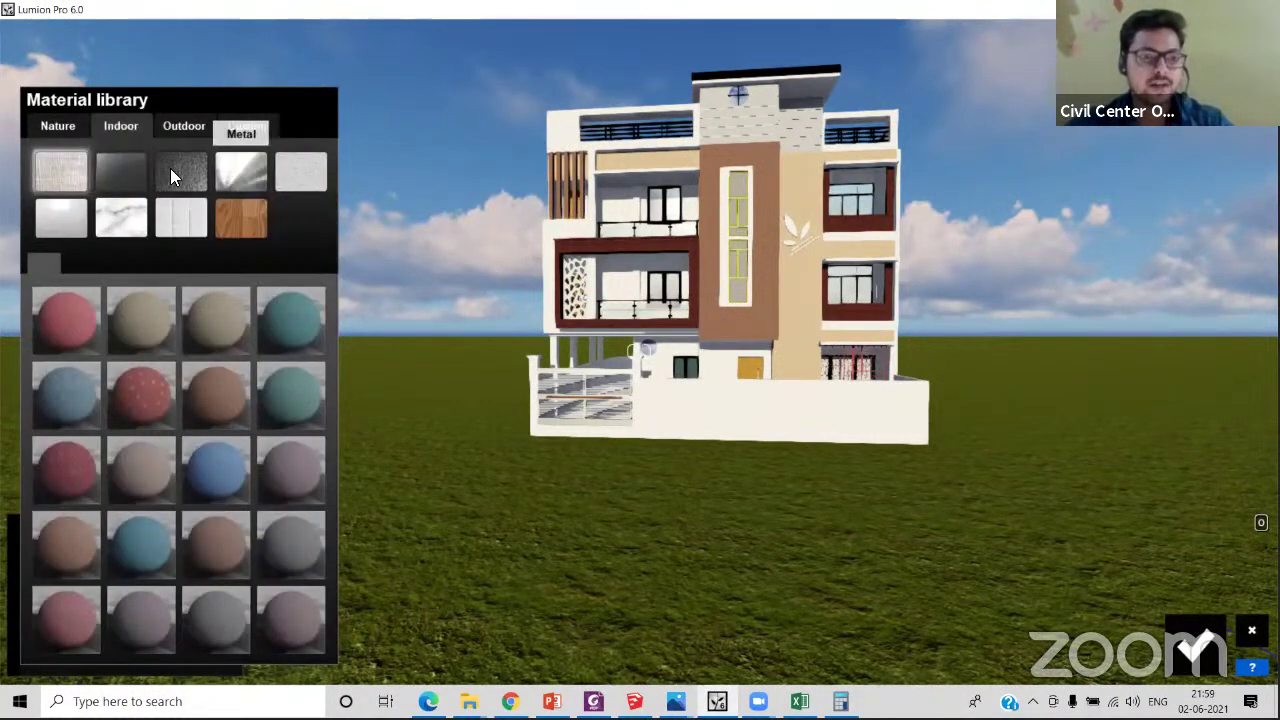
left_click(138, 164)
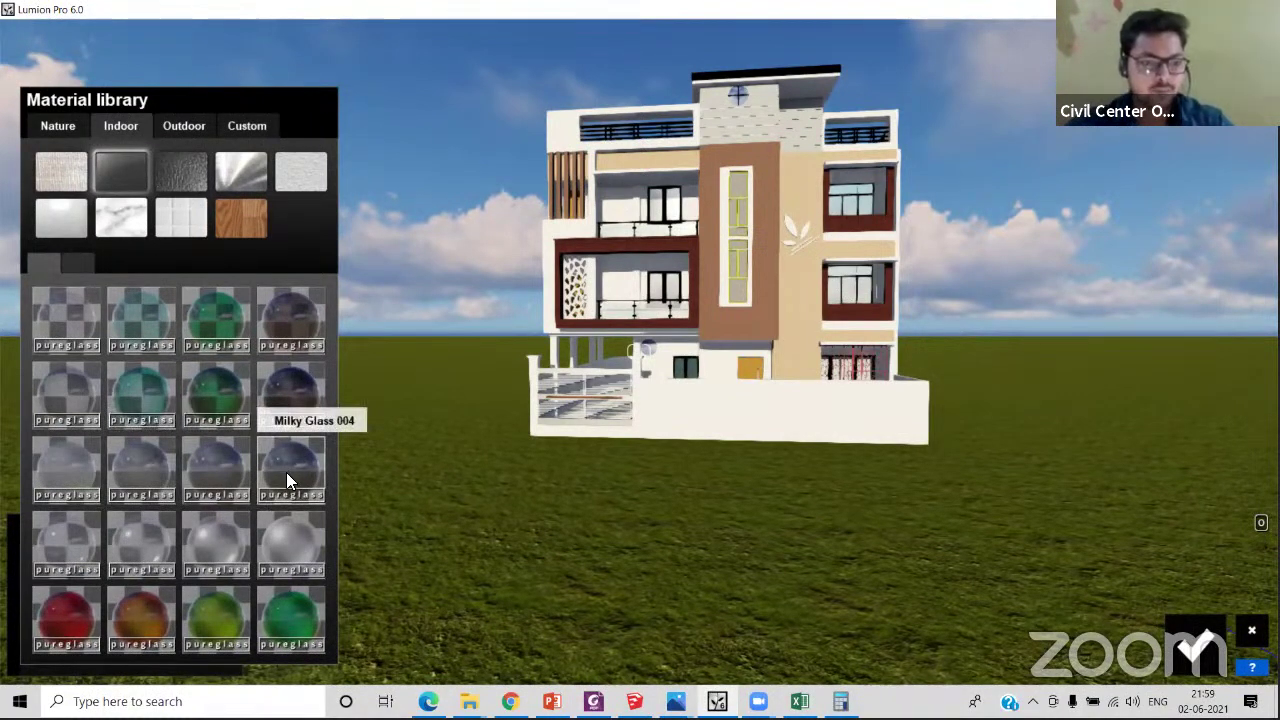
left_click(76, 264)
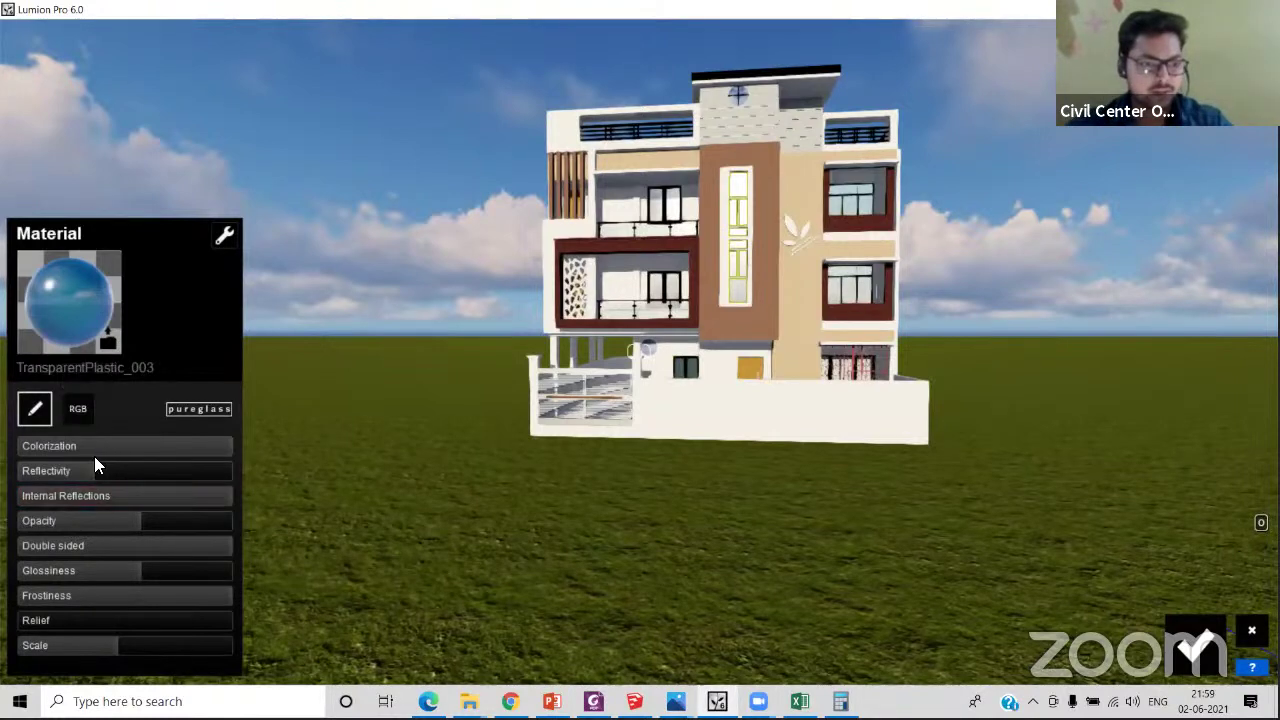
left_click(138, 474)
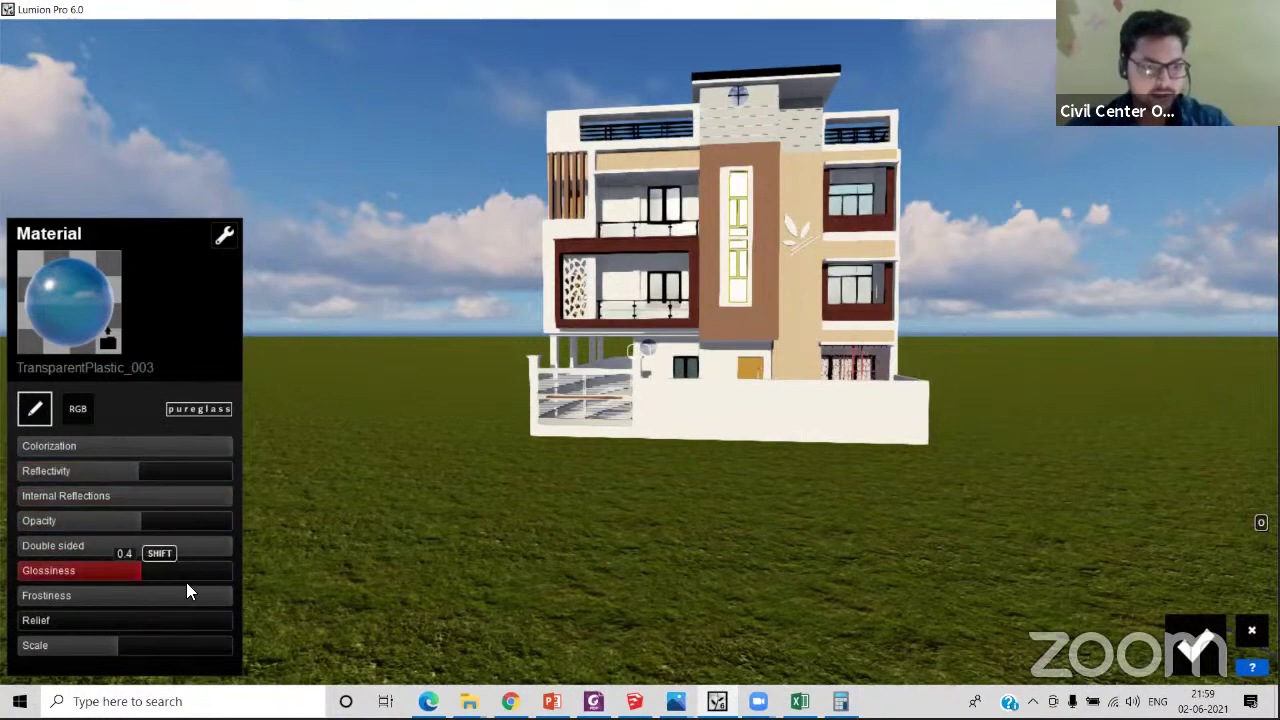
- Inspect the tall window's glass up close and compare it with the brown house's tall window in the Photos reference image
right_click_drag(864, 160, 852, 170)
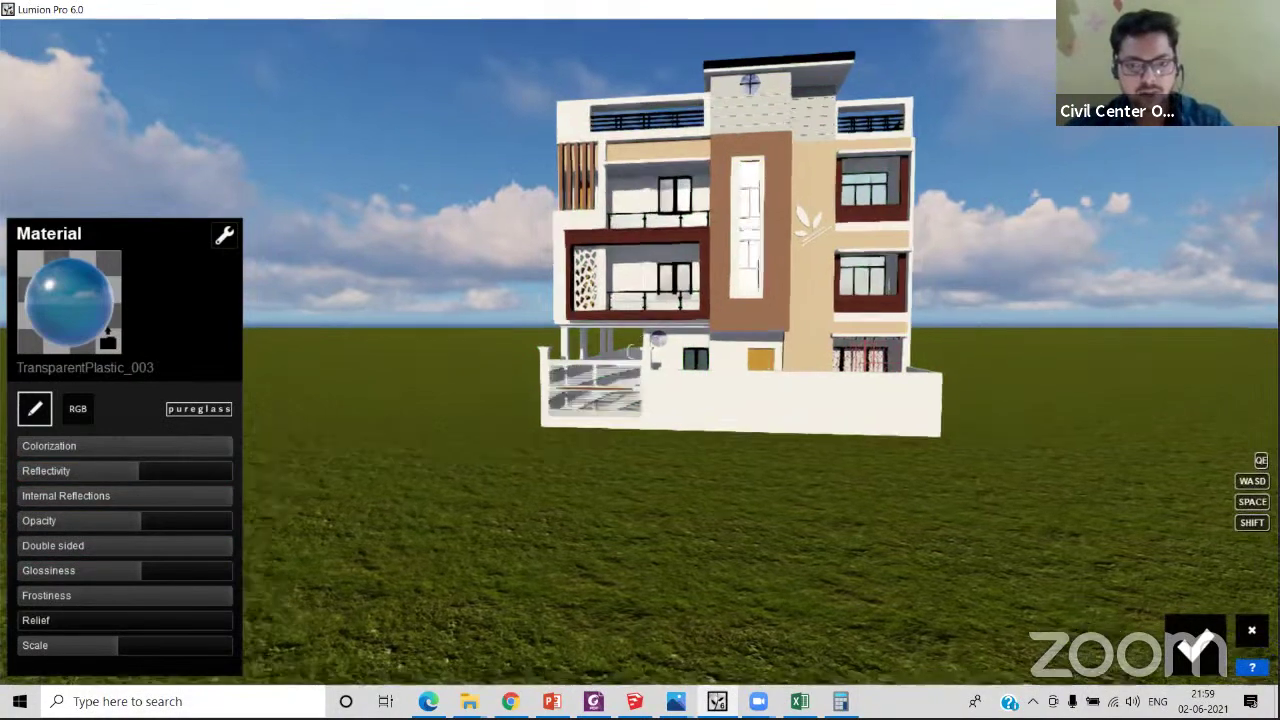
right_click_drag(634, 350, 640, 351)
key("w")
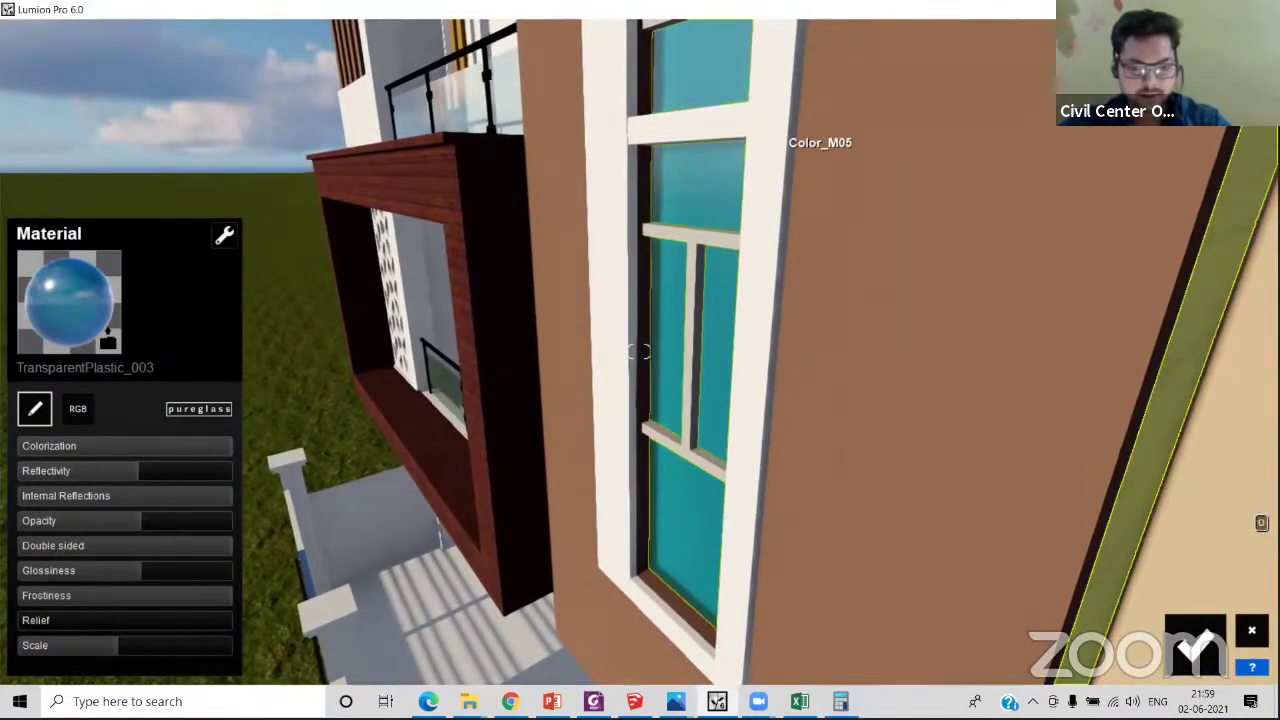
left_click(676, 701)
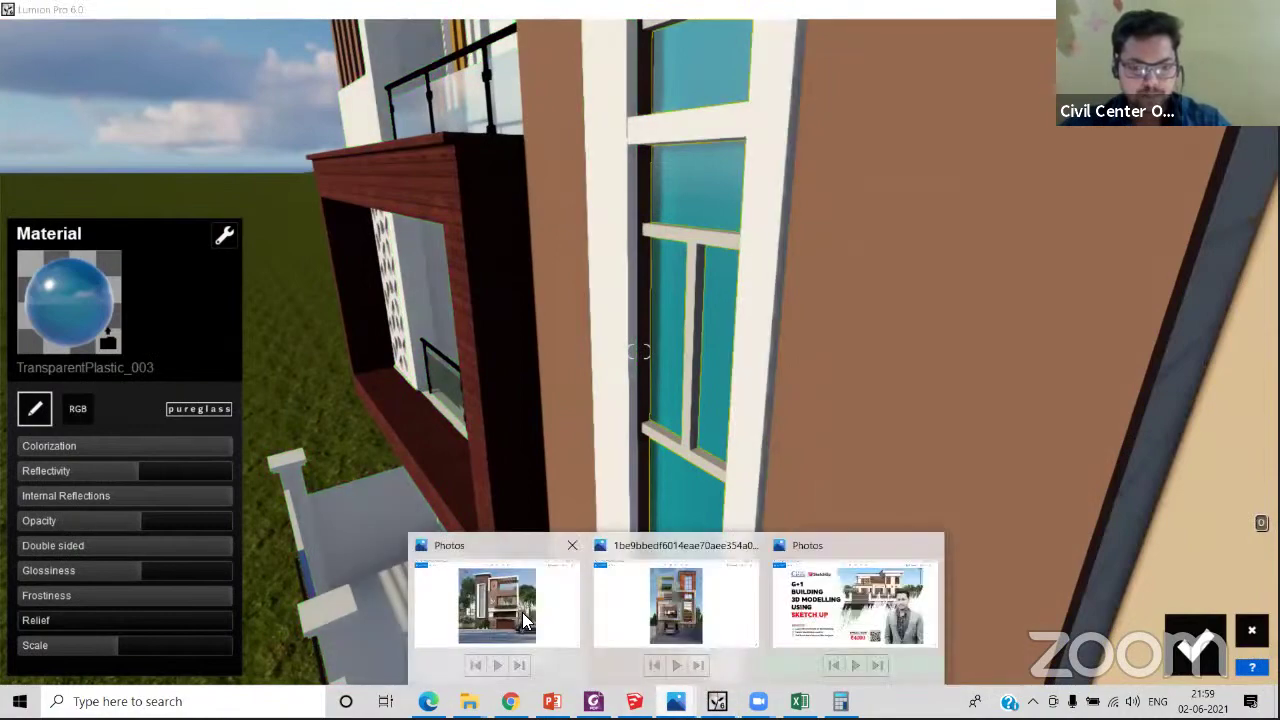
left_click(524, 620)
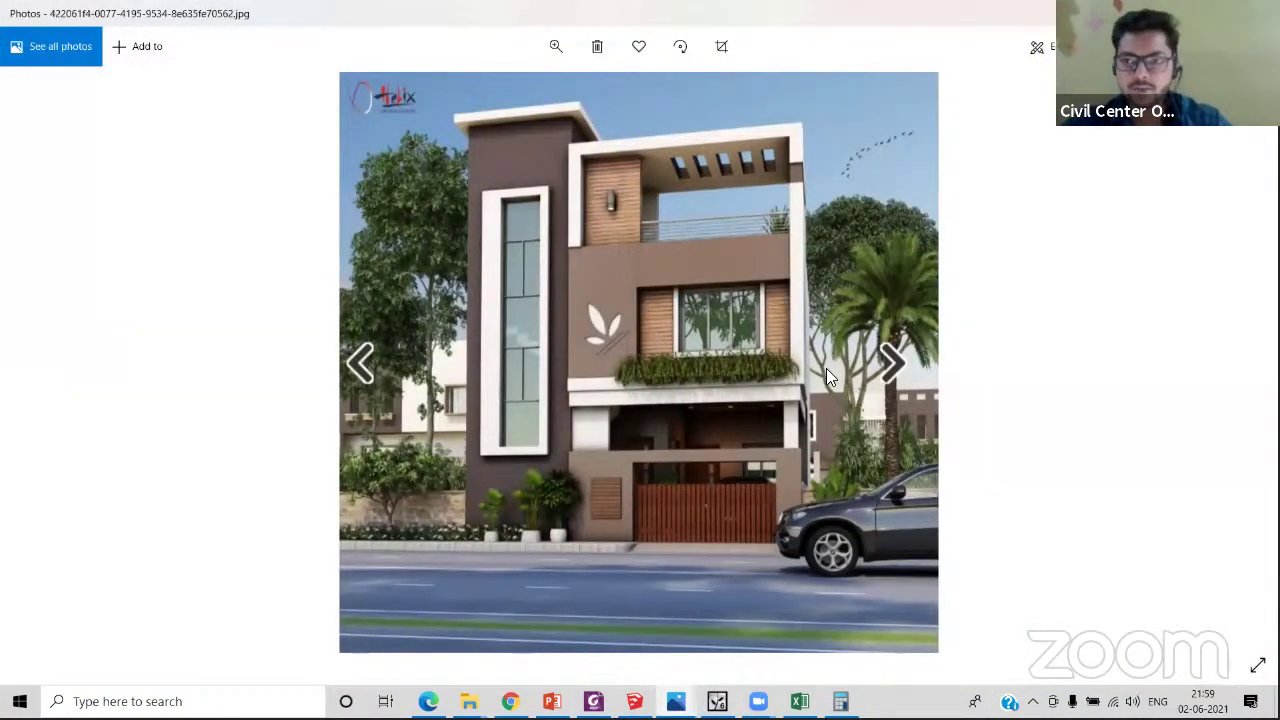
key("alt+Tab")
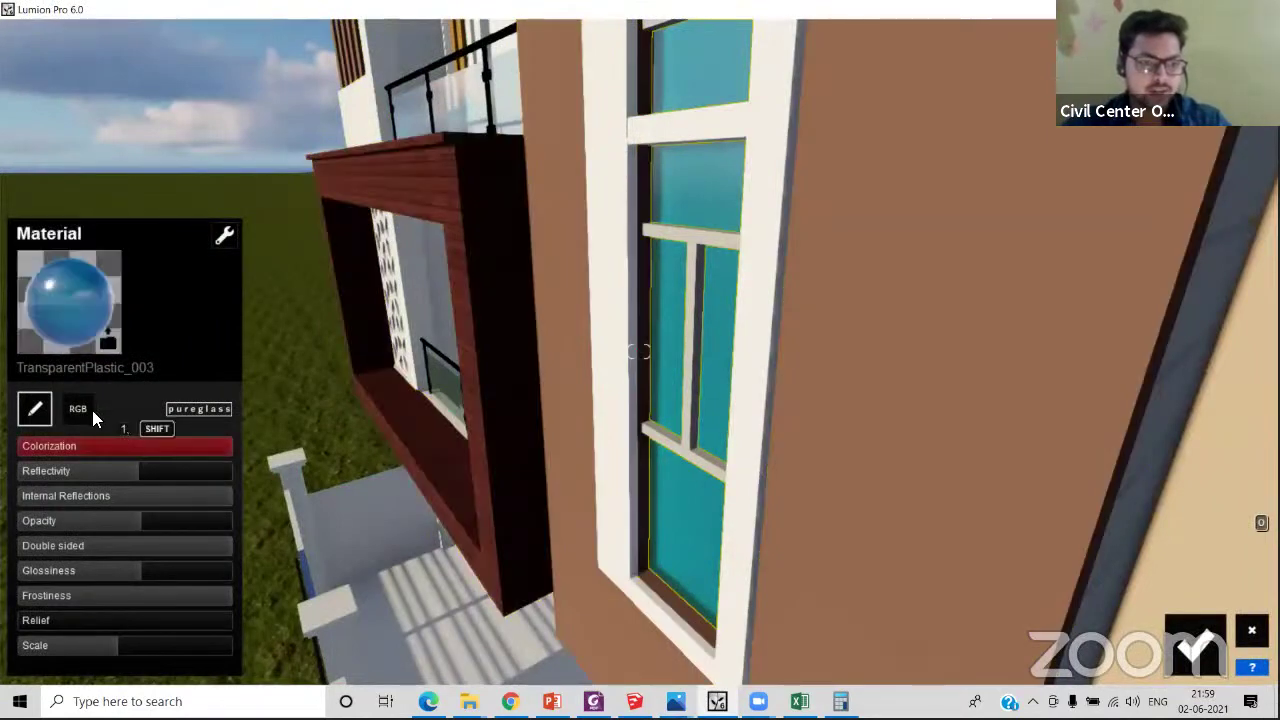
- Recolour the tall window's glass from cyan to a medium blue
left_click(84, 406)
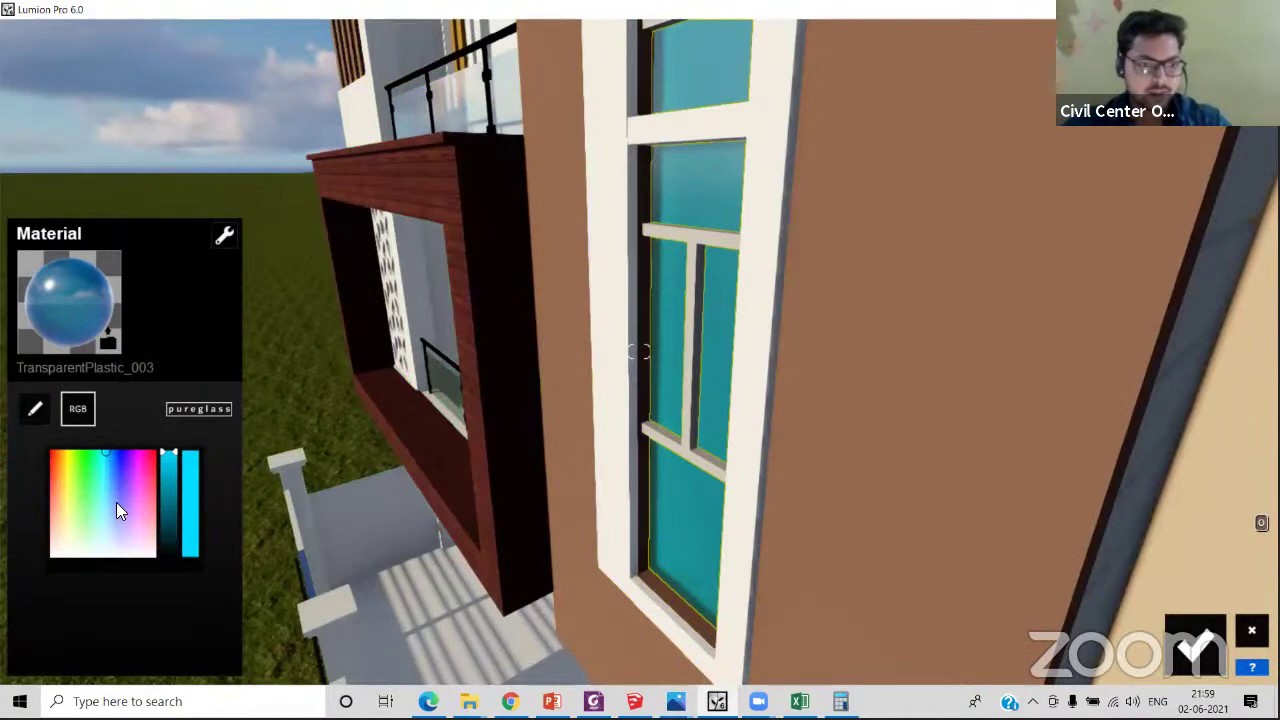
left_click(116, 500)
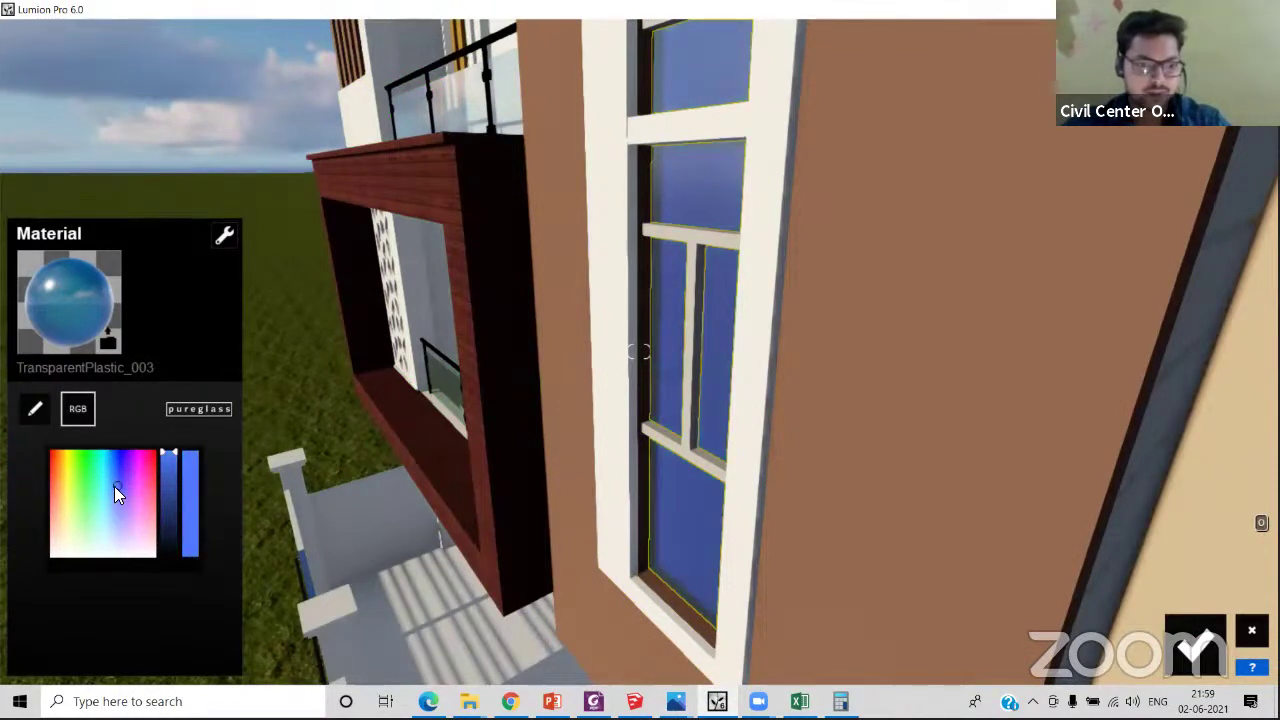
left_click(116, 487)
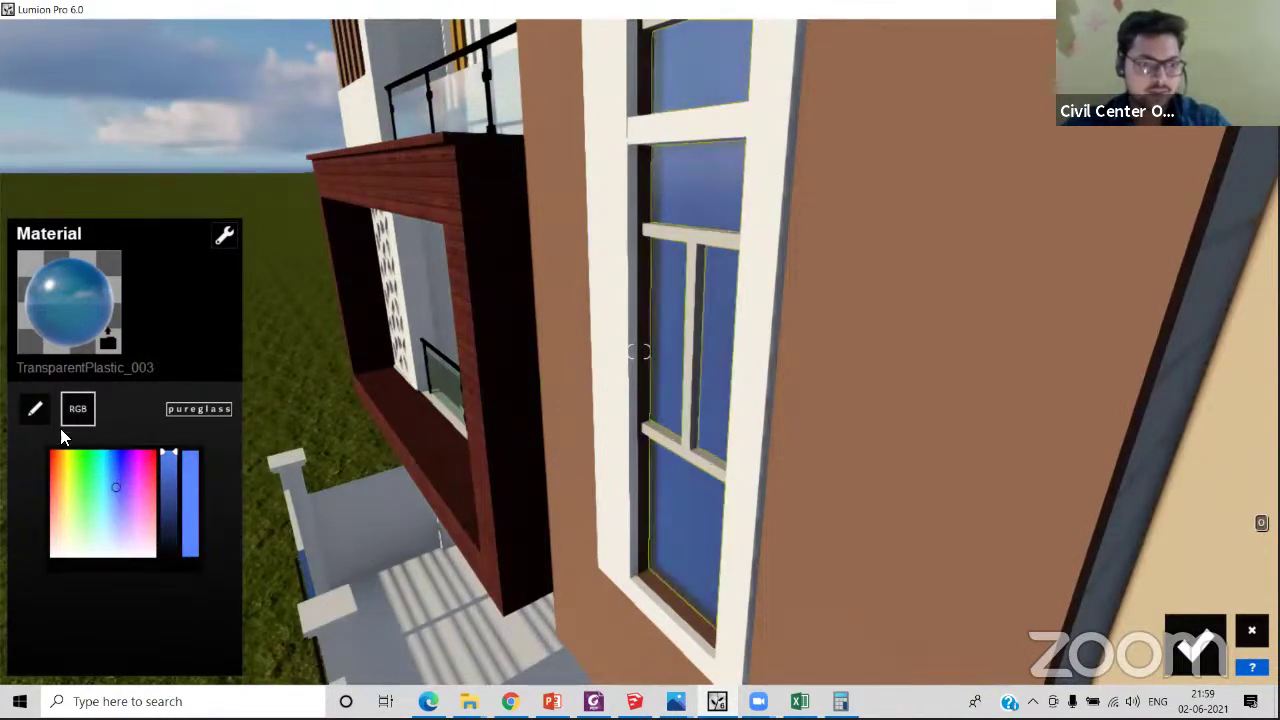
left_click(35, 408)
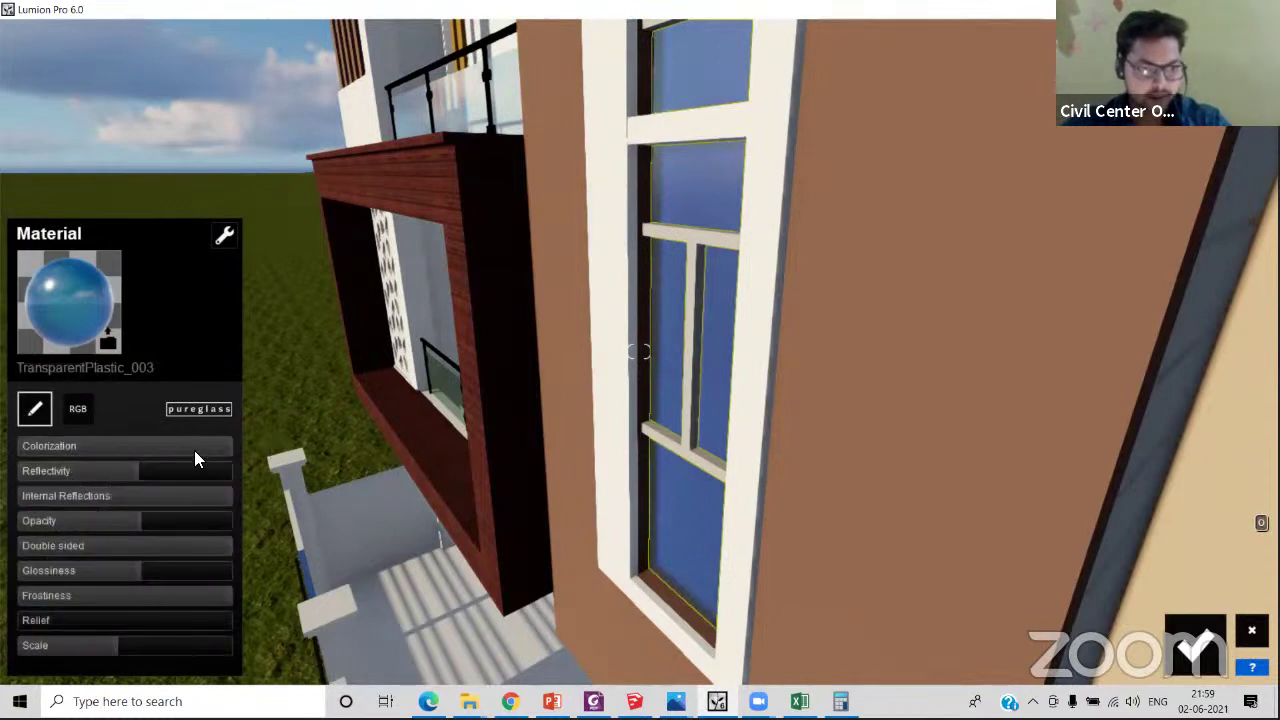
left_click(73, 410)
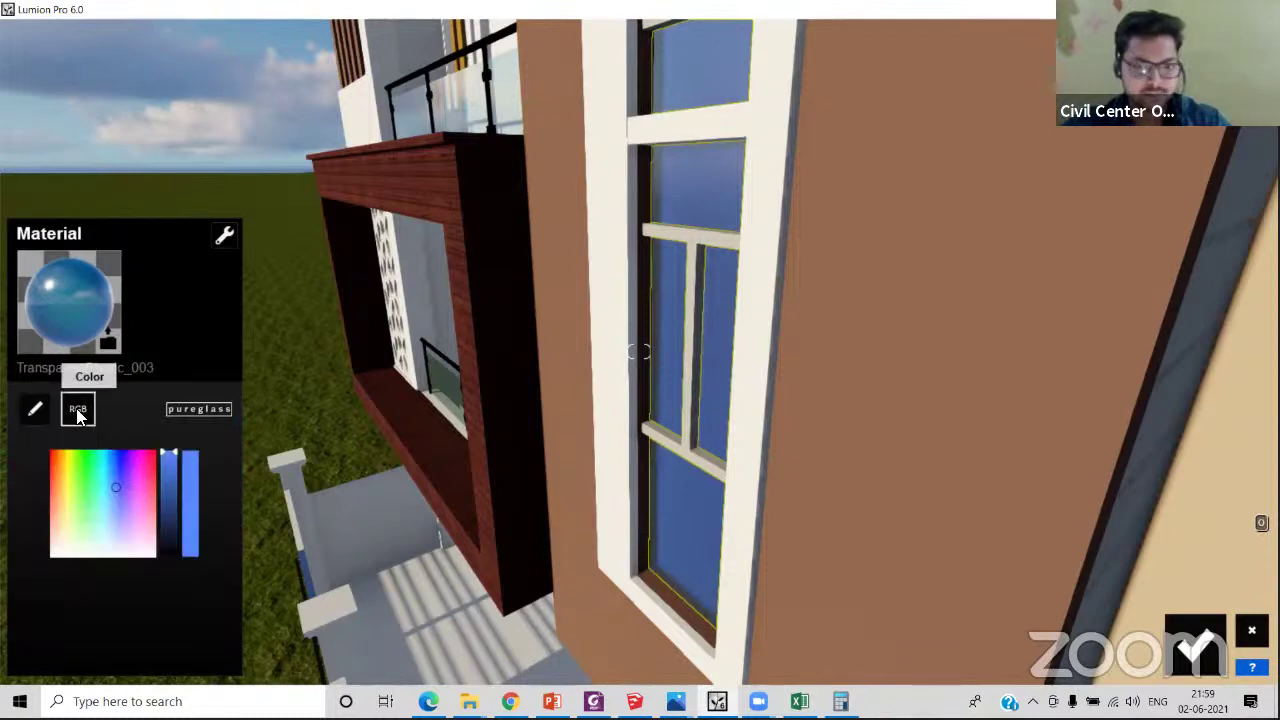
left_click(115, 479)
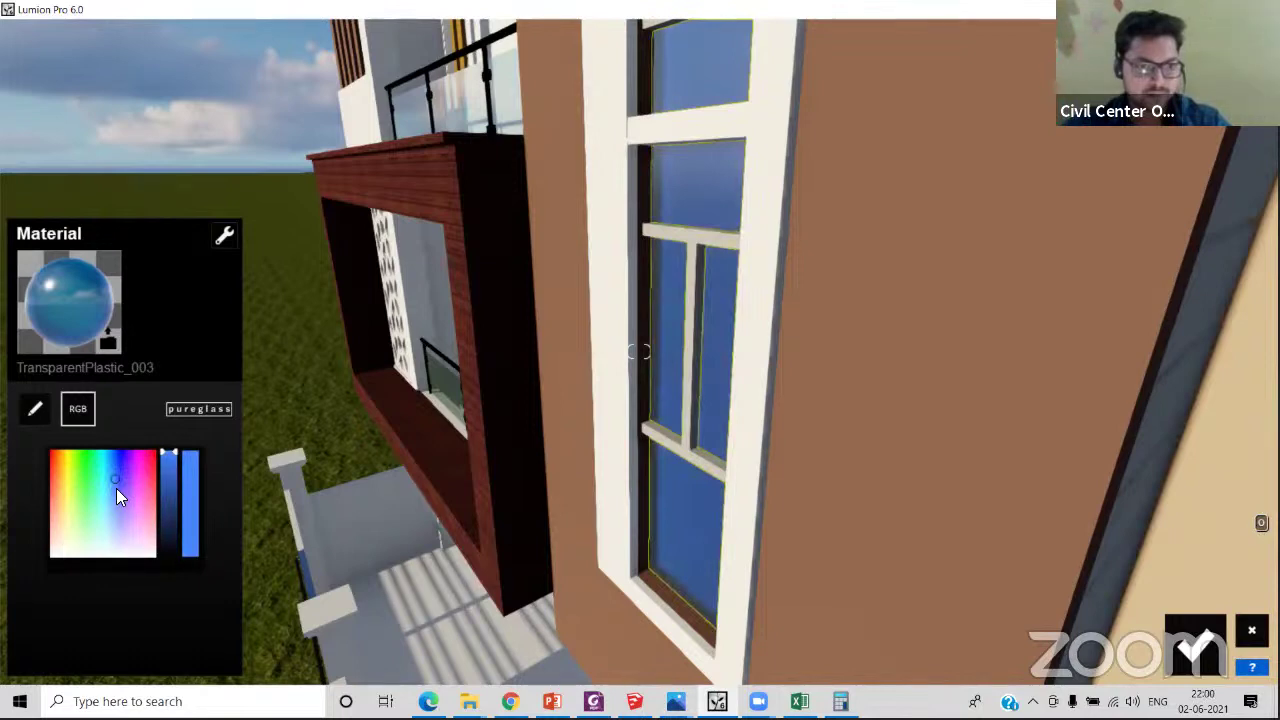
- Set the tall window glass's reflectivity to 7.6 and opacity to 0.3, with colorization and internal reflections at about three-quarters of their range
left_click(35, 409)
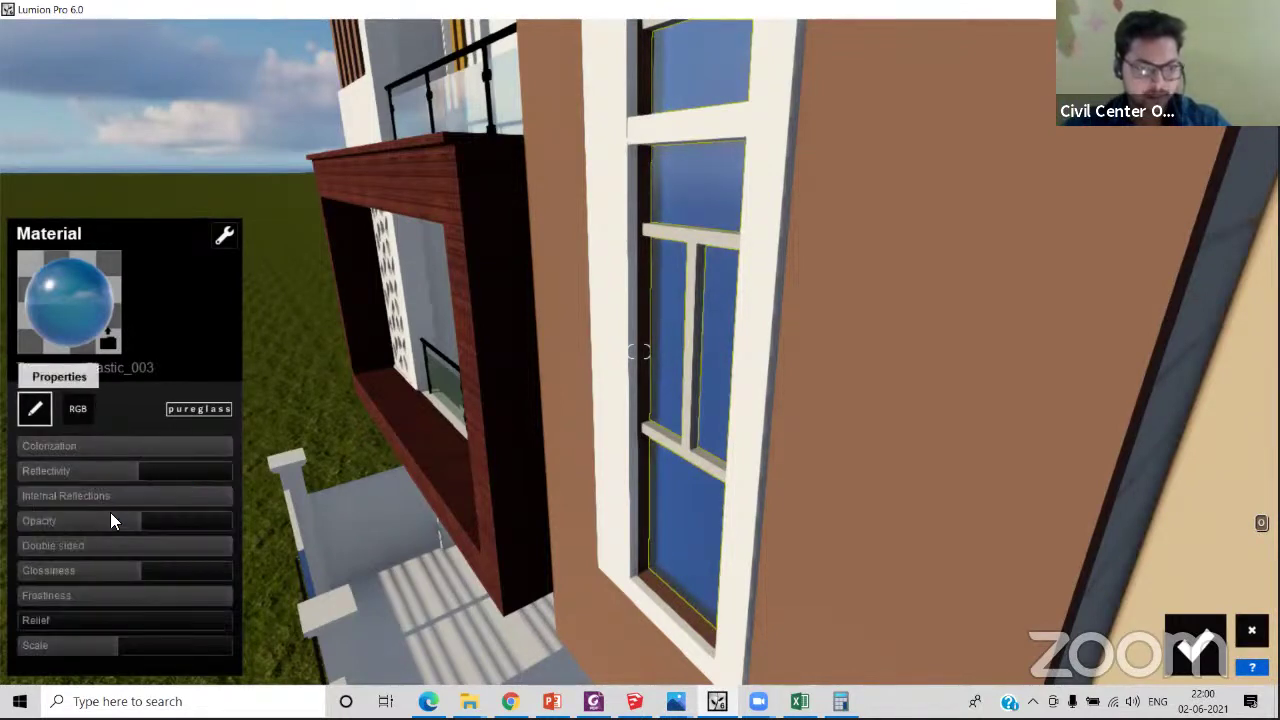
left_click(165, 474)
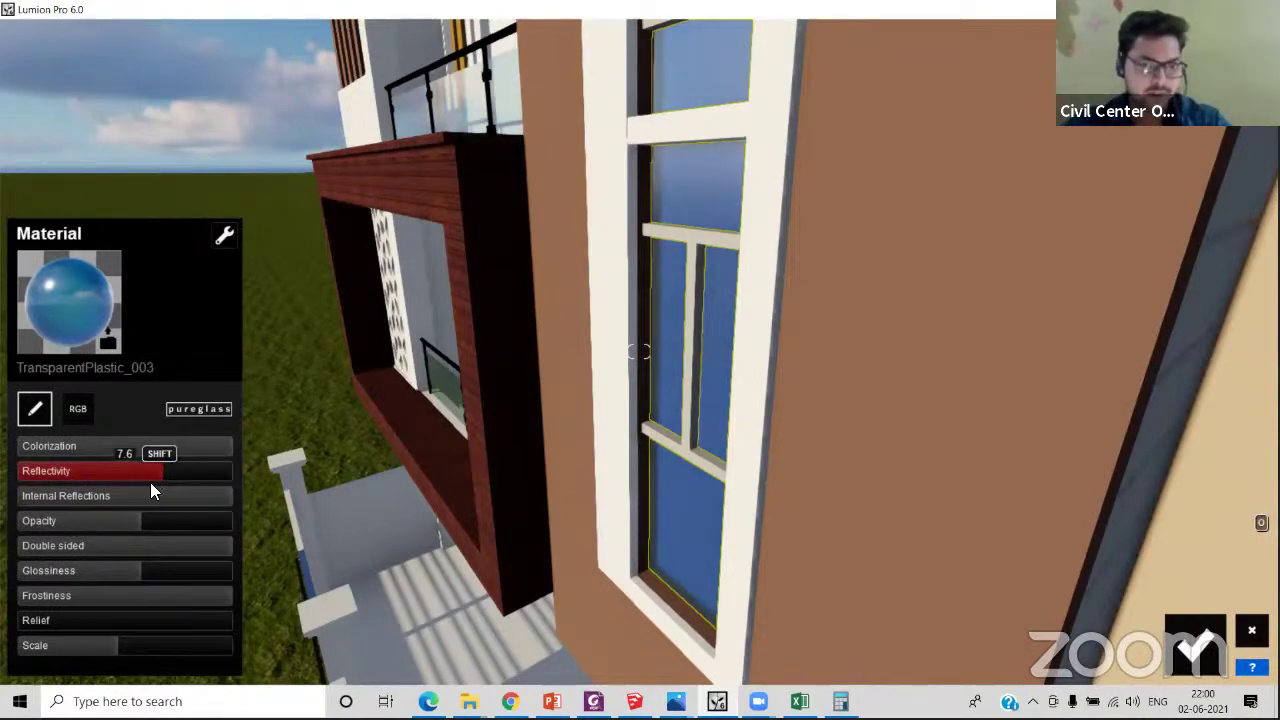
left_click(186, 446)
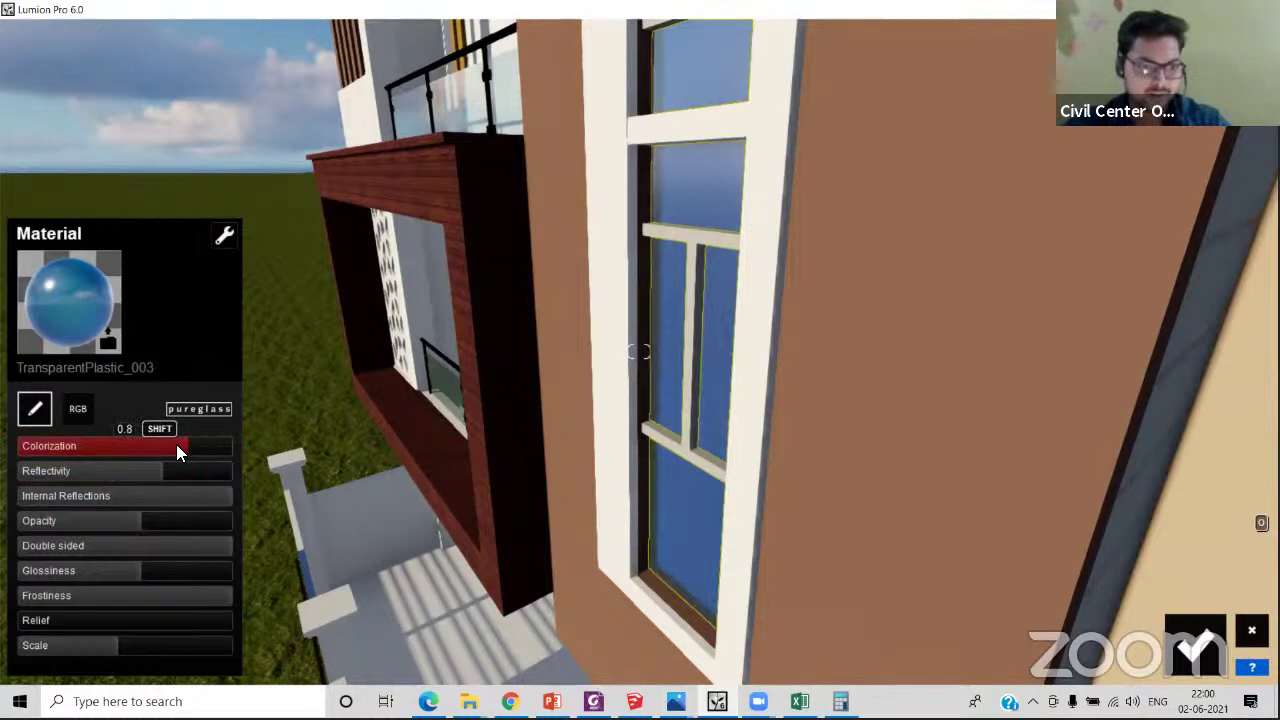
left_click(181, 496)
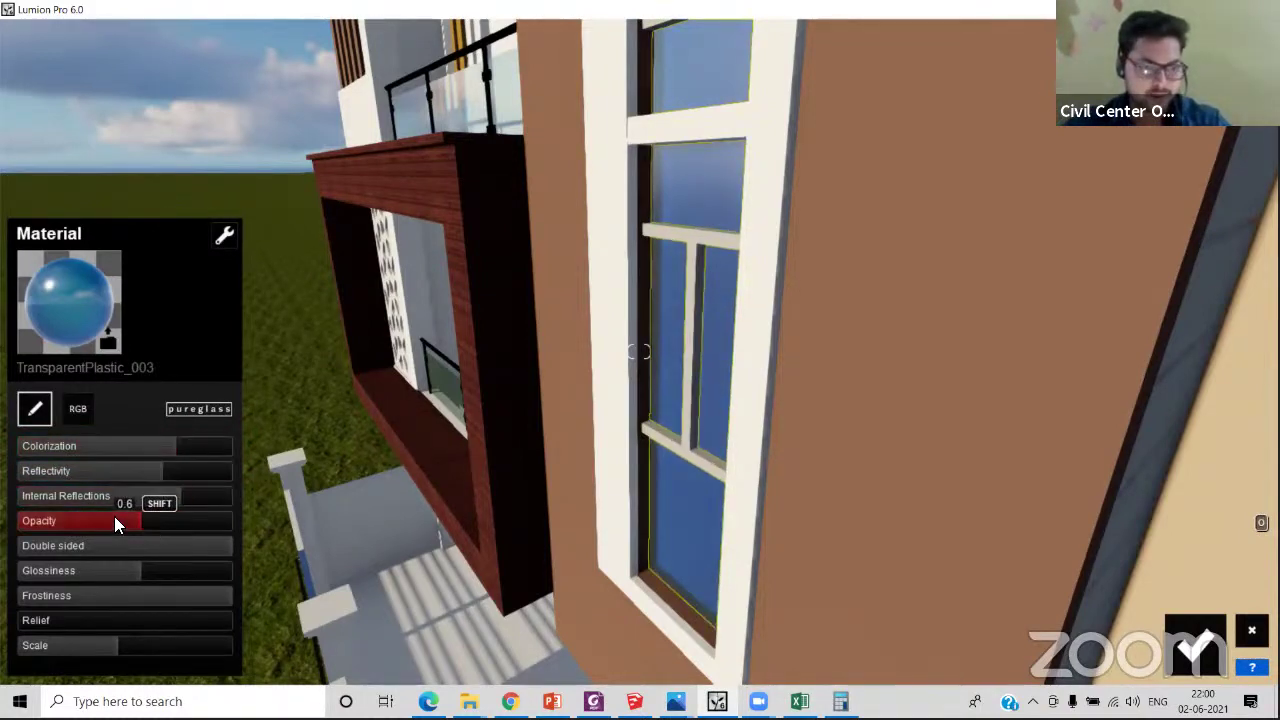
left_click(87, 515)
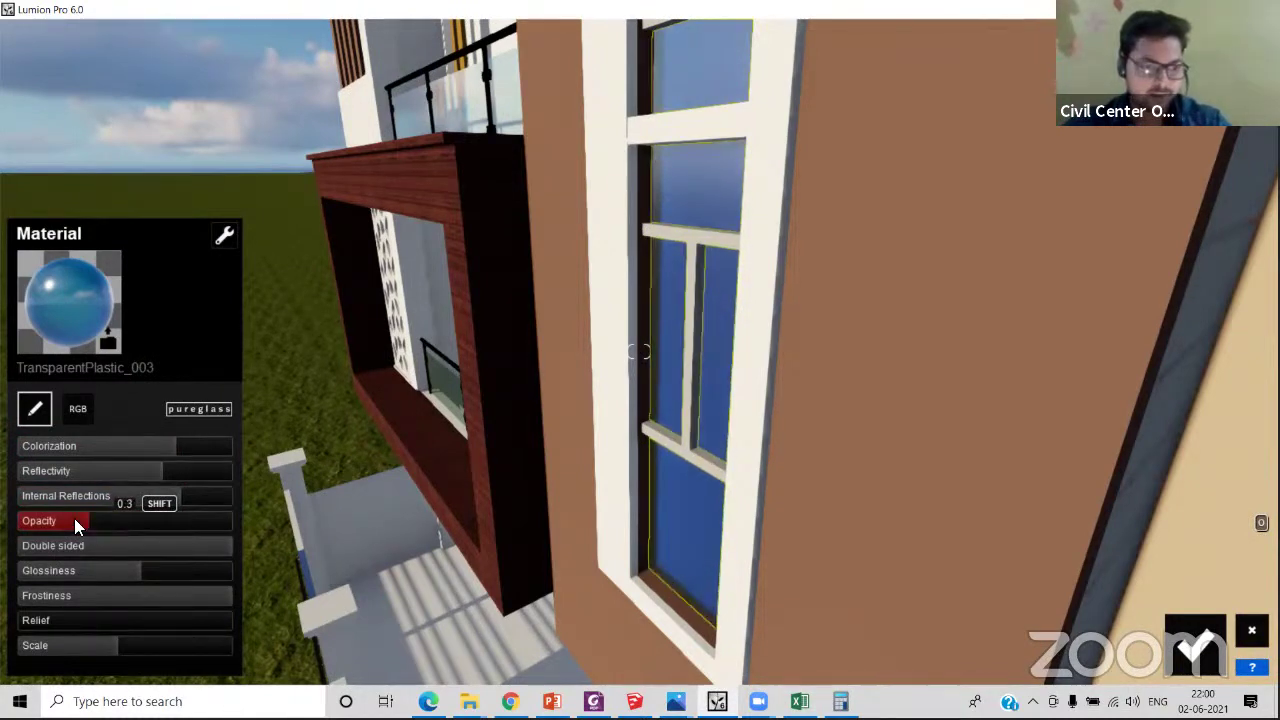
mouse_move(176, 548)
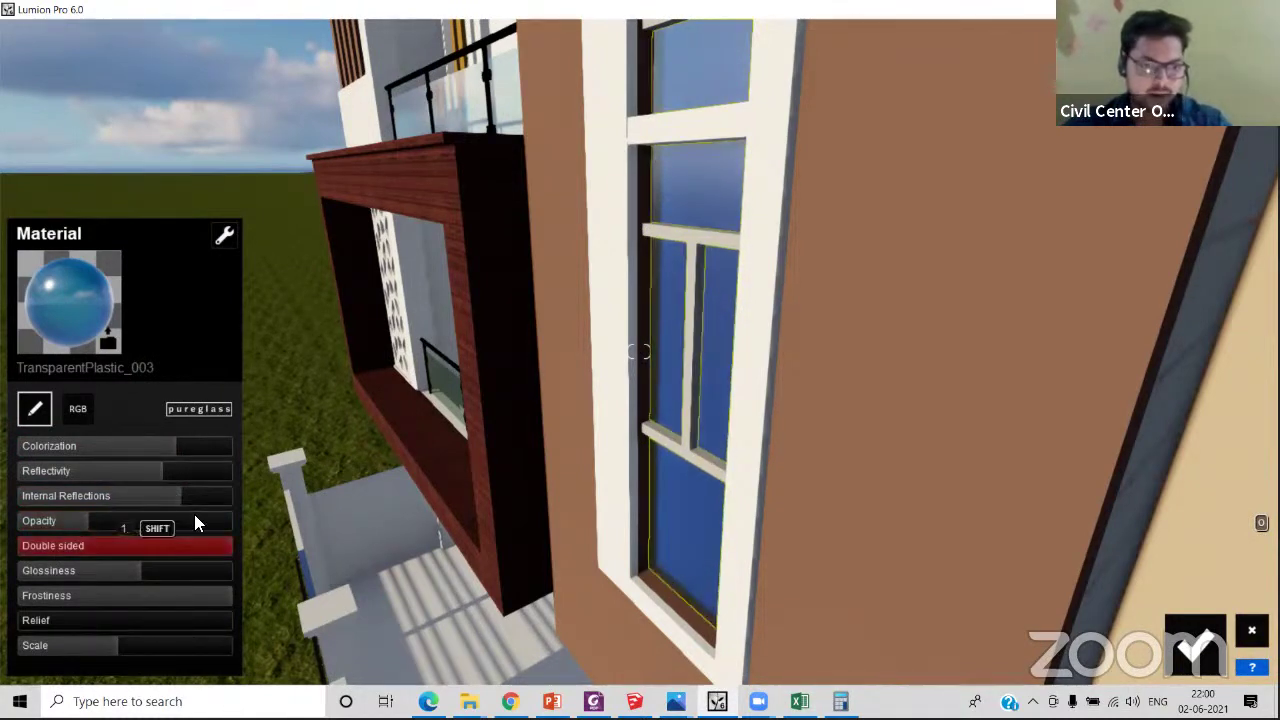
- Set the tall window glass's glossiness to 0.3, reduce its frostiness to about four-fifths, and save the material changes
left_click(106, 566)
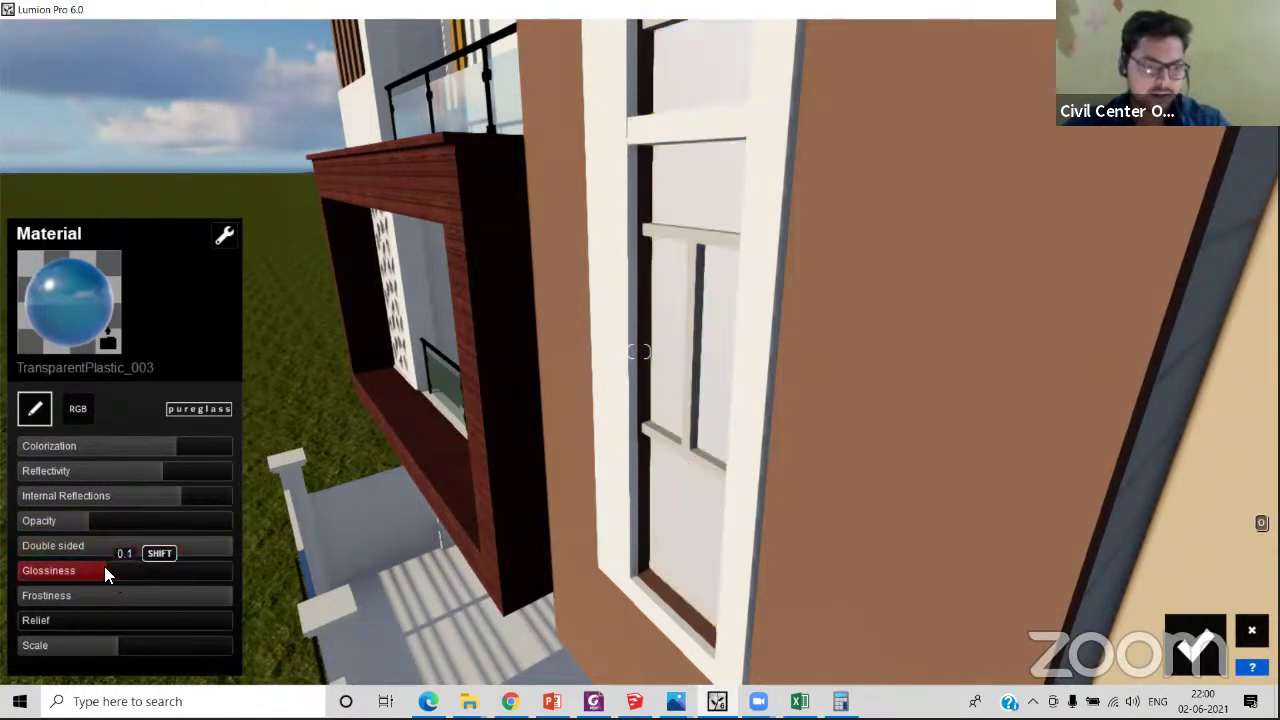
left_click_drag(130, 578, 142, 576)
left_click(136, 571)
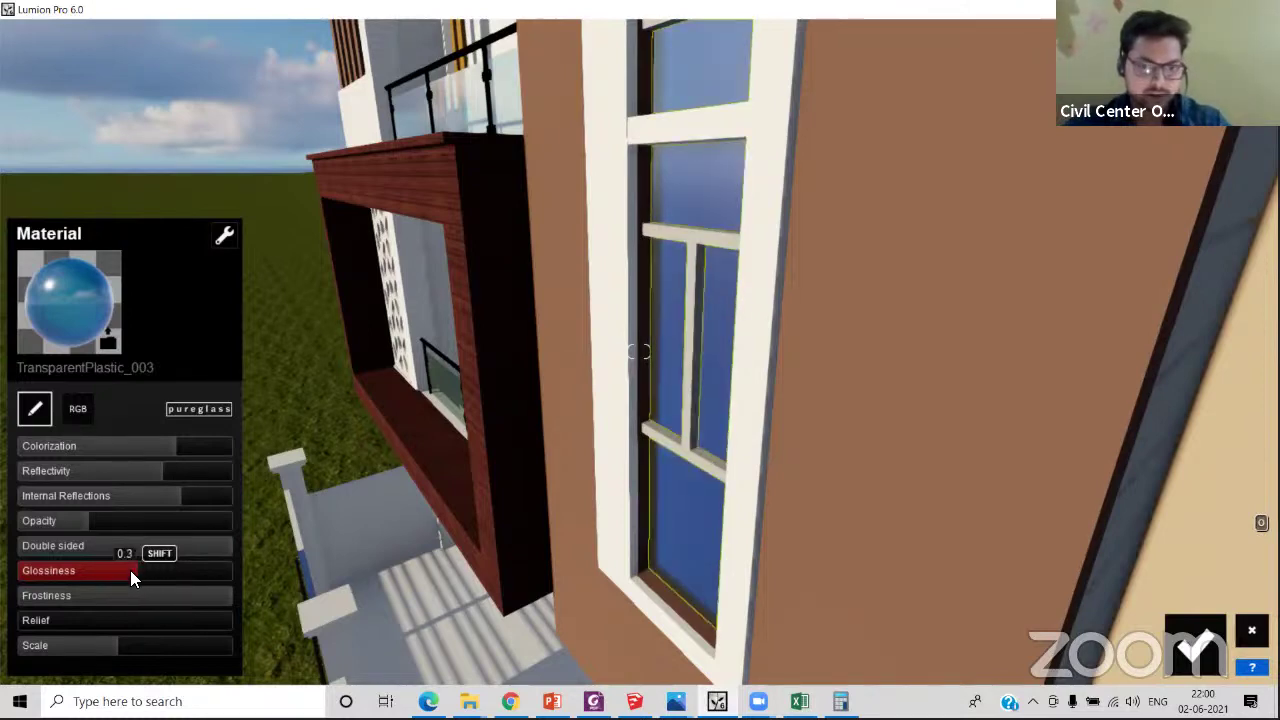
left_click(185, 592)
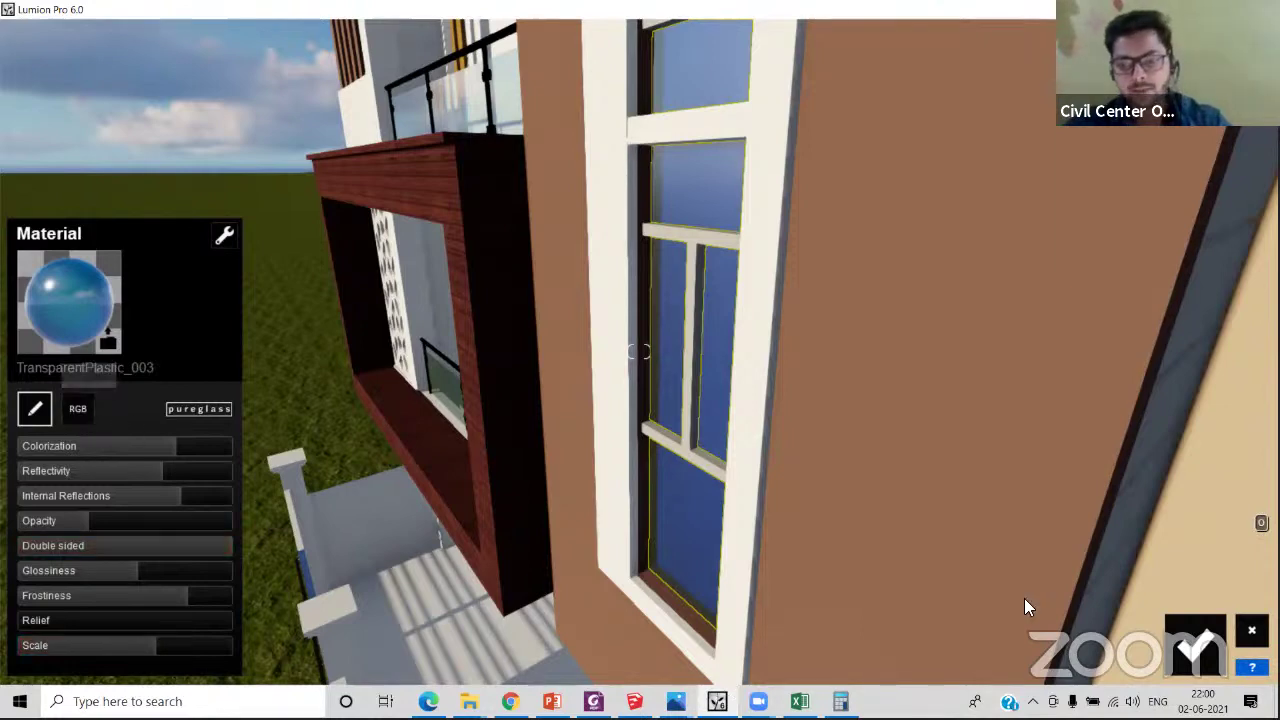
left_click(1195, 645)
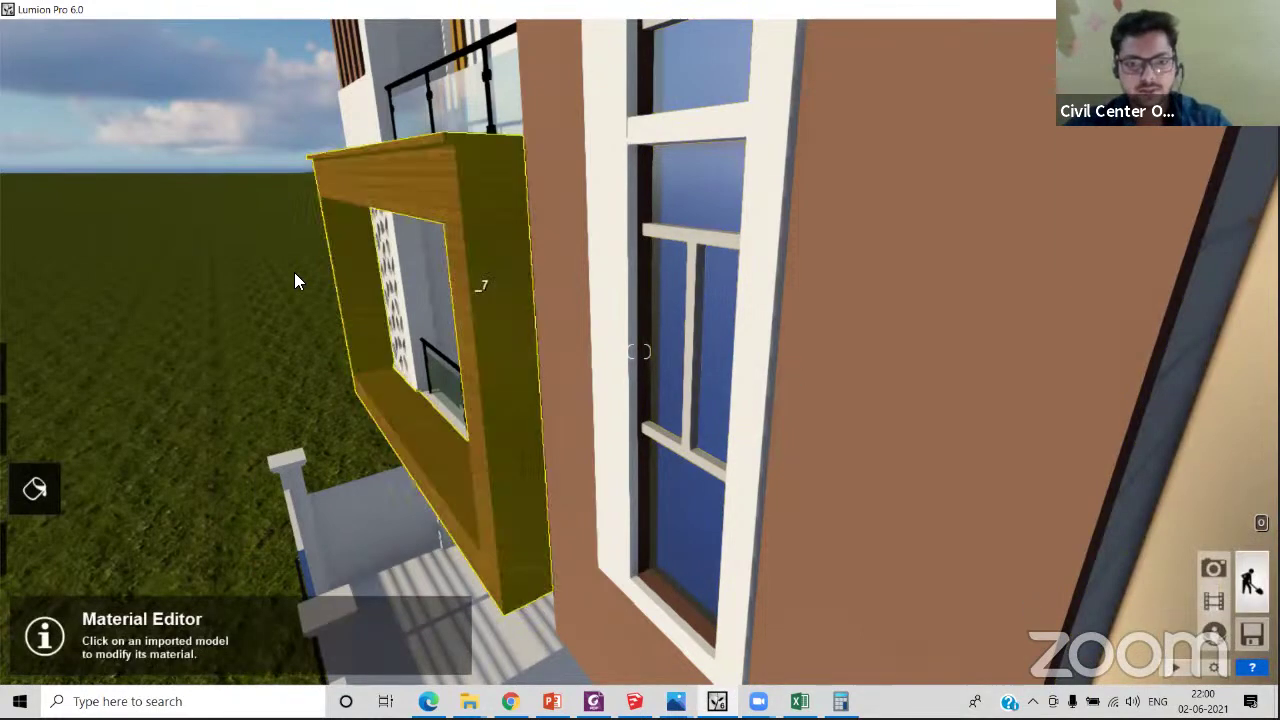
- Examine the tall window's blue glass from farther back and from several angles against the rest of the facade
key("s")
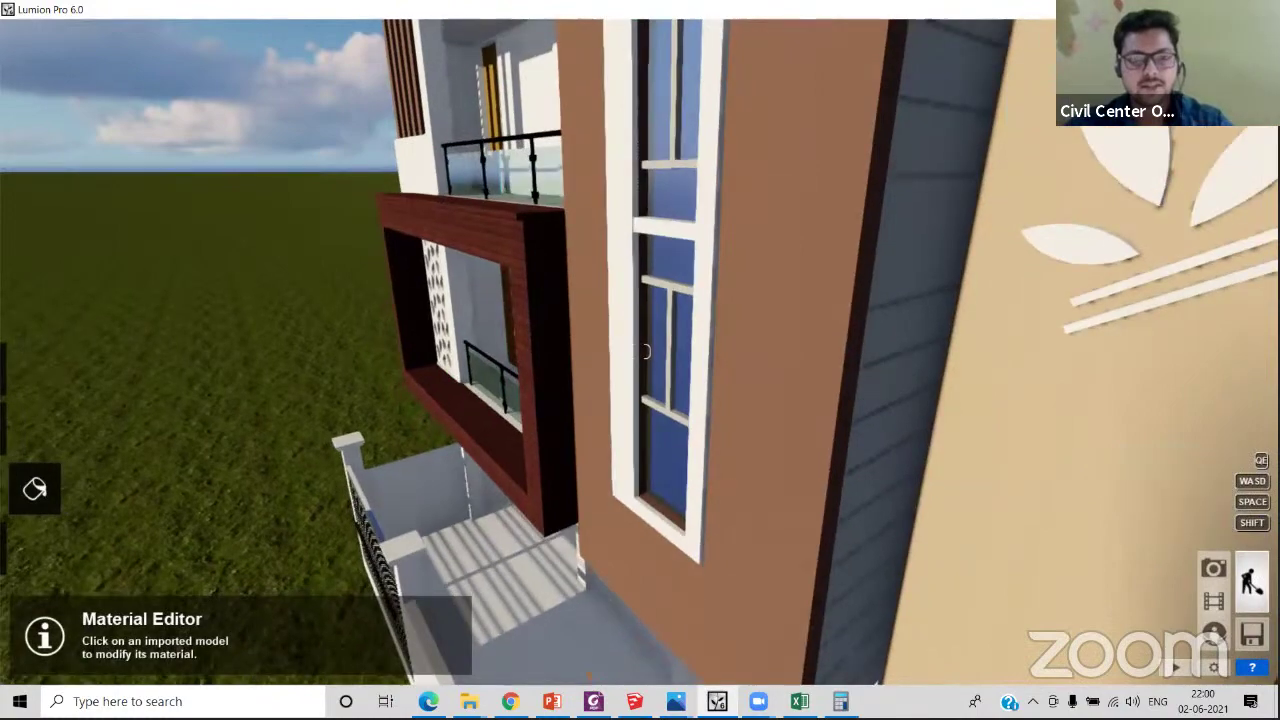
right_click_drag(640, 352, 845, 350)
key("s")
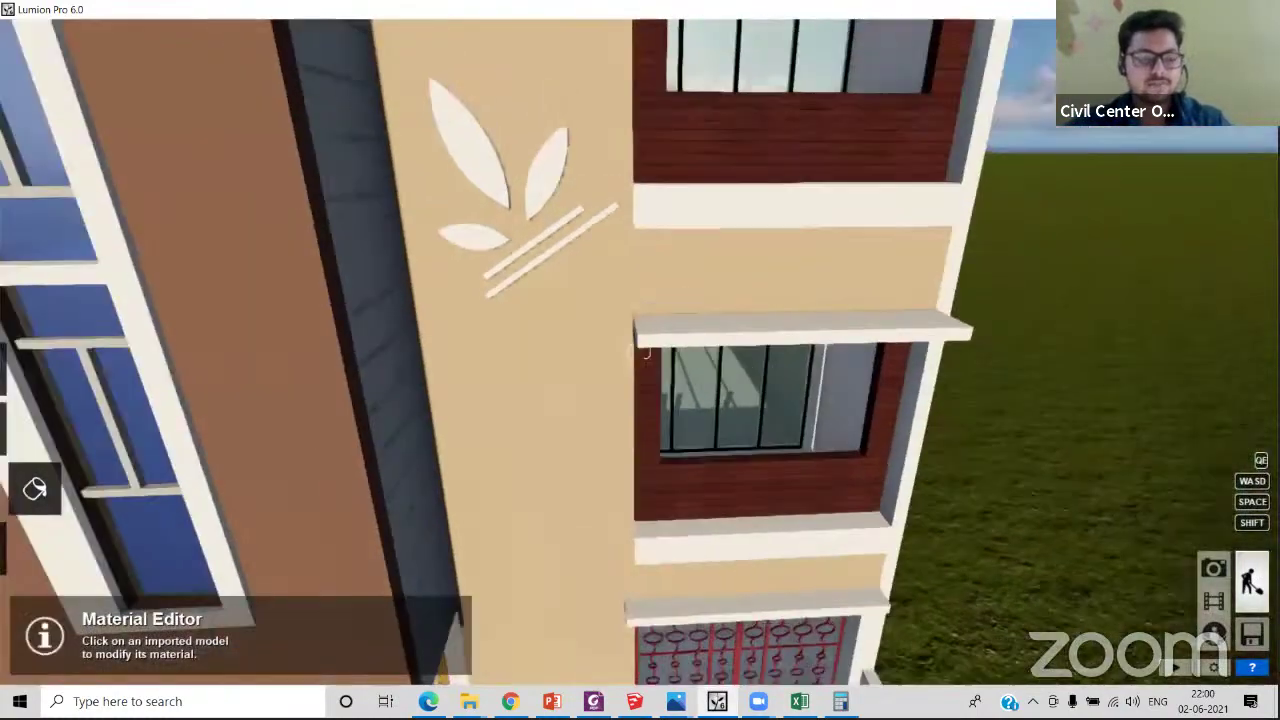
key("a")
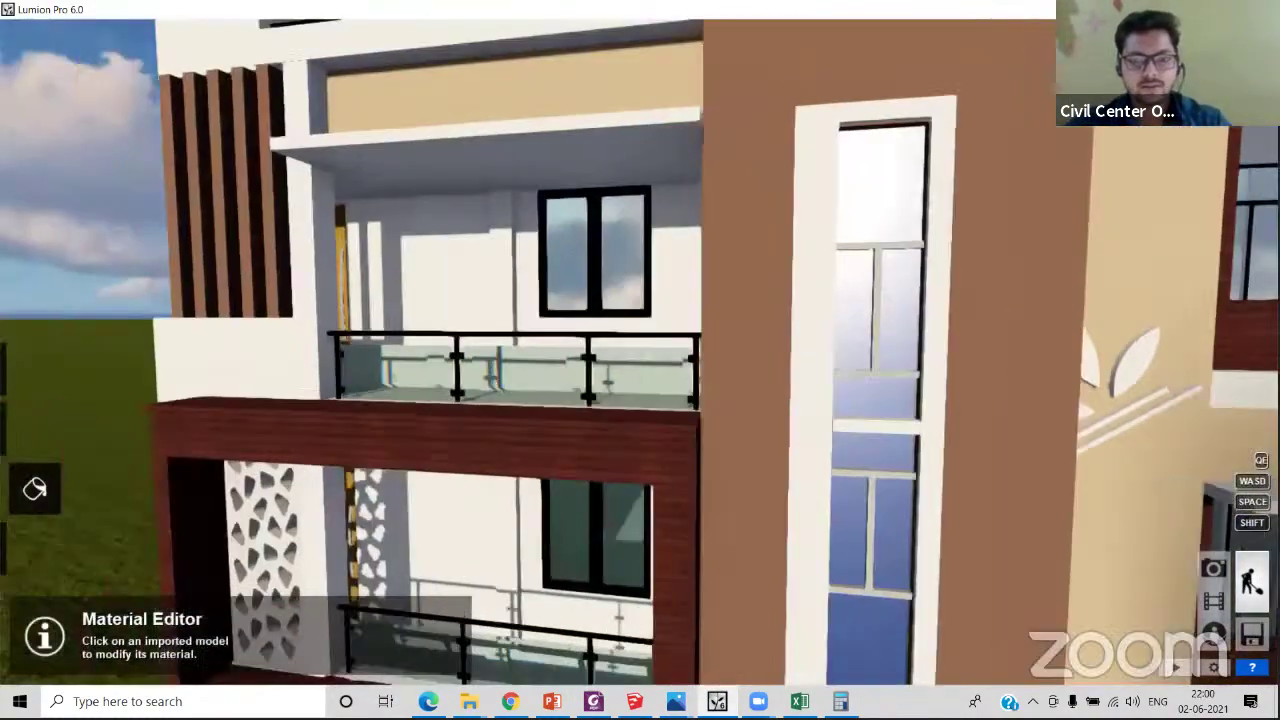
key("a")
key("s")
right_click_drag(640, 352, 770, 386)
key("s")
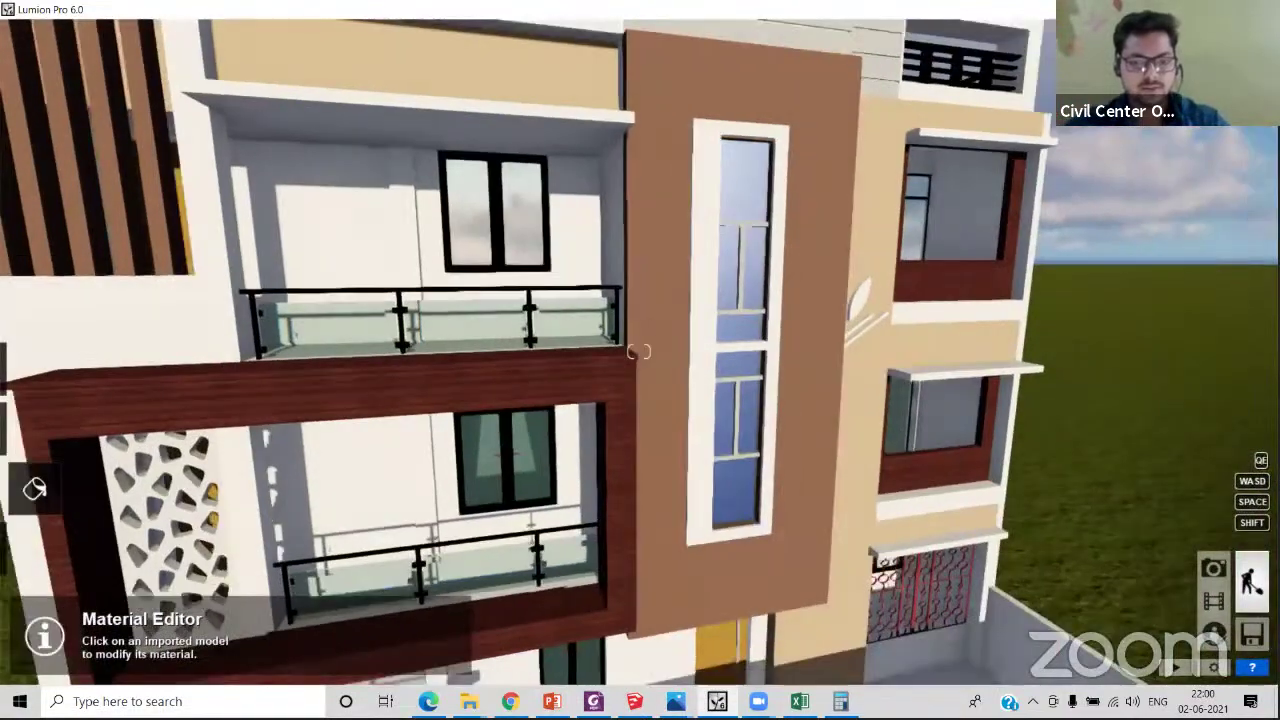
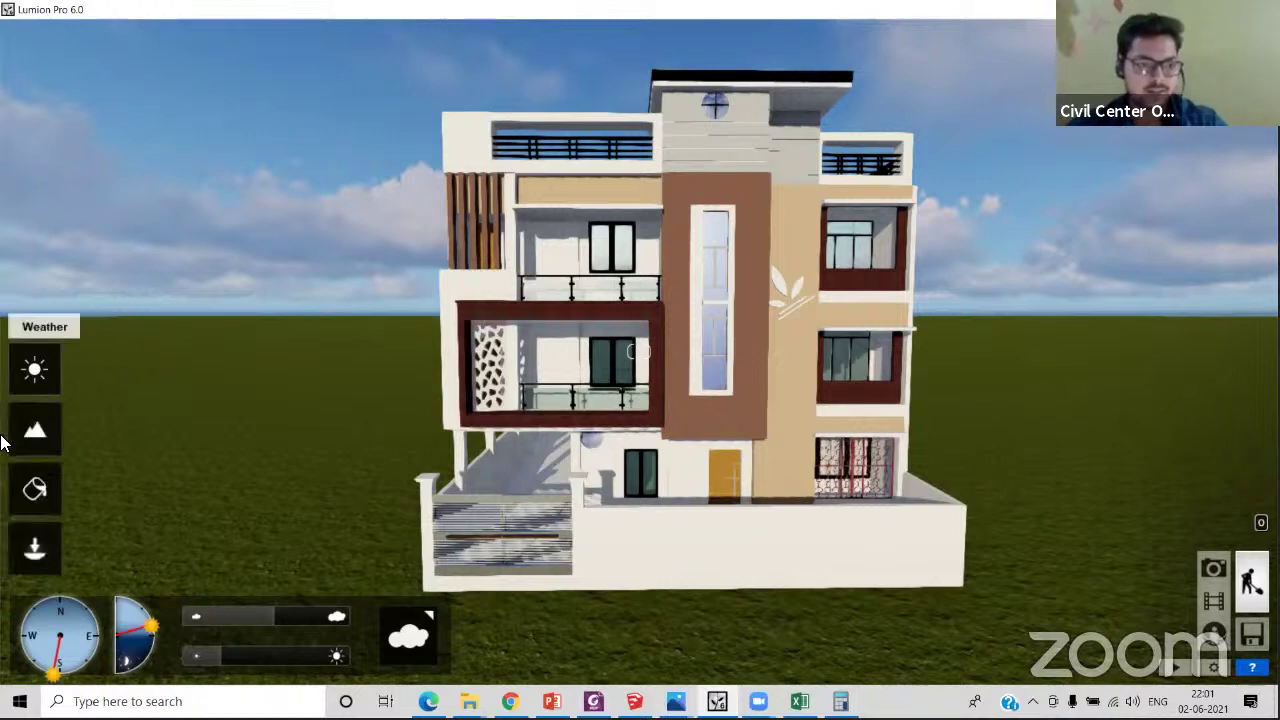
- Apply the indoor glass material TransparentPlastic_003 to the round windows' glass in the material editor
left_click(35, 487)
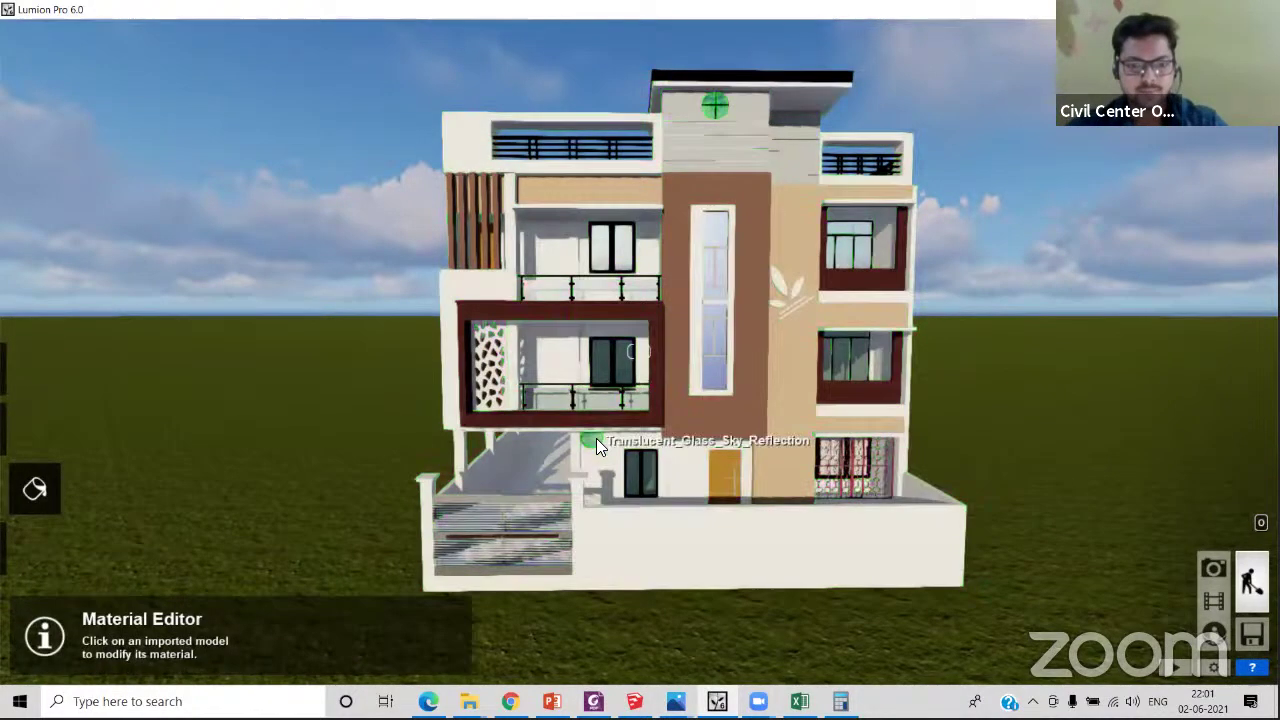
left_click(594, 440)
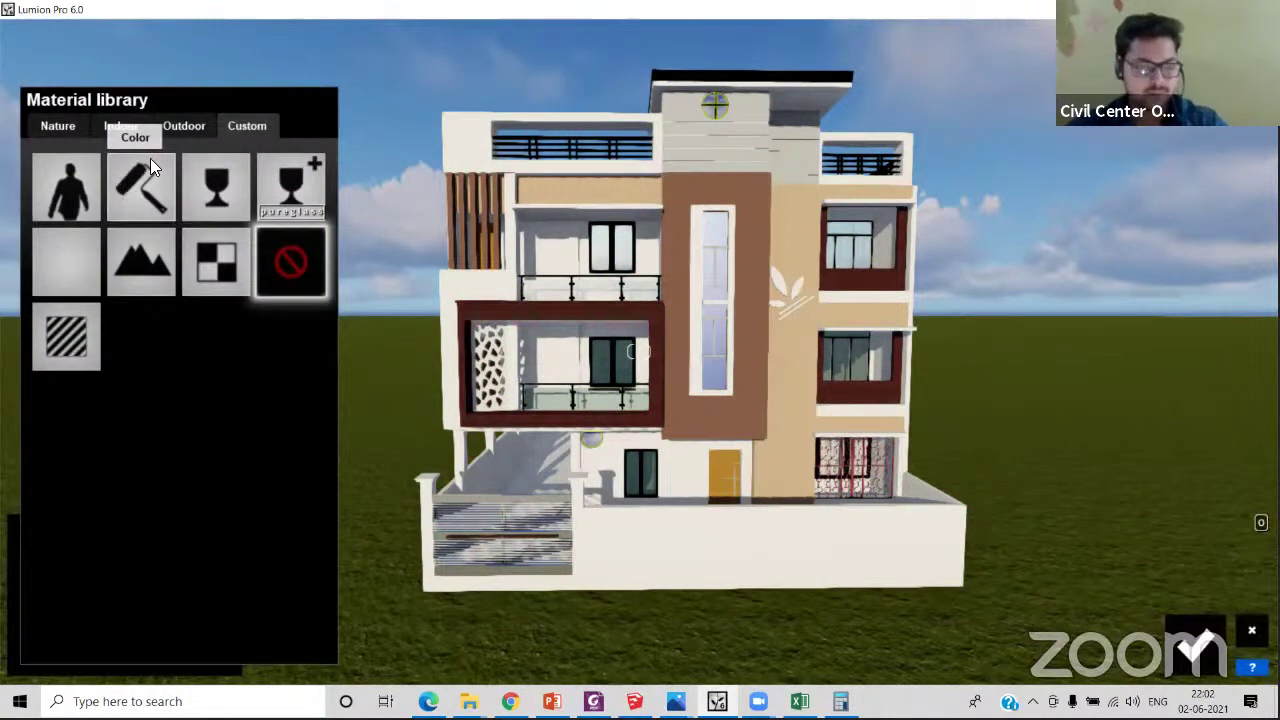
left_click(120, 126)
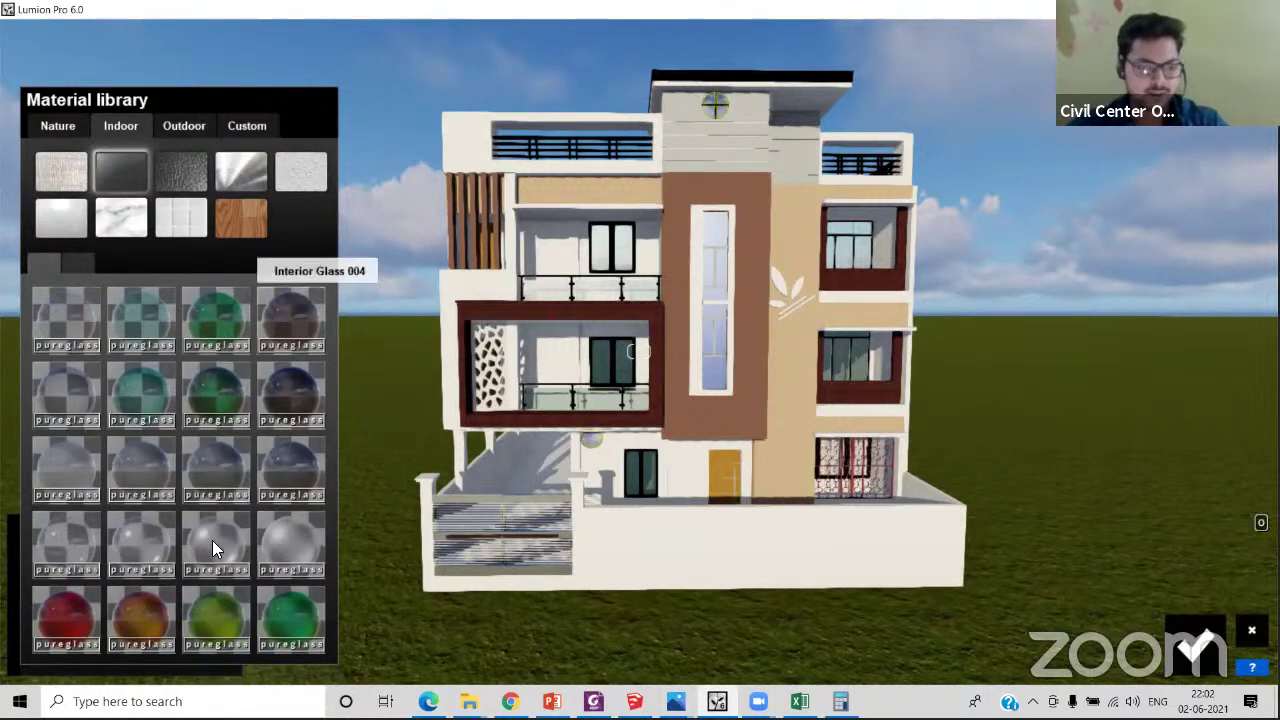
left_click(79, 262)
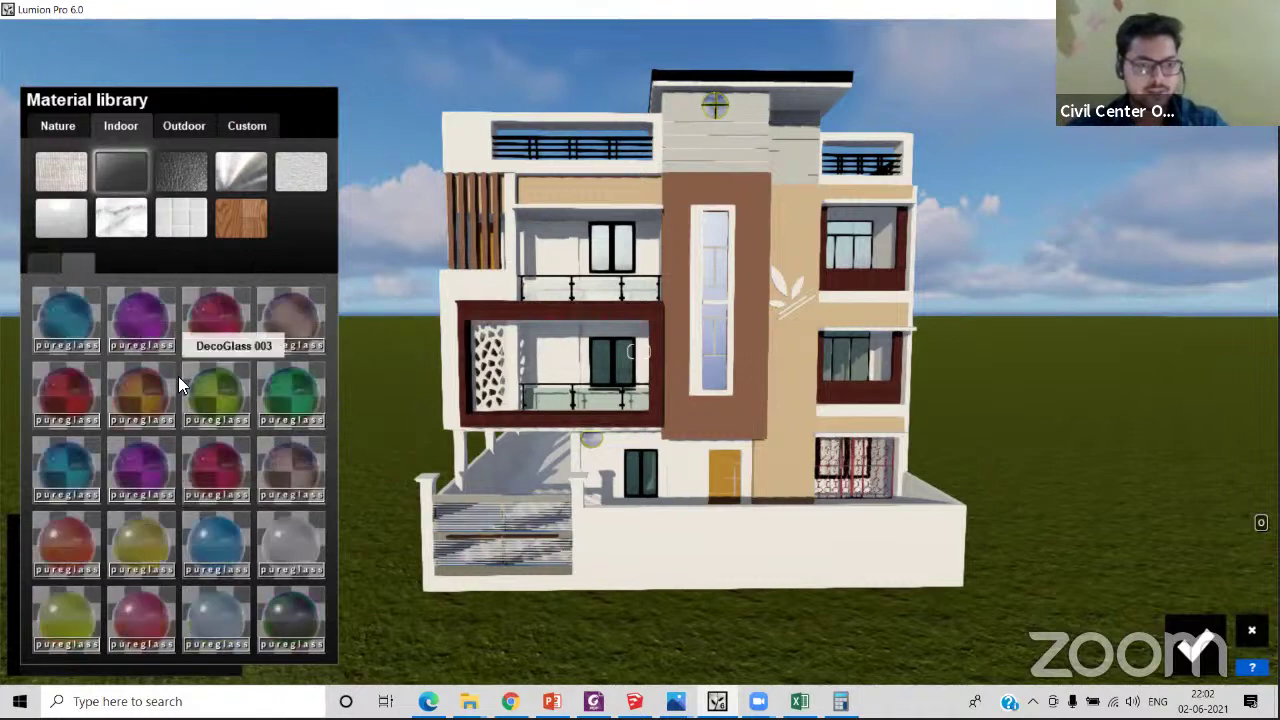
left_click(218, 462)
left_click(146, 468)
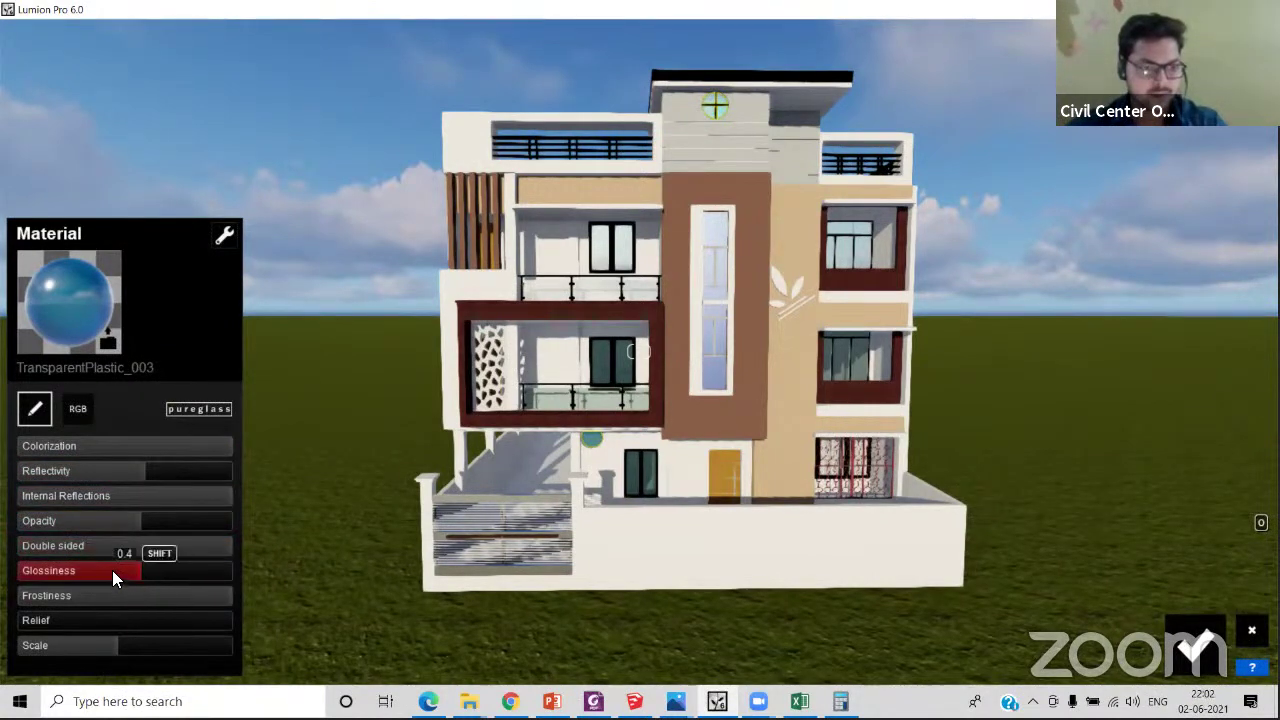
- Reduce the round windows' double-sided value to about four-fifths of its range and set their glossiness to 0.3
left_click(194, 545)
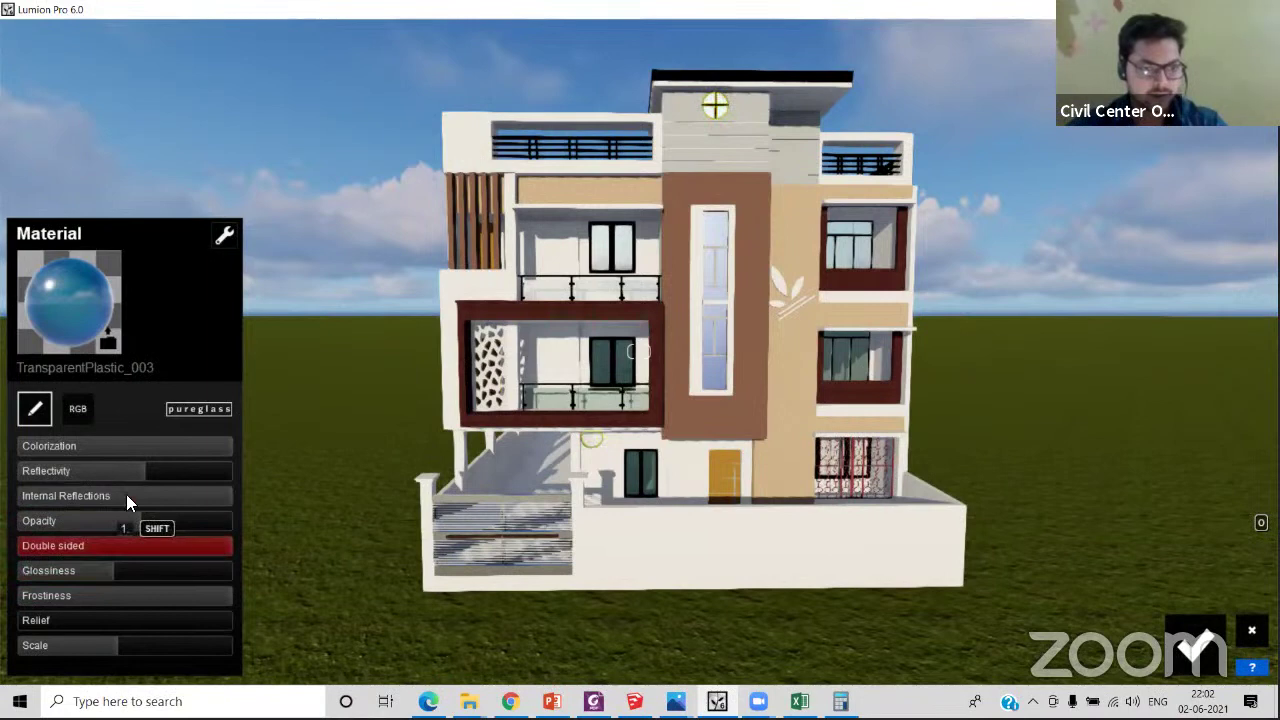
left_click(126, 572)
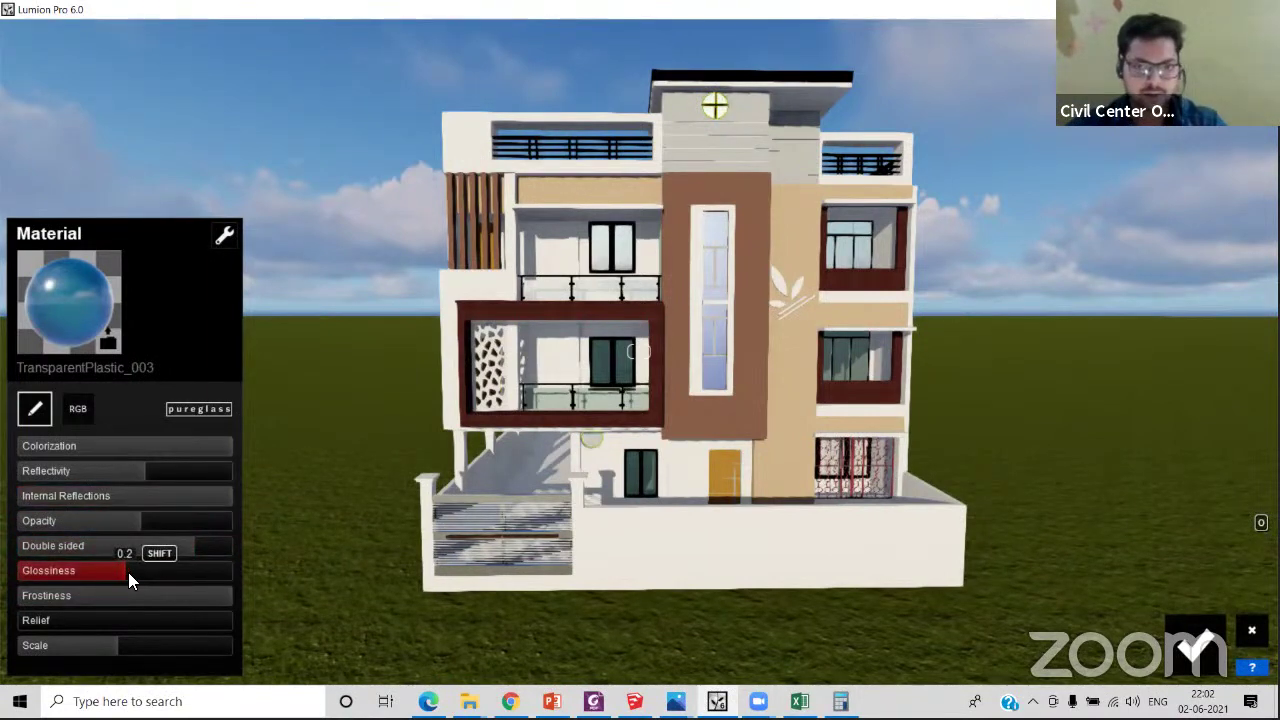
left_click(133, 577)
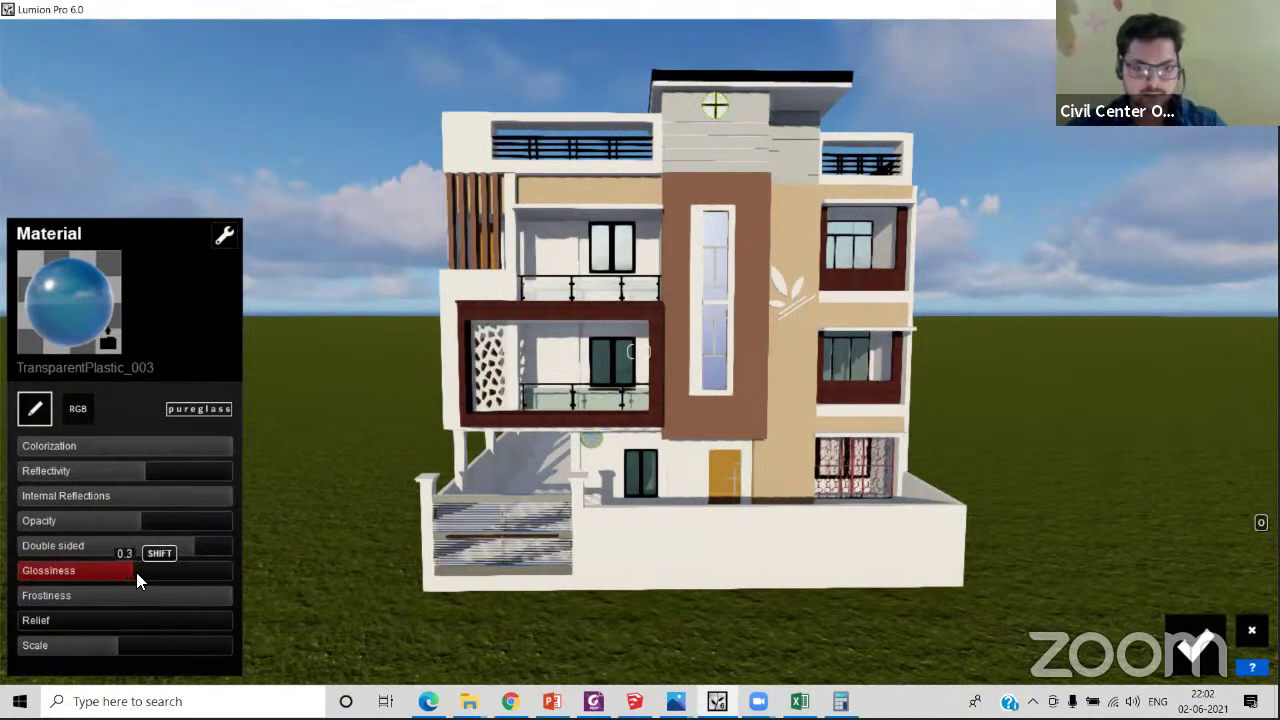
left_click(137, 573)
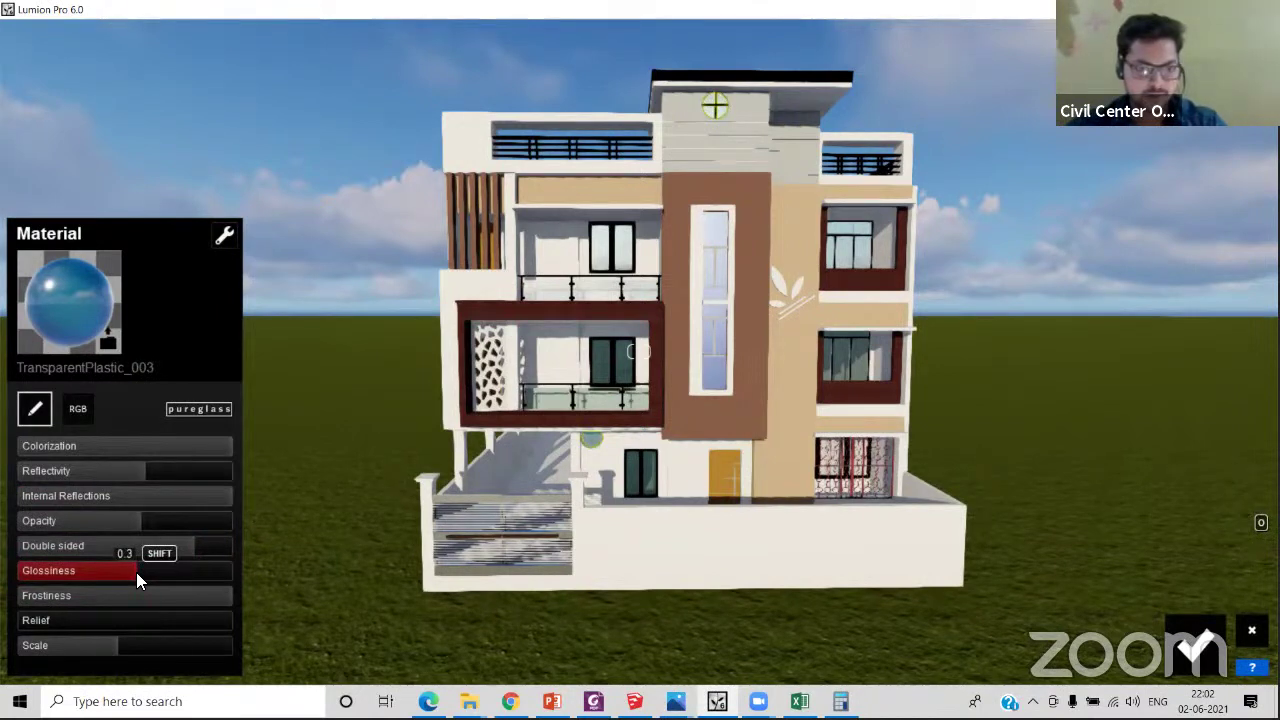
- Set the round windows' colorization to about three-quarters of its range, reflectivity to about three-fifths, and internal reflections to 0.8, using the tall window's glass as reference
left_click(716, 371)
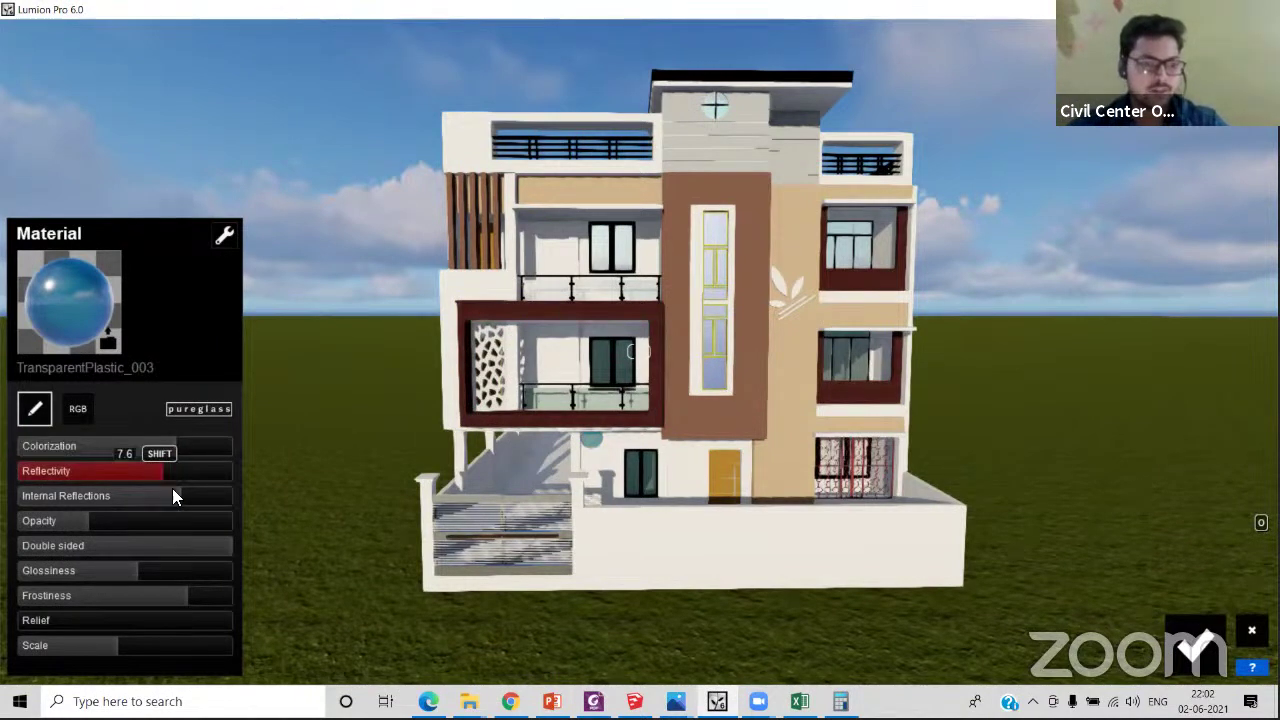
mouse_move(177, 495)
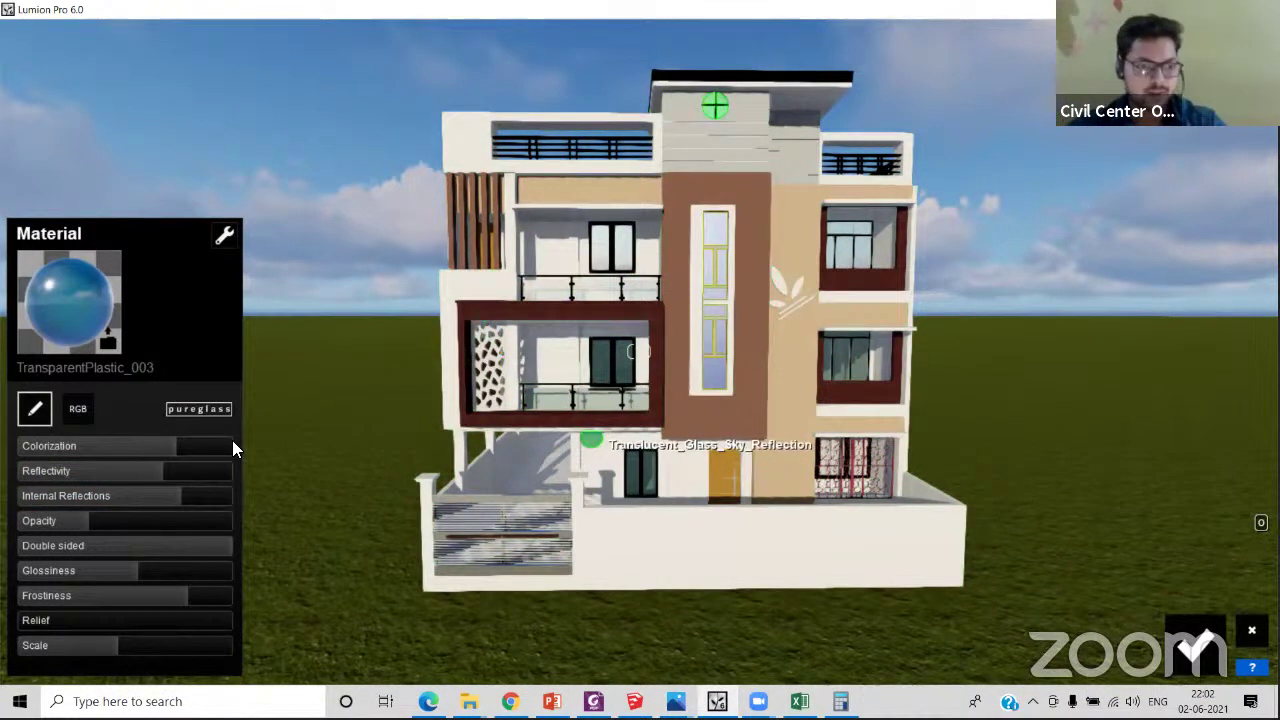
mouse_move(196, 442)
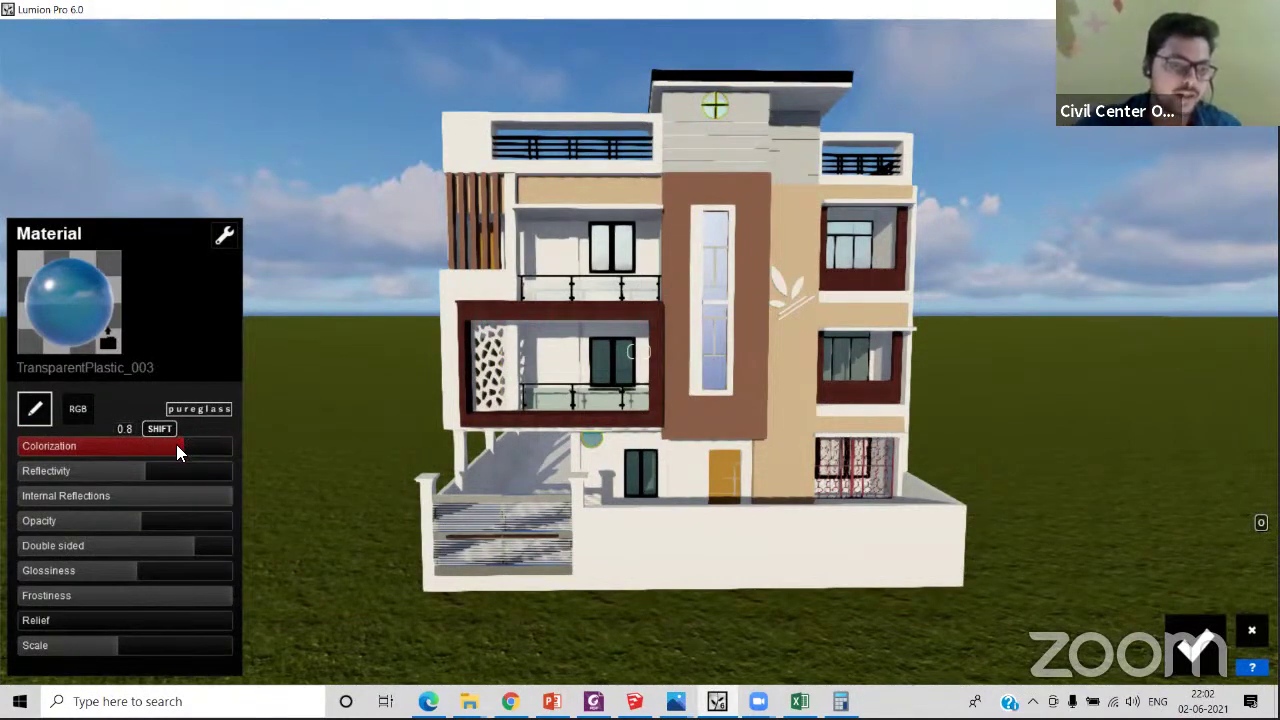
mouse_move(154, 477)
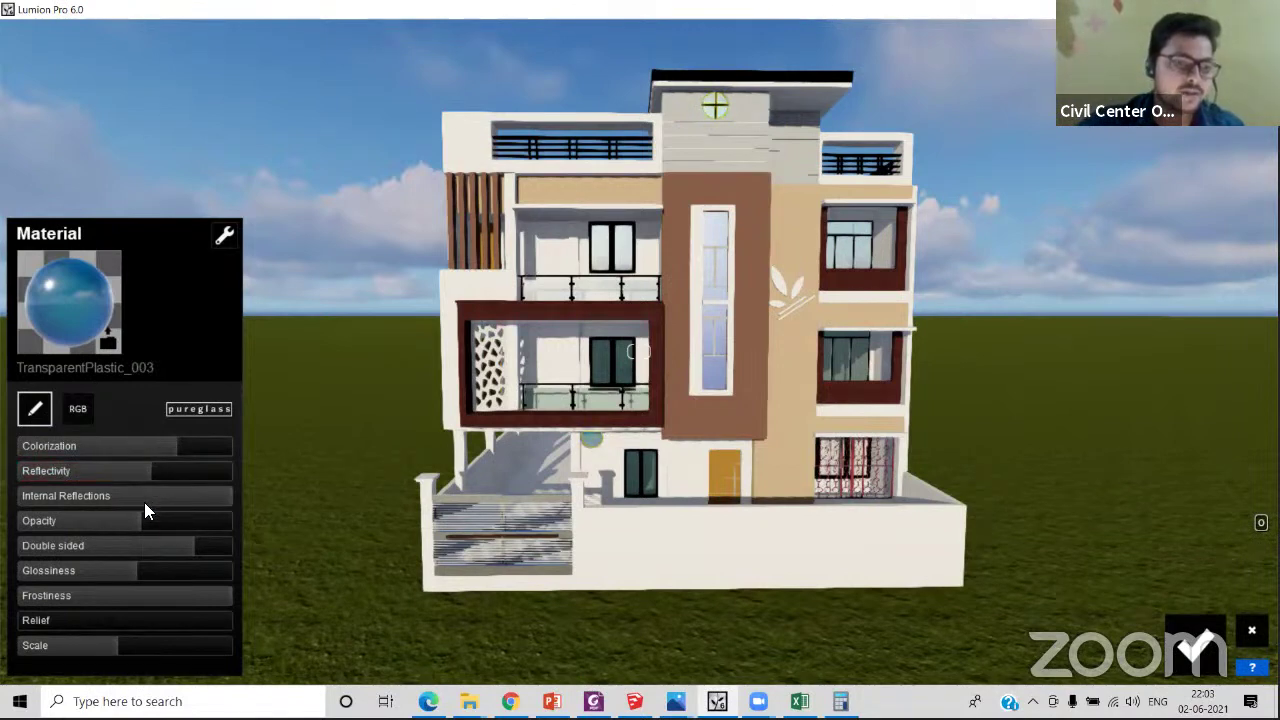
left_click(182, 495)
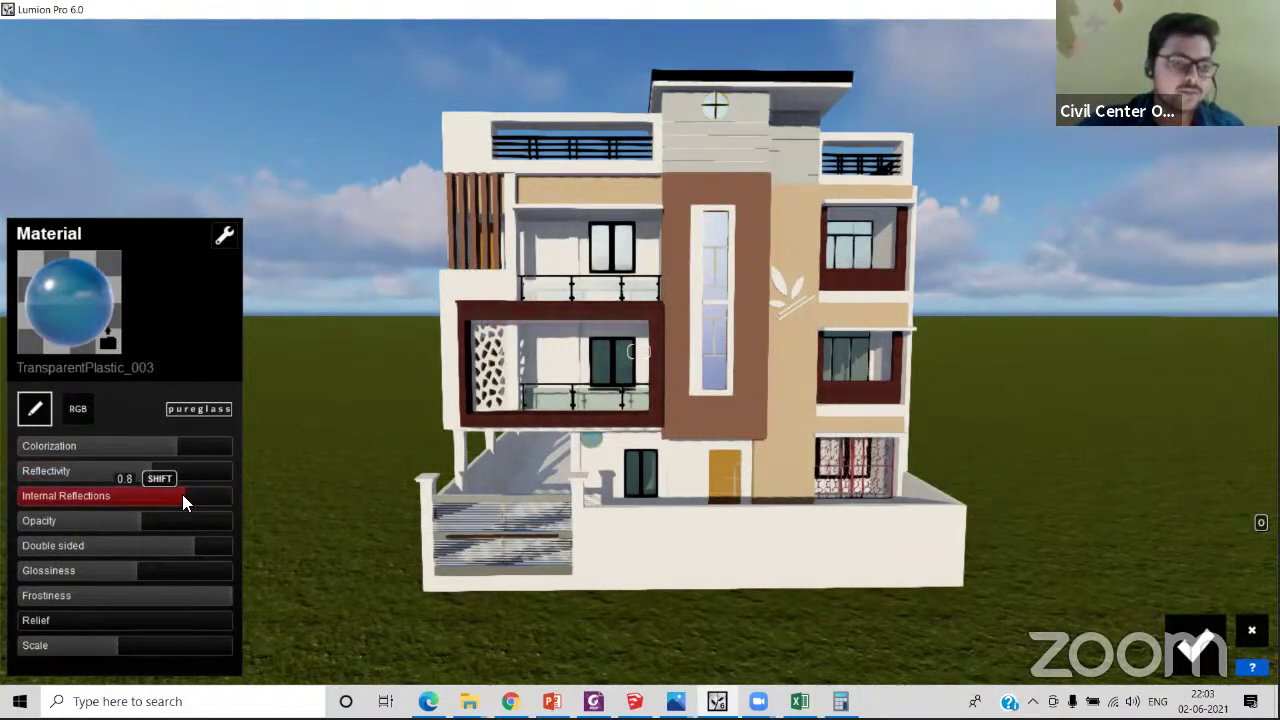
- Compare with the tall window's glass settings, and set the round windows' frostiness to about 0.2 and double-sided value to just under half its range
left_click(713, 373)
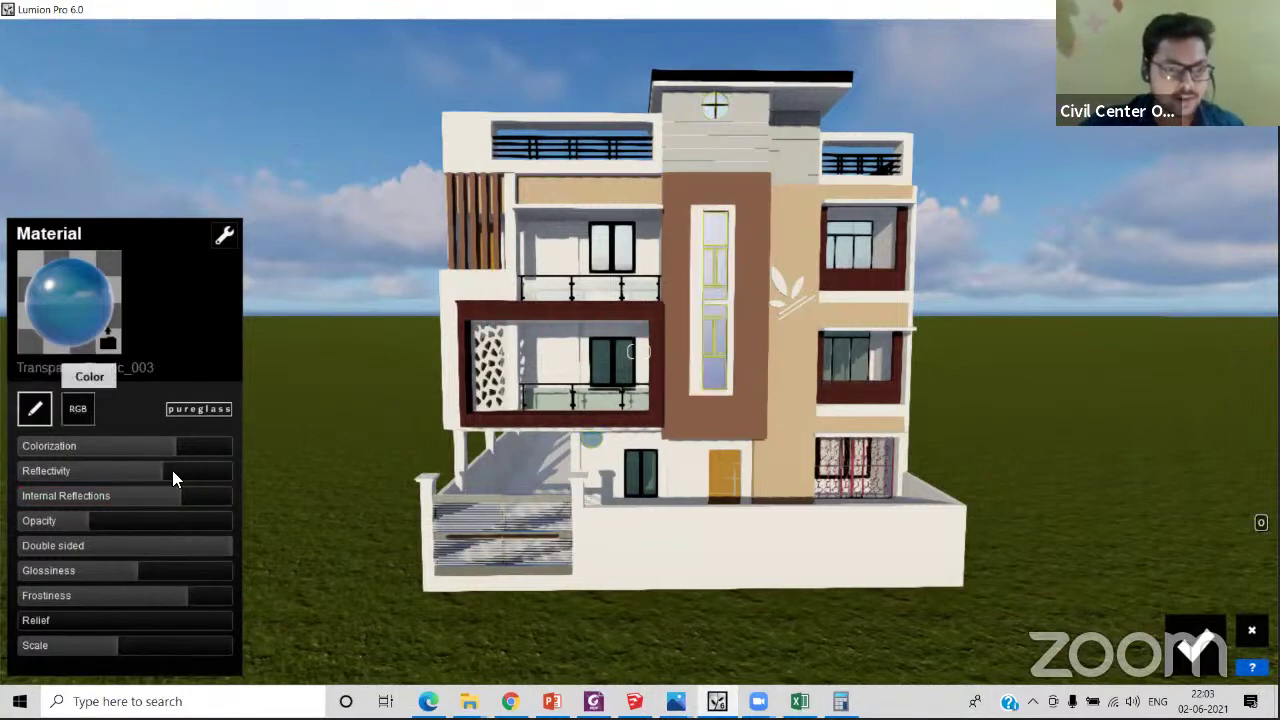
mouse_move(86, 524)
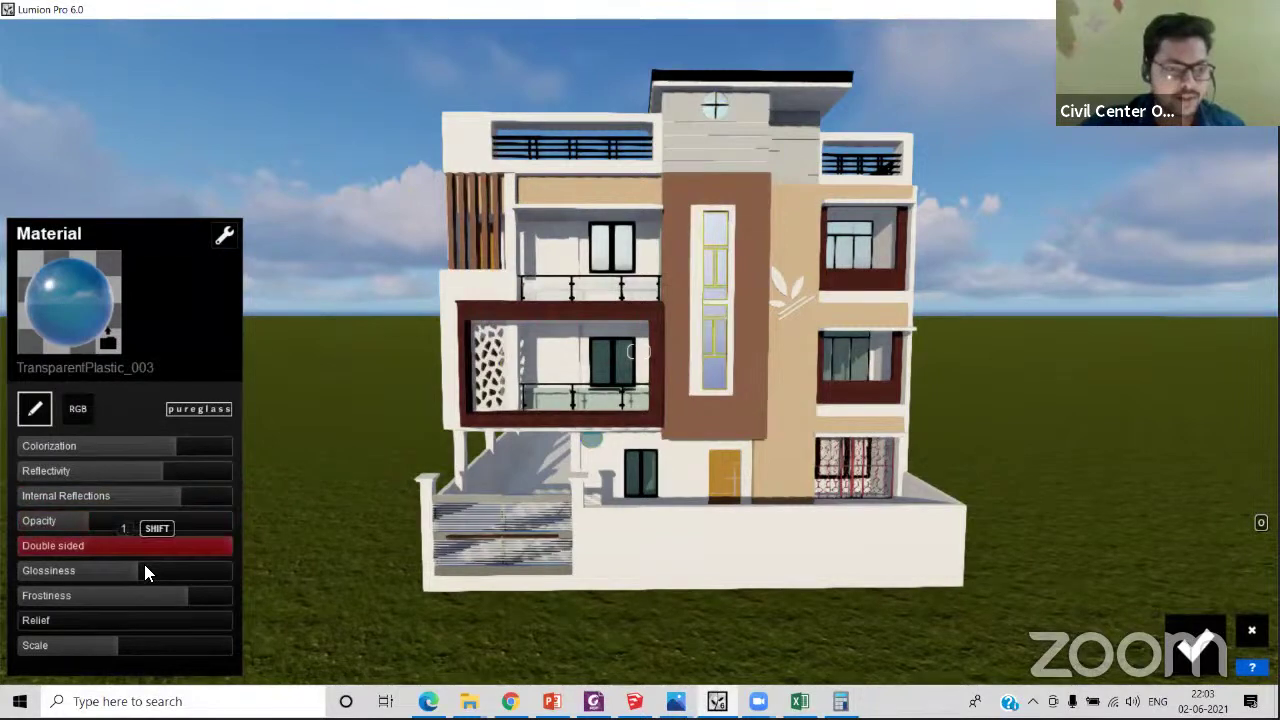
mouse_move(144, 570)
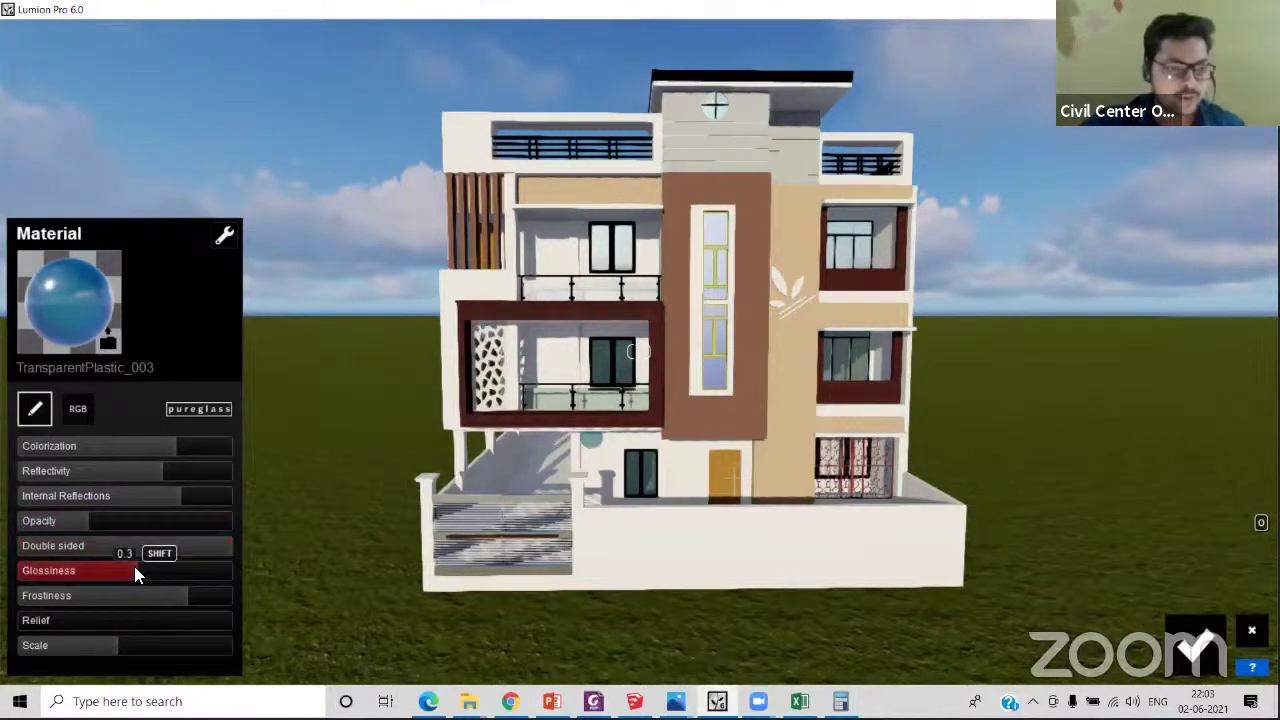
mouse_move(180, 600)
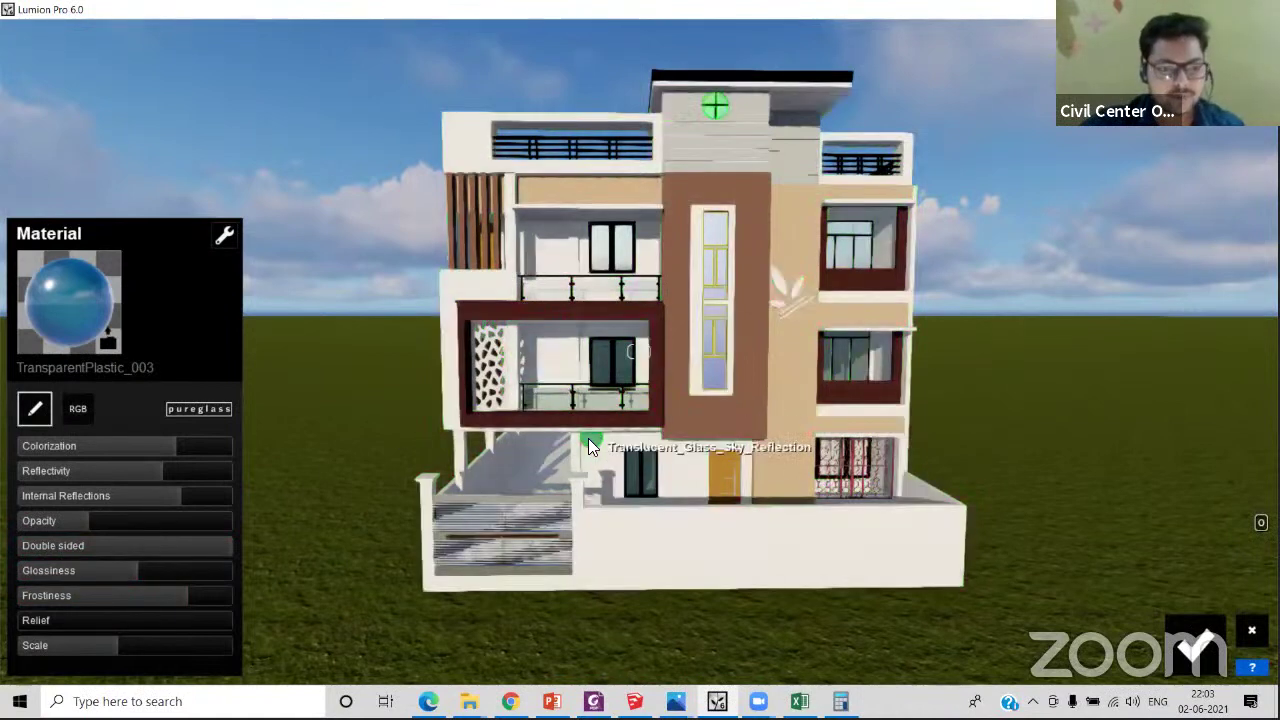
left_click(589, 441)
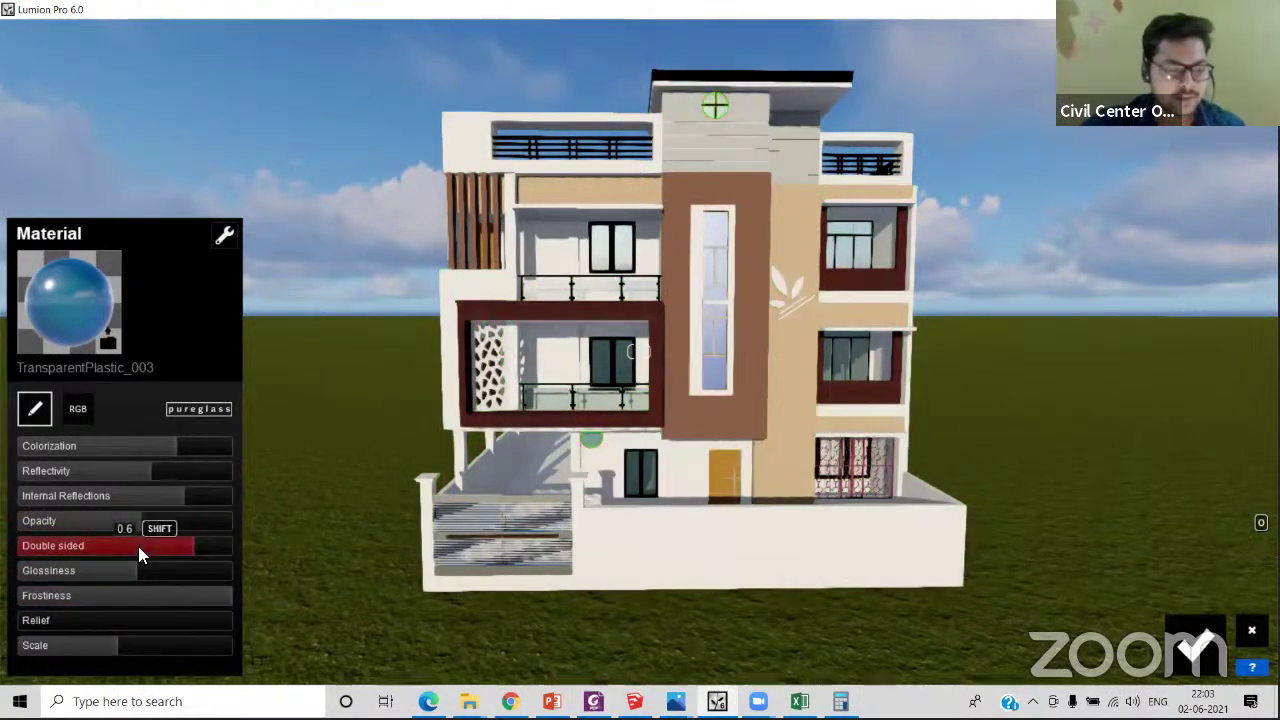
left_click(106, 596)
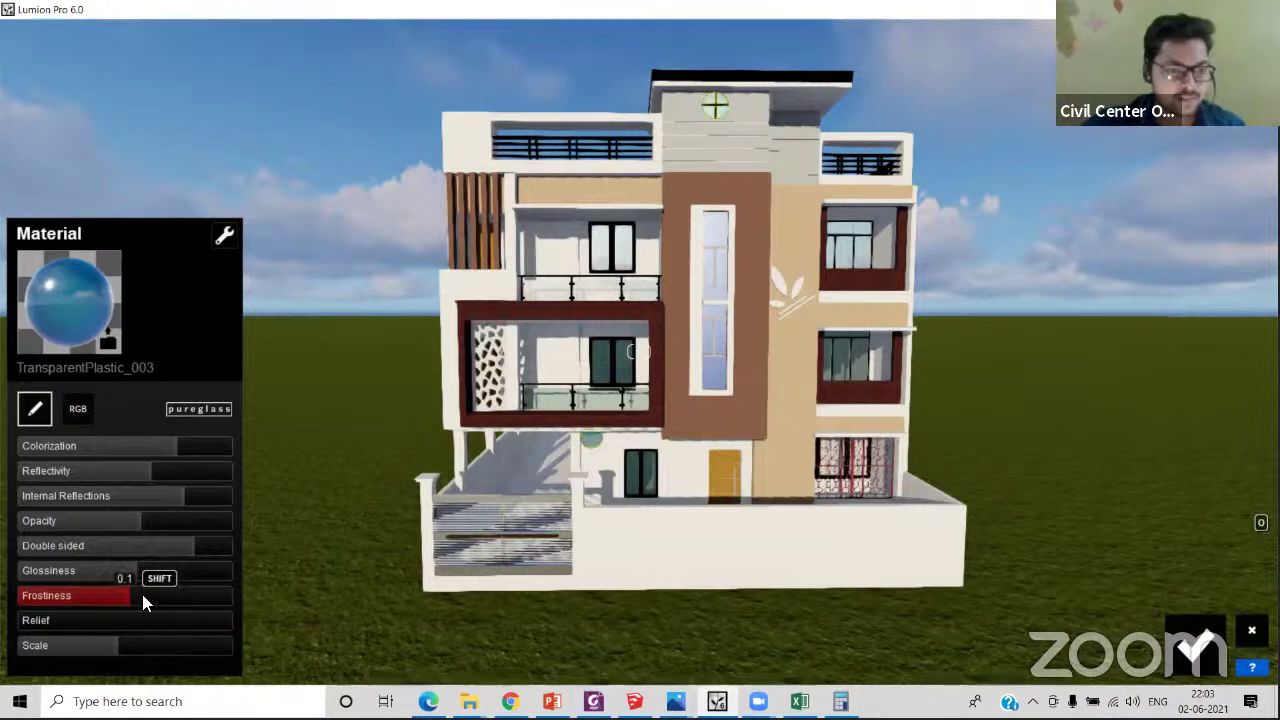
left_click_drag(146, 594, 156, 591)
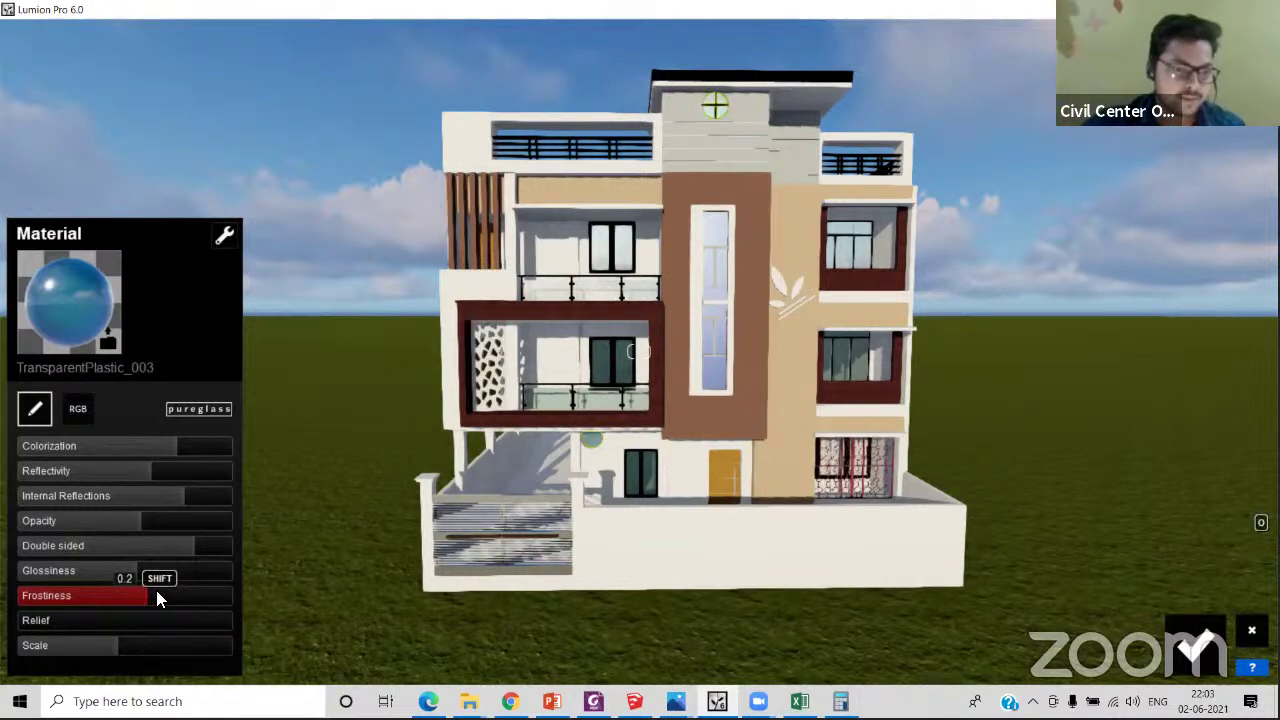
left_click(118, 545)
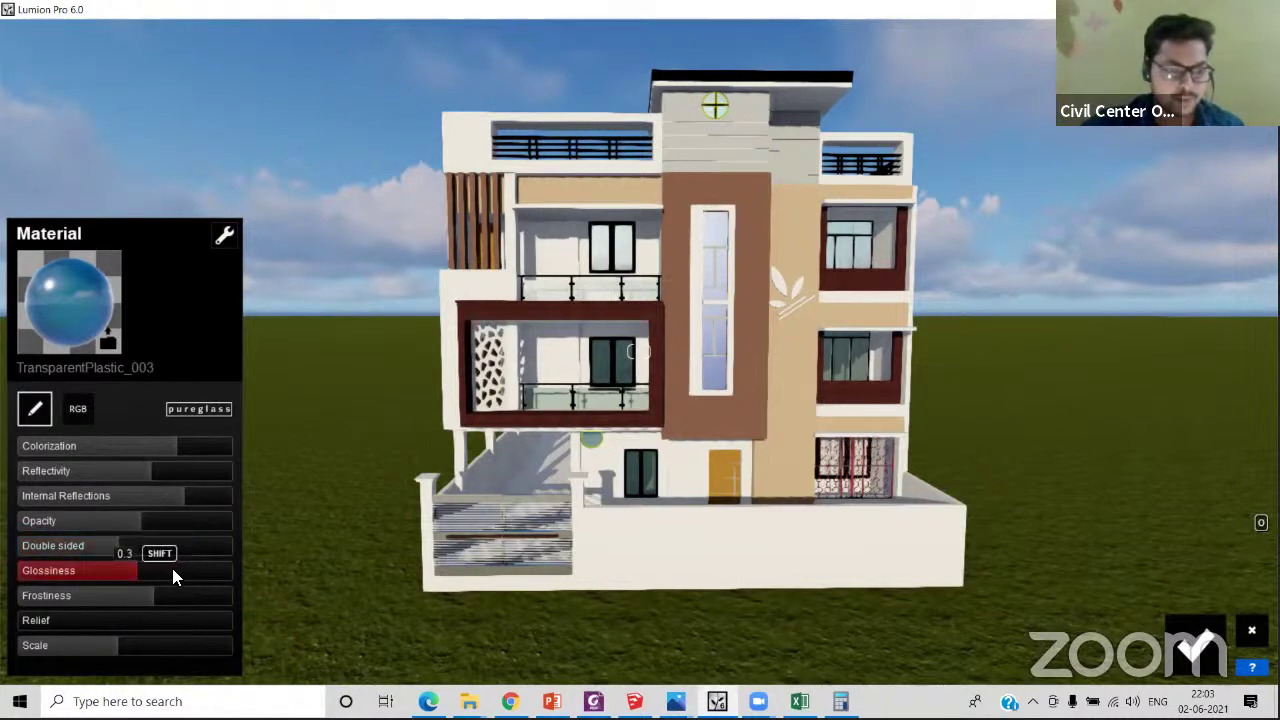
- Try a glossiness of 1.8 on the round windows' glass, return it to 0.3, and set relief to just under a third of its range
left_click(222, 570)
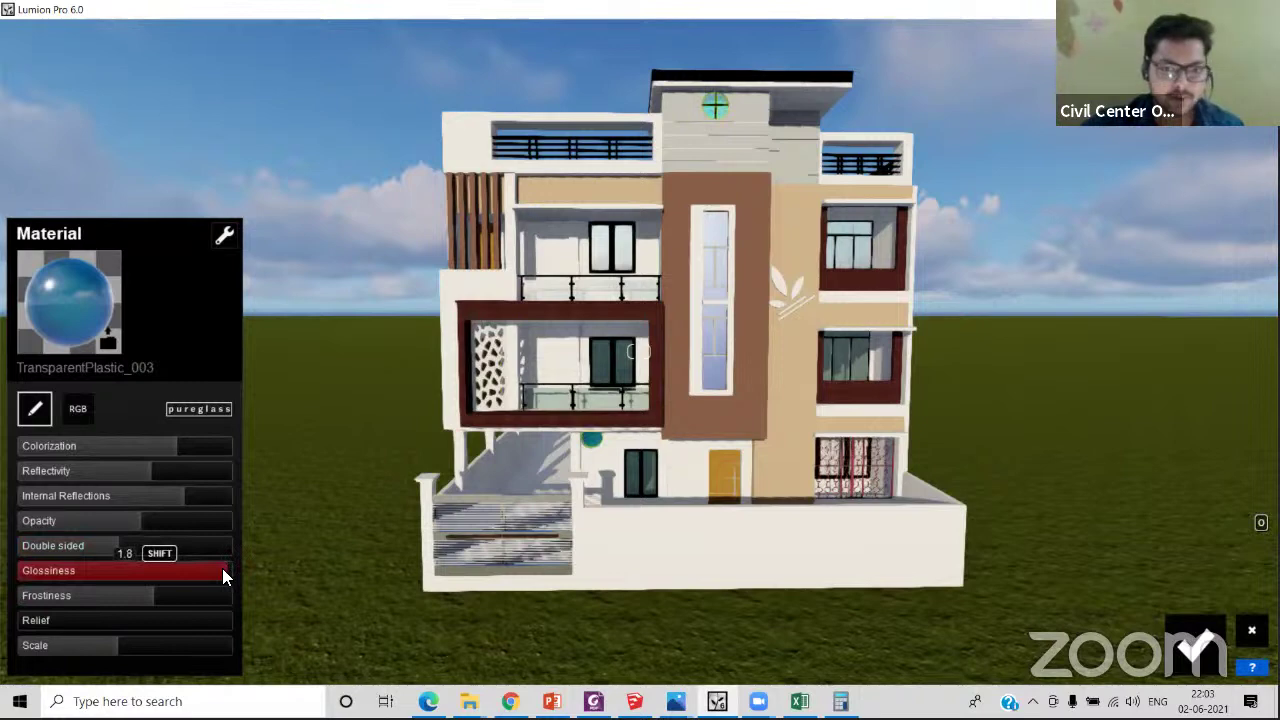
left_click(130, 572)
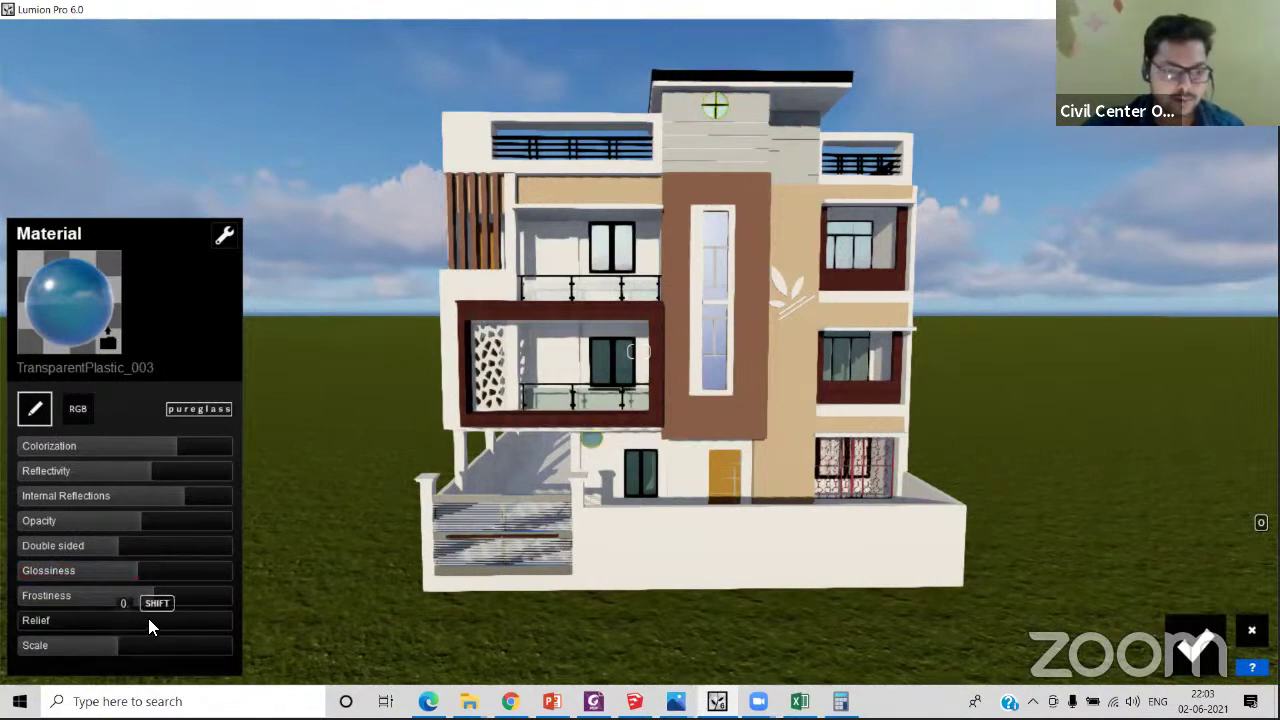
left_click(148, 620)
left_click(156, 620)
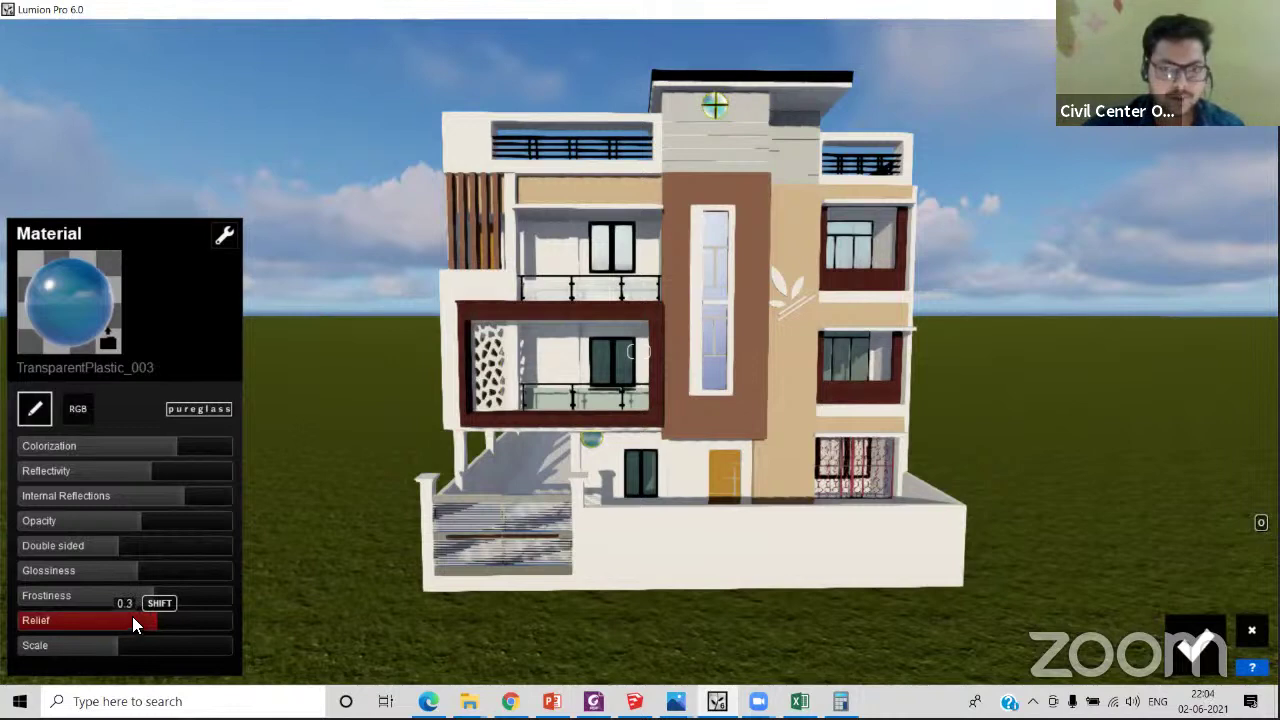
left_click(126, 620)
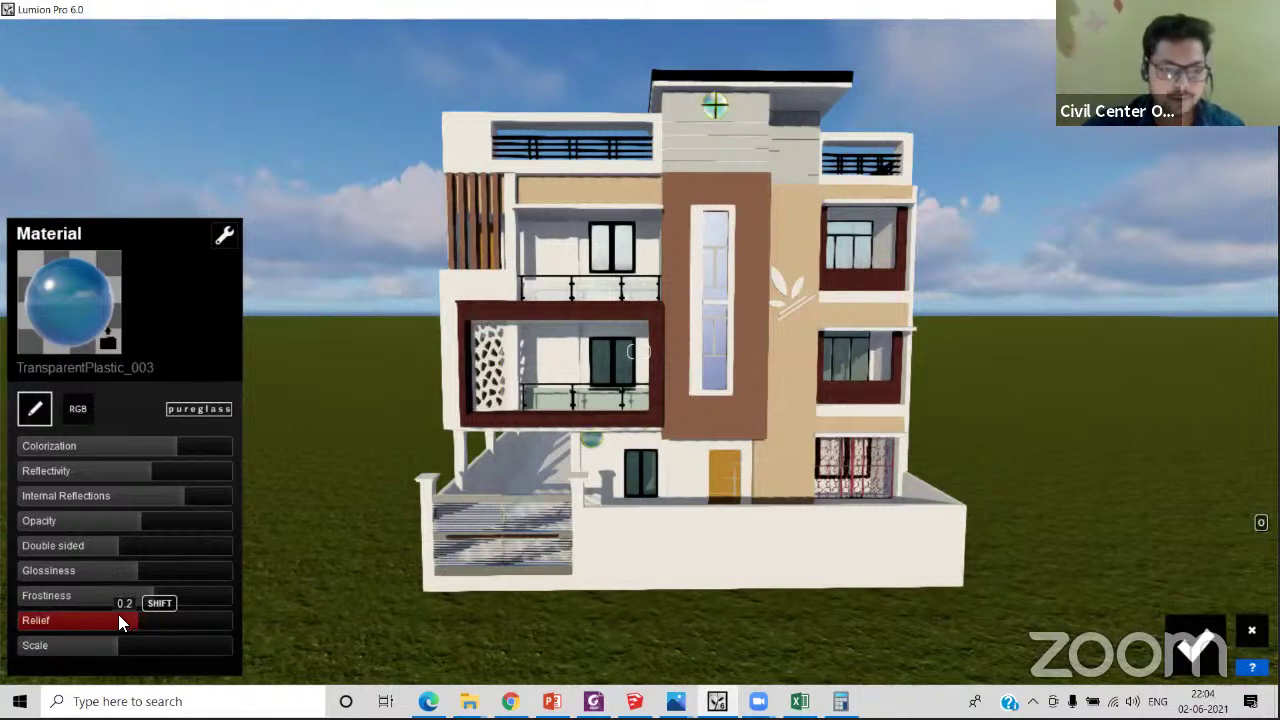
left_click(92, 620)
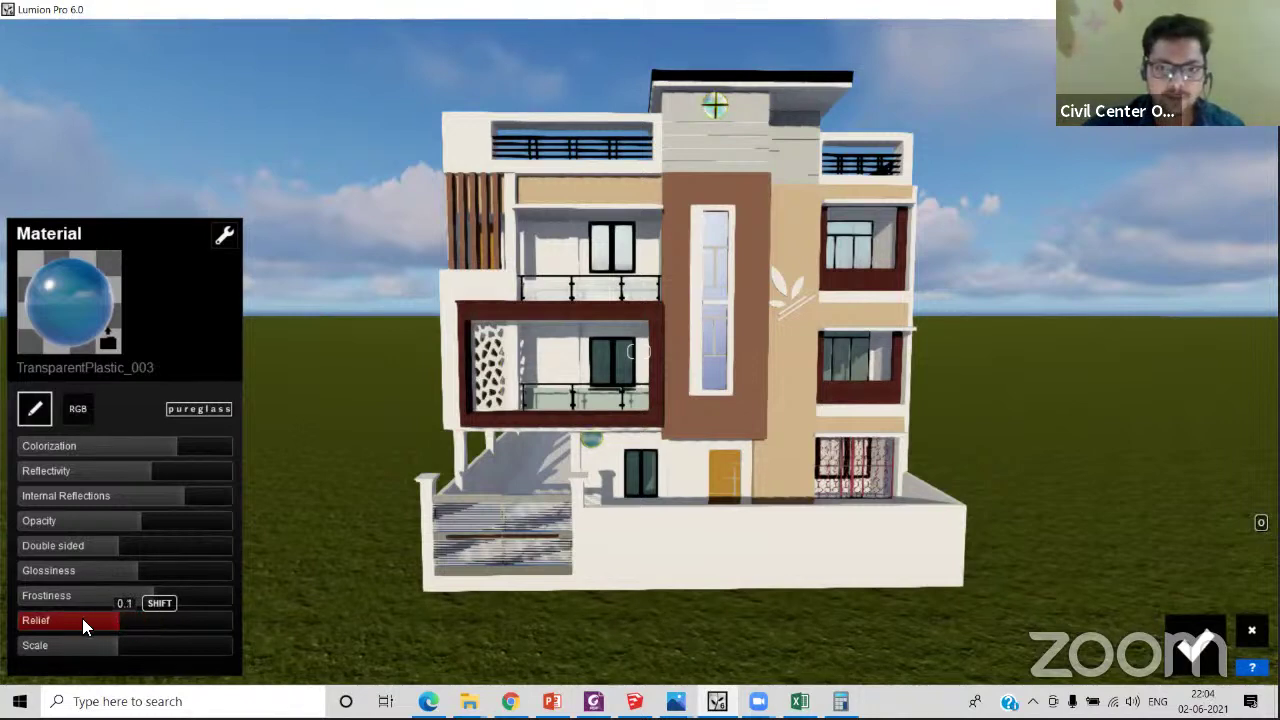
left_click(83, 620)
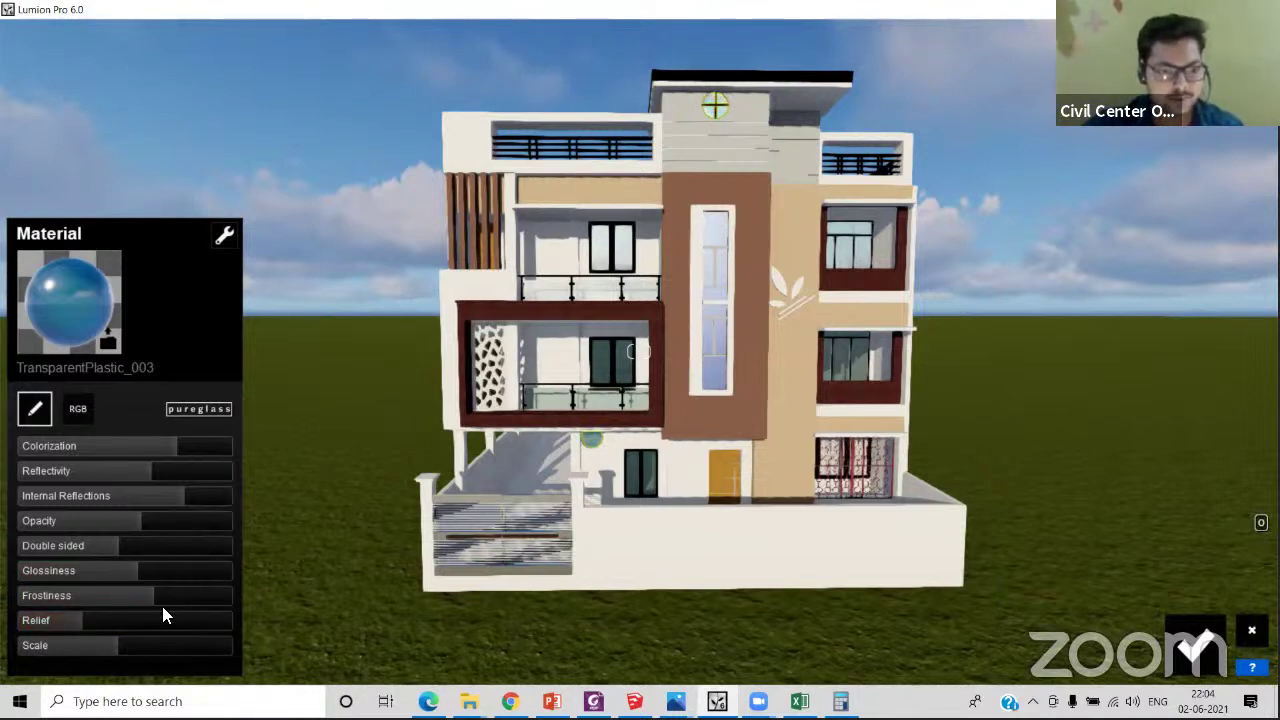
- Save the material changes and view the whole front facade from slightly farther back
left_click(629, 484)
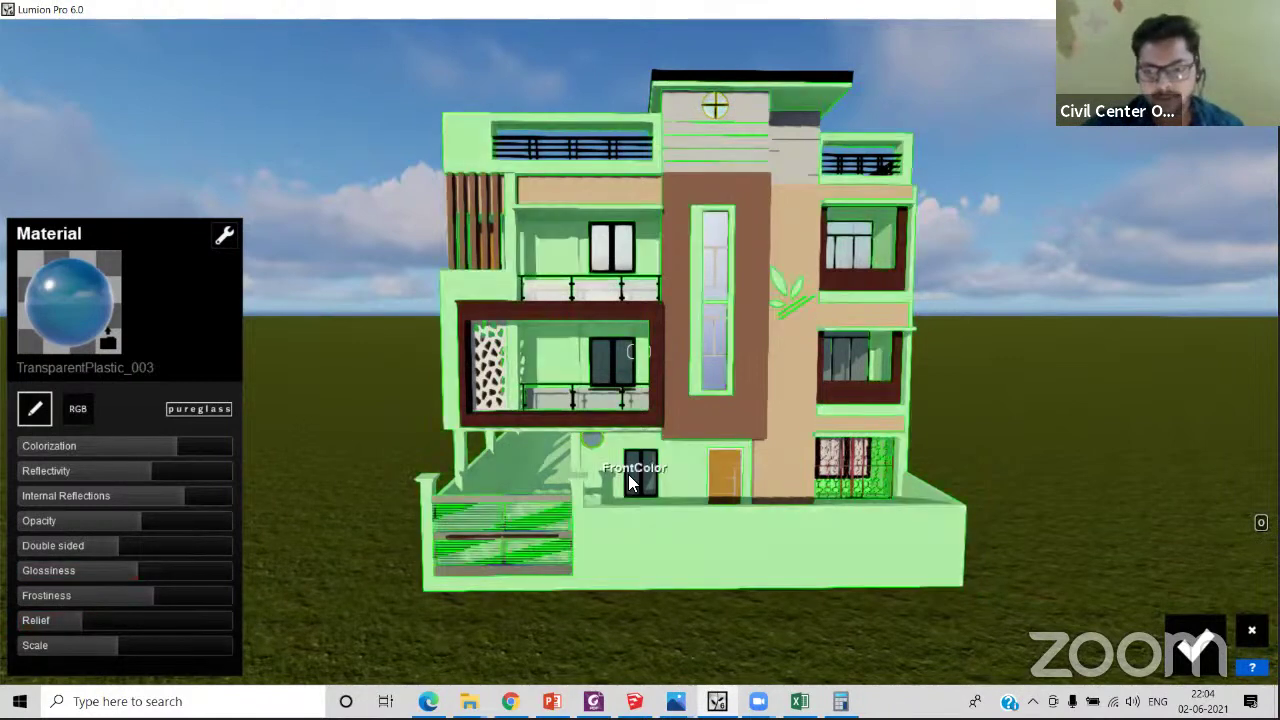
left_click(1195, 645)
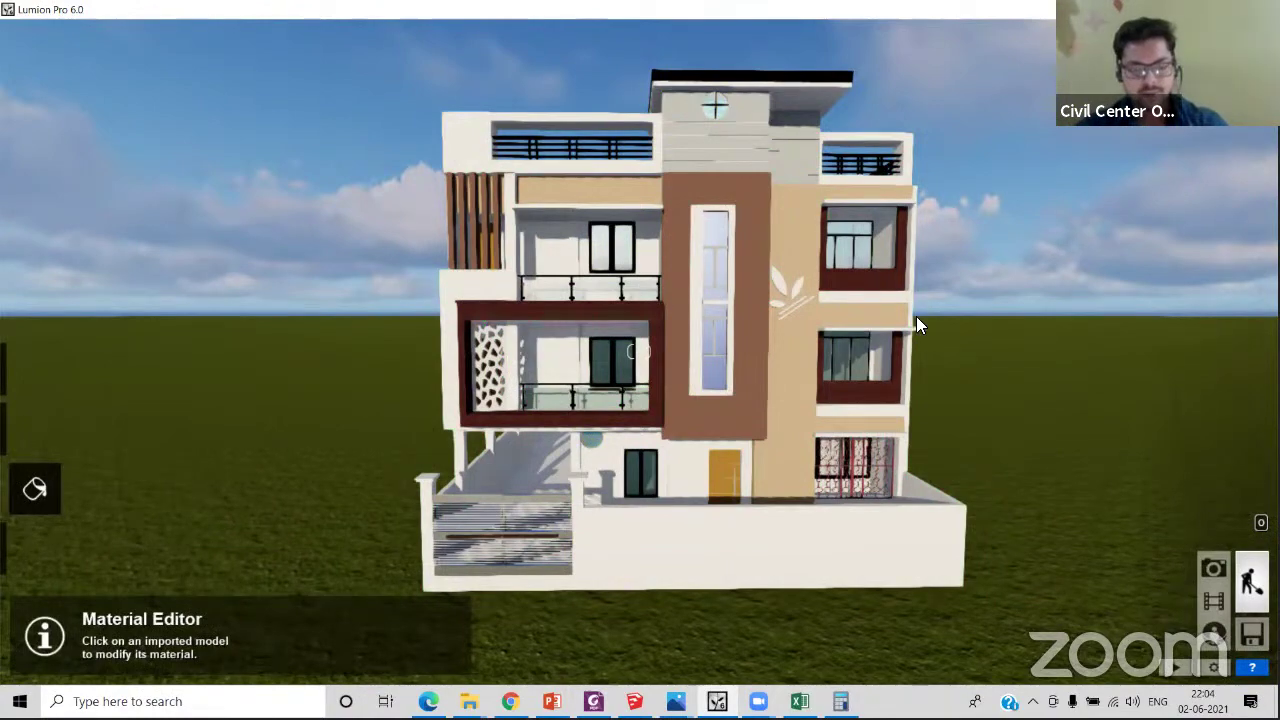
scroll(862, 283, "down", 3)
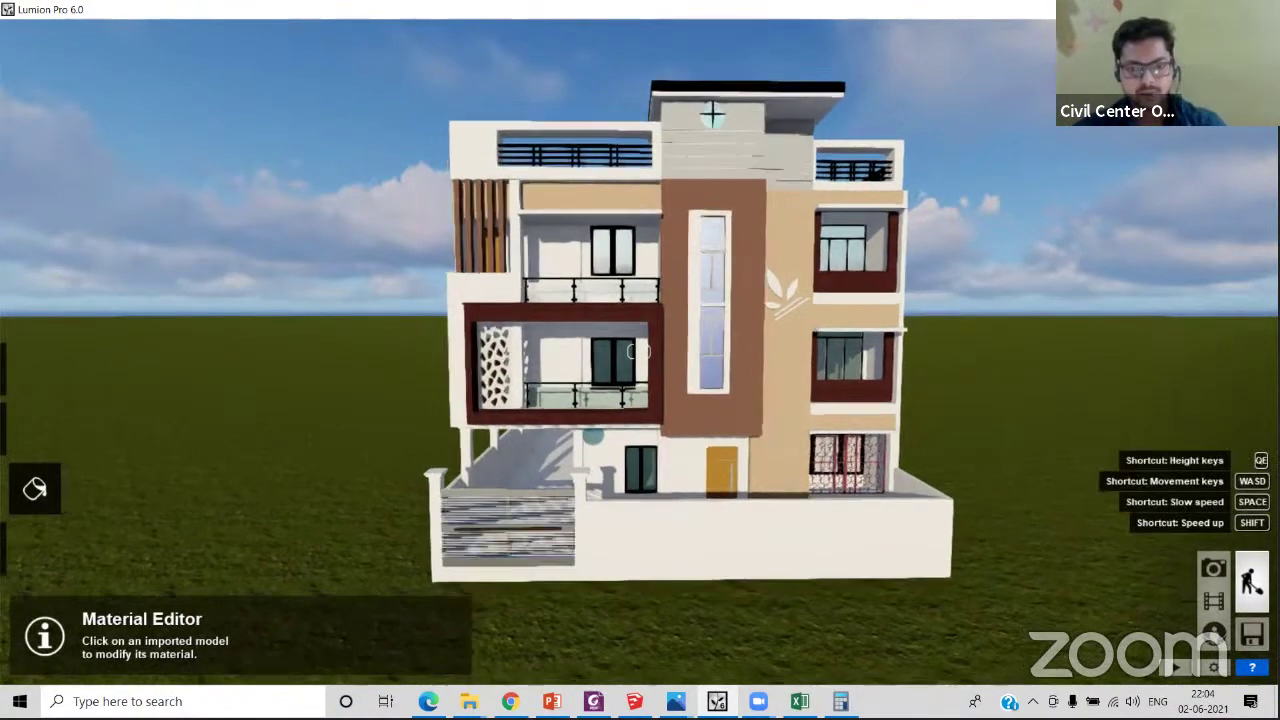
scroll(824, 328, "down", 3)
right_click_drag(638, 352, 621, 331)
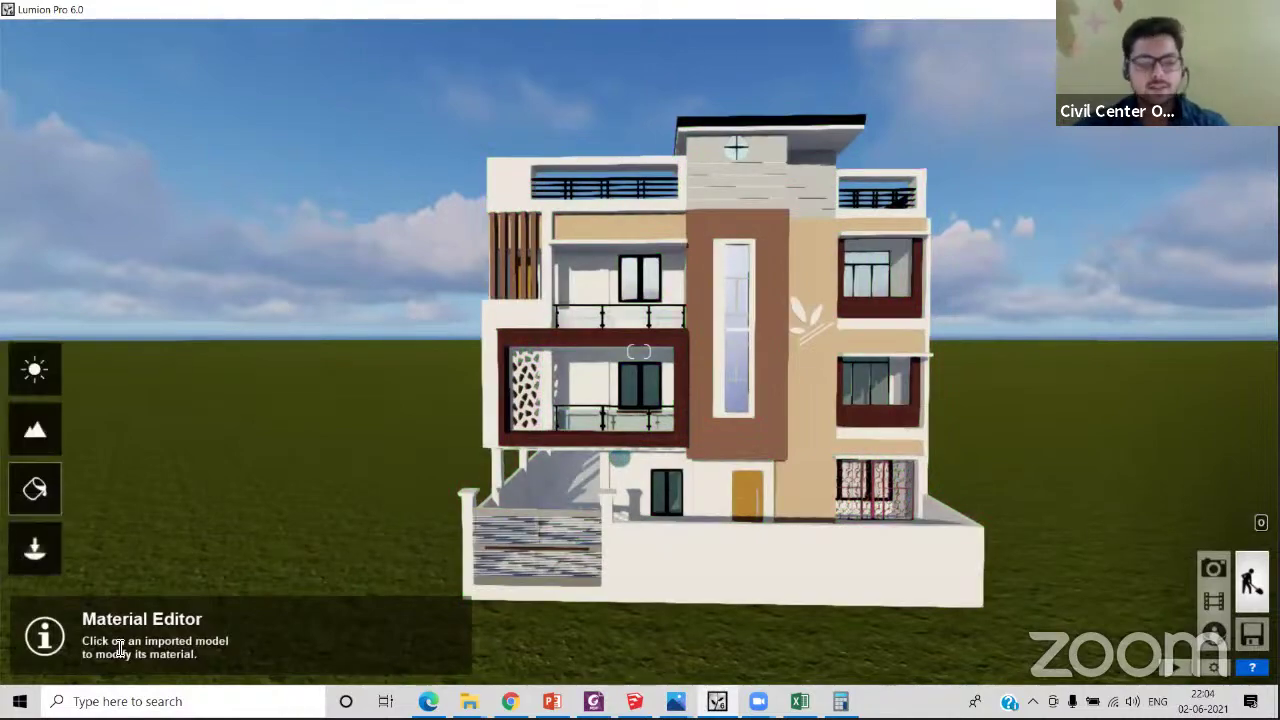
- Switch to the browser to check the "How to Render in Lumion" page, and return to Lumion
mouse_move(428, 701)
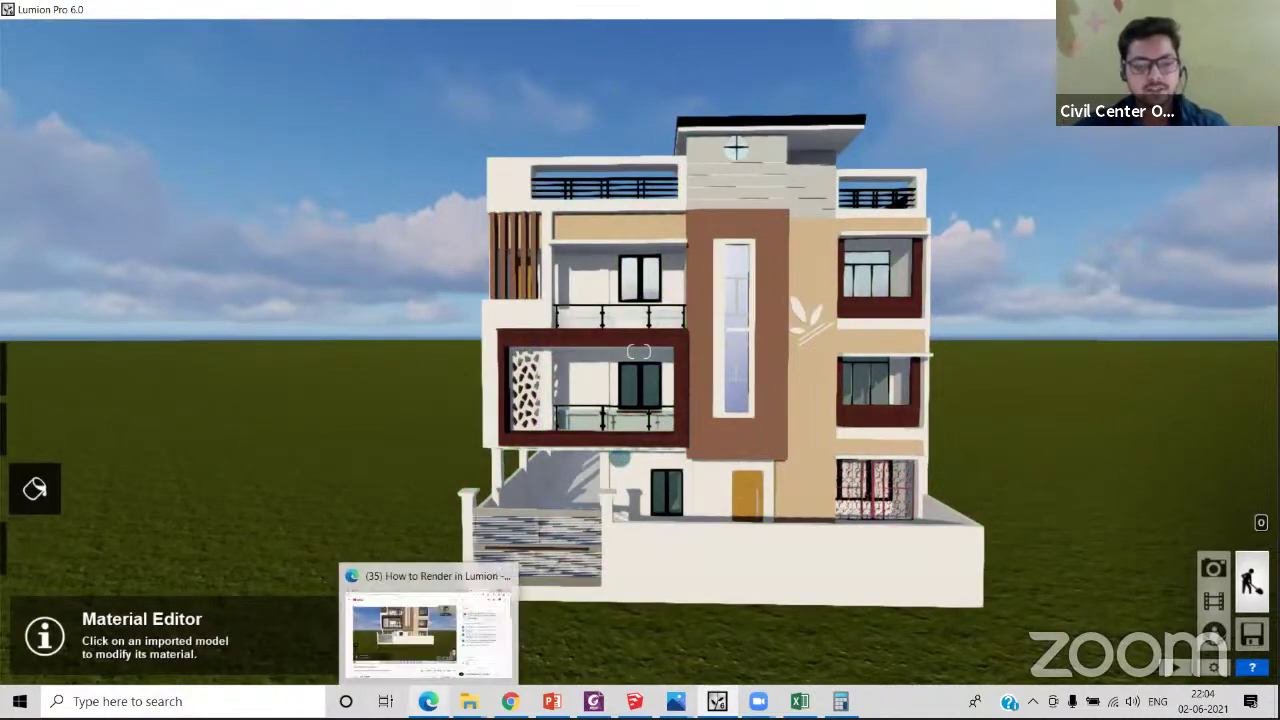
left_click(428, 632)
key("alt+Tab")
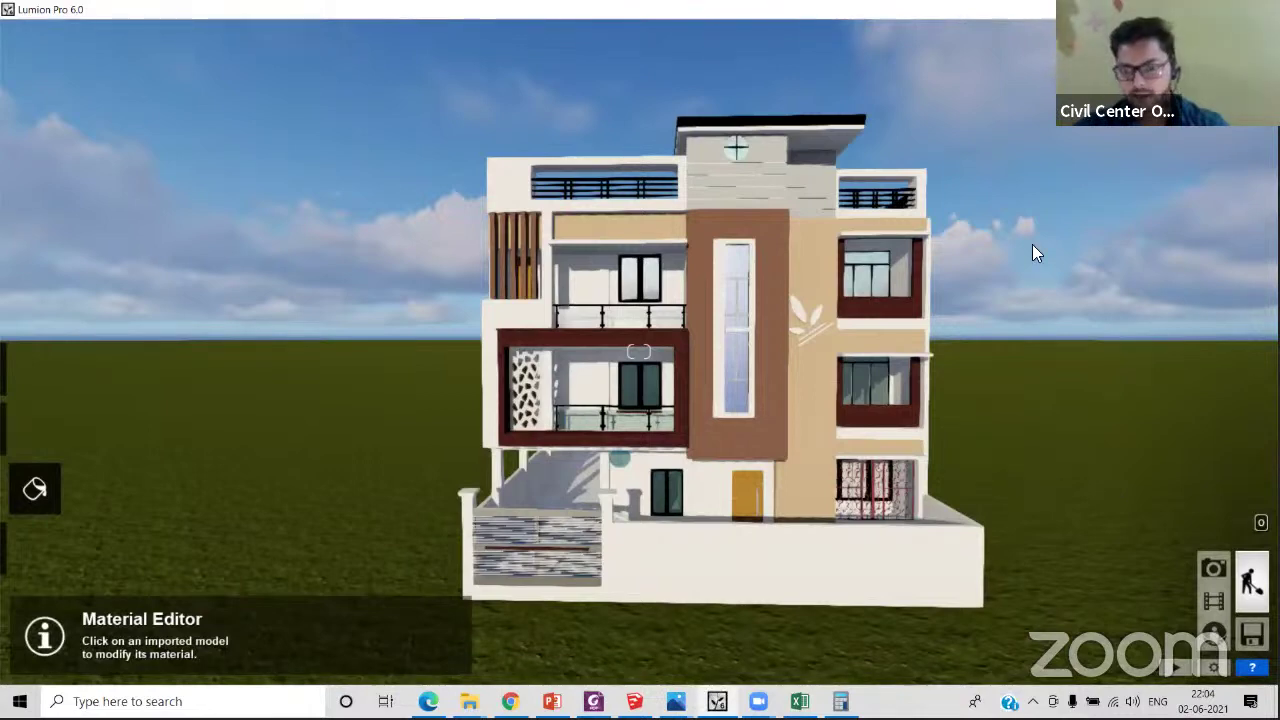
- Frame the whole house front with surrounding sky and grass in Photo mode and store the camera view in the first photo slot
left_click(1214, 569)
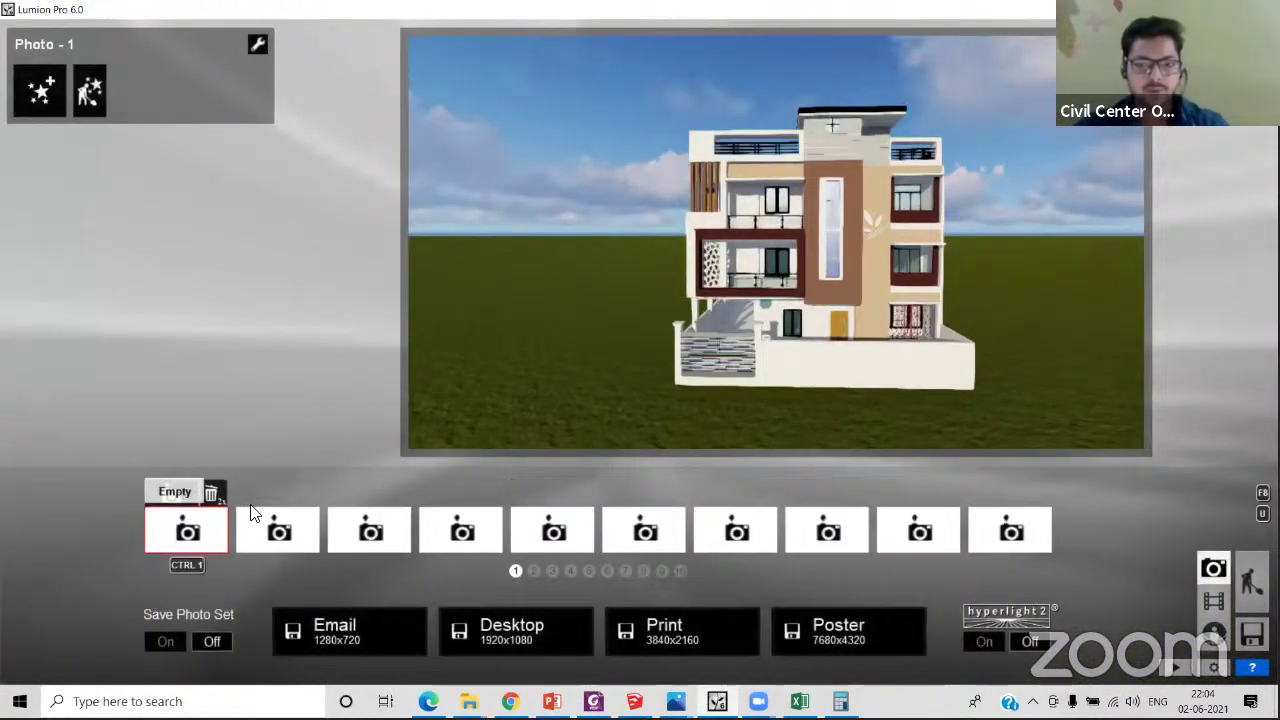
right_click_drag(896, 286, 922, 283)
key("a")
key("d")
right_click_drag(922, 283, 863, 292)
key("a")
key("d")
key("a")
mouse_move(776, 242)
right_mouse_down()
mouse_move(755, 244)
mouse_move(779, 250)
mouse_move(776, 229)
right_mouse_up()
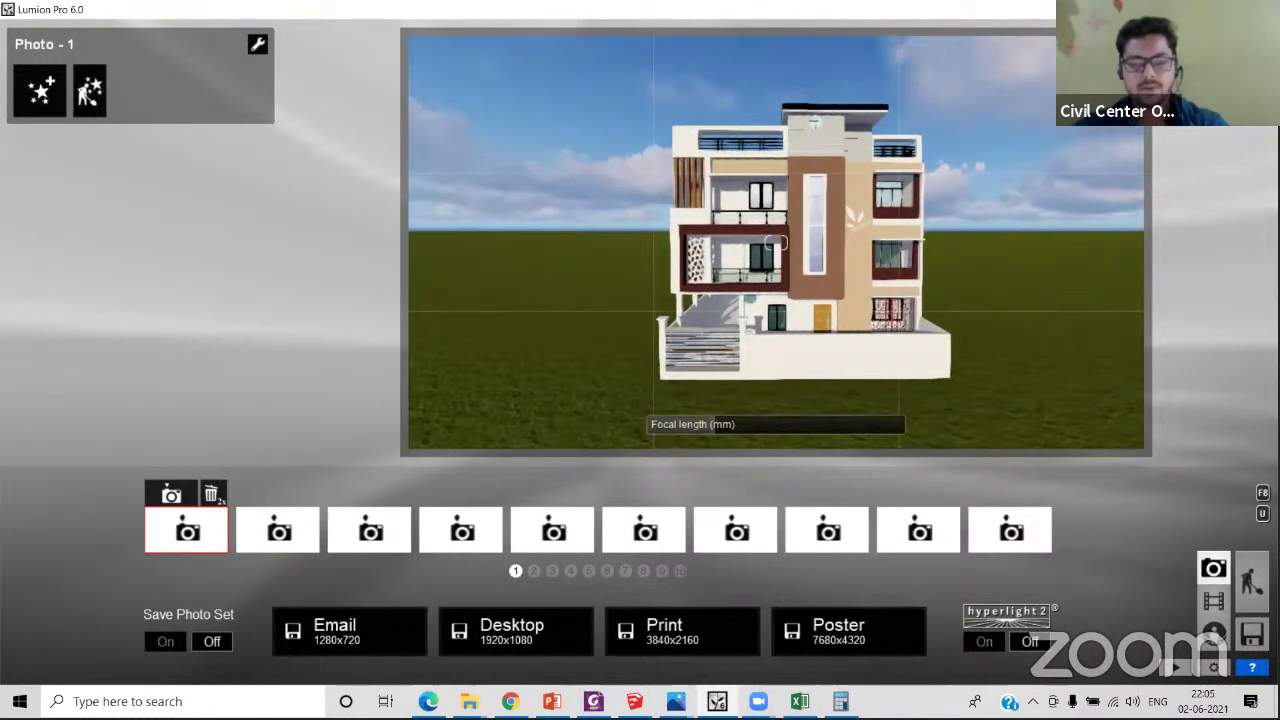
right_click_drag(816, 122, 817, 110)
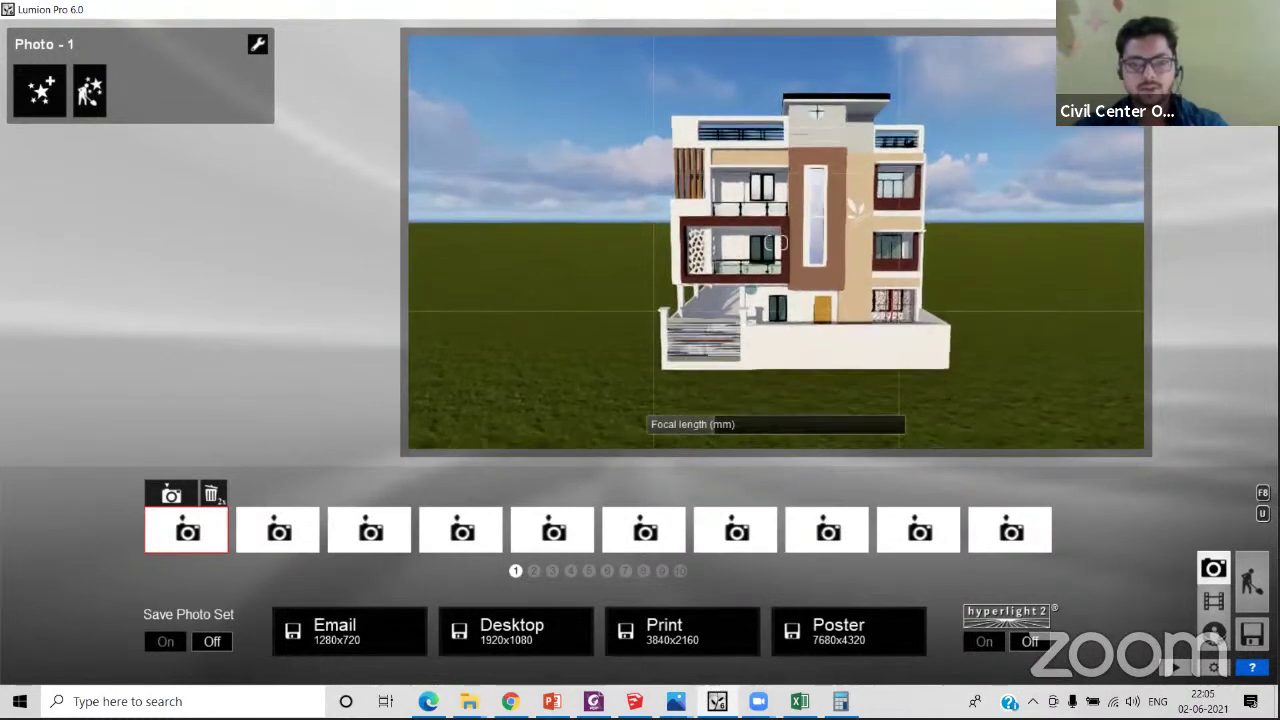
right_click_drag(776, 242, 771, 241)
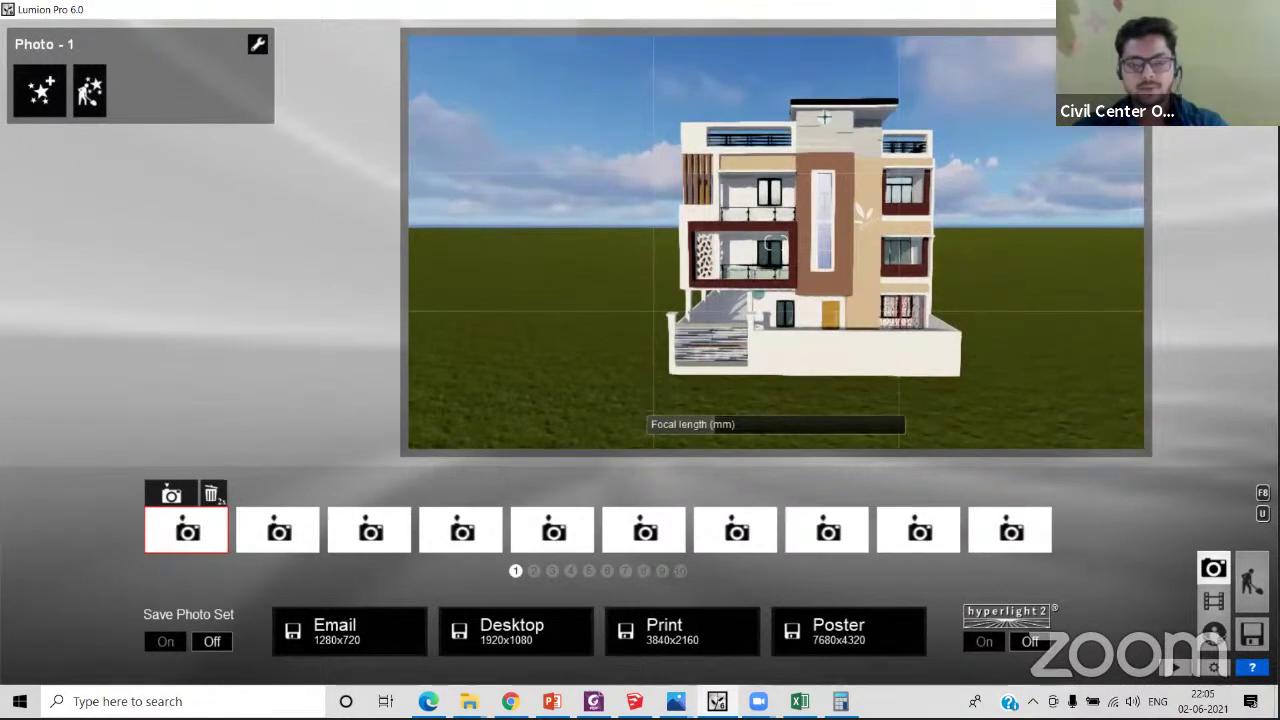
right_click_drag(776, 242, 777, 235)
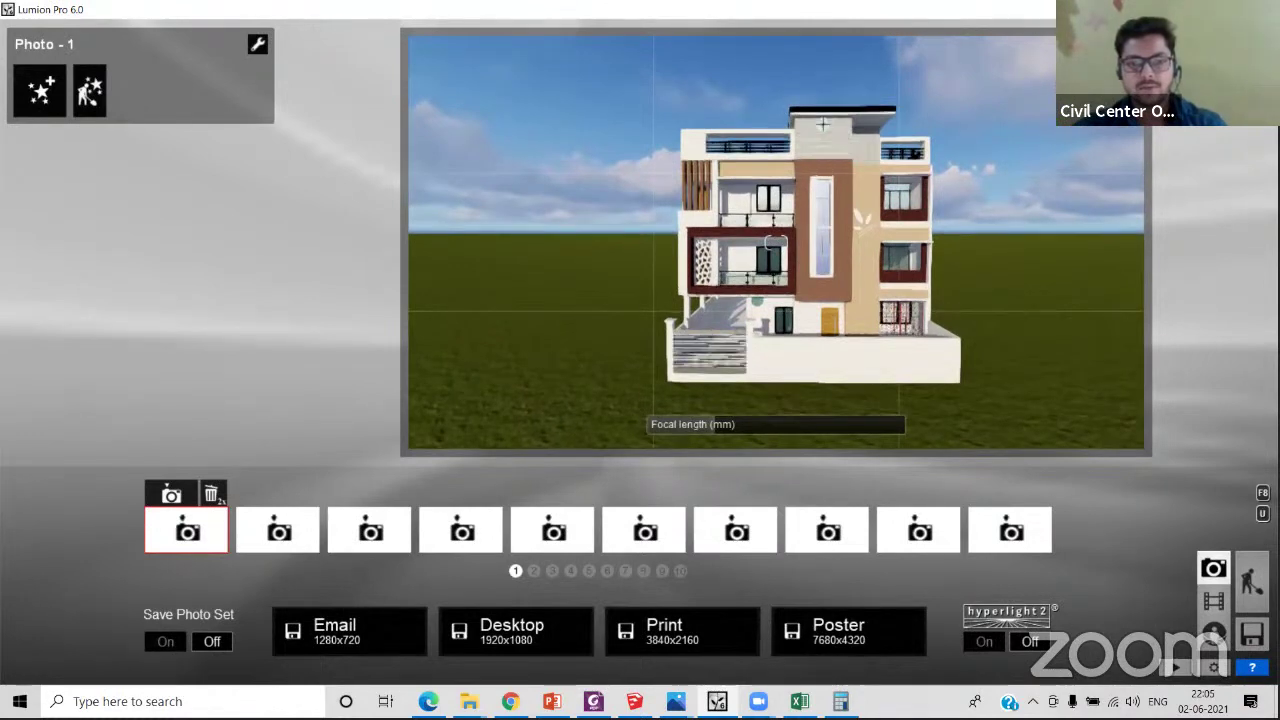
right_click_drag(776, 242, 775, 238)
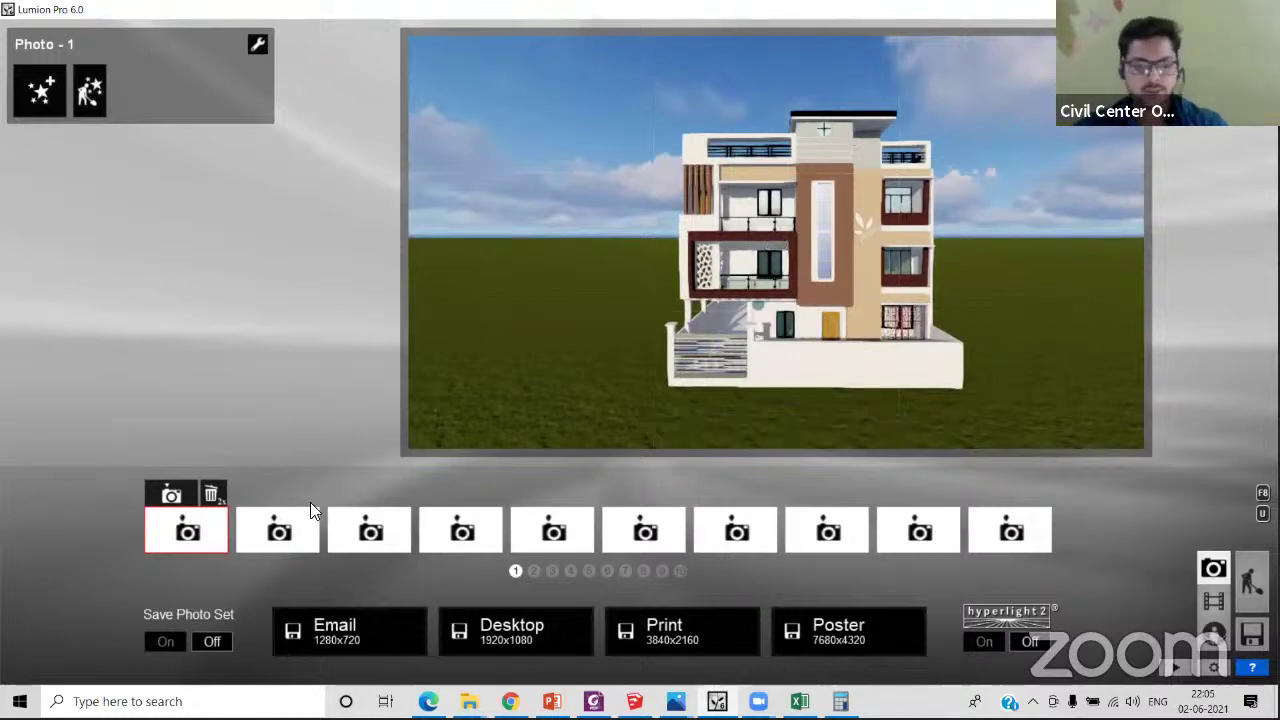
left_click(171, 497)
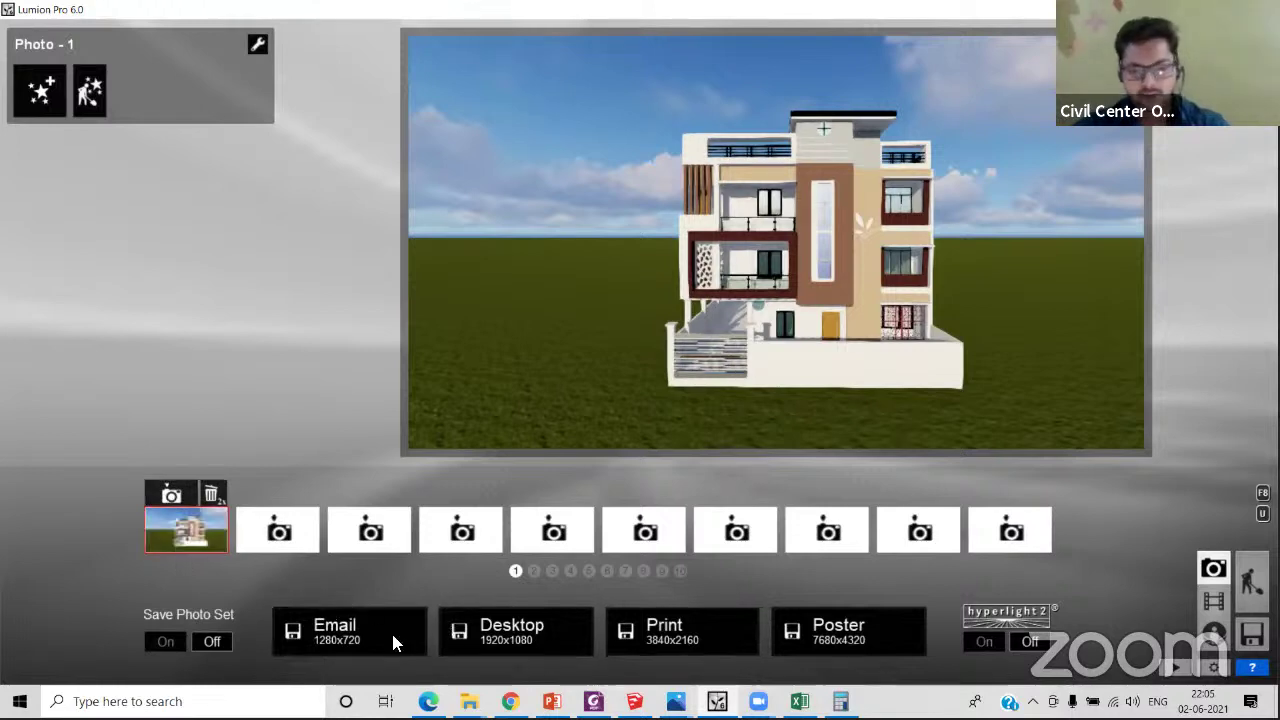
- Render the front view at Desktop 1920x1080 and save it as the JPG "Trail 1" in the client's details folder above COLOR CODE
left_click(512, 626)
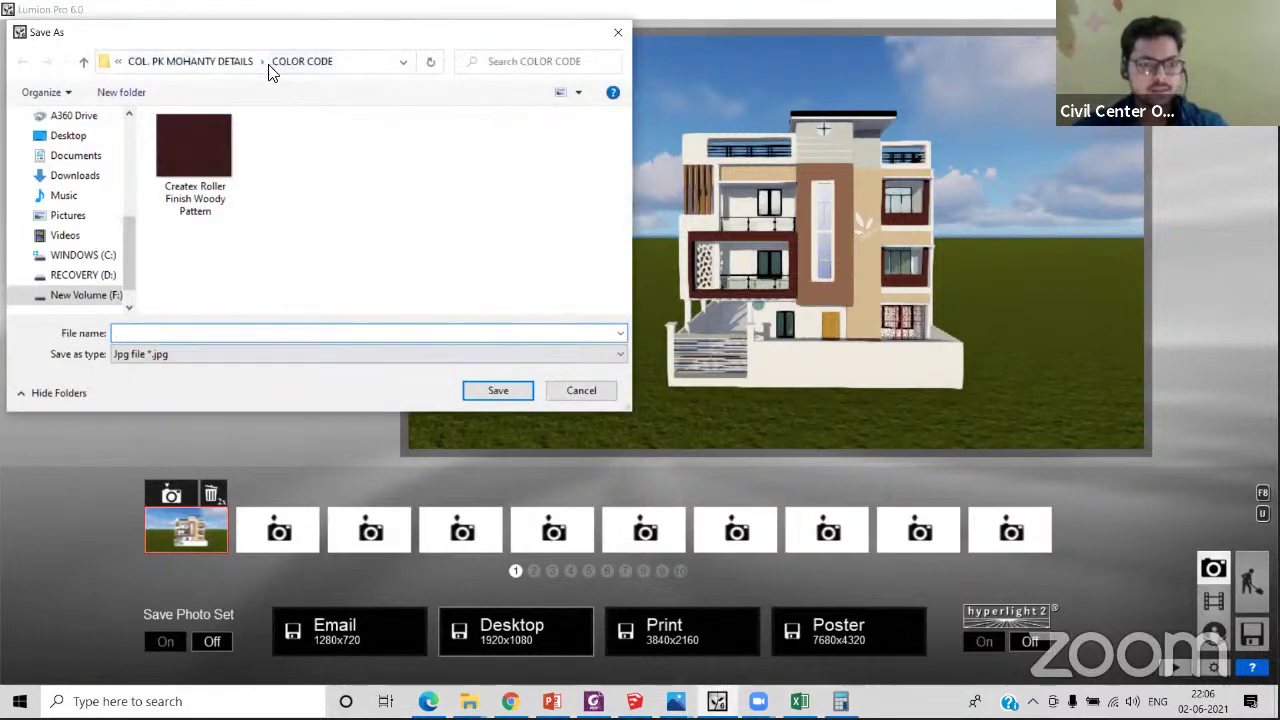
left_click(200, 61)
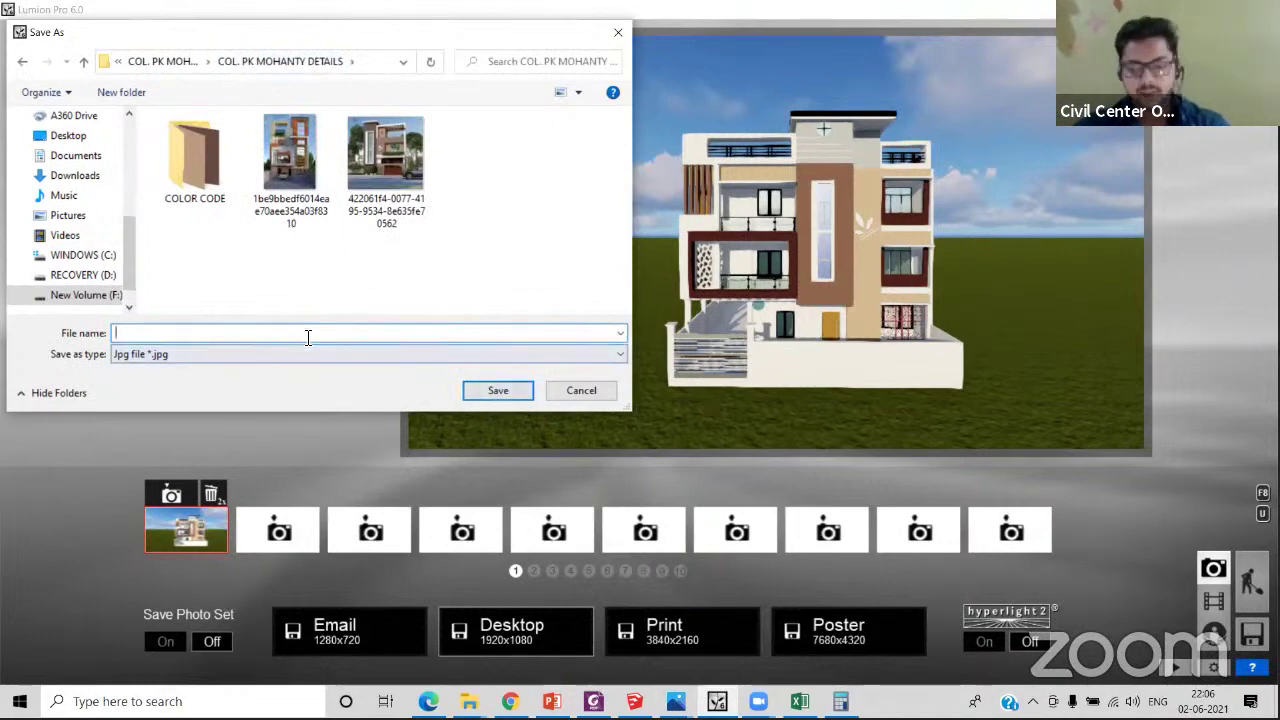
type("1")
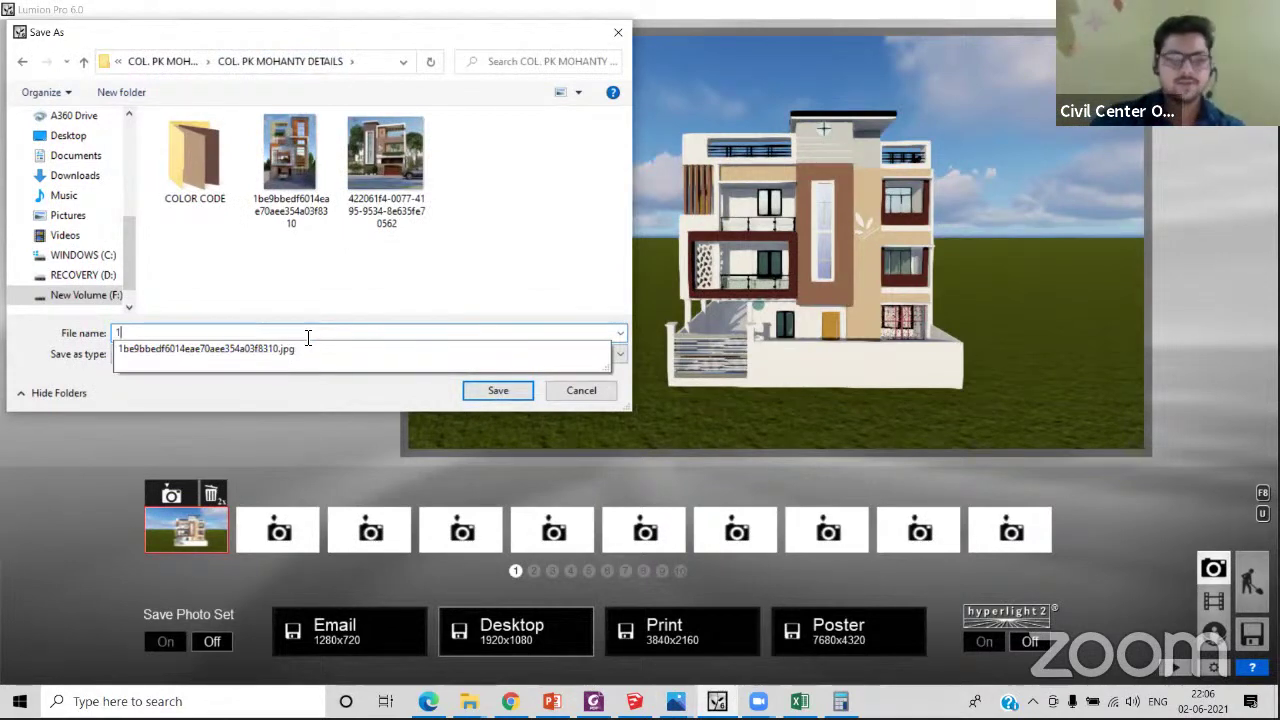
key("BackSpace")
type("Trail")
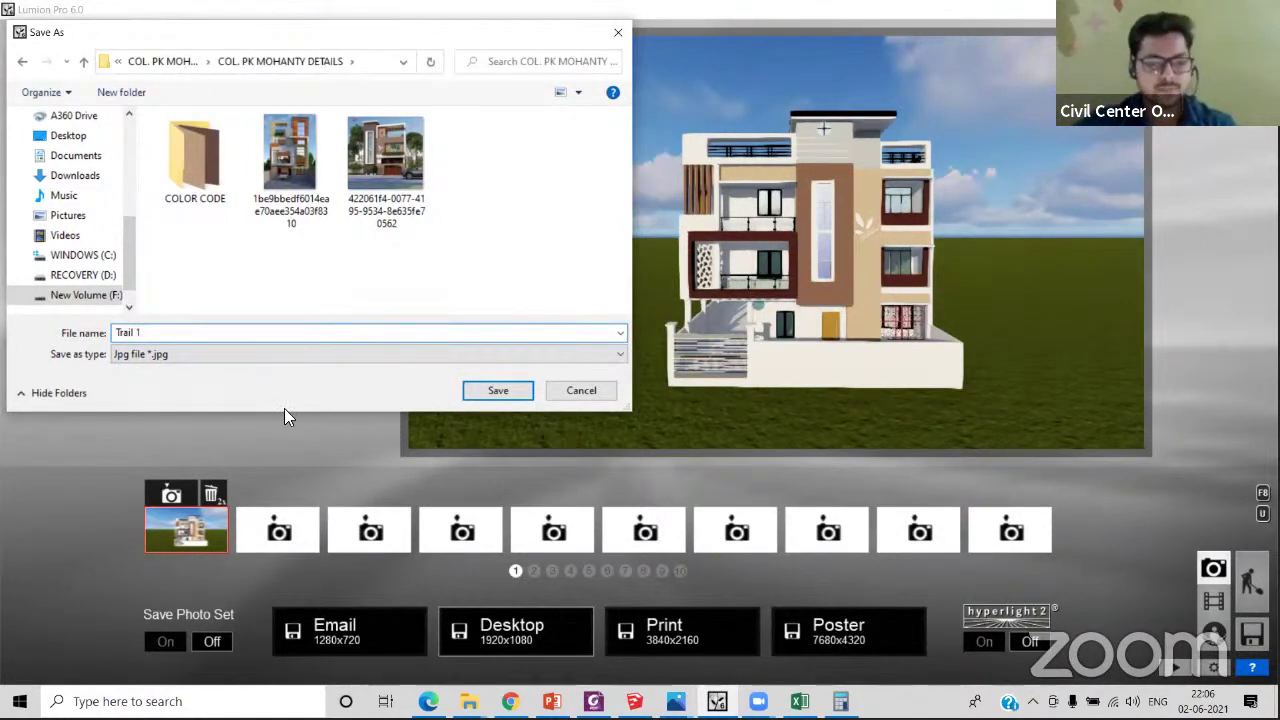
left_click(498, 390)
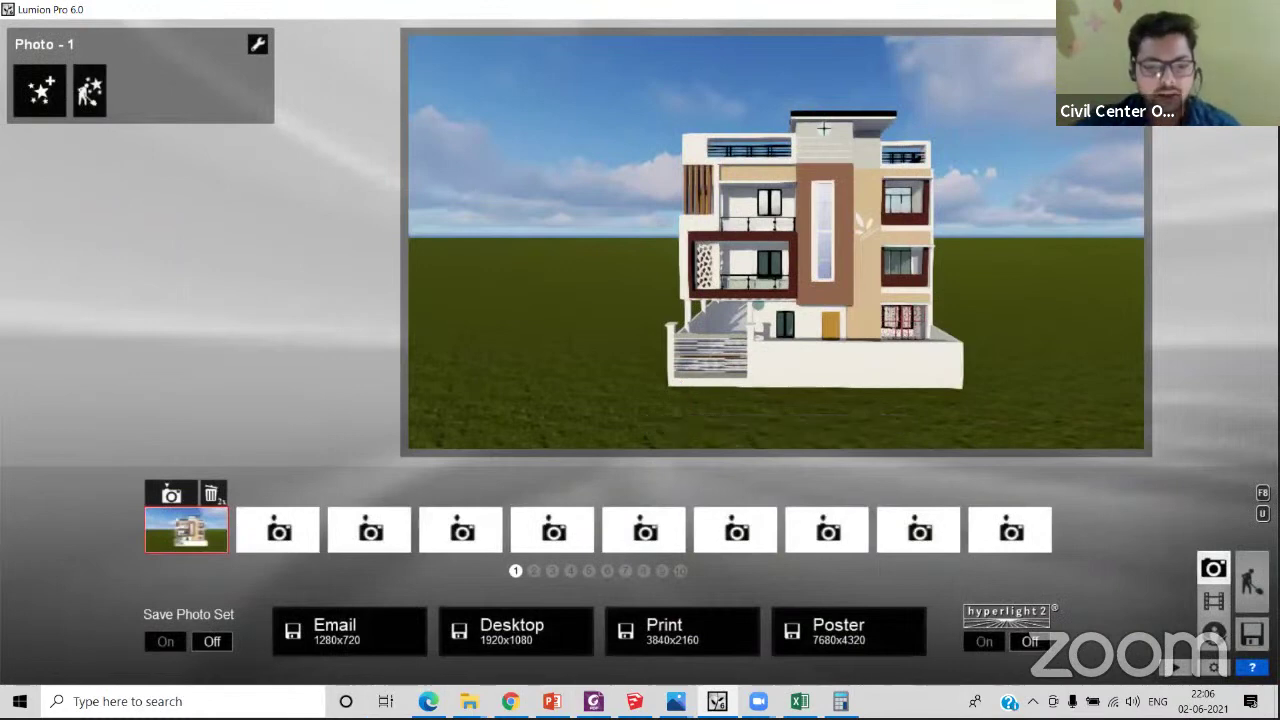
- Switch to File Explorer, go up from COLOR CODE to the details folder, and open the rendered image Trail 1 in Photos
mouse_move(469, 700)
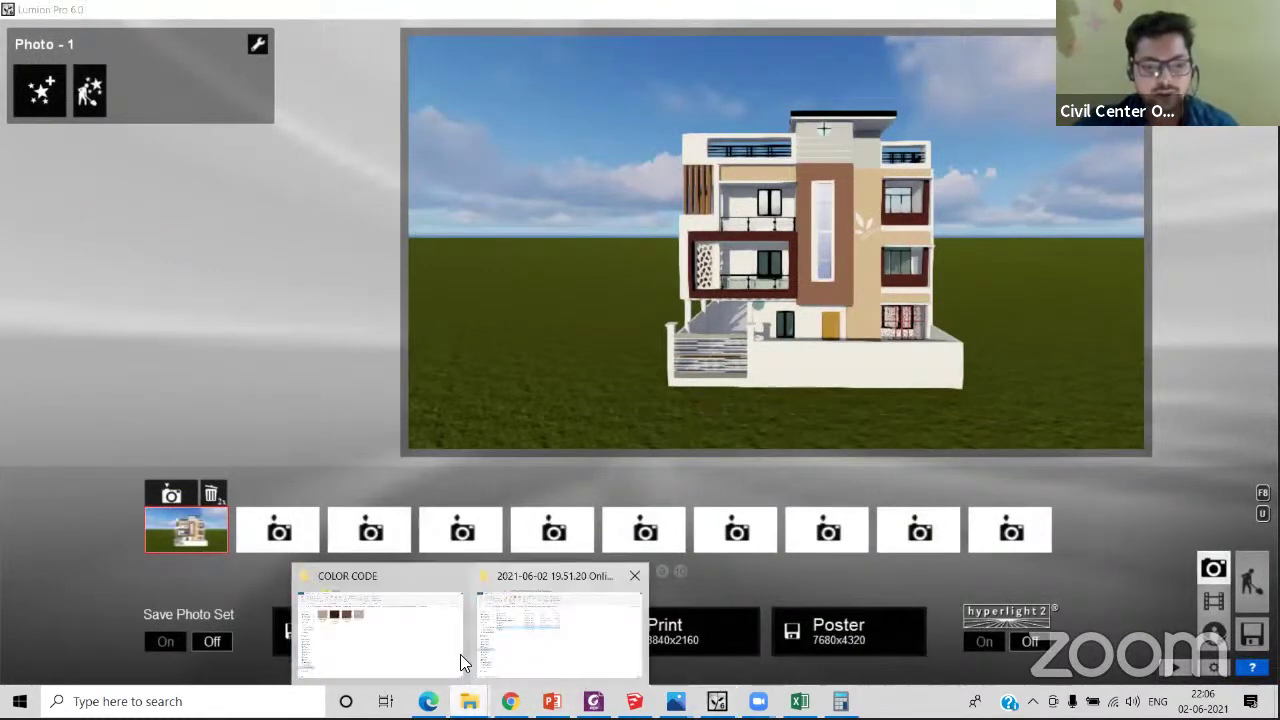
left_click(400, 634)
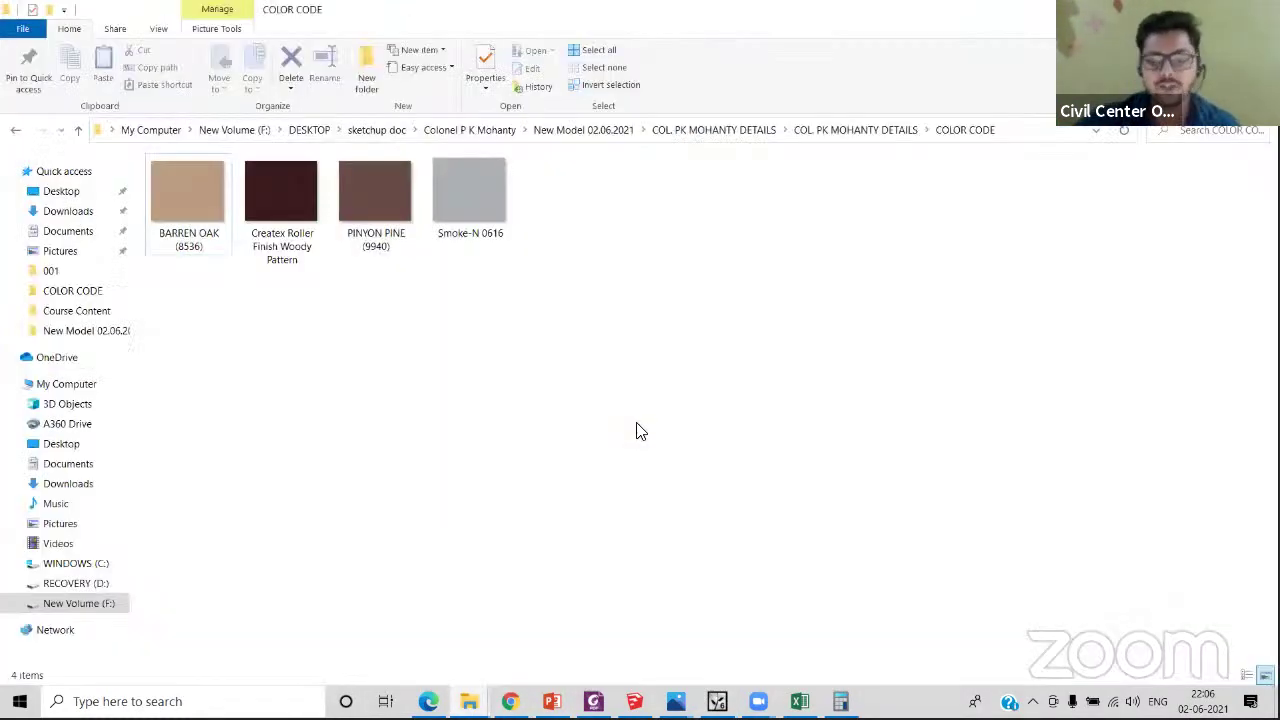
key("BackSpace")
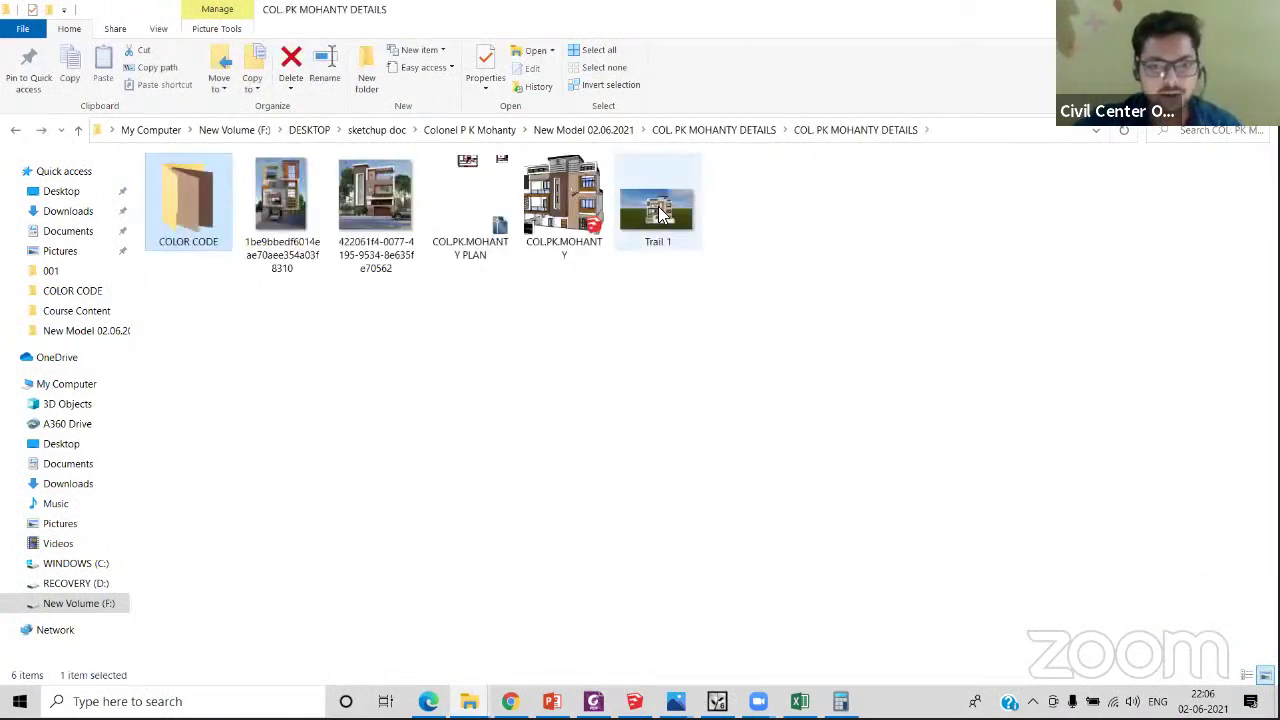
left_click(658, 210)
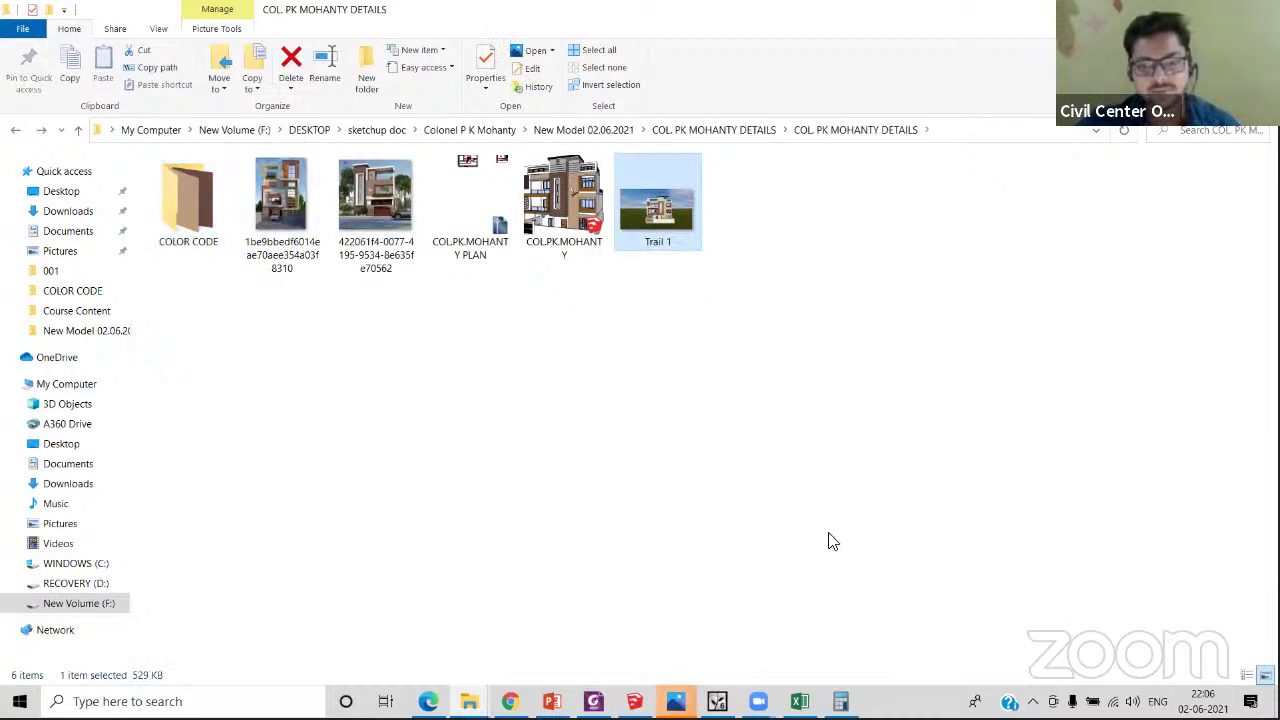
left_click(676, 701)
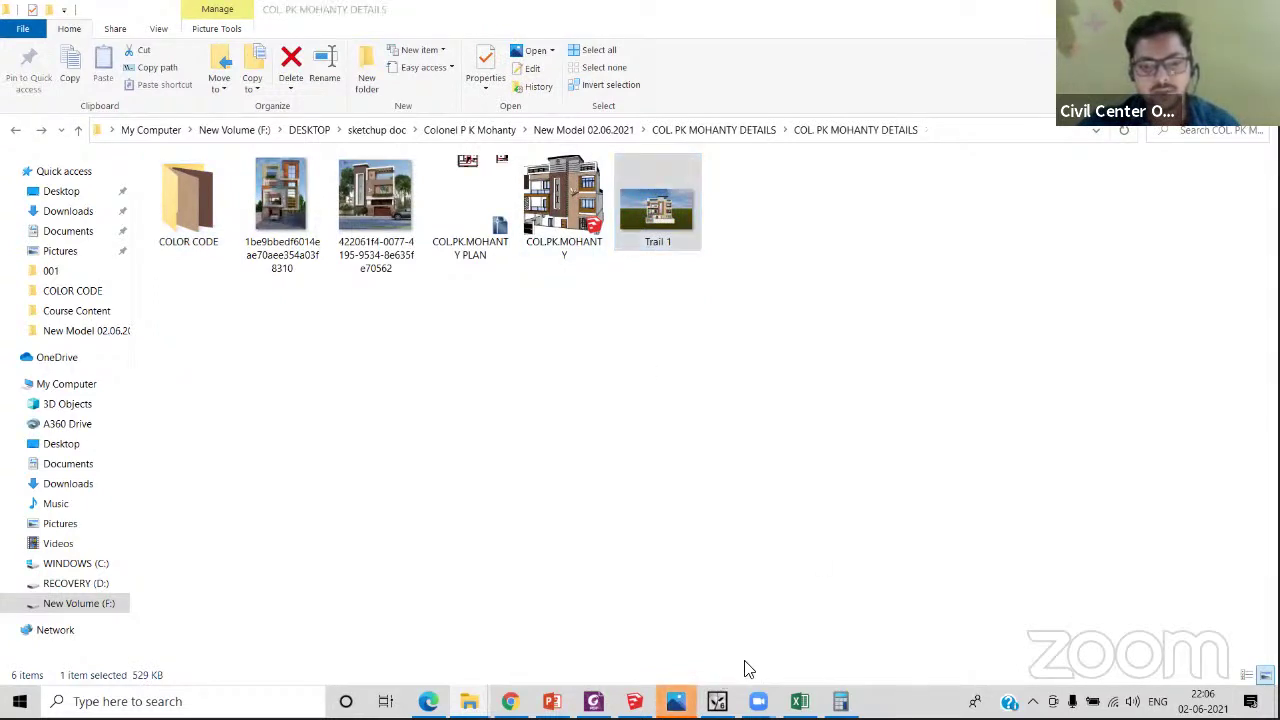
left_click(900, 636)
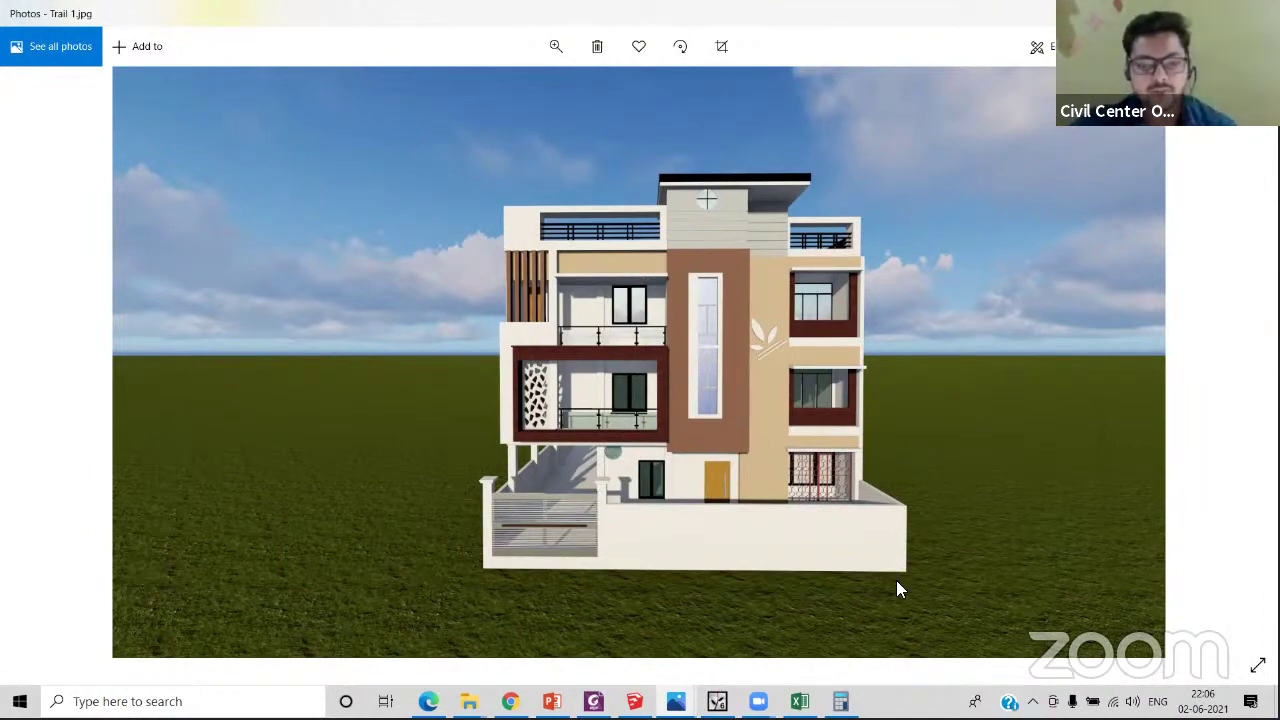
- Examine the rendered image up close, checking the front gate, the balconies and the windows
scroll(542, 588, "up", 5)
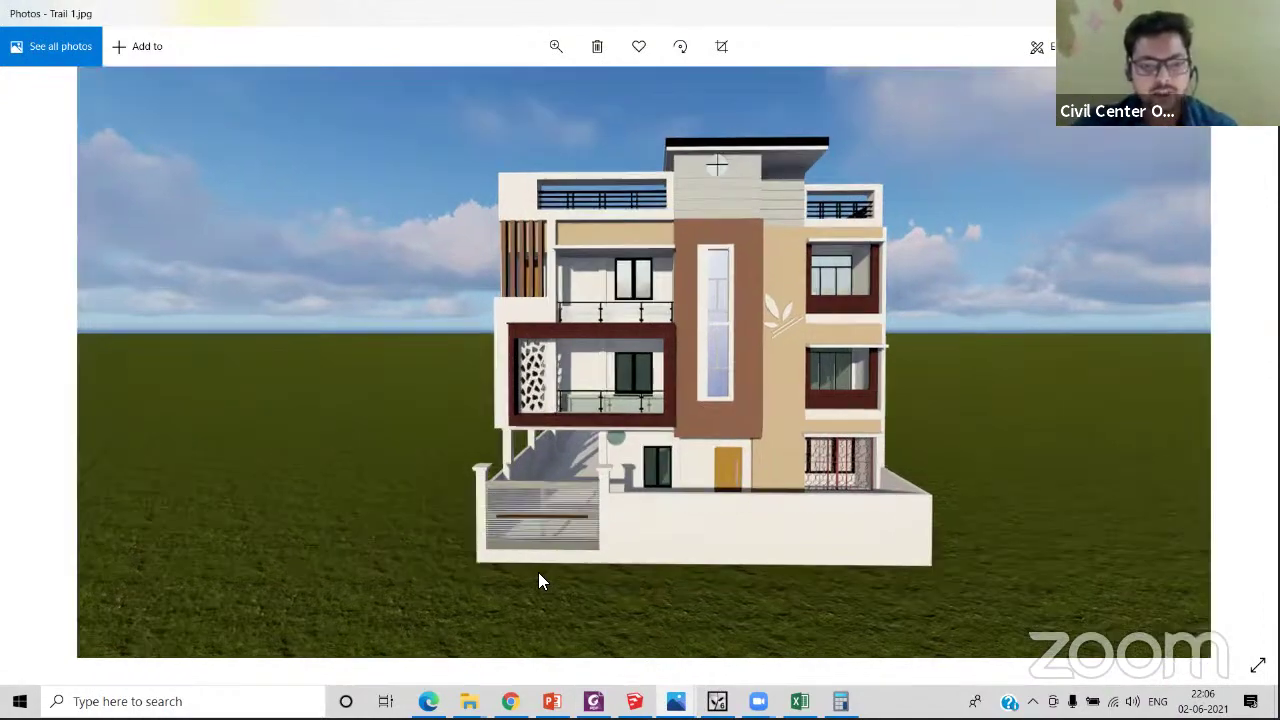
scroll(456, 423, "down", 5)
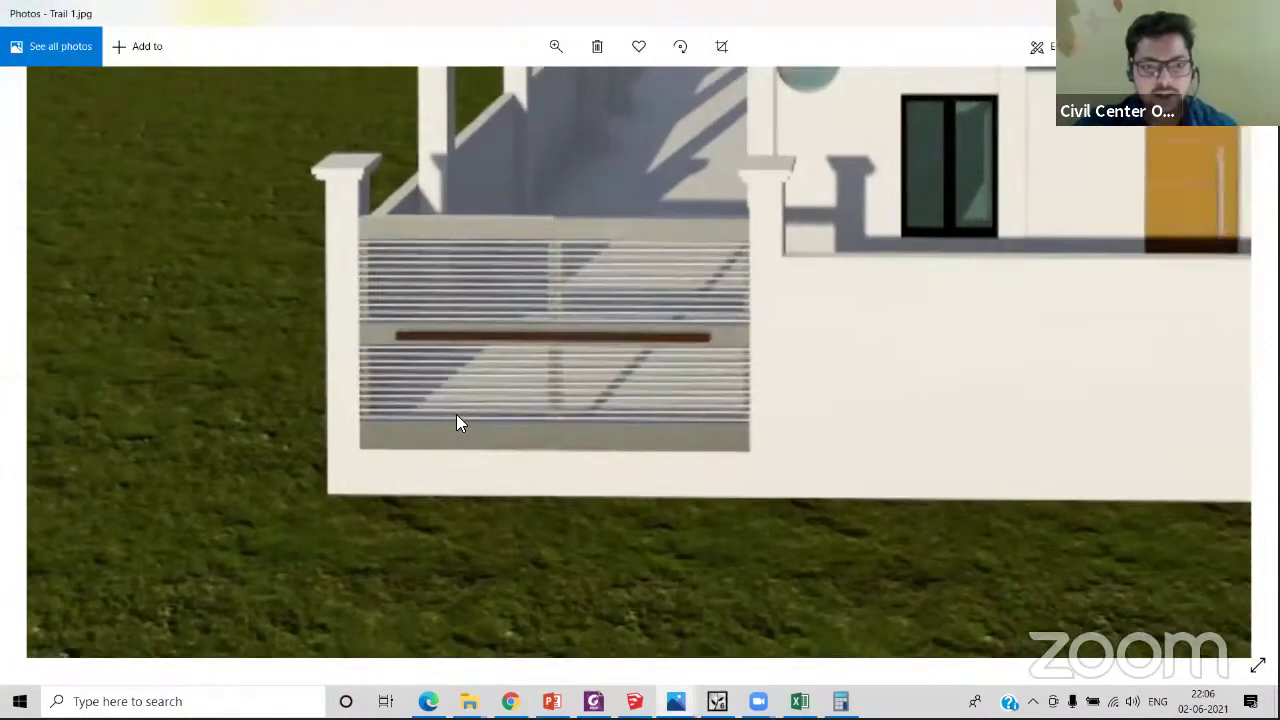
scroll(604, 120, "up", 3)
scroll(602, 140, "down", 5)
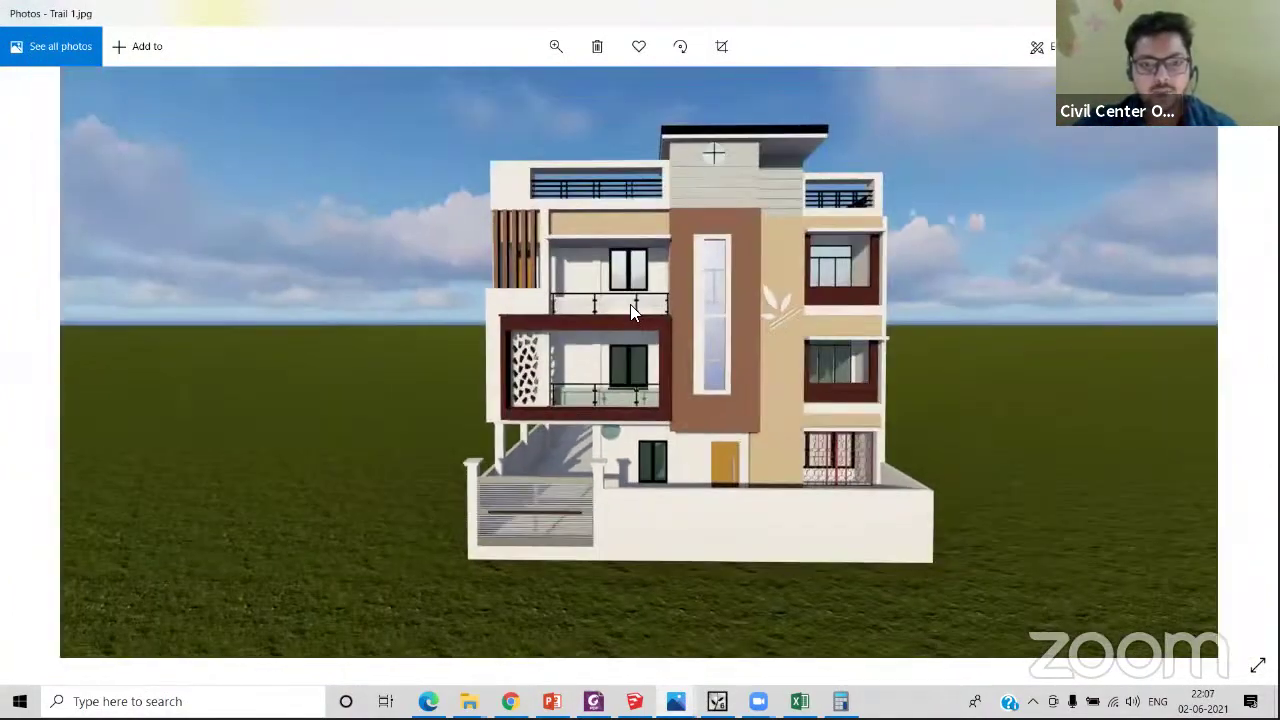
scroll(622, 316, "up", 4)
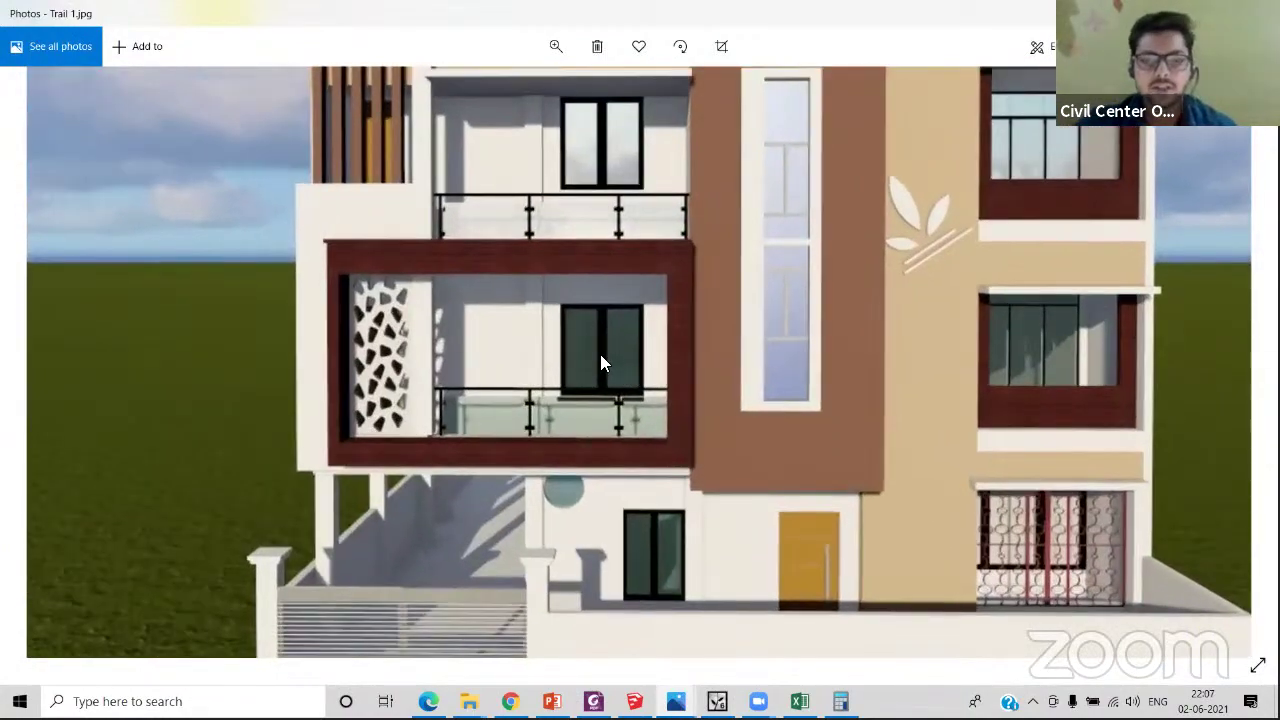
scroll(601, 361, "down", 2)
scroll(601, 354, "down", 2)
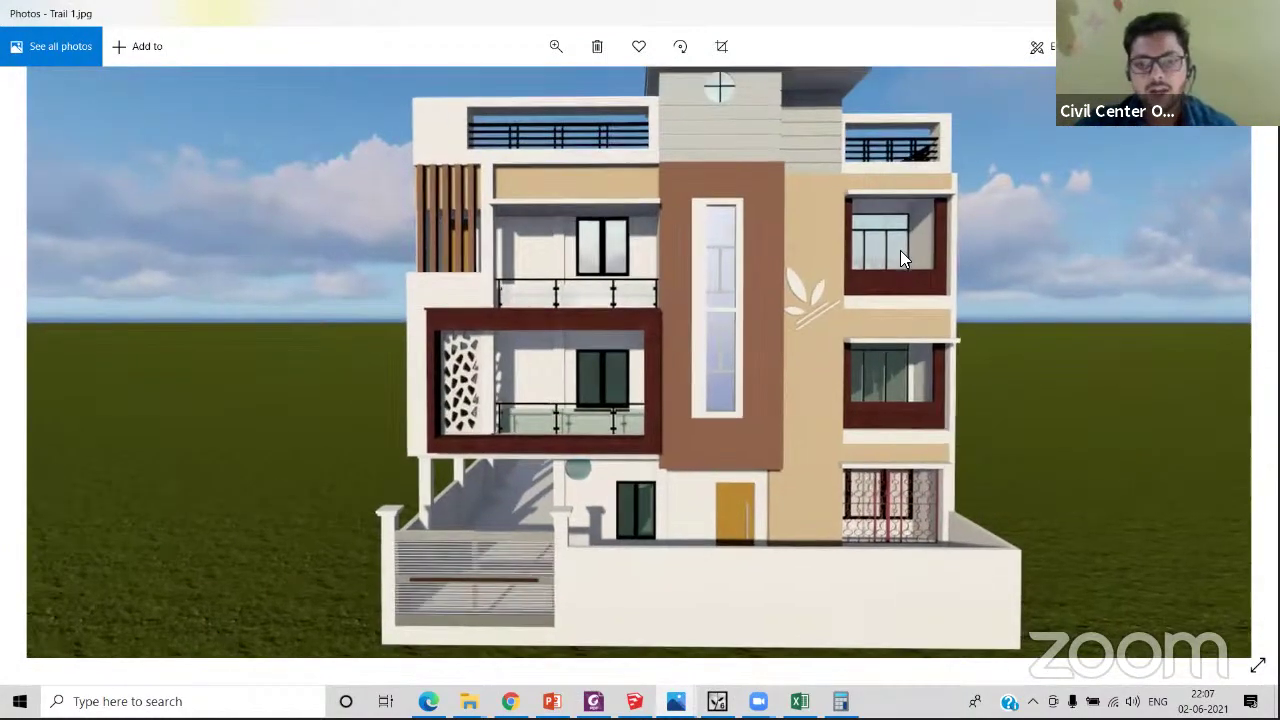
scroll(900, 252, "up", 3)
scroll(900, 252, "down", 2)
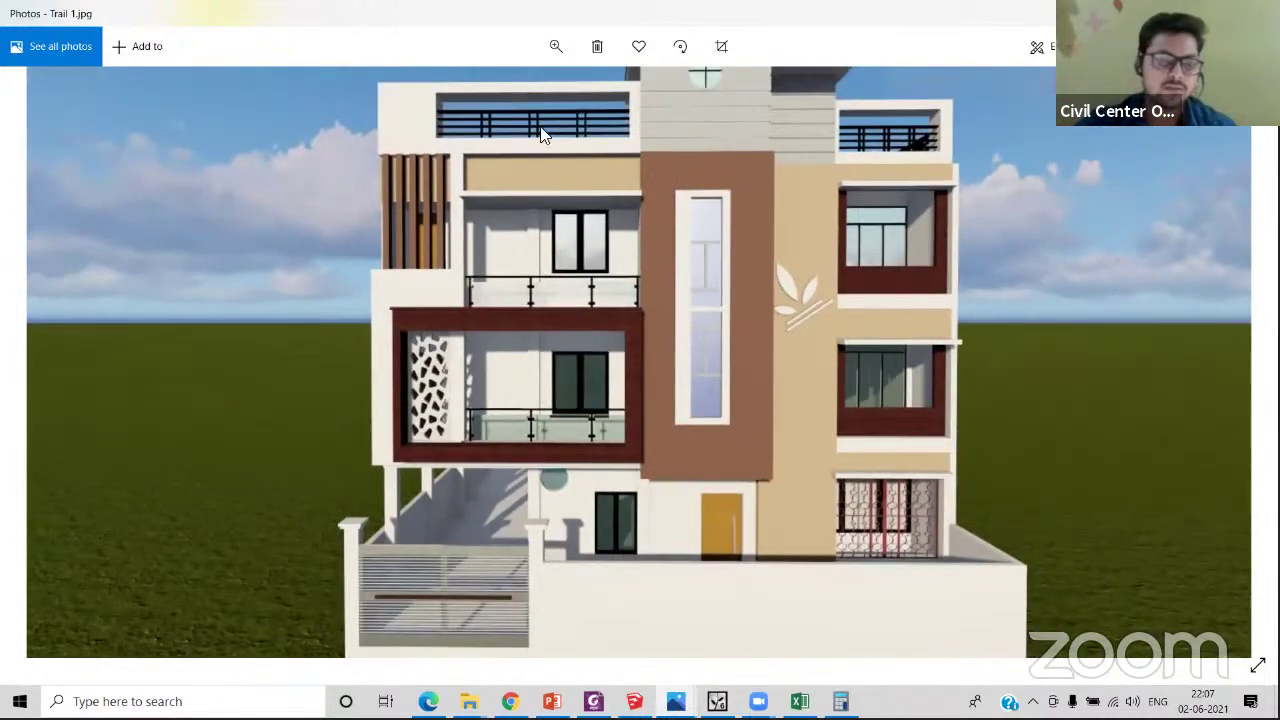
scroll(498, 150, "down", 2)
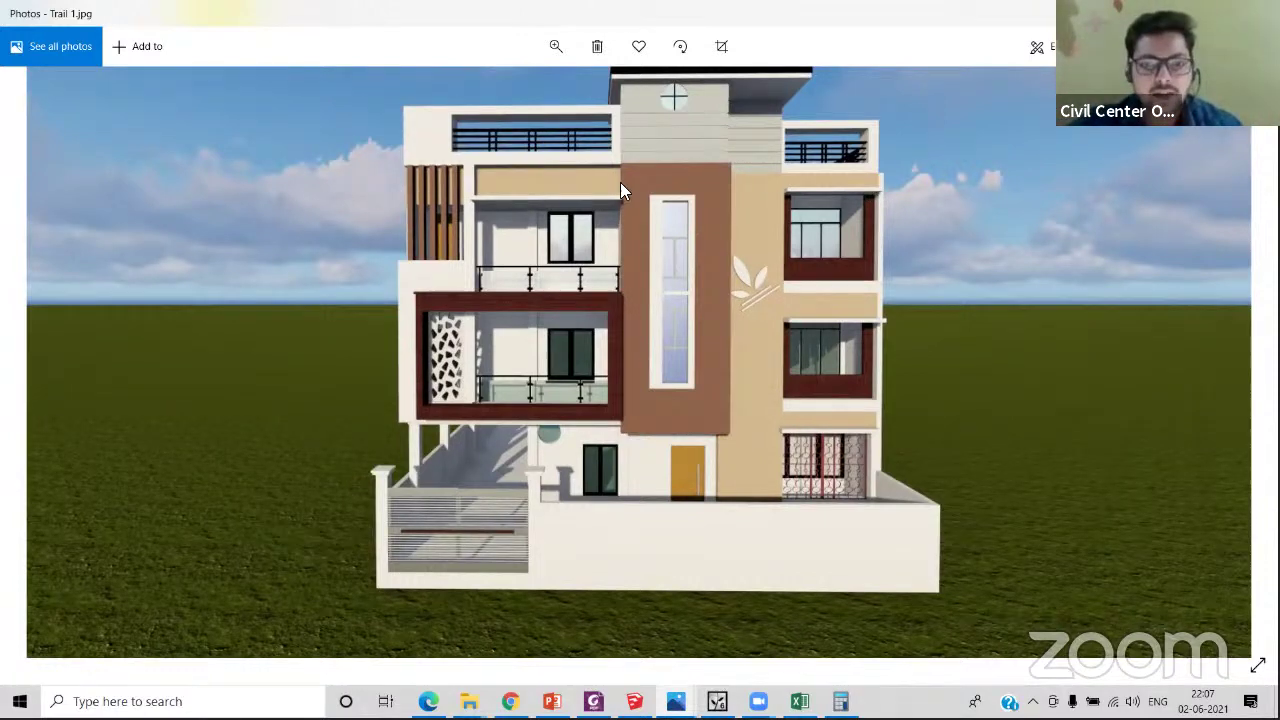
- Inspect the render's brown centre panel, grey cladding, ground-floor window grille and dark wooden balcony frame against the whole facade
scroll(724, 128, "up", 3)
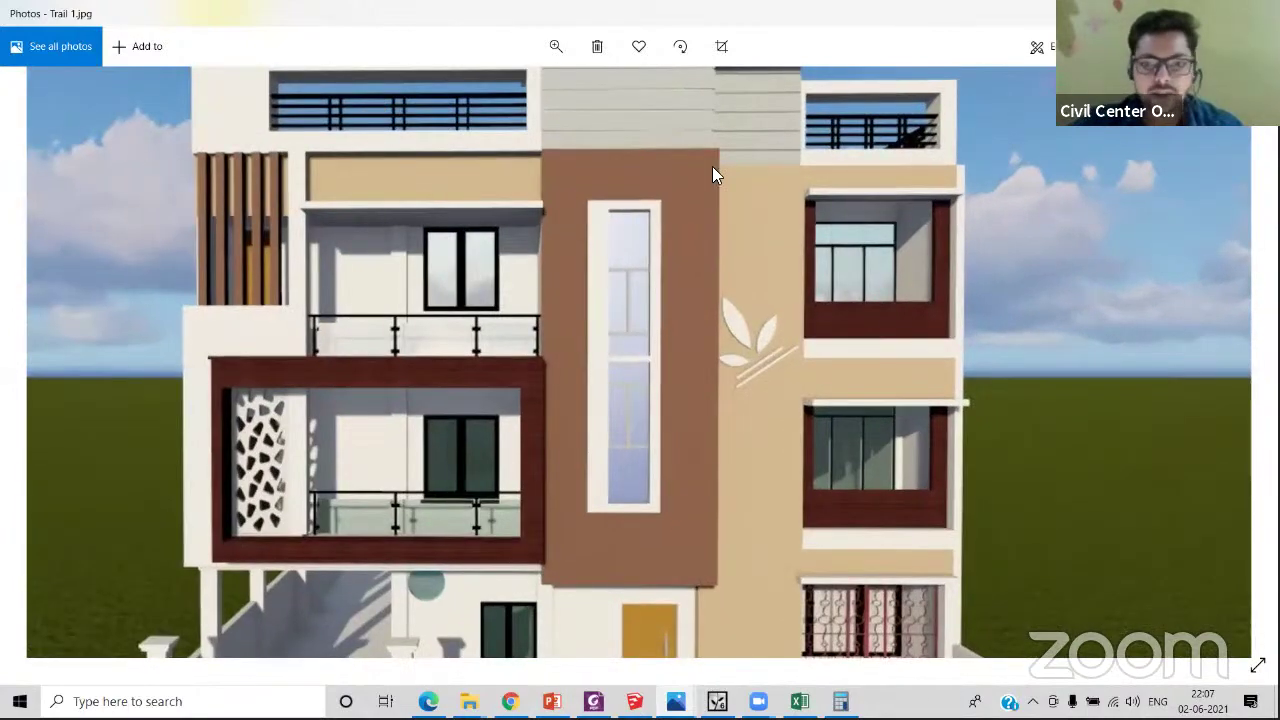
scroll(714, 166, "down", 3)
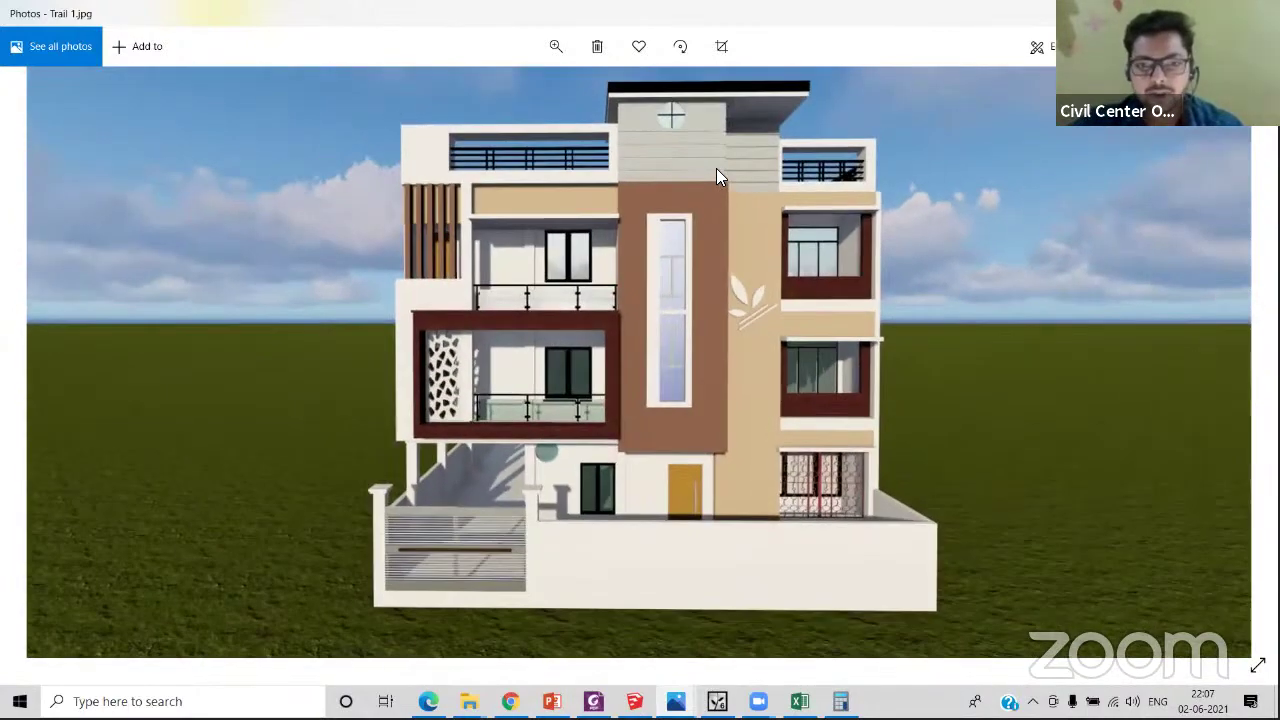
scroll(682, 108, "up", 4)
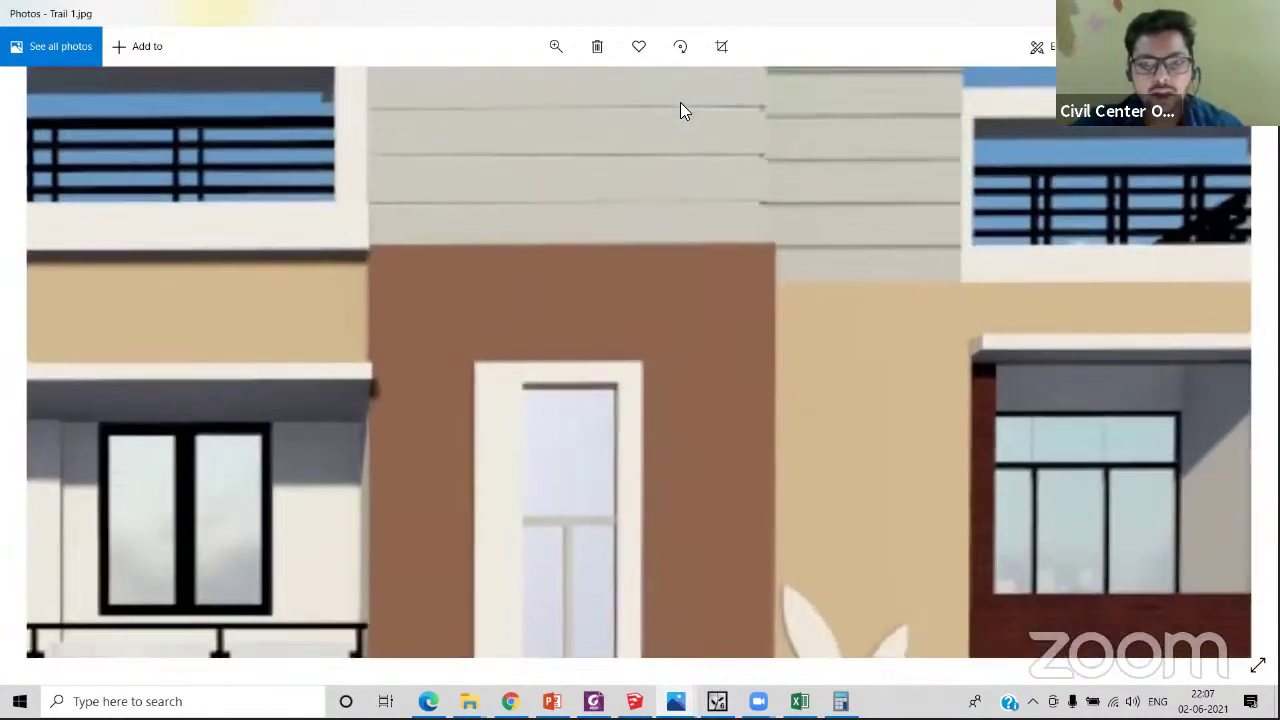
scroll(680, 112, "down", 4)
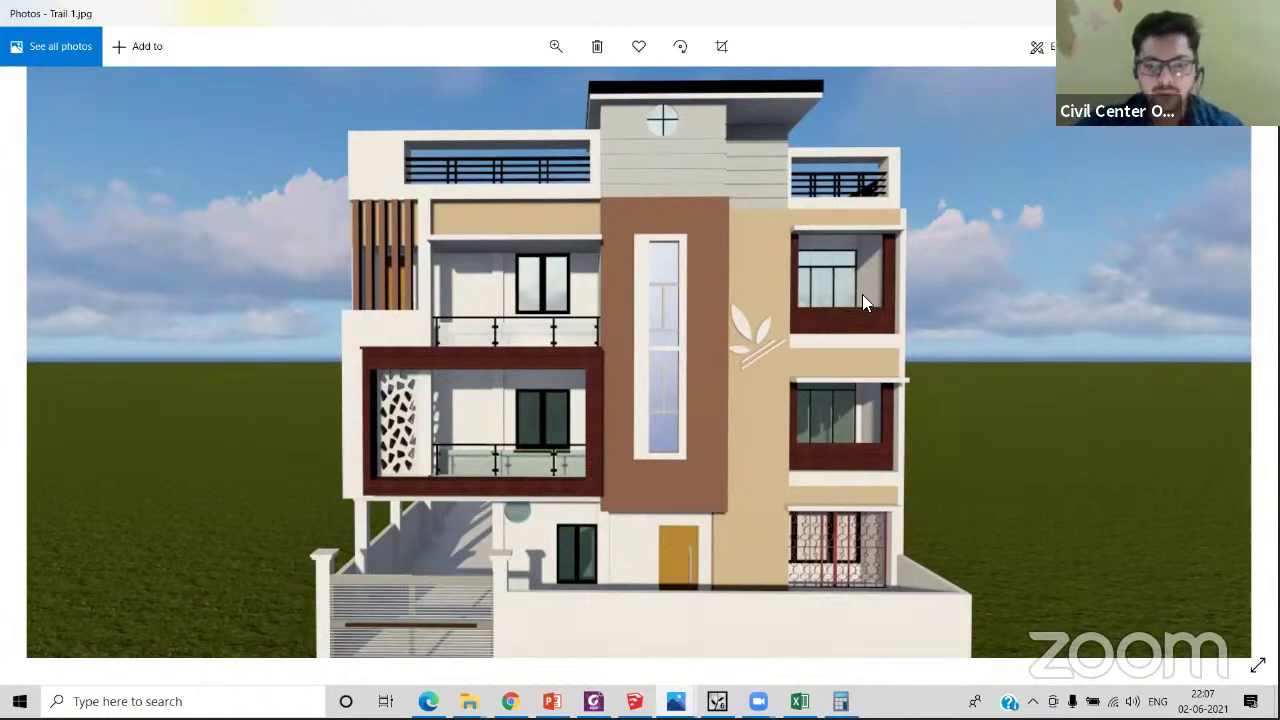
scroll(860, 548, "up", 4)
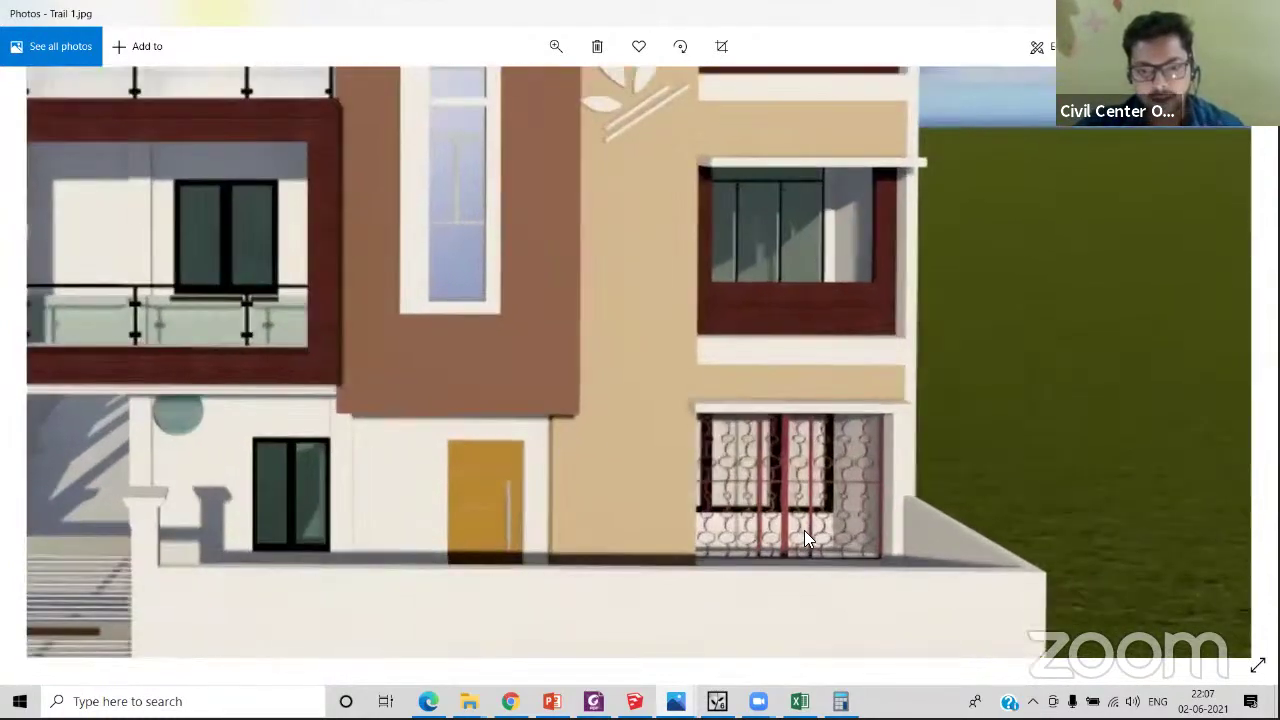
scroll(804, 530, "up", 3)
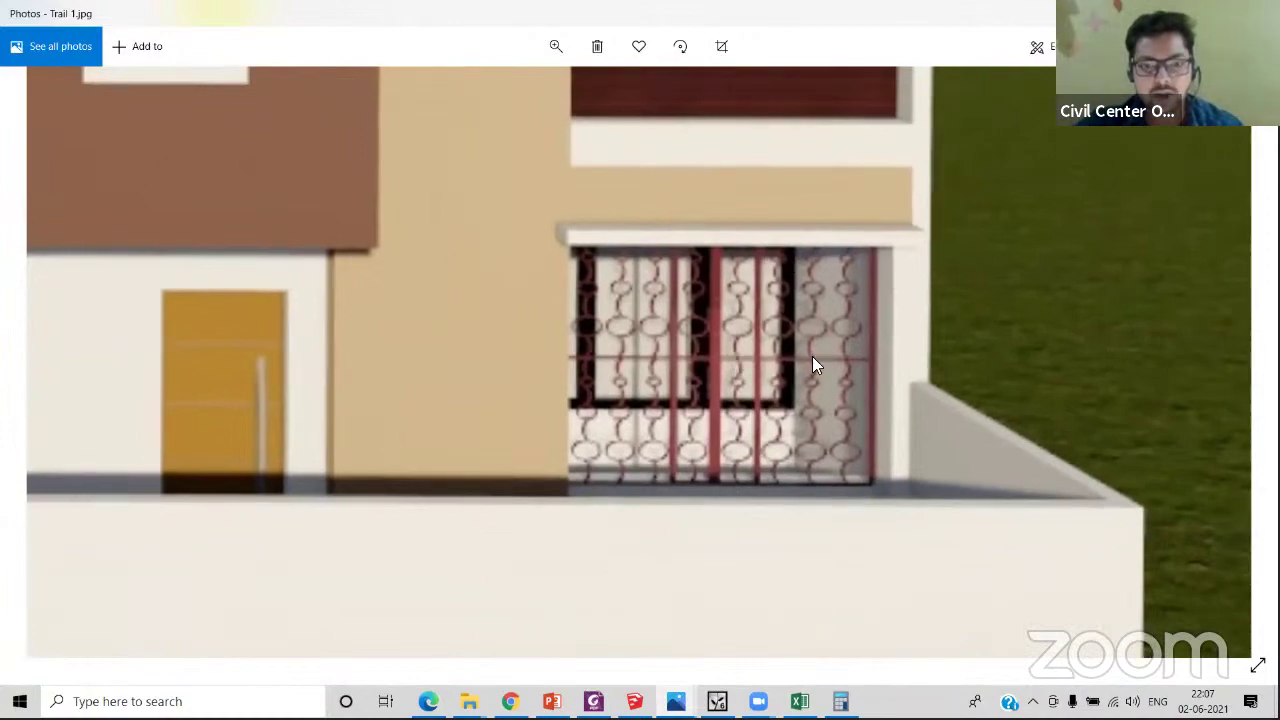
scroll(812, 360, "down", 7)
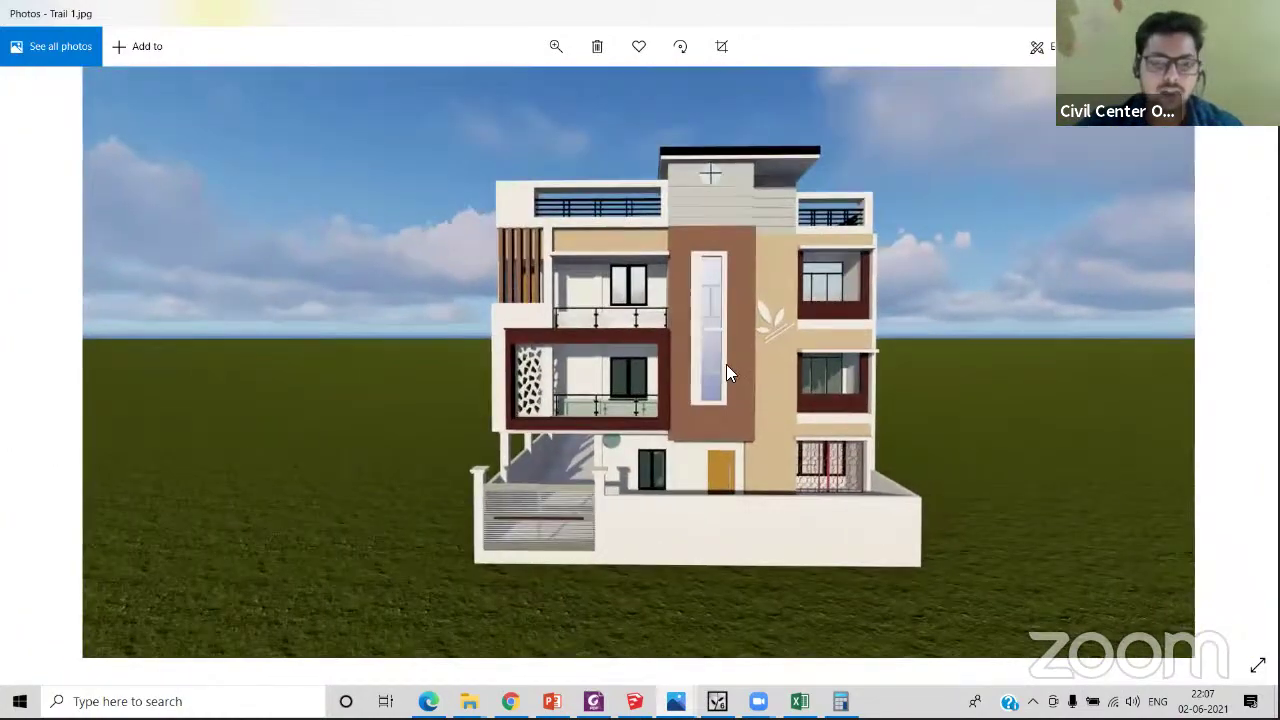
scroll(682, 364, "up", 3)
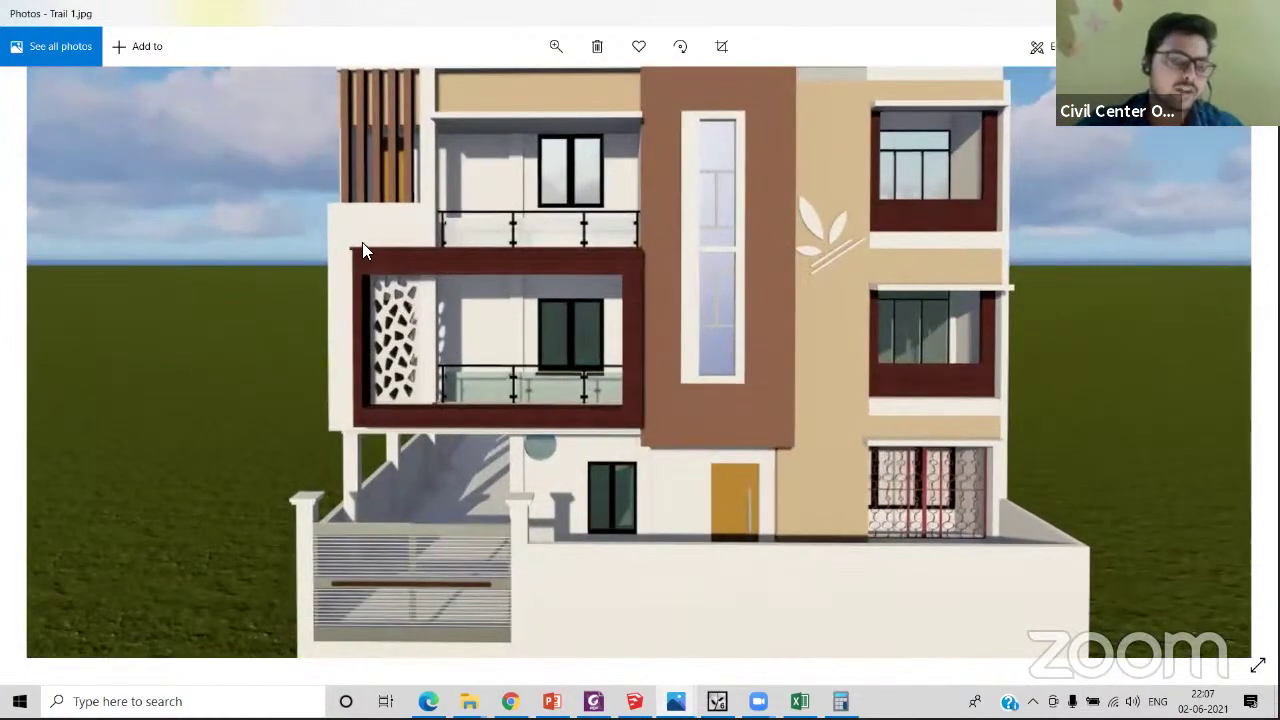
scroll(362, 242, "up", 5)
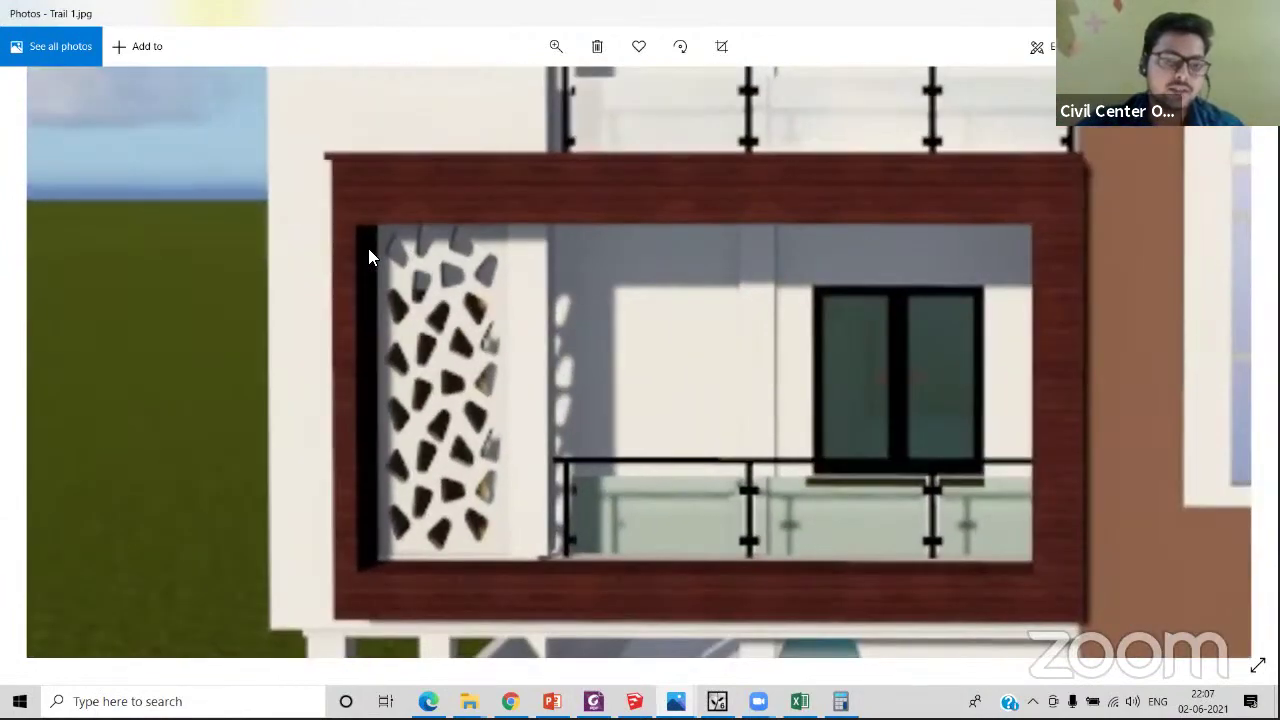
scroll(370, 256, "down", 4)
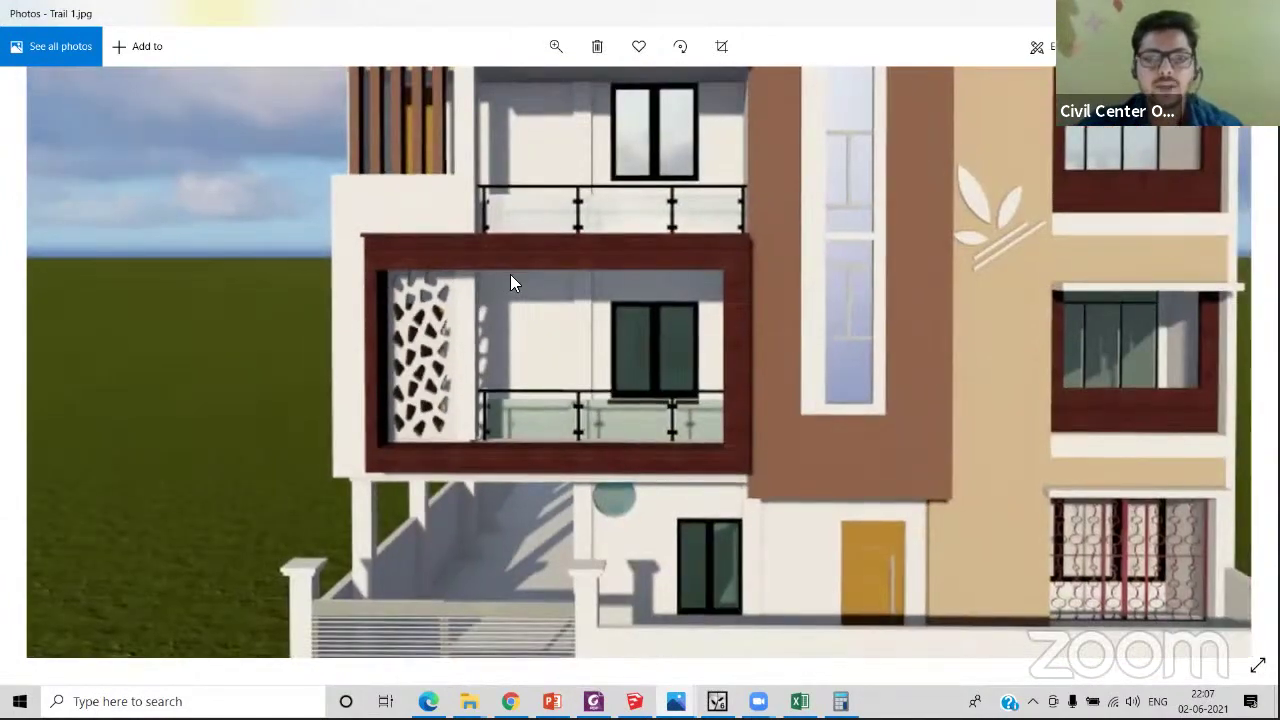
scroll(510, 274, "down", 3)
scroll(620, 322, "down", 1)
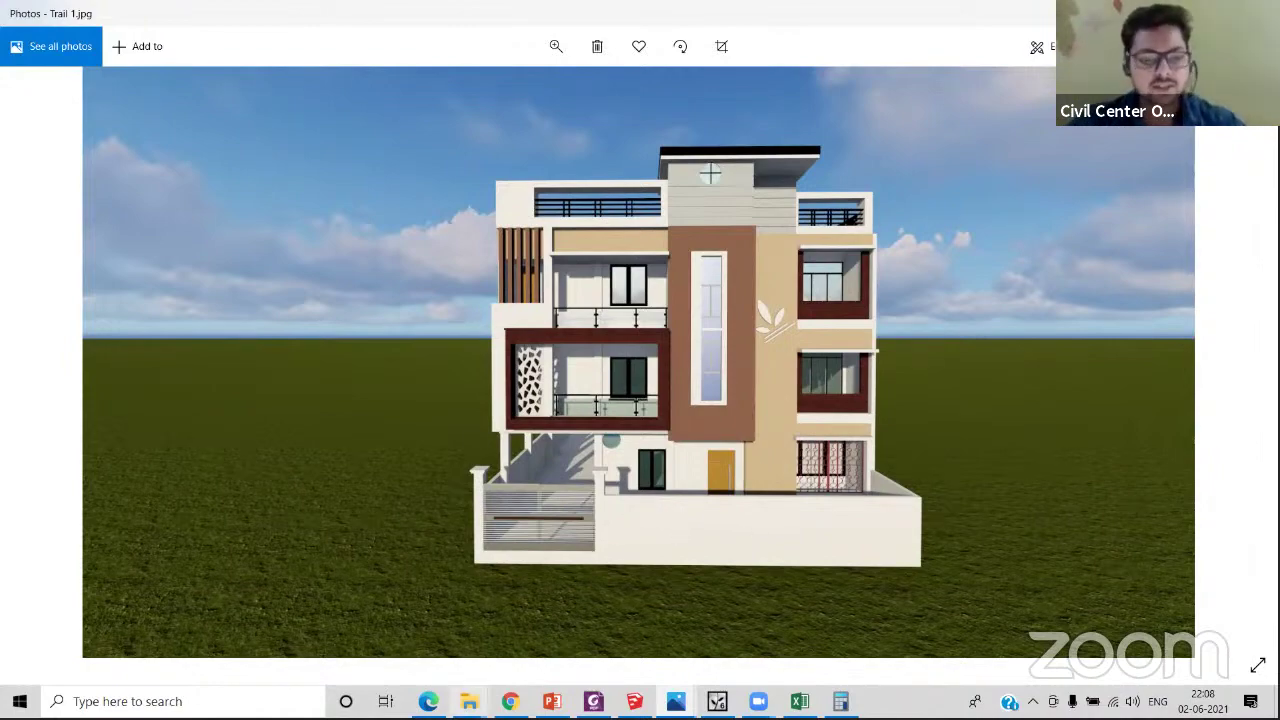
- Switch to the browser to read the live chat beside the "How to Render in Lumion" stream, and return to Lumion
left_click(428, 701)
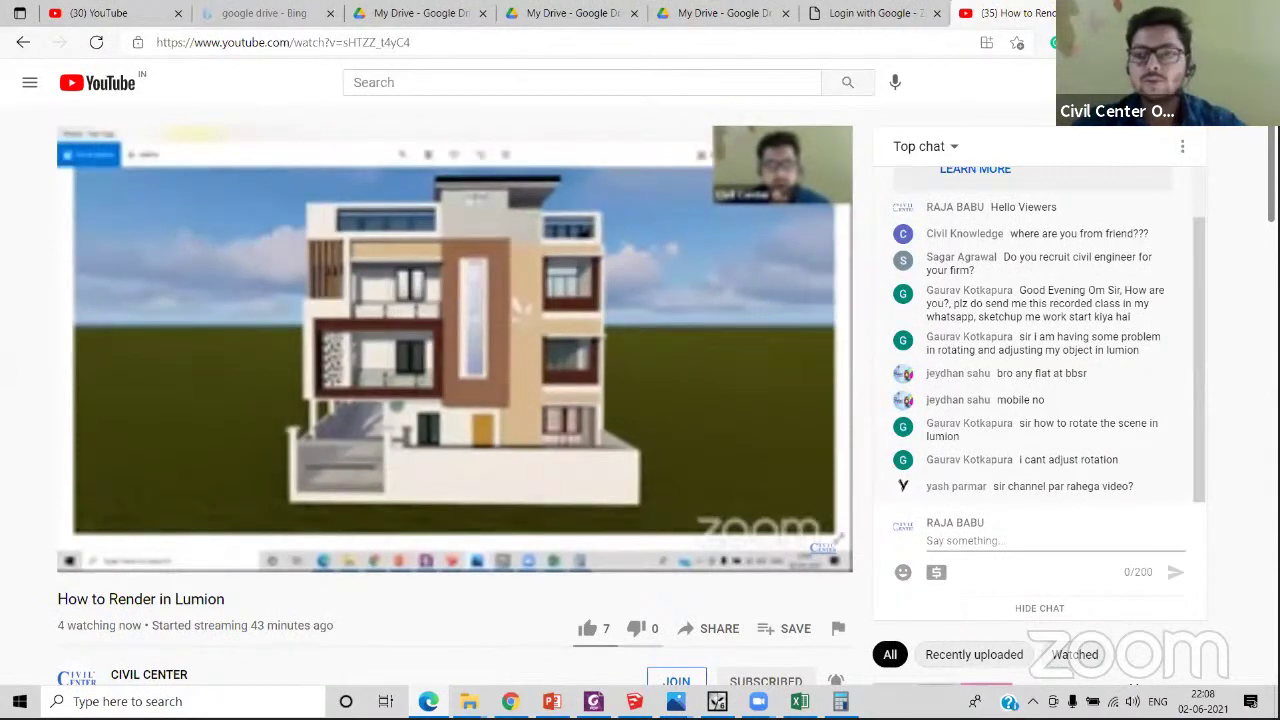
left_click(1182, 13)
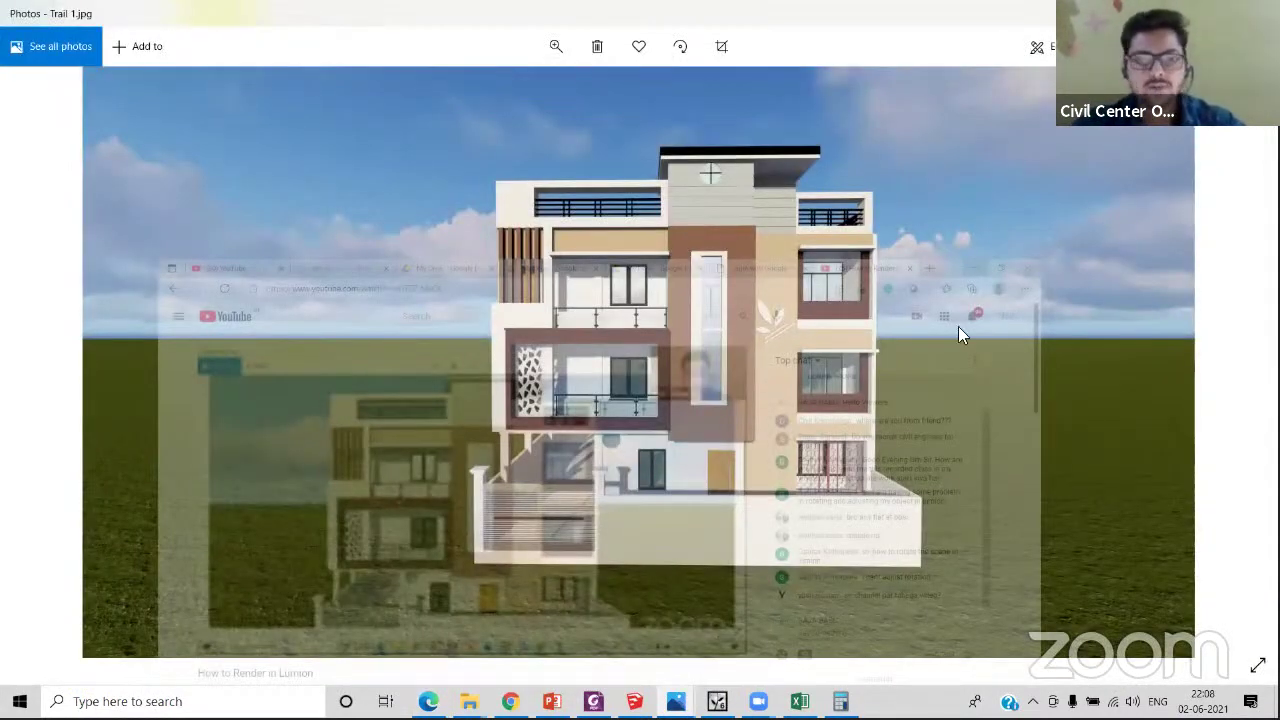
left_click(1182, 13)
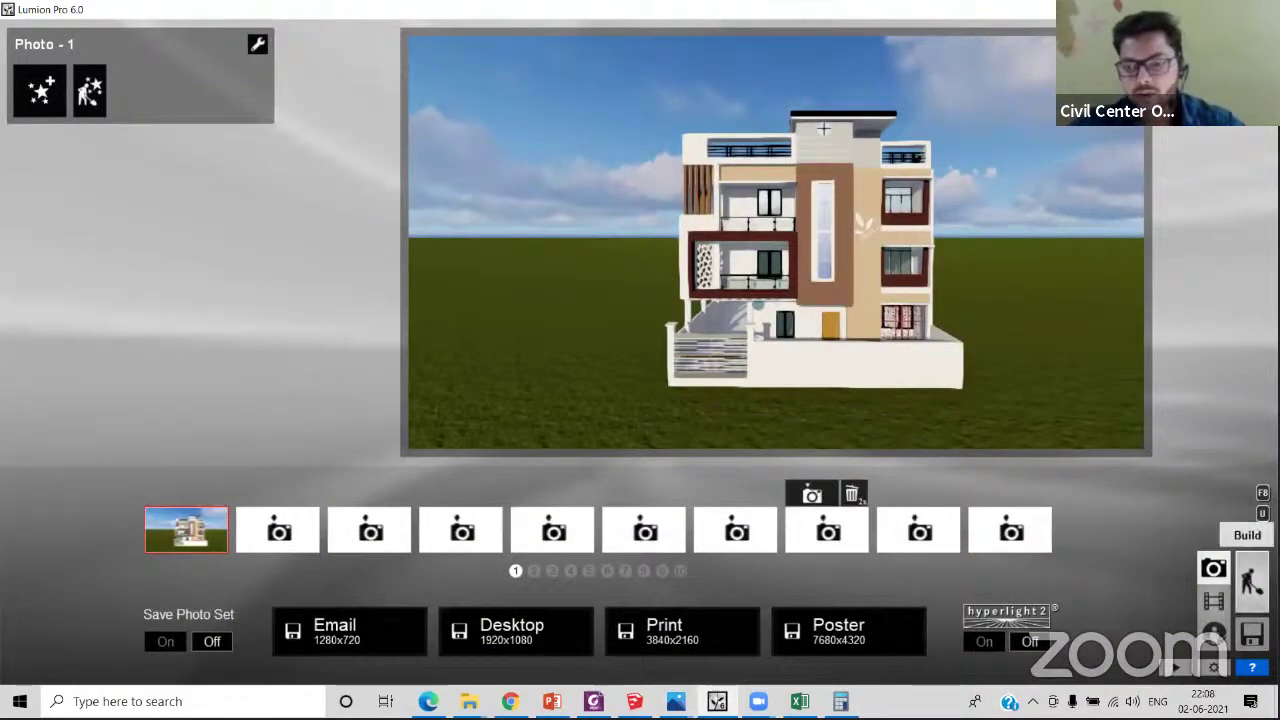
- Return to Build mode and centre the view on the house front
left_click(1251, 580)
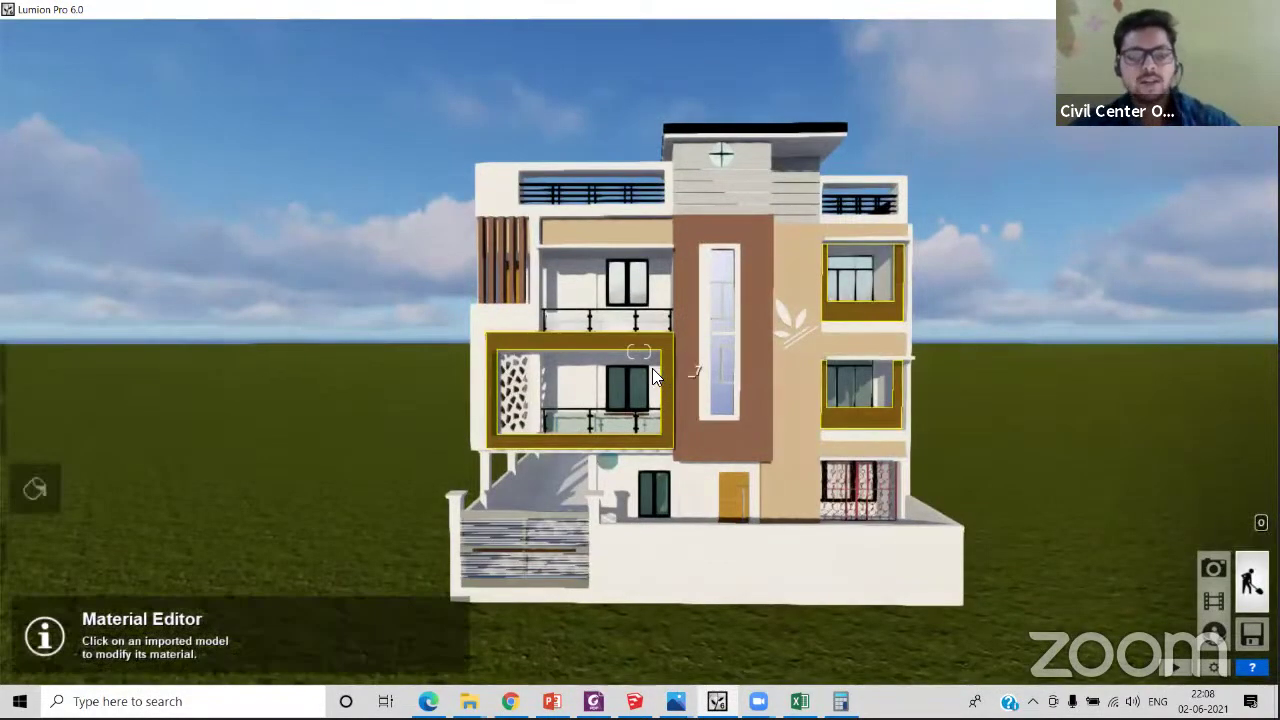
key("d")
key("d")
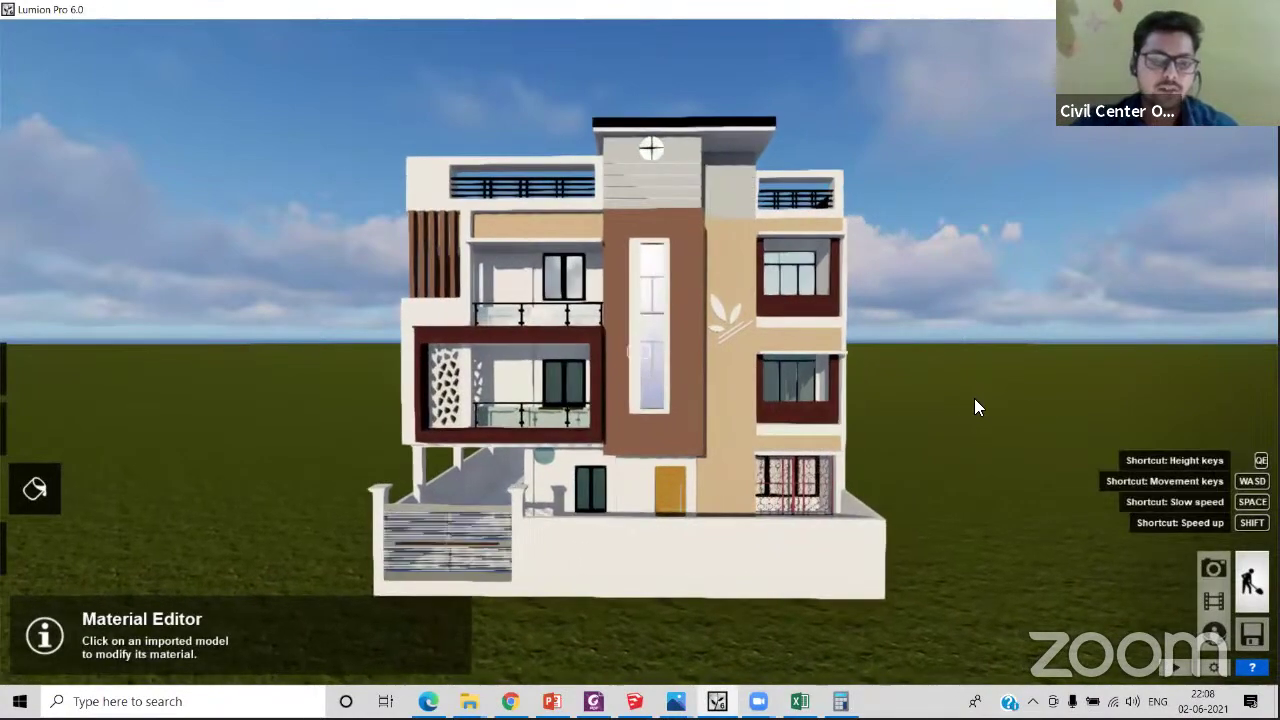
key("d")
middle_click_drag(958, 428, 854, 426)
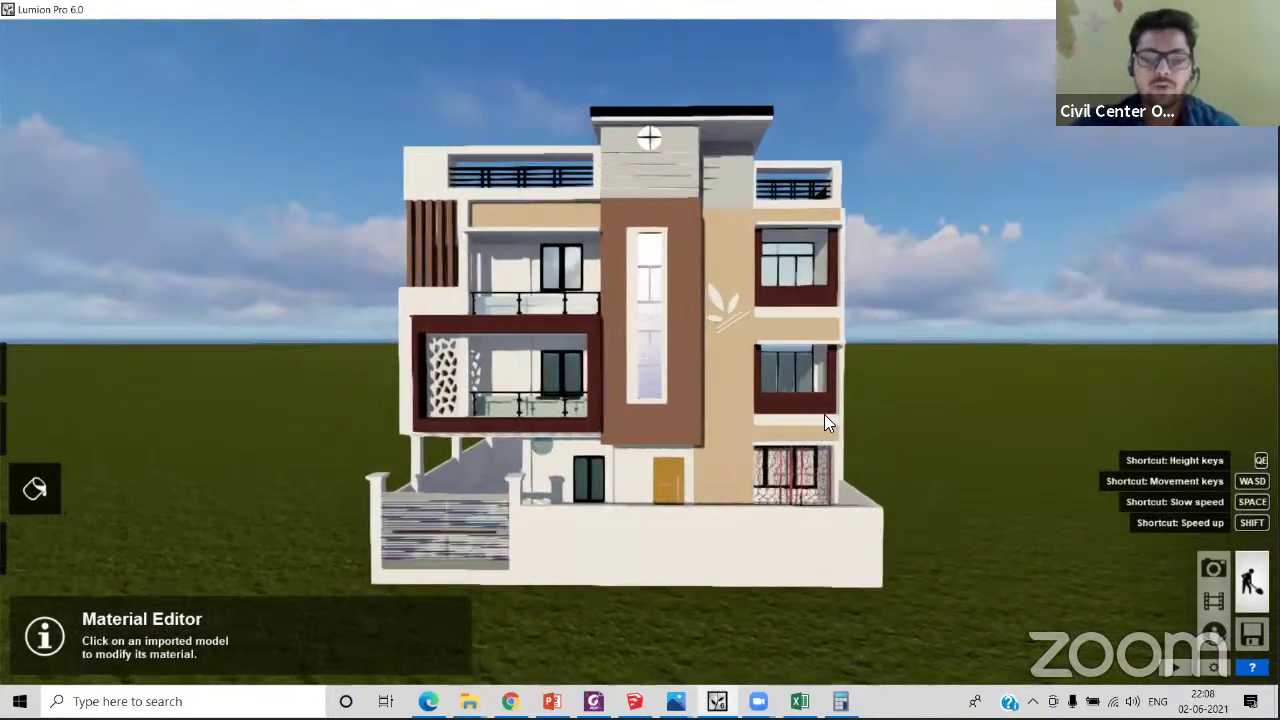
- Look over the house front while shifting the camera sideways both ways and turning it back towards the facade
right_click_drag(825, 416, 622, 380)
key("d")
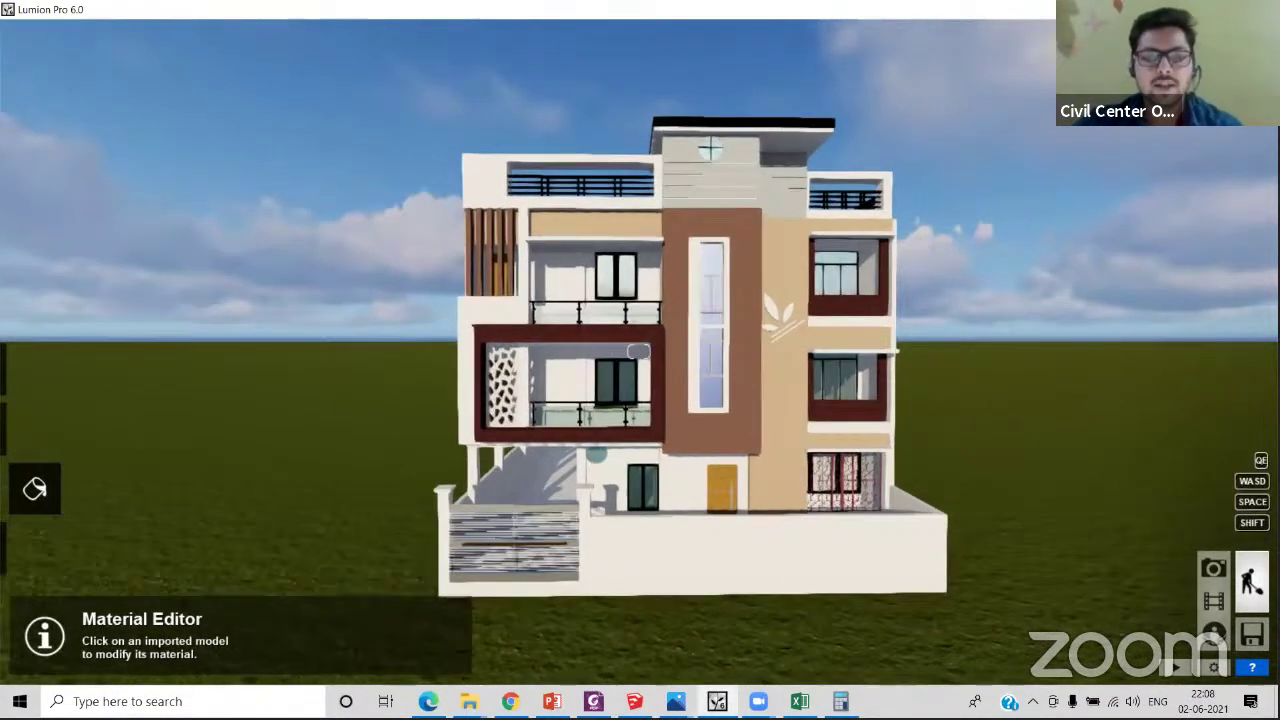
key("a")
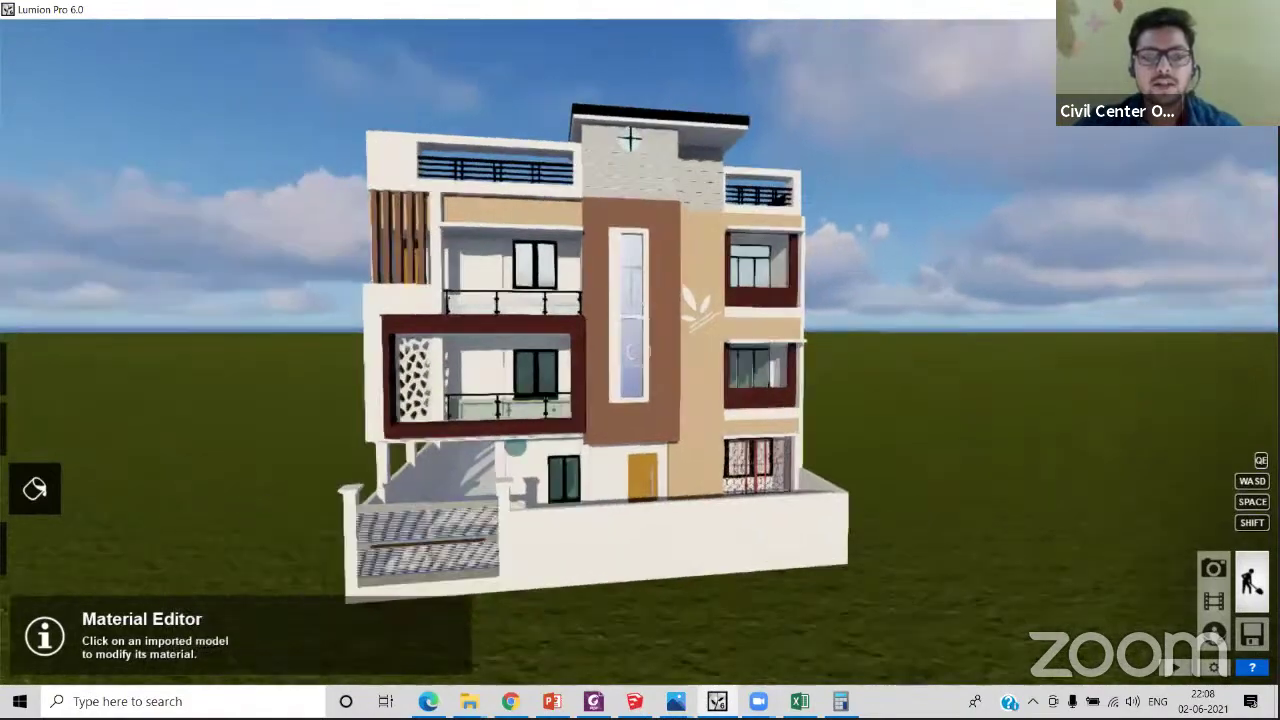
key("d")
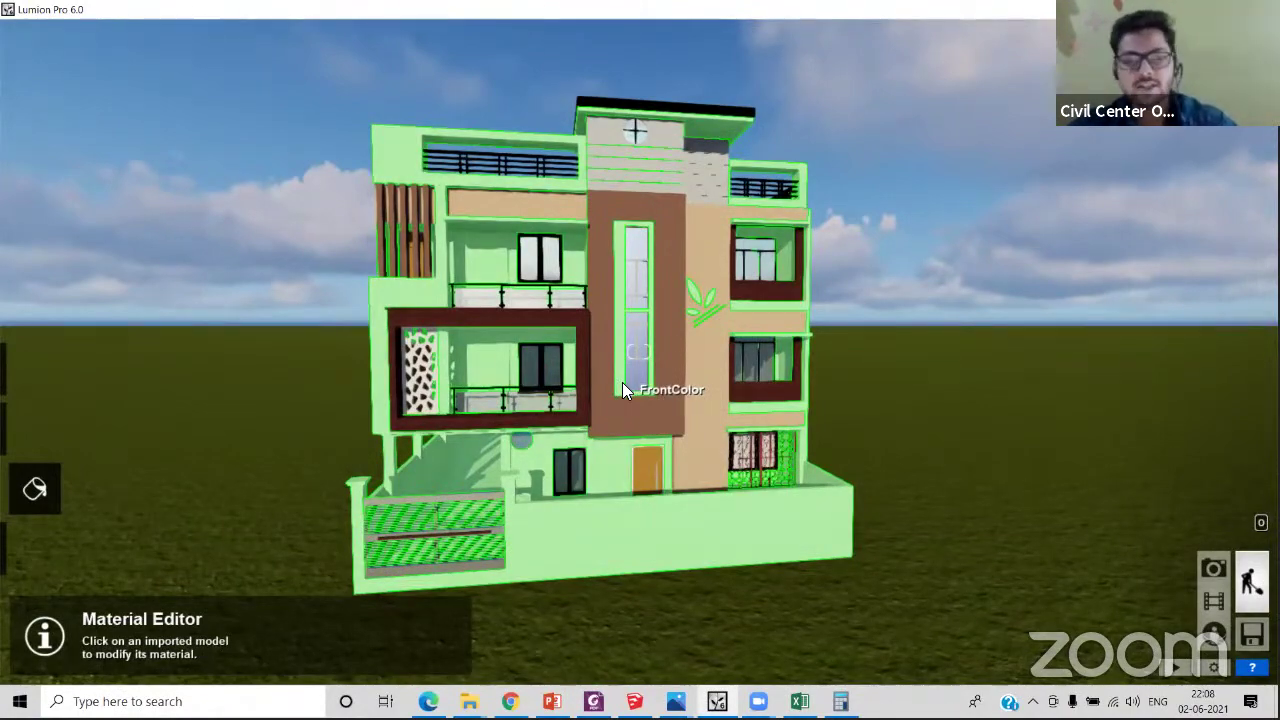
key("a")
key("d")
mouse_move(622, 382)
right_mouse_down()
mouse_move(490, 380)
mouse_move(632, 374)
right_mouse_up()
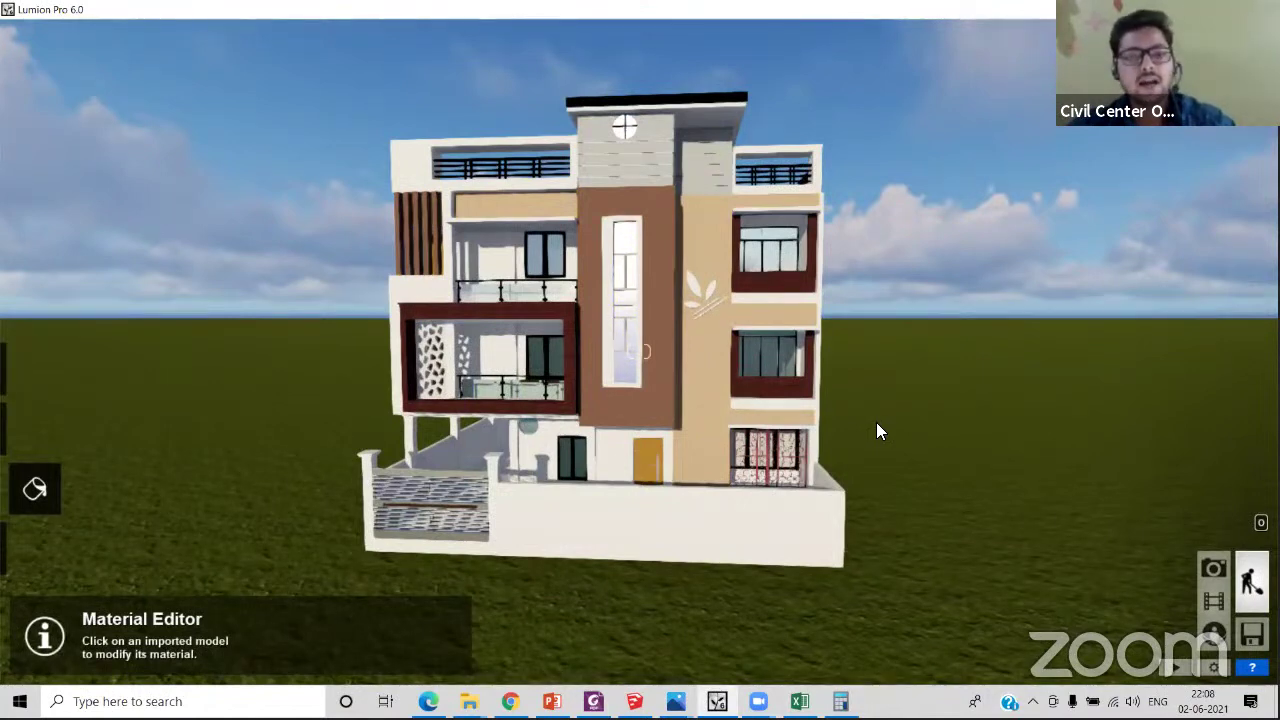
- Circle the camera around the house to view its other sides, ending at a distant view of the front
right_click_drag(876, 431, 1054, 433)
key("a")
key("d")
key("w")
key("s")
key("s")
key("a")
key("a")
key("w")
key("a")
key("a")
key("a")
key("a")
right_click_drag(762, 433, 792, 402)
key("a")
right_click_drag(685, 433, 1148, 397)
key("a")
key("a")
key("a")
key("a")
key("a")
right_click_drag(639, 352, 637, 351)
key("a")
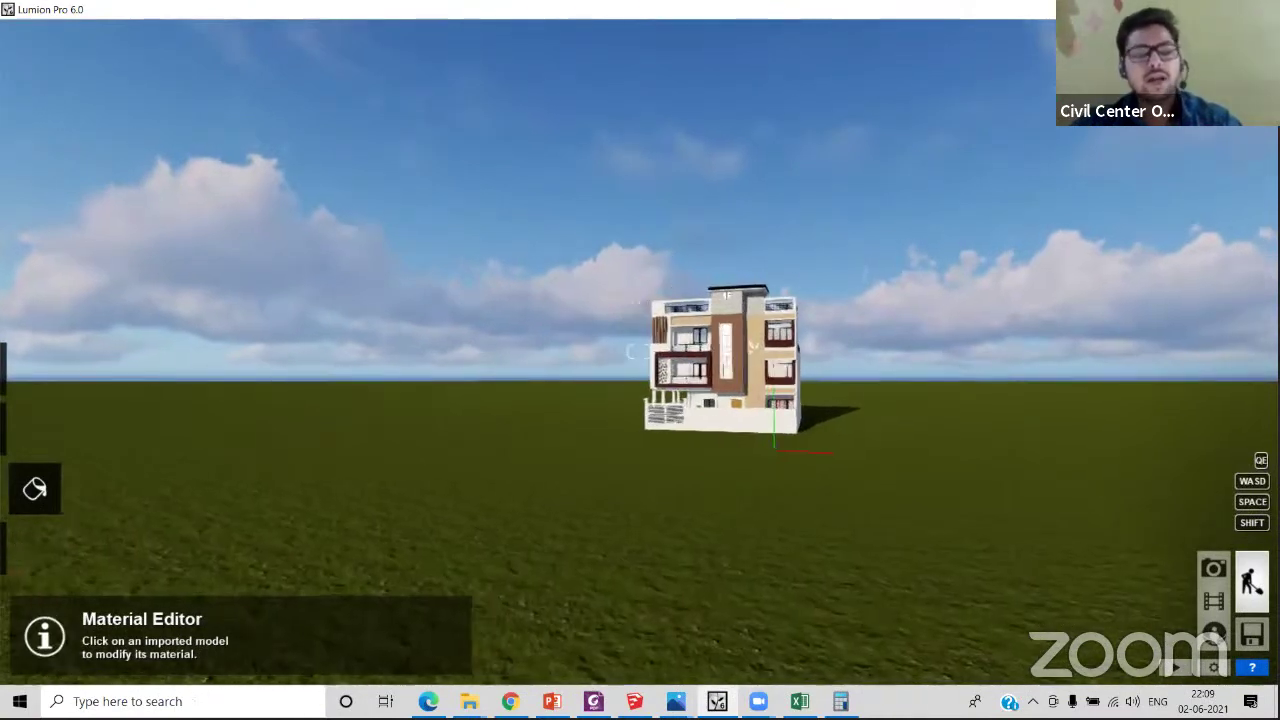
- Bring the camera back to a close, centred front view of the house
key("a")
right_click_drag(638, 352, 638, 352)
key("w")
key("w")
key("w")
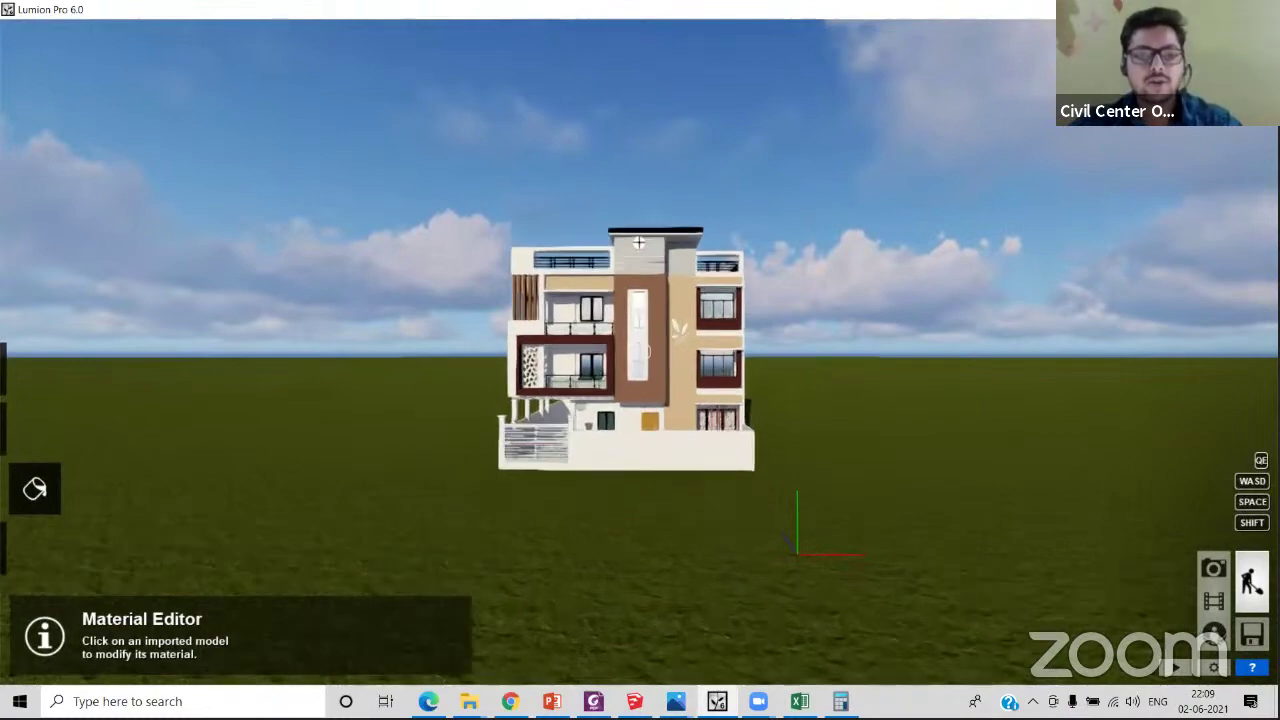
scroll(845, 436, "up", 4)
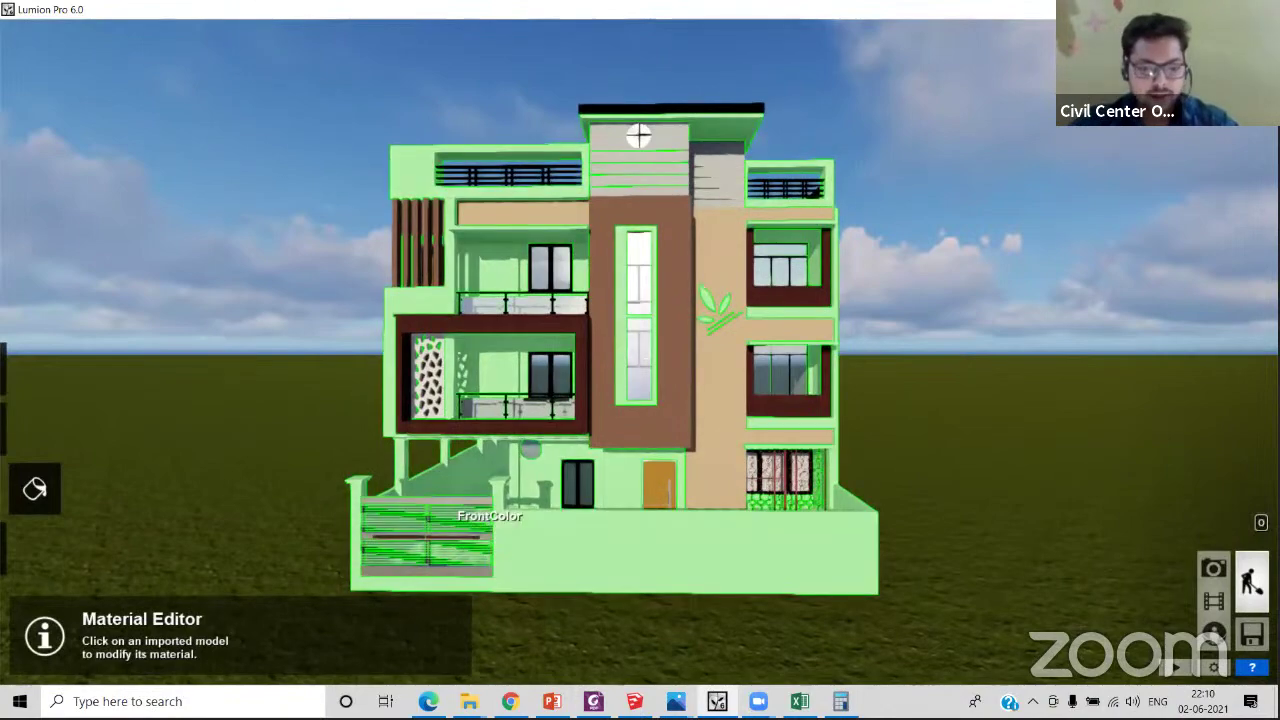
- Check the stream's live chat in the browser and the house model in SketchUp, and return to Lumion
key("alt+Tab")
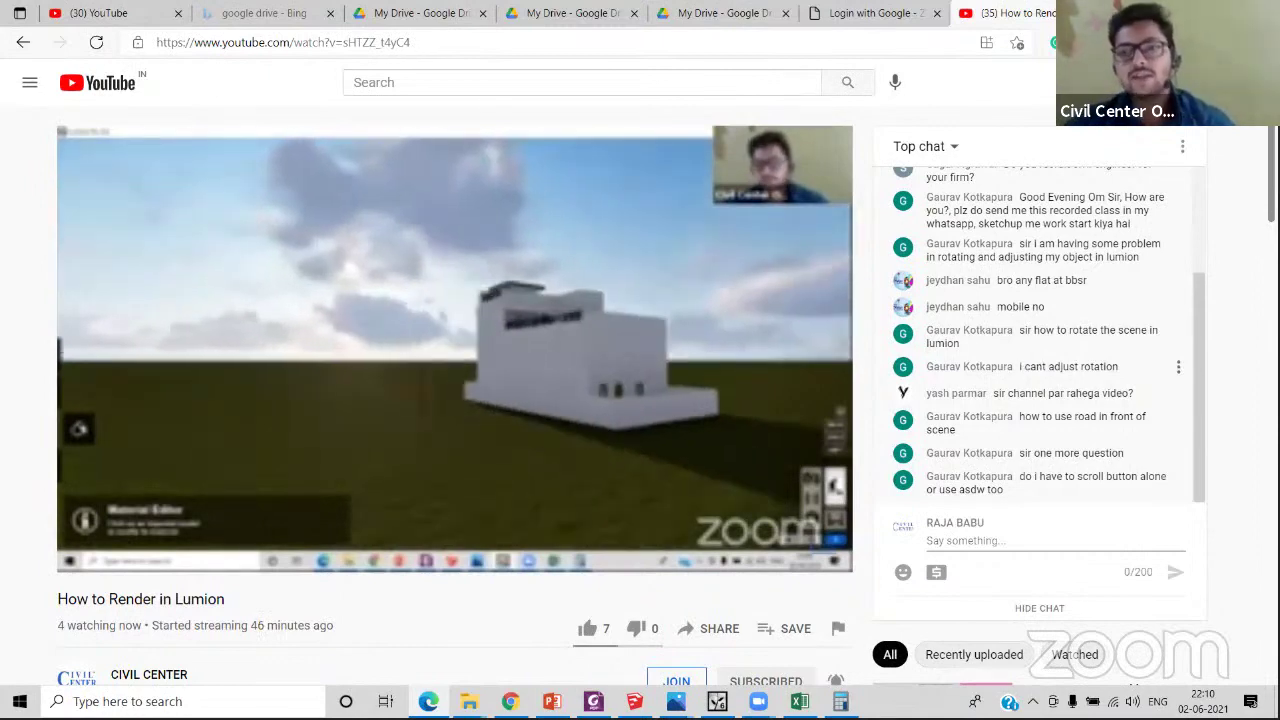
key("alt+Tab")
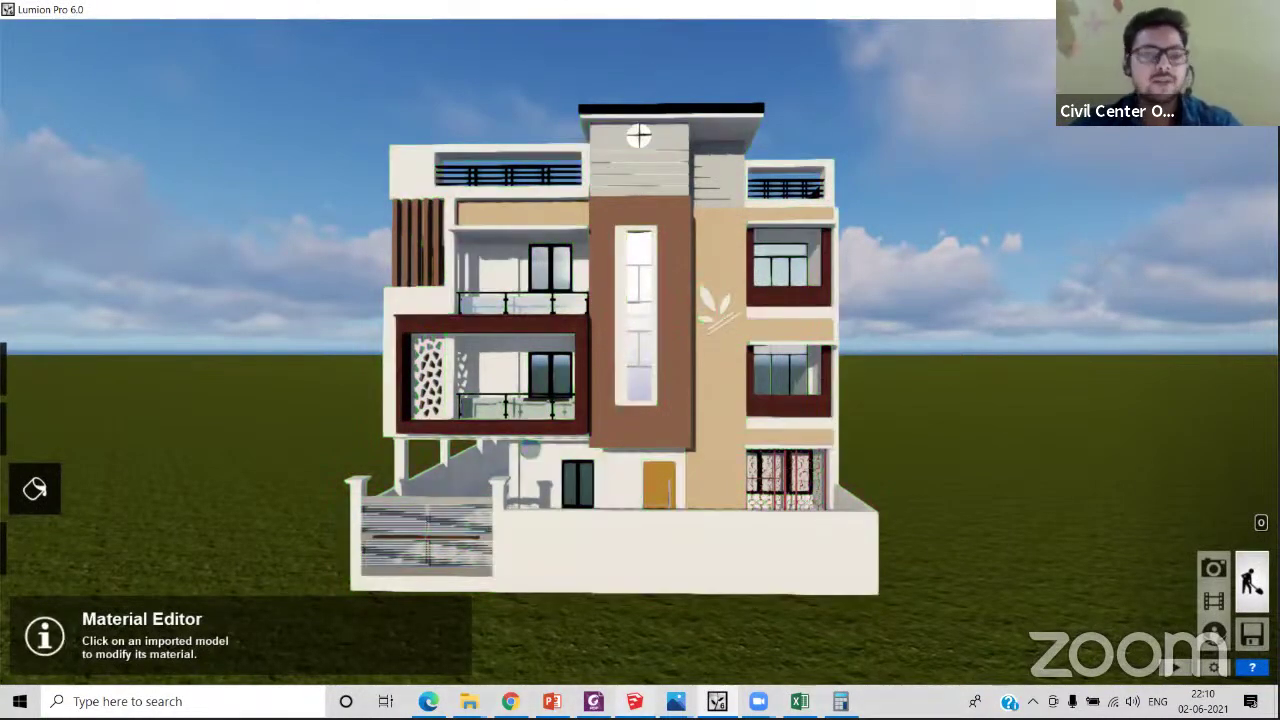
key("alt+Tab")
scroll(458, 355, "down", 5)
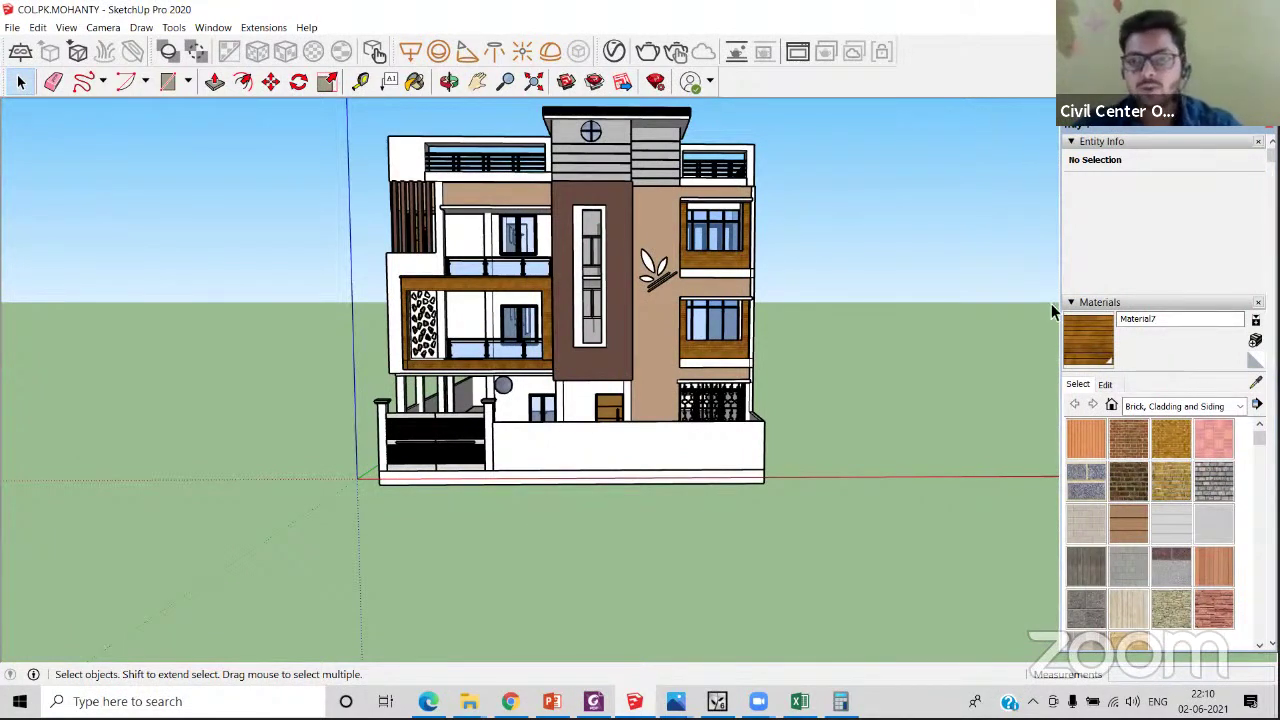
key("alt+Tab")
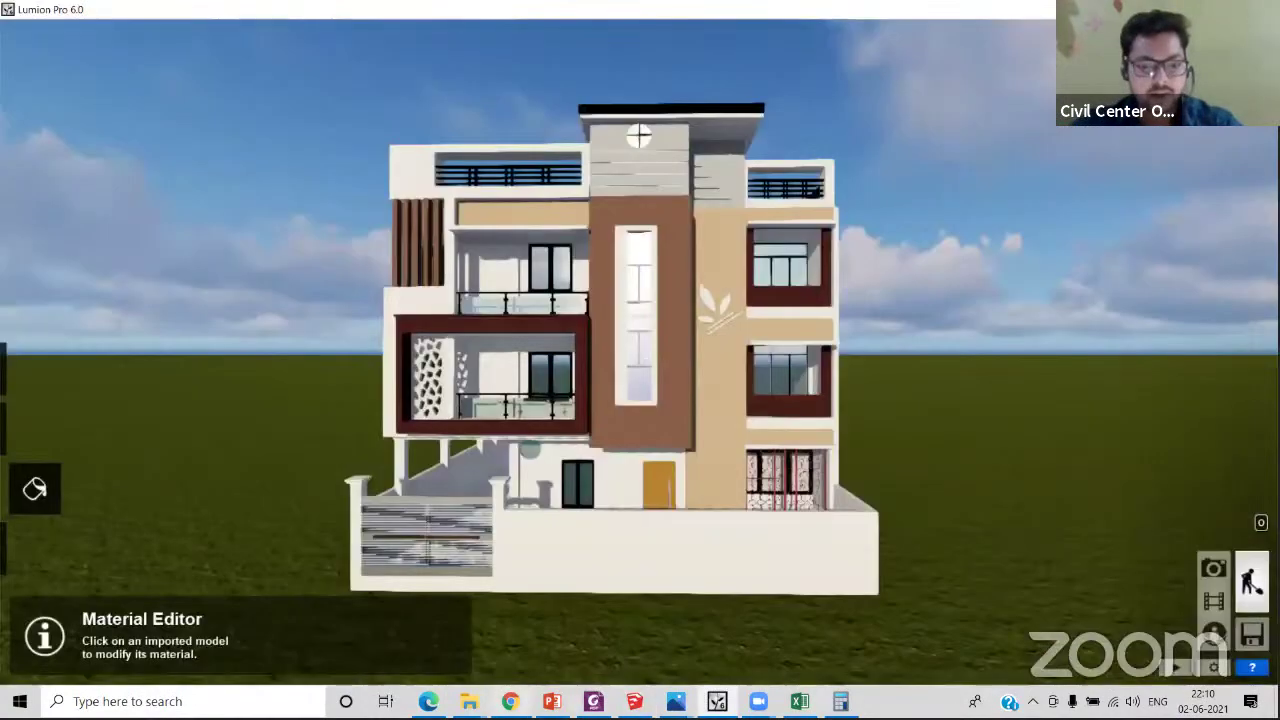
key("alt+Tab")
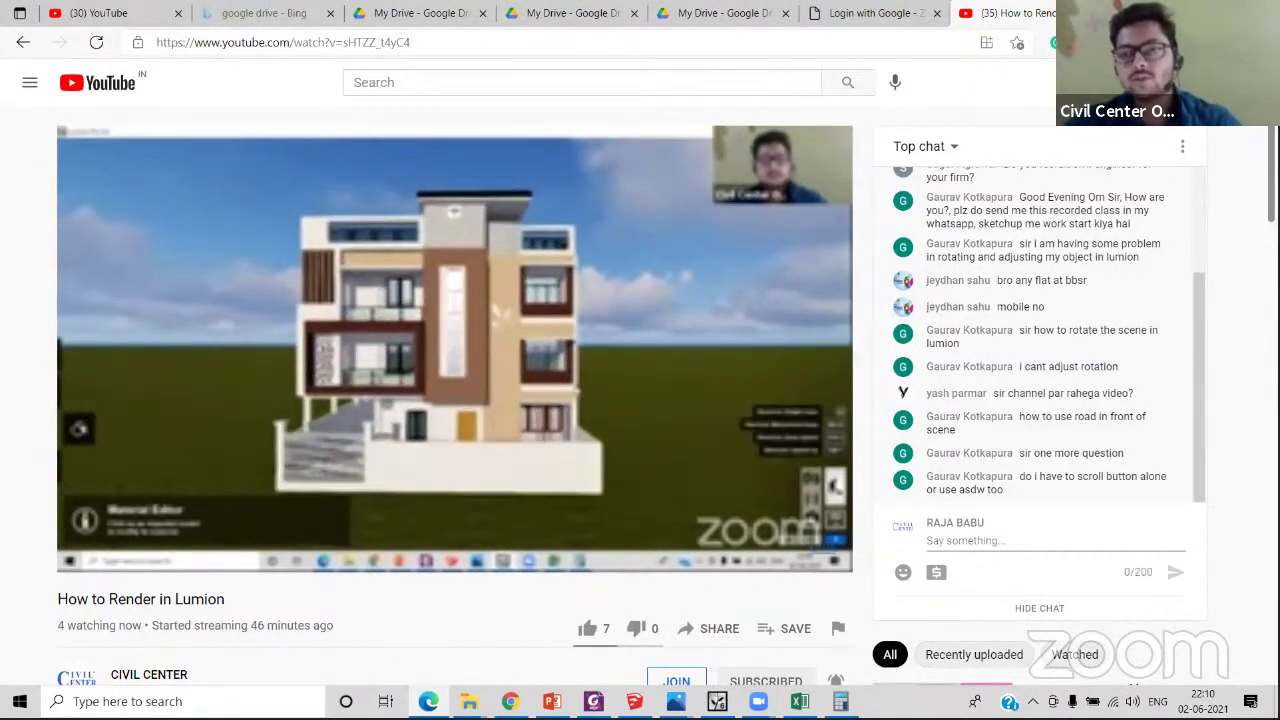
left_click(1170, 13)
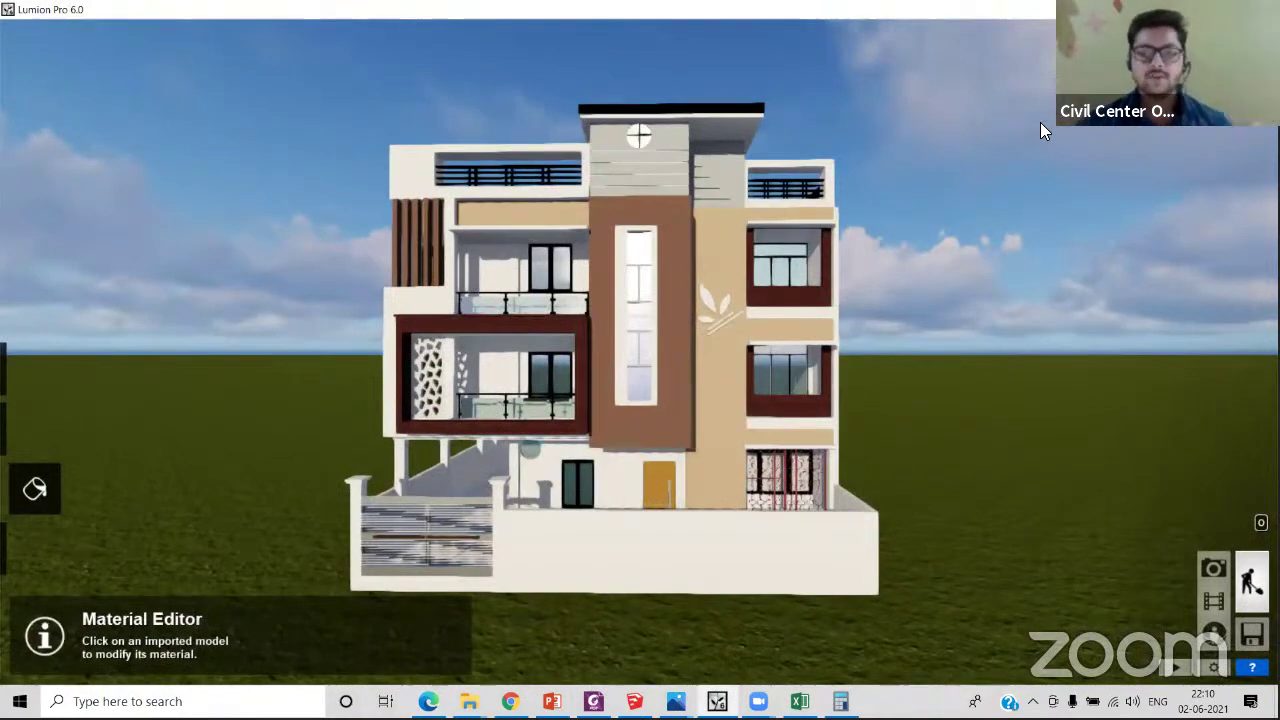
- Shift the camera right along the facade until the house's shadow on the grass is in view
left_click(664, 354)
right_click_drag(666, 360, 952, 376)
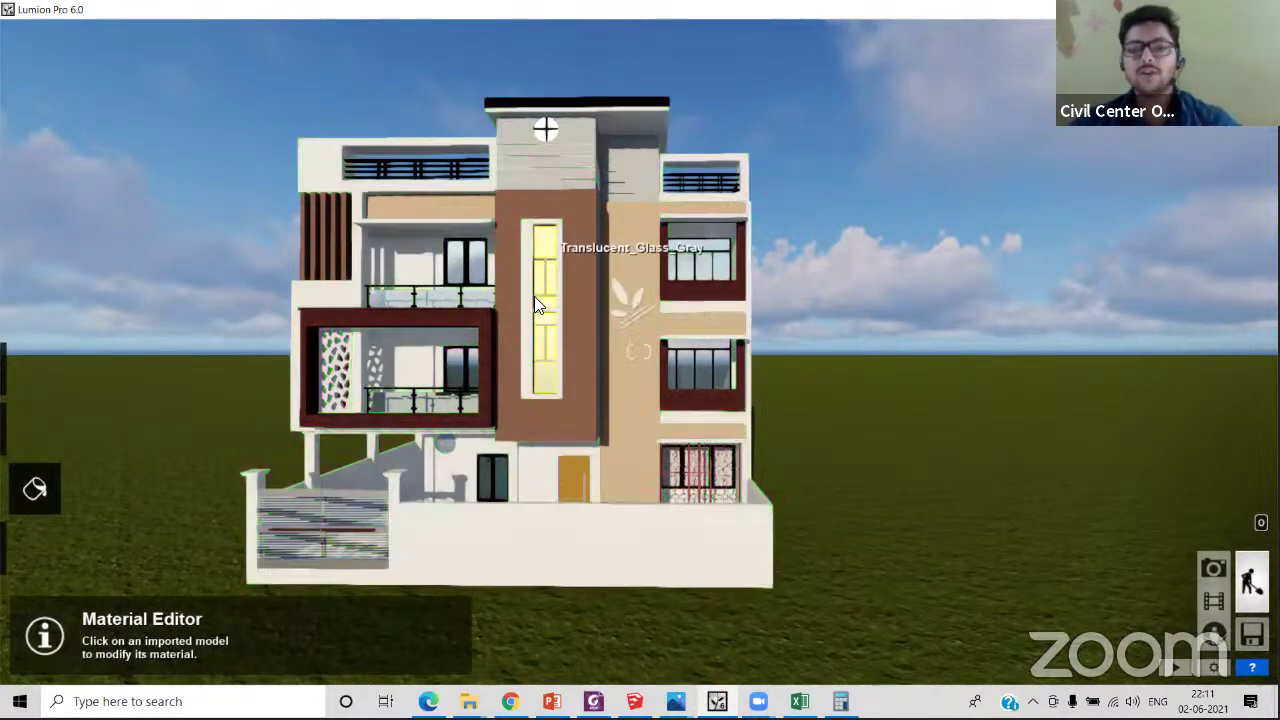
key("d")
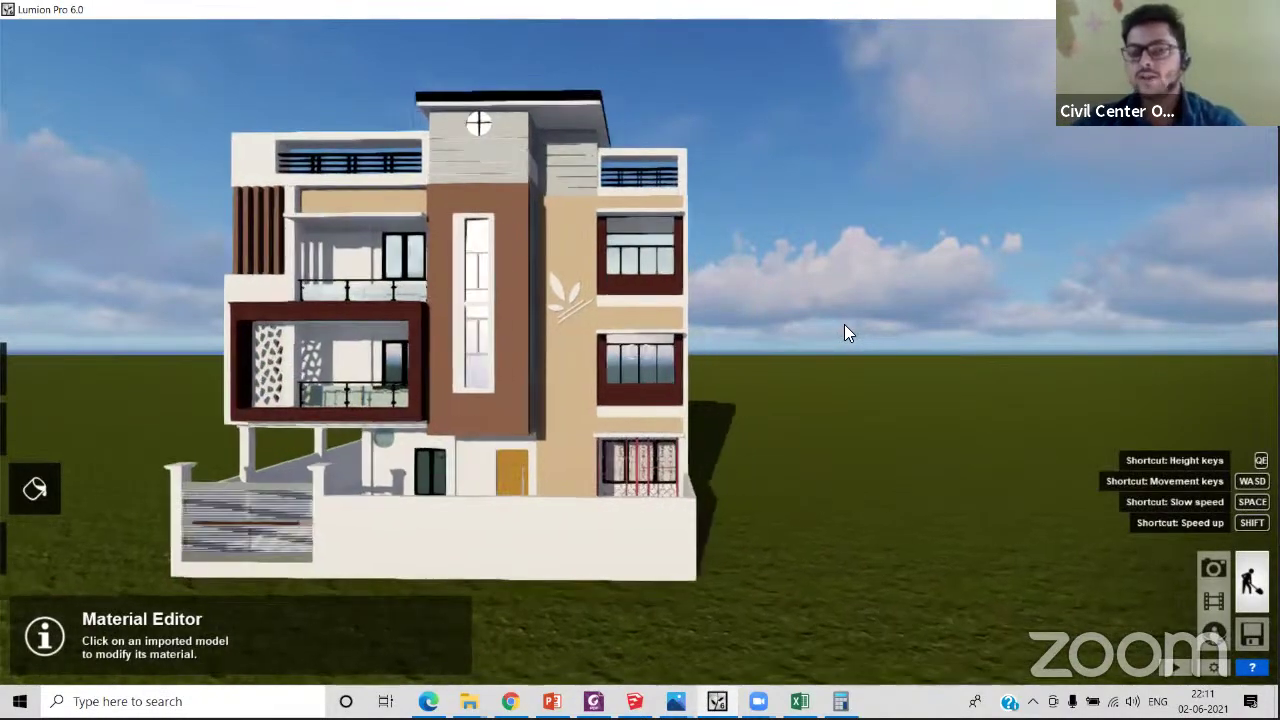
middle_click_drag(868, 328, 906, 334)
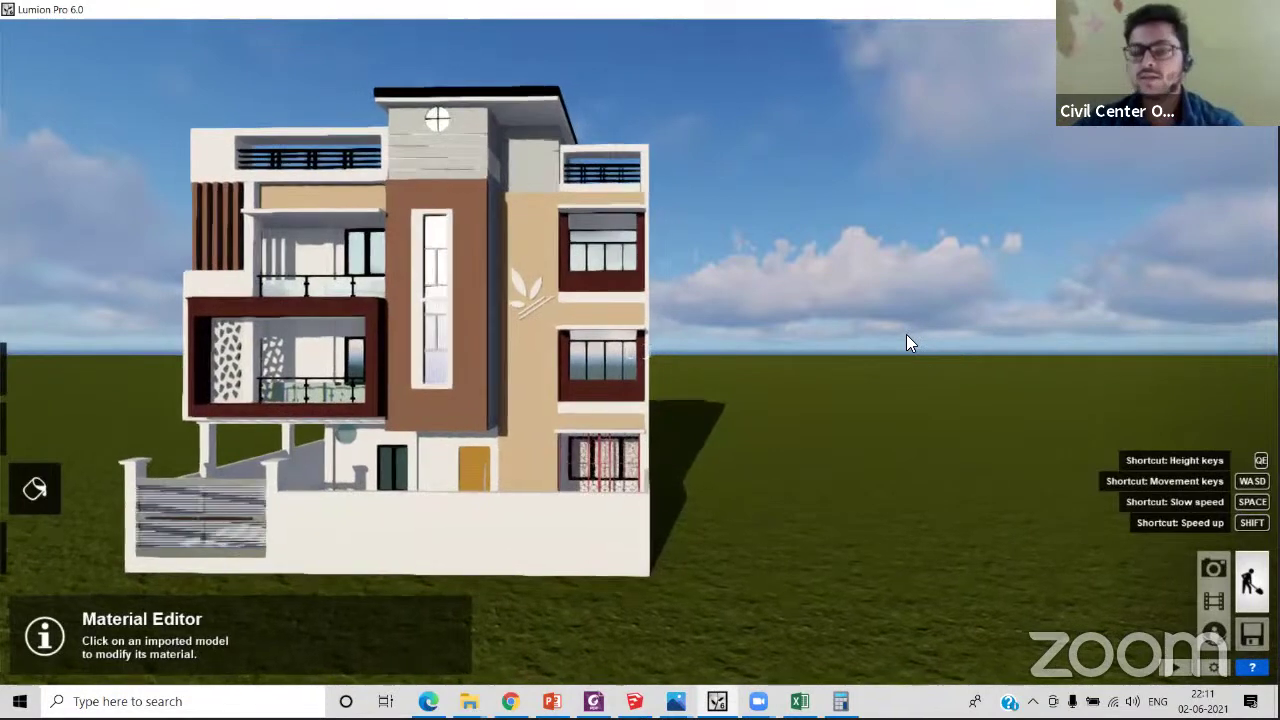
key("d")
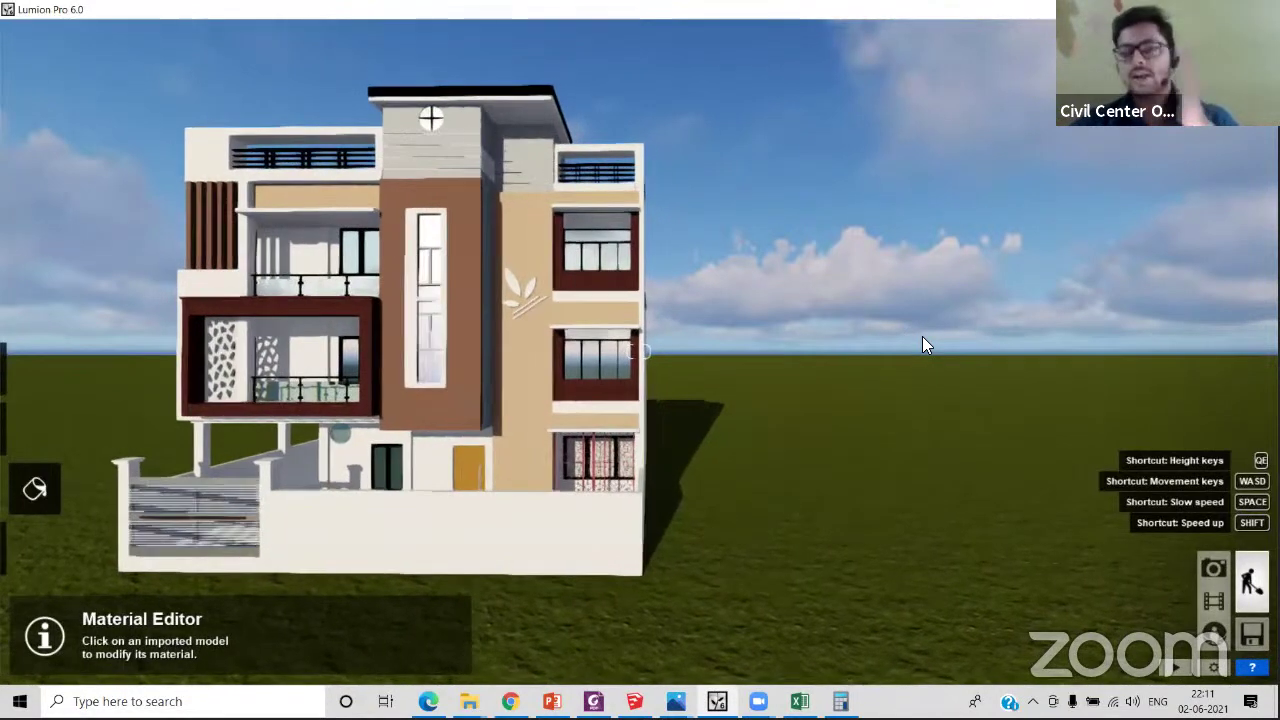
- Move the camera back left along the facade to view the whole house front near the centre
key("a")
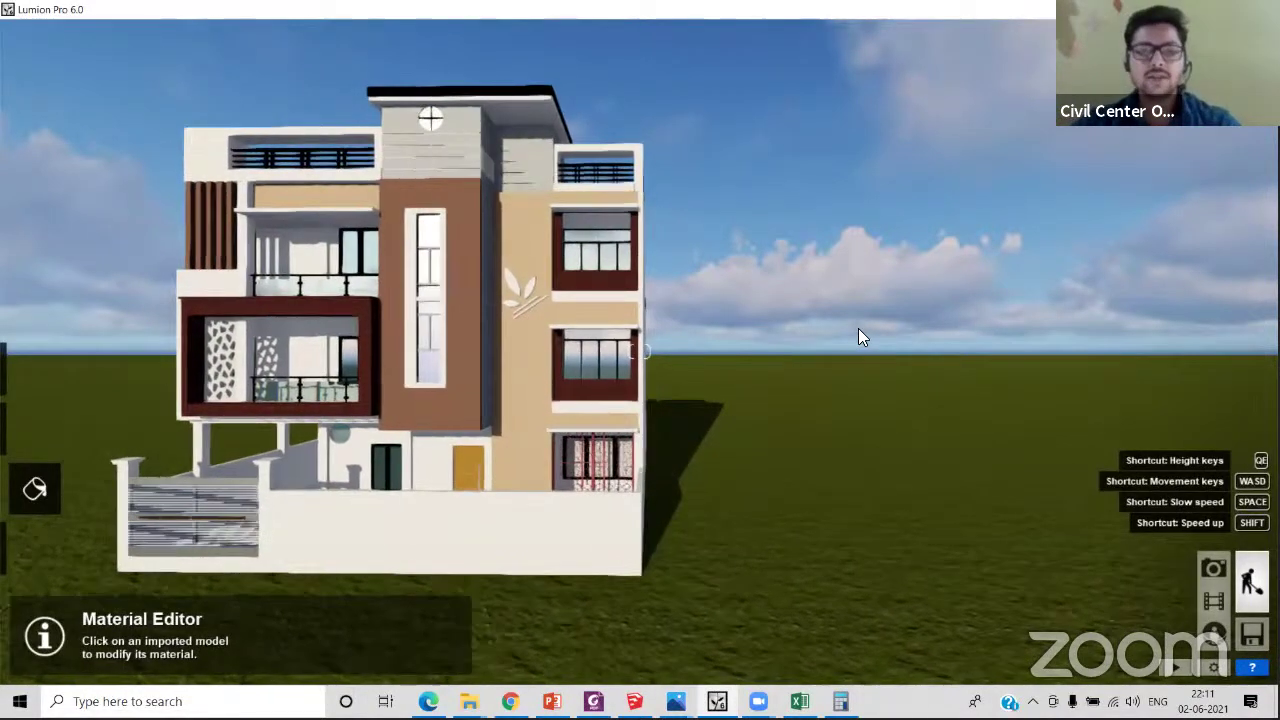
key("a")
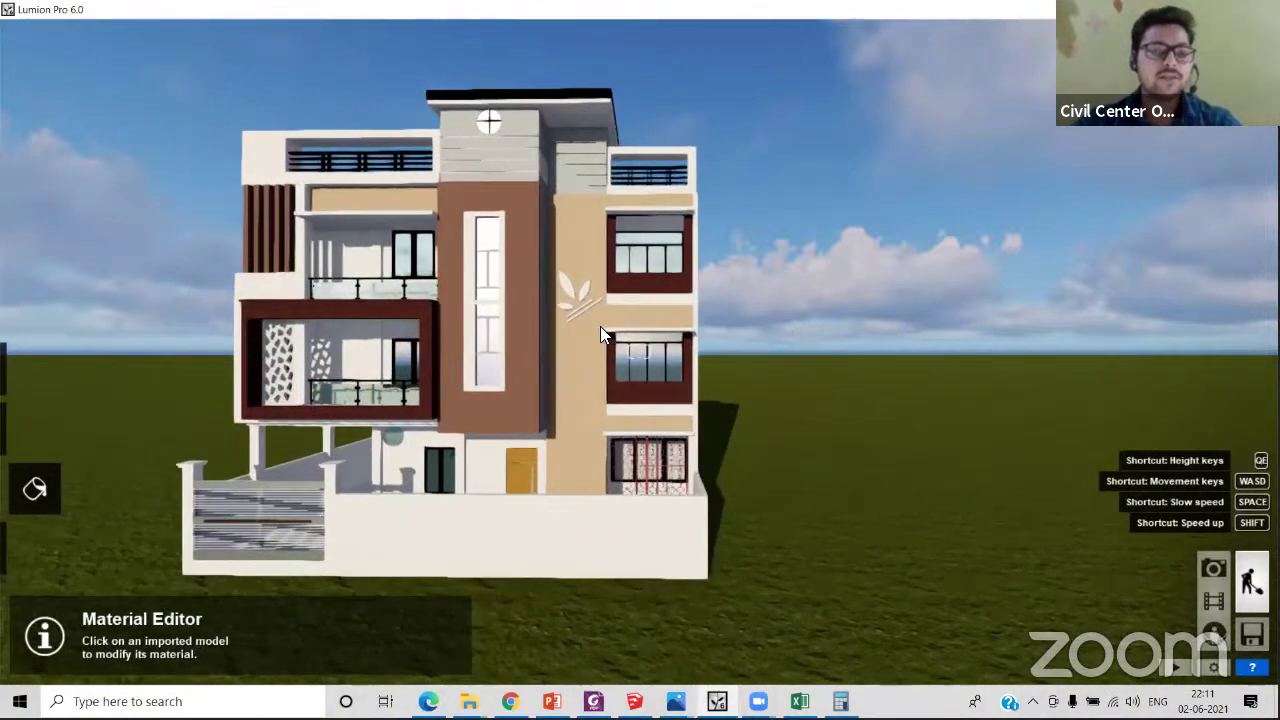
key("a")
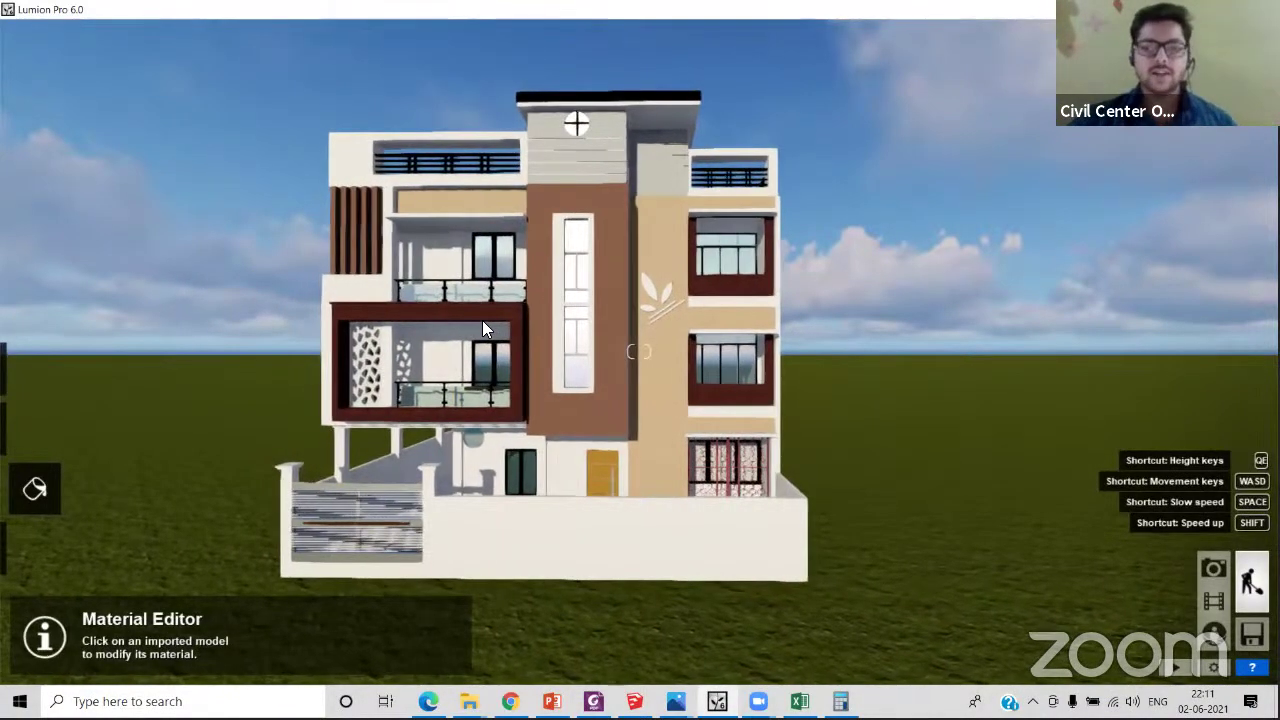
key("a")
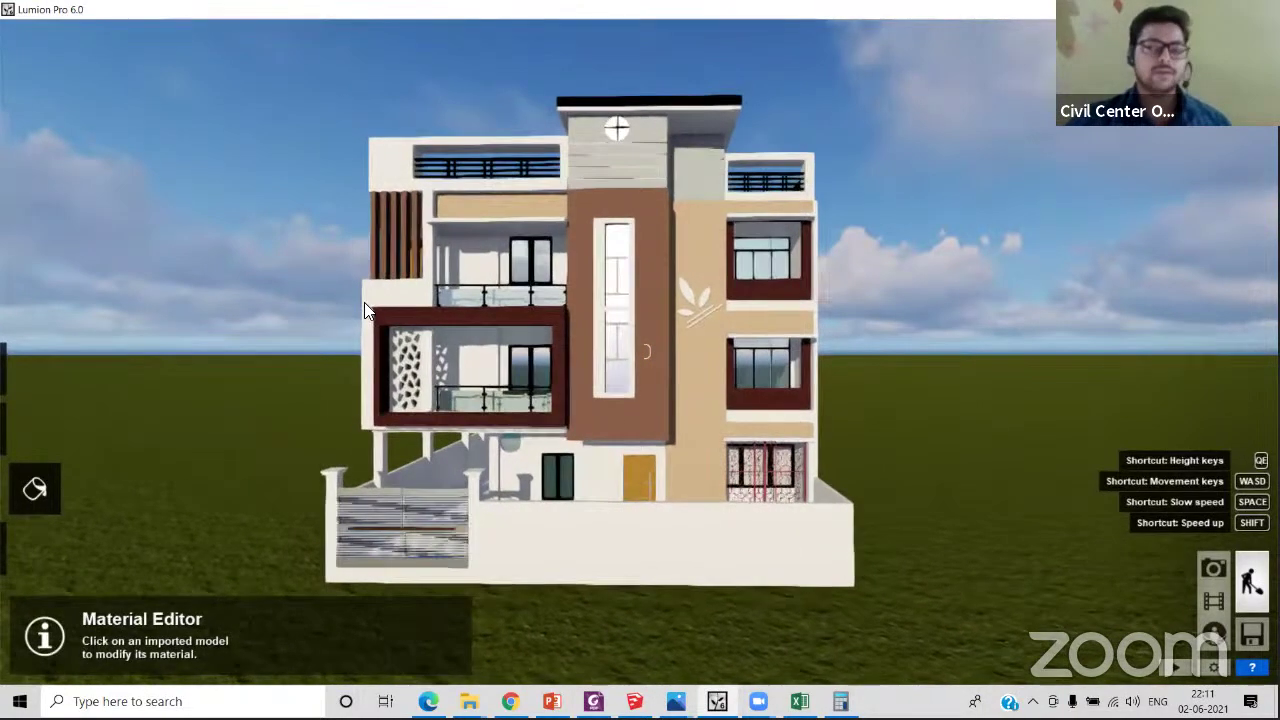
key("a")
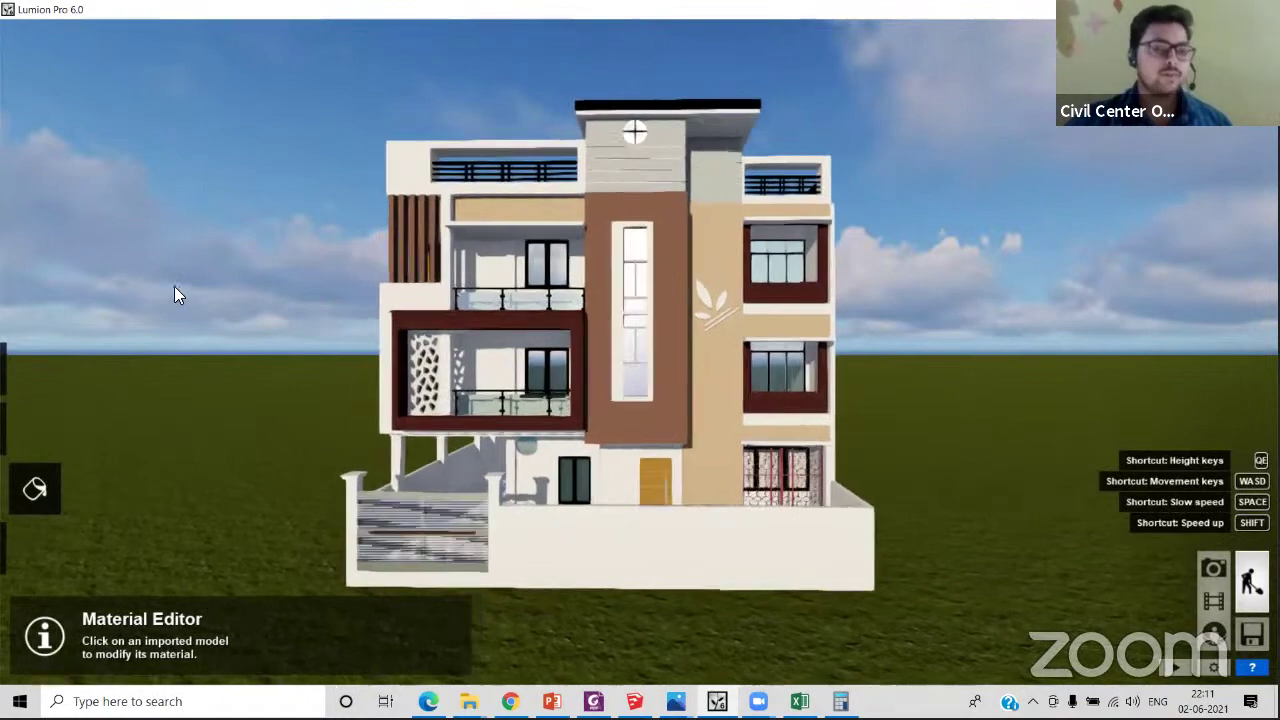
key("a")
key("d")
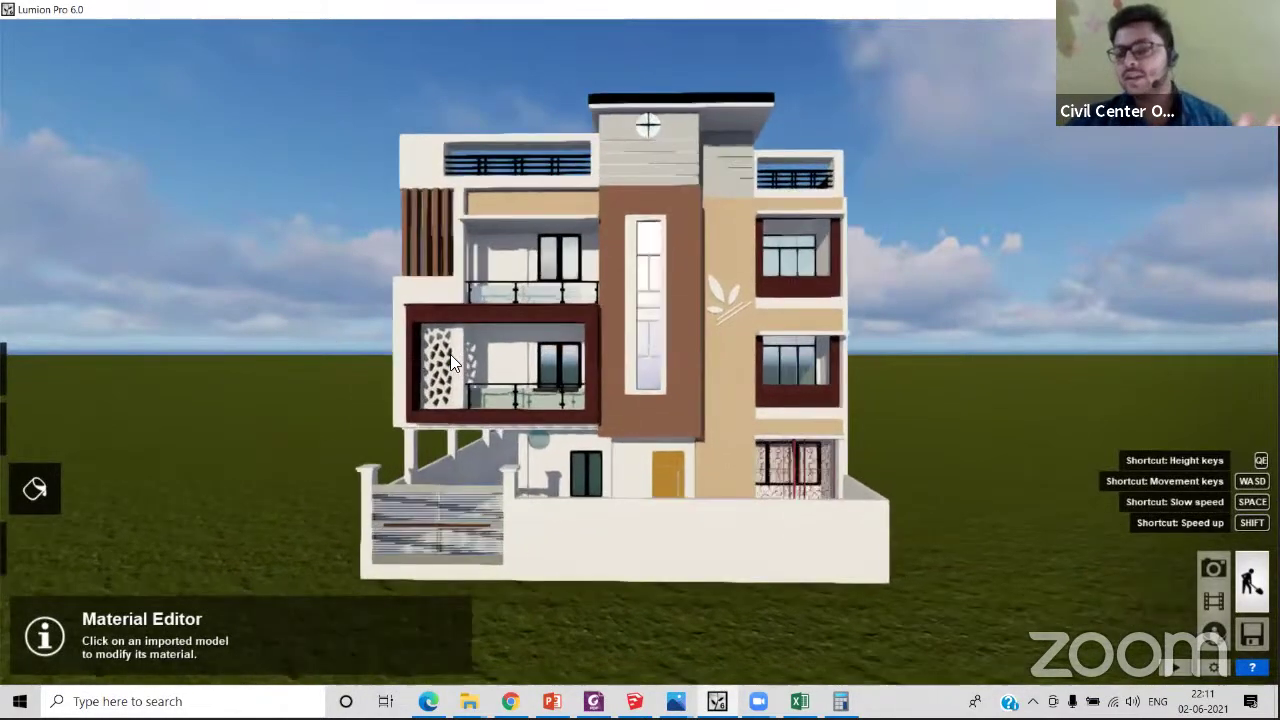
key("d")
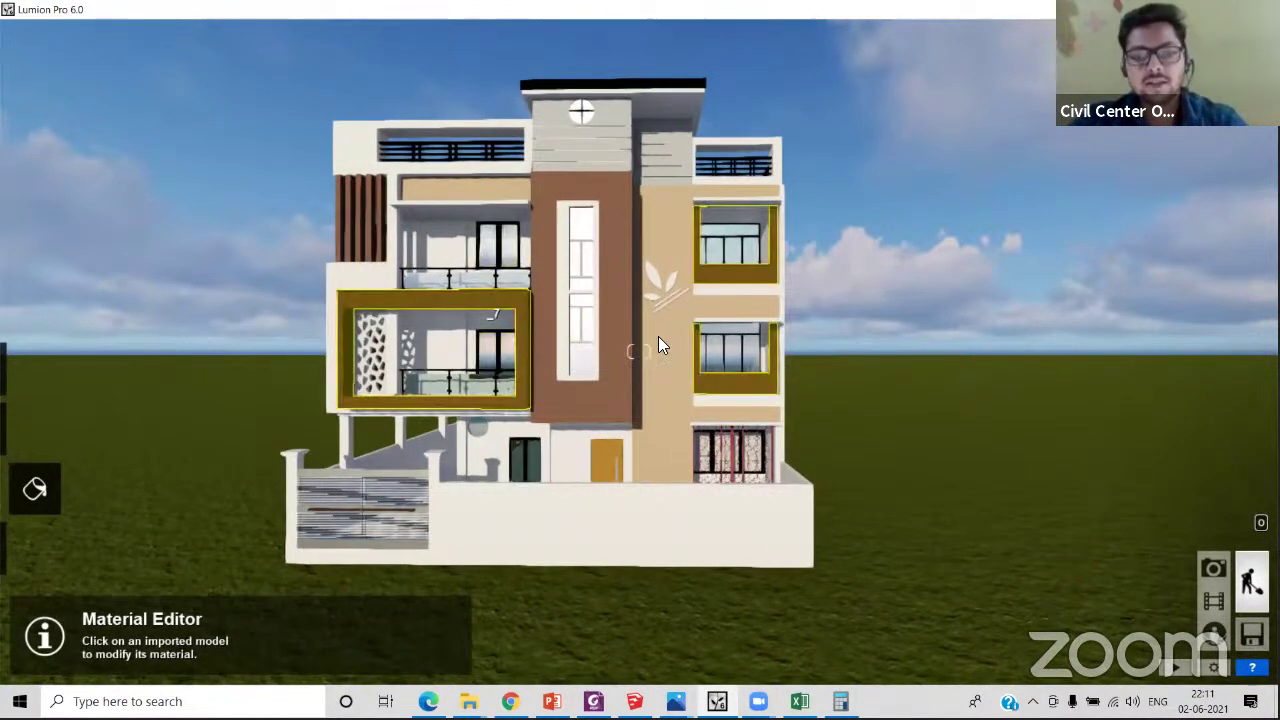
- Swing the camera around the facade to view the house at an angle from the gate side
mouse_move(626, 354)
right_mouse_down()
mouse_move(580, 350)
mouse_move(615, 365)
mouse_move(590, 366)
mouse_move(588, 382)
mouse_move(614, 354)
right_mouse_up()
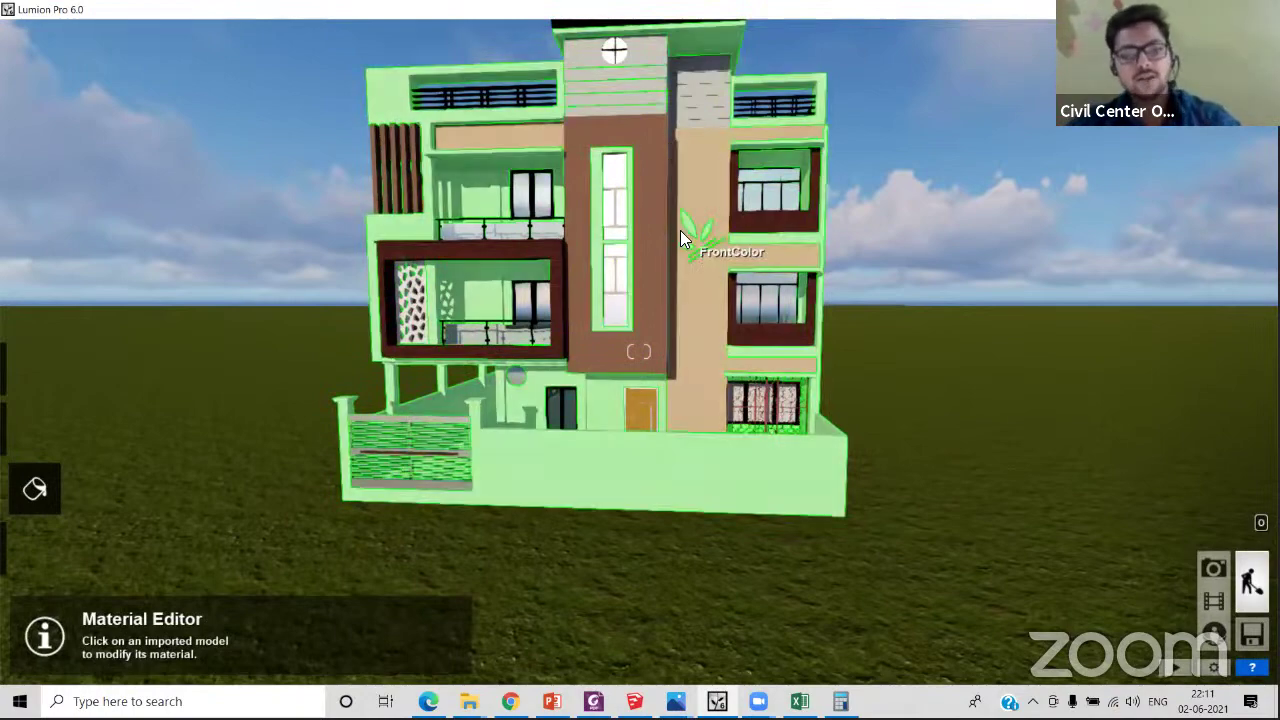
key("a")
right_click_drag(639, 351, 689, 299)
right_click_drag(638, 350, 638, 350)
right_click_drag(688, 218, 682, 226)
right_click_drag(638, 351, 638, 351)
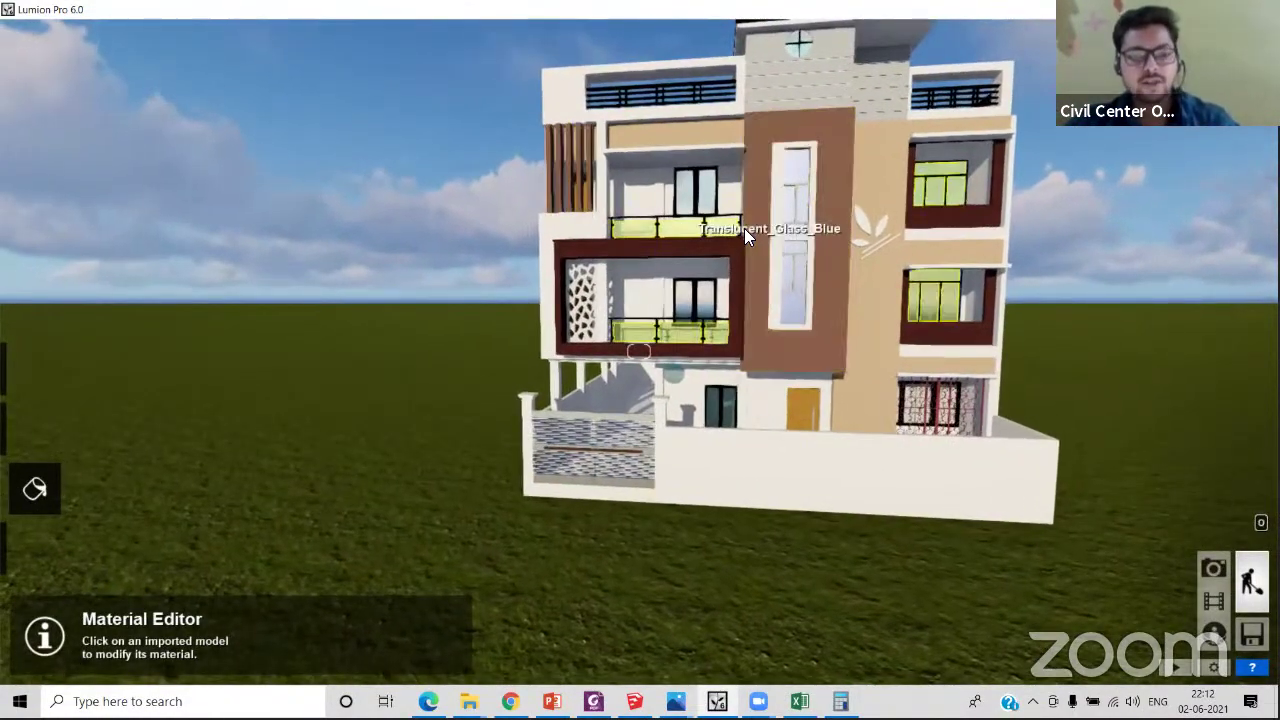
- Pull the camera back from the house and compare its straight front view with the angled gate-side view
right_click_drag(744, 228, 630, 236)
key("d")
key("s")
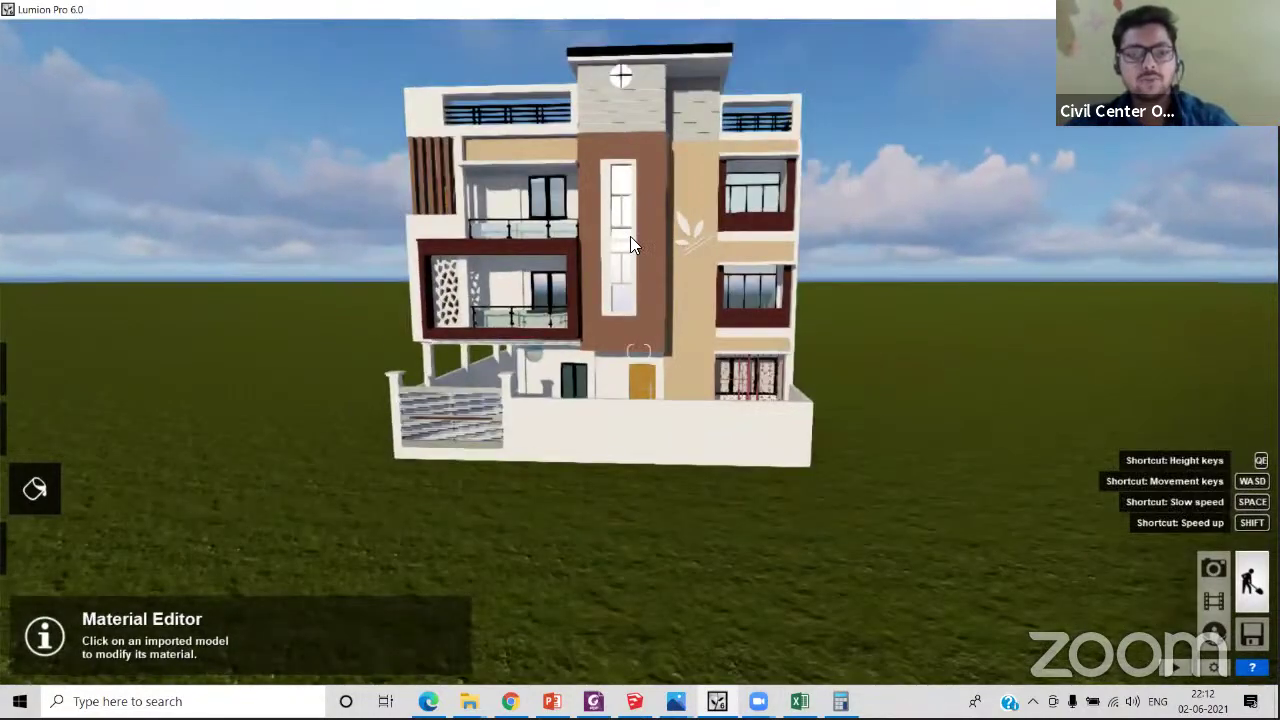
key("a")
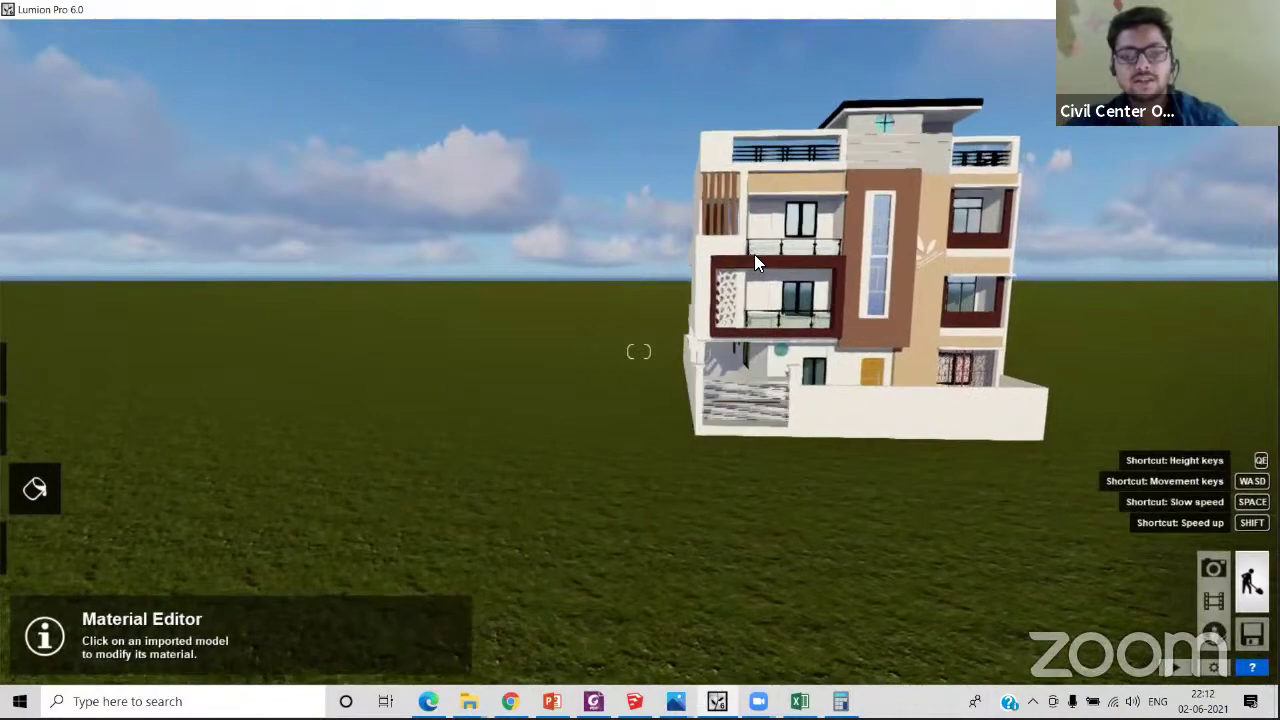
key("d")
key("d")
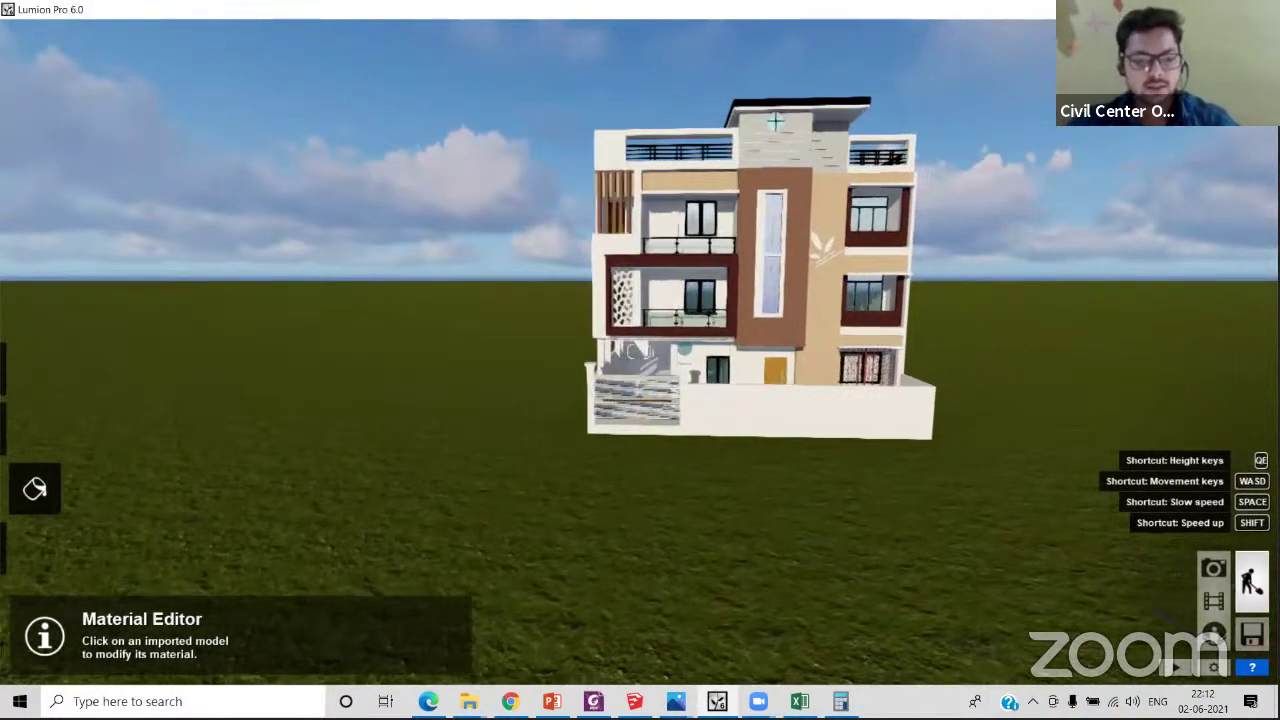
- Switch to the browser to read the newest live chat message, and return to the house view in Lumion
left_click(428, 702)
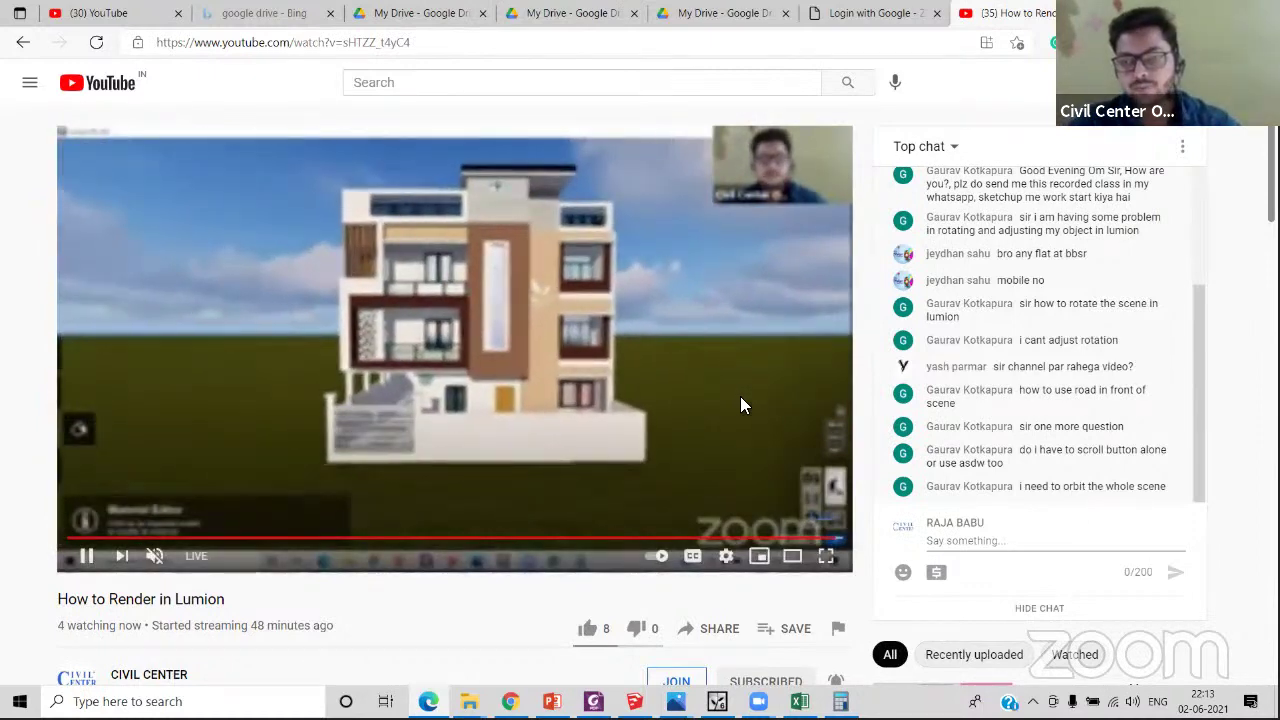
left_click(1180, 13)
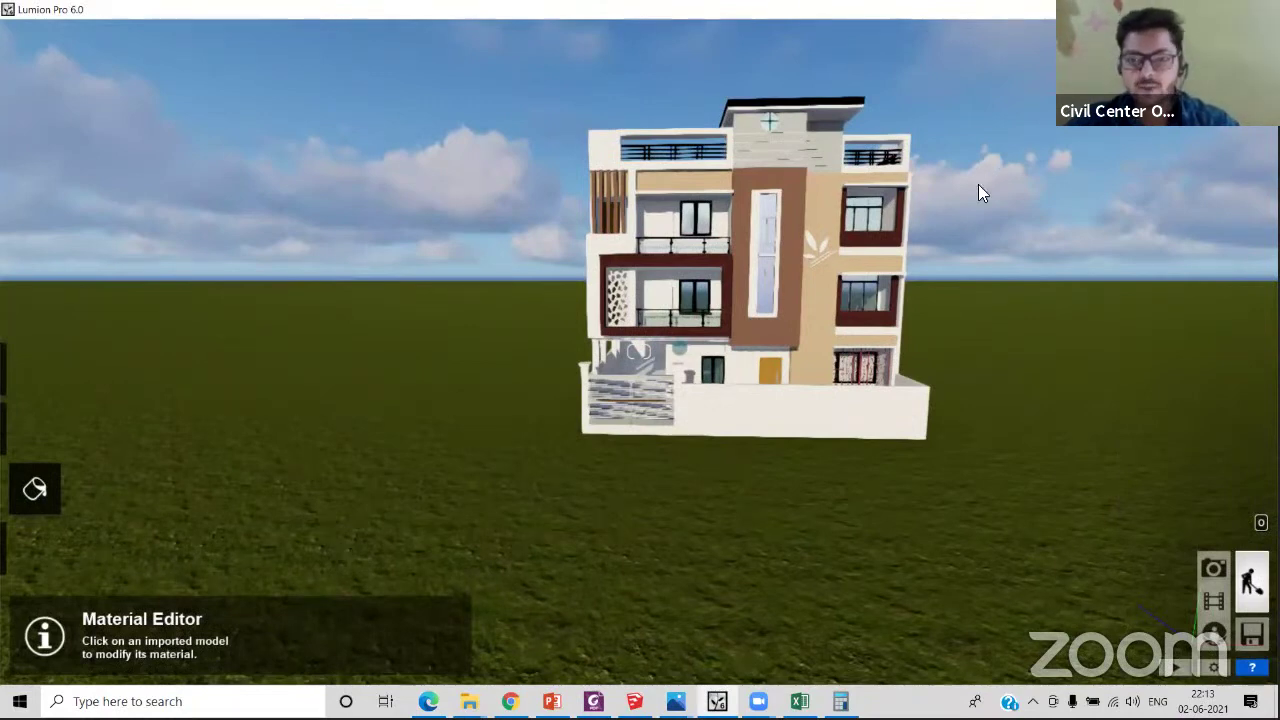
middle_click_drag(949, 309, 940, 280)
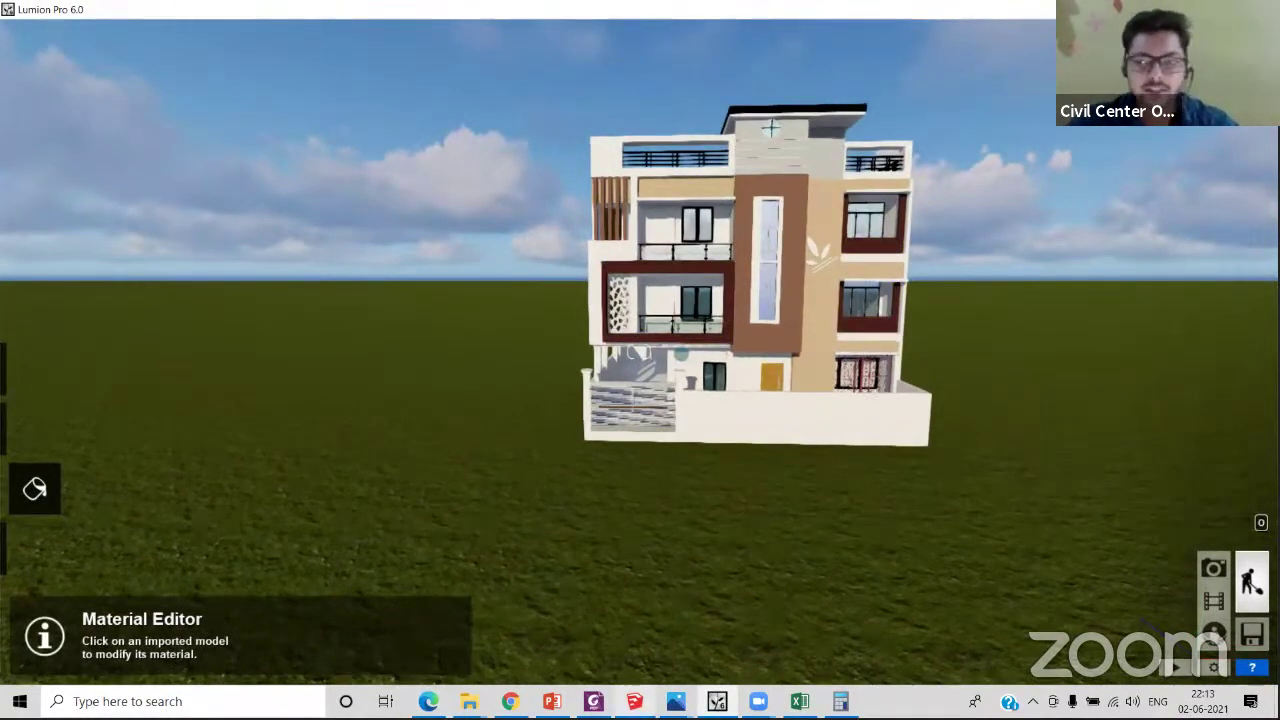
- Switch to Photos and show the "G+1 Building 3D Modelling Using Sketch Up" class poster
mouse_move(634, 701)
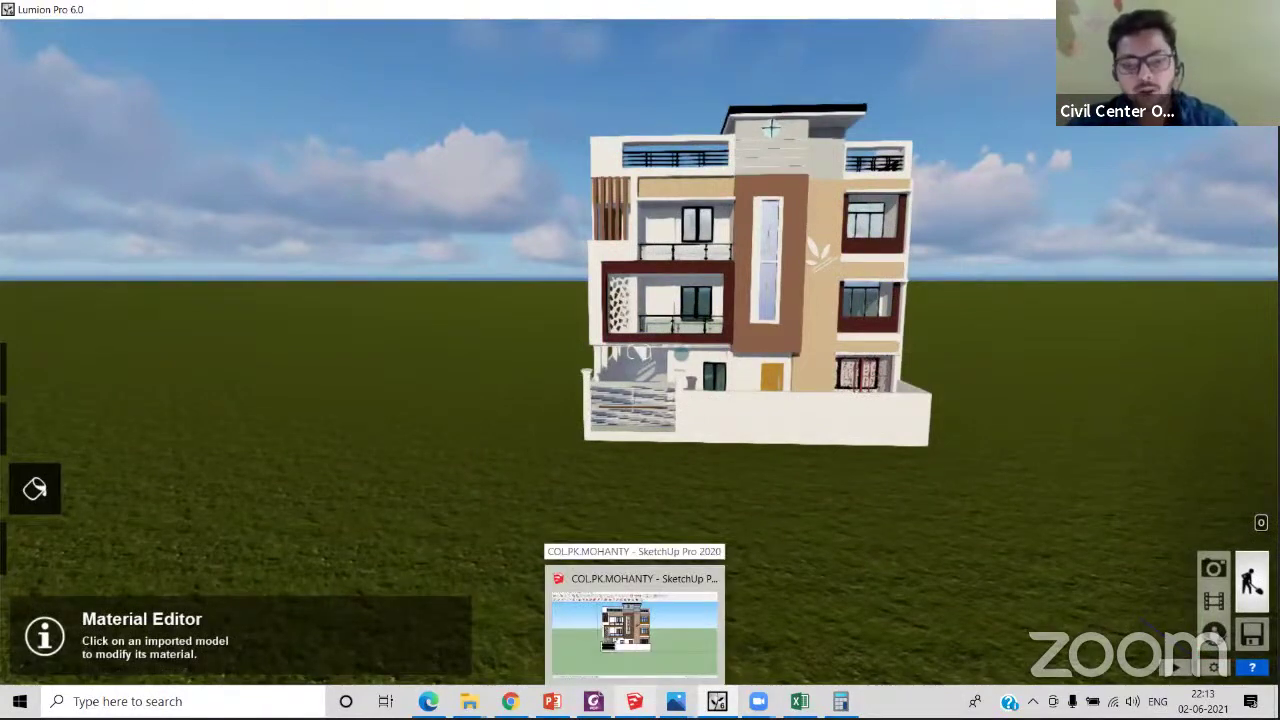
mouse_move(758, 701)
mouse_move(676, 701)
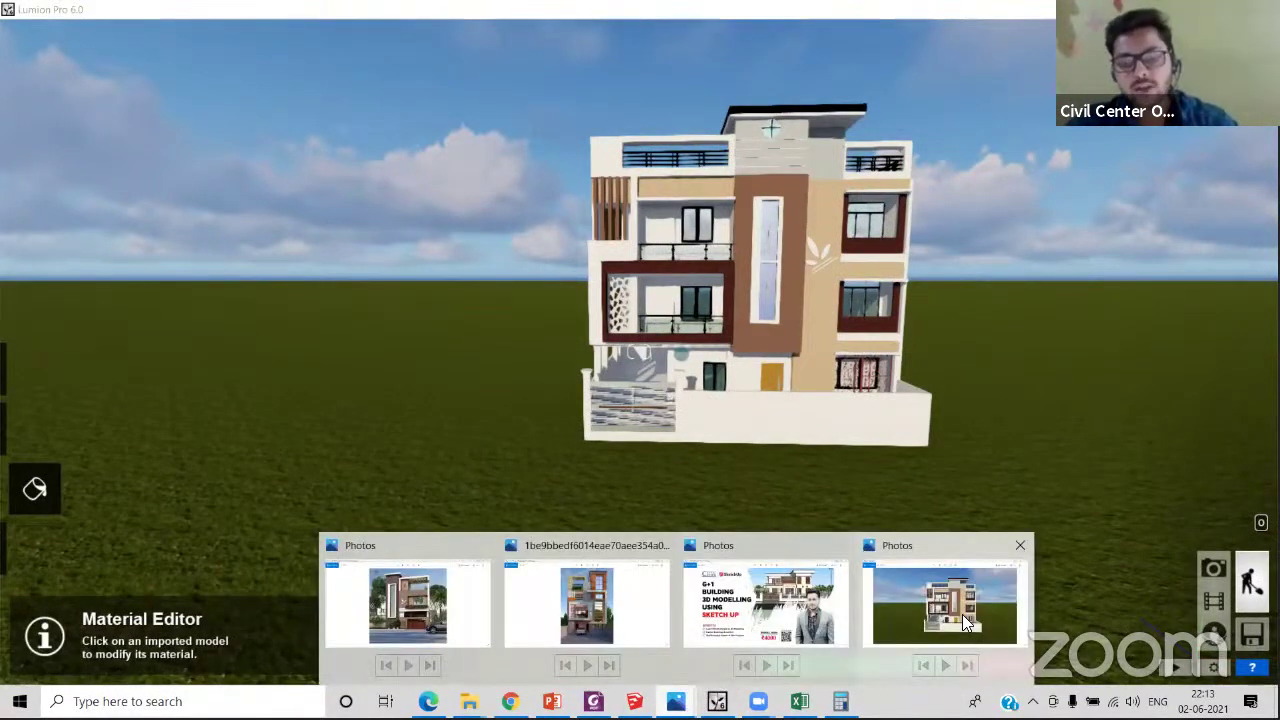
left_click(765, 605)
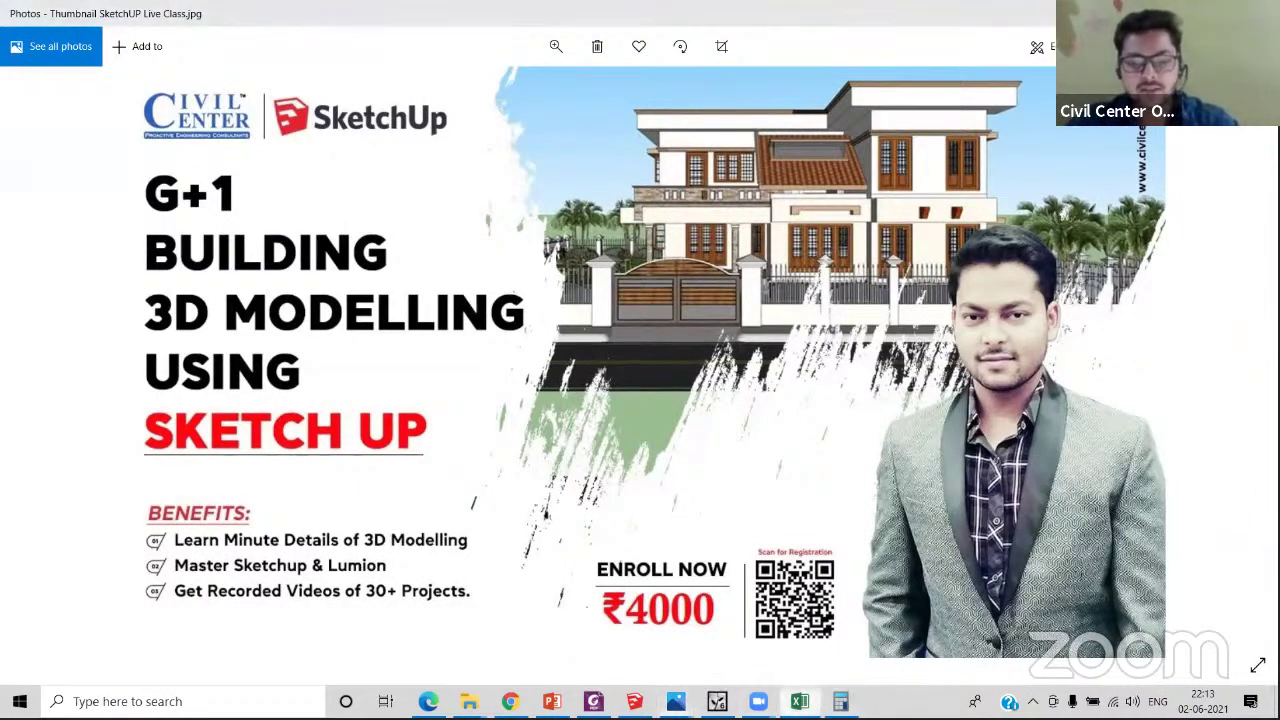
- Switch to the Excel academic calendar, select the 14 June entry with the new SketchUp batch, and return to the class poster
left_click(800, 701)
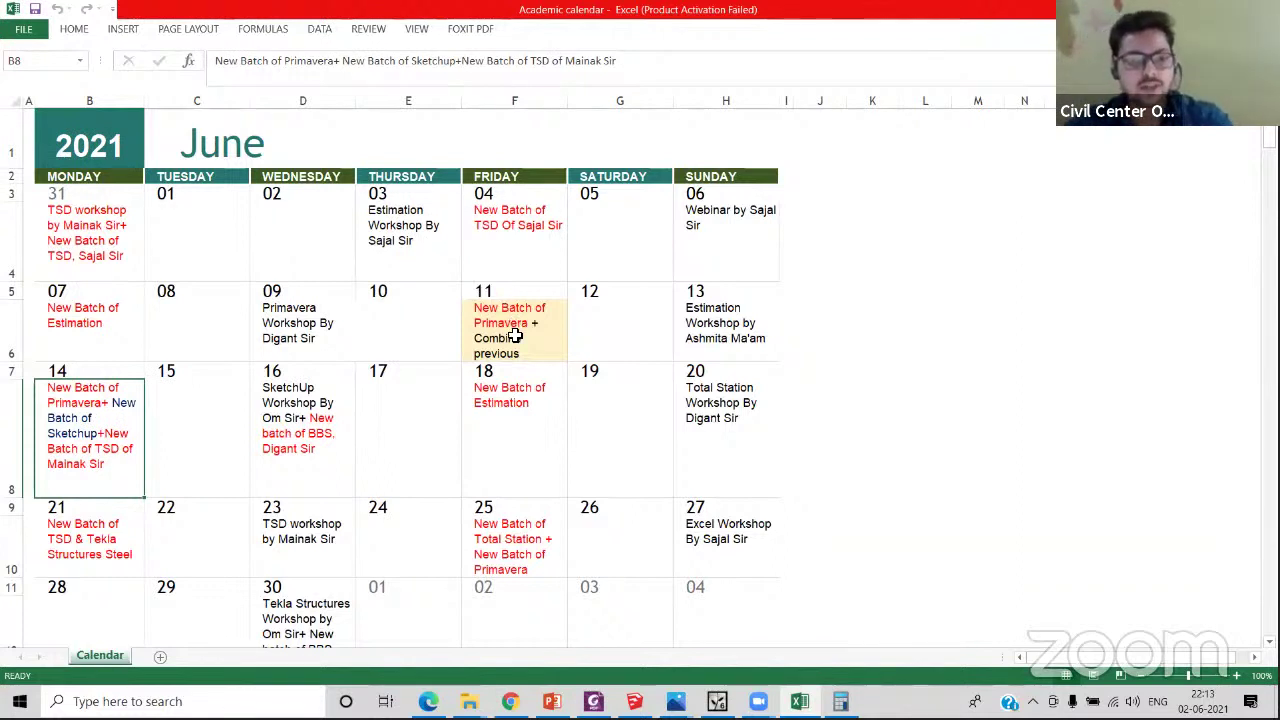
left_click(103, 430)
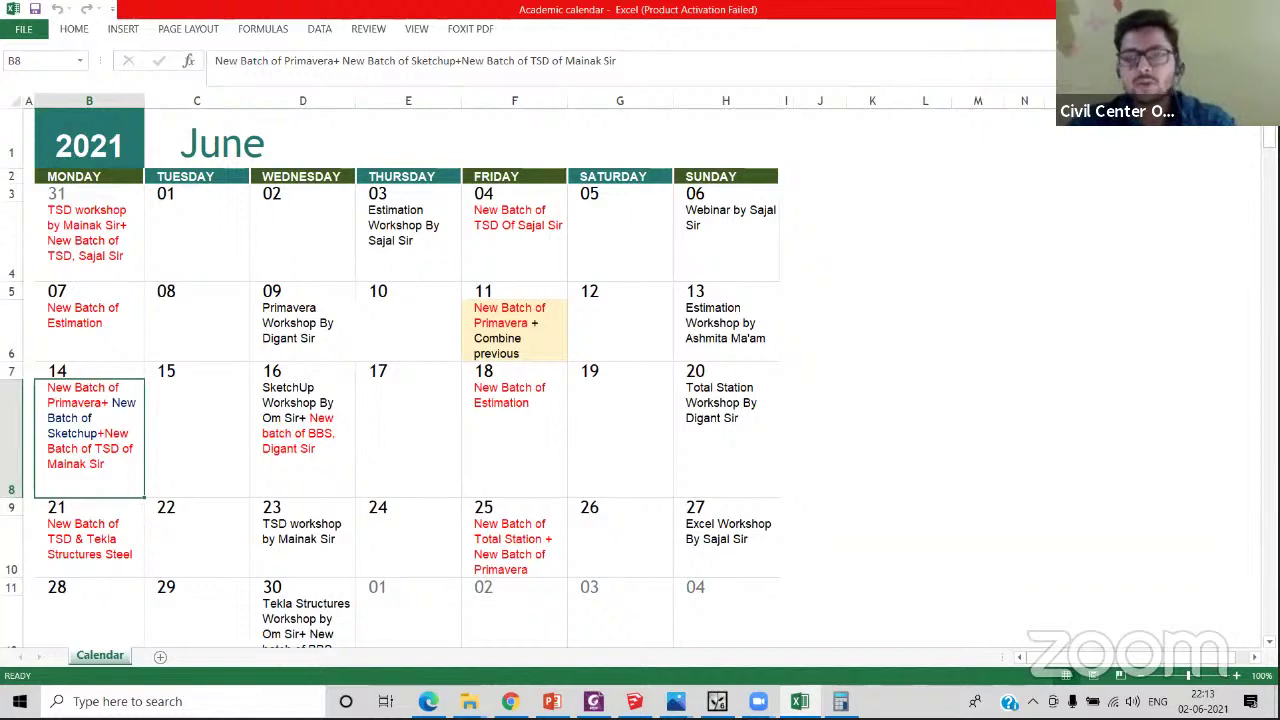
key("alt+Tab")
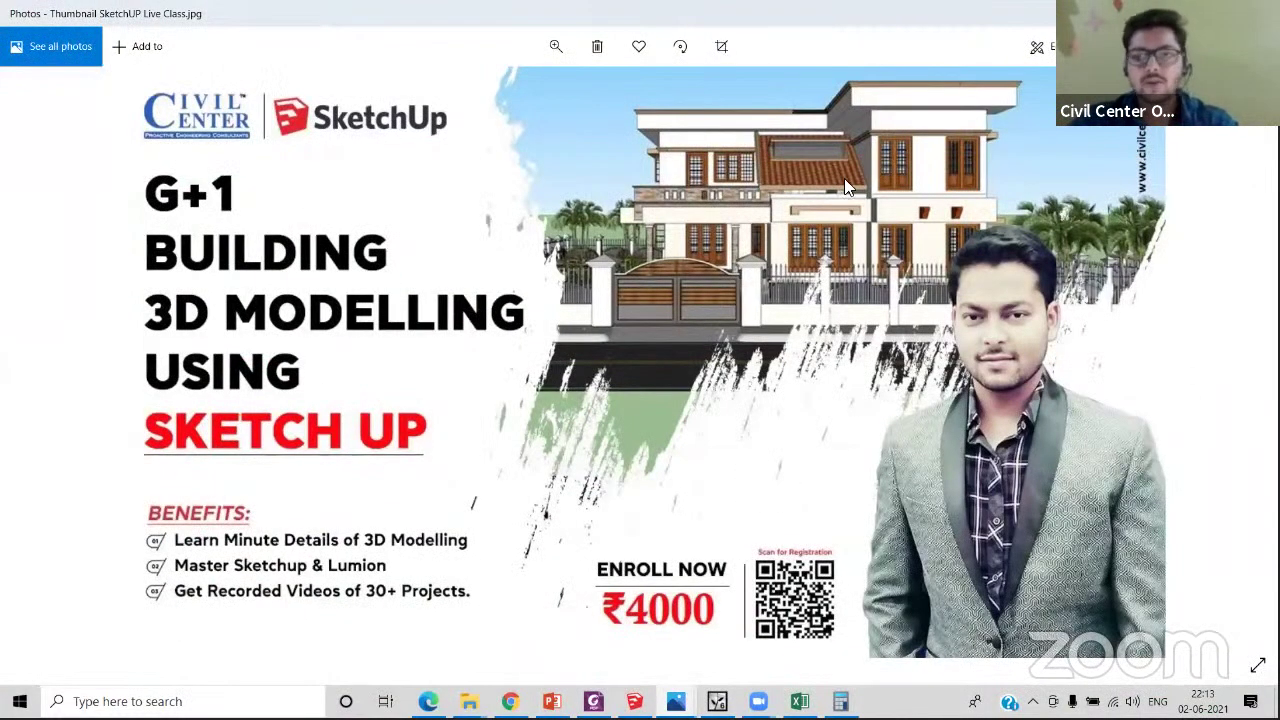
- Switch to Chrome and look through the Civil Center Facebook page's recent training and course posts
key("alt+Tab")
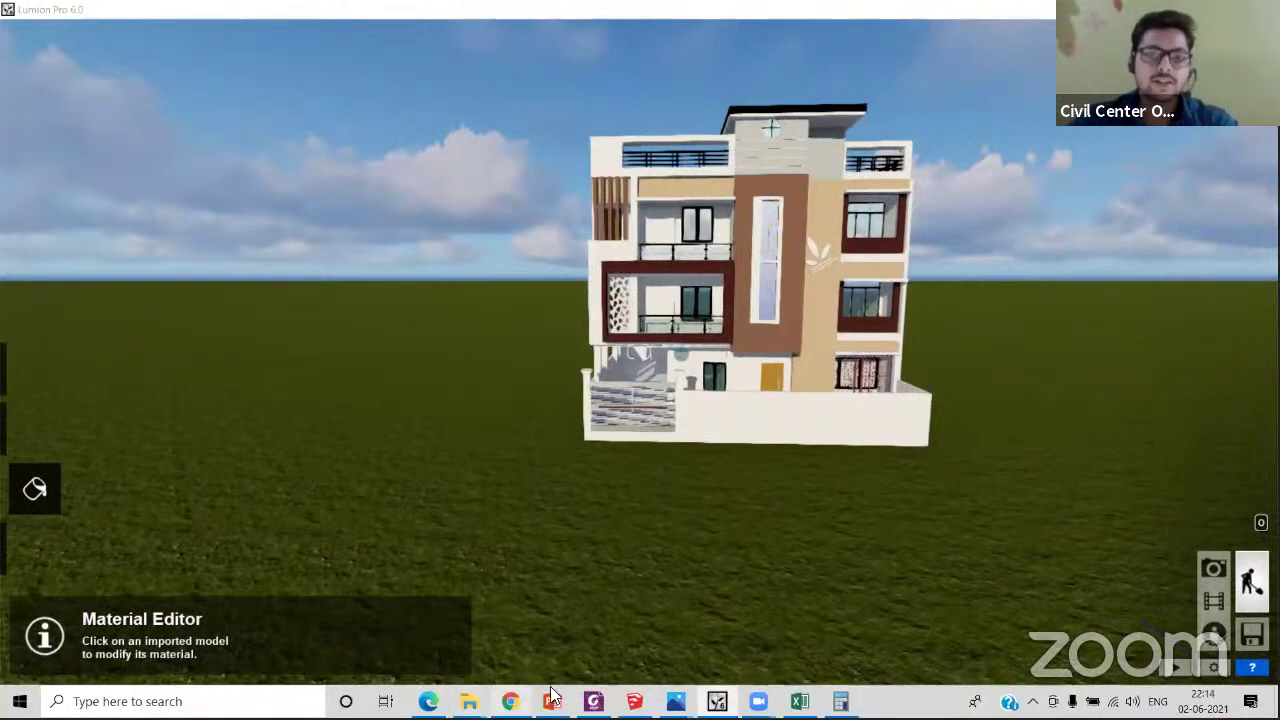
key("alt+Tab")
scroll(925, 452, "down", 15)
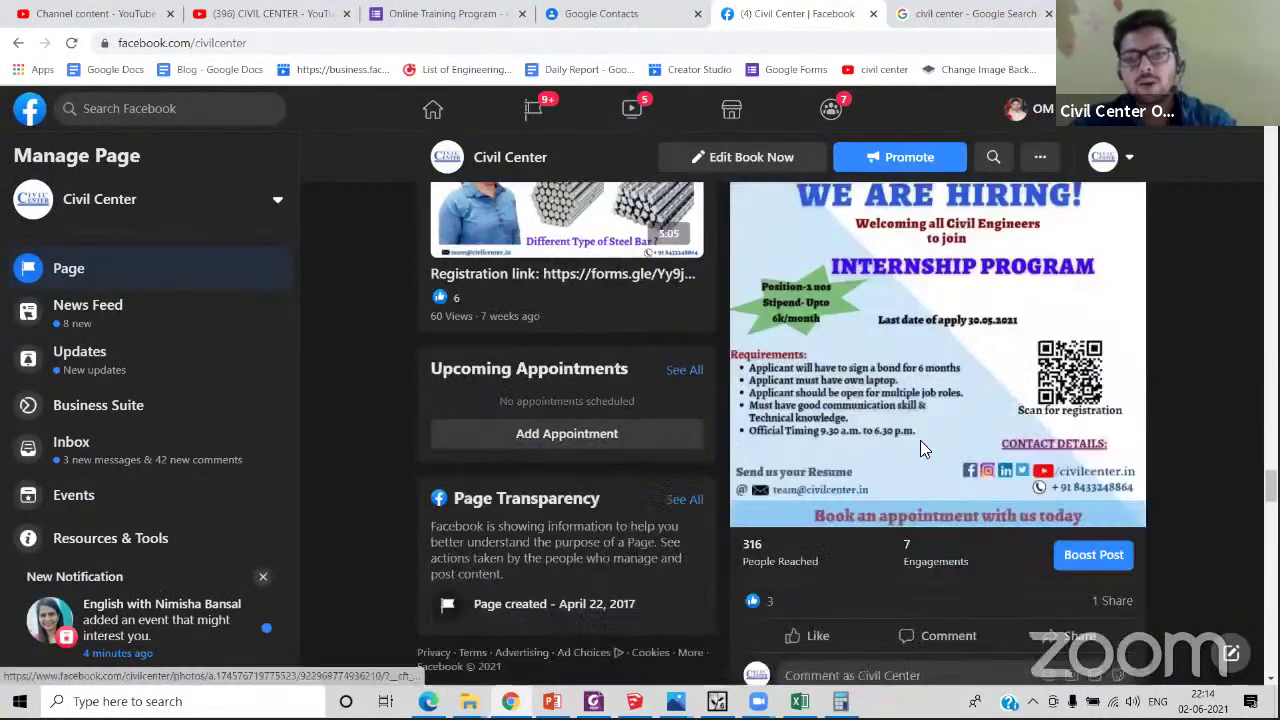
scroll(930, 452, "down", 3)
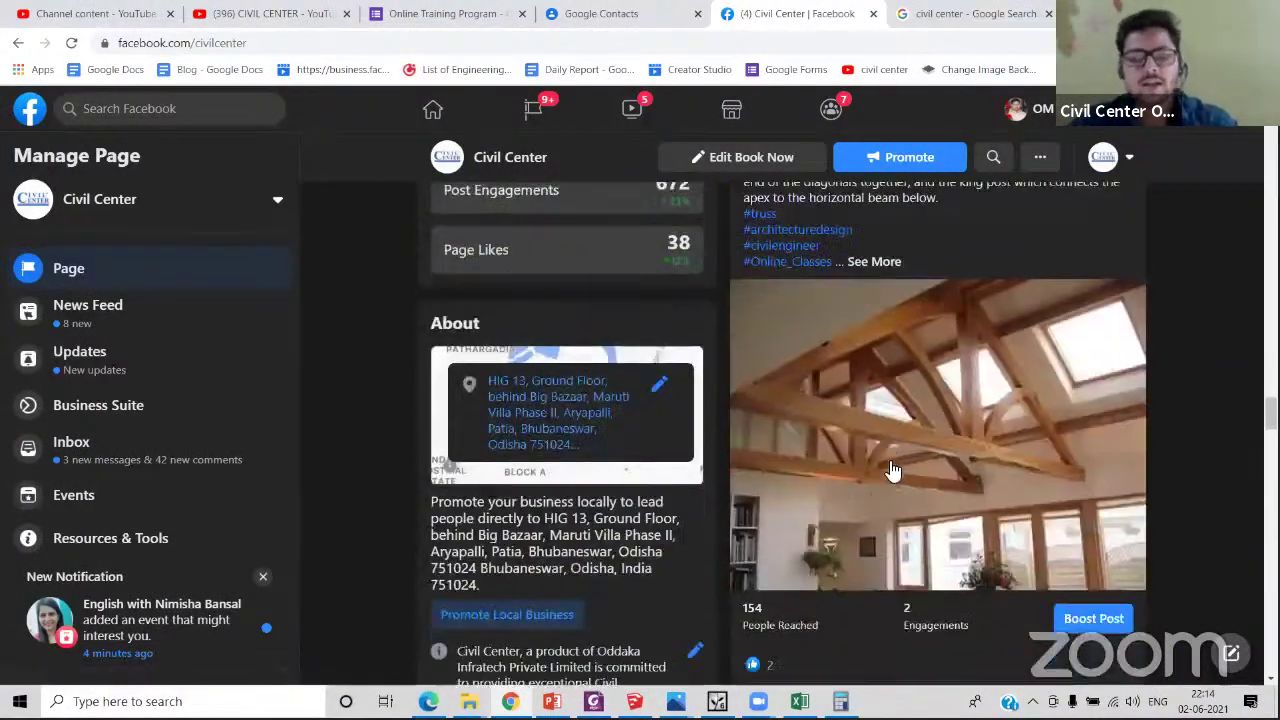
scroll(960, 430, "up", 10)
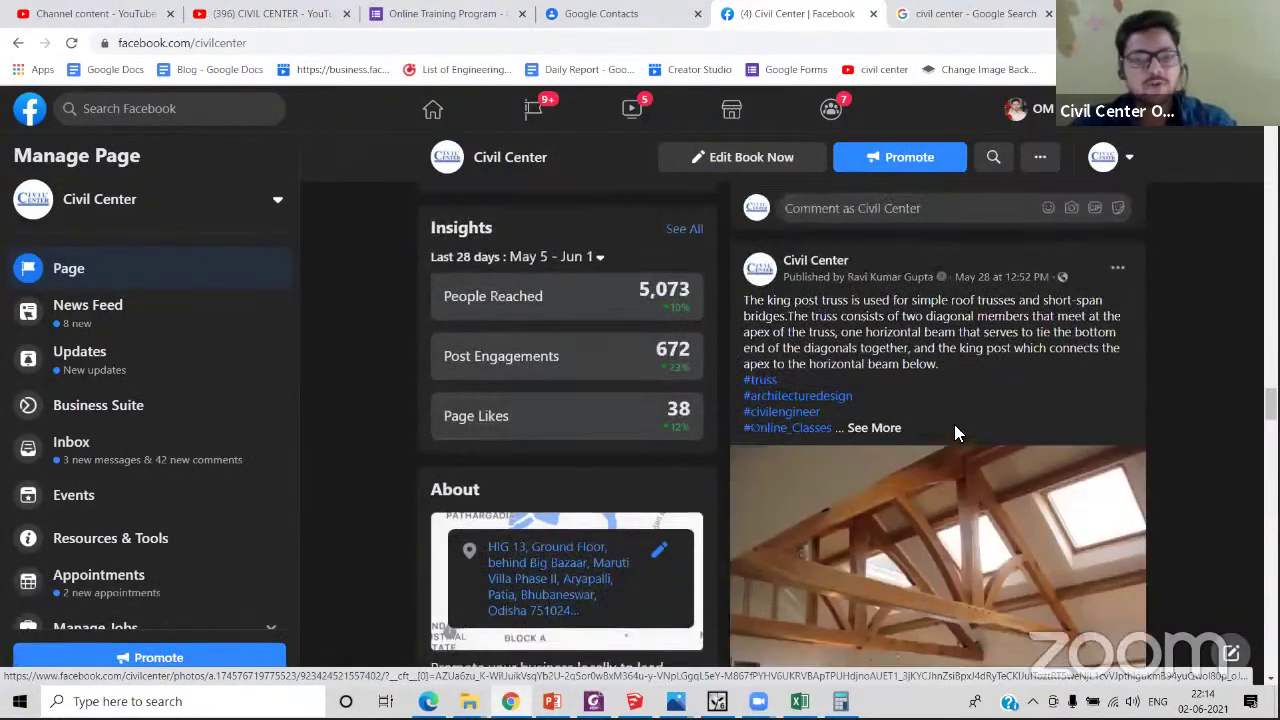
scroll(950, 430, "up", 5)
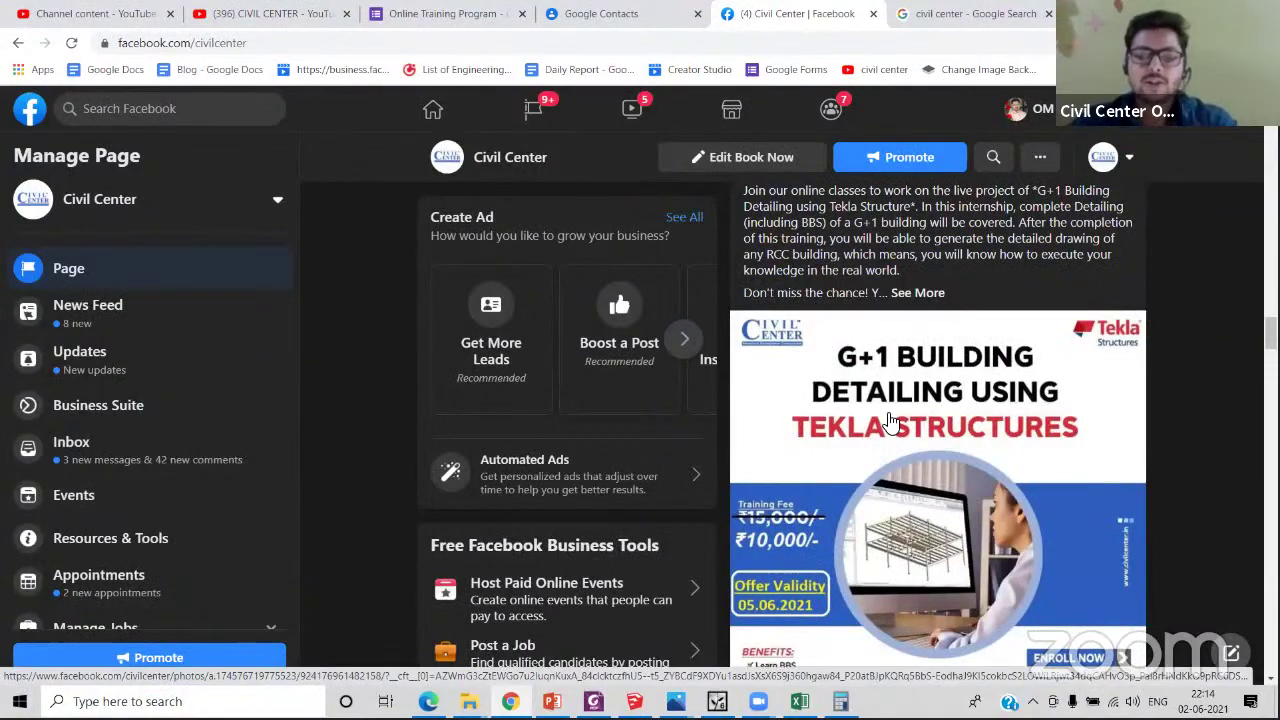
scroll(886, 421, "down", 2)
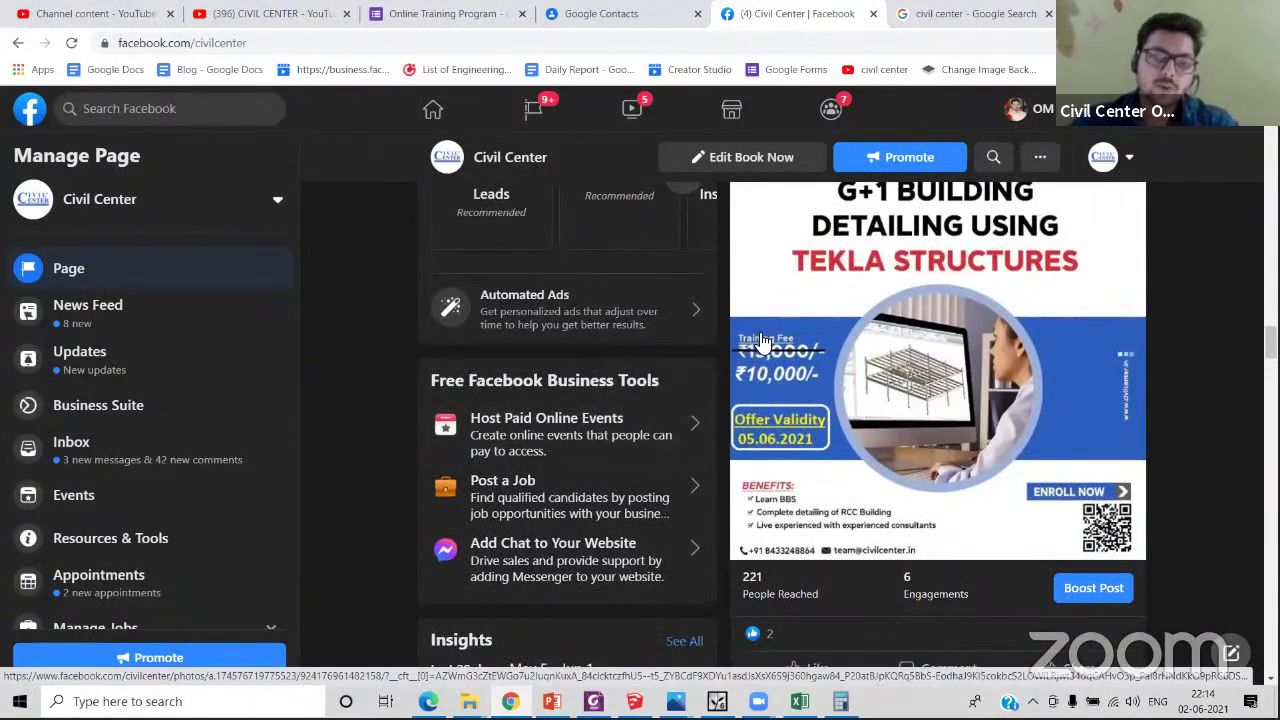
scroll(905, 388, "up", 3)
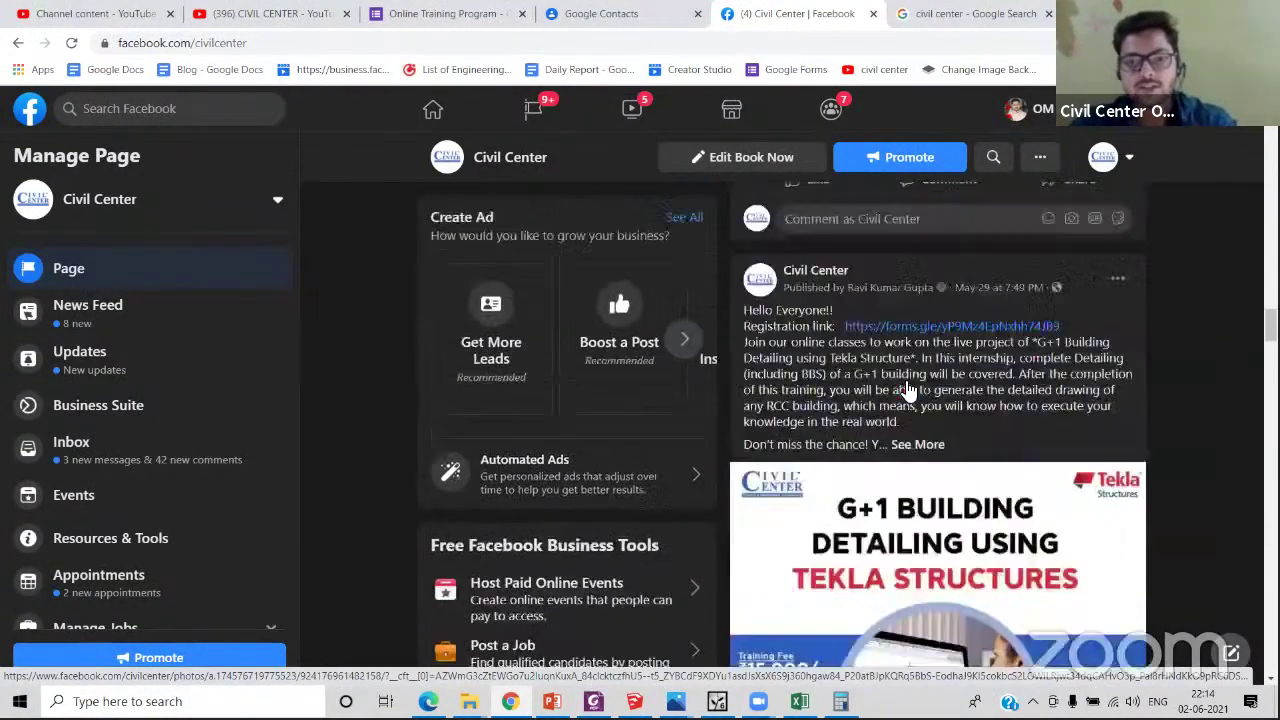
scroll(908, 390, "up", 6)
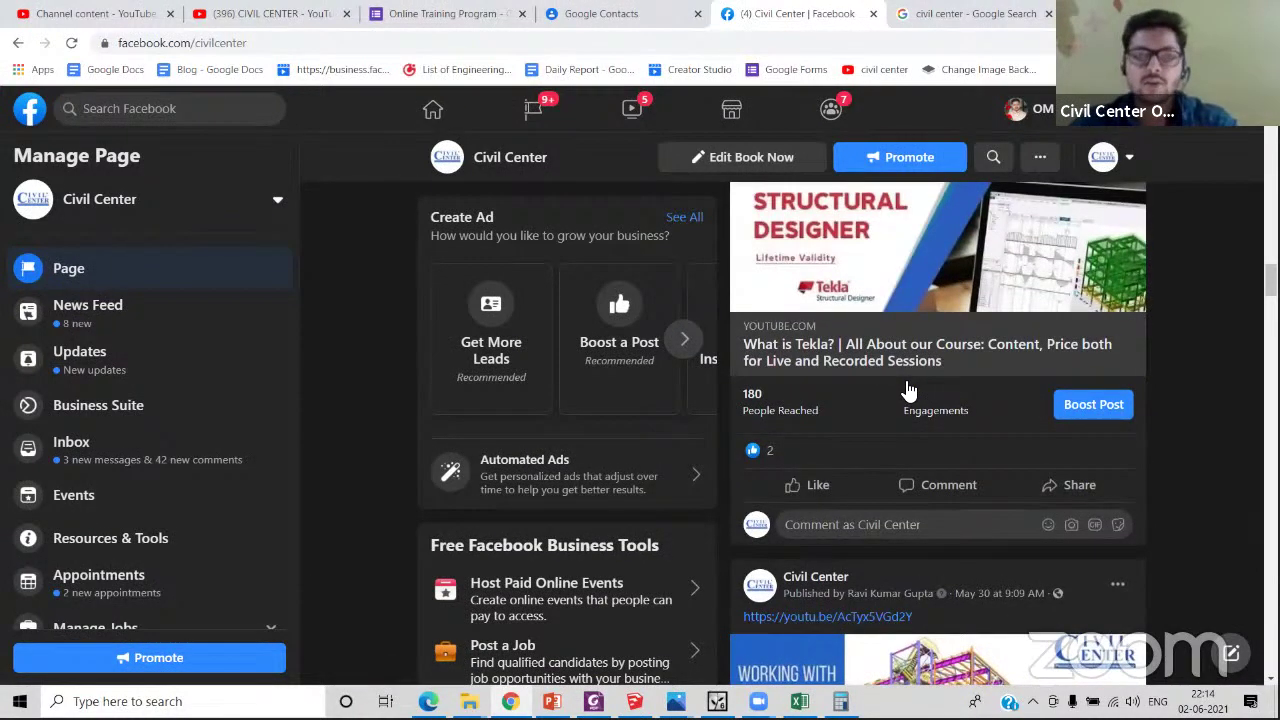
scroll(906, 390, "up", 5)
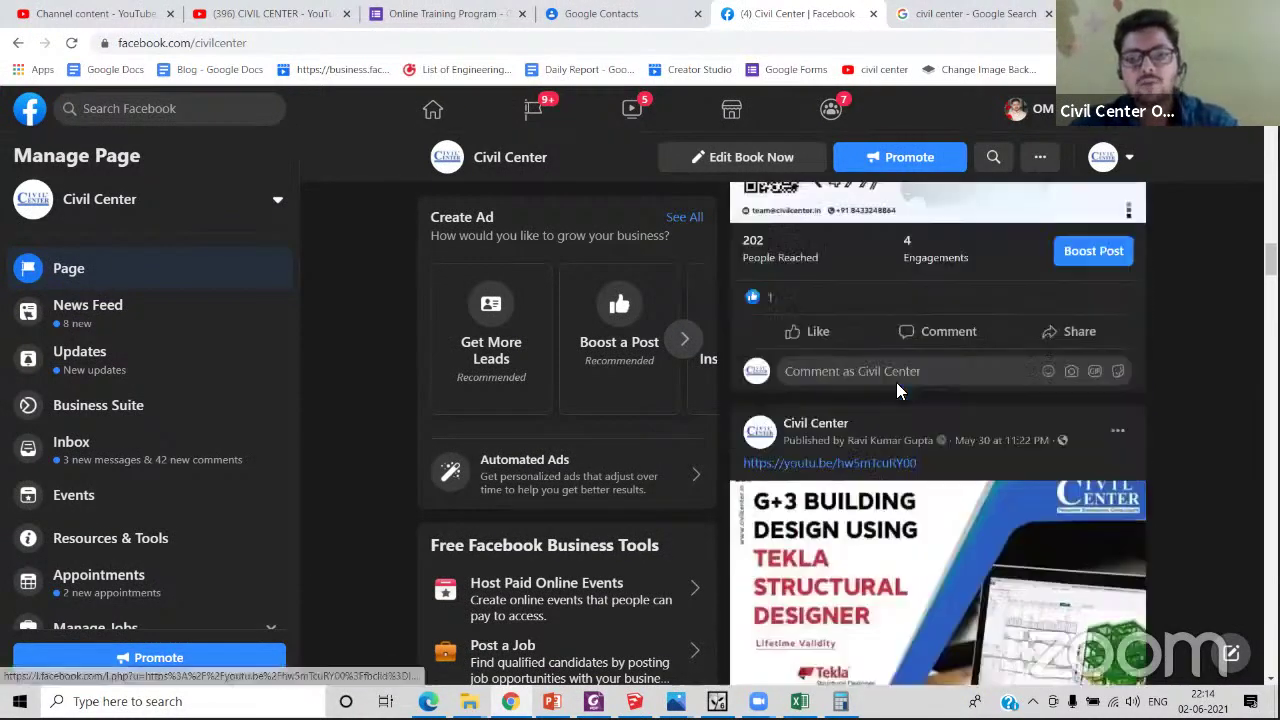
scroll(900, 390, "up", 10)
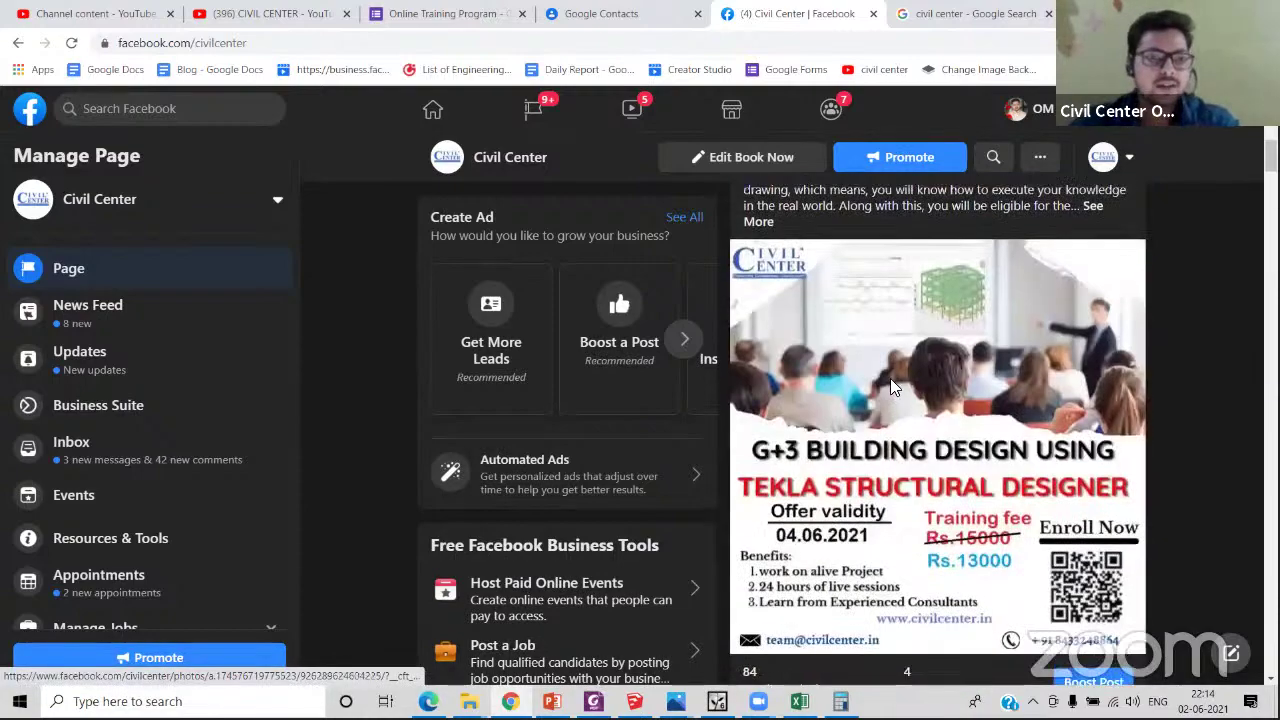
scroll(855, 363, "up", 3)
- Show the Online Training Program form responses, and open the registration link from the "How to Render in Lumion" stream description in Edge
left_click(440, 14)
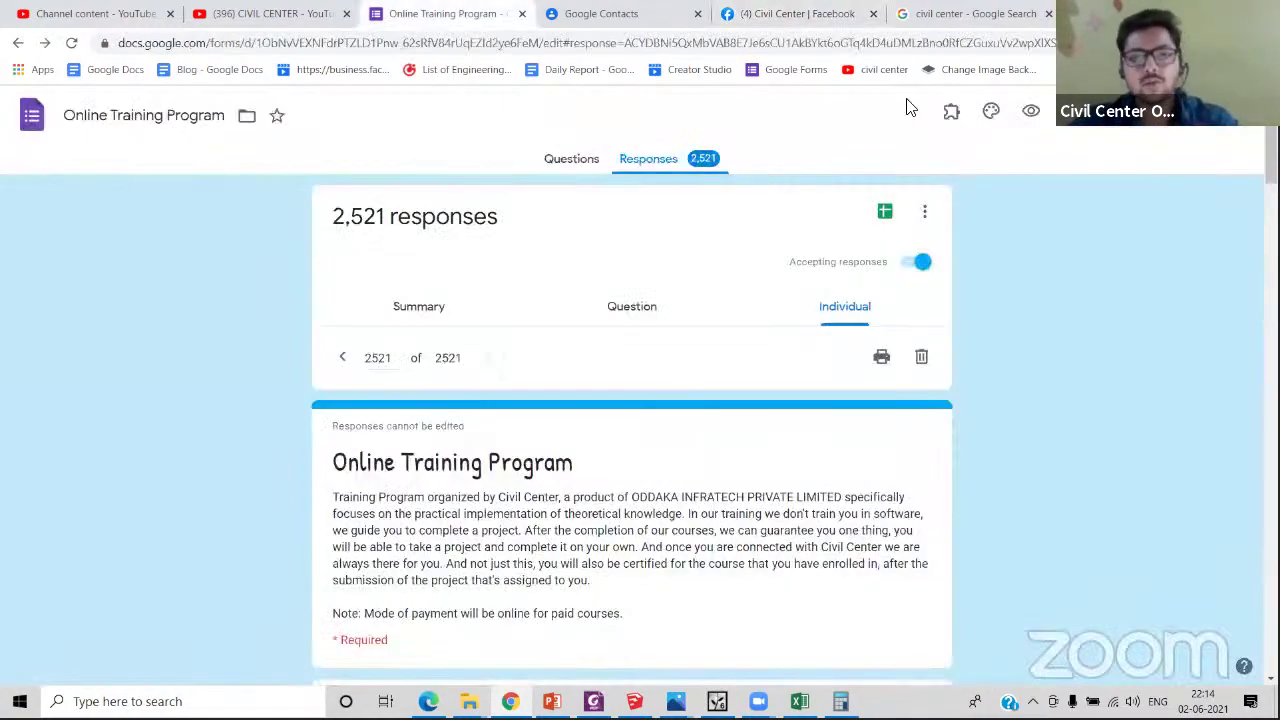
left_click(428, 702)
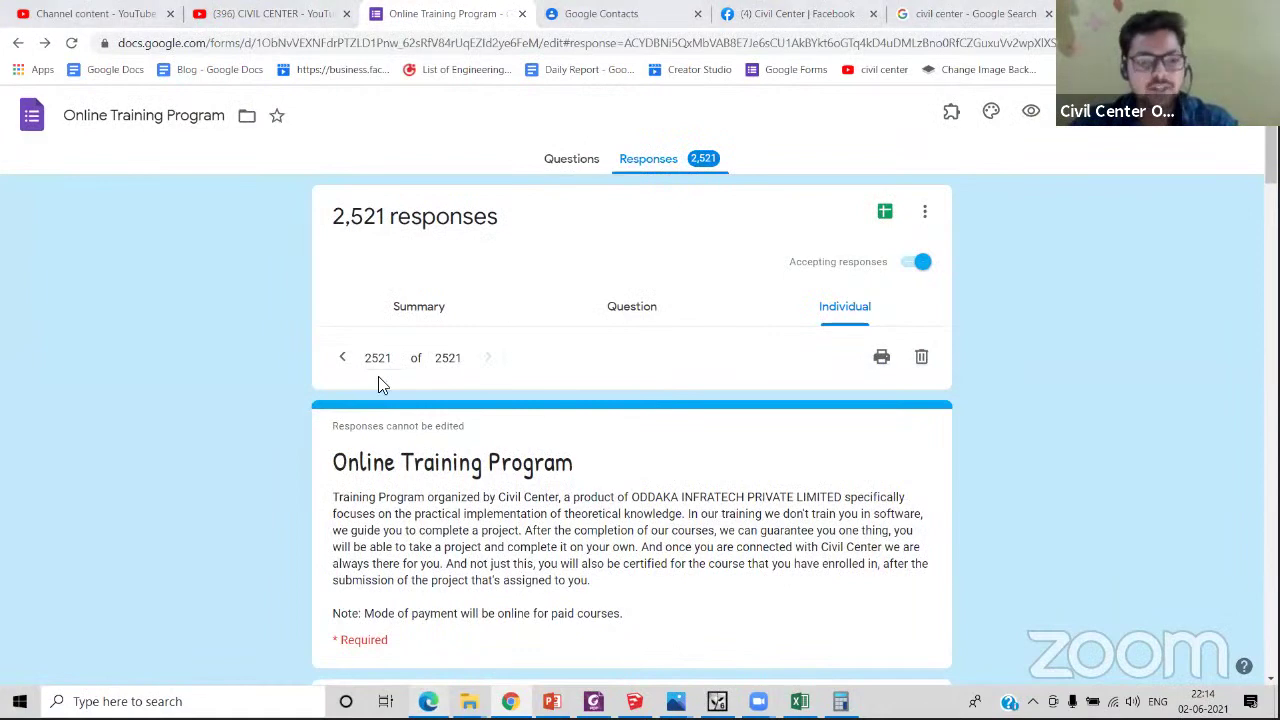
scroll(297, 540, "down", 4)
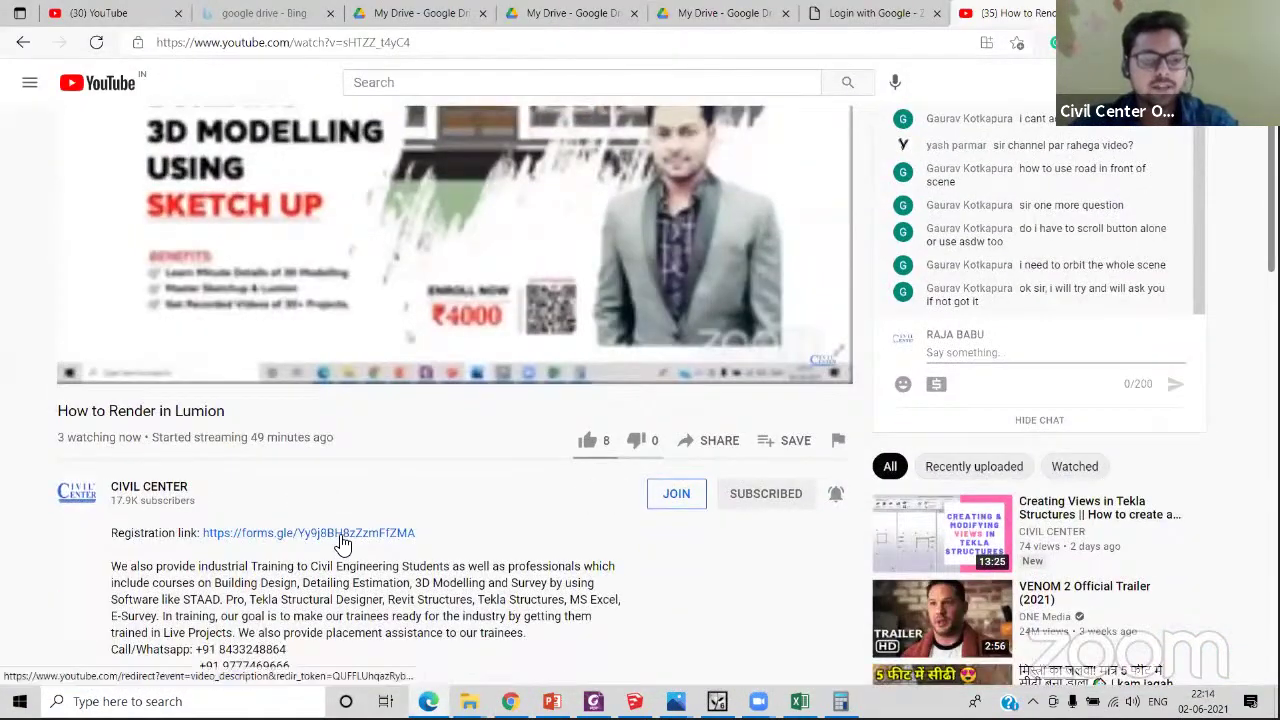
left_click(343, 540)
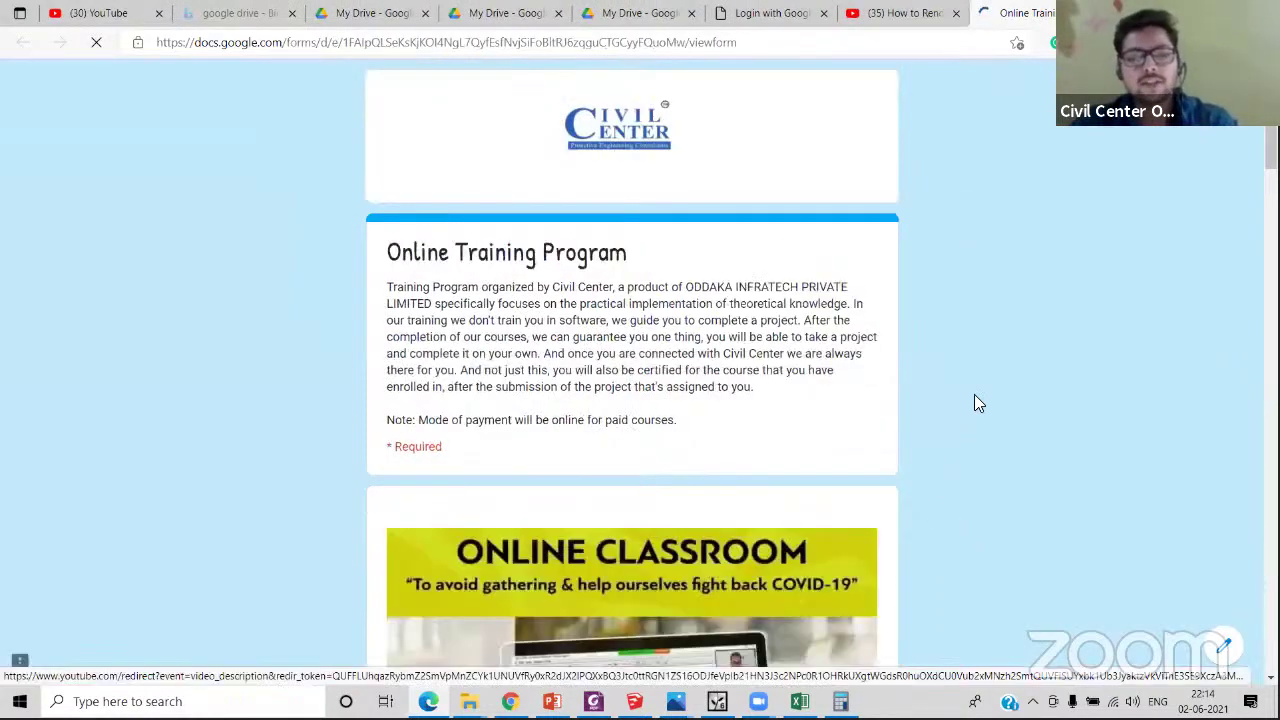
- Choose G+1 Building 3D Modelling Using SketchUp, G+1 Building Estimation and Civil Center Students Club (Include All Training) in the registration form
scroll(976, 401, "down", 3)
scroll(972, 400, "down", 7)
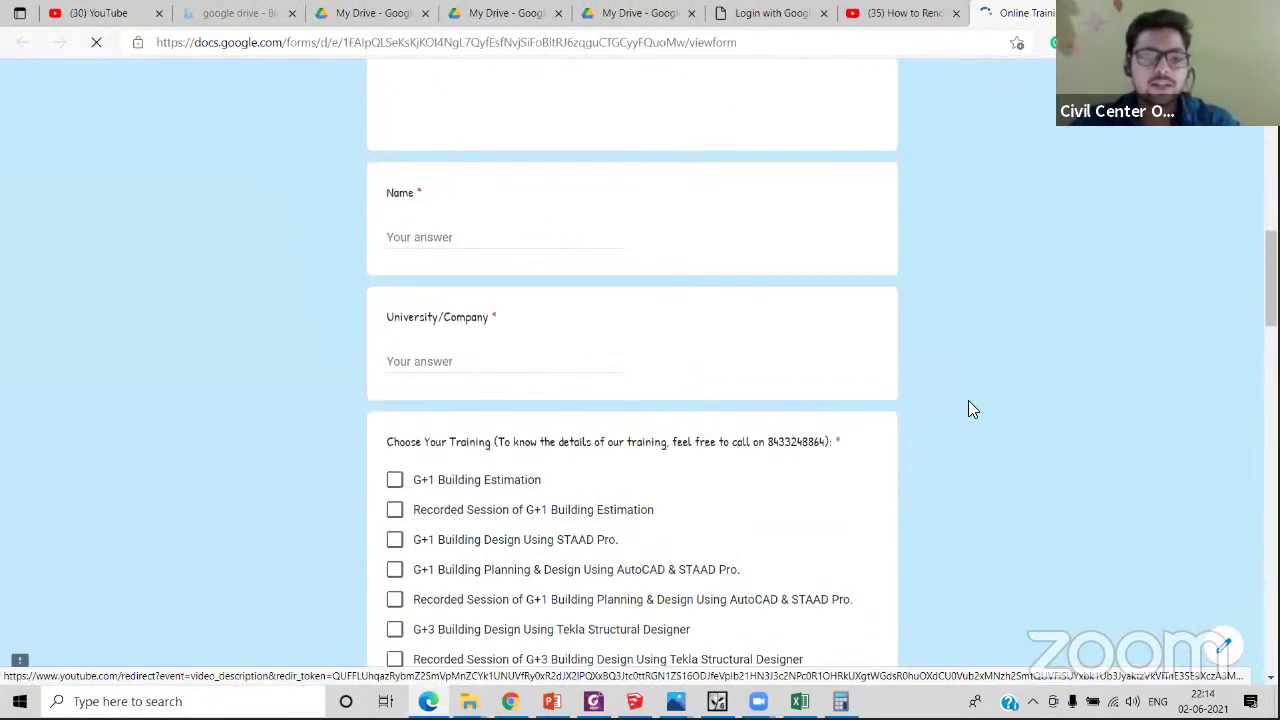
scroll(968, 400, "down", 3)
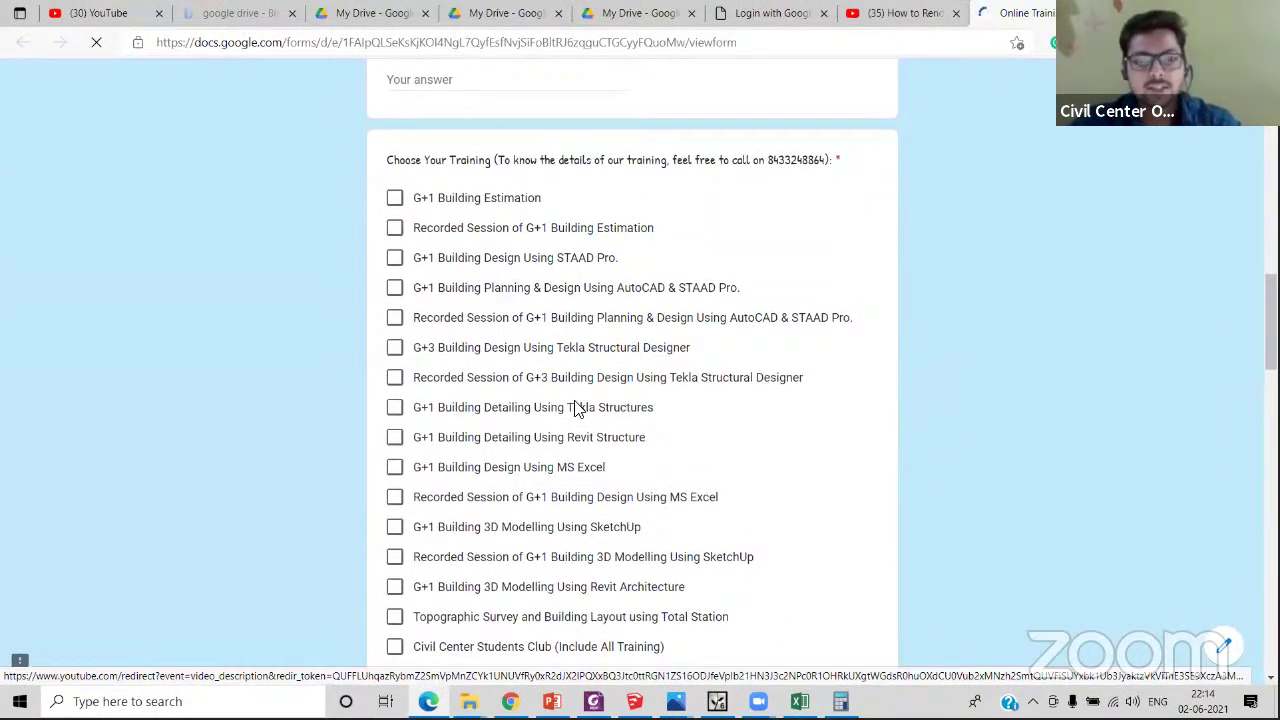
left_click(395, 530)
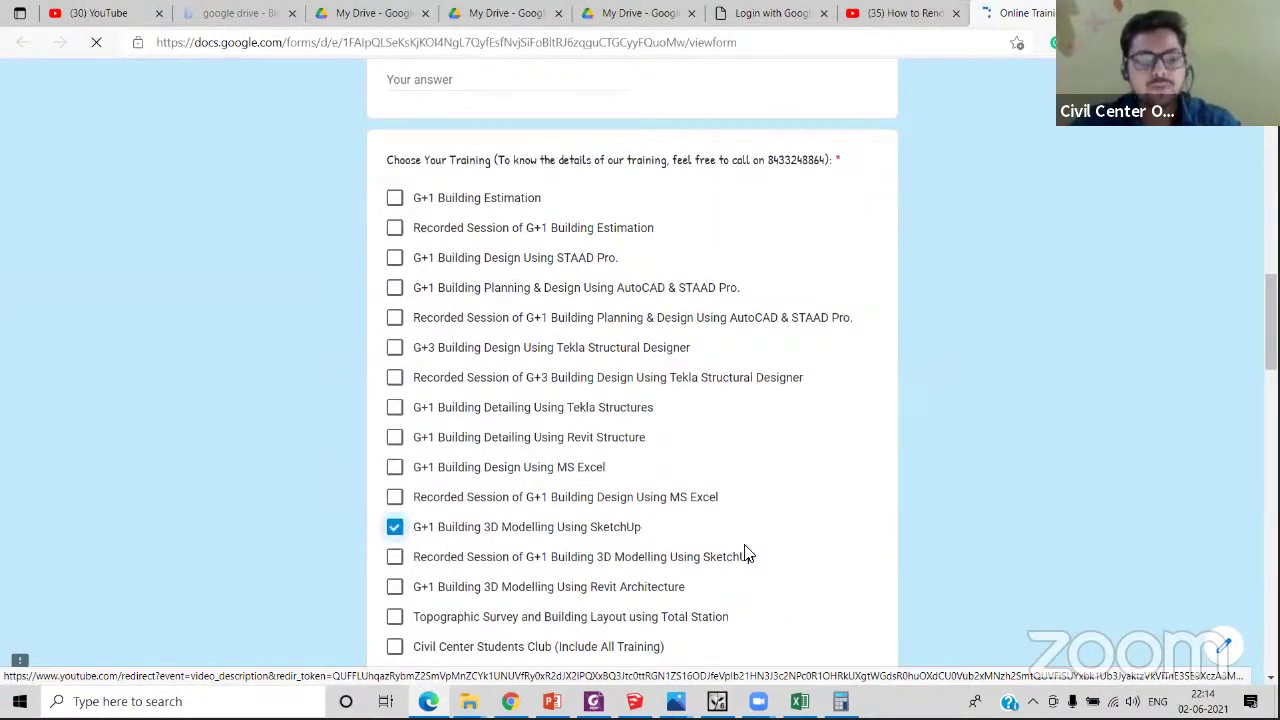
left_click(395, 199)
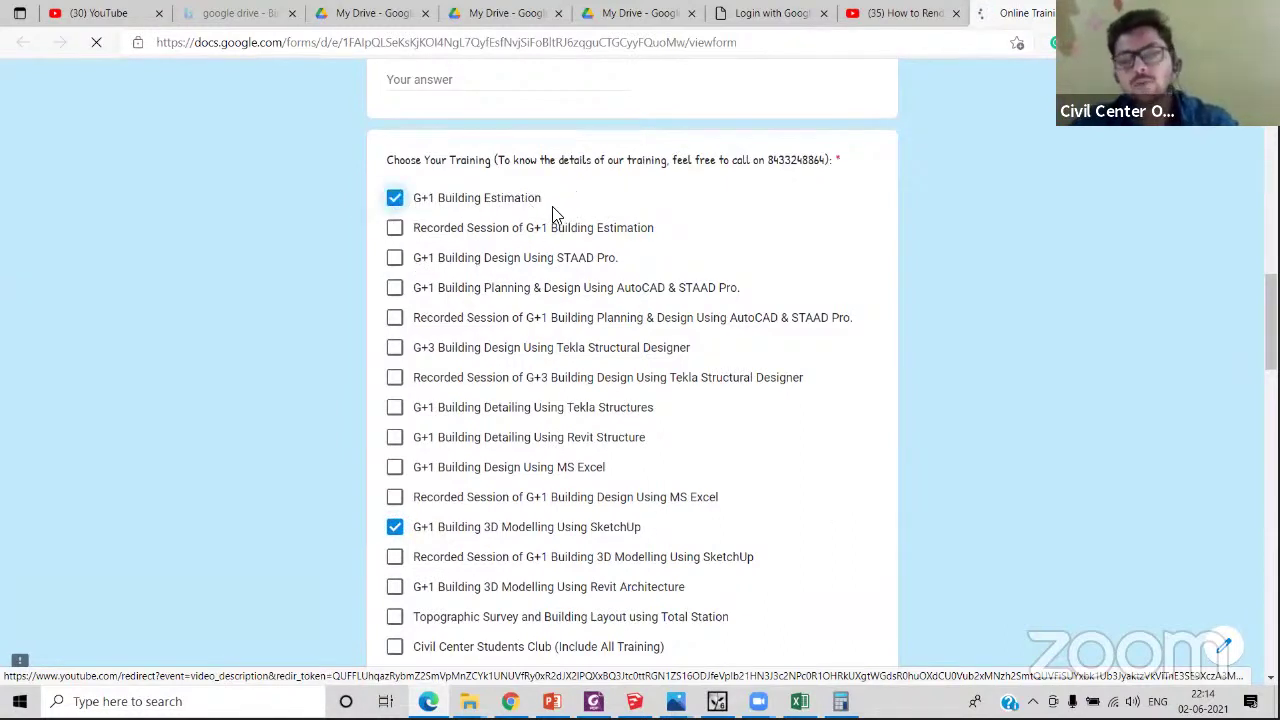
scroll(547, 237, "down", 4)
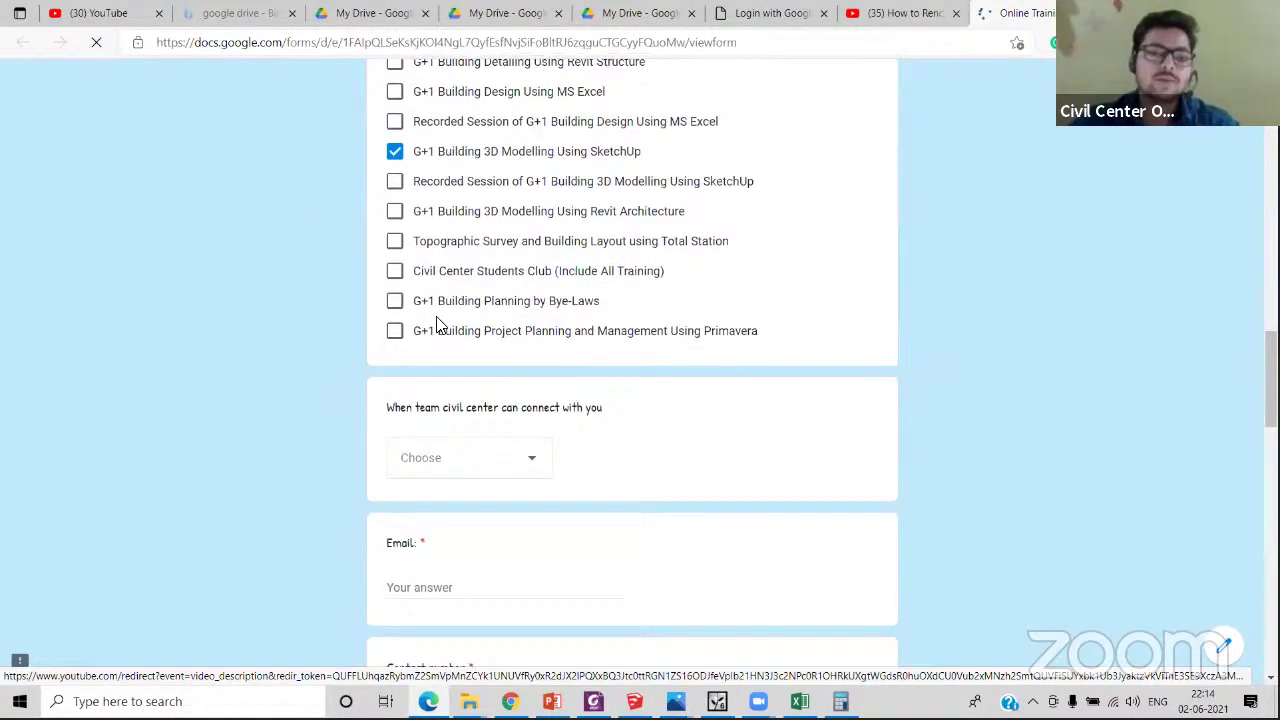
left_click(396, 274)
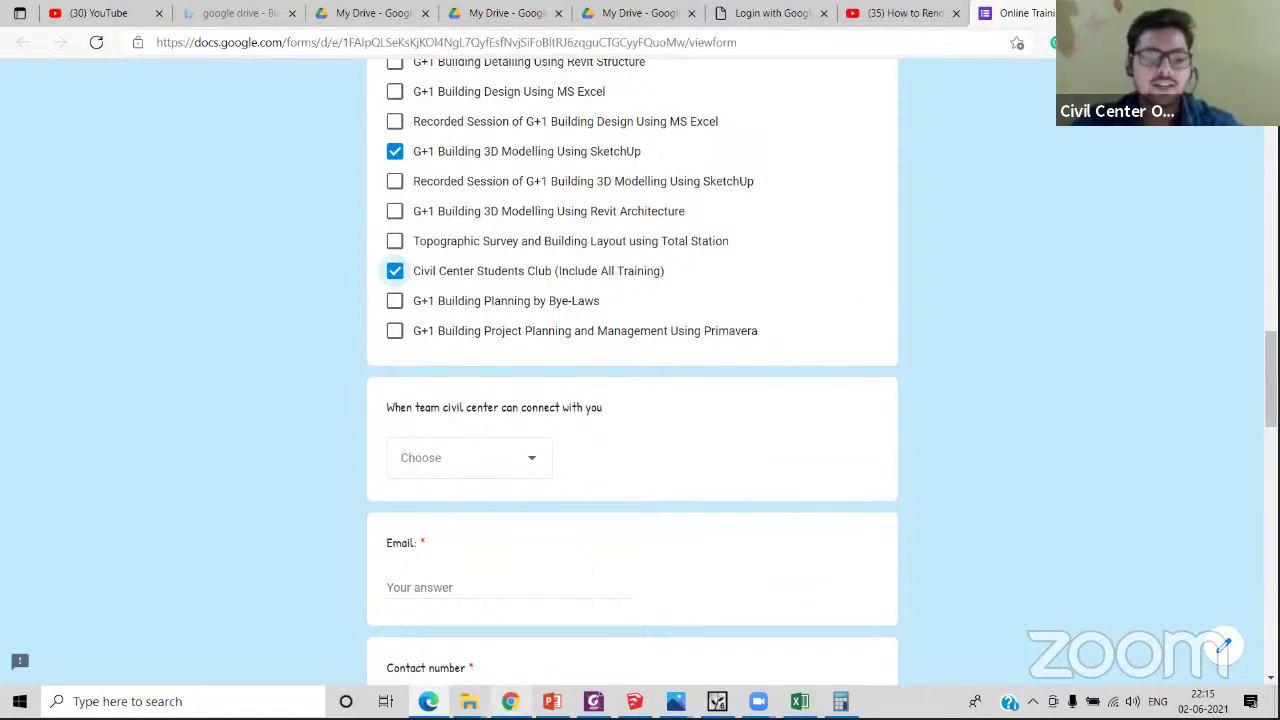
- Return to the YouTube live stream page in Edge, highlight the first contact number in the description, and check the live chat
left_click(428, 701)
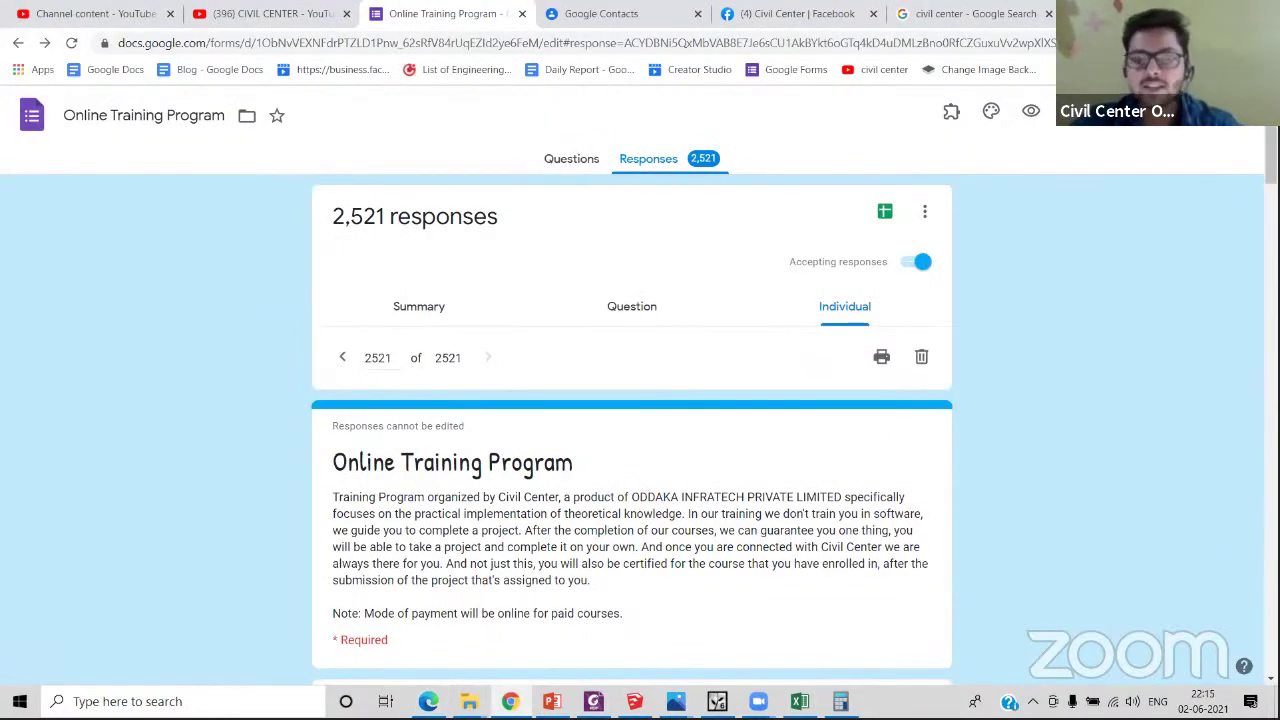
left_click(1183, 12)
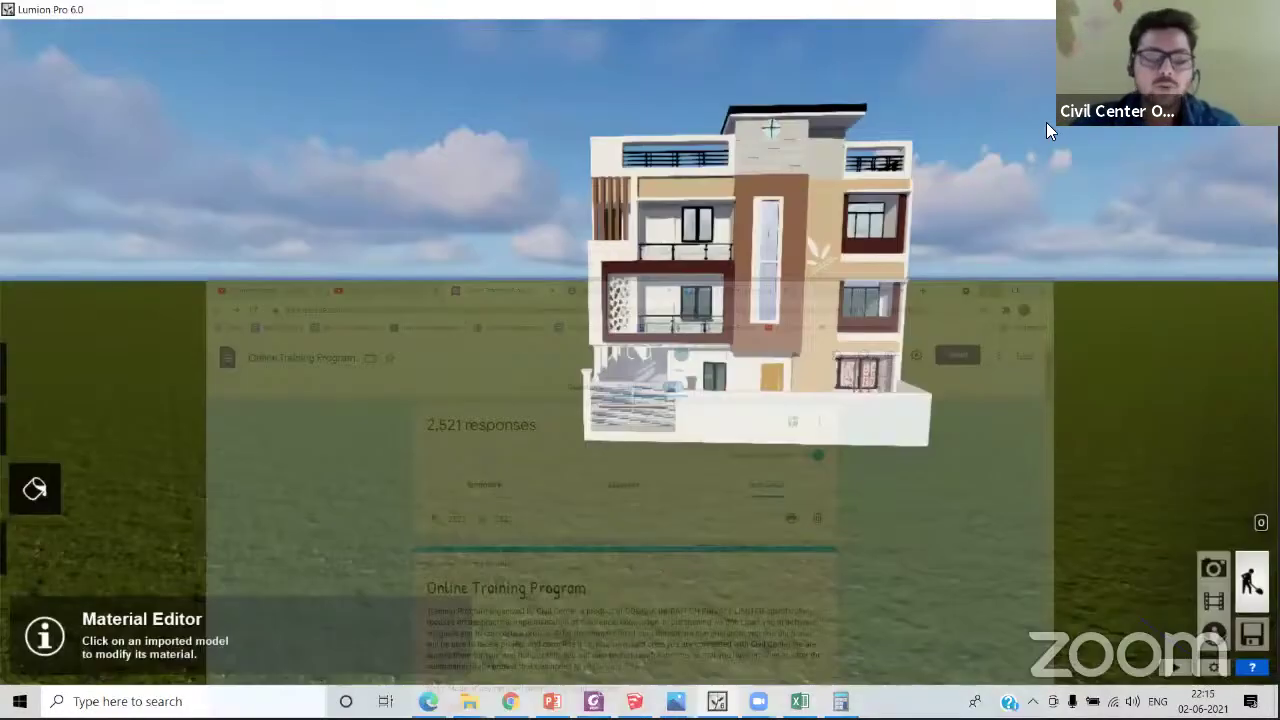
left_click(428, 702)
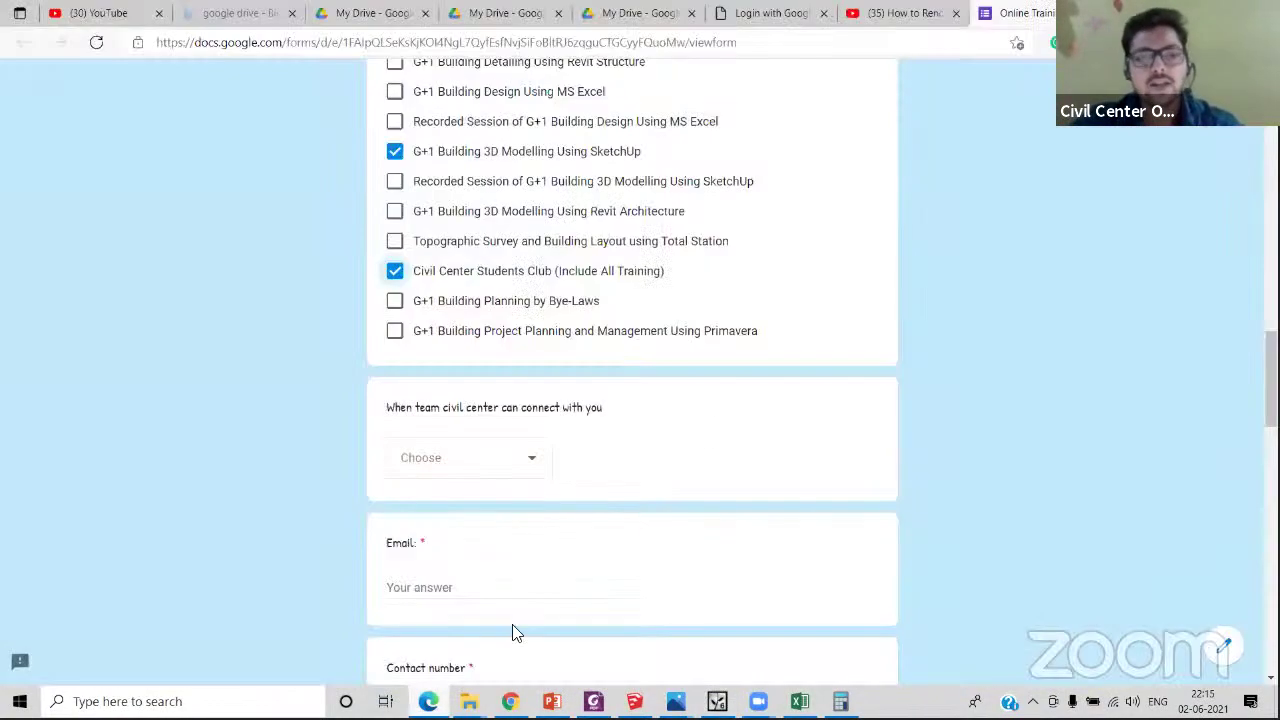
left_click(866, 12)
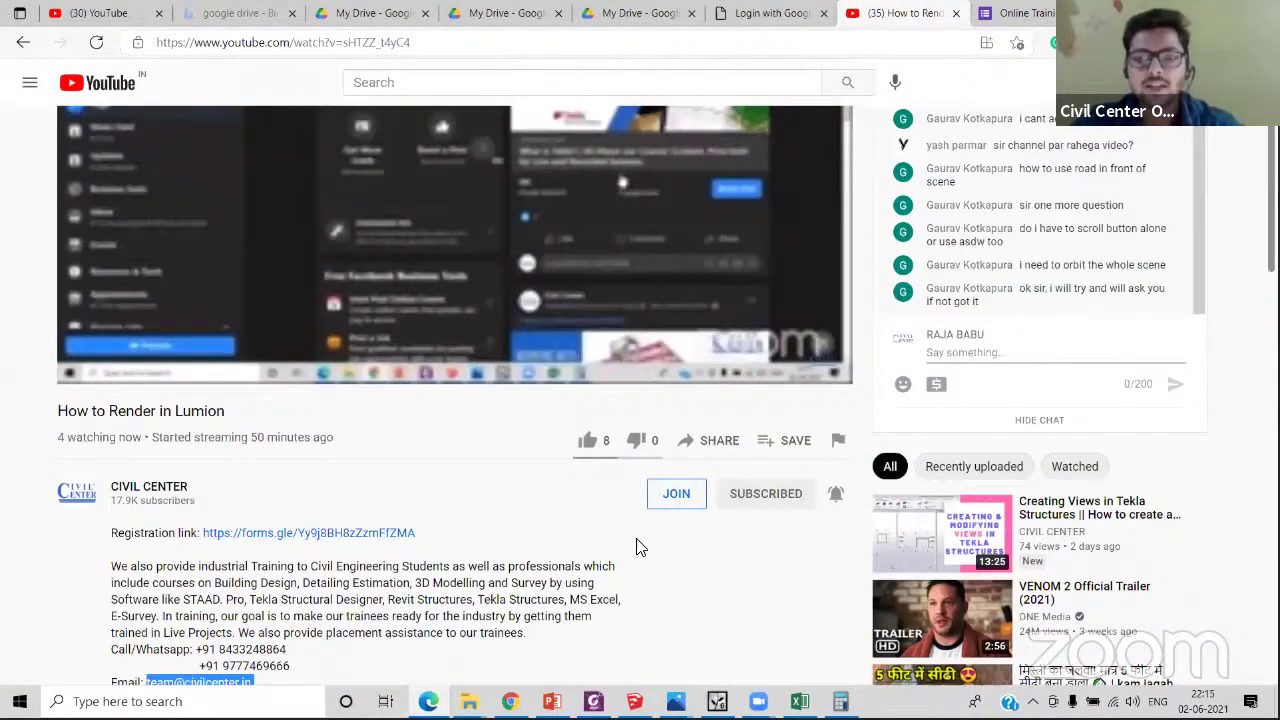
scroll(510, 490, "down", 1)
scroll(508, 500, "down", 1)
left_click_drag(287, 462, 218, 462)
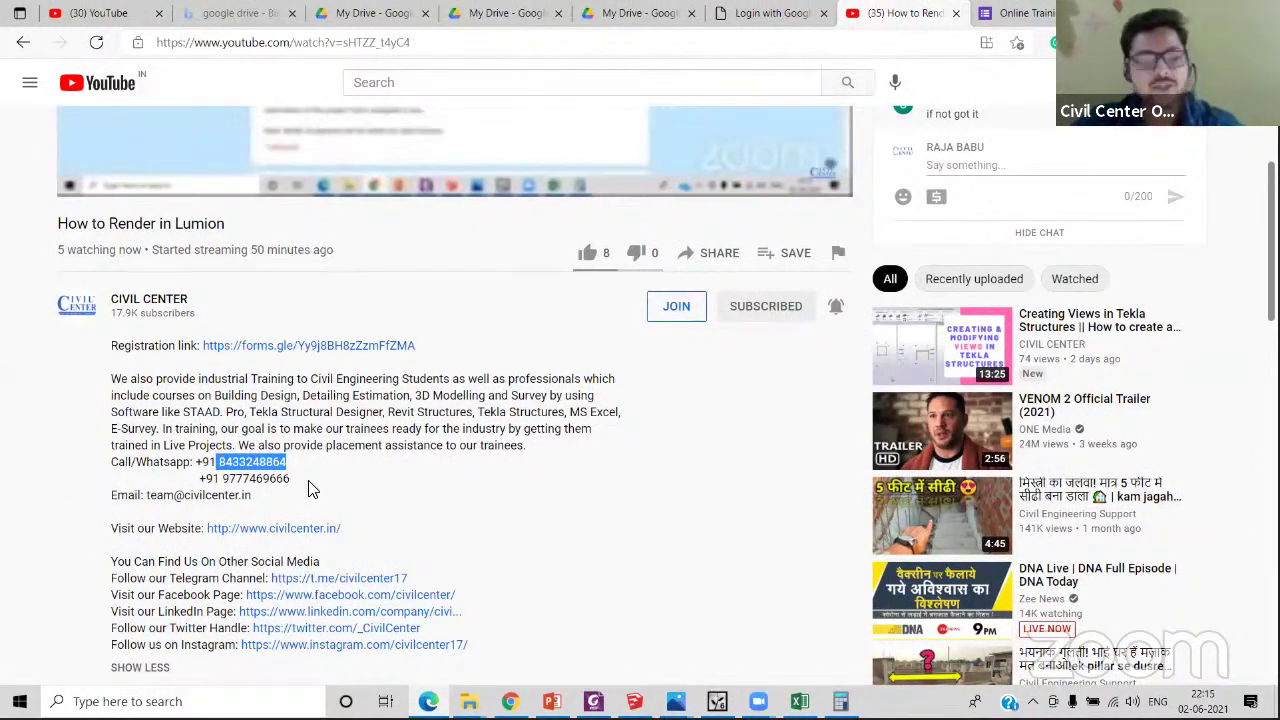
scroll(552, 510, "up", 4)
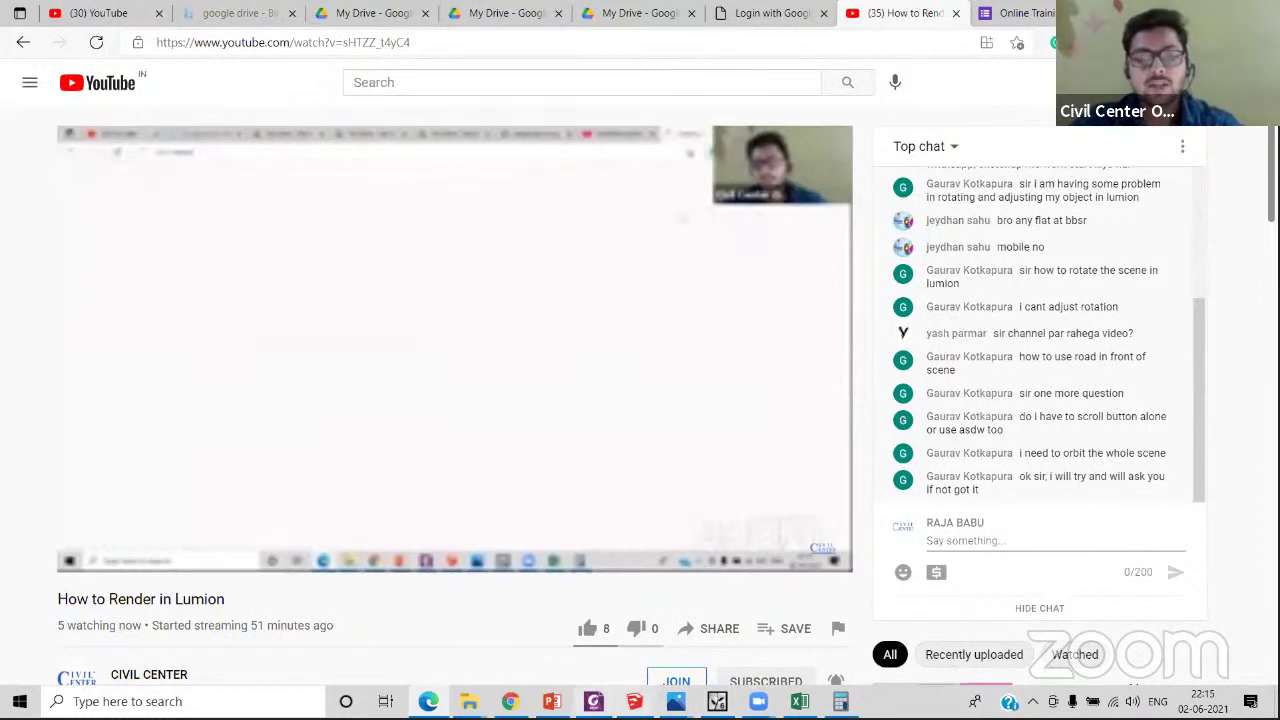
- Switch to Foxit PhantomPDF and review the full "G+1 Building 3D Modelling Using SketchUp" course content table, ending at its title
left_click(594, 702)
scroll(642, 377, "down", 3)
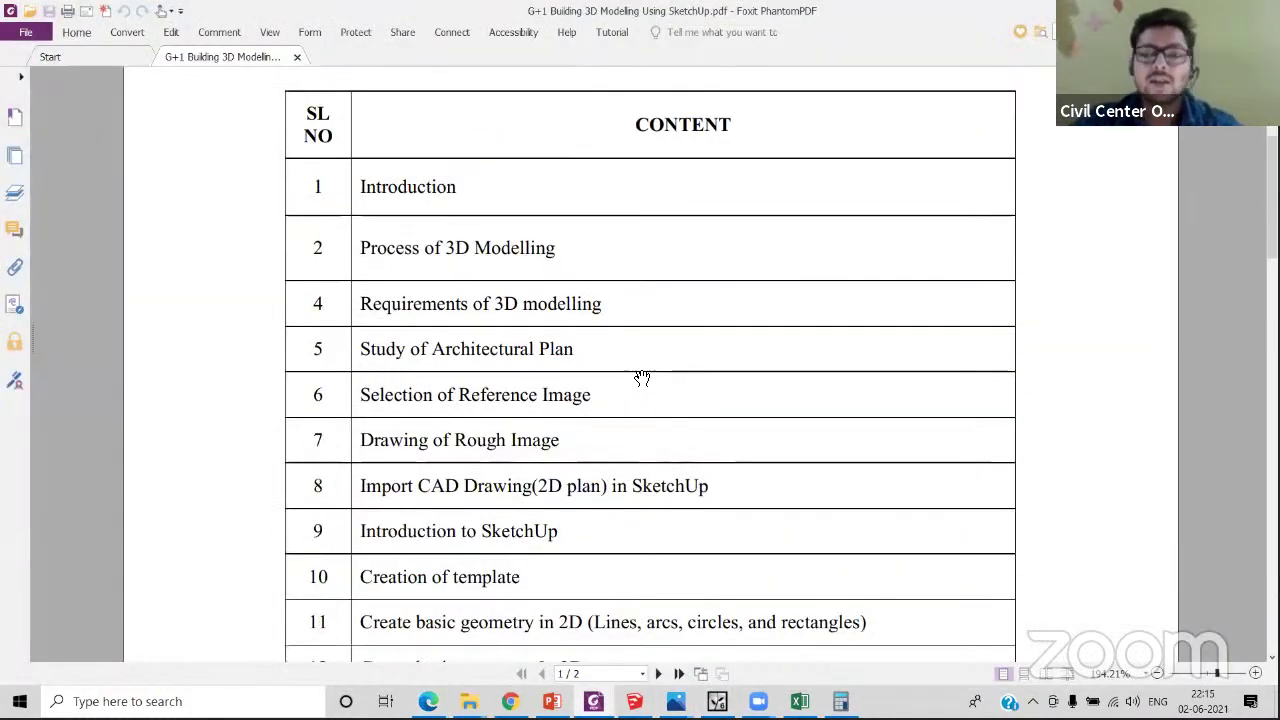
scroll(638, 363, "down", 6)
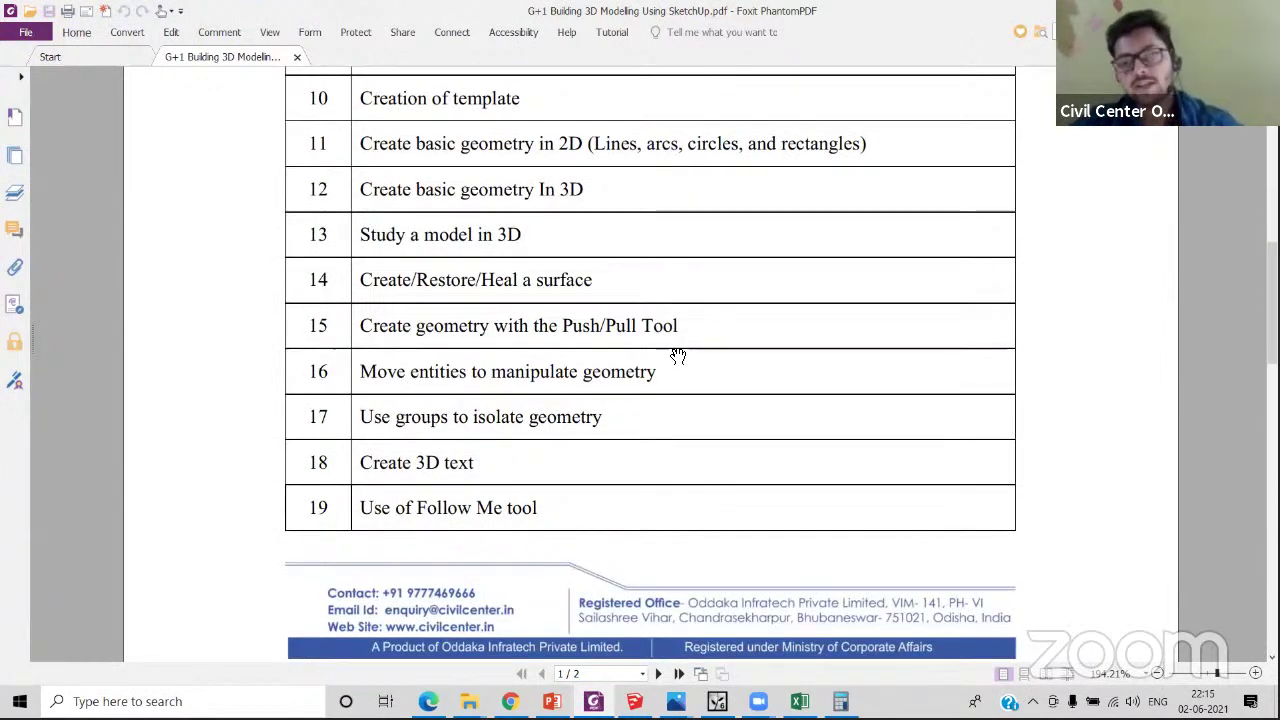
scroll(678, 356, "down", 10)
scroll(678, 356, "down", 3)
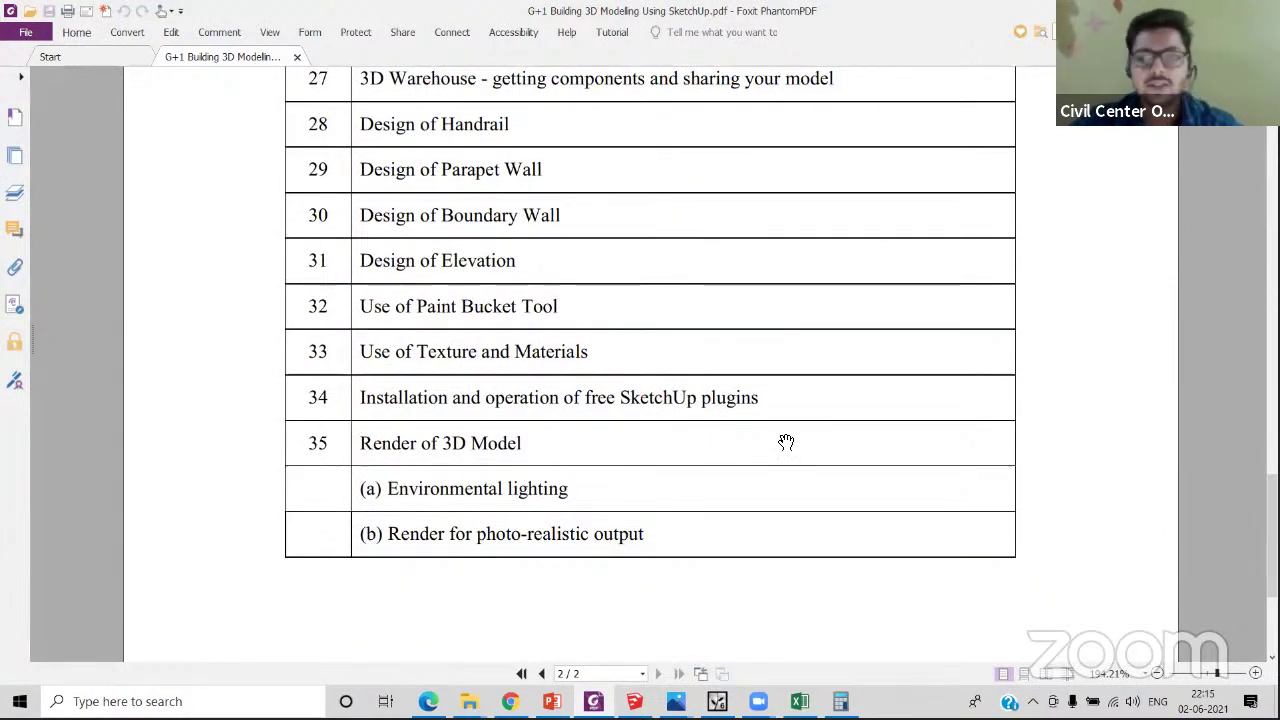
scroll(786, 441, "up", 3)
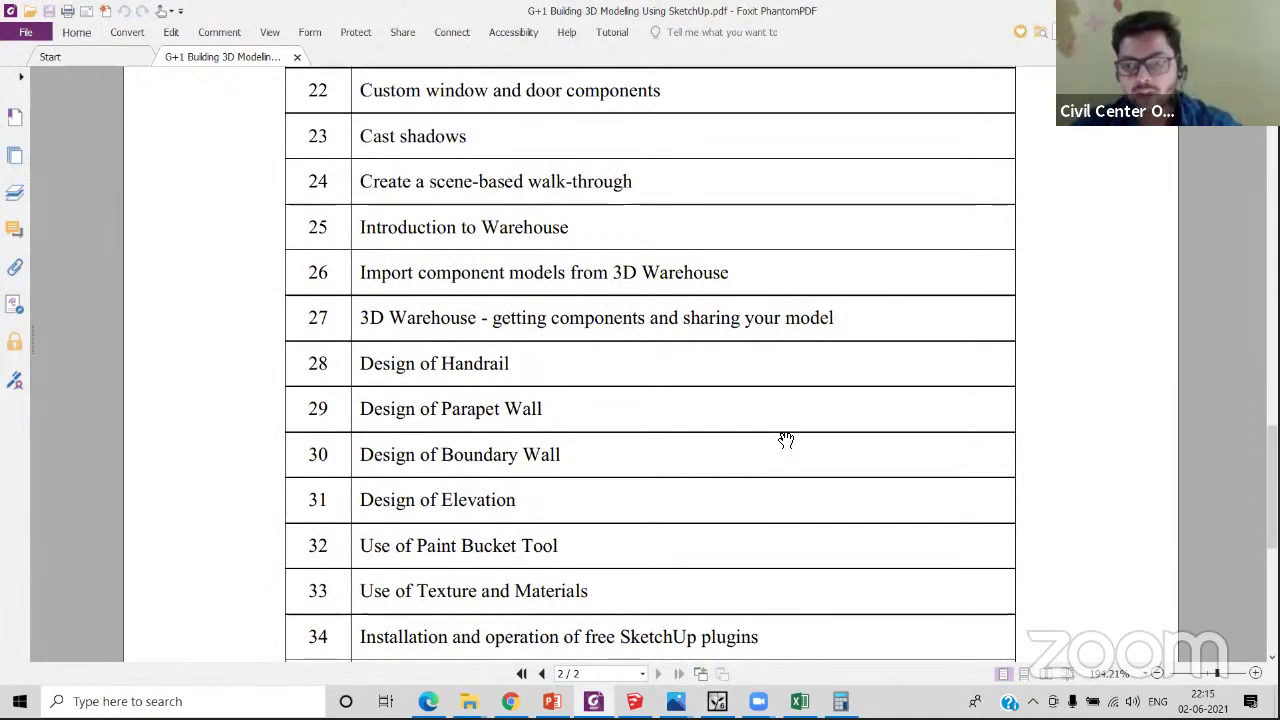
scroll(786, 441, "up", 12)
scroll(786, 443, "up", 5)
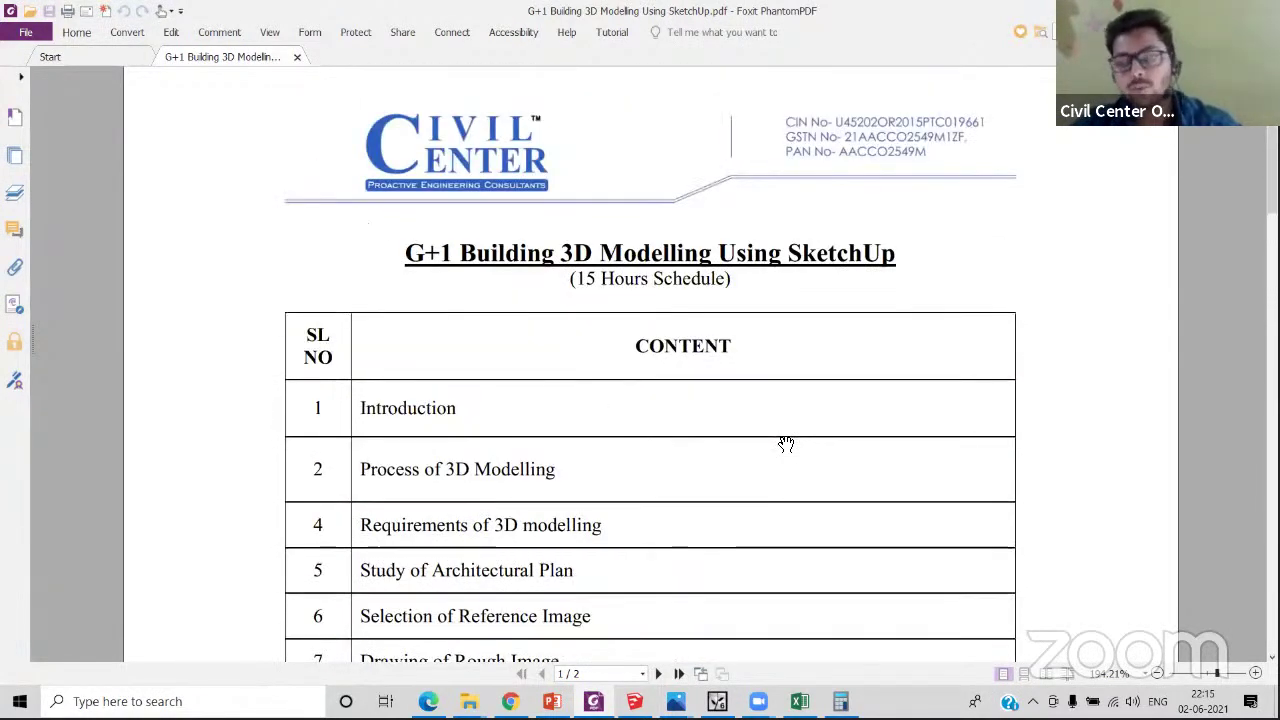